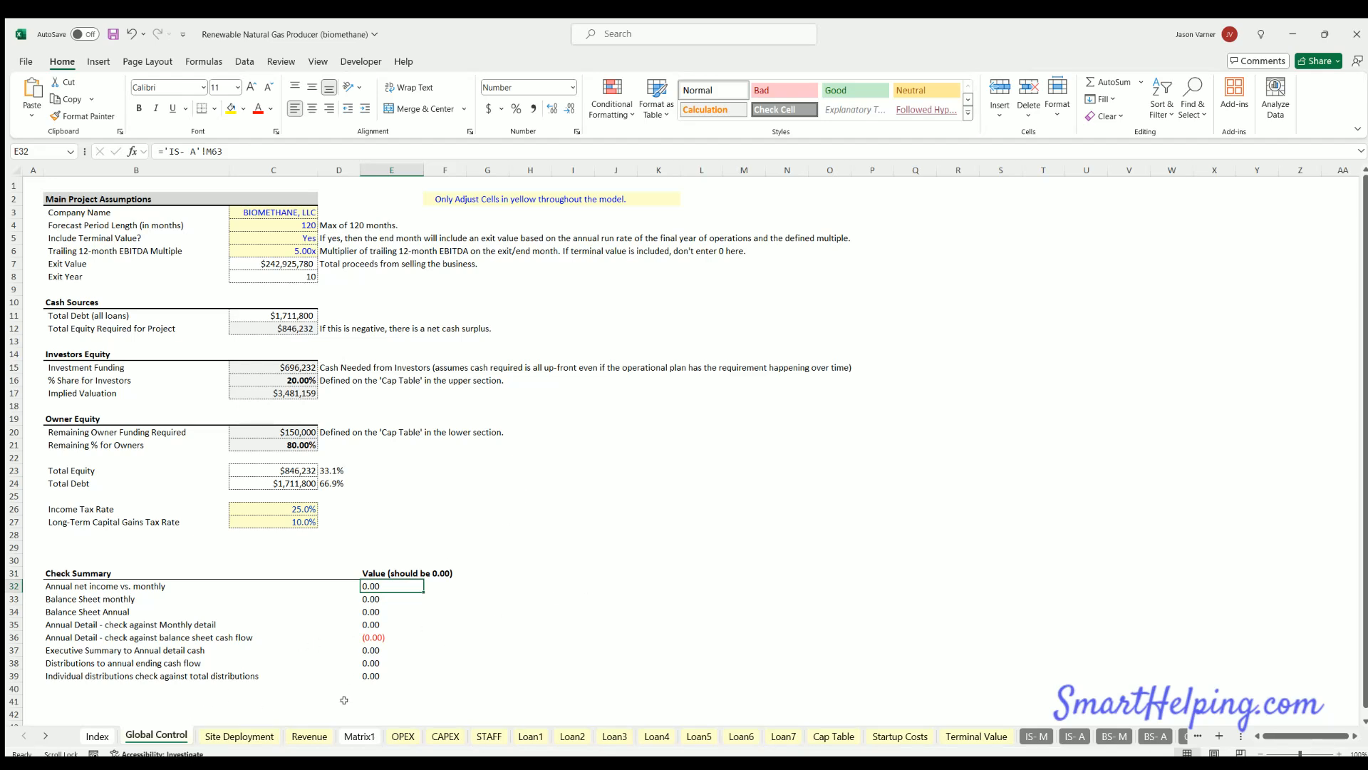
- Examine the Site Deployment sheet's tranche labels, start months, construction periods and per-tranche development costs for Sites 1 to 5
left_click(242, 736)
left_click(148, 270)
scroll(114, 267, "left", 3)
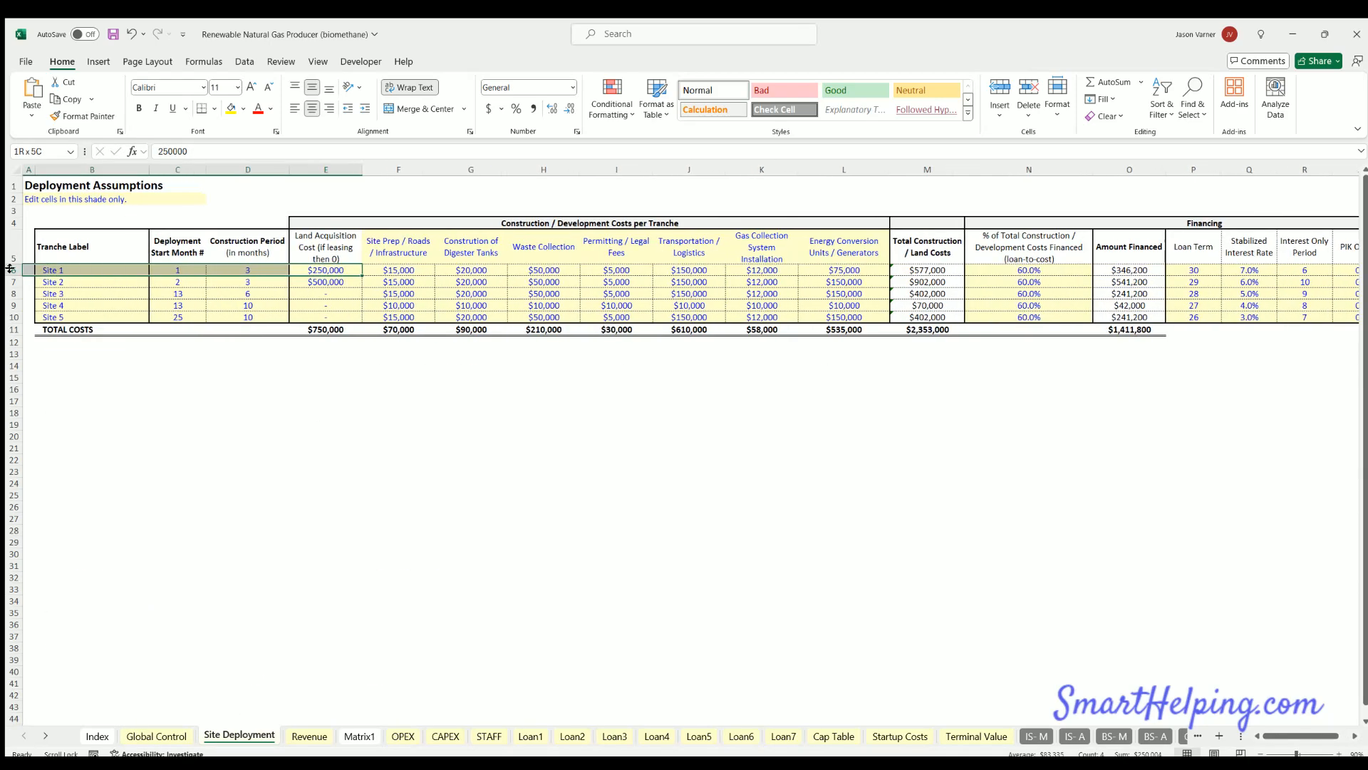
left_click_drag(100, 264, 96, 317)
left_click(398, 269)
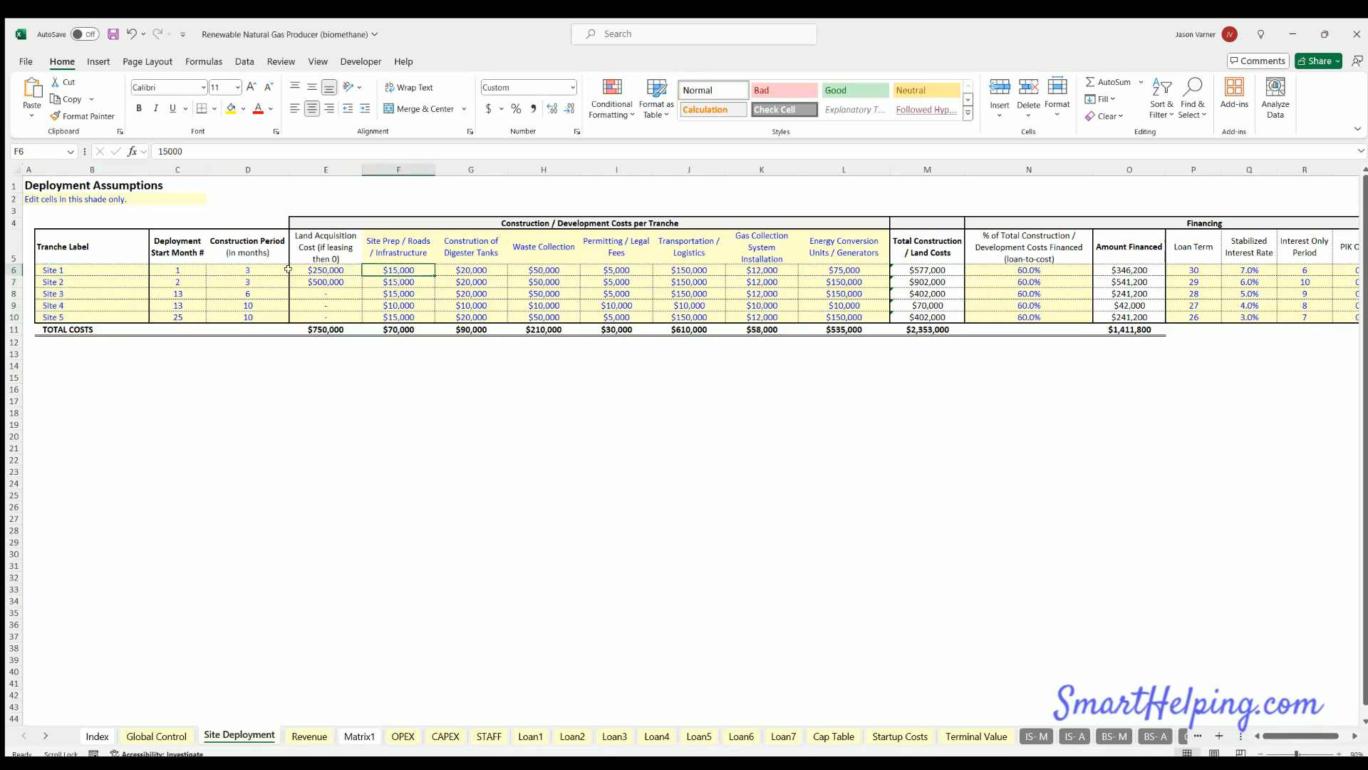
left_click_drag(1277, 738, 1292, 736)
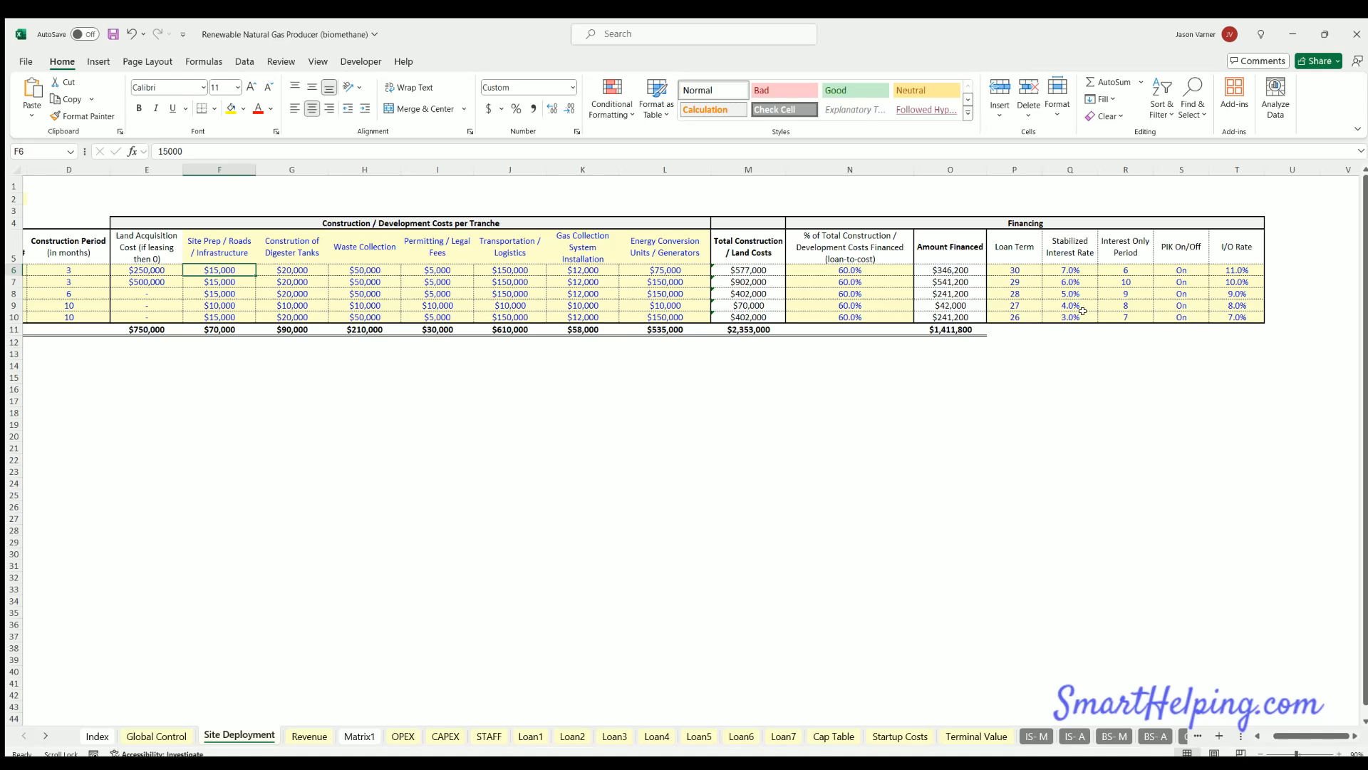
- Examine the Site Deployment financing columns from Loan Term through PIK On/Off, finishing at Site 1's PIK setting in S6
left_click(995, 240)
key("shift+Right")
key("shift+Down")
key("shift+Down")
key("shift+Right")
key("shift+Down")
key("shift+Right")
key("shift+Down")
key("shift+Right")
key("shift+Down")
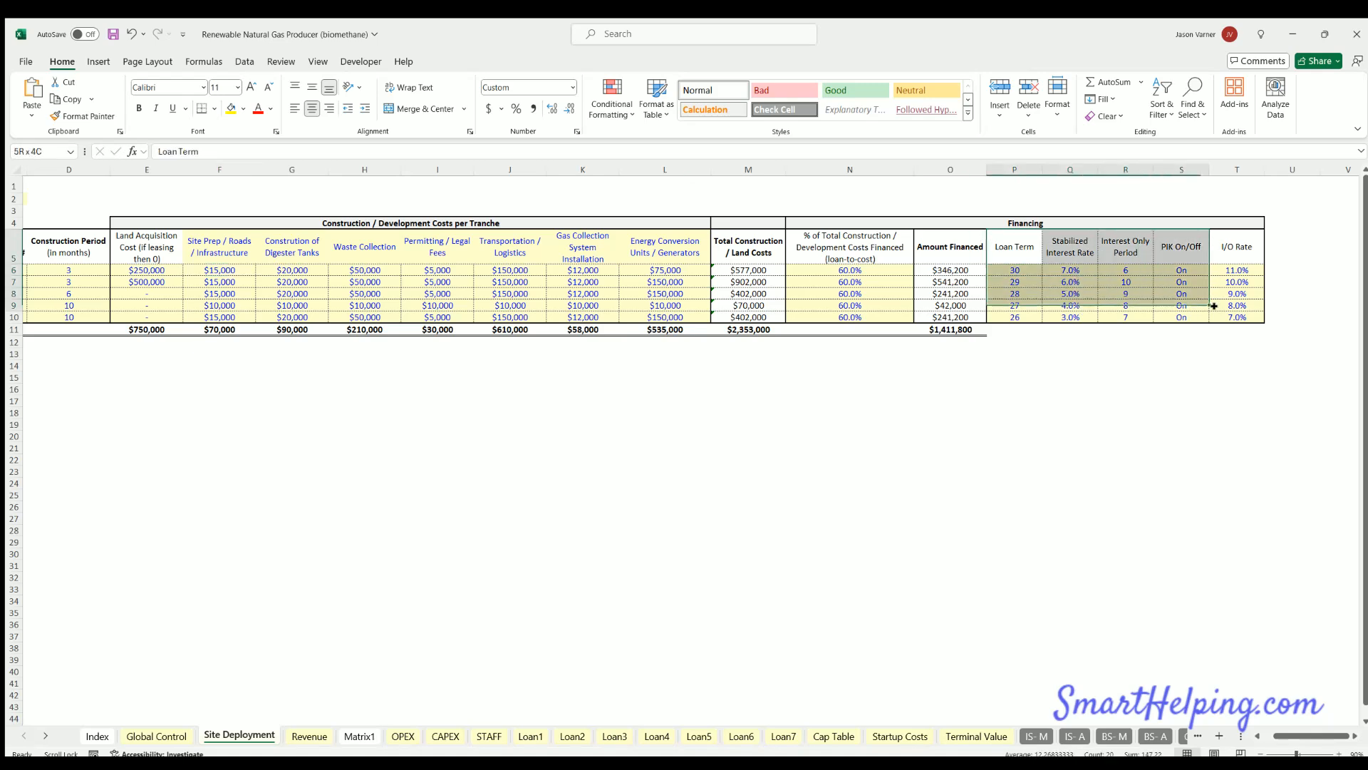
left_click(1171, 236)
left_click(1184, 269)
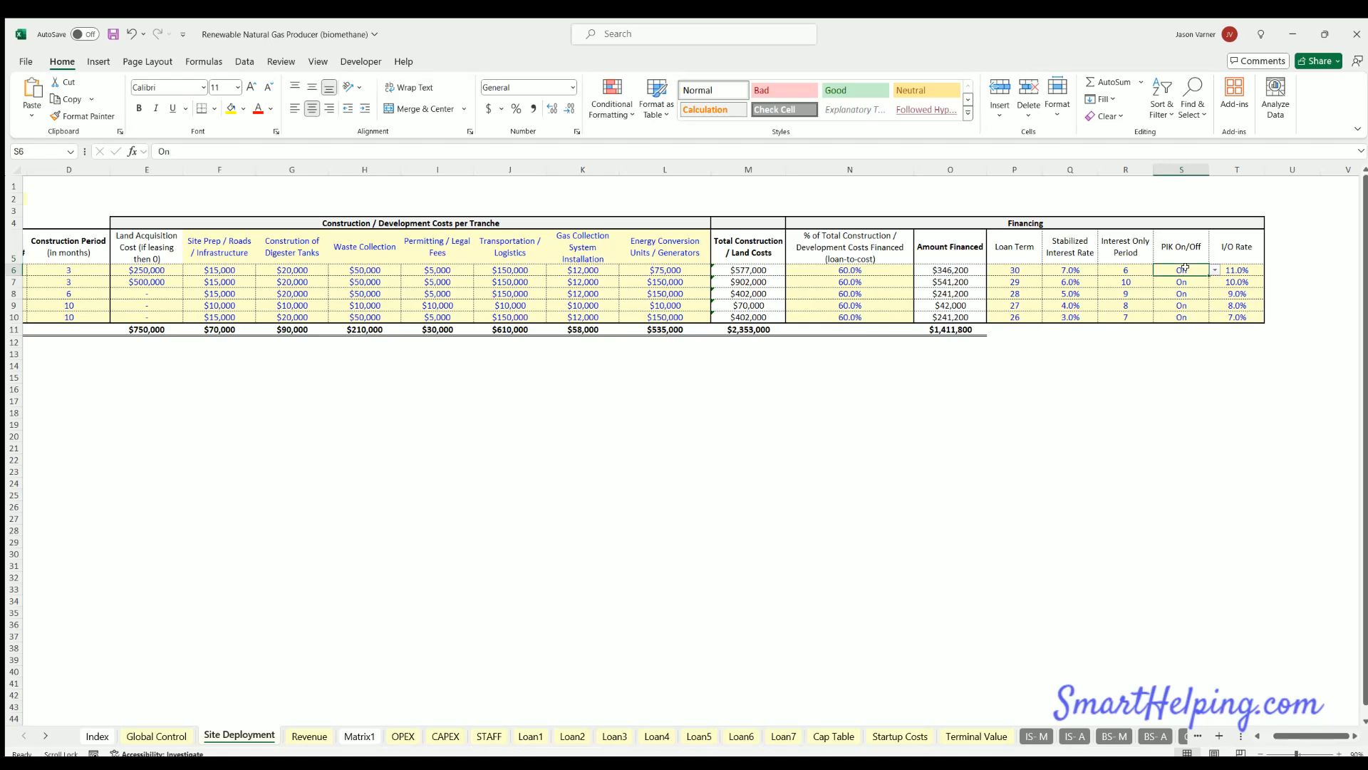
- Inspect the early interest accrual, balance and interest formulas in the Loan1 amortization schedule
left_click(530, 736)
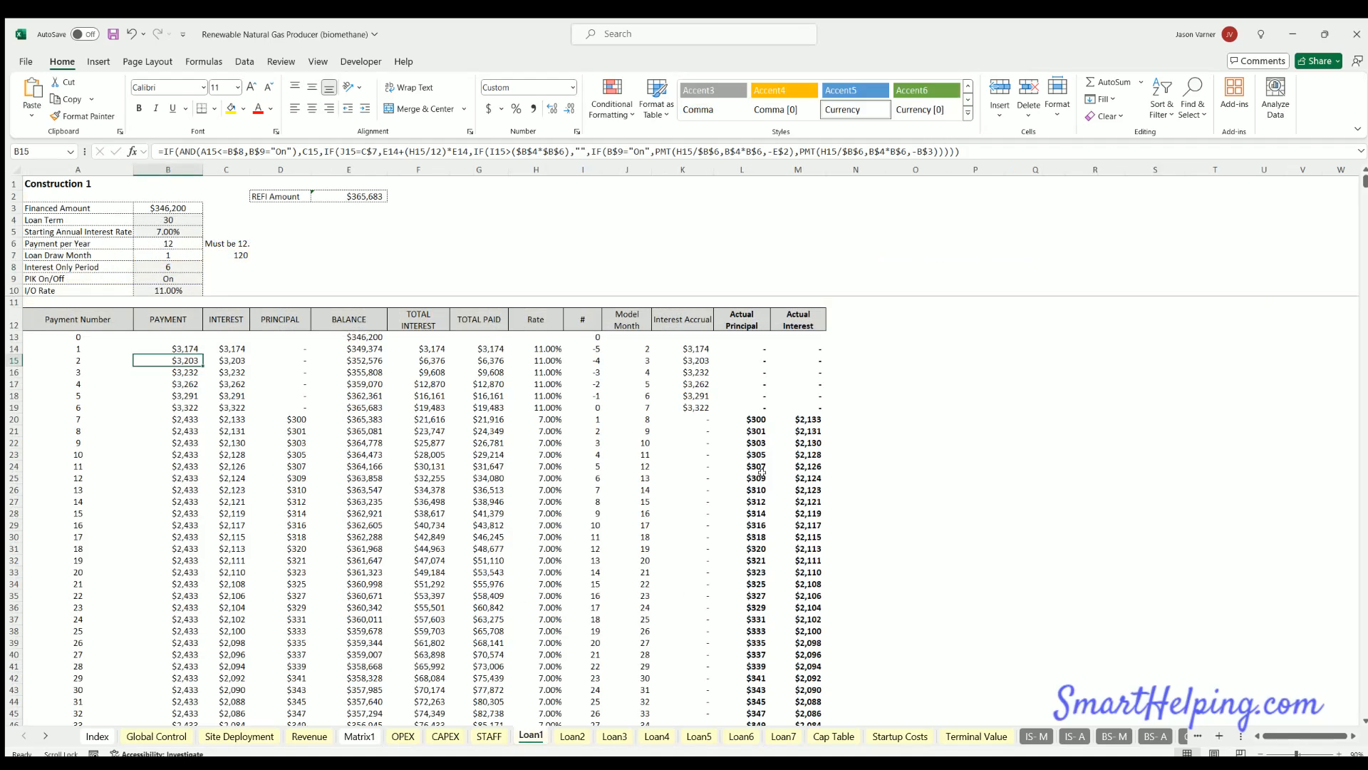
left_click(687, 359)
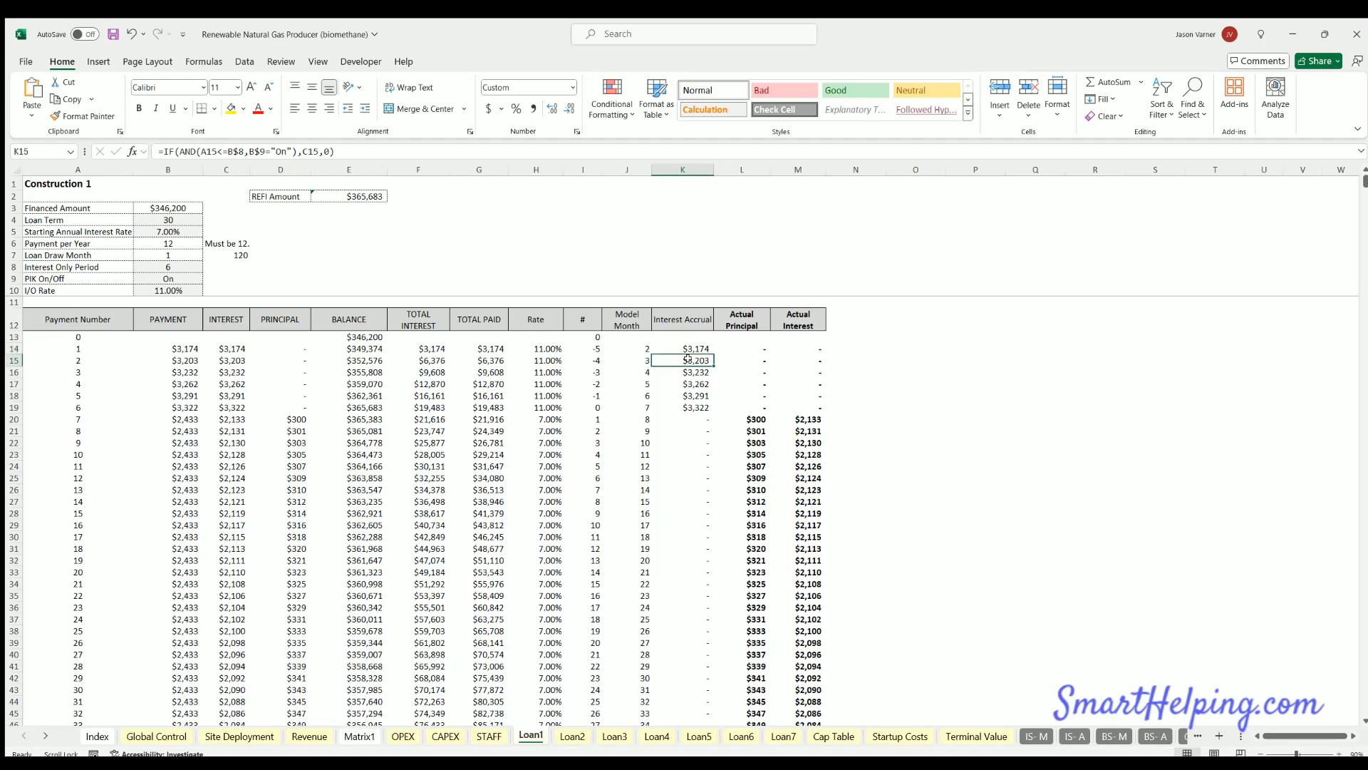
left_click(356, 369)
left_click(220, 377)
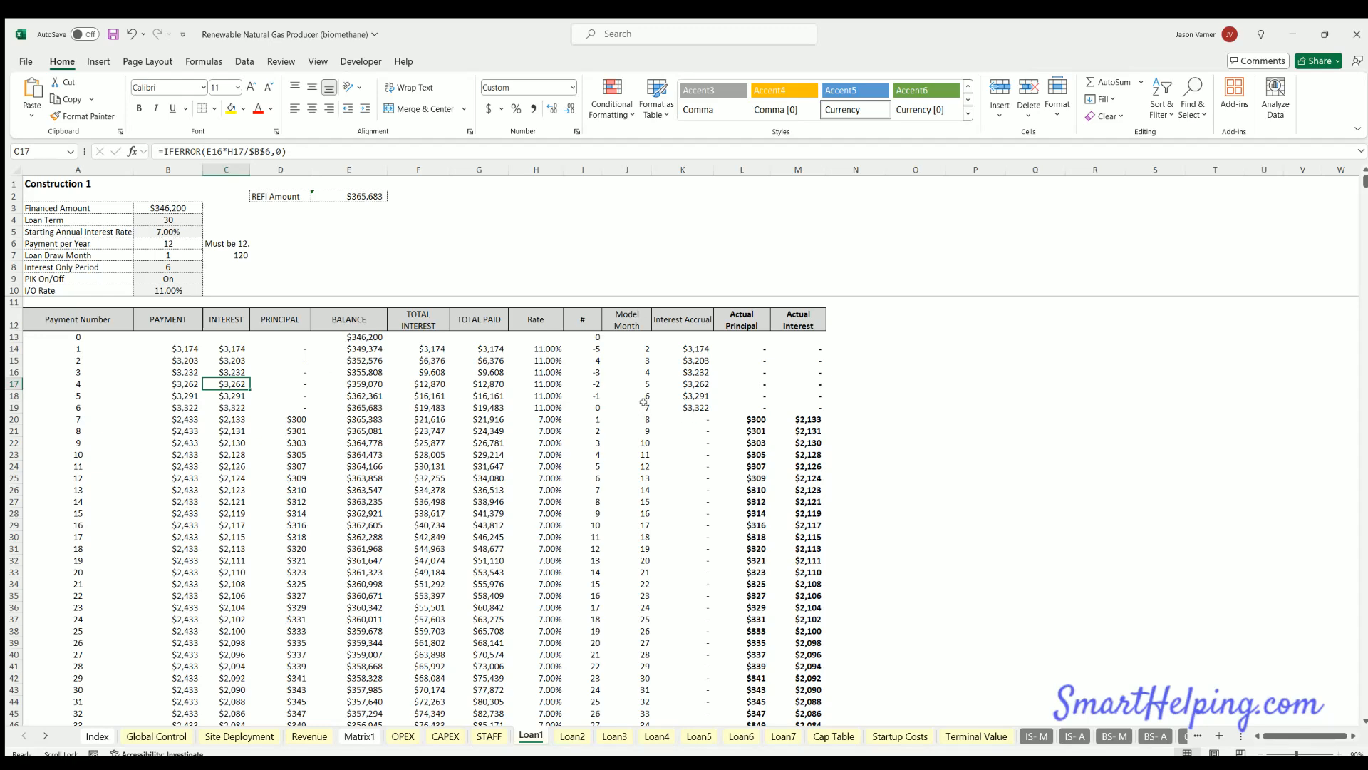
- Compare the Site Deployment financing terms with Loan1's first payment formula and the interest accruals in K14:K19
left_click(298, 735)
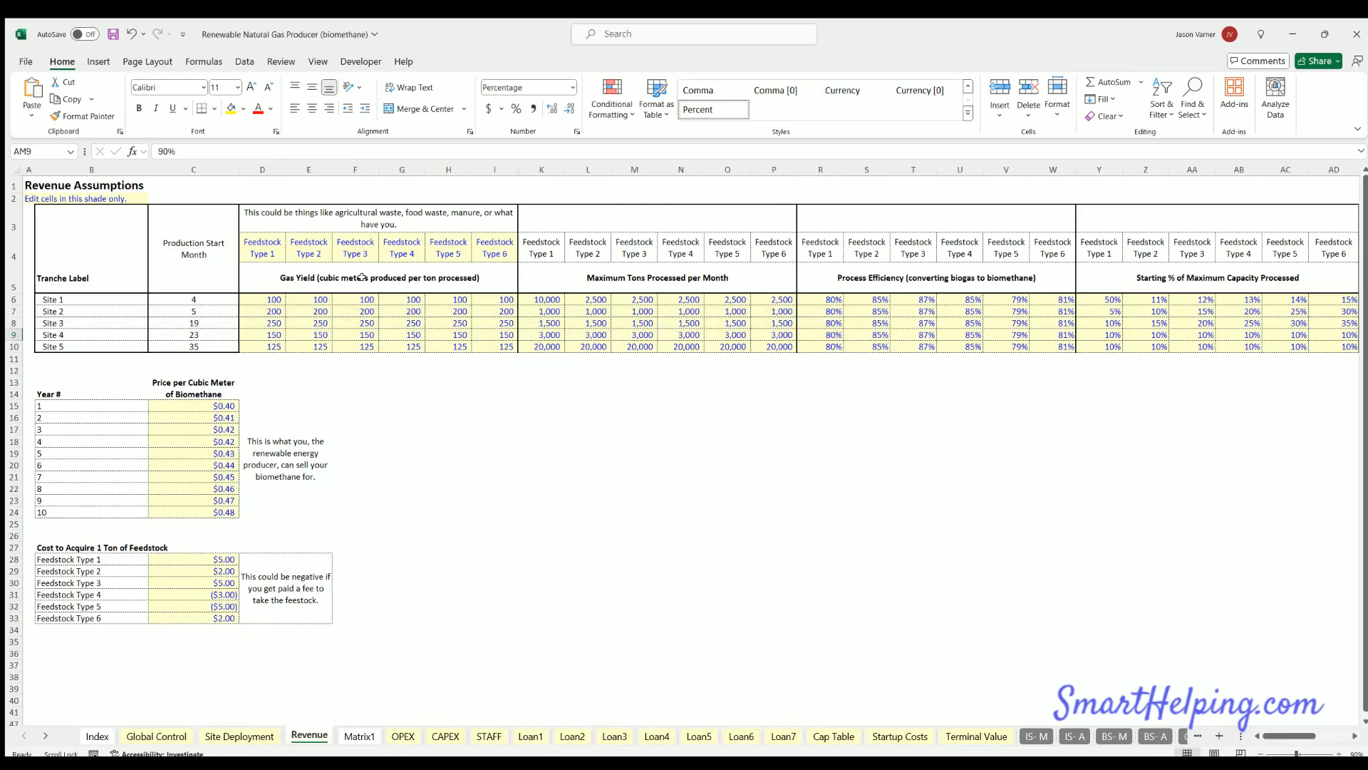
left_click(216, 735)
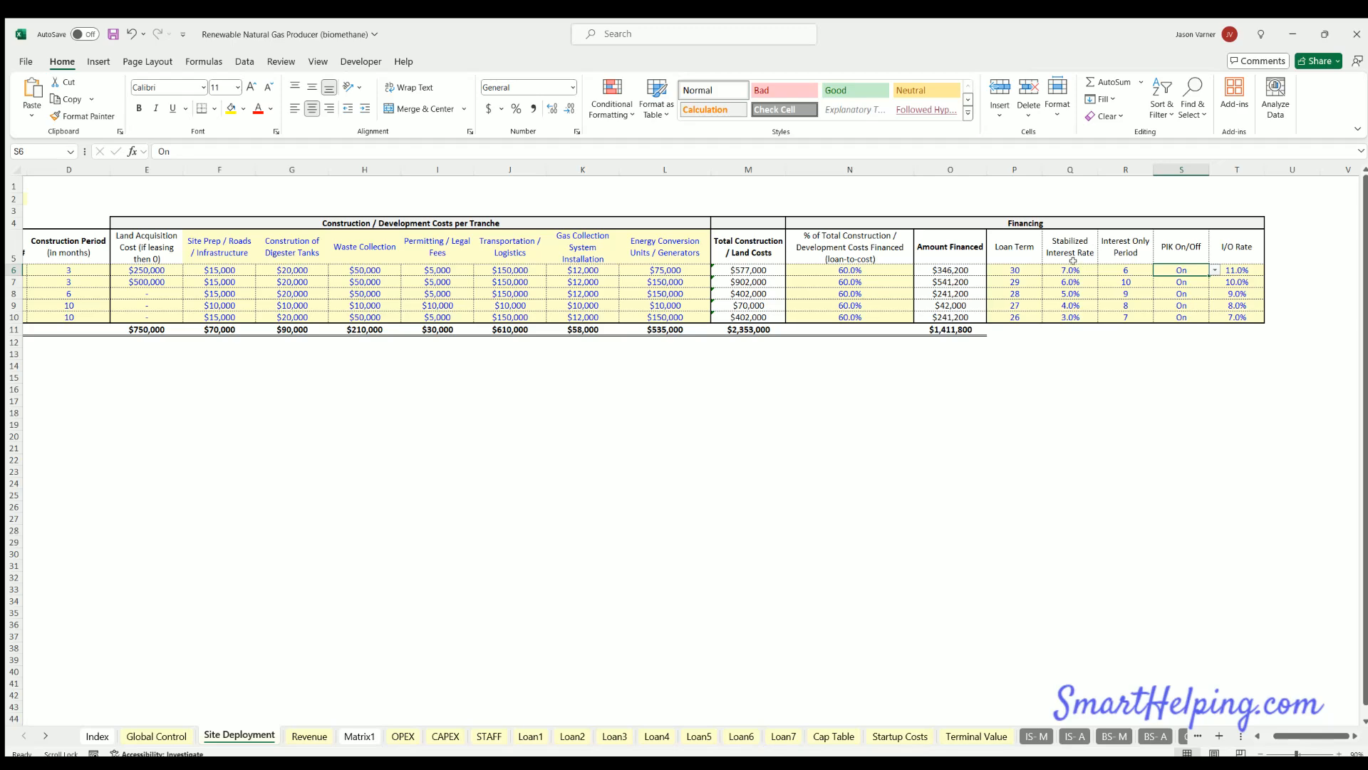
left_click(531, 735)
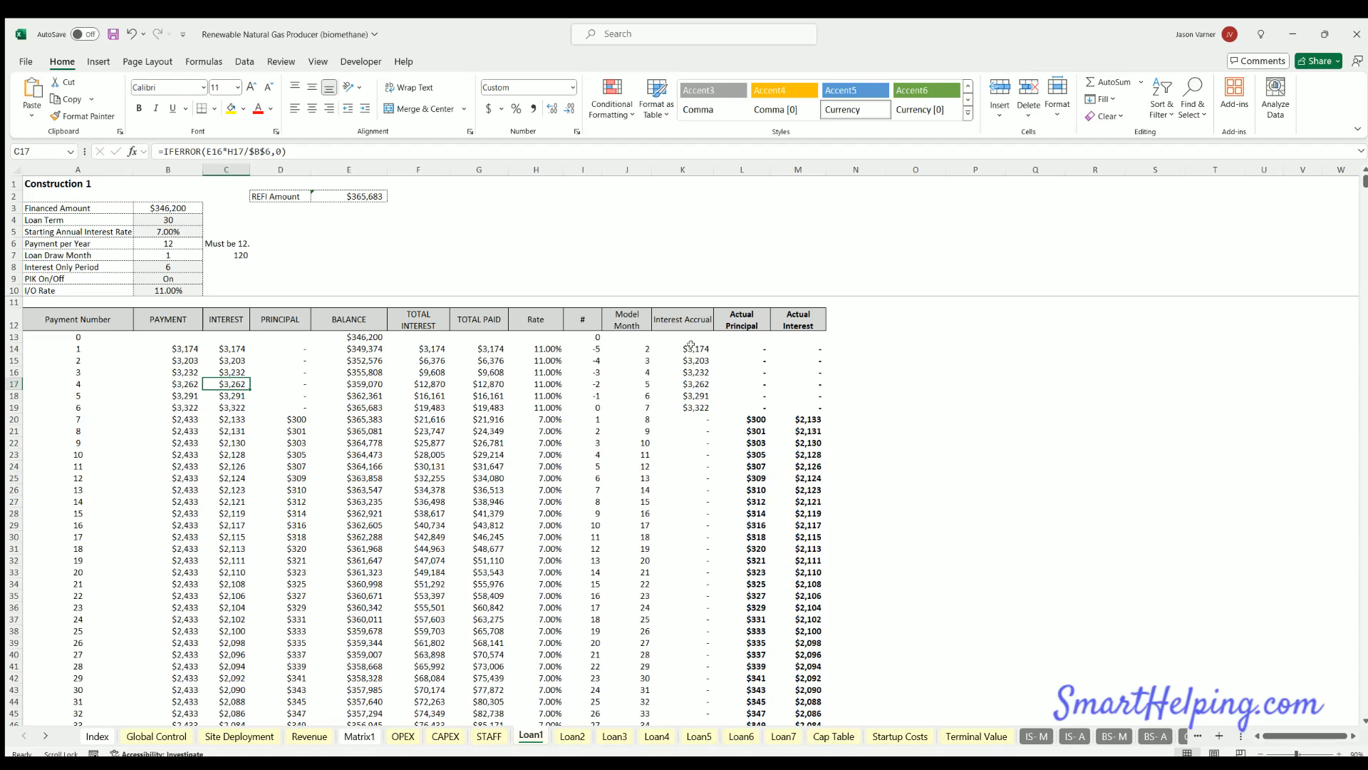
left_click(176, 347)
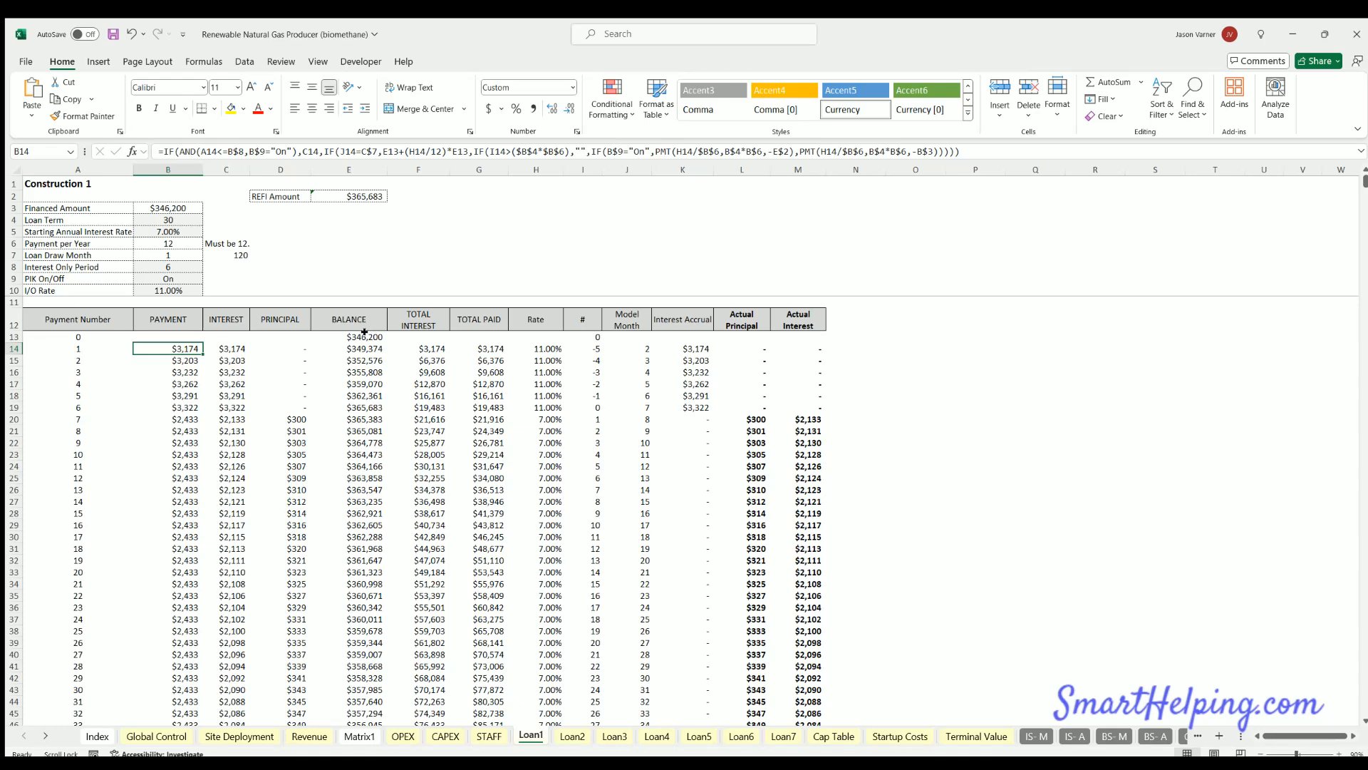
left_click_drag(680, 349, 679, 404)
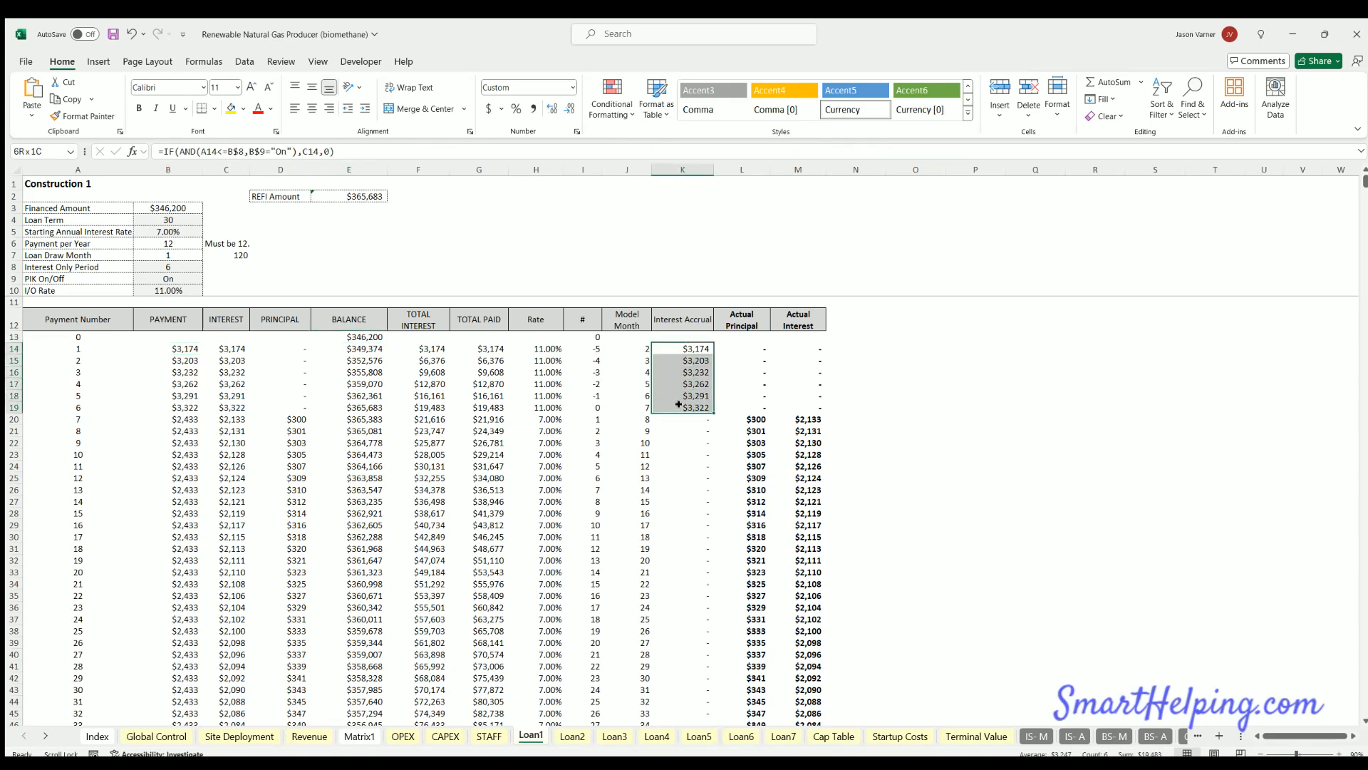
left_click(682, 345)
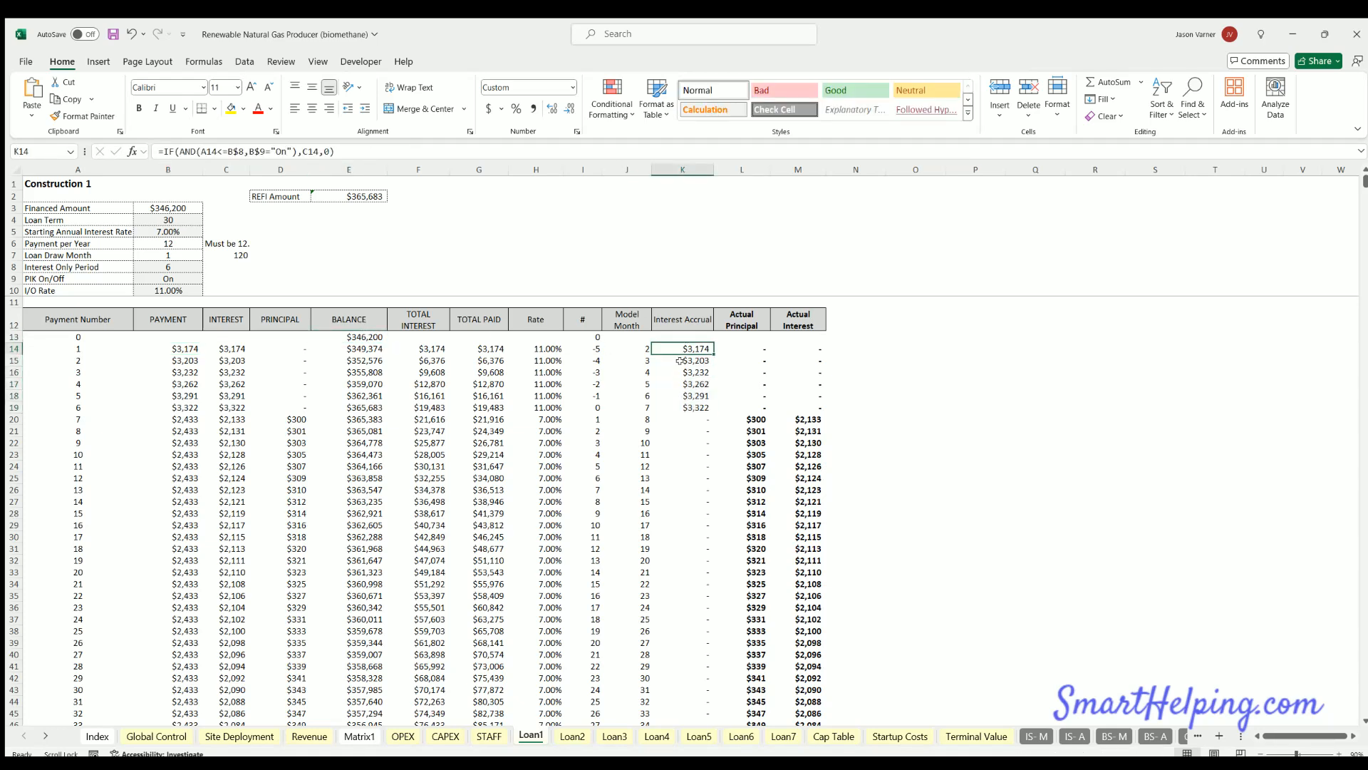
- Set Site 1's PIK option to Off and check the opening balance and first model month in the Loan1 schedule
left_click(239, 736)
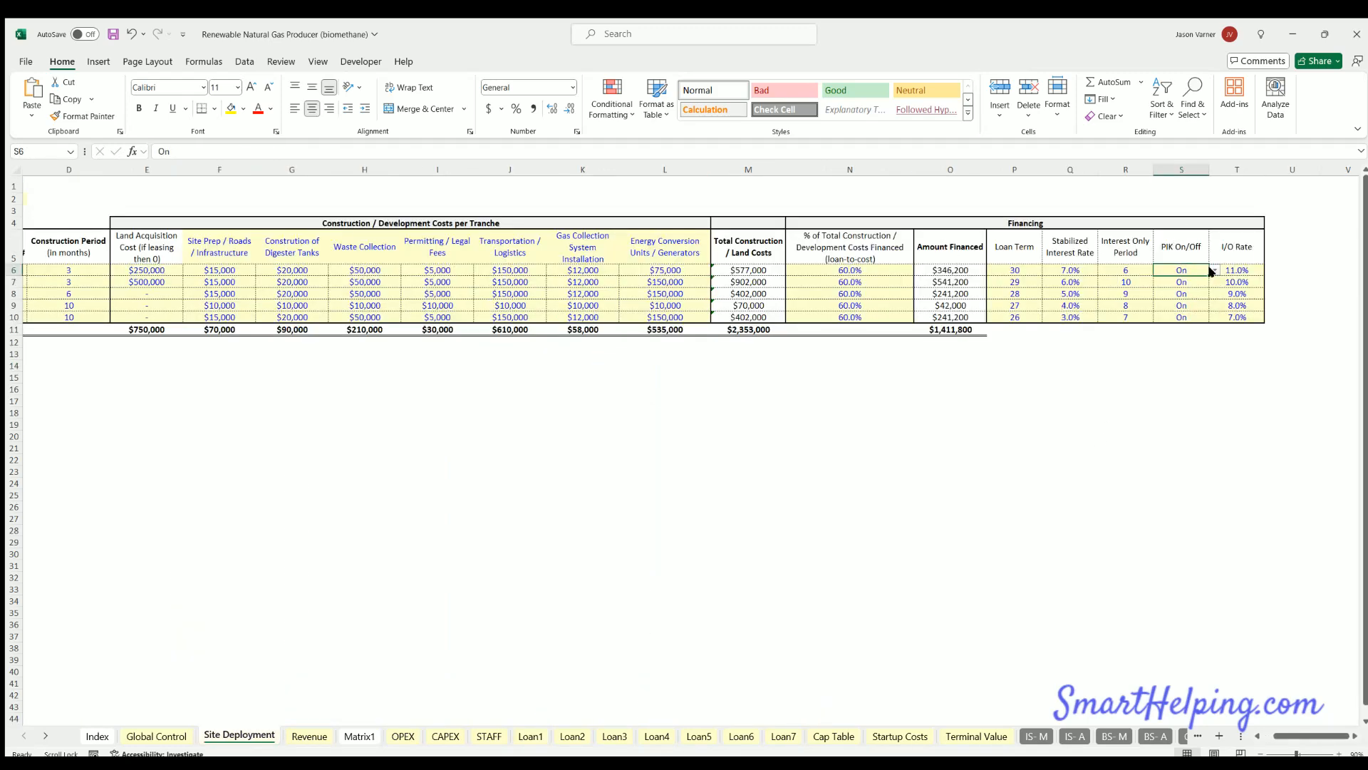
left_click(1184, 292)
left_click(528, 735)
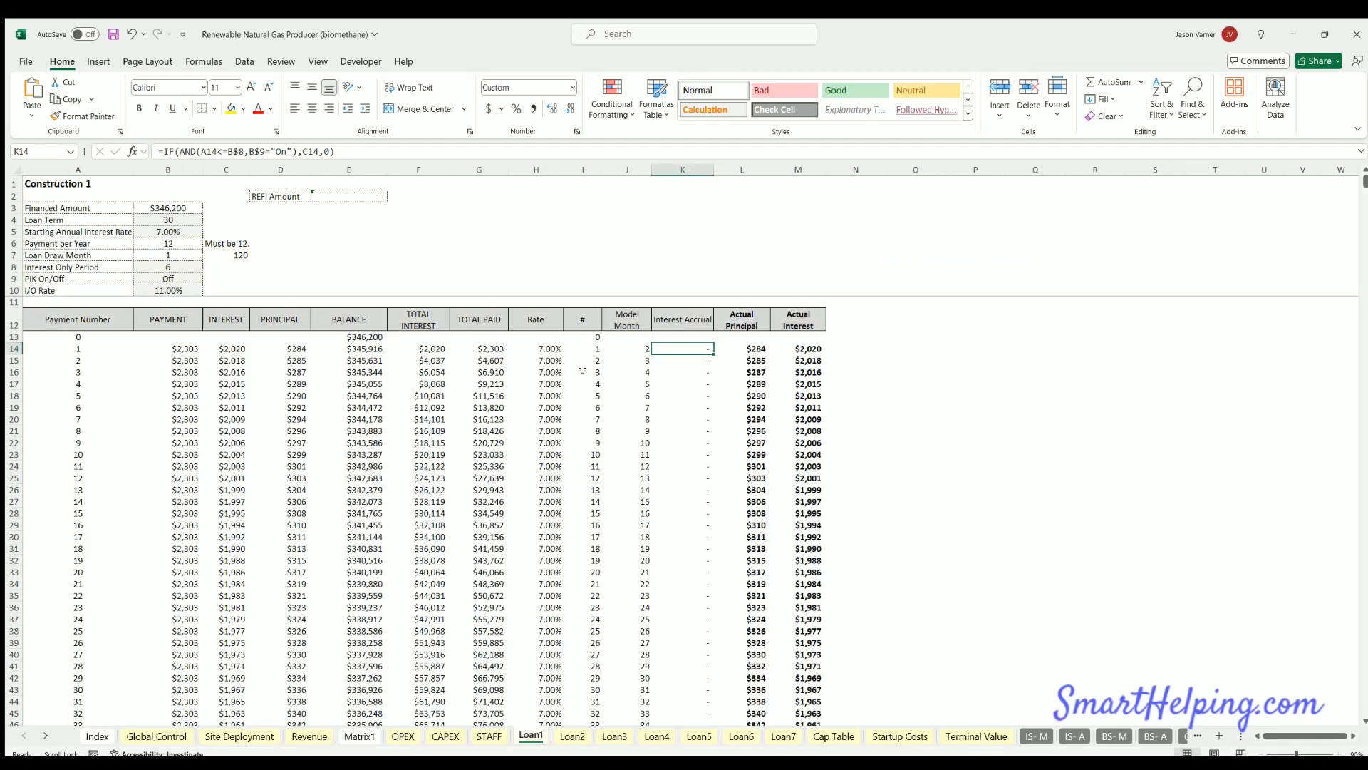
left_click(358, 335)
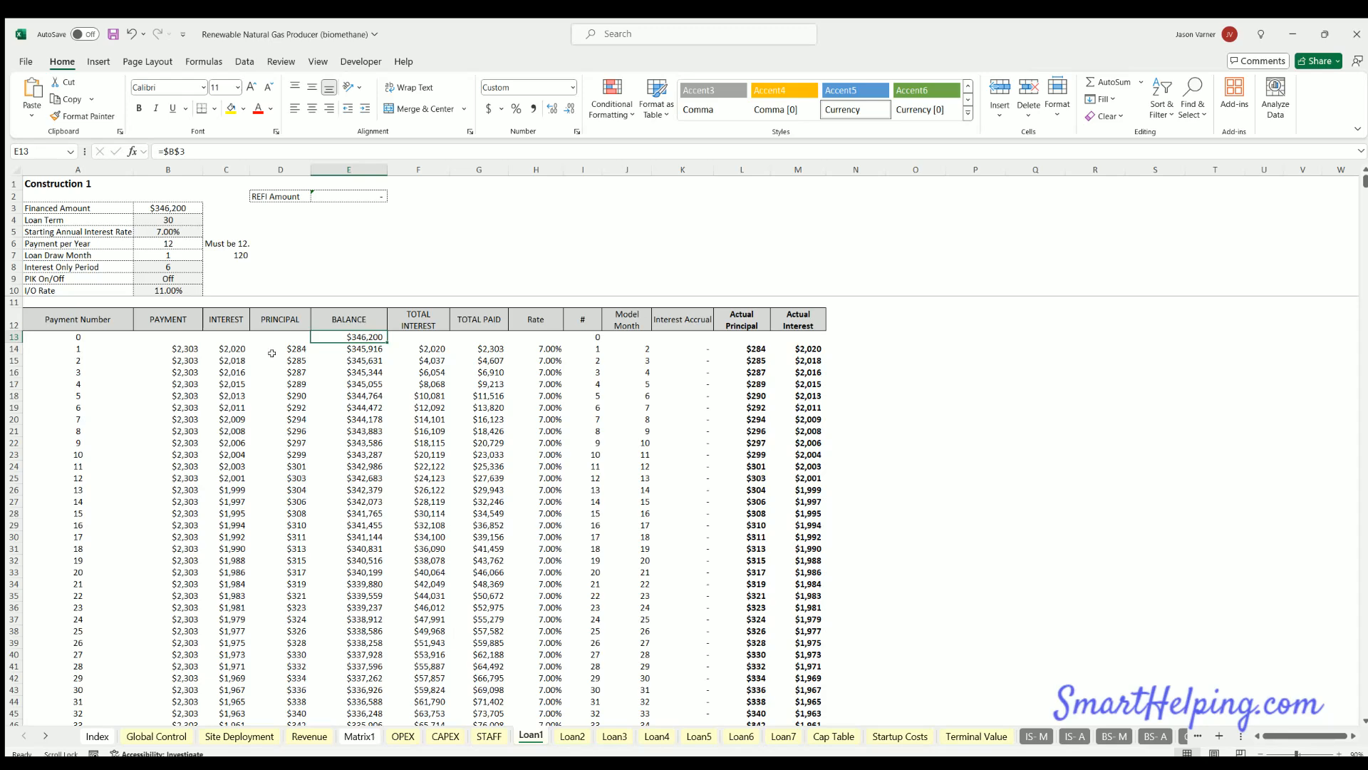
left_click(633, 347)
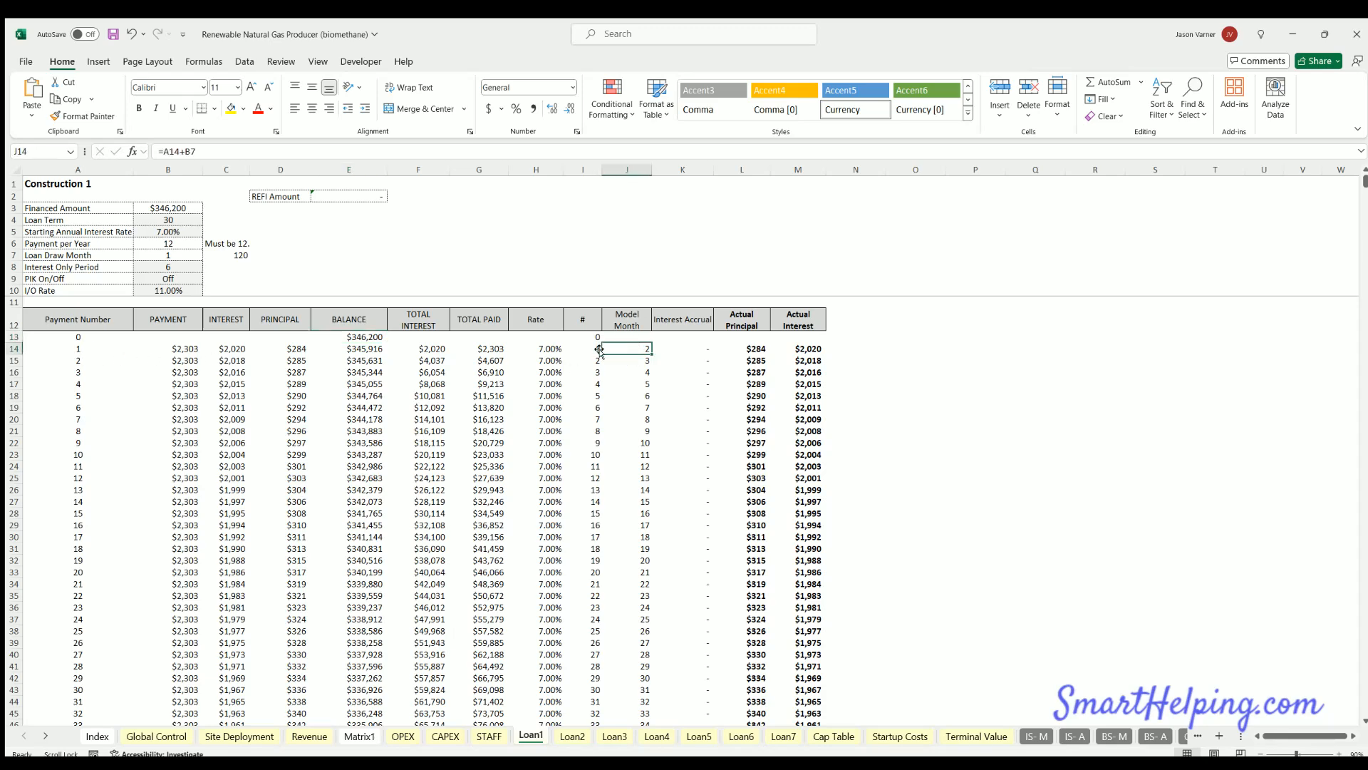
- Check Site 1's deployment start month and construction period against the model months in the Loan1 schedule
left_click(239, 734)
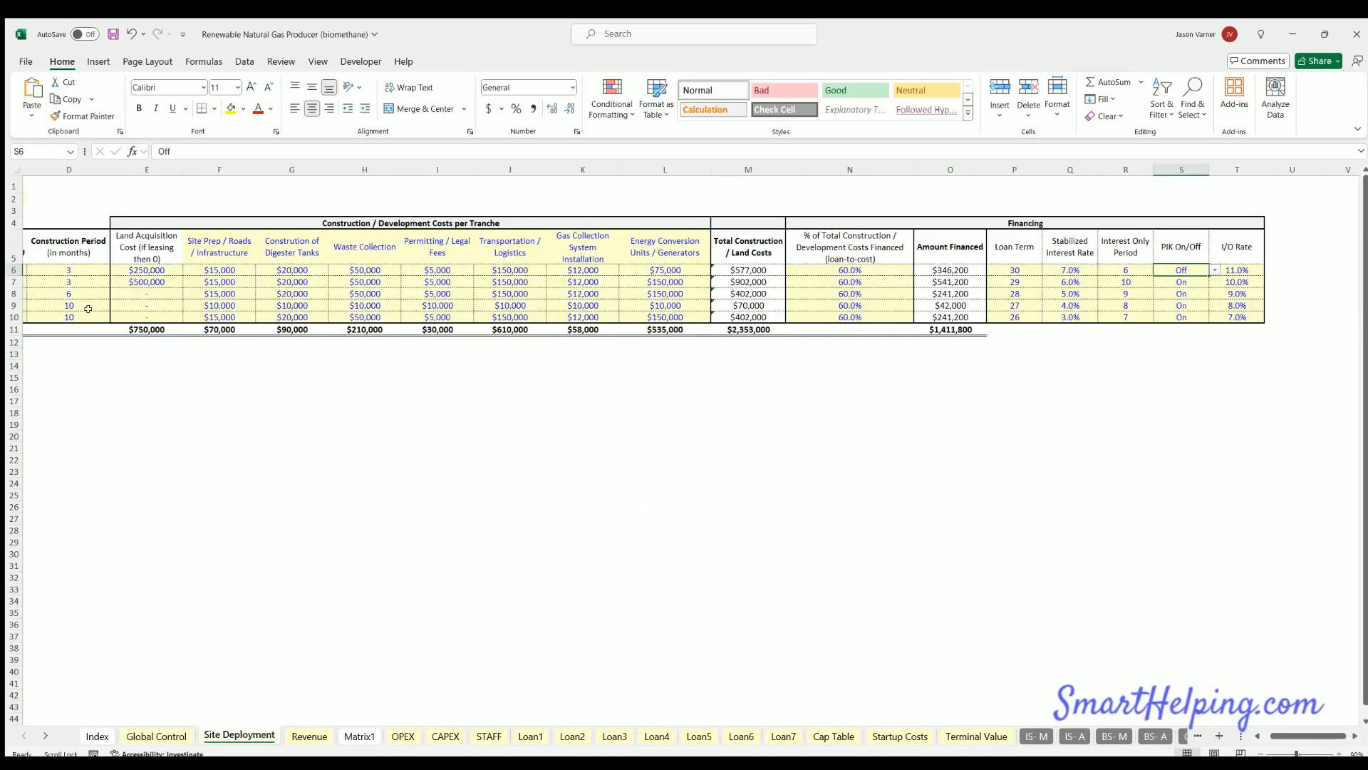
left_click(71, 268)
key("shift+Home")
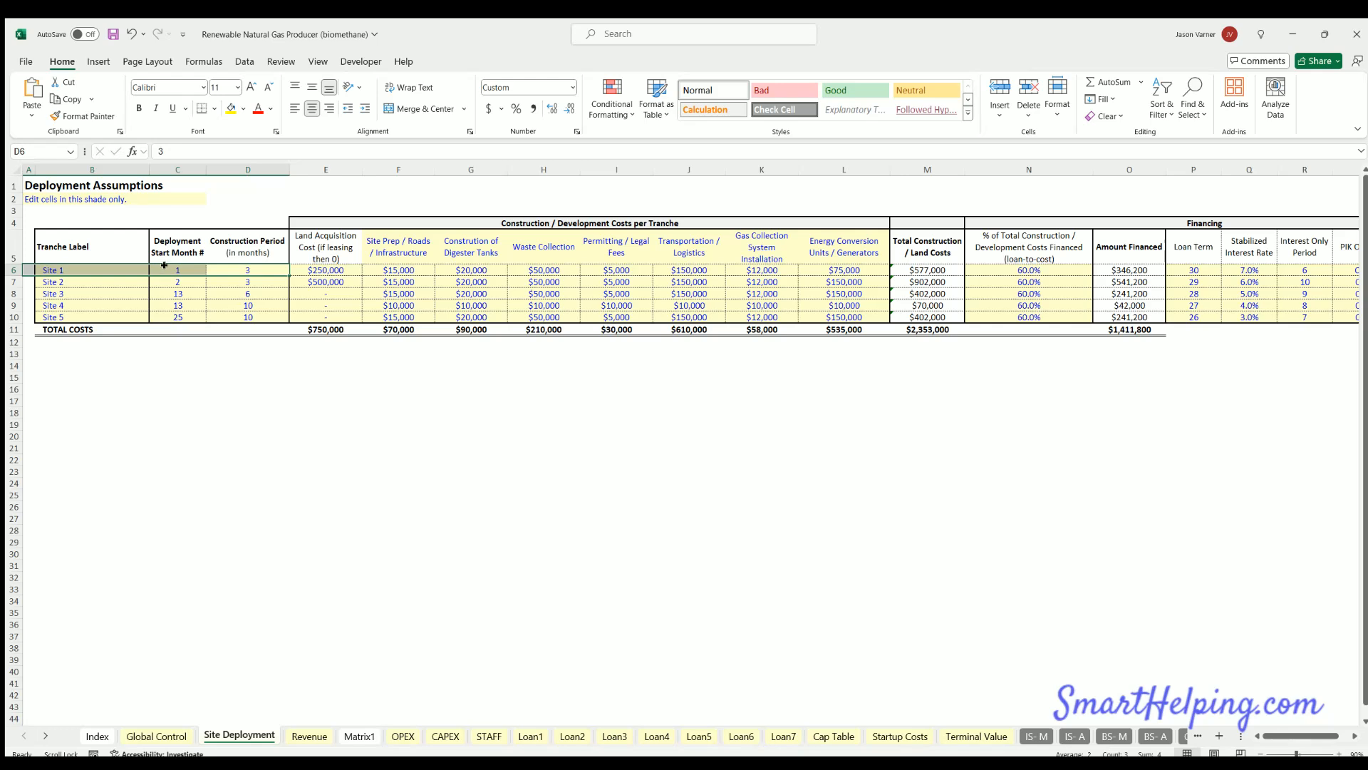
left_click(164, 265)
left_click(237, 265)
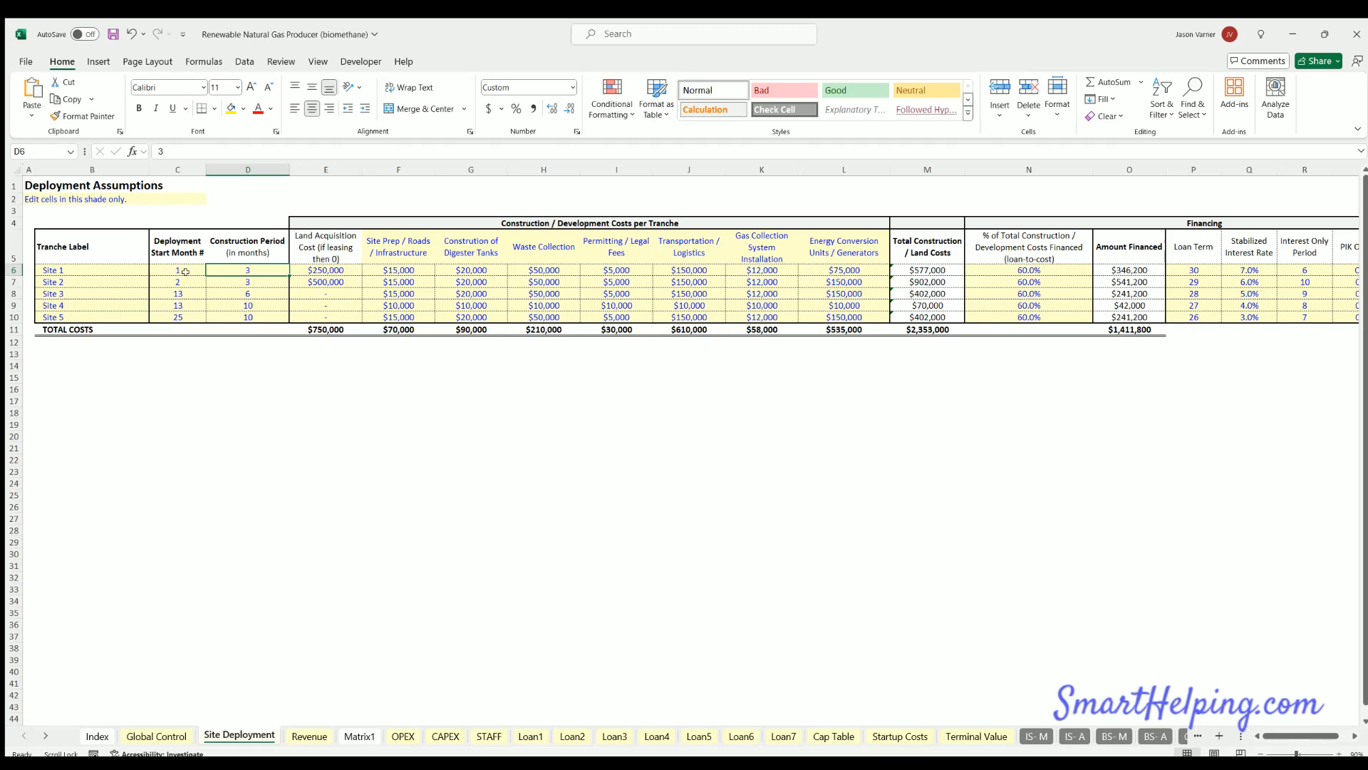
left_click(531, 735)
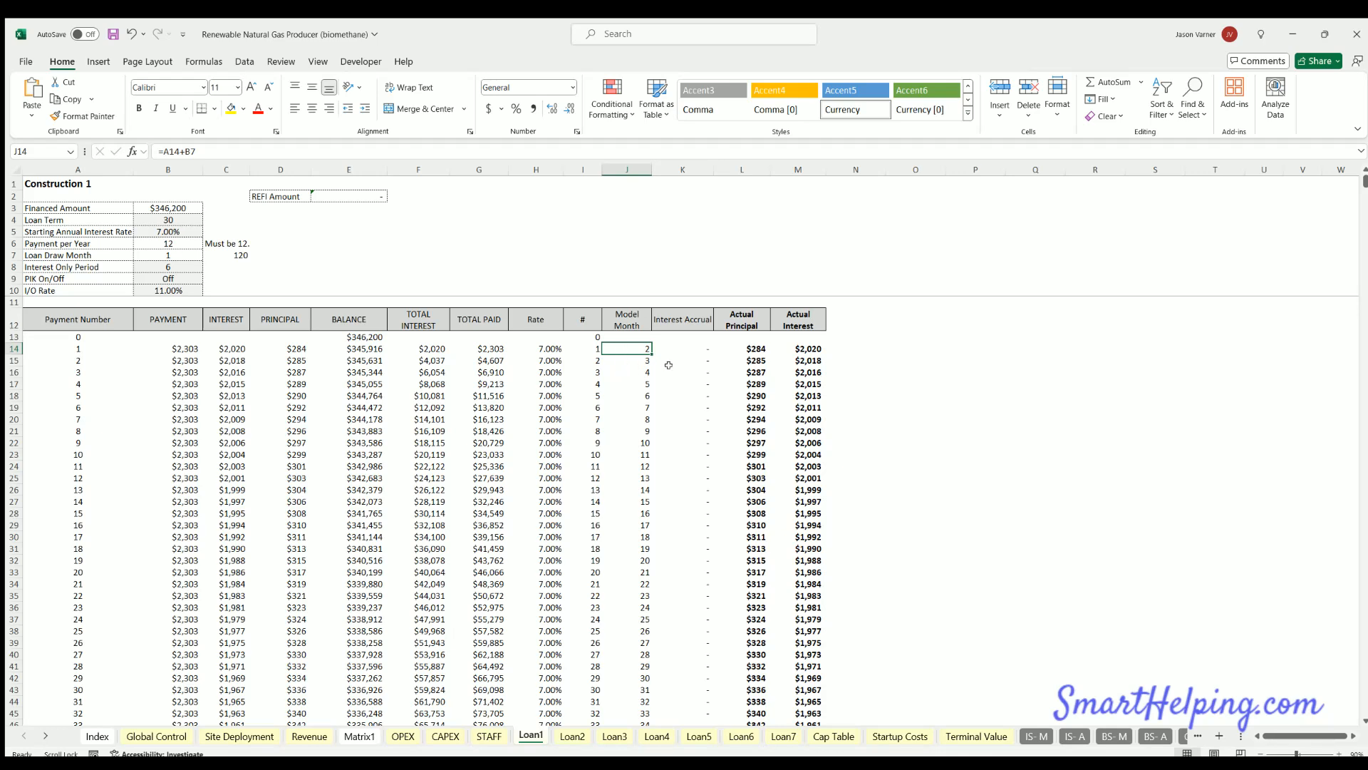
- Rename the PIK On/Off header in S5 of Site Deployment to "I/O Loan (on/off)" and set Site 1's option to On
left_click(250, 736)
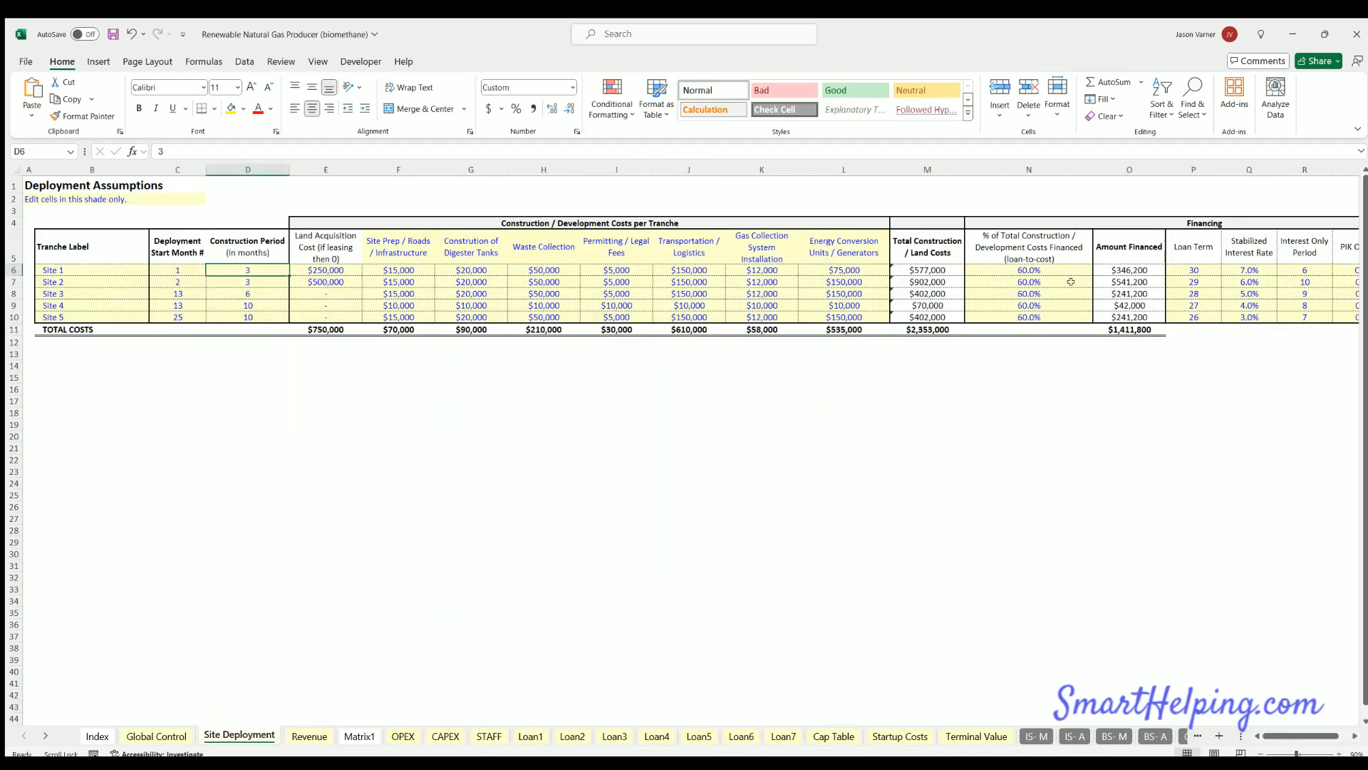
left_click_drag(1279, 739, 1305, 739)
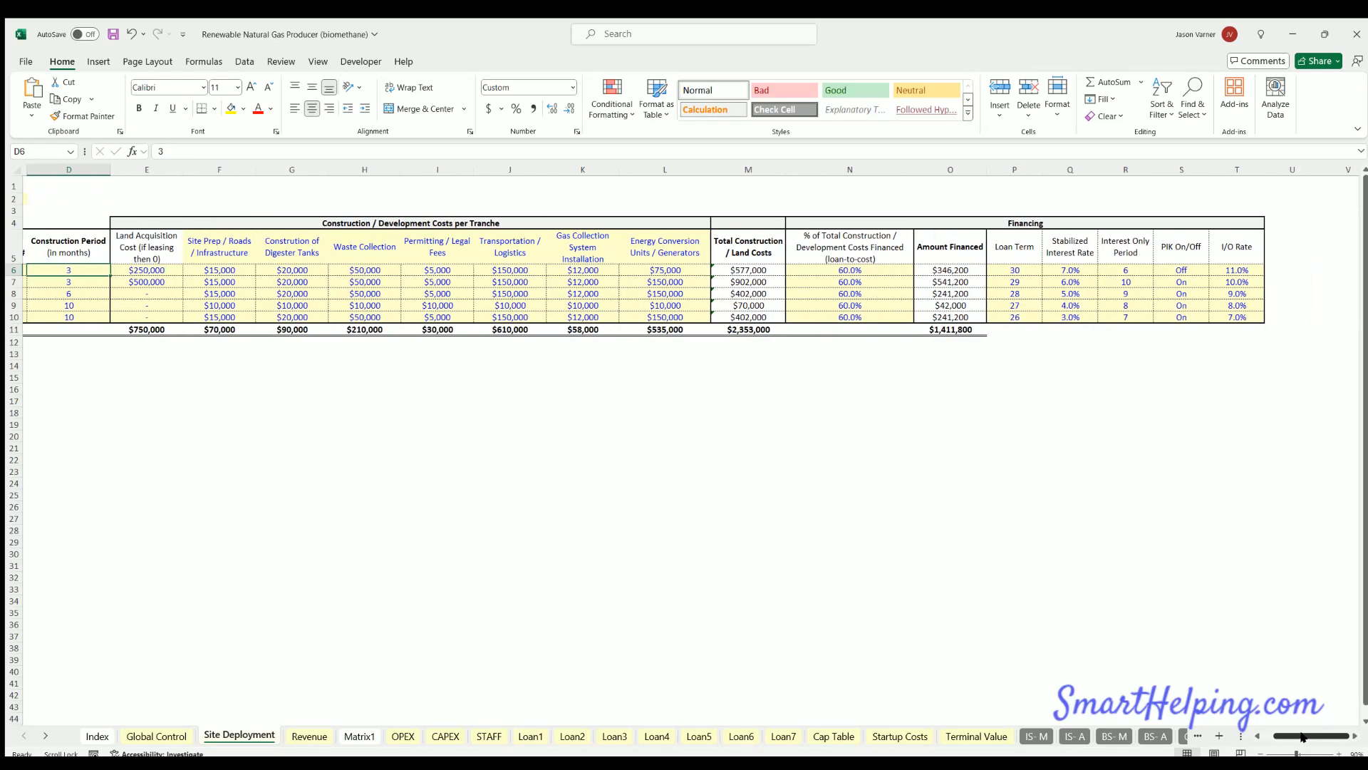
left_click(1183, 256)
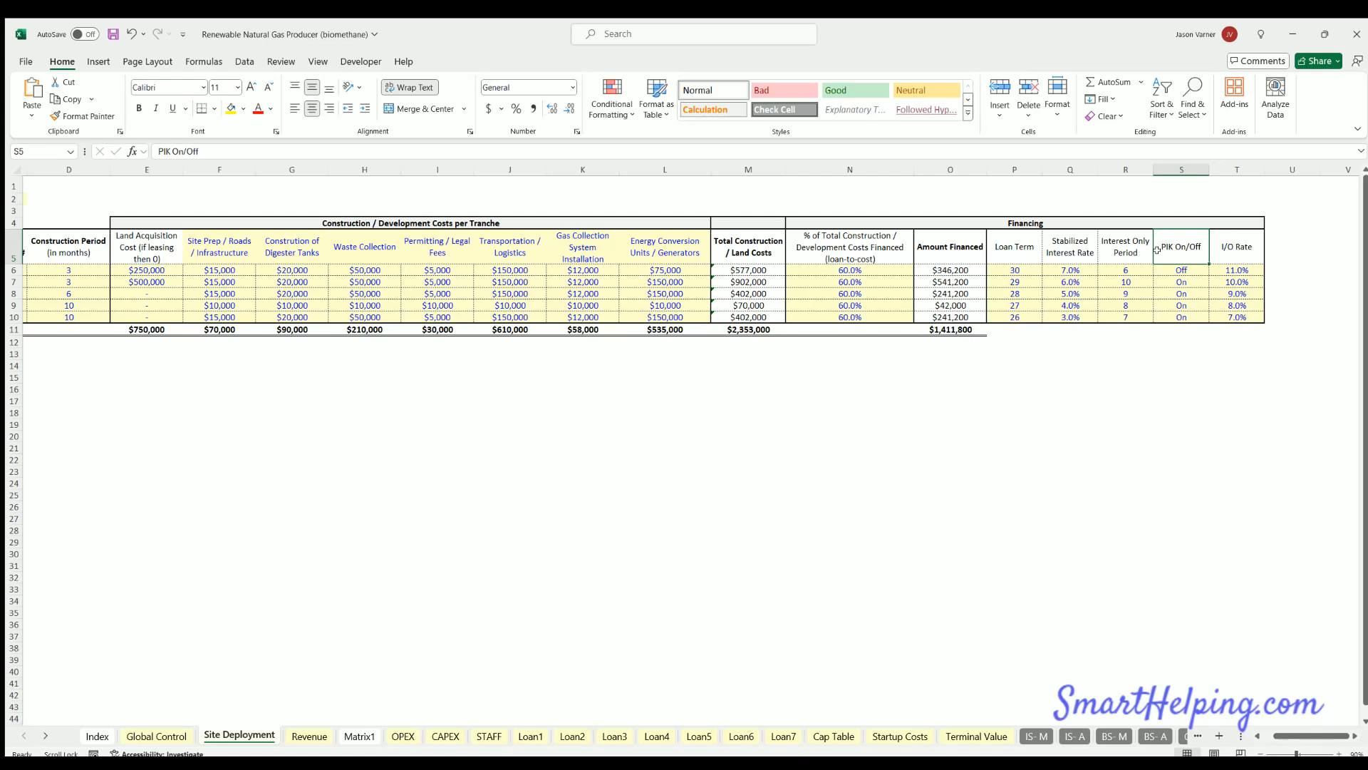
type("I/O Lo")
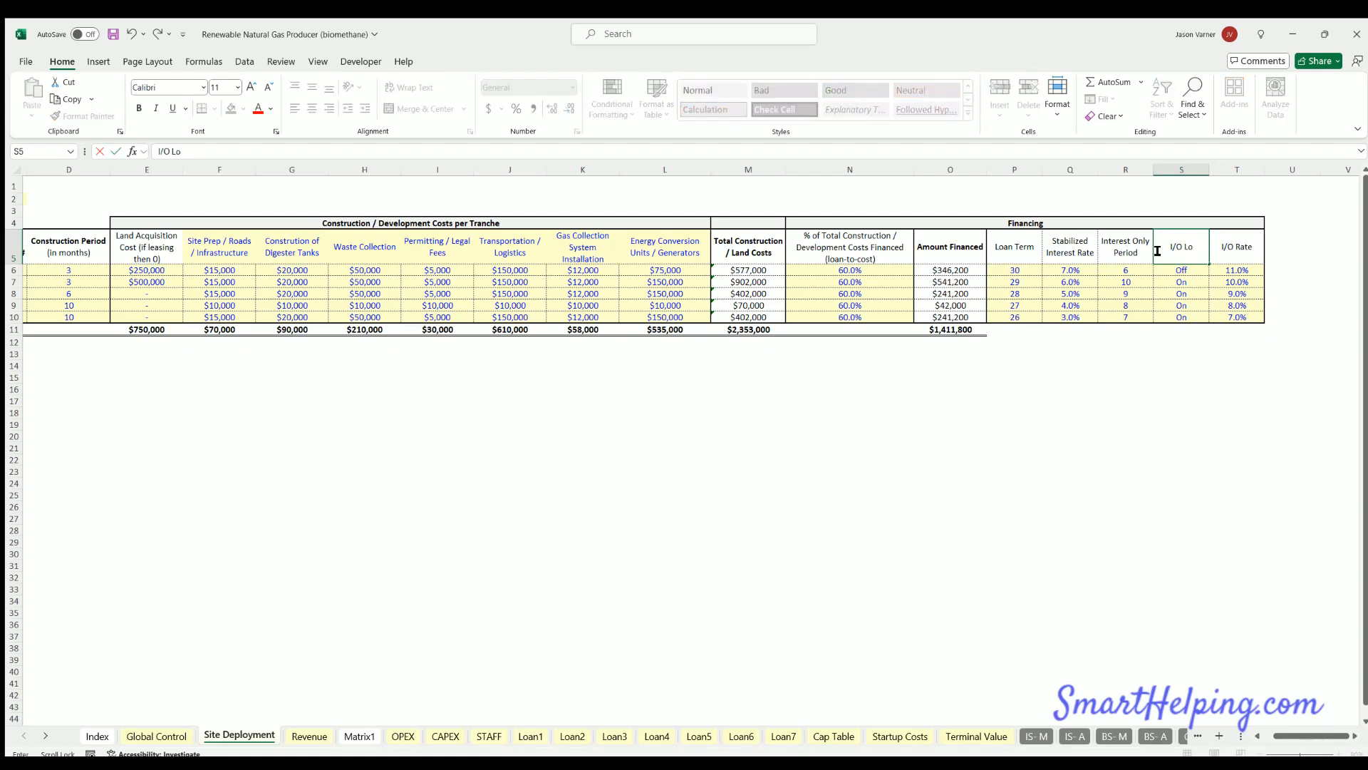
type("an (on/off)")
key("Return")
left_click(1215, 270)
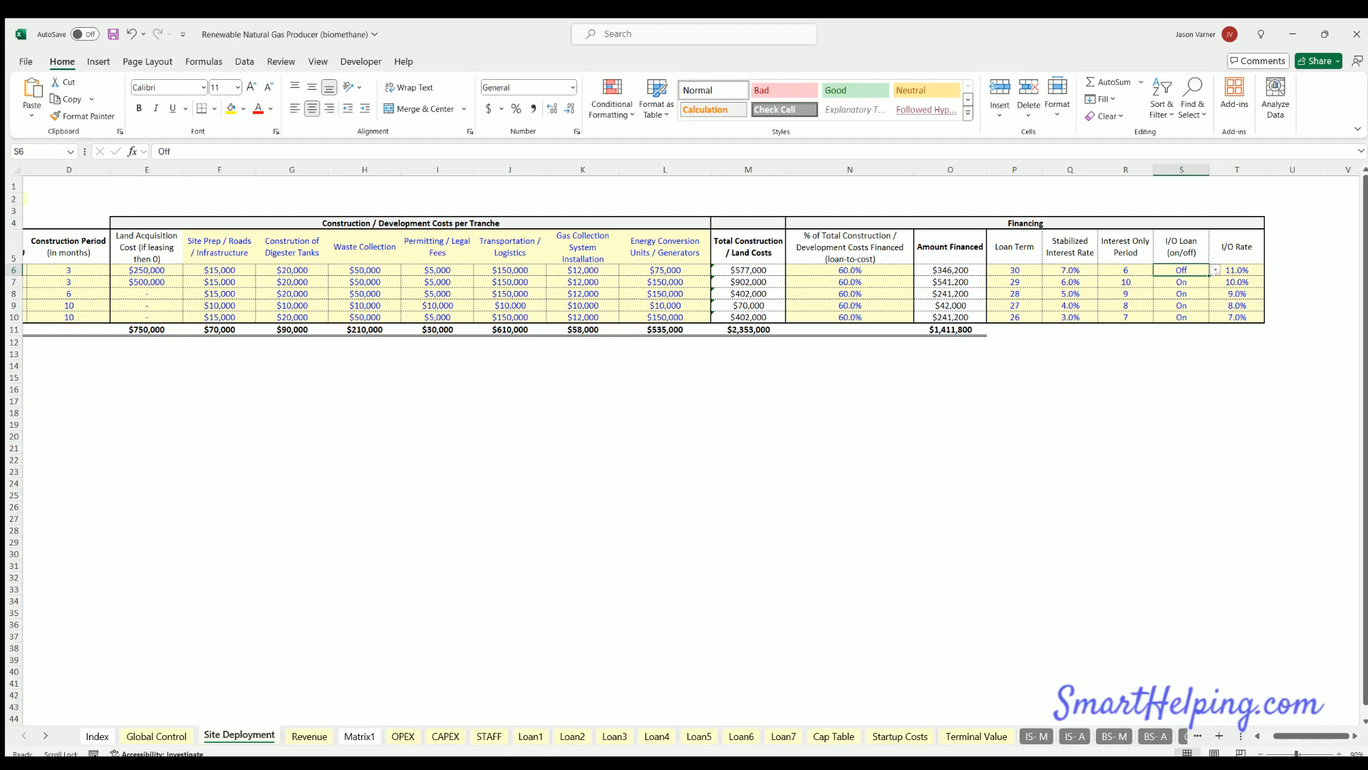
left_click(1171, 282)
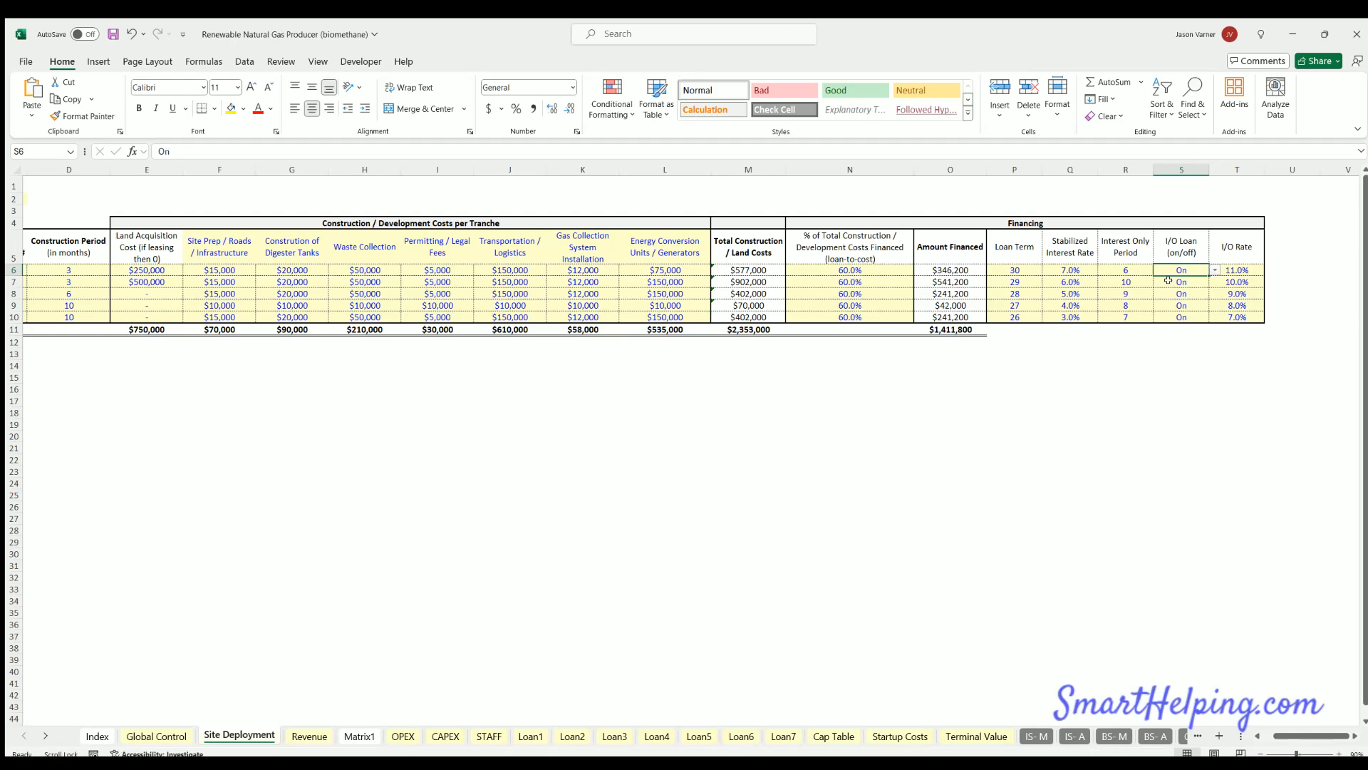
- Examine Loan1's interest accruals in K14:K19, the actual principal and interest formulas in L14 and M14, and balances in E13:E17
left_click(530, 735)
left_click(682, 347)
left_click_drag(682, 347, 684, 407)
left_click(741, 347)
left_click(690, 347)
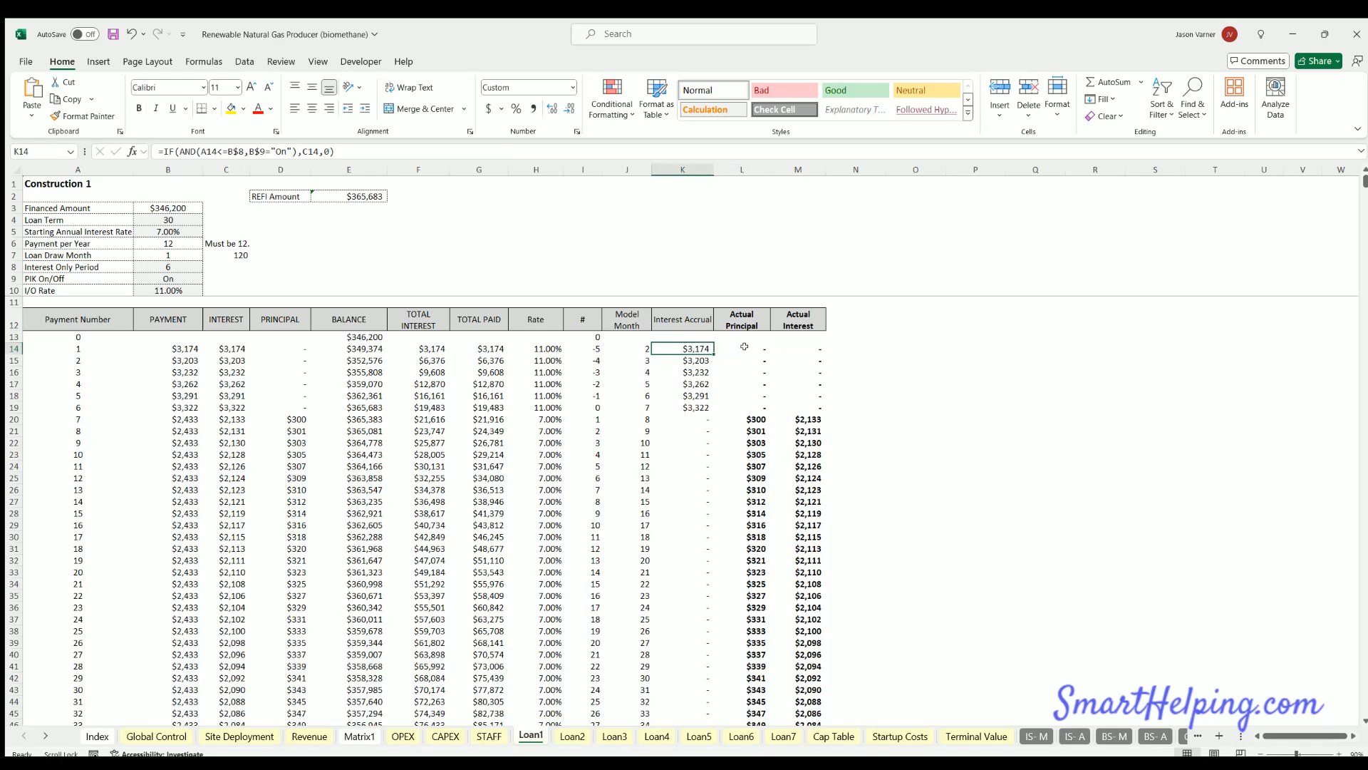
left_click(744, 347)
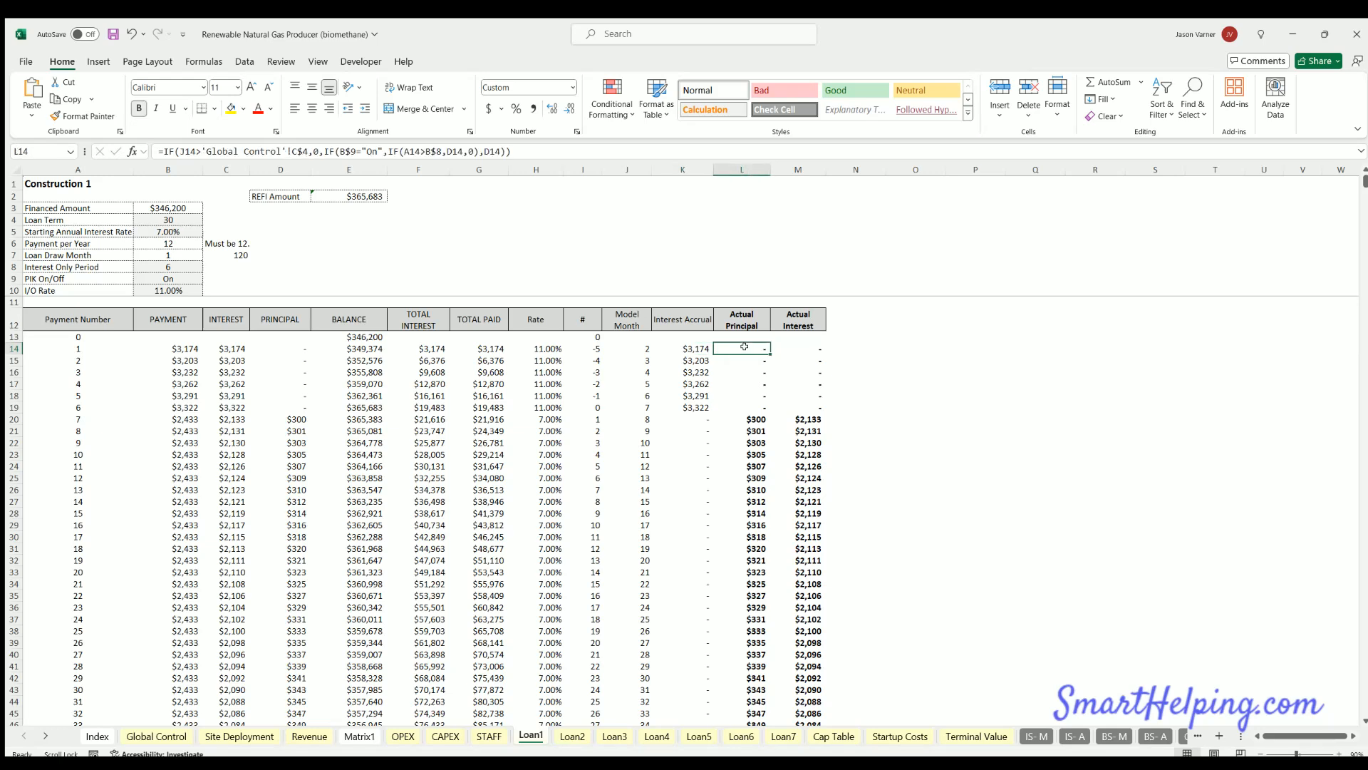
left_click(692, 347)
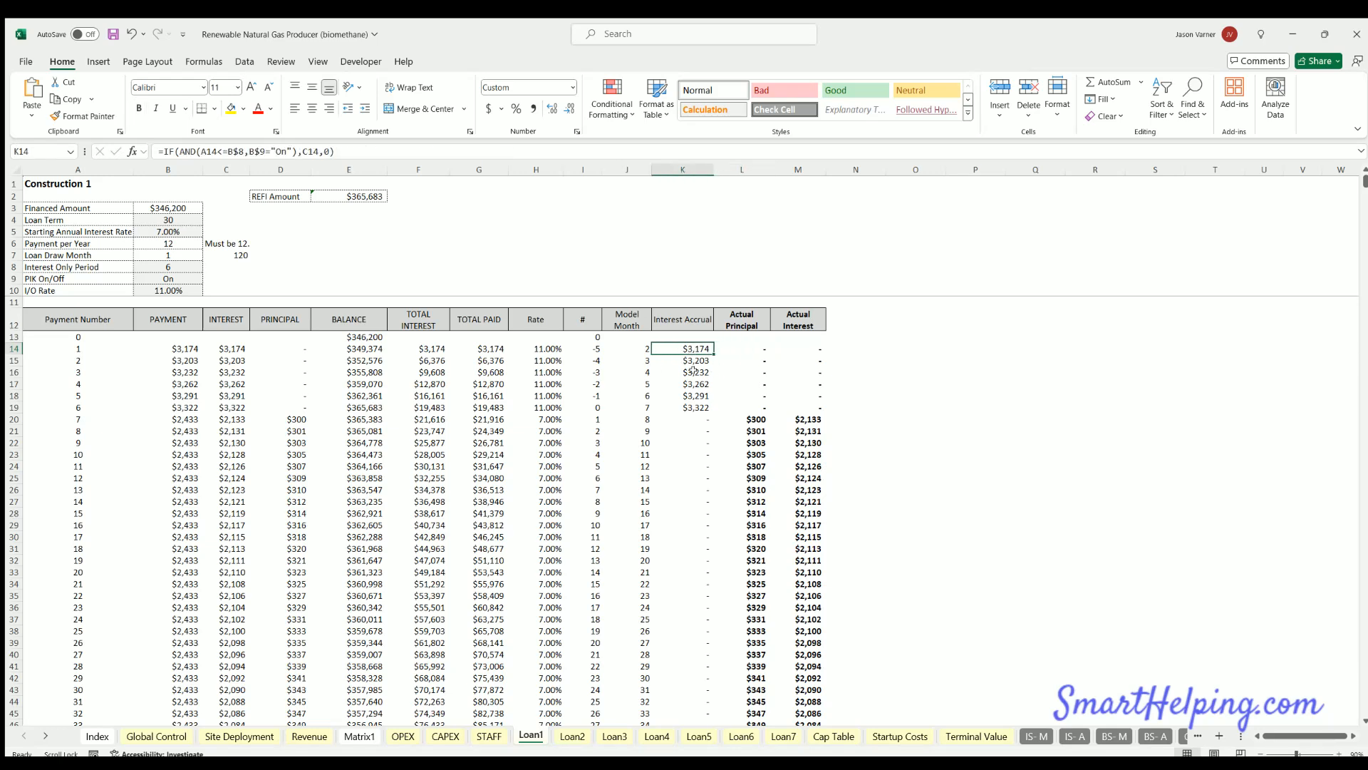
left_click(799, 347)
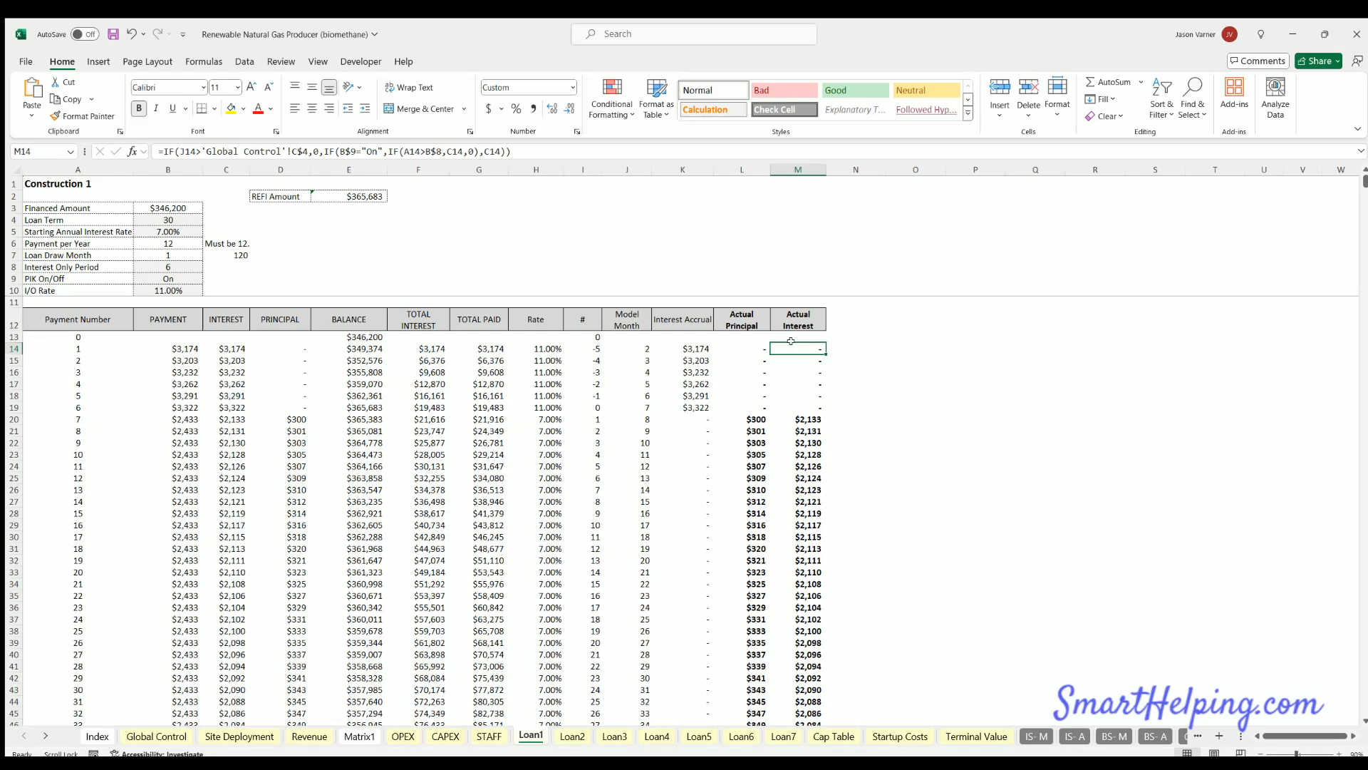
left_click_drag(360, 337, 360, 381)
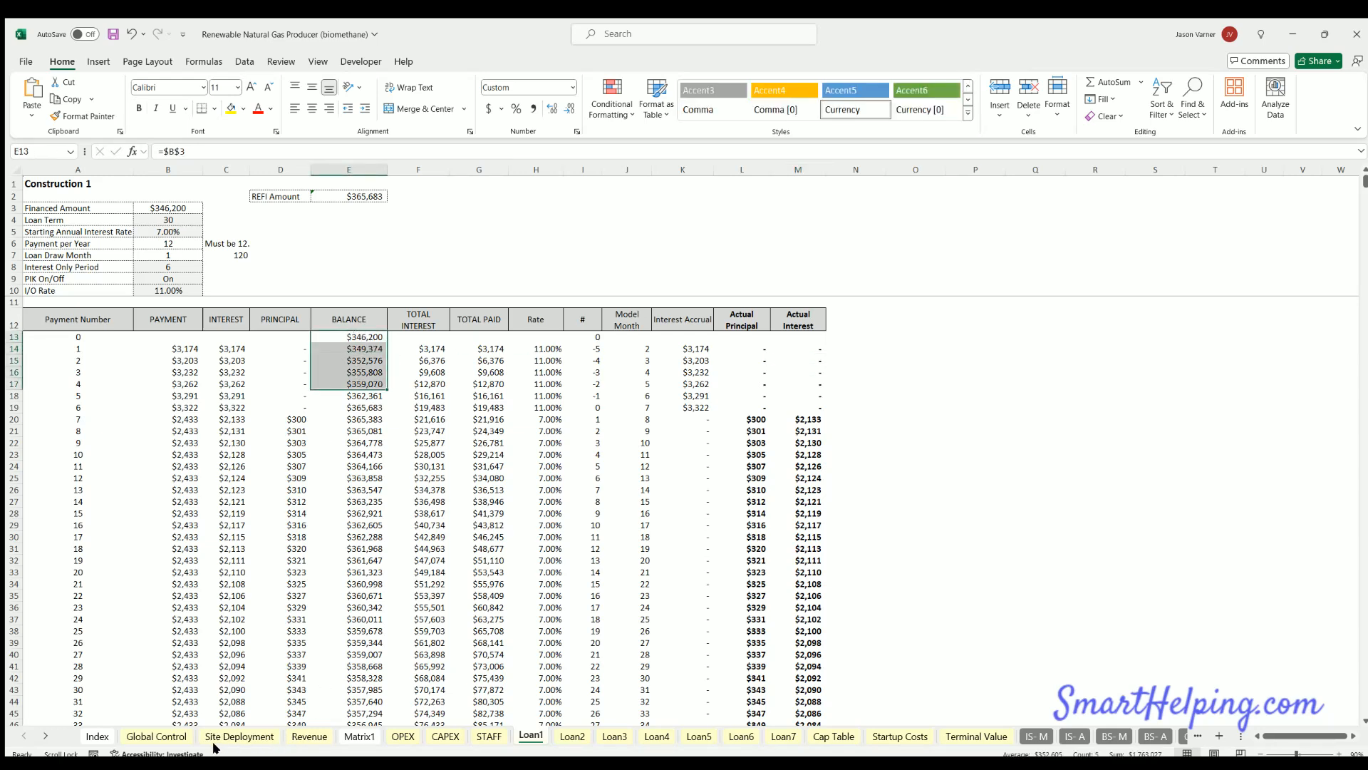
- Return to the financing assumptions on the Site Deployment sheet
left_click(272, 735)
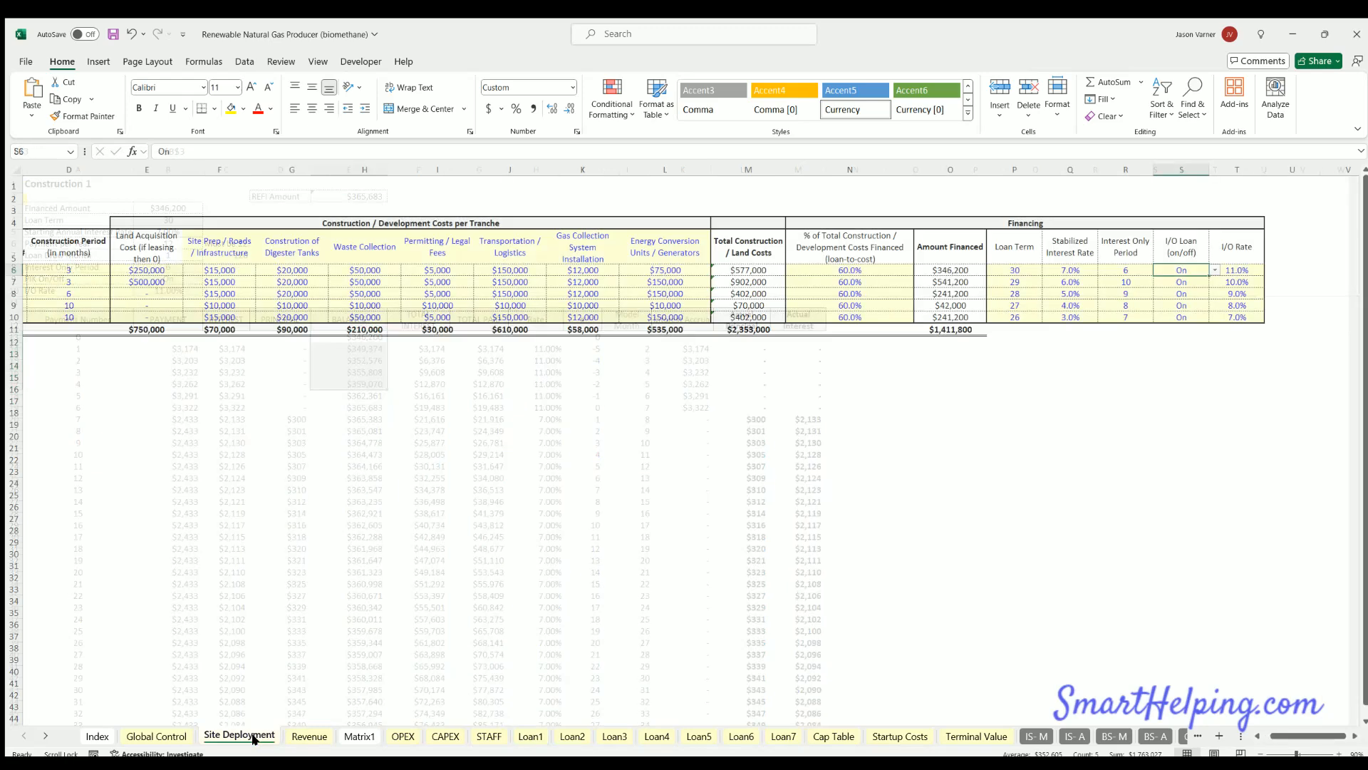
left_click_drag(1231, 470, 1345, 454)
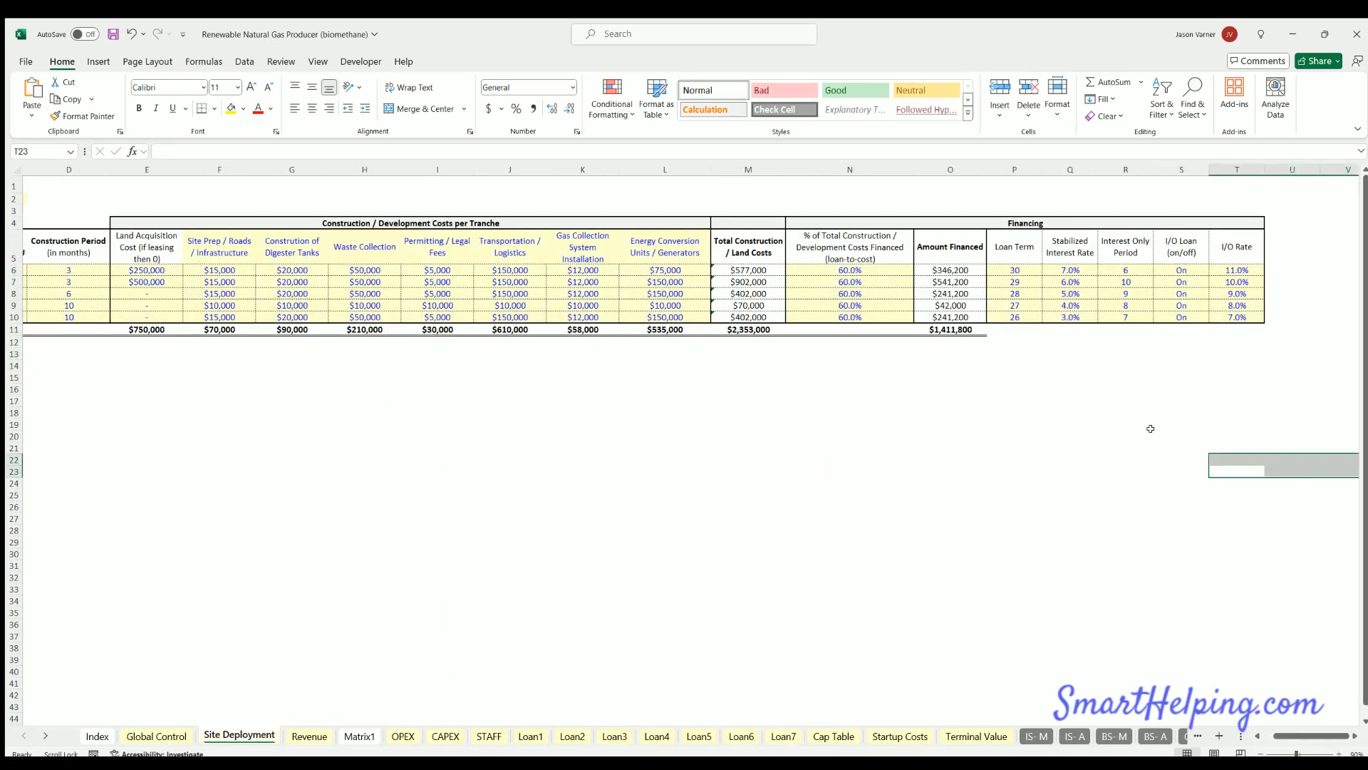
- Insert a column before I/O Rate on Site Deployment and head it "Accrue Interest? (yes/no)" in T5
left_click(1221, 170)
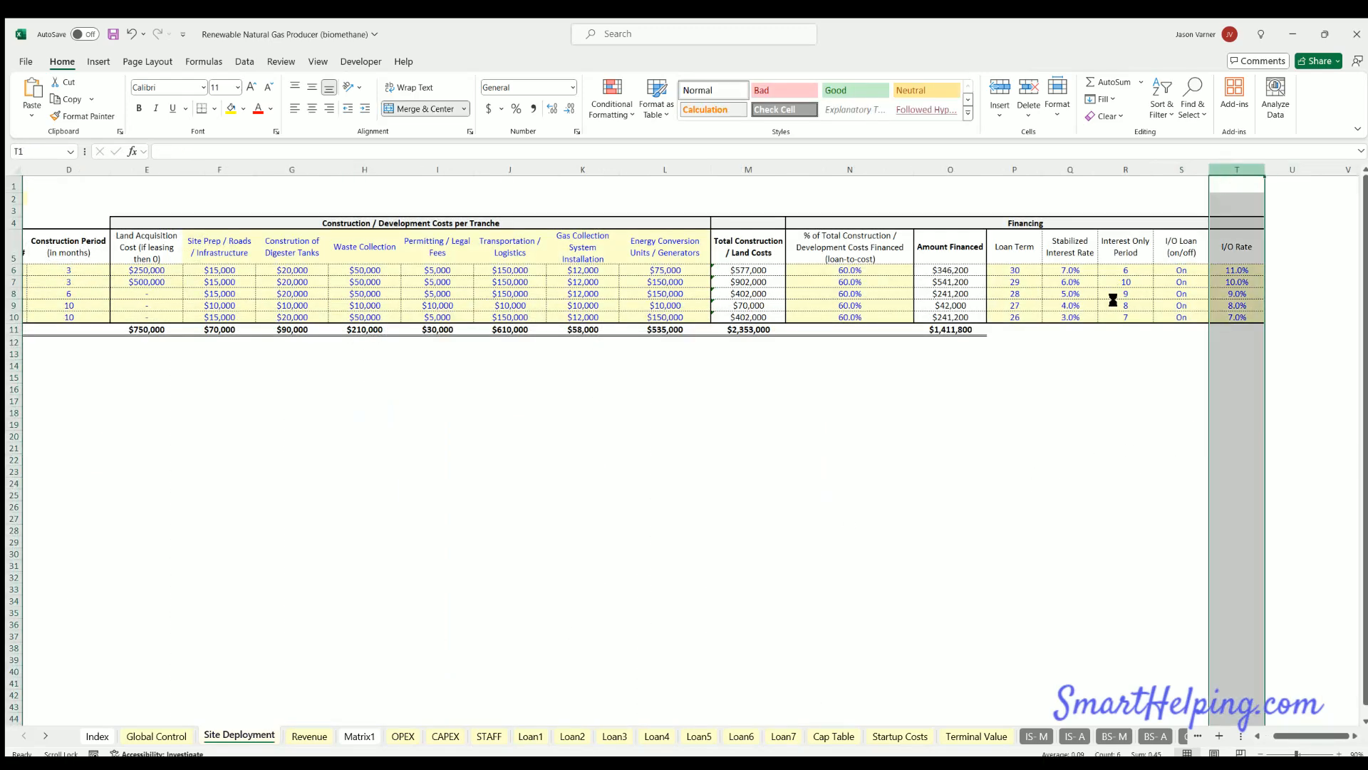
key("ctrl+shift+plus")
left_click(1188, 247)
left_click_drag(1208, 263, 1272, 270)
key("Right")
type("A")
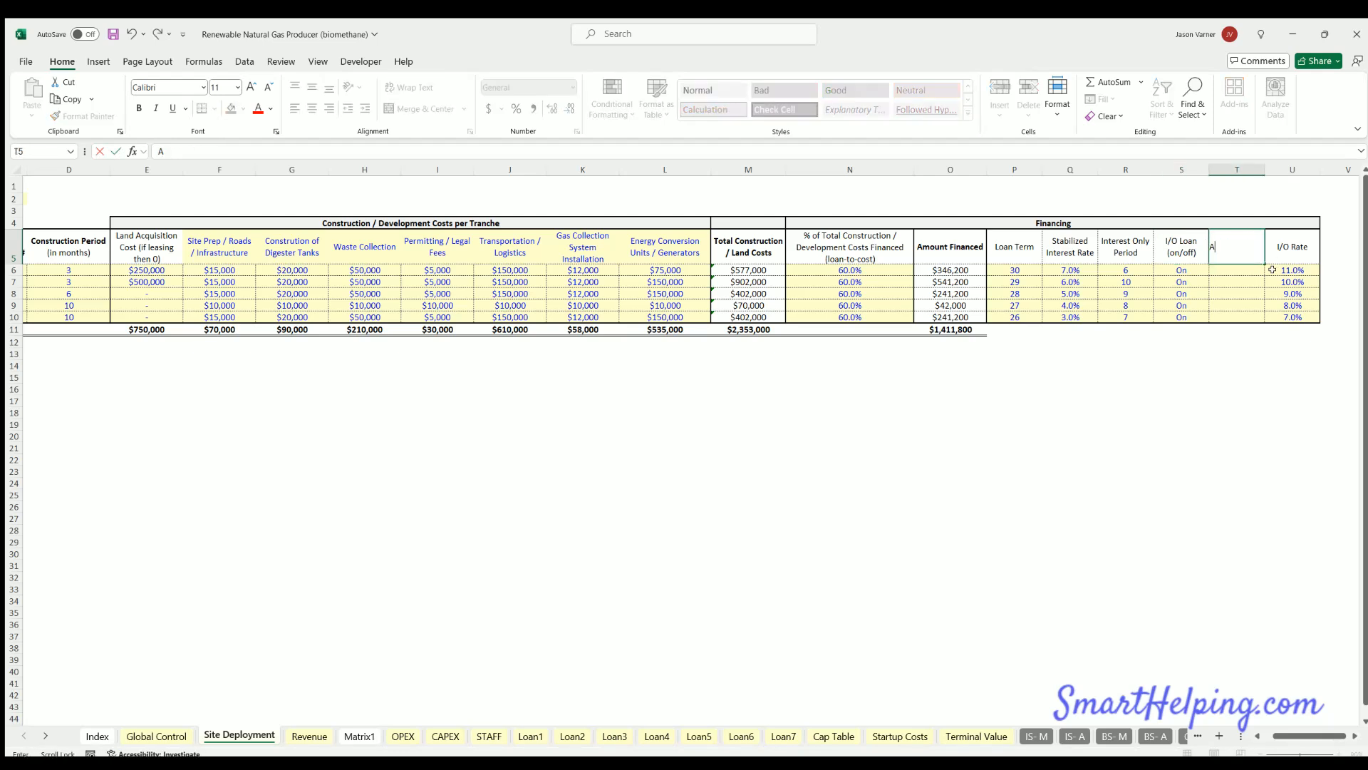
type("ccrue Interest? (yes/no)")
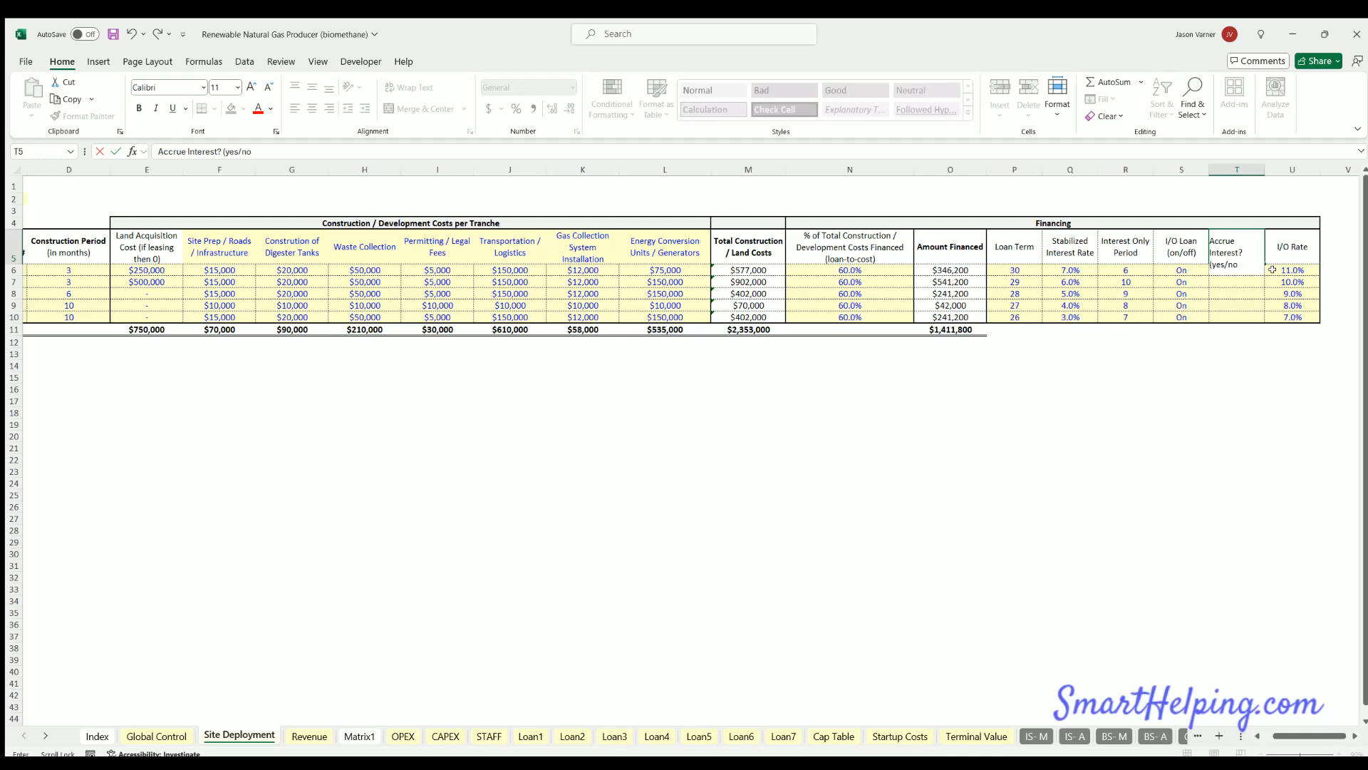
key("Return")
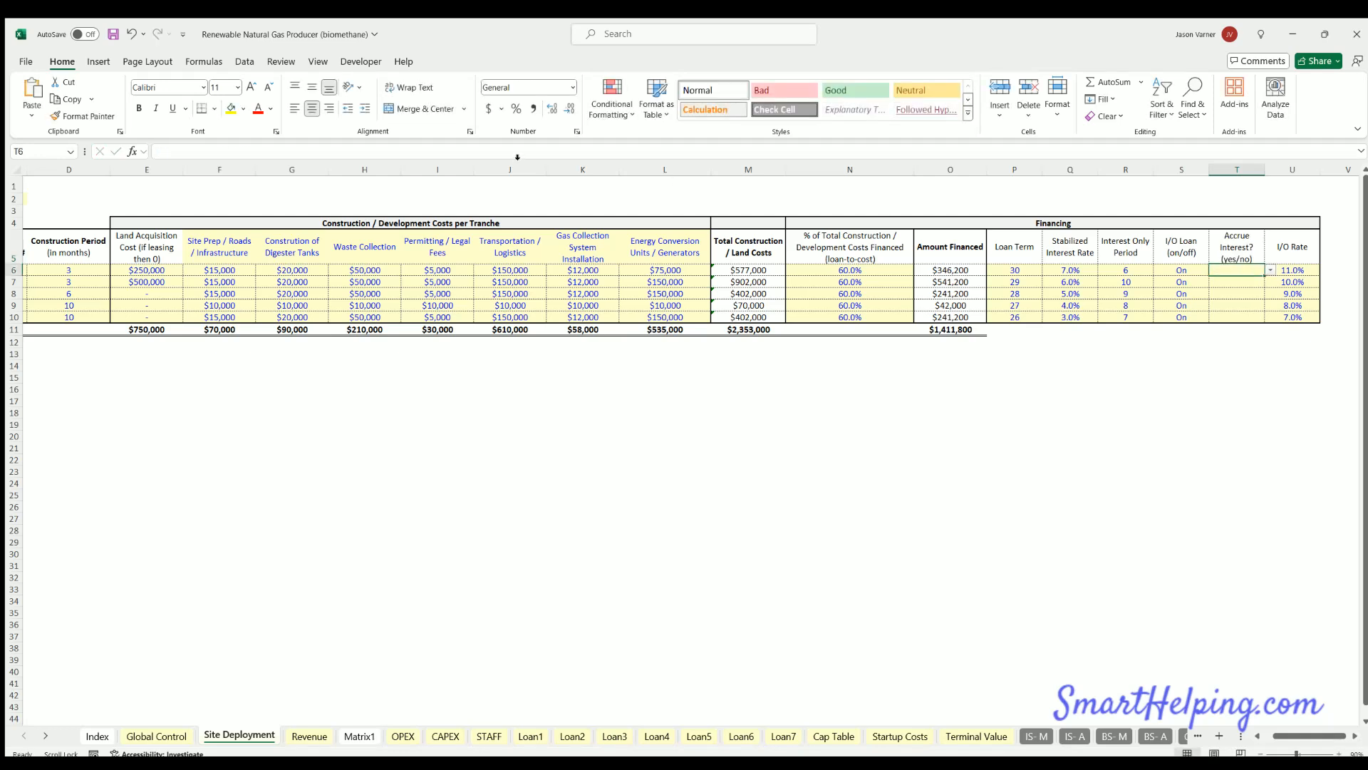
- Set up data validation for the Accrue Interest input in T6 and extend it down through T10
left_click(245, 61)
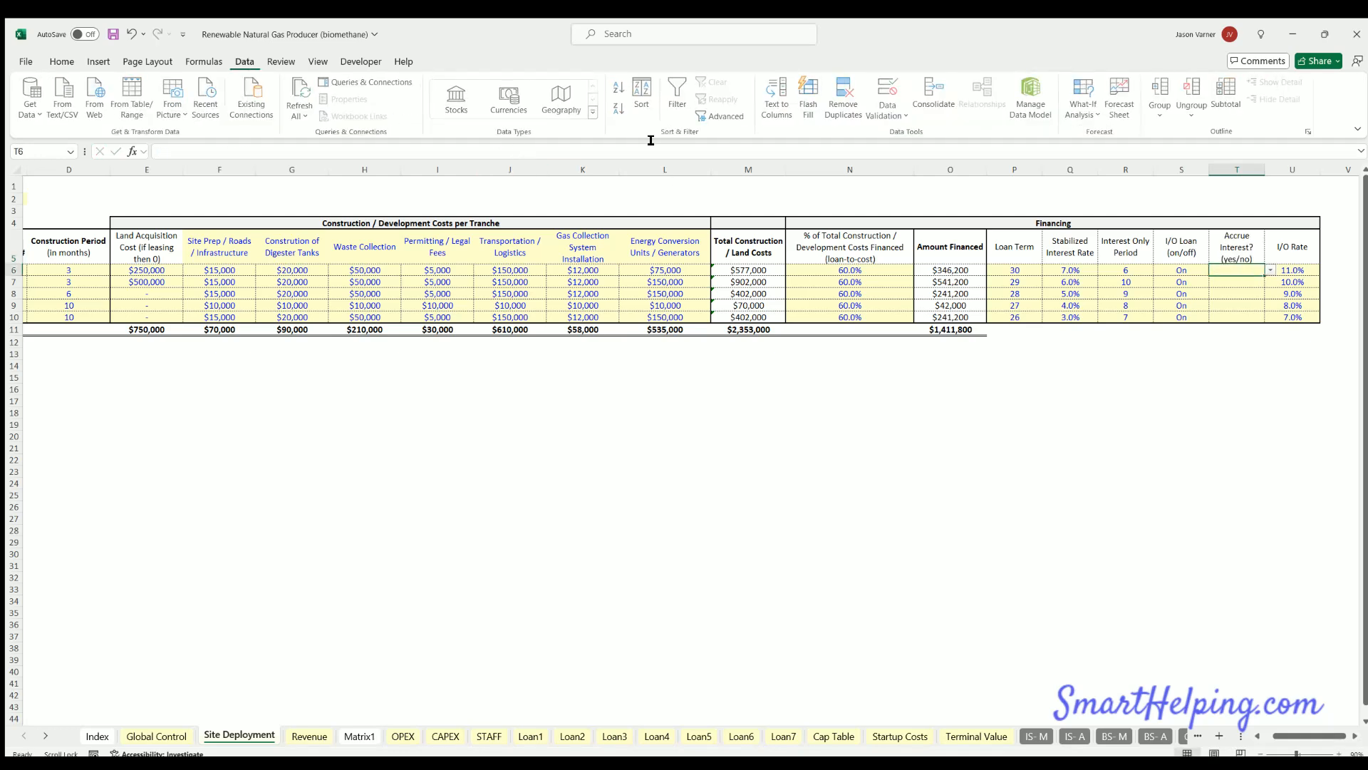
left_click(890, 121)
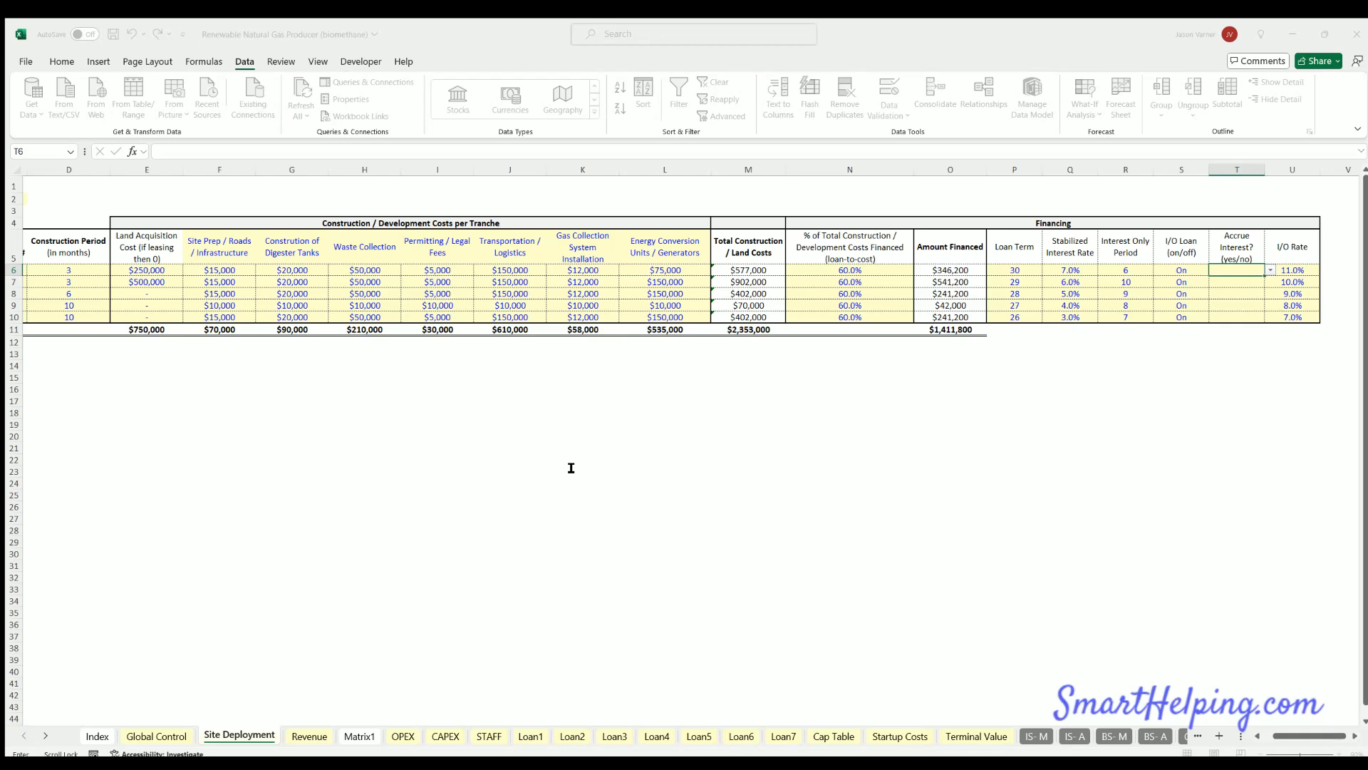
key("Escape")
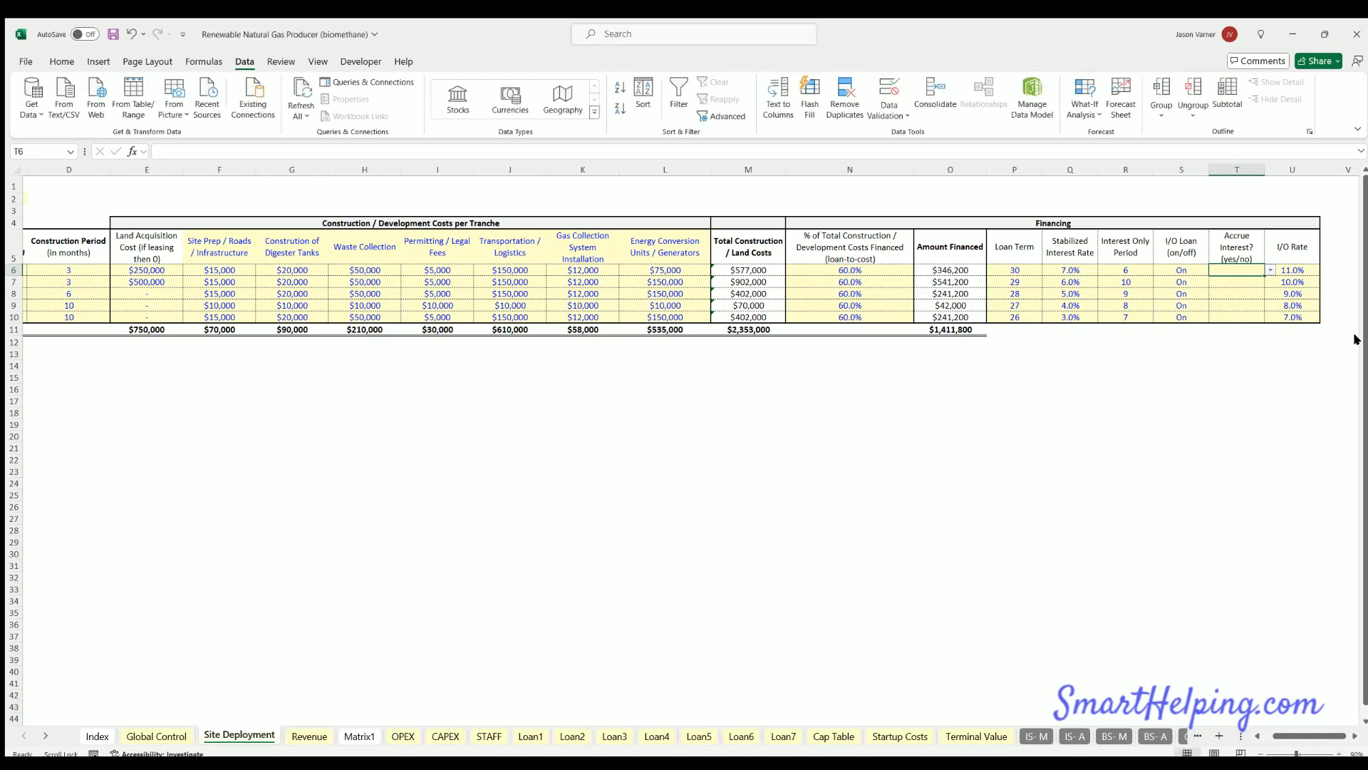
left_click_drag(1263, 272, 1258, 317)
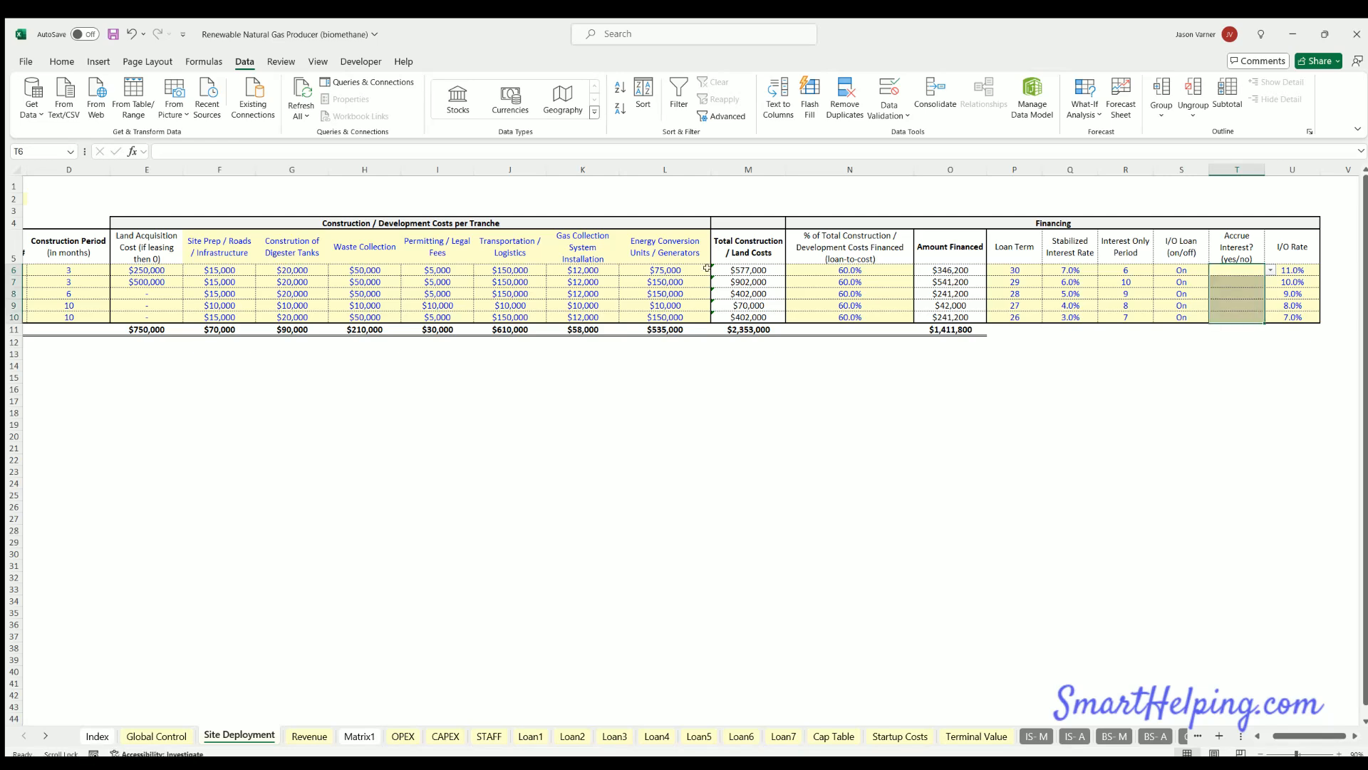
left_click(60, 61)
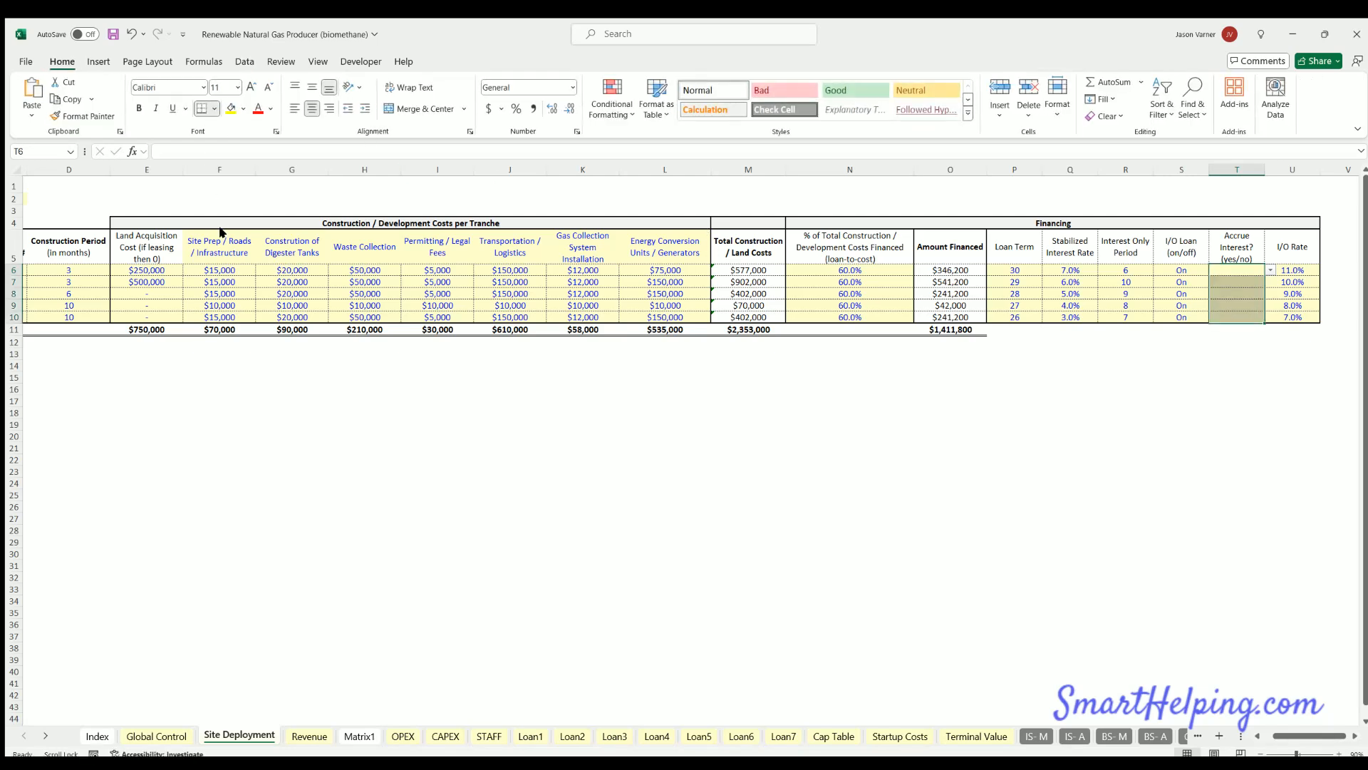
left_click(1069, 495)
- Set the Accrue Interest option to Yes for all five sites in T6:T10
left_click(1243, 270)
left_click(1271, 270)
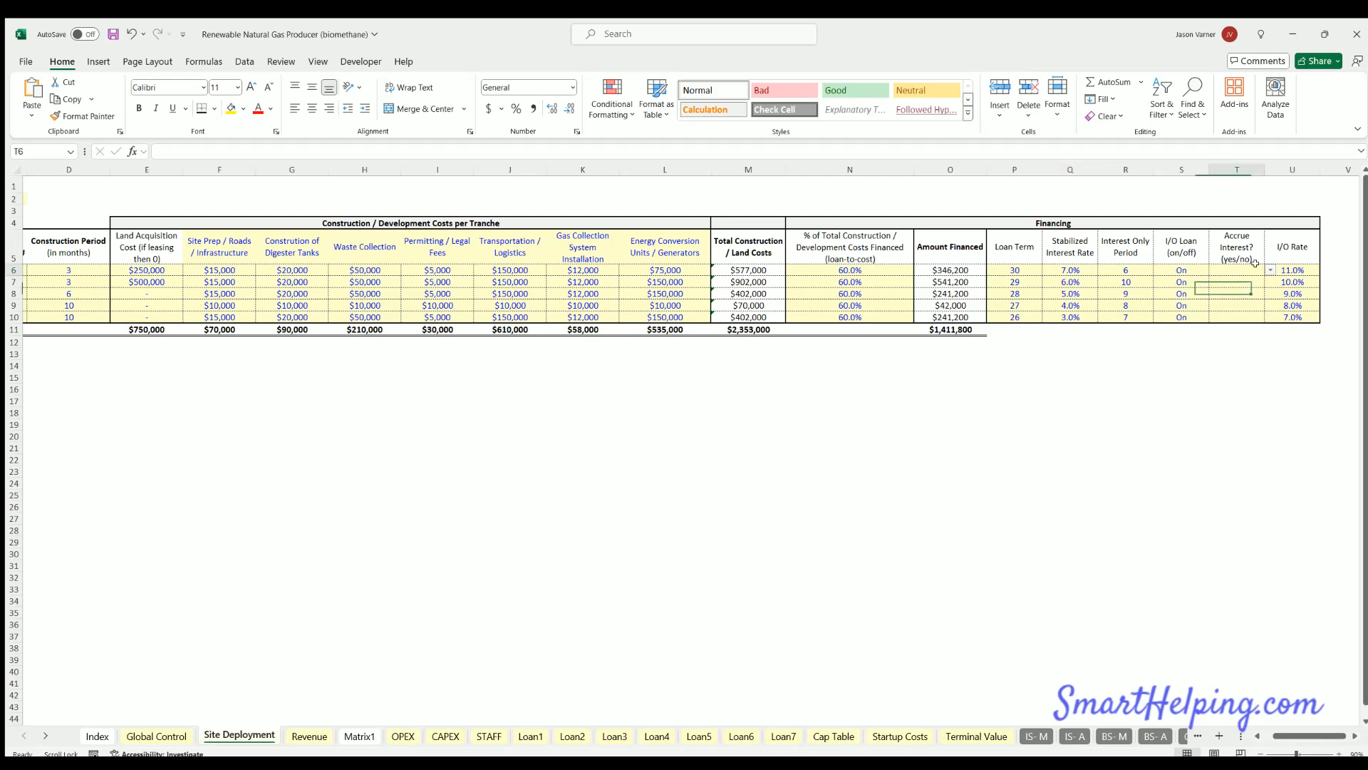
left_click(1240, 280)
left_click(1239, 282)
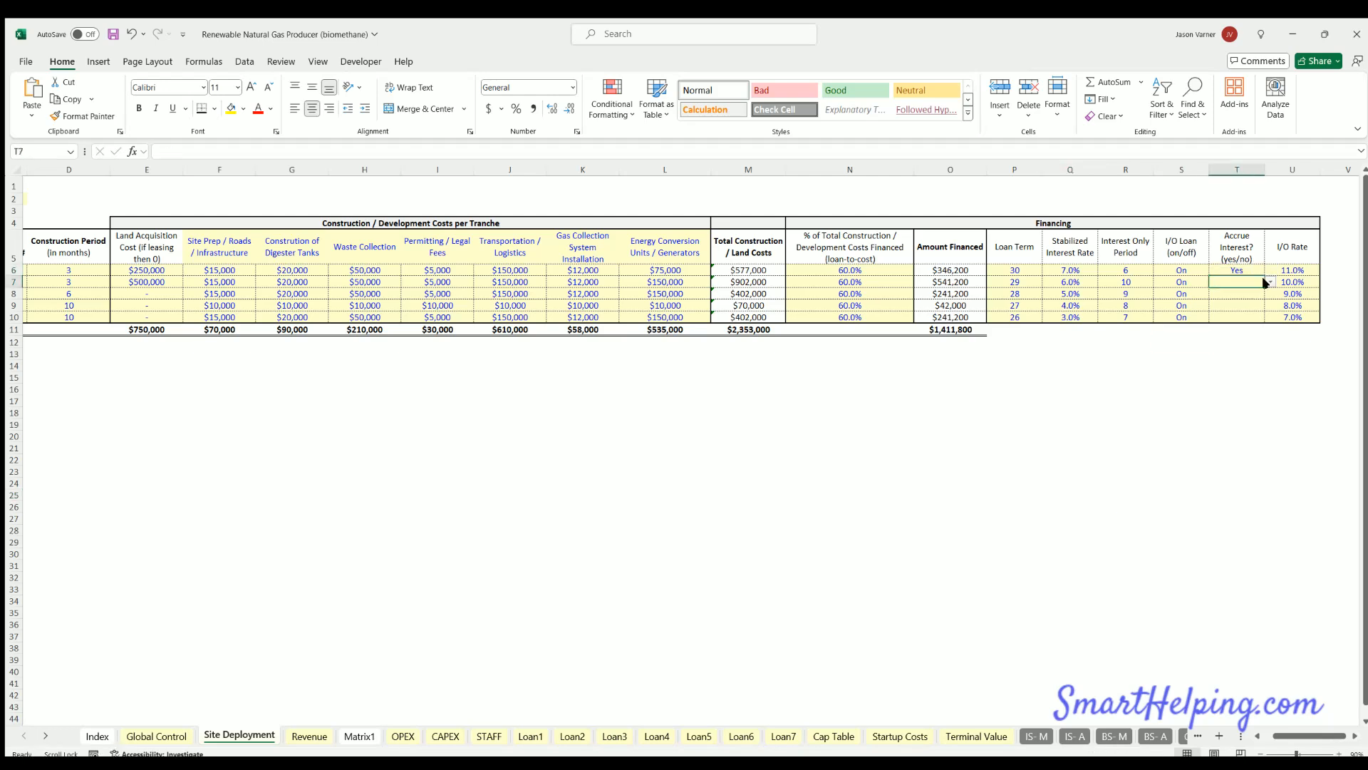
type("Yes")
key("Return")
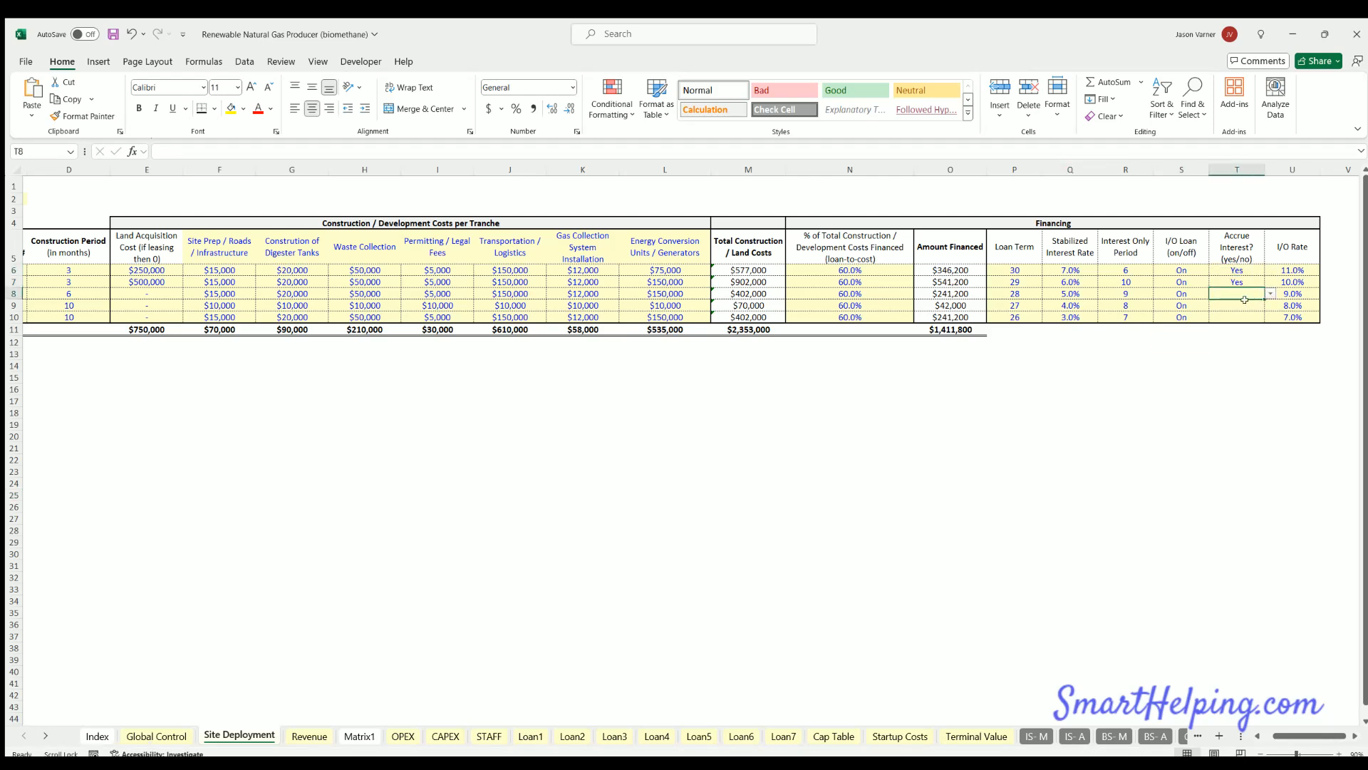
type("Yes")
key("Return")
type("Yes")
key("Return")
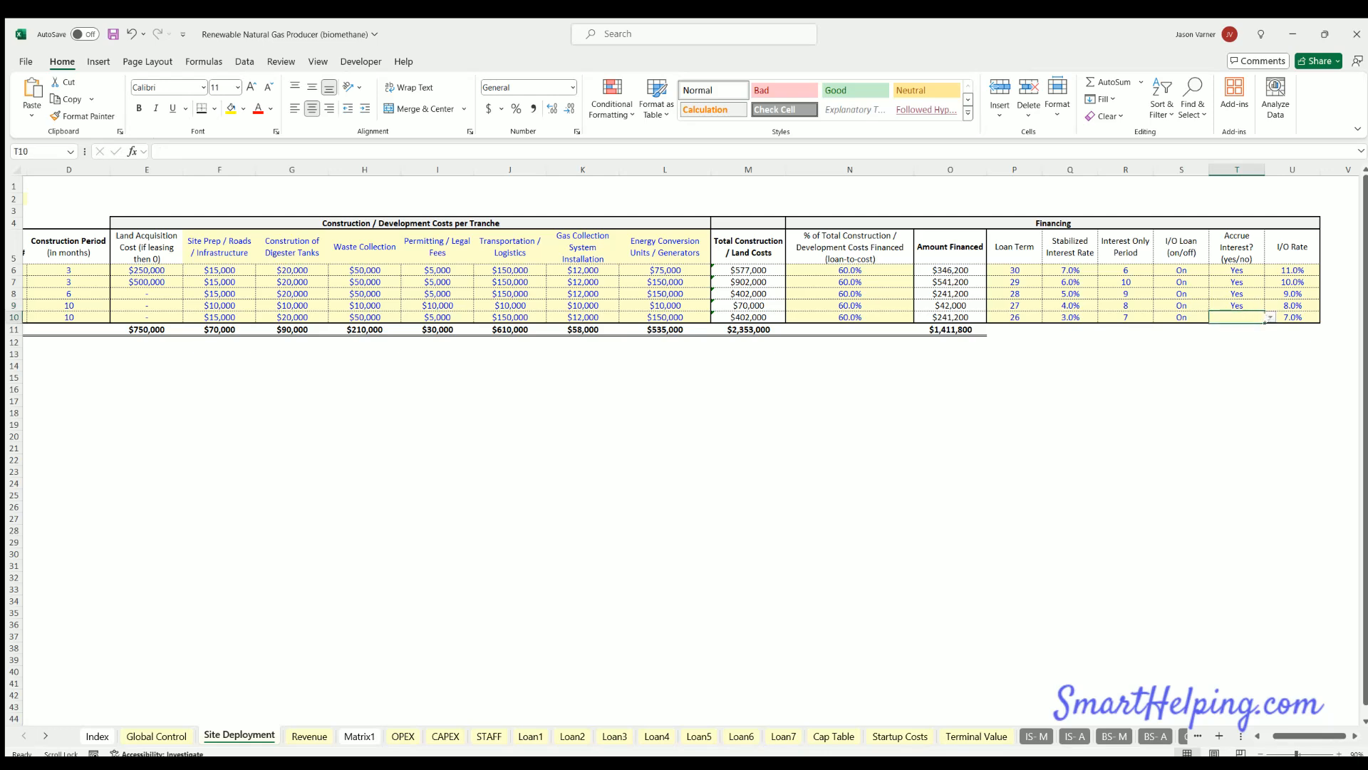
type("Yes")
key("ctrl+Return")
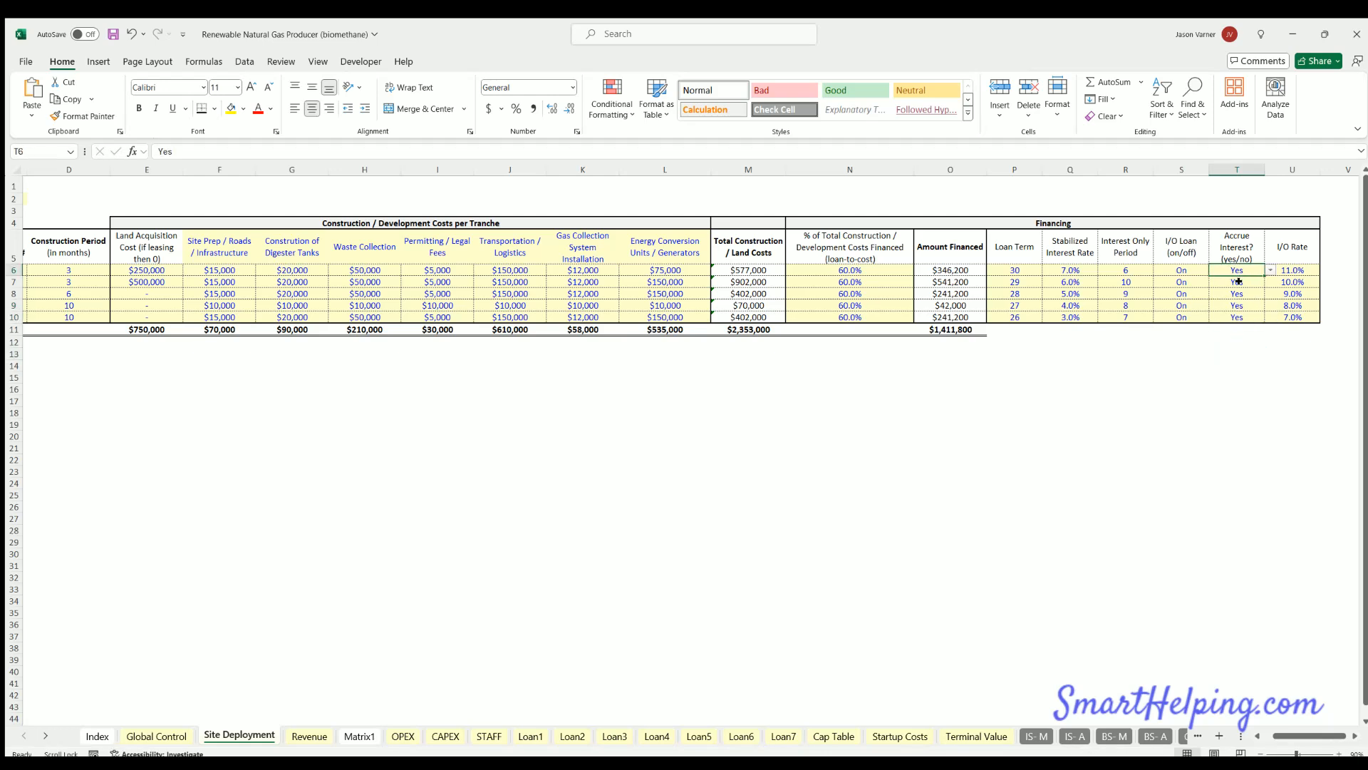
- Review the Accrue Interest options on Site Deployment, then inspect Loan1's interest accruals in K14:K19
left_click(1239, 282)
left_click(1242, 242)
key("Down")
key("Down")
key("Down")
key("Down")
left_click(530, 736)
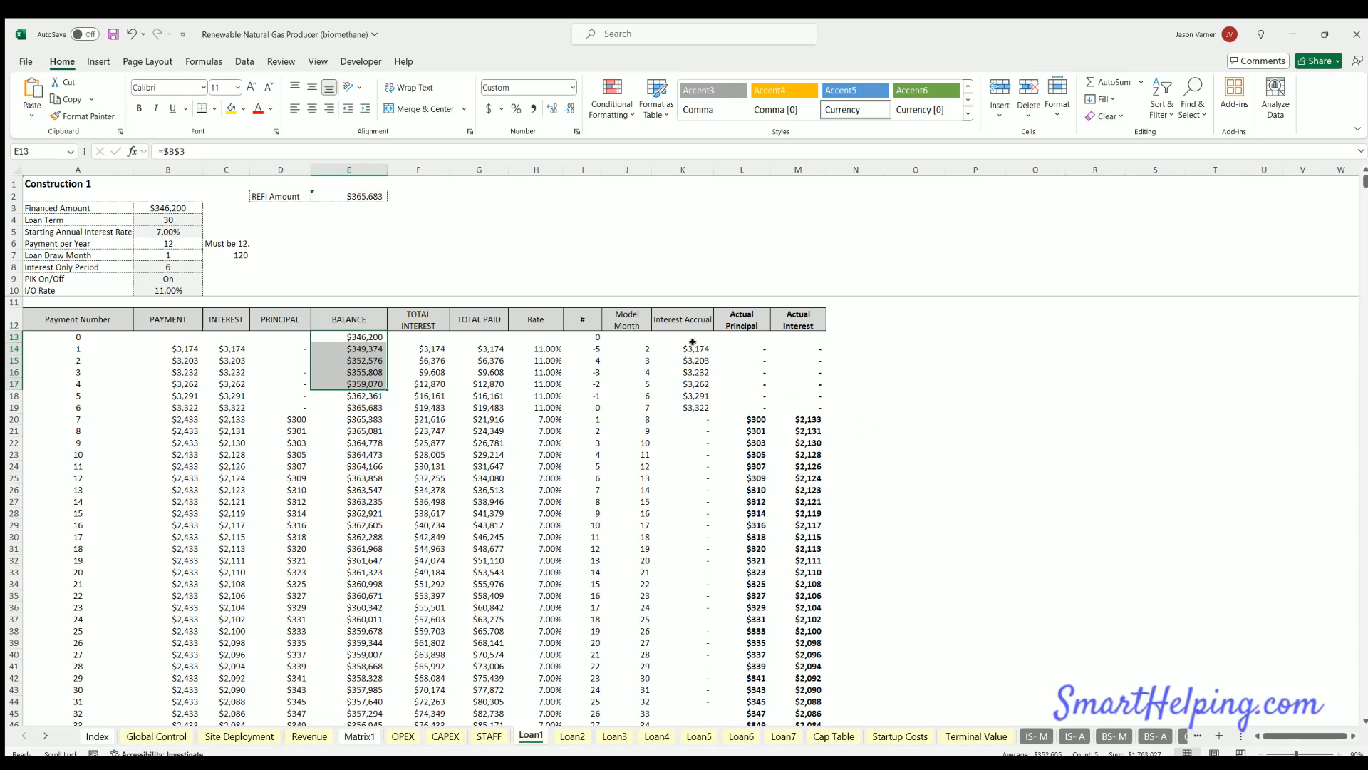
left_click_drag(692, 343, 696, 407)
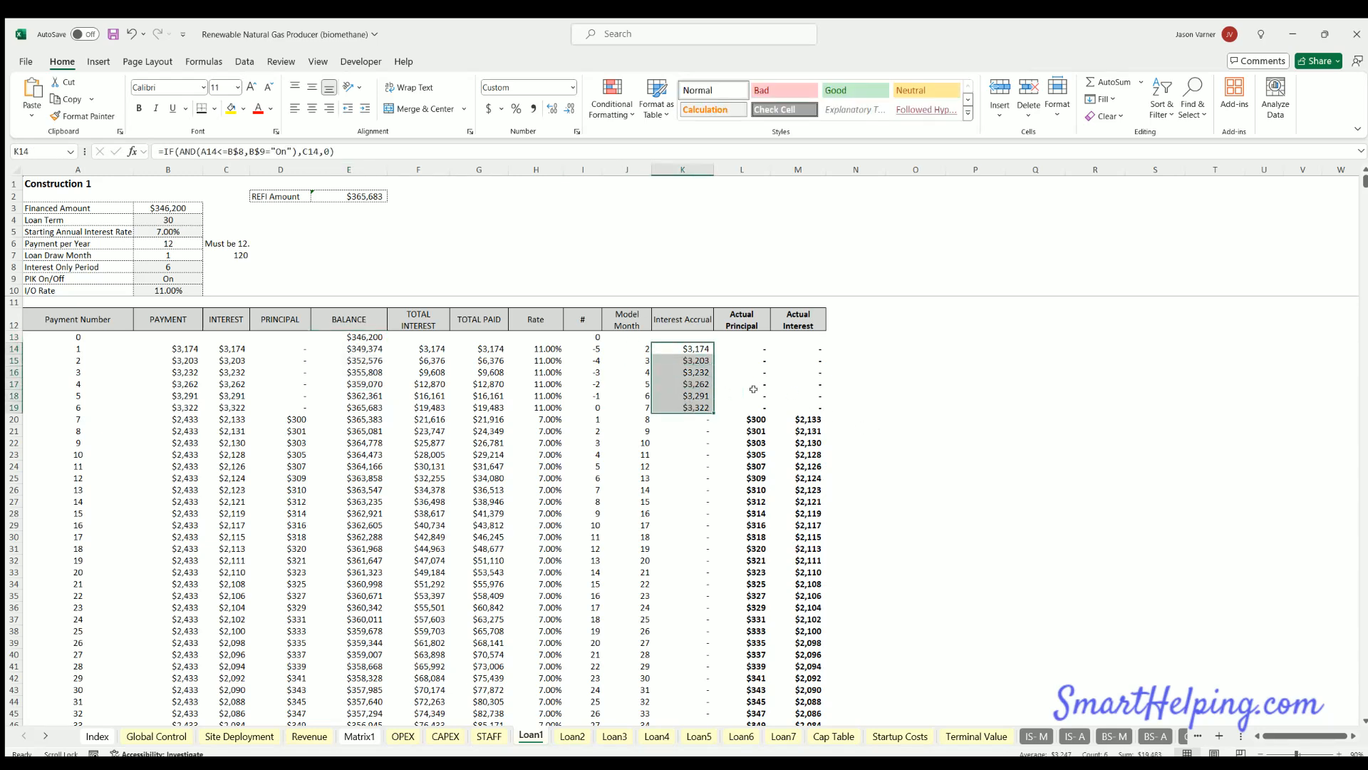
- Compare Site 1's Accrue Interest option in T6 with Loan1's actual interest formula in M14
left_click(232, 736)
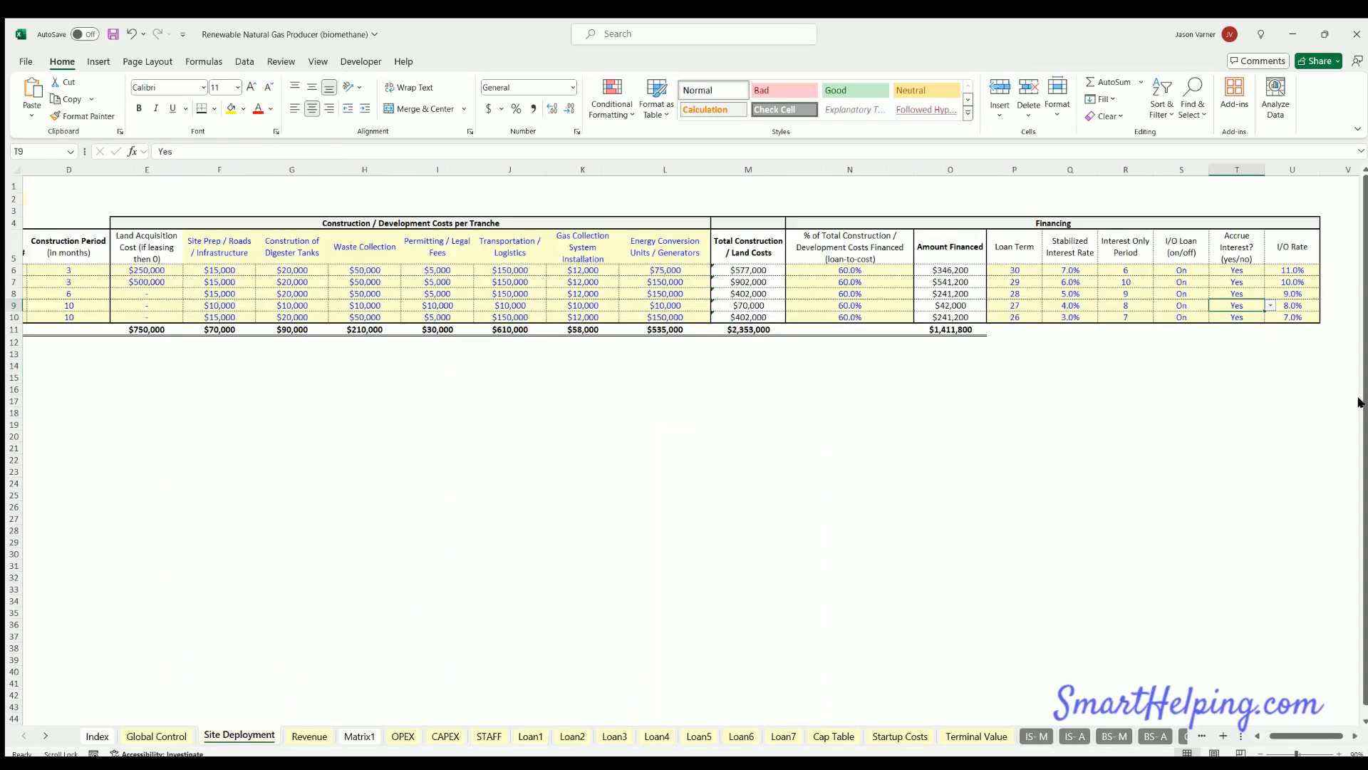
left_click(1246, 269)
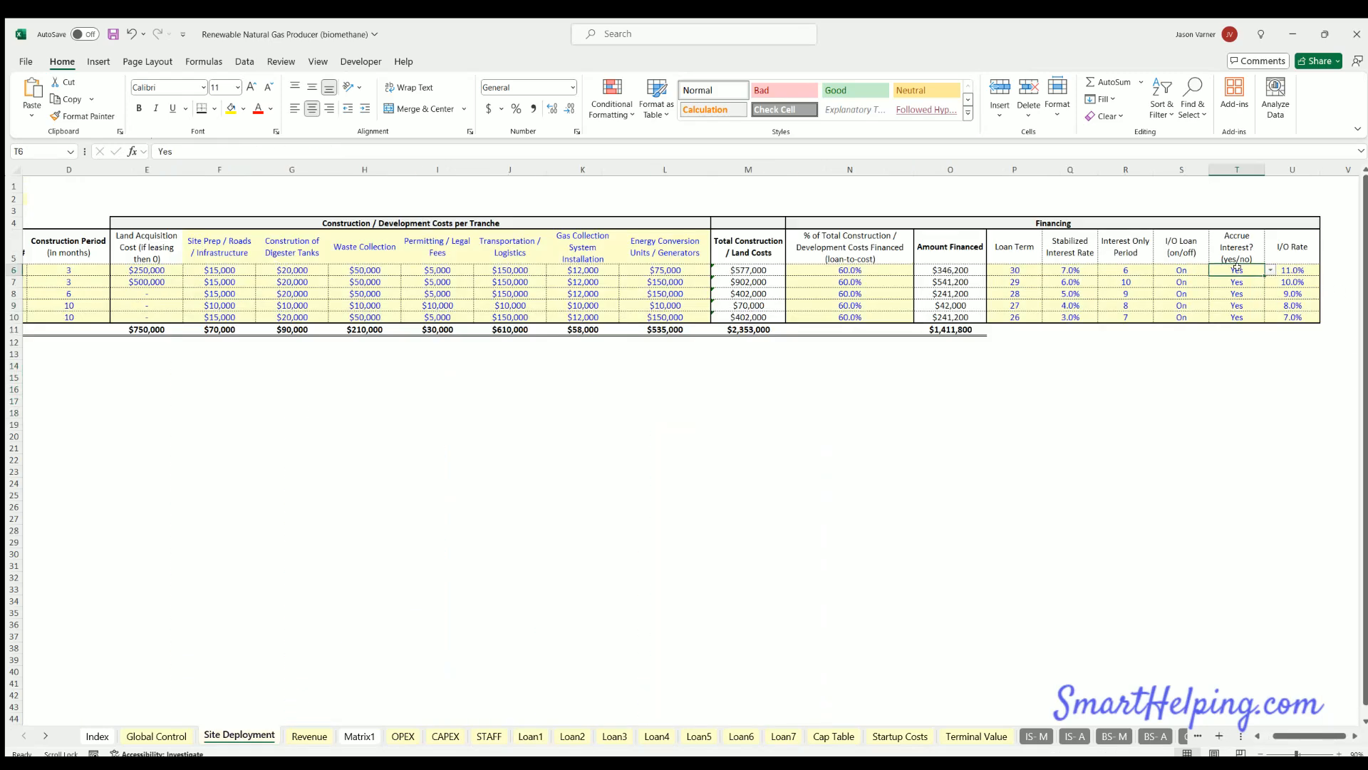
left_click(530, 736)
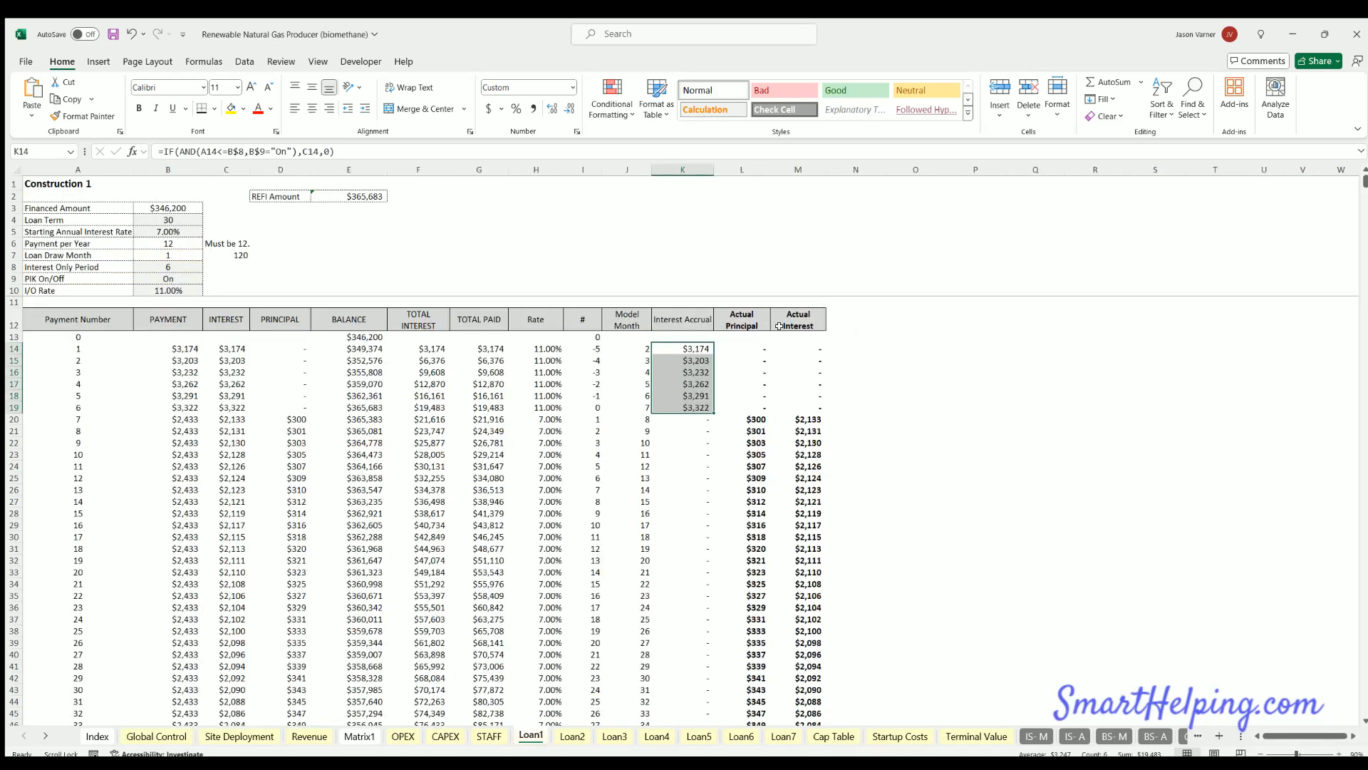
left_click(807, 343)
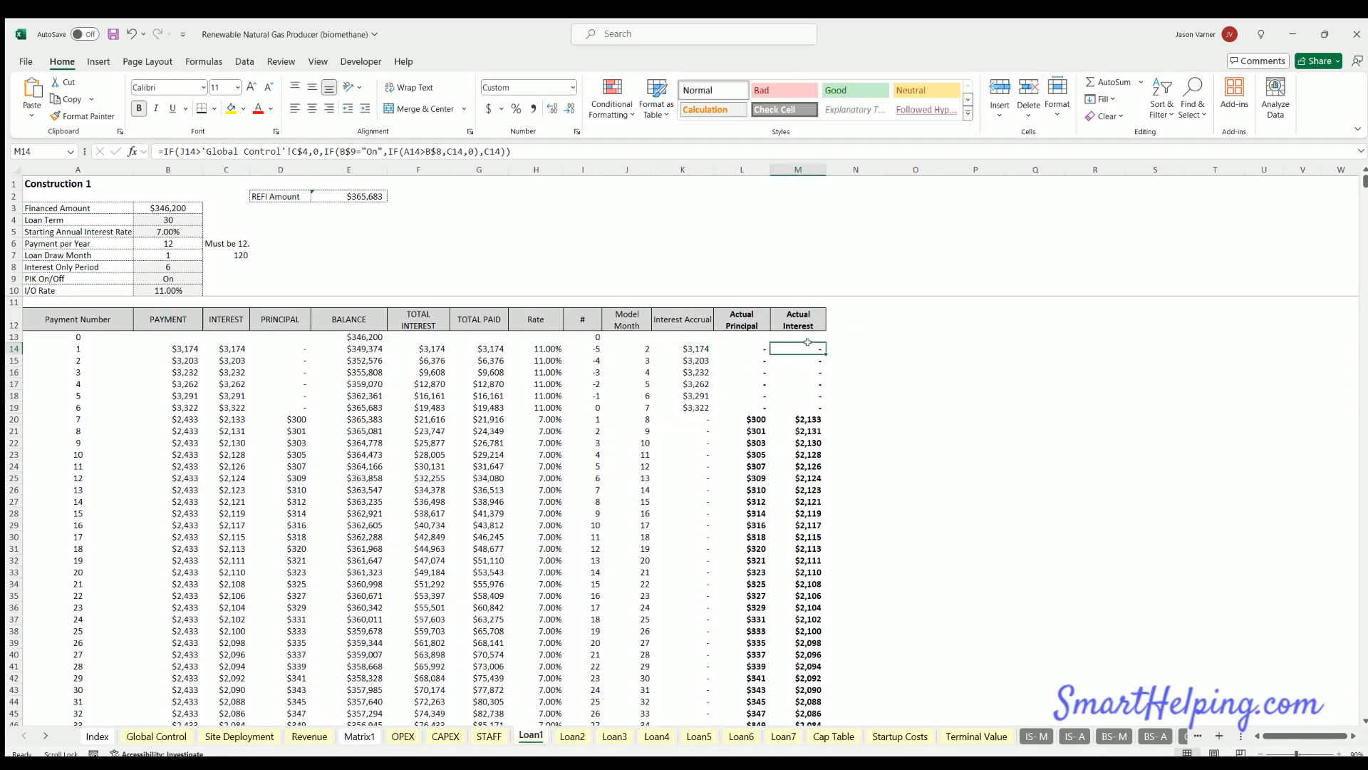
- Trace Loan1's balance formulas in E14:E16 and the accrual formula in K14 against the interest in C14:C19
left_click(350, 346)
key("Down")
key("Down")
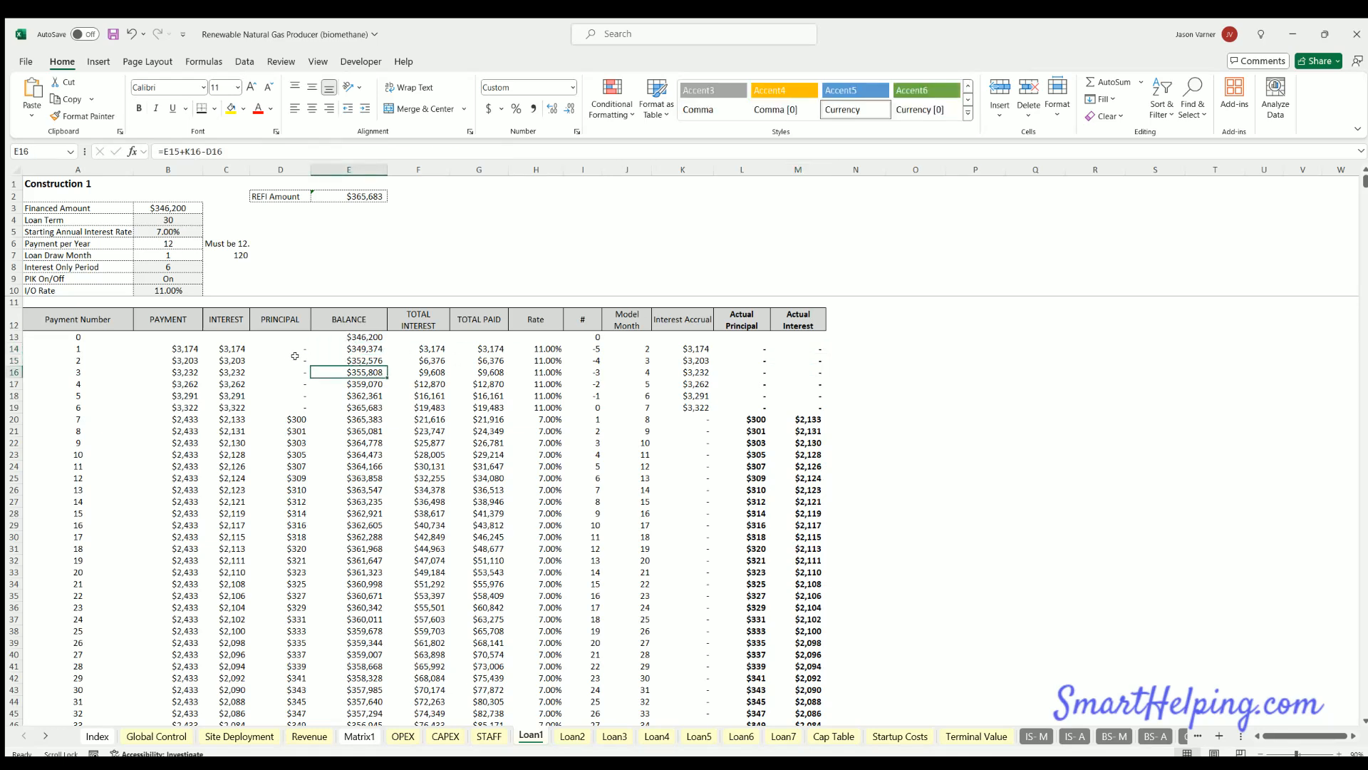
double_click(356, 346)
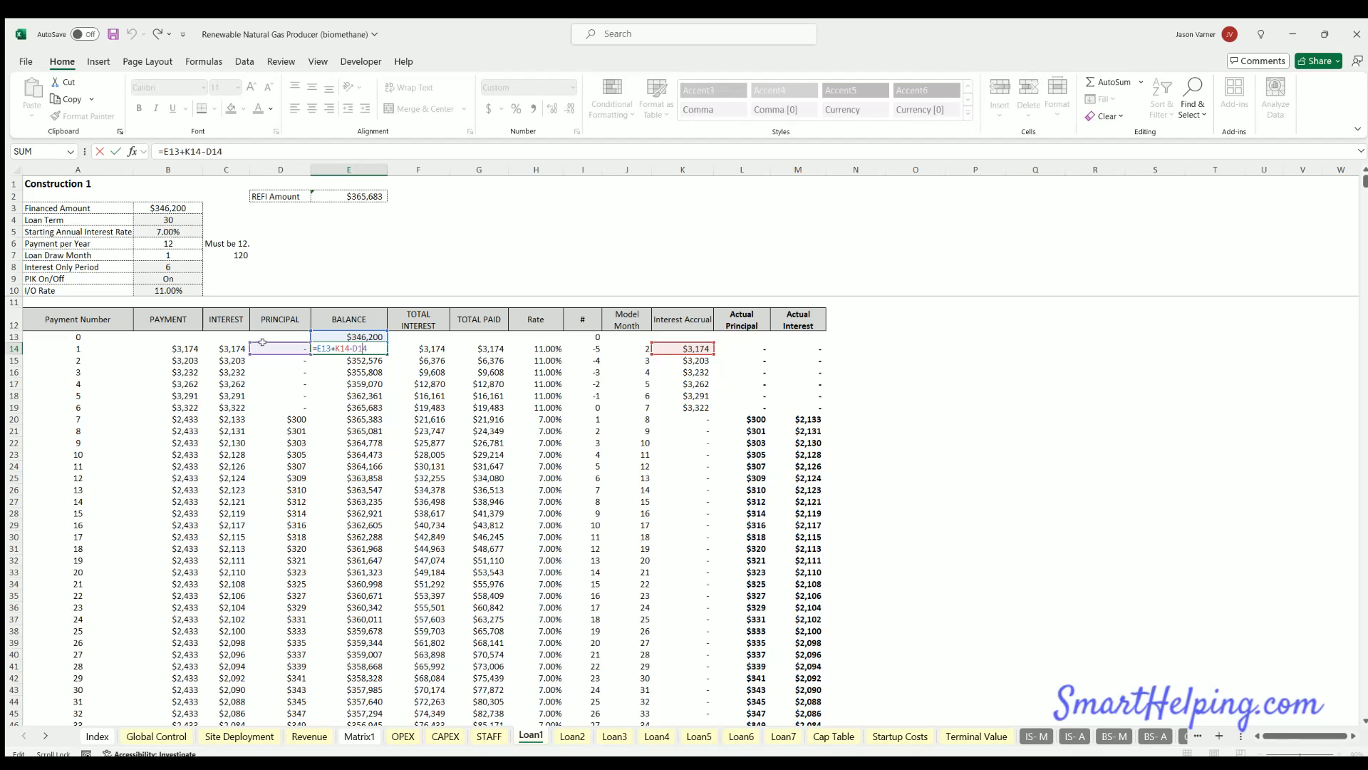
key("Return")
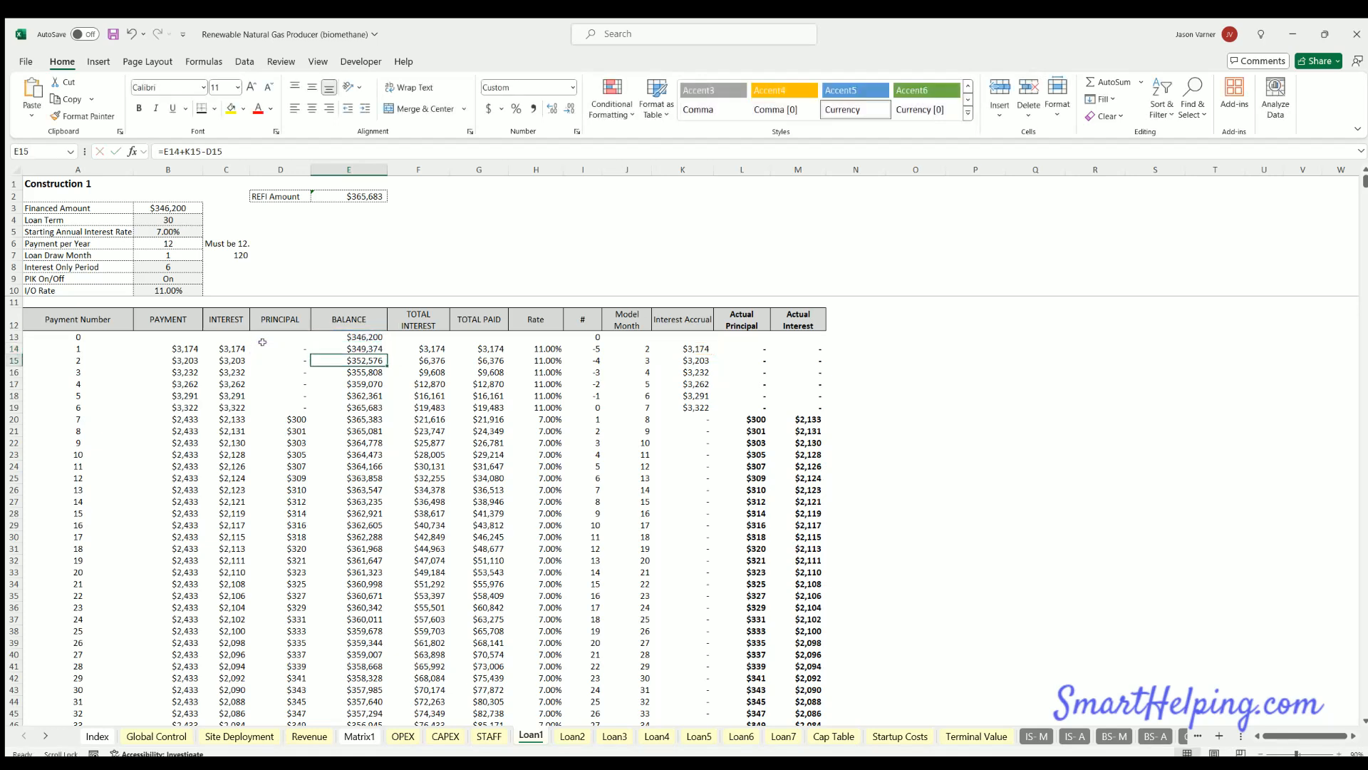
left_click(689, 347)
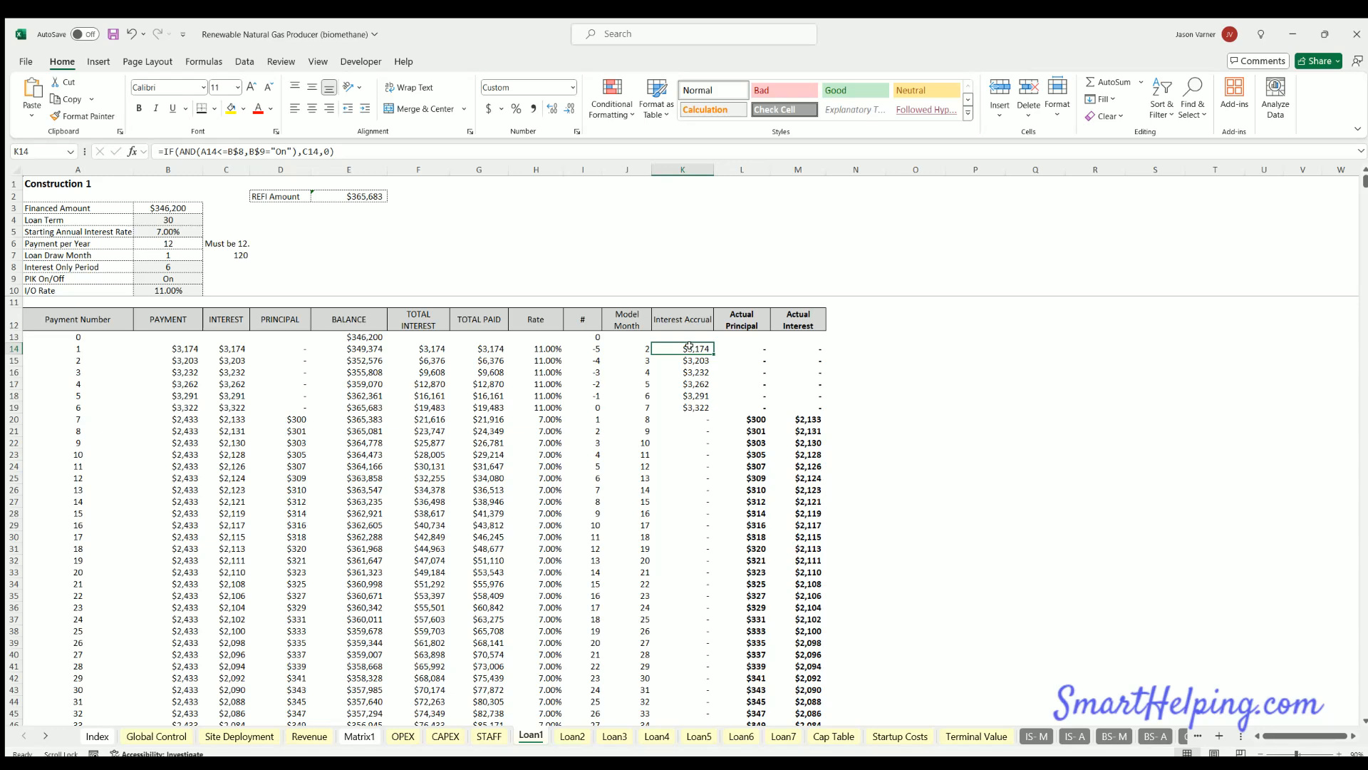
left_click_drag(220, 346, 221, 408)
left_click(686, 346)
- Wrap Loan1's K14 accrual formula in an IF that tests 'Site Deployment'!$T$6="Yes" and otherwise returns 0
left_click_drag(167, 150, 356, 151)
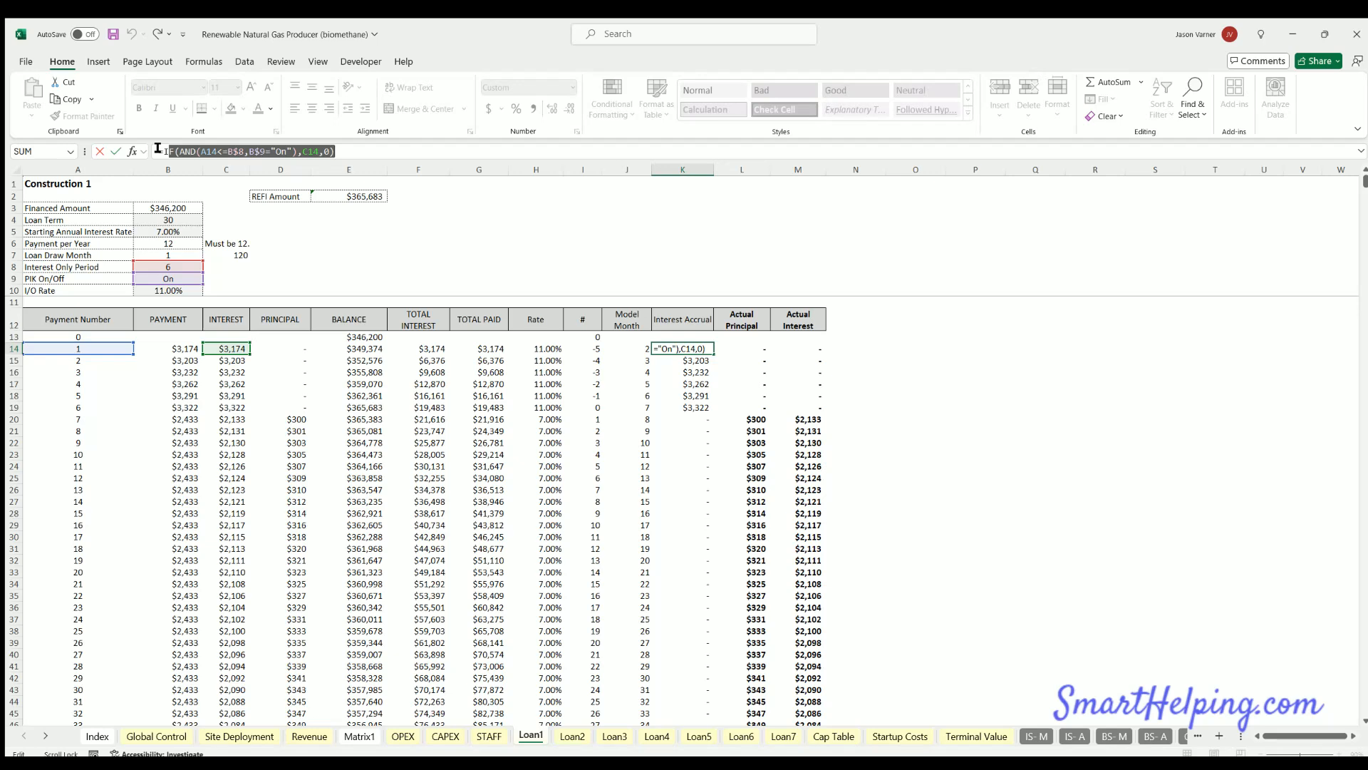
left_click(165, 151)
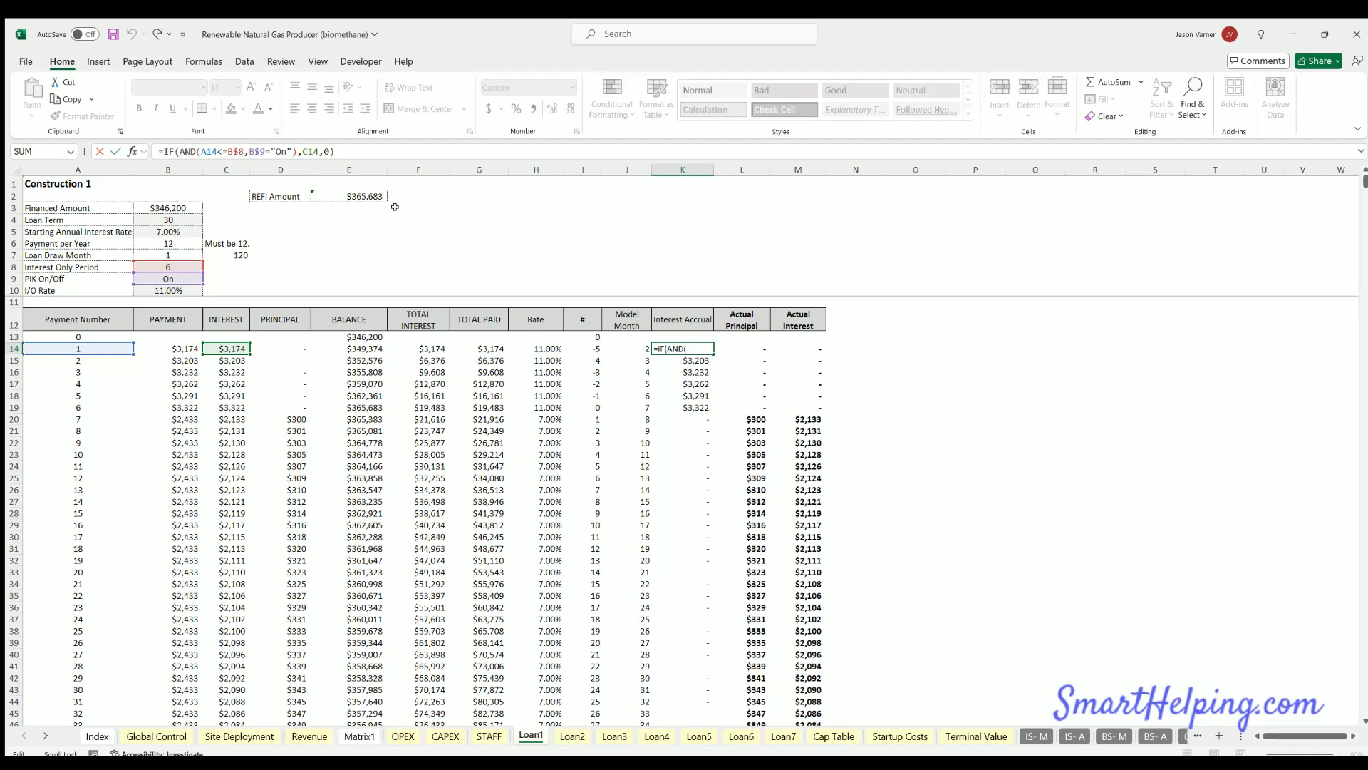
type("if(")
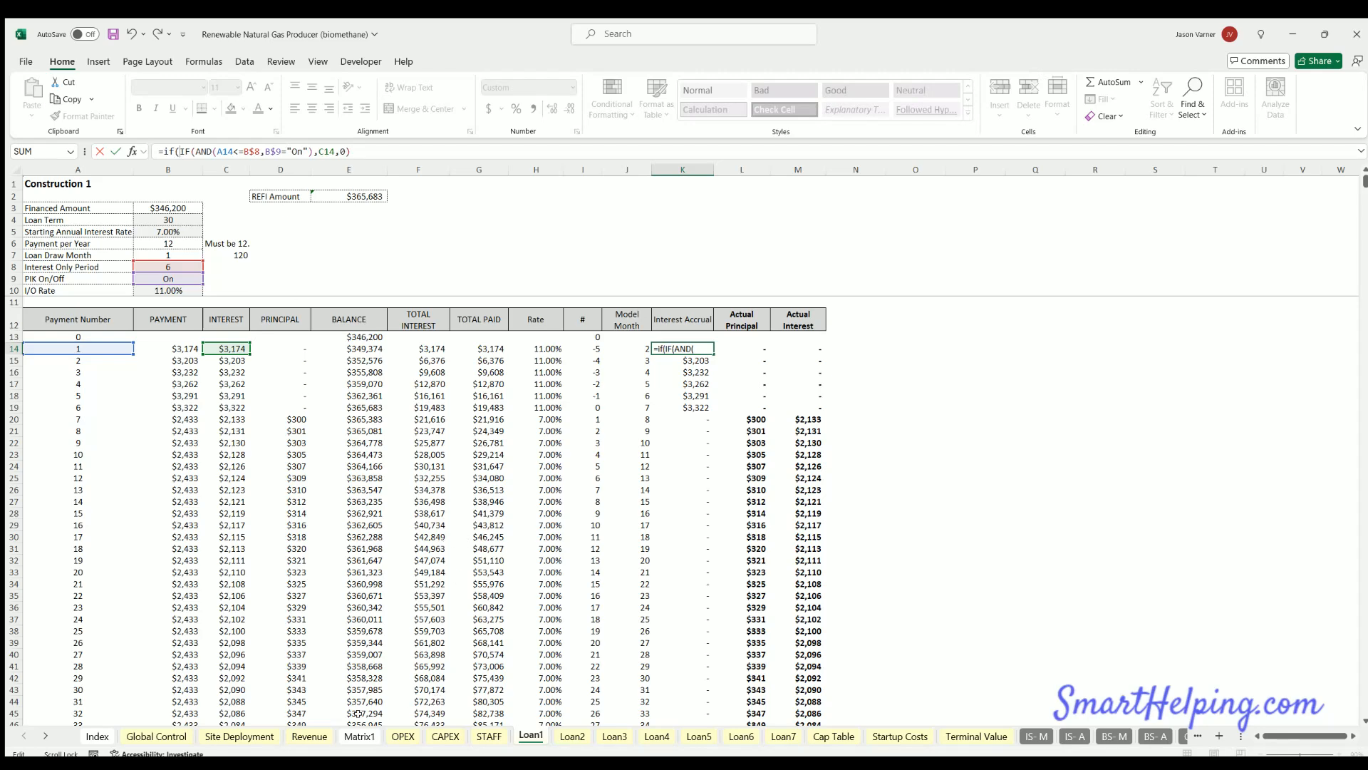
left_click(273, 736)
left_click(1287, 269)
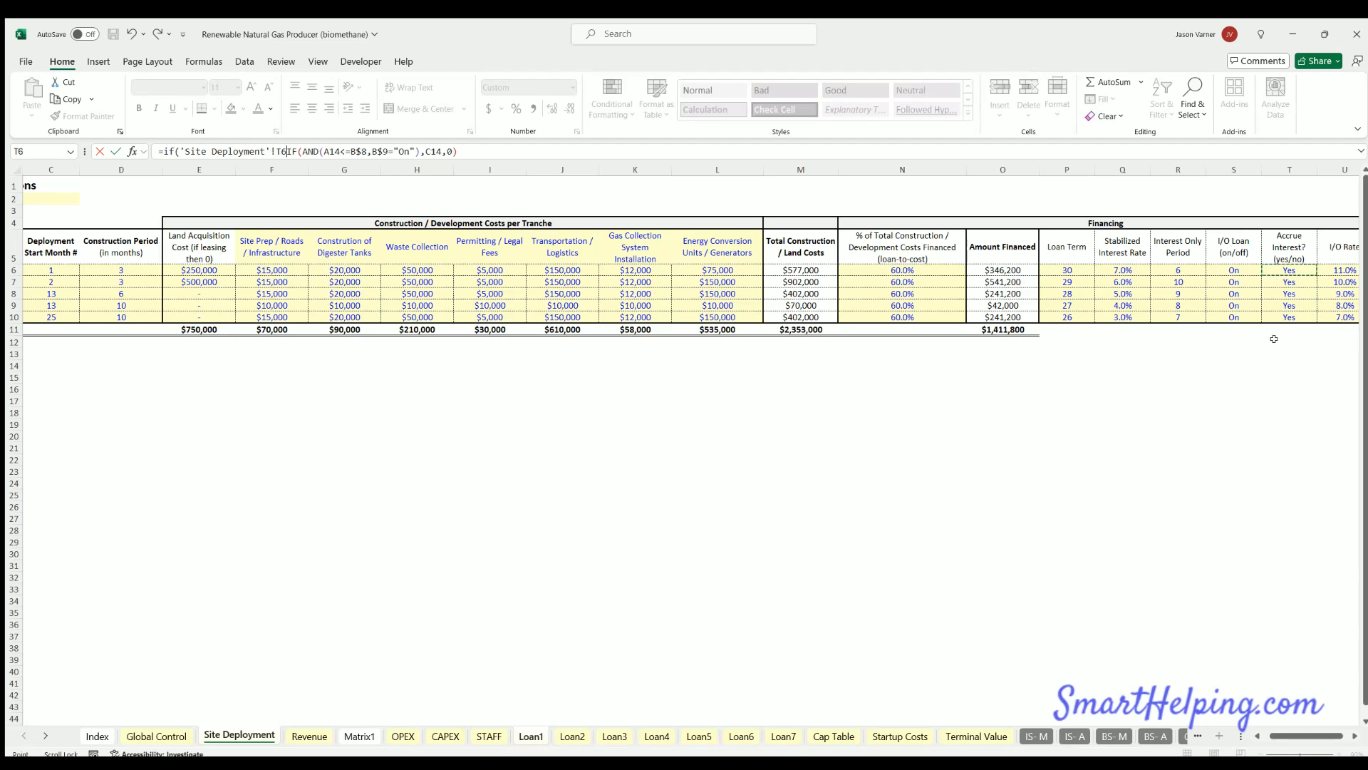
type("=")
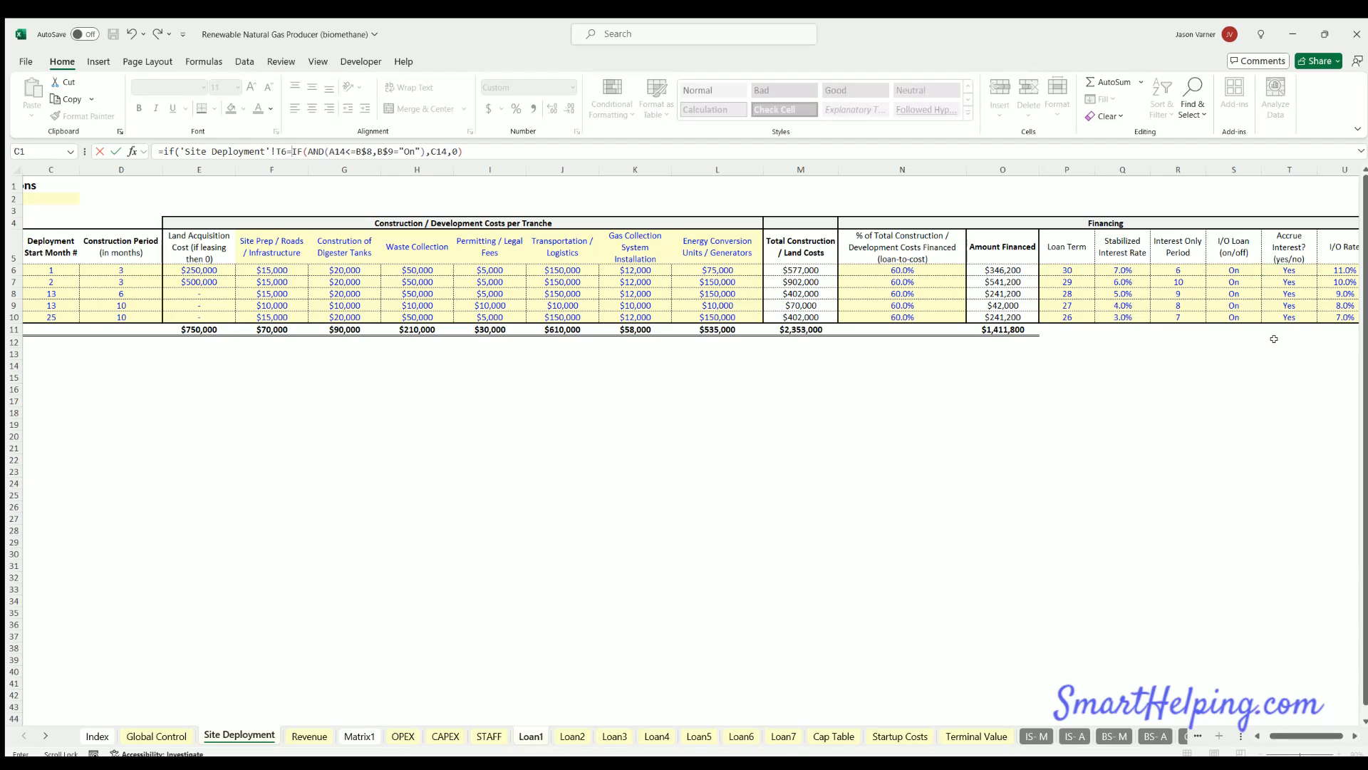
type("\"Yes\"")
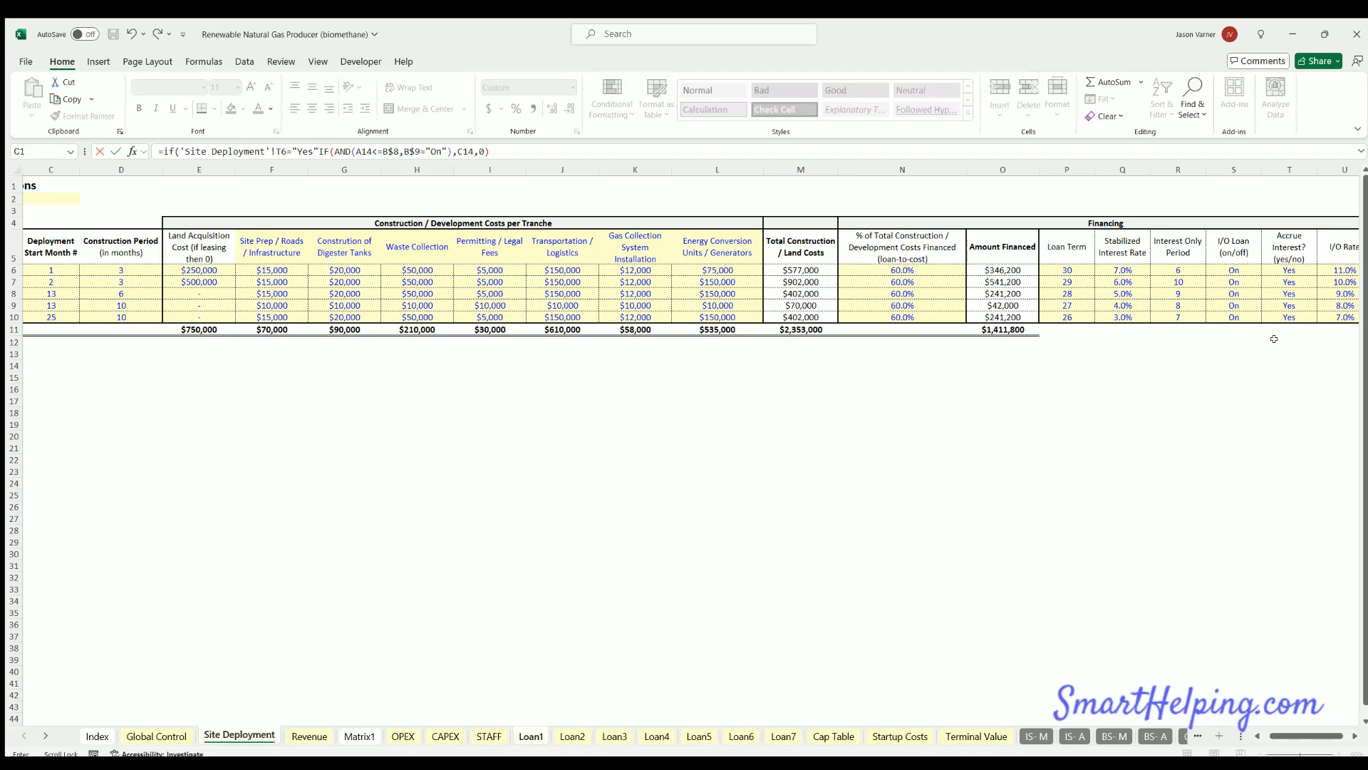
type(",")
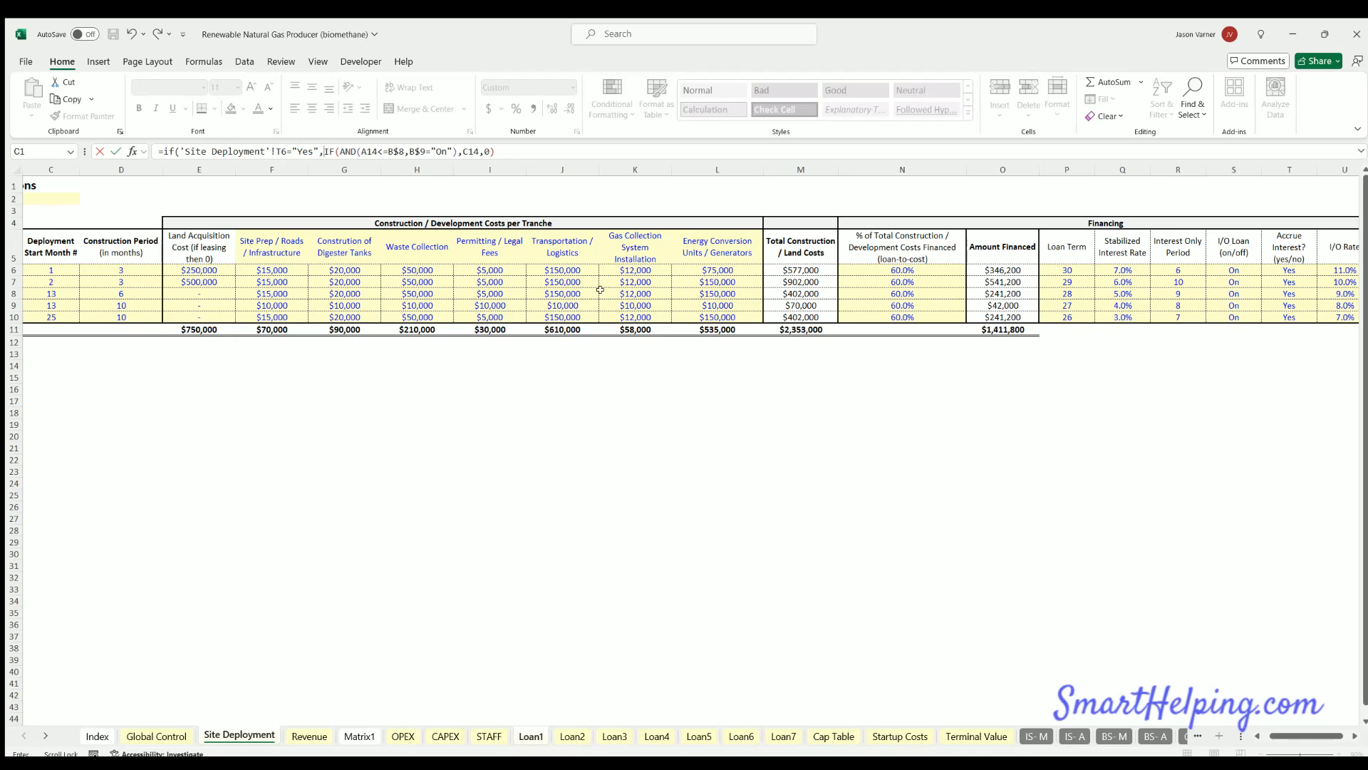
left_click(276, 151)
key("F4")
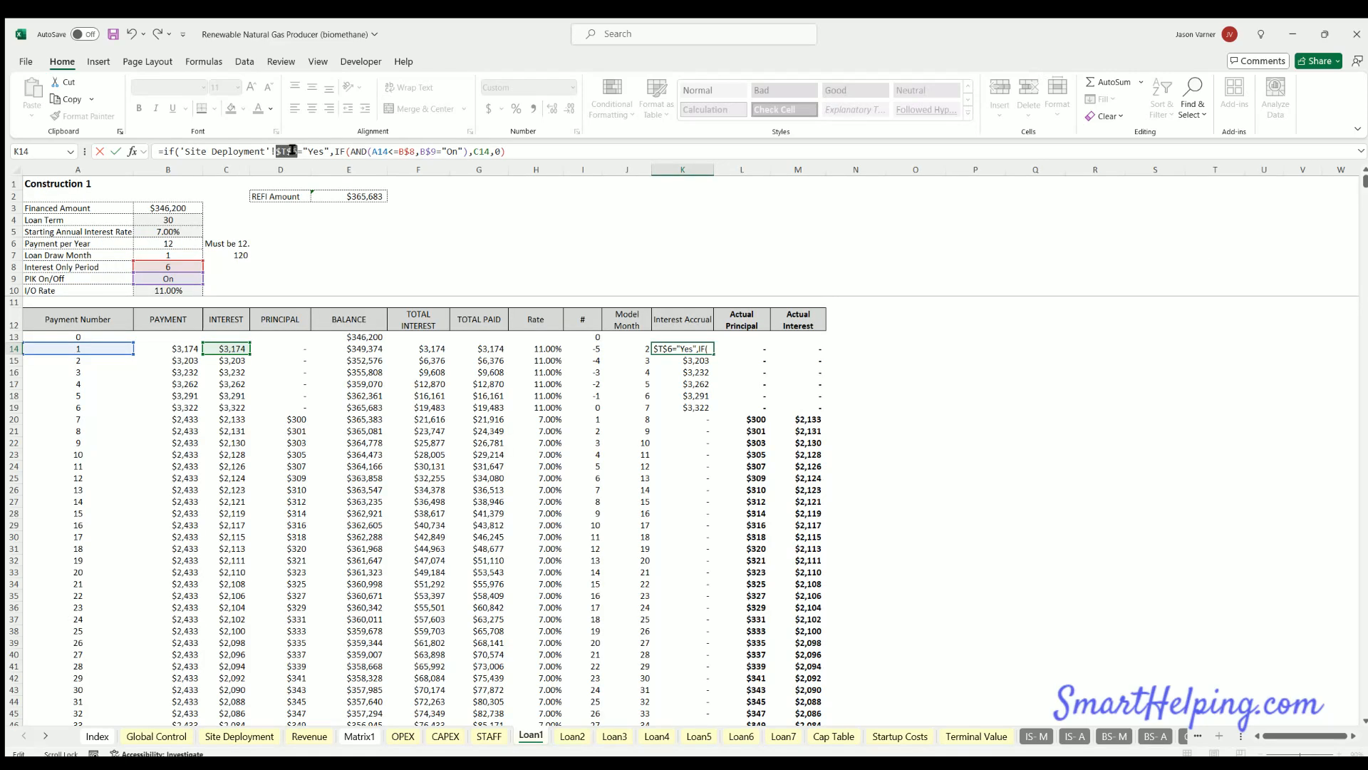
left_click(509, 151)
key("Return")
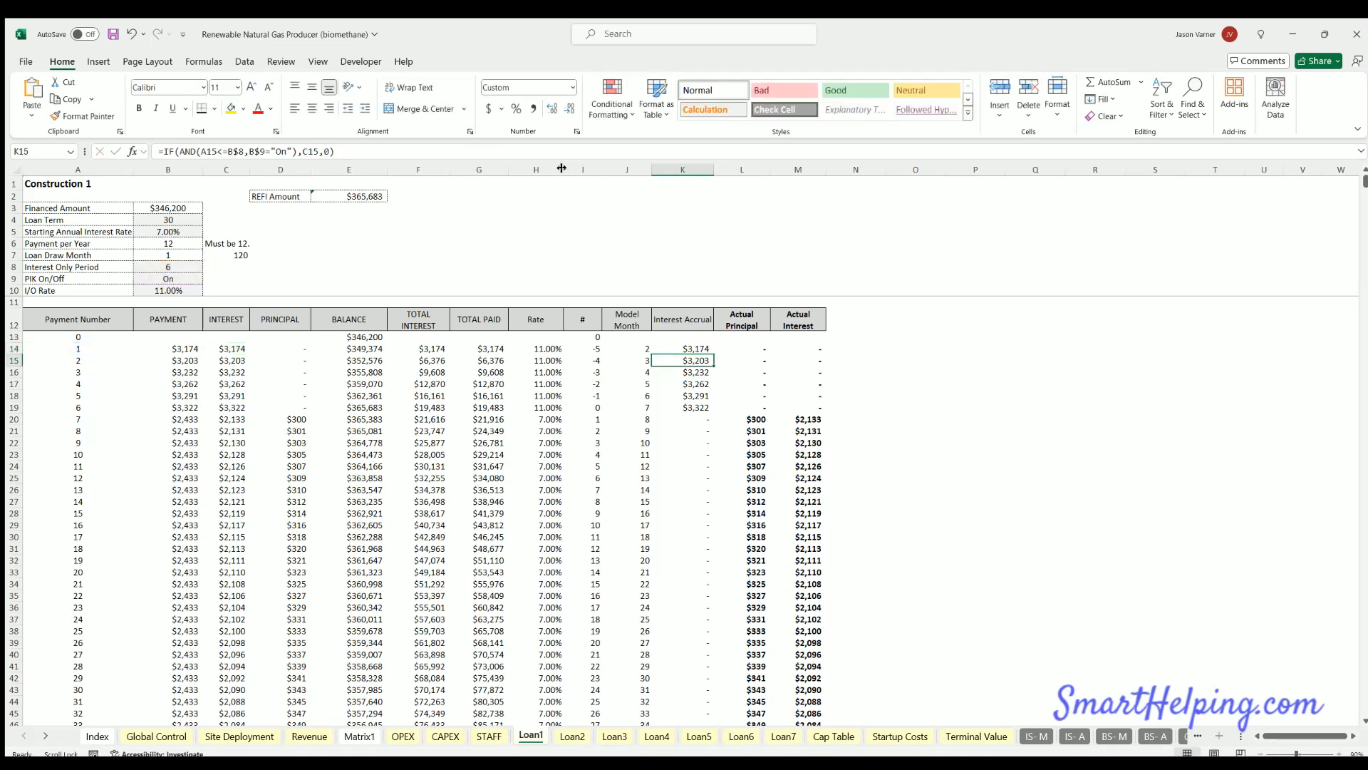
- Fill the K14 formula down Loan1's Interest Accrual column and return to the Site Deployment sheet
left_click(684, 347)
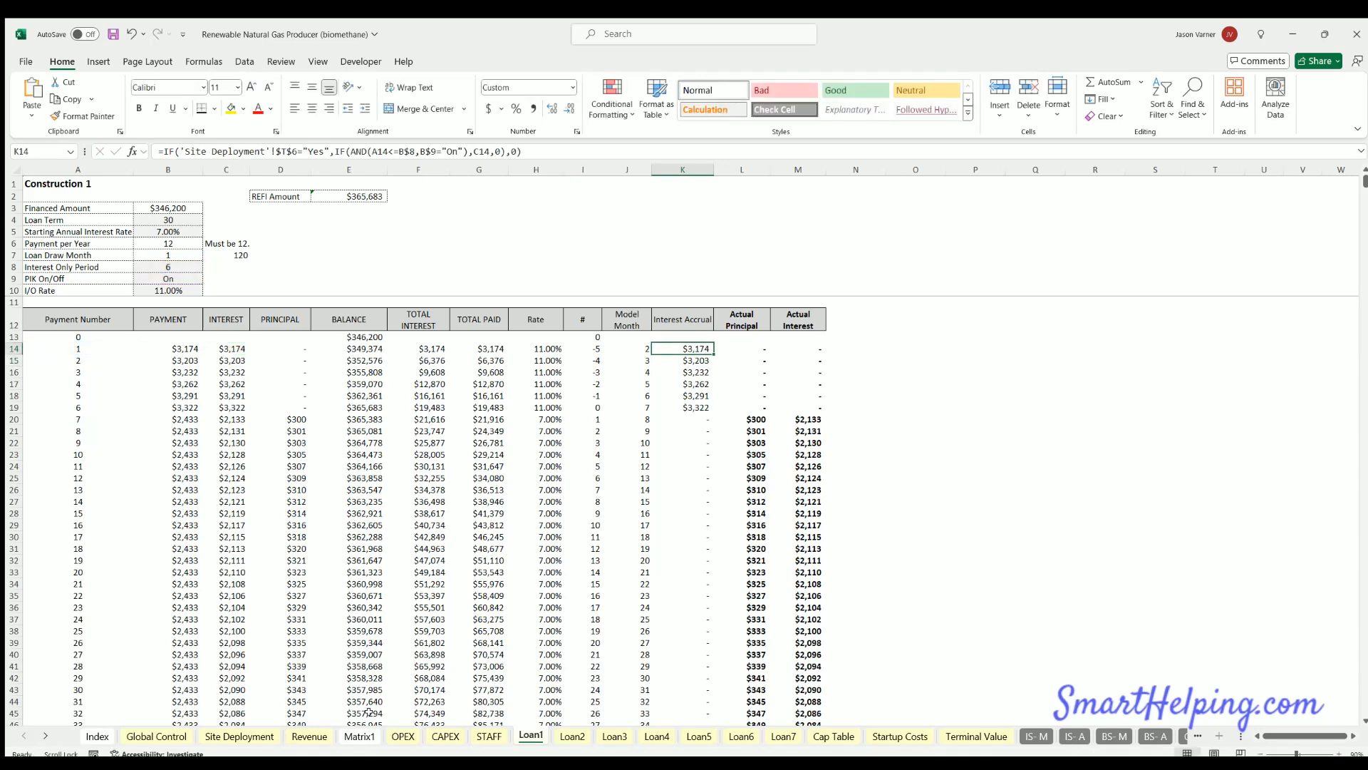
double_click(711, 347)
left_click(690, 348)
left_click(271, 738)
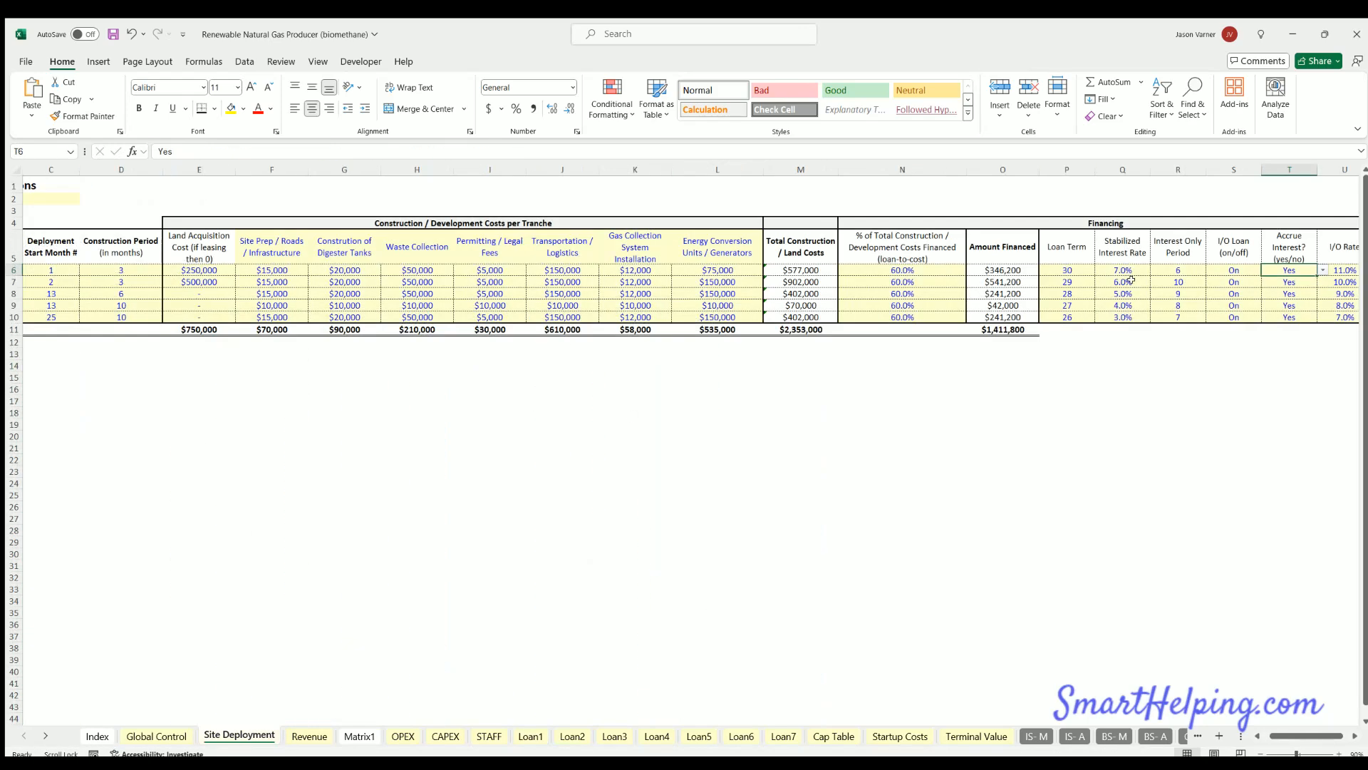
- Set Site 1's Accrue Interest option in T6 to No and return to the Loan1 sheet
left_click(1323, 270)
left_click(1289, 293)
left_click(533, 738)
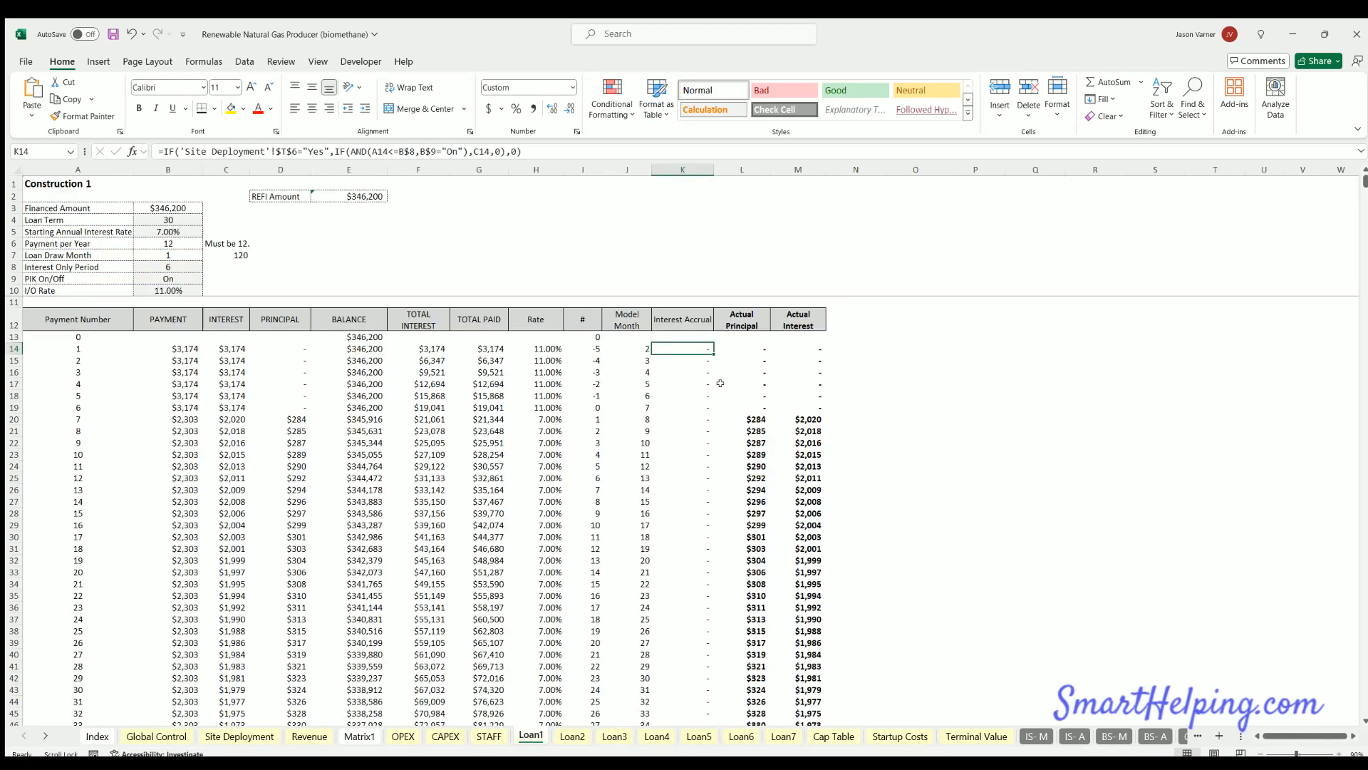
- Compare Loan1's interest accrual, balance and interest for the interest-only months with the Actual Principal and Actual Interest formulas
key("Down")
key("Down")
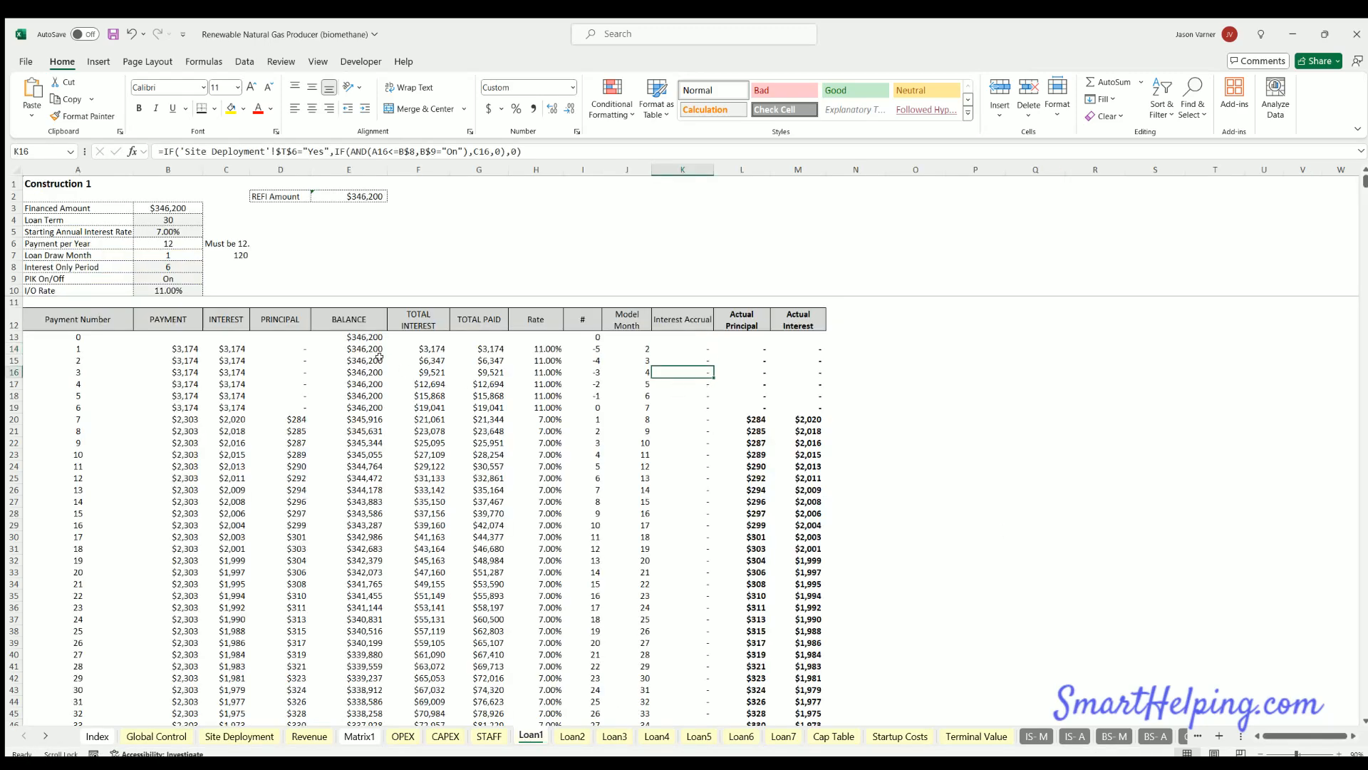
left_click_drag(352, 332, 352, 421)
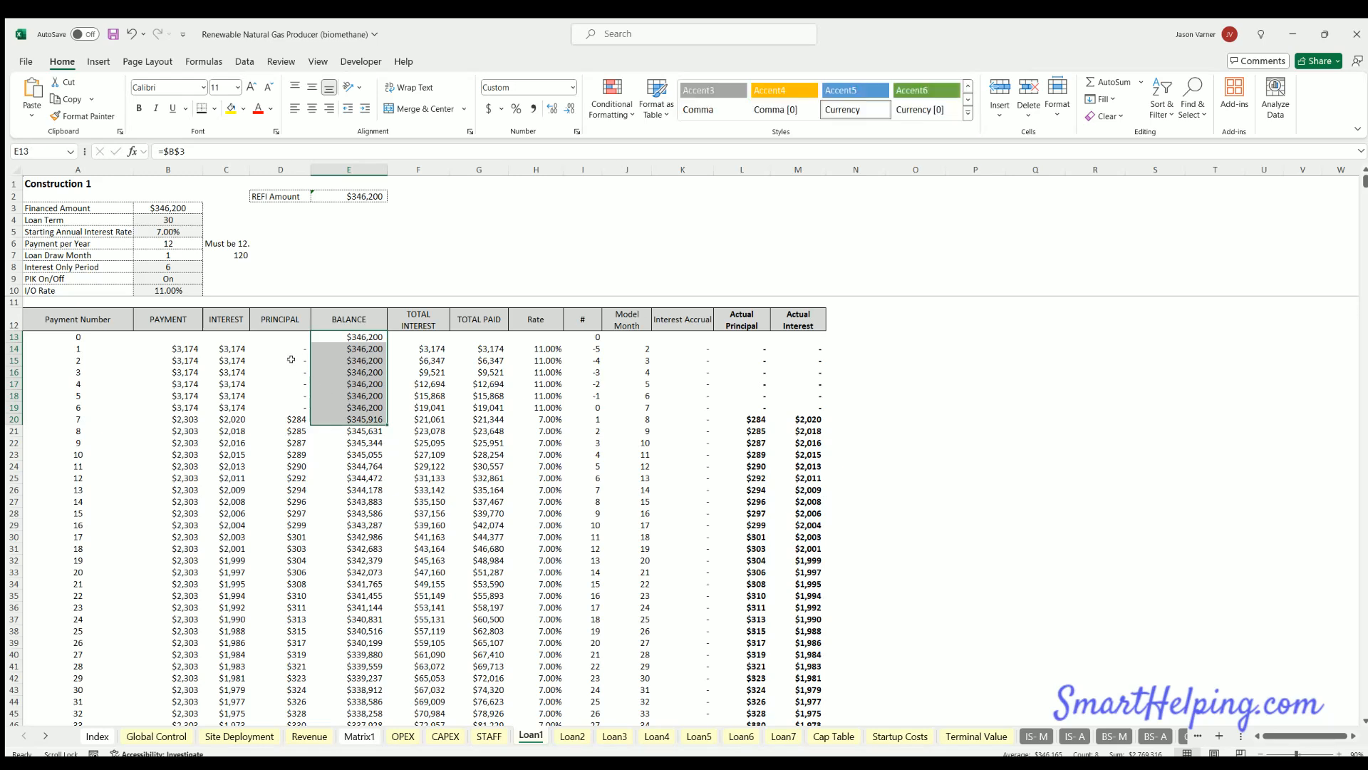
left_click_drag(219, 344, 225, 408)
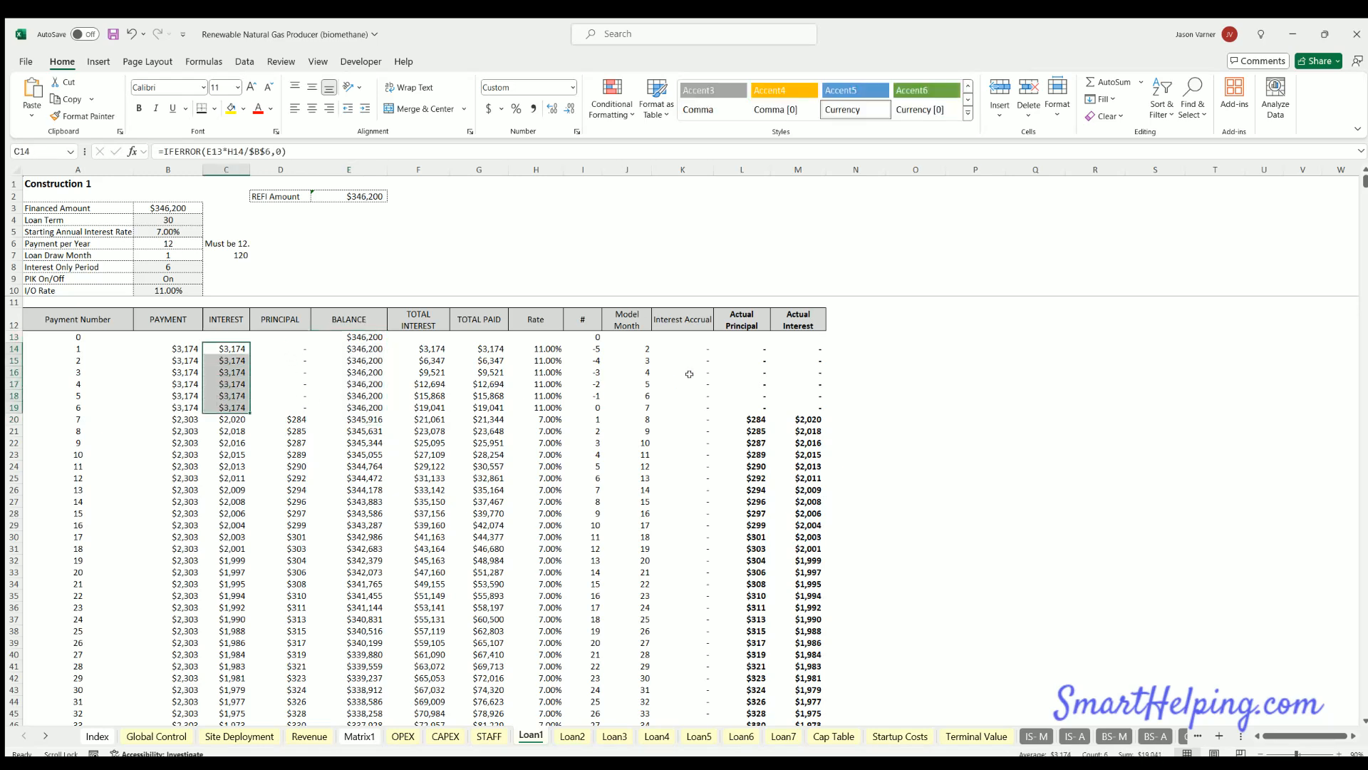
left_click_drag(744, 349, 798, 504)
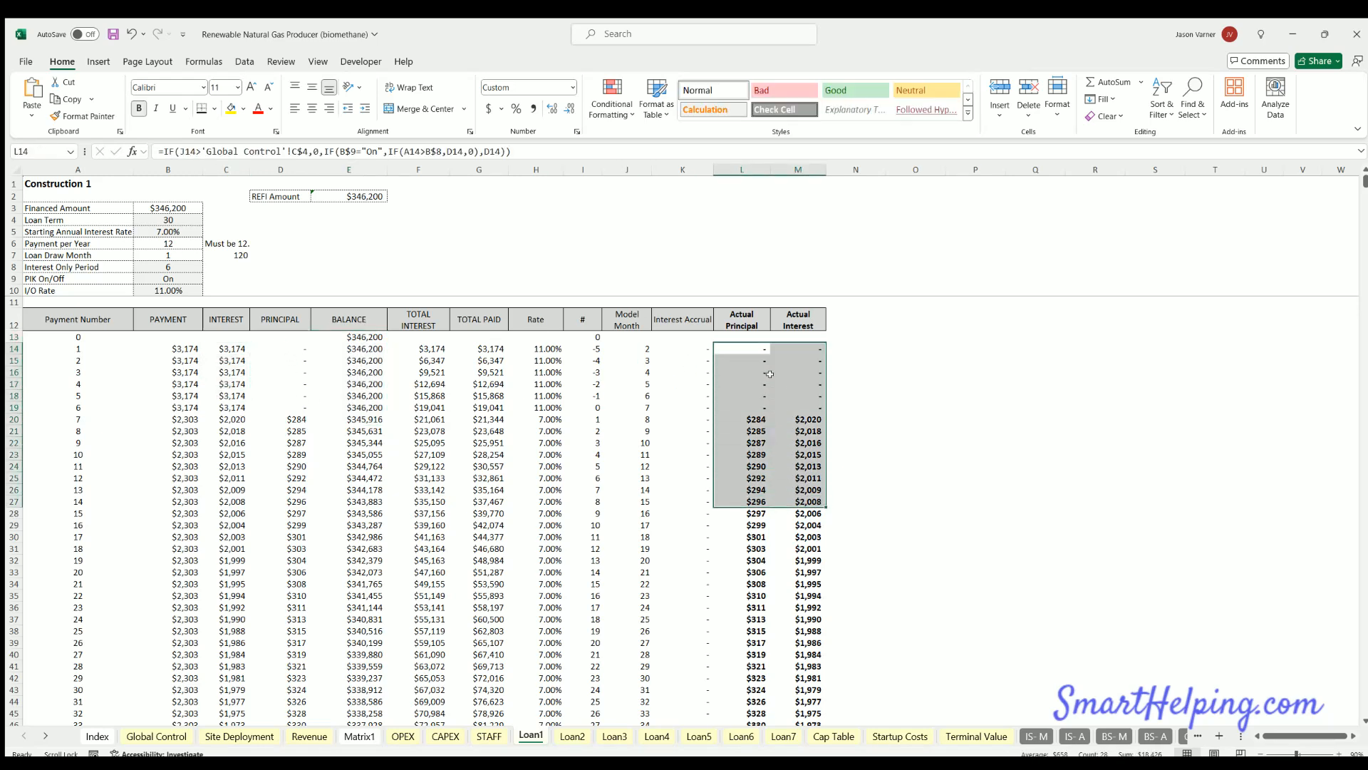
left_click_drag(743, 344, 798, 482)
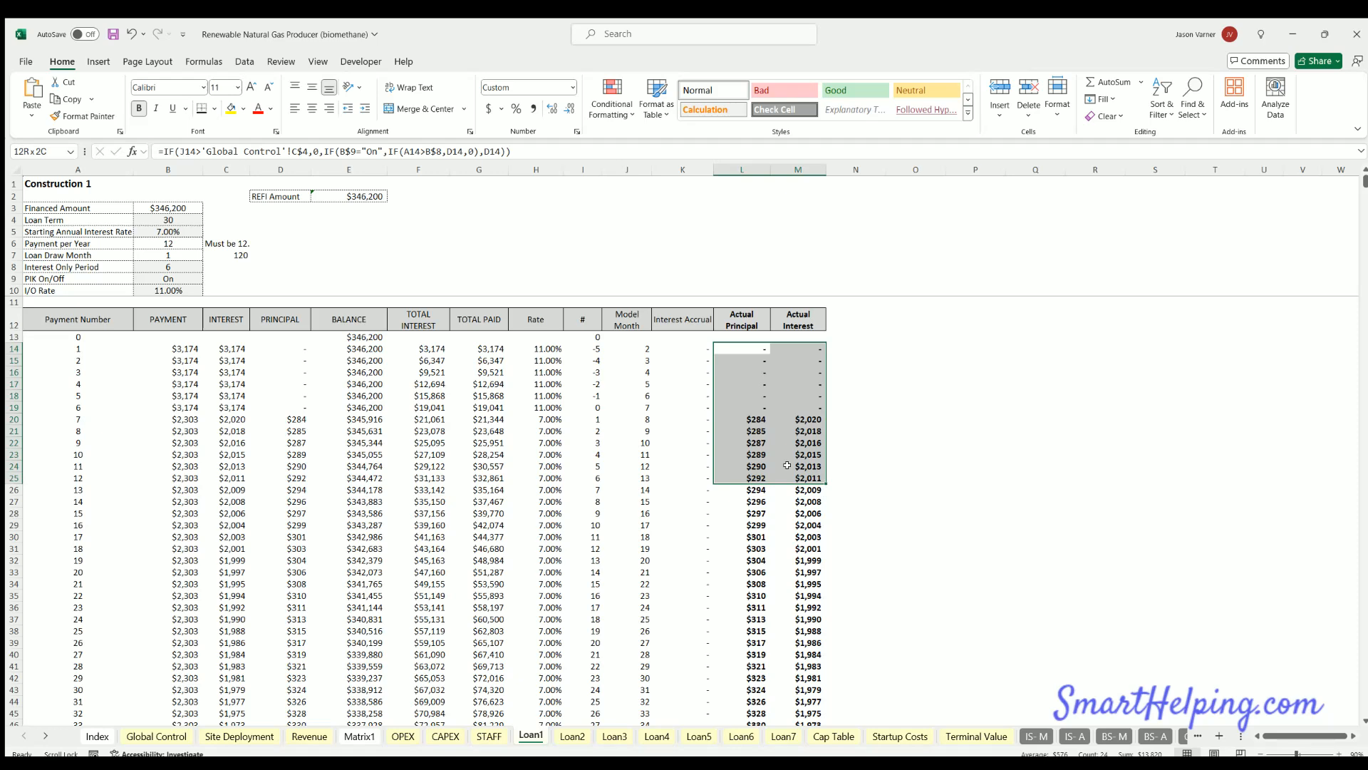
left_click(746, 368)
key("Right")
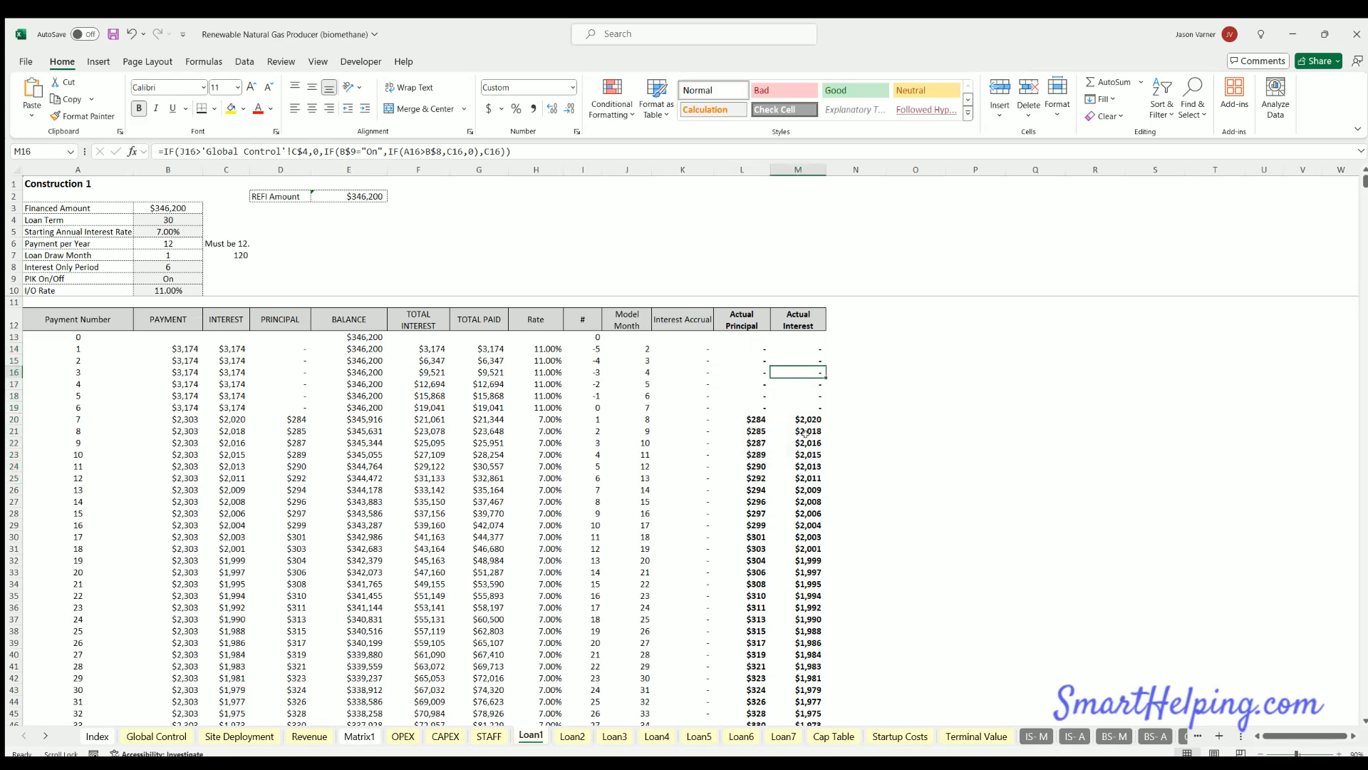
left_click_drag(175, 348, 378, 442)
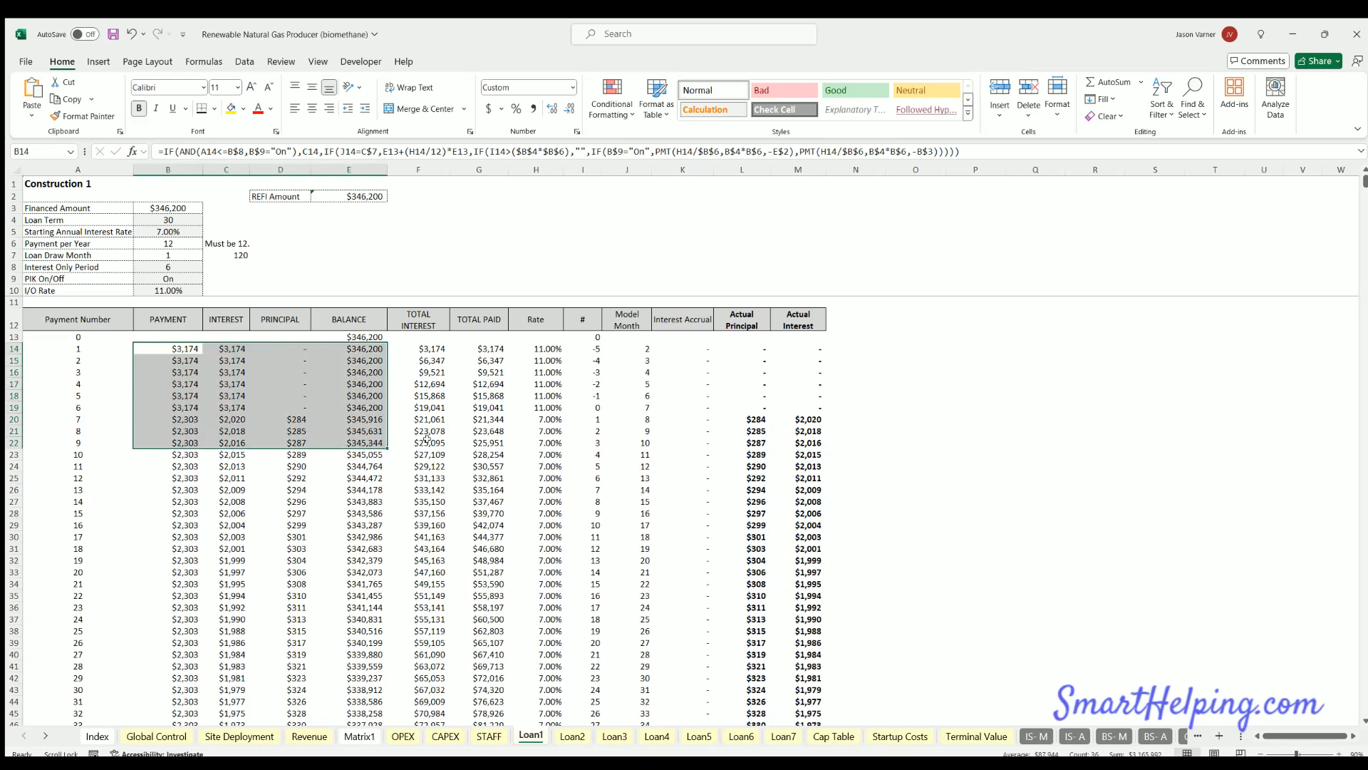
left_click(745, 384)
left_click(803, 344)
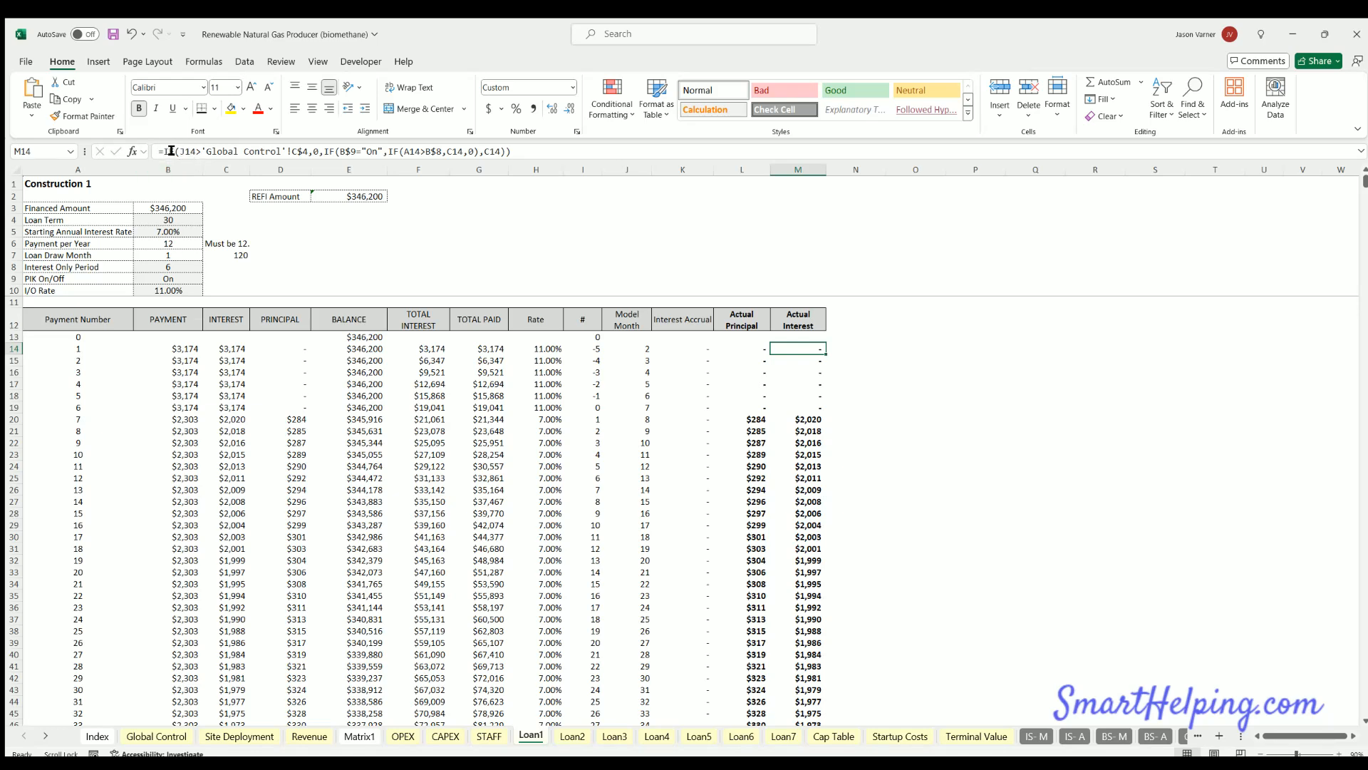
- Inspect Loan1's actual interest formula in M14 and check it against Site 1's Accrue Interest option on Site Deployment
left_click(318, 149)
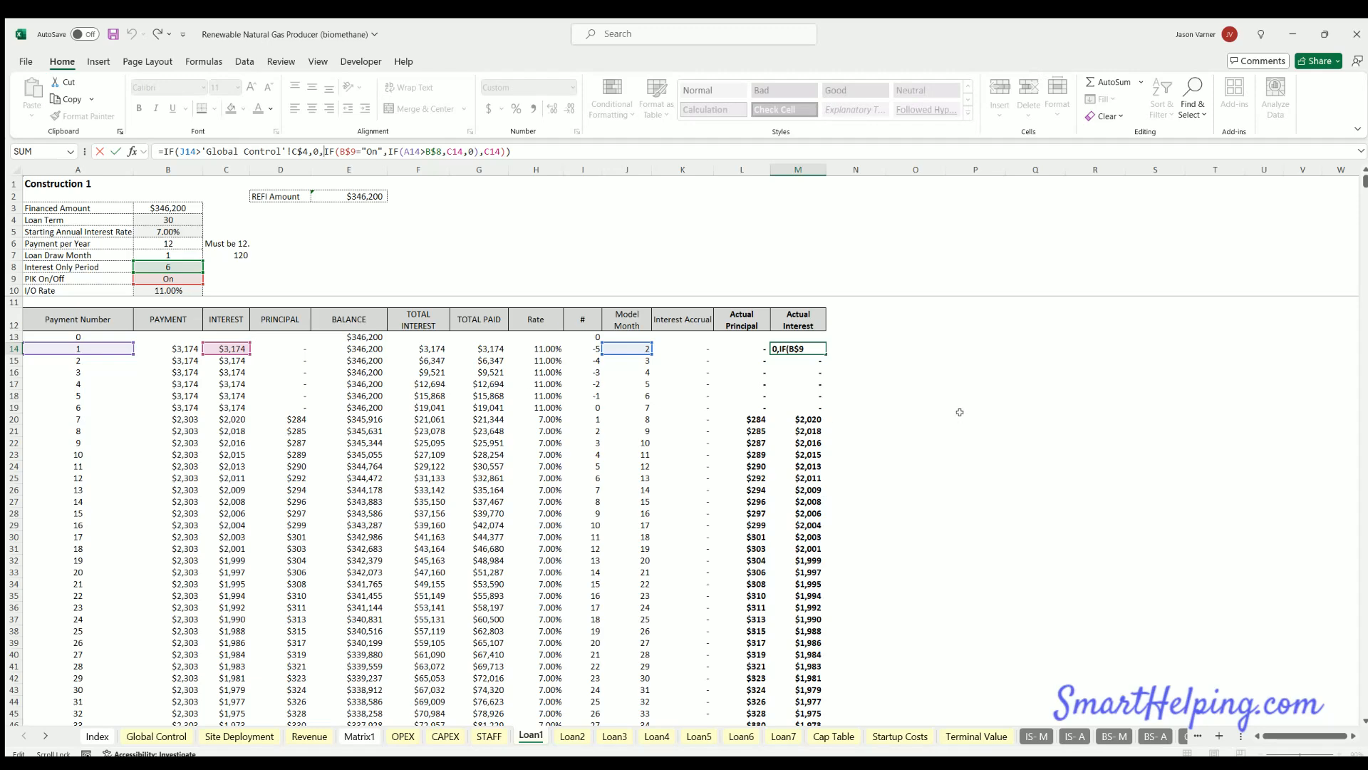
key("Return")
left_click(786, 344)
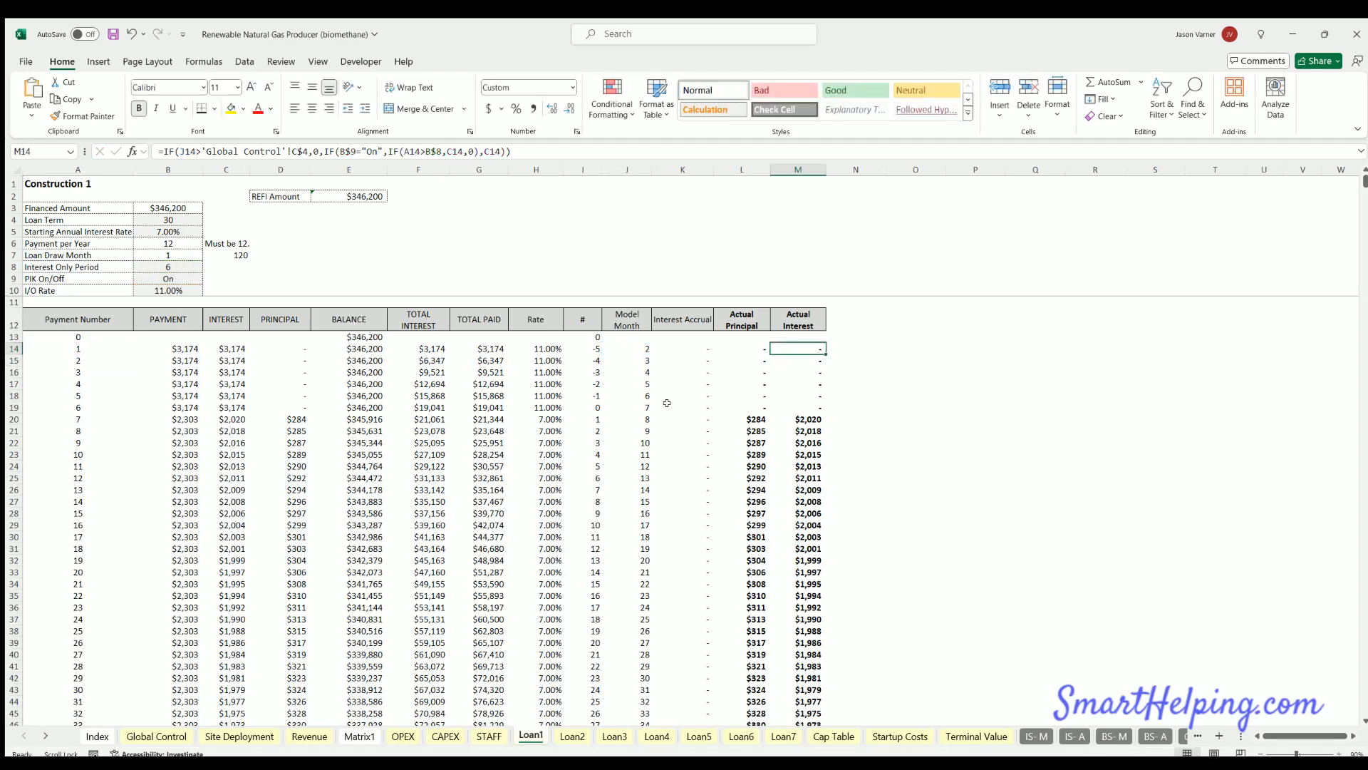
left_click(240, 735)
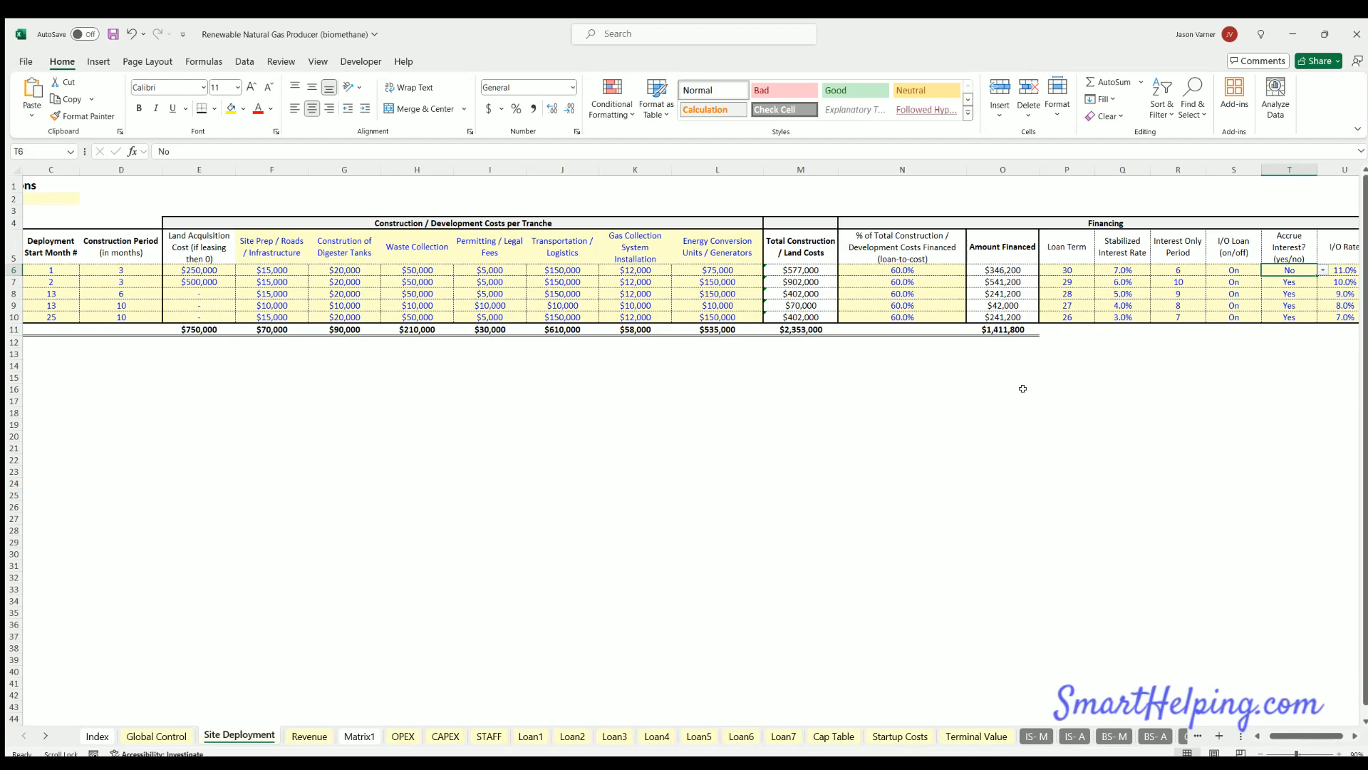
left_click(531, 736)
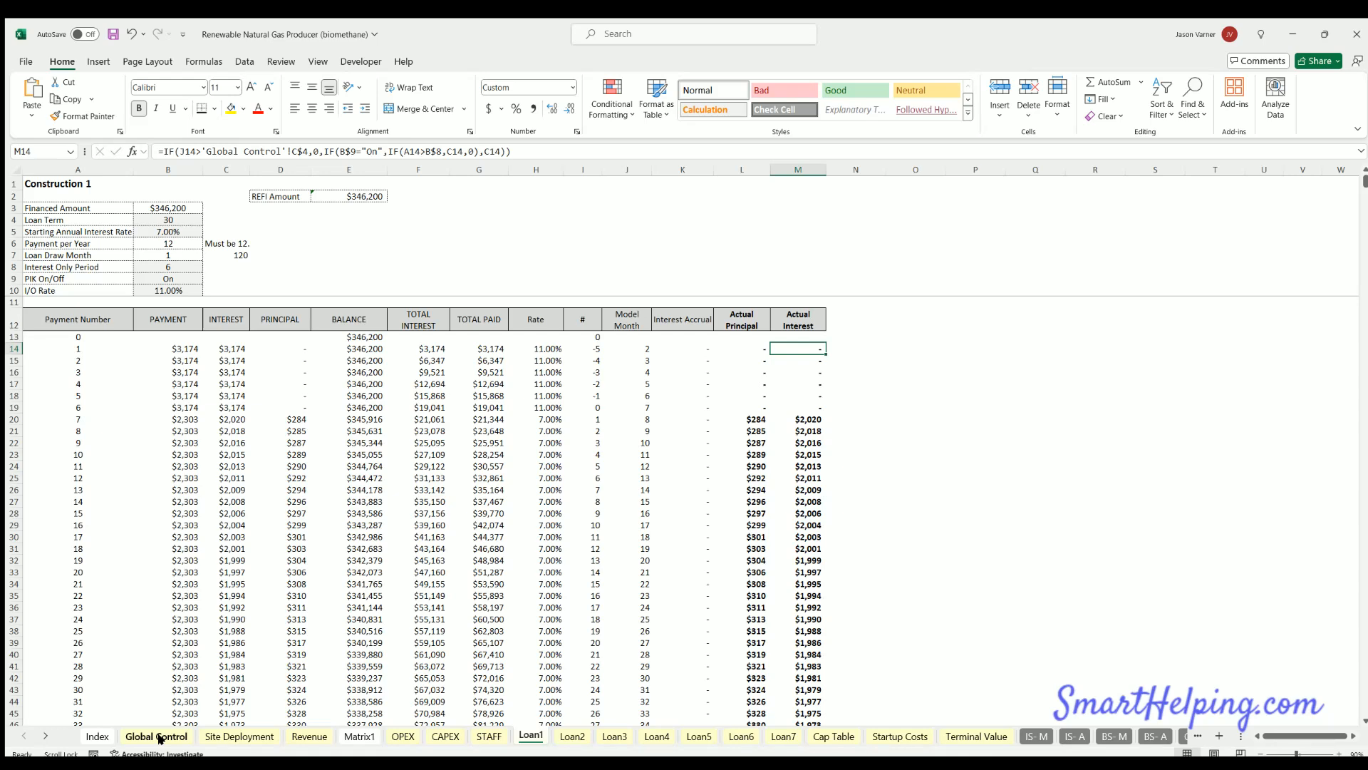
- Replace the PIK On/Off label in Loan1's A9 with "Interst Only?"
left_click(162, 277)
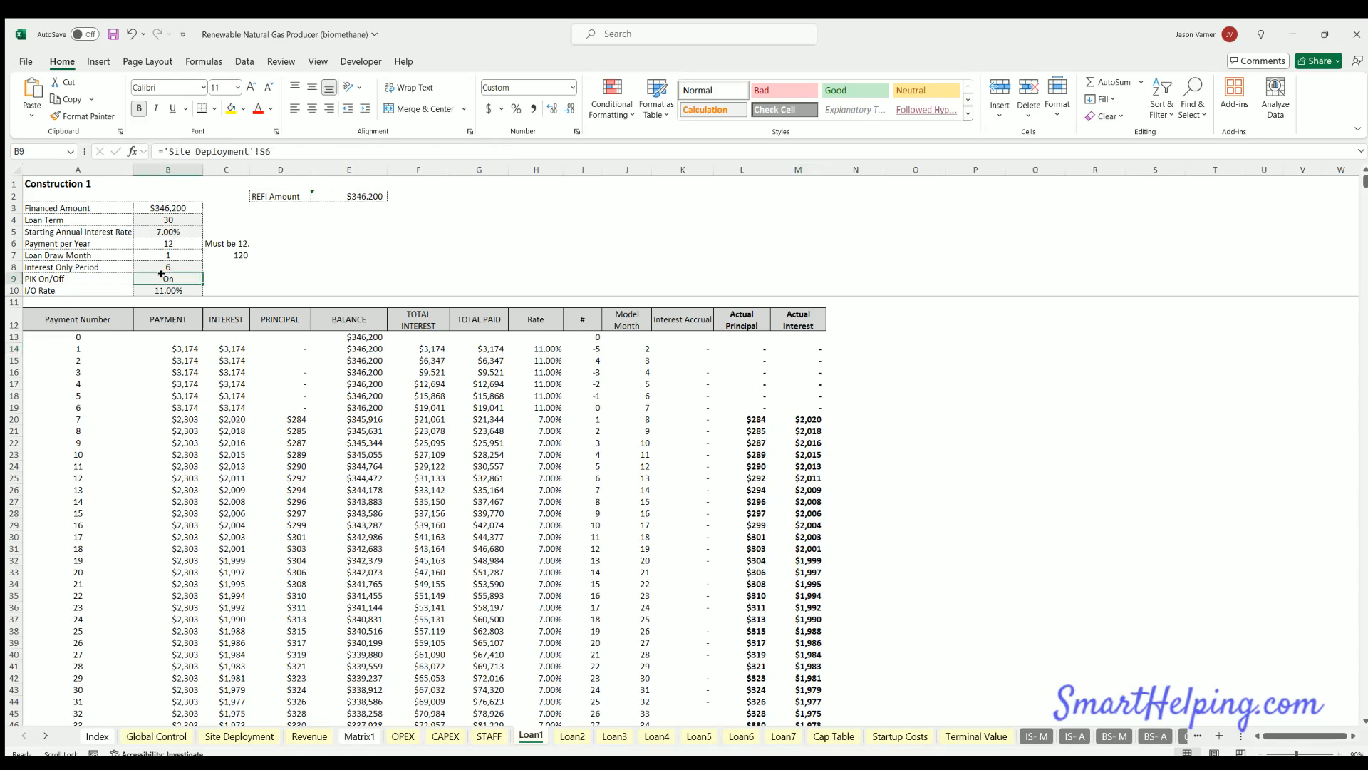
left_click(49, 274)
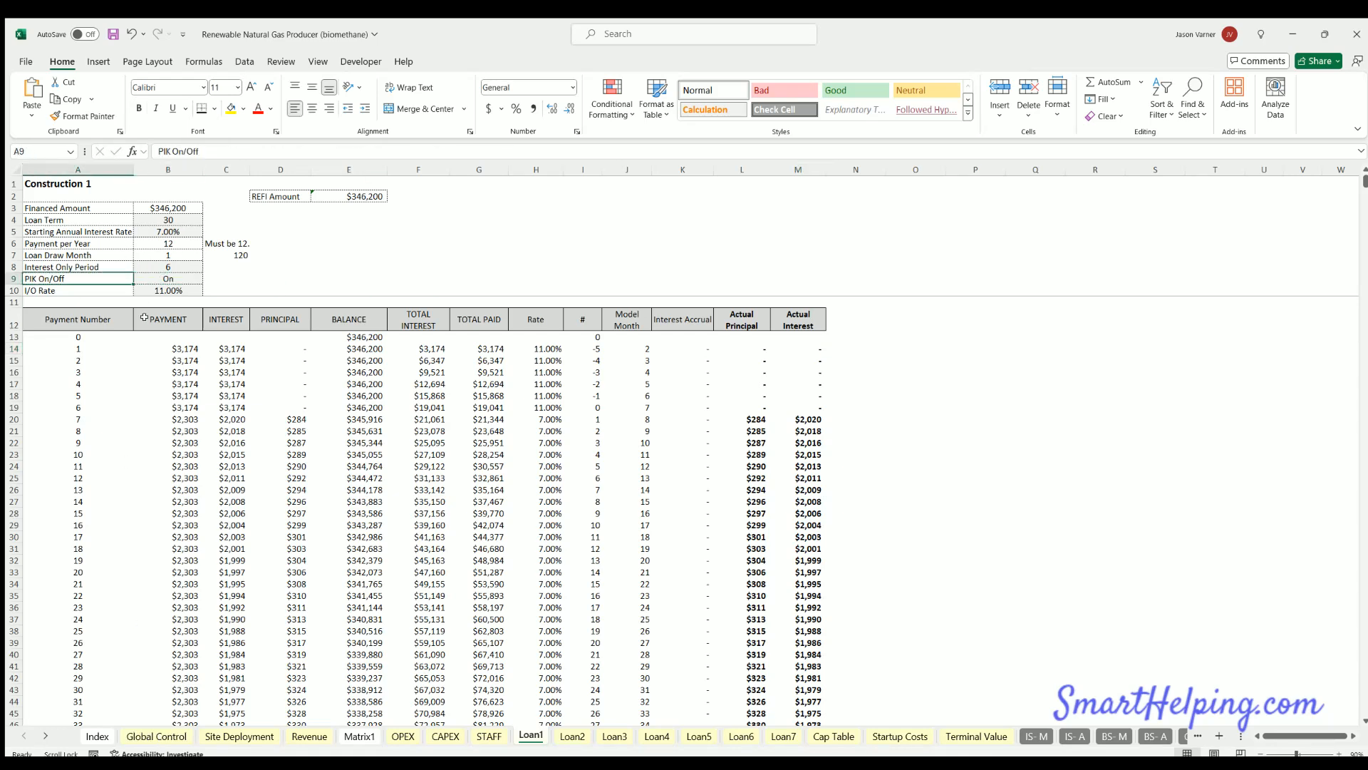
type("Interst Only?")
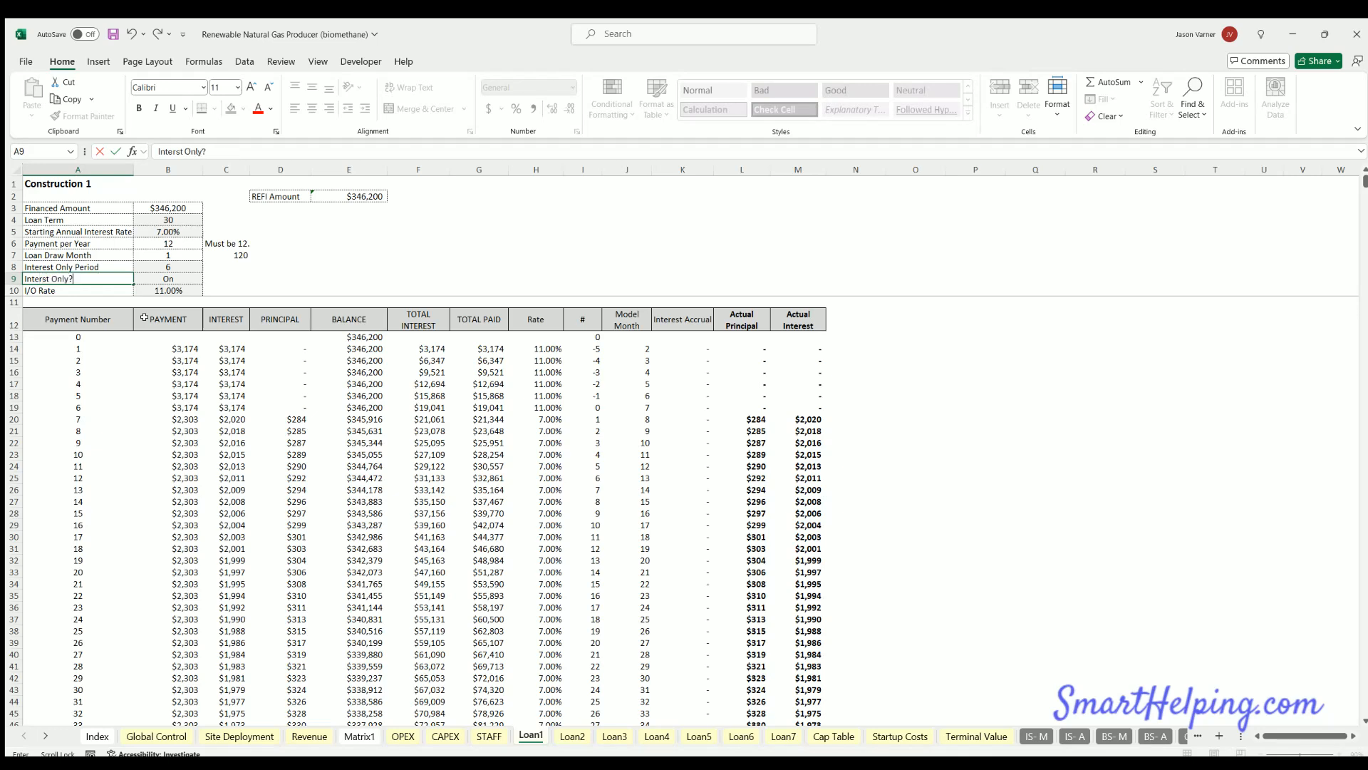
key("Return")
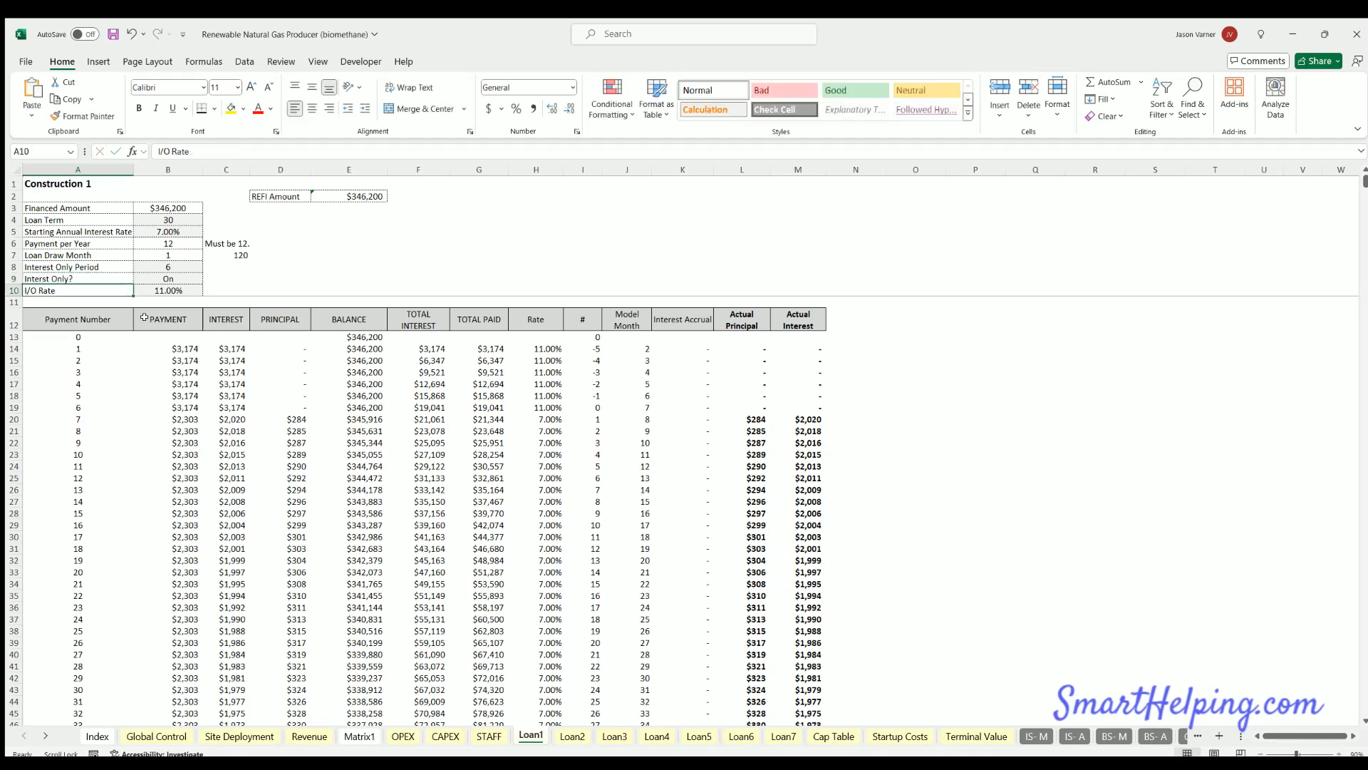
- Copy Loan1's A9 label into cell A9 of the Loan2, Loan3, Loan4 and Loan5 sheets
left_click(93, 273)
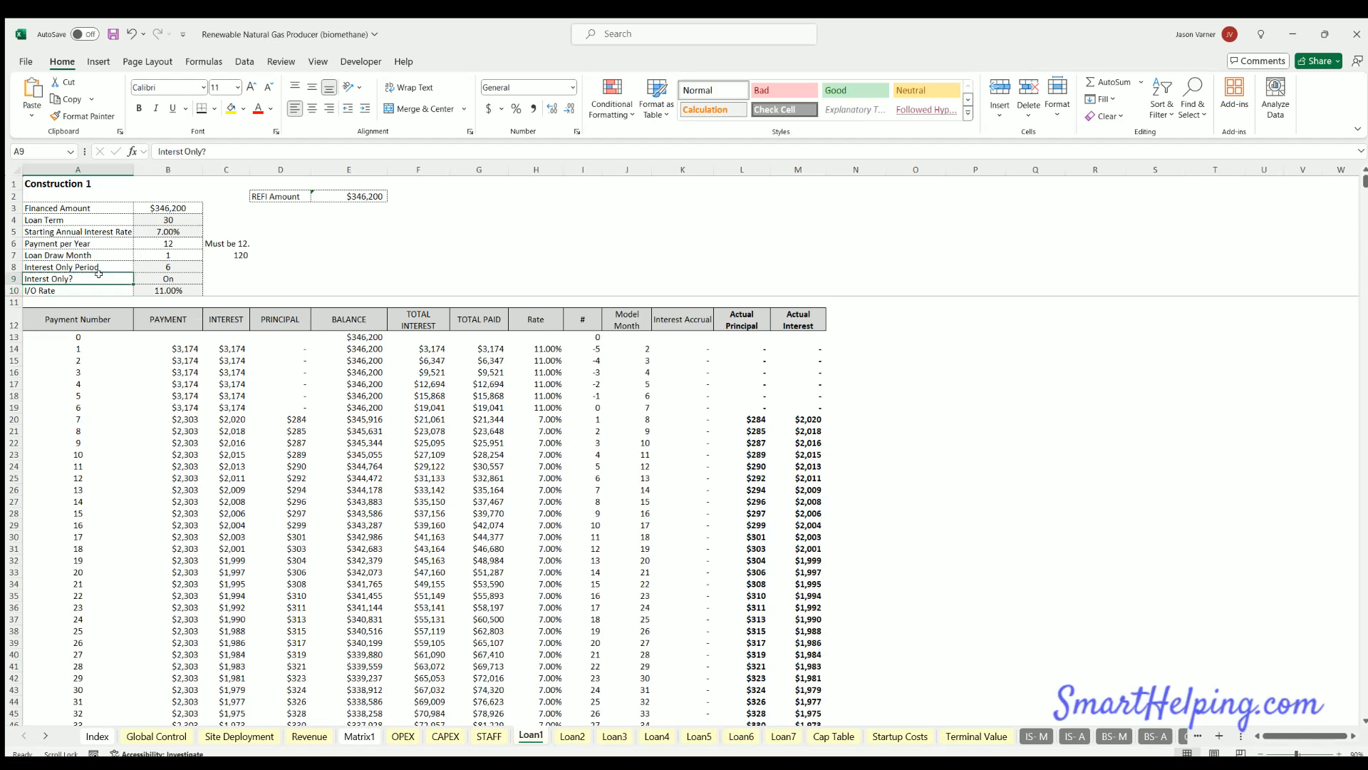
key("ctrl+c")
left_click(572, 736)
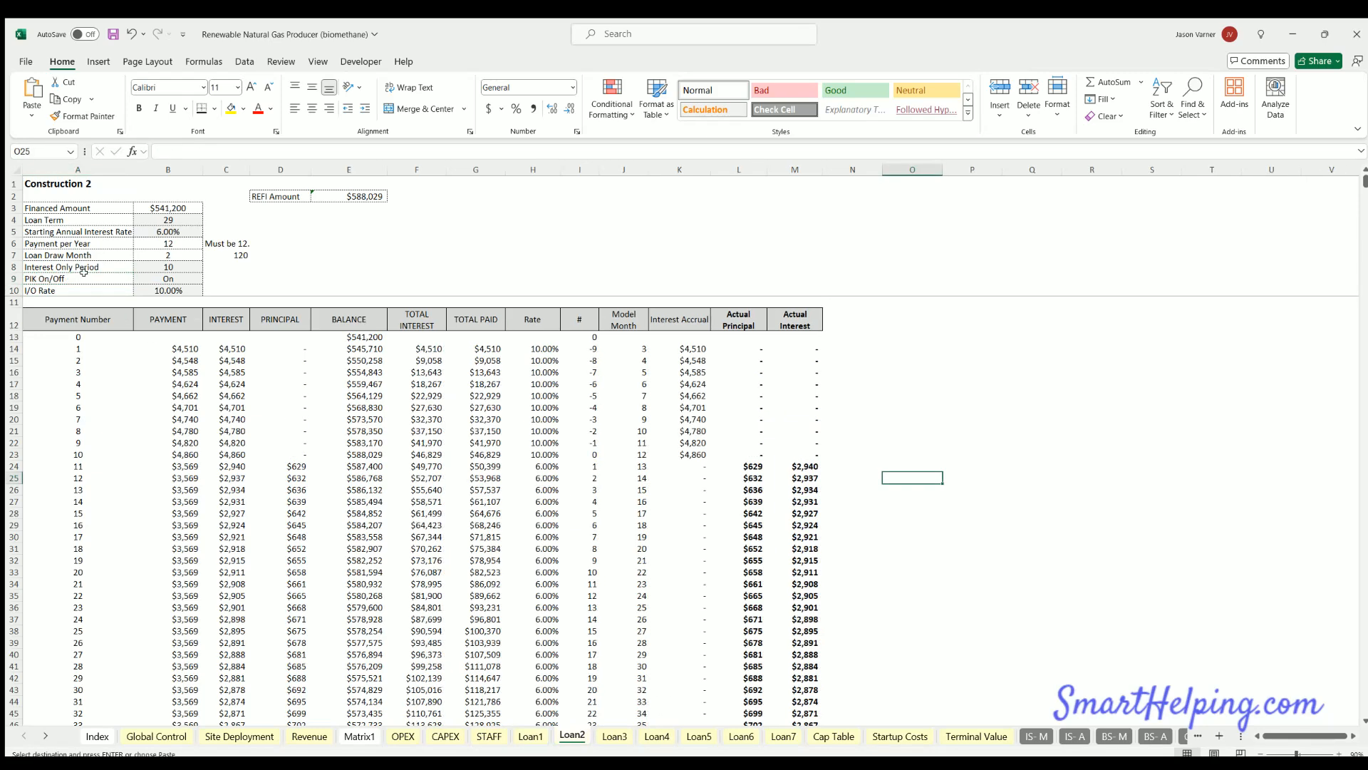
key("ctrl+v")
left_click(613, 735)
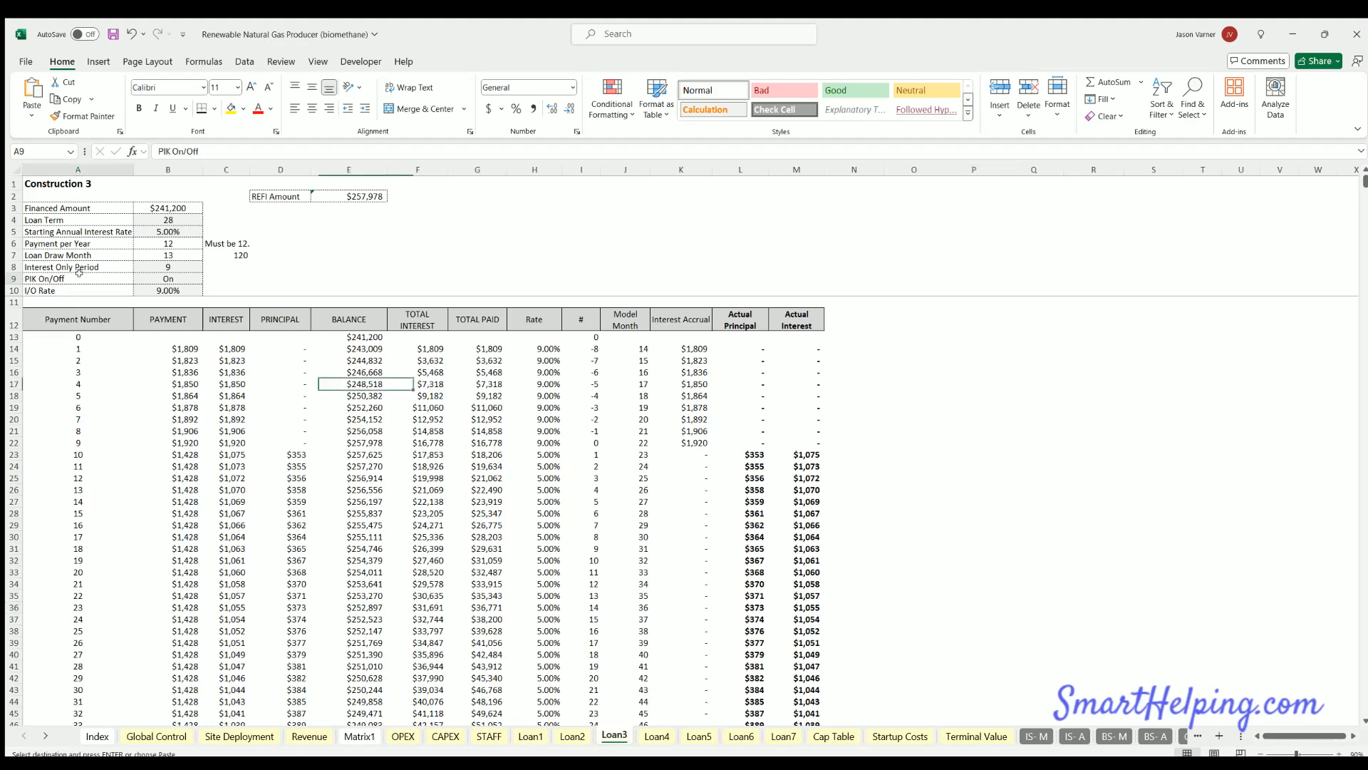
key("ctrl+v")
left_click(659, 735)
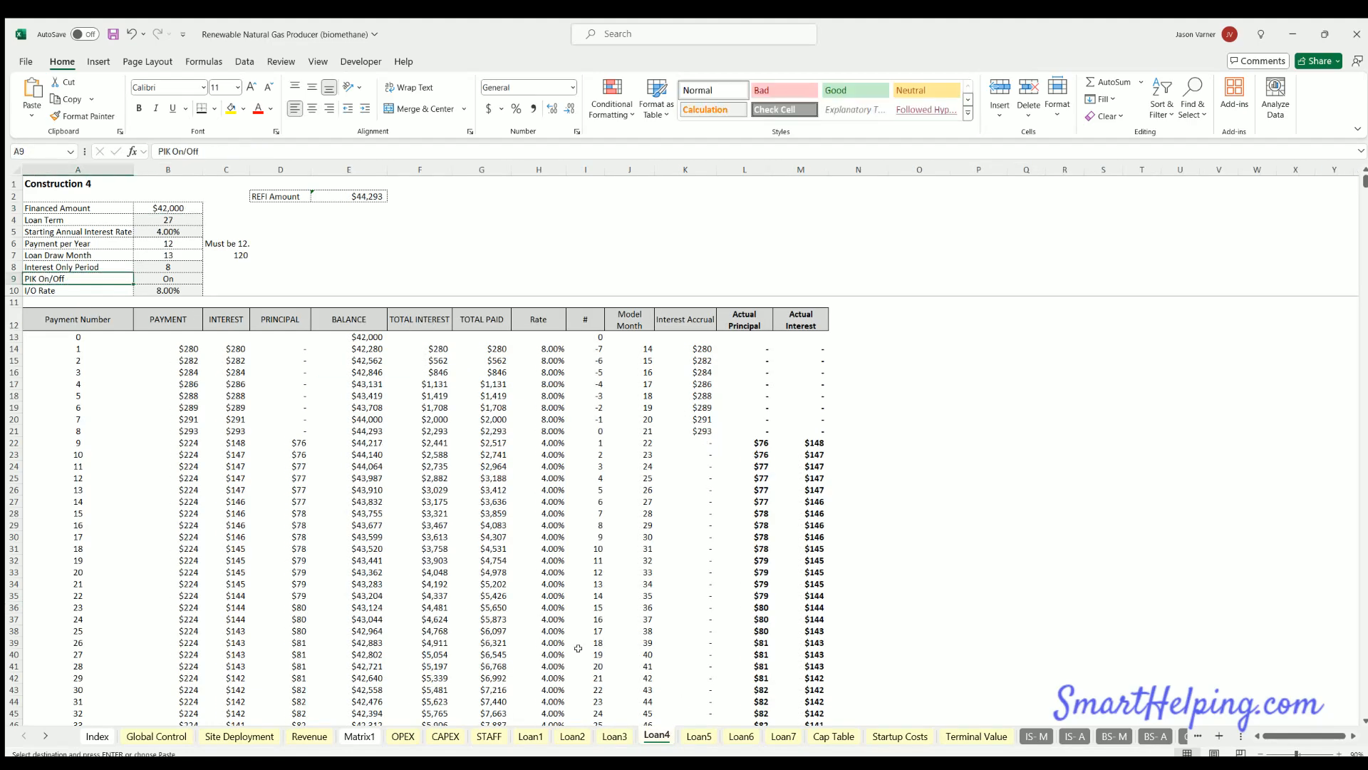
key("ctrl+v")
left_click(692, 735)
key("ctrl+v")
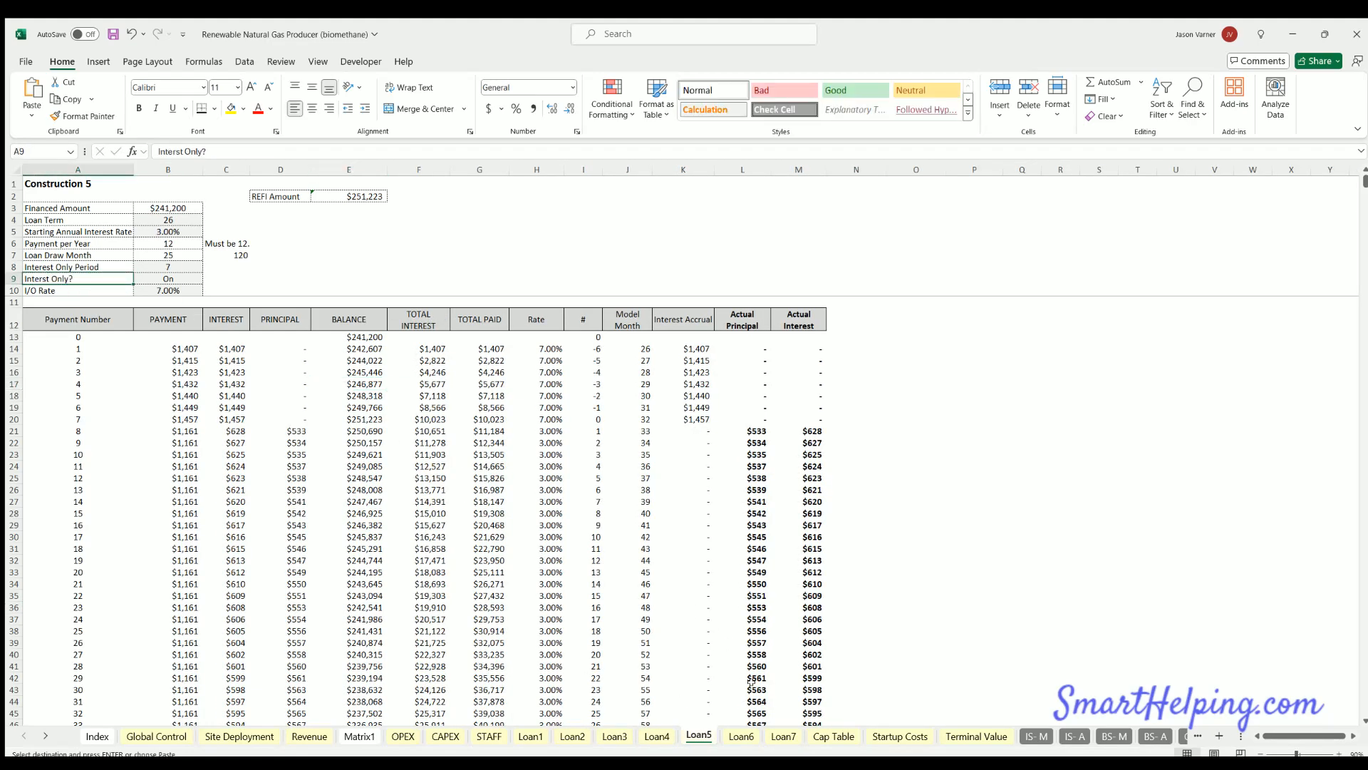
left_click(735, 741)
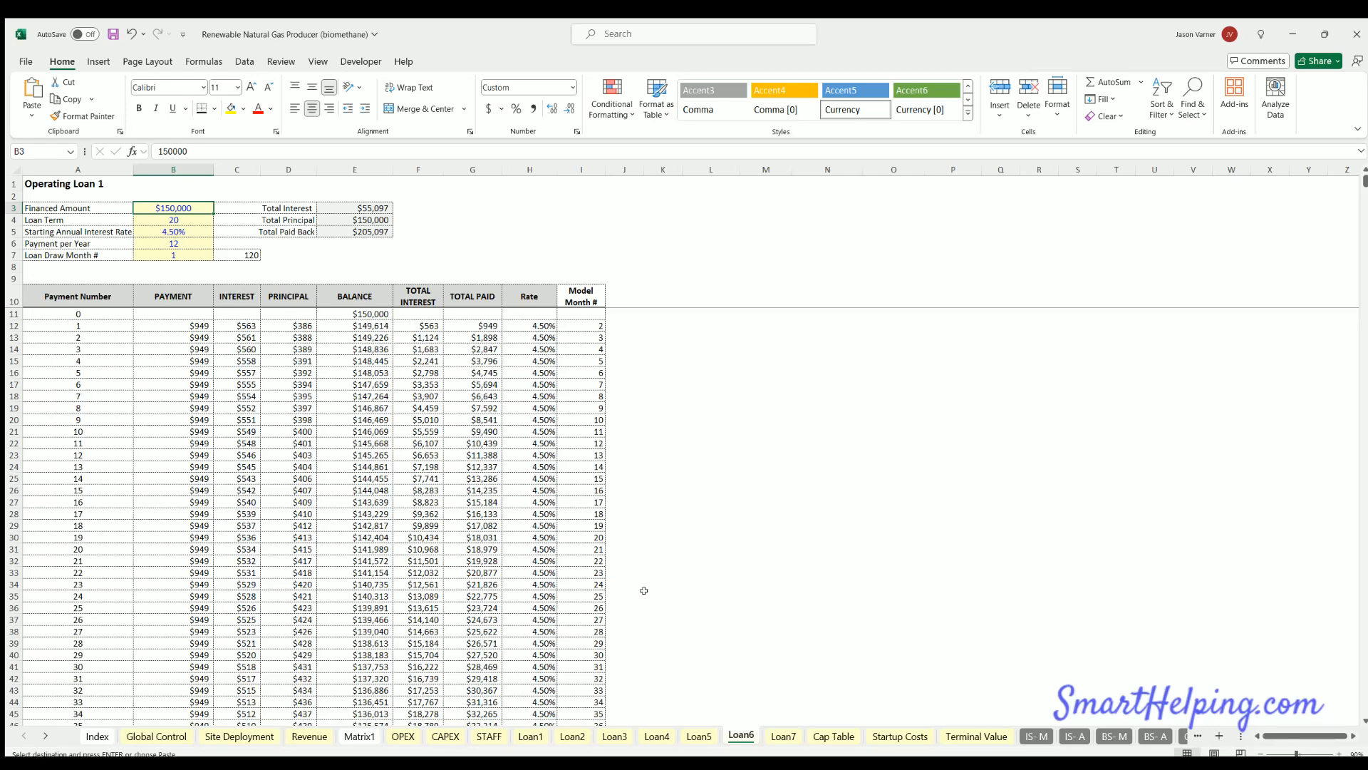
left_click(698, 736)
- Insert an IF after the B$9="On" test in Loan1's M14 that returns C14 when 'Site Deployment'!T6="No", otherwise the existing A14>B$8 test
left_click(531, 734)
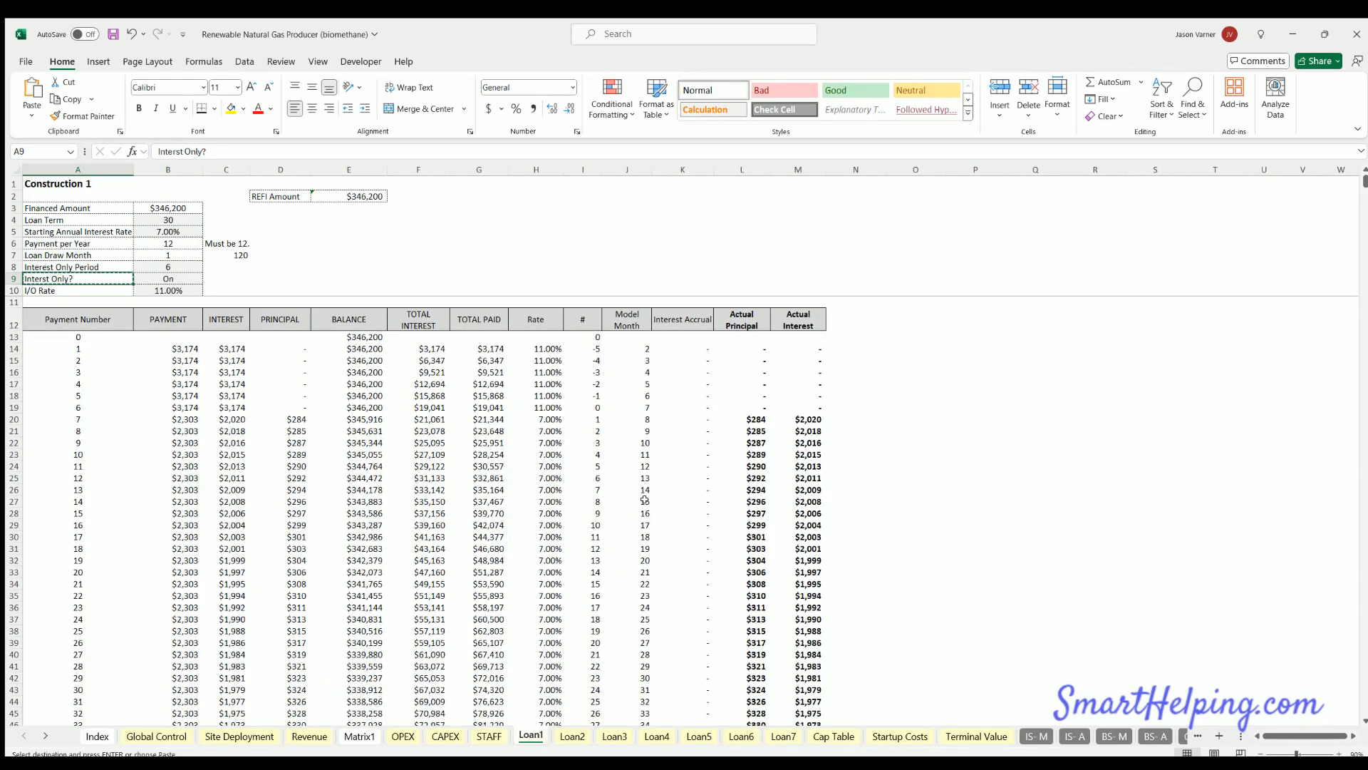
left_click(801, 346)
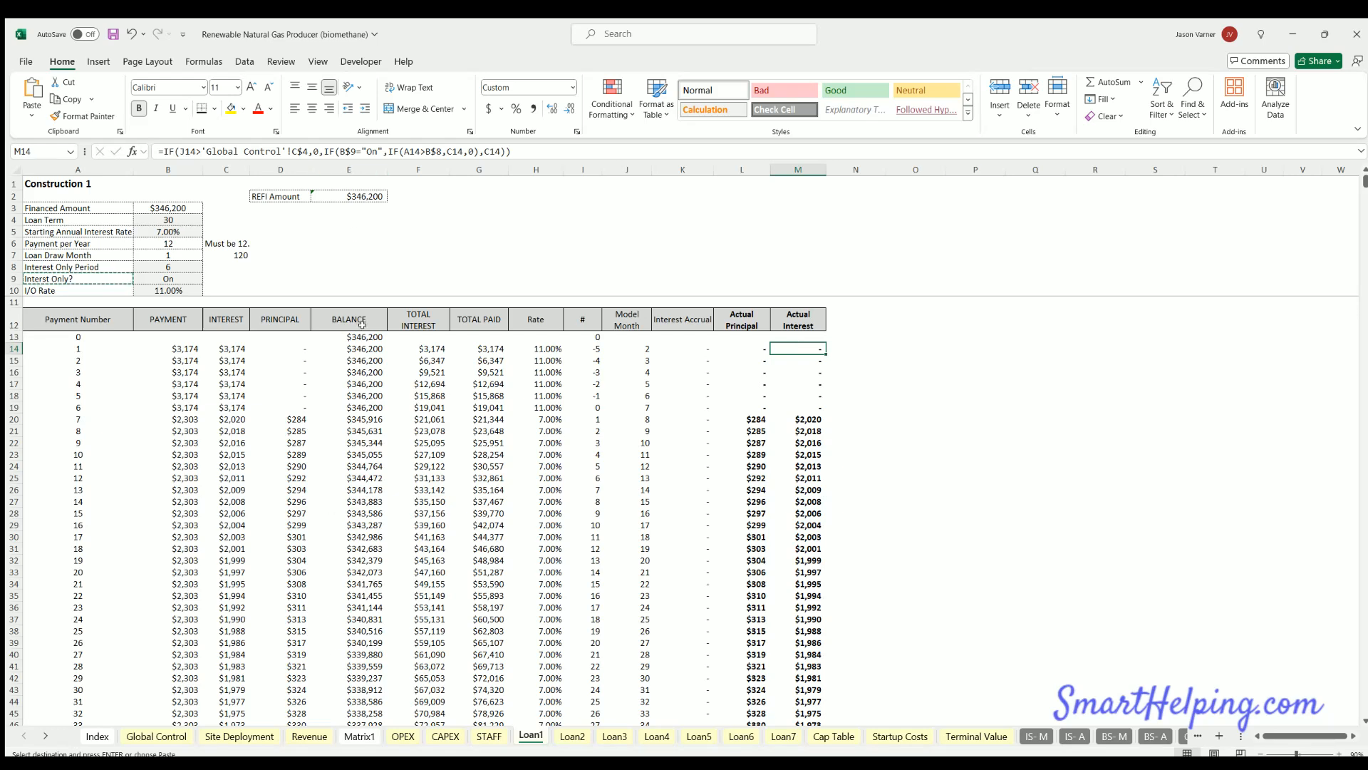
left_click(387, 151)
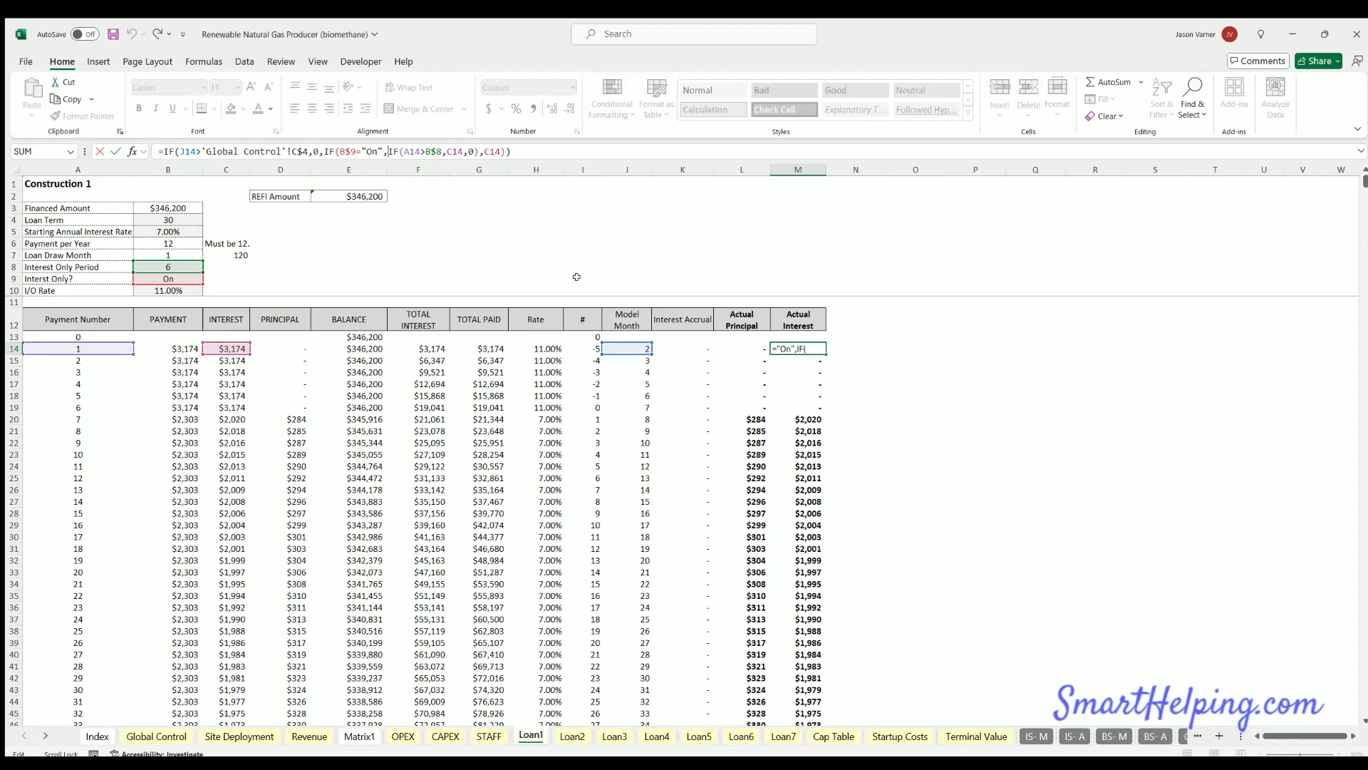
type("if(")
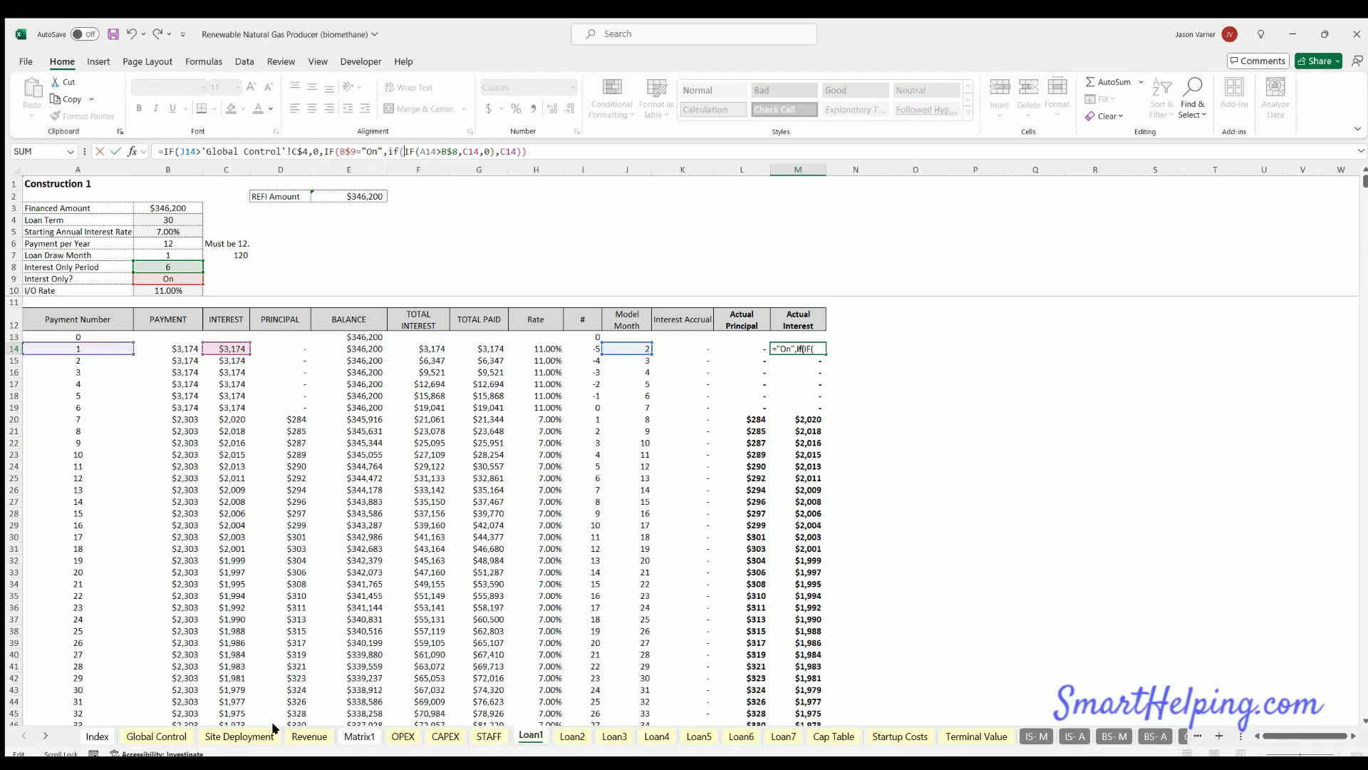
left_click(274, 734)
left_click(1286, 268)
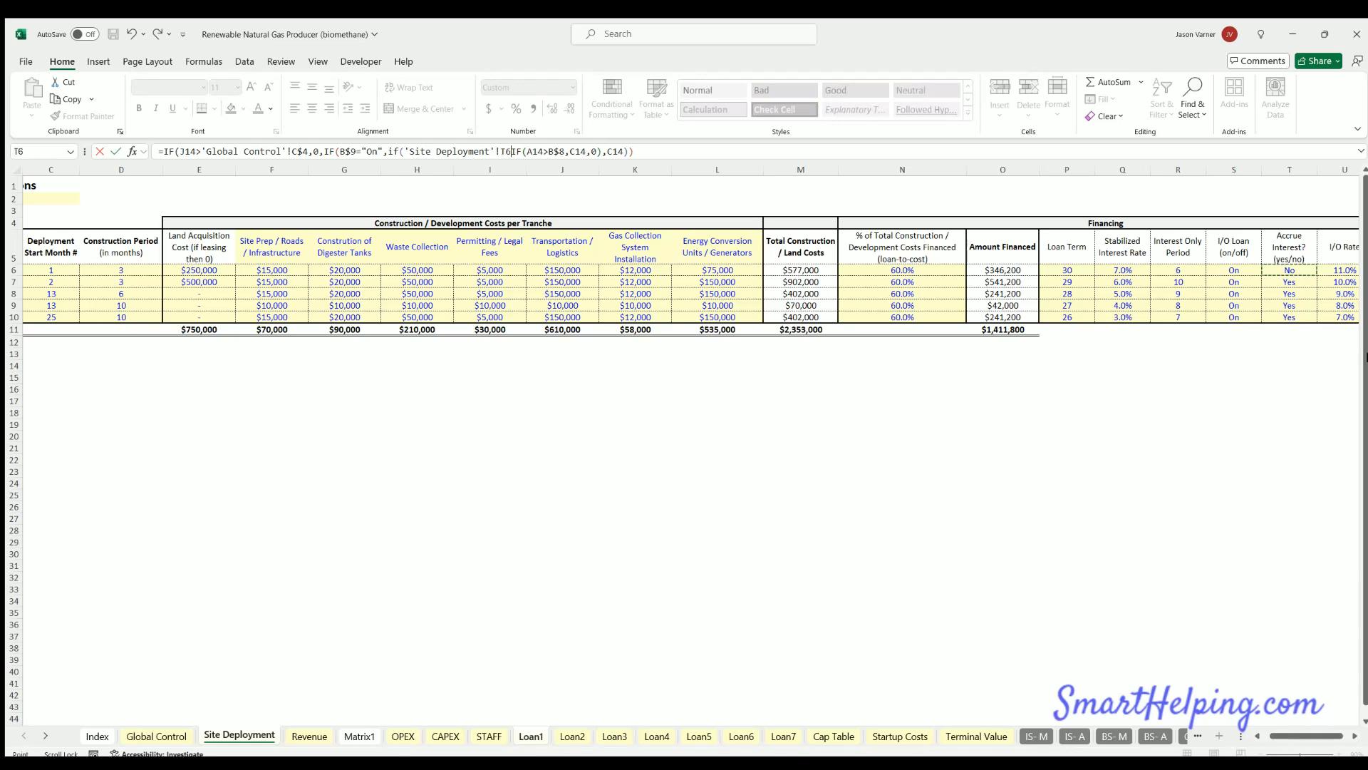
type("=")
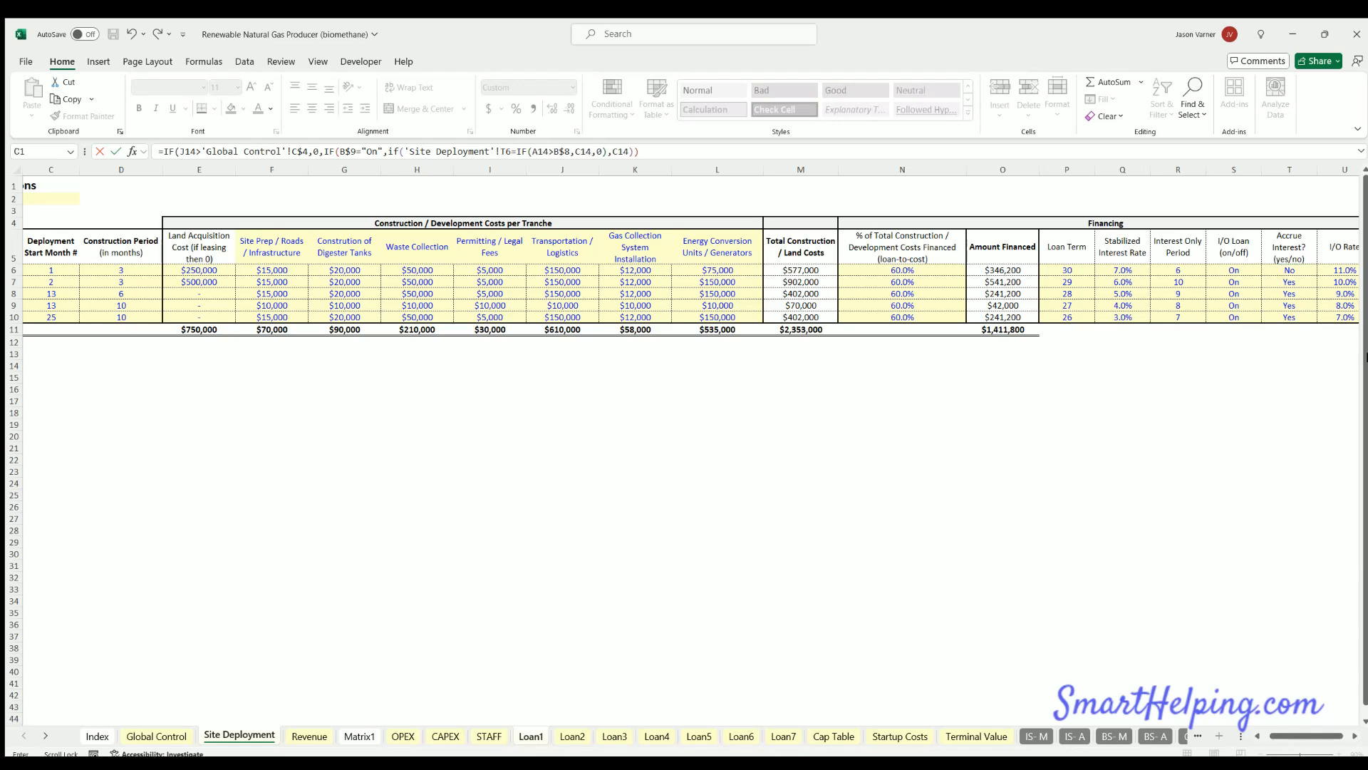
type("\"No")
type("\",")
left_click(531, 737)
left_click(227, 349)
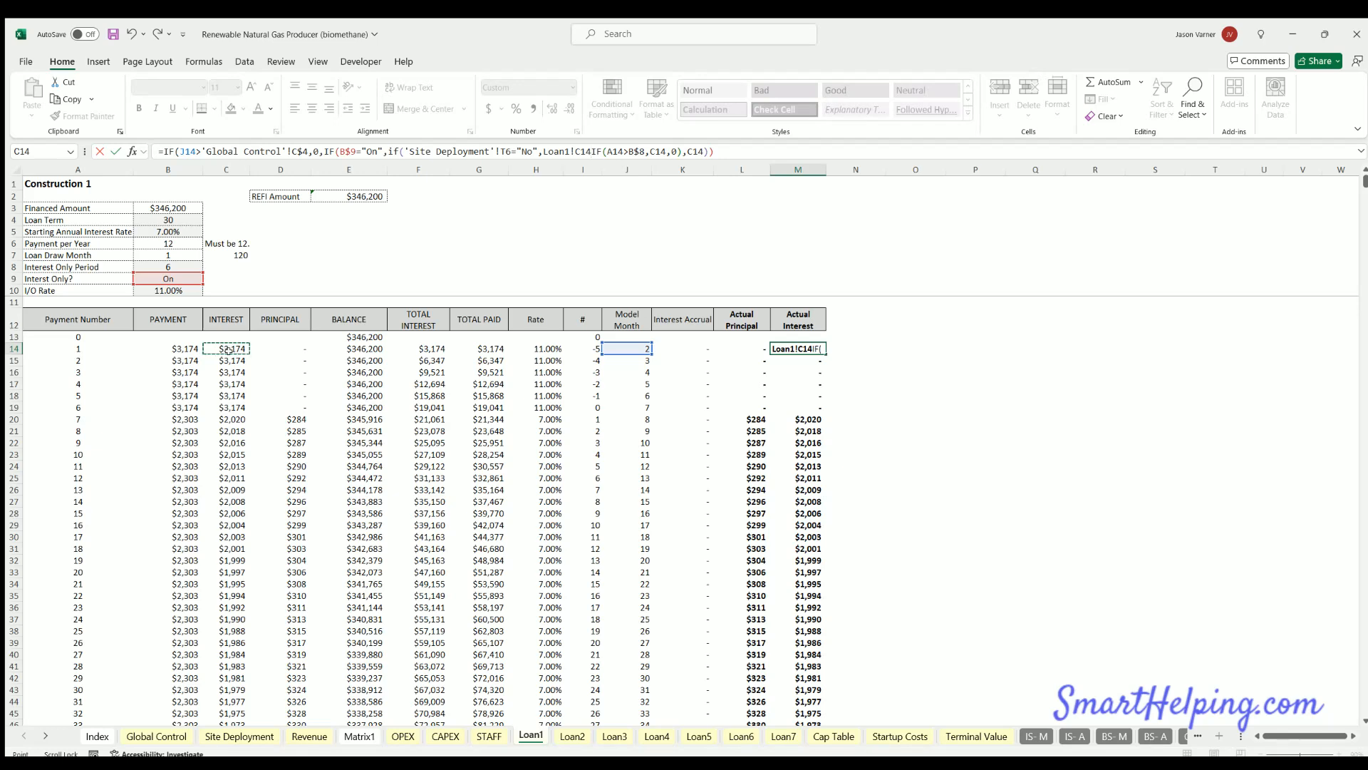
type(",")
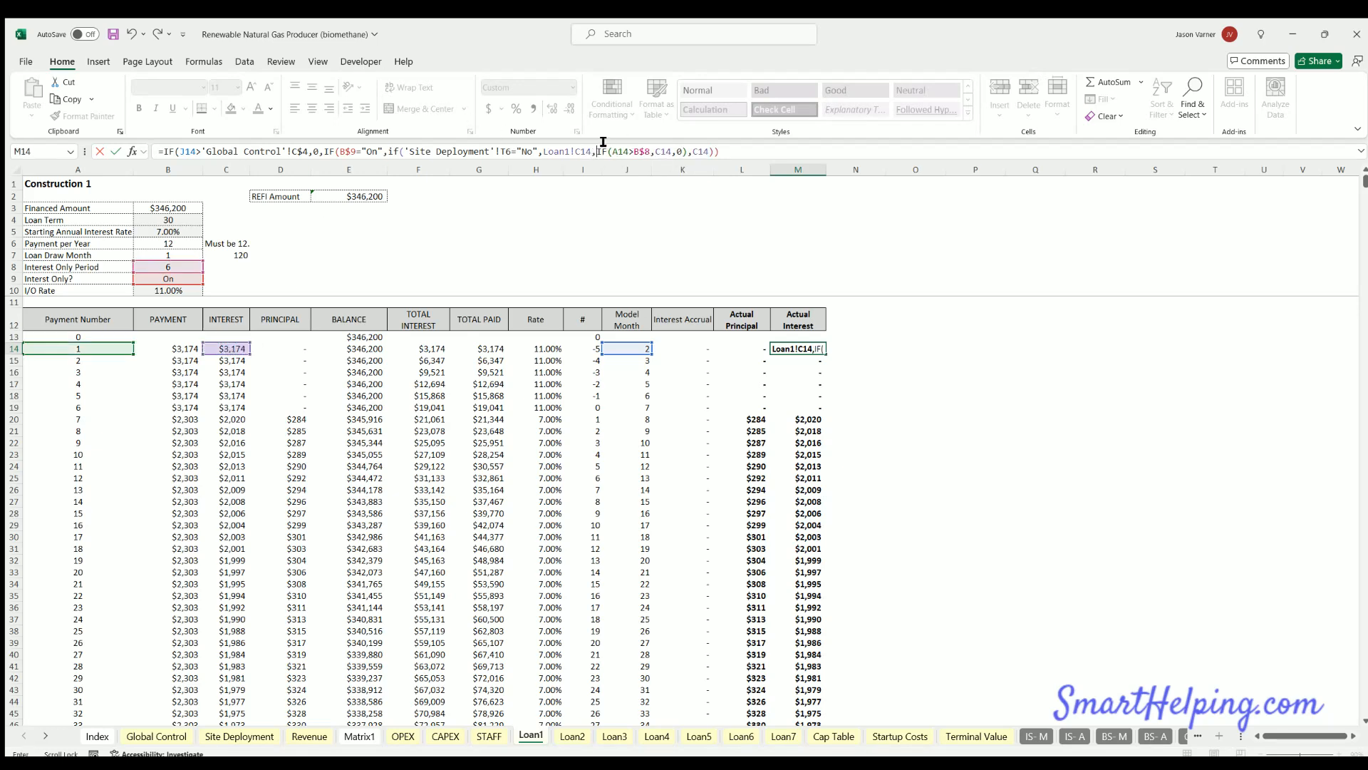
- Make the T6 reference in M14's formula absolute and remove the Loan1! prefix from its C14 reference
left_click(500, 149)
key("F4")
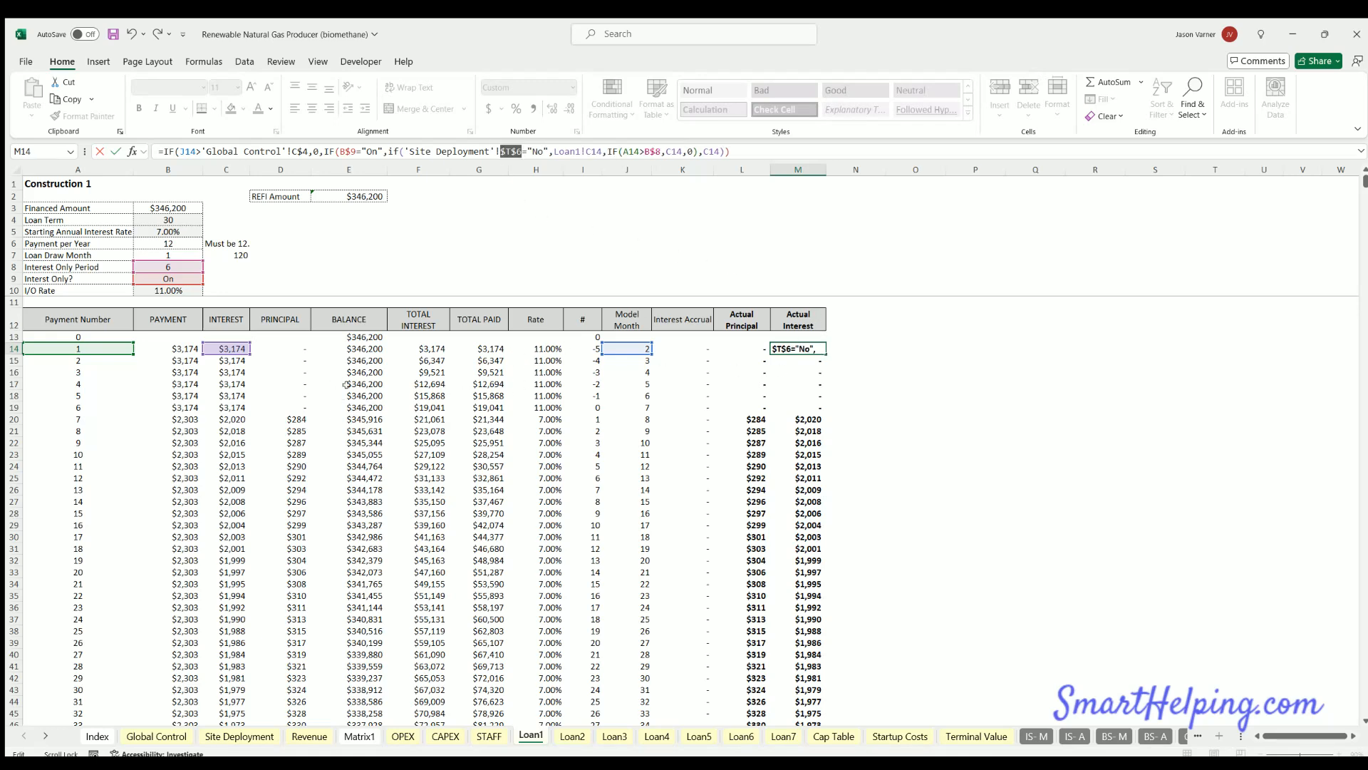
left_click(584, 151)
key("BackSpace")
key("BackSpace")
key("BackSpace")
key("BackSpace")
key("BackSpace")
key("BackSpace")
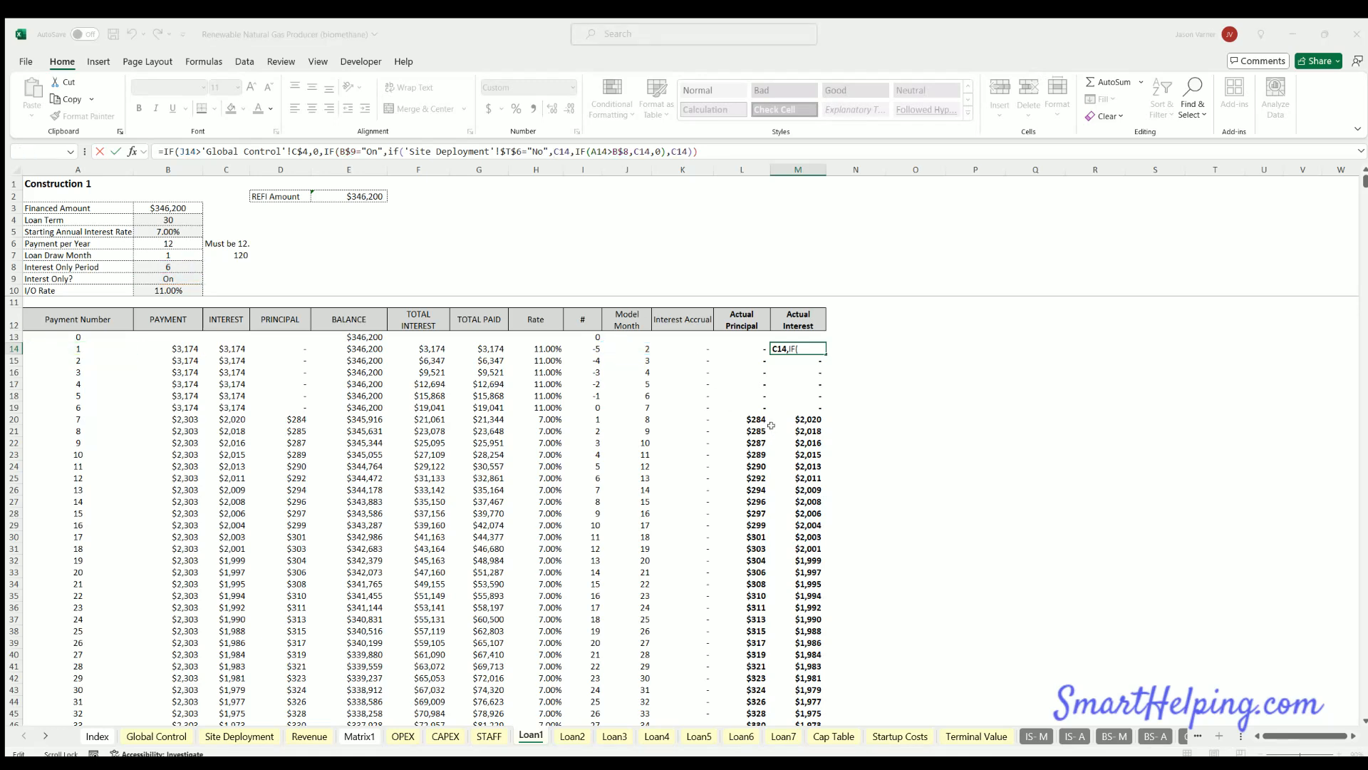
- Add the missing closing parenthesis after IF(A14>B$8,C14,0) in Loan1's M14 formula and commit it
double_click(680, 151)
left_click(706, 151)
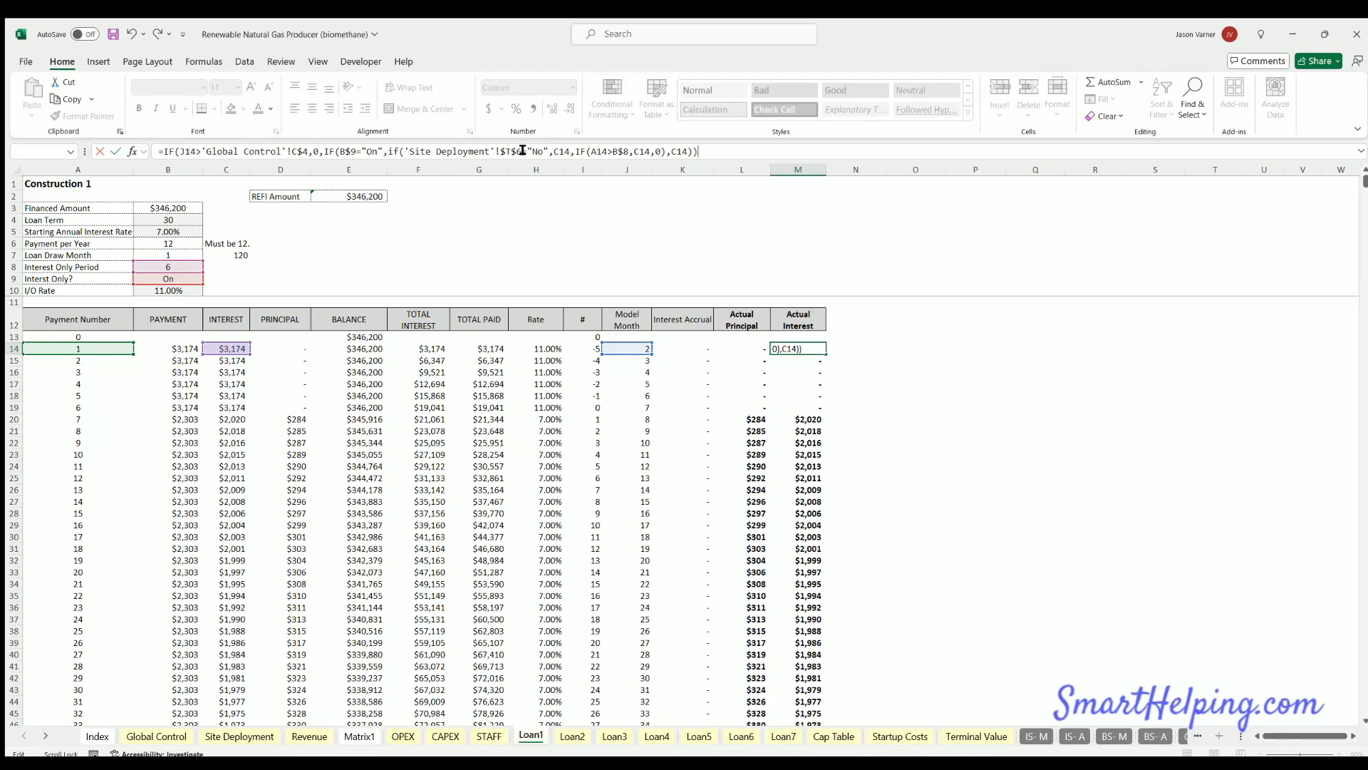
left_click(564, 152)
left_click(578, 152)
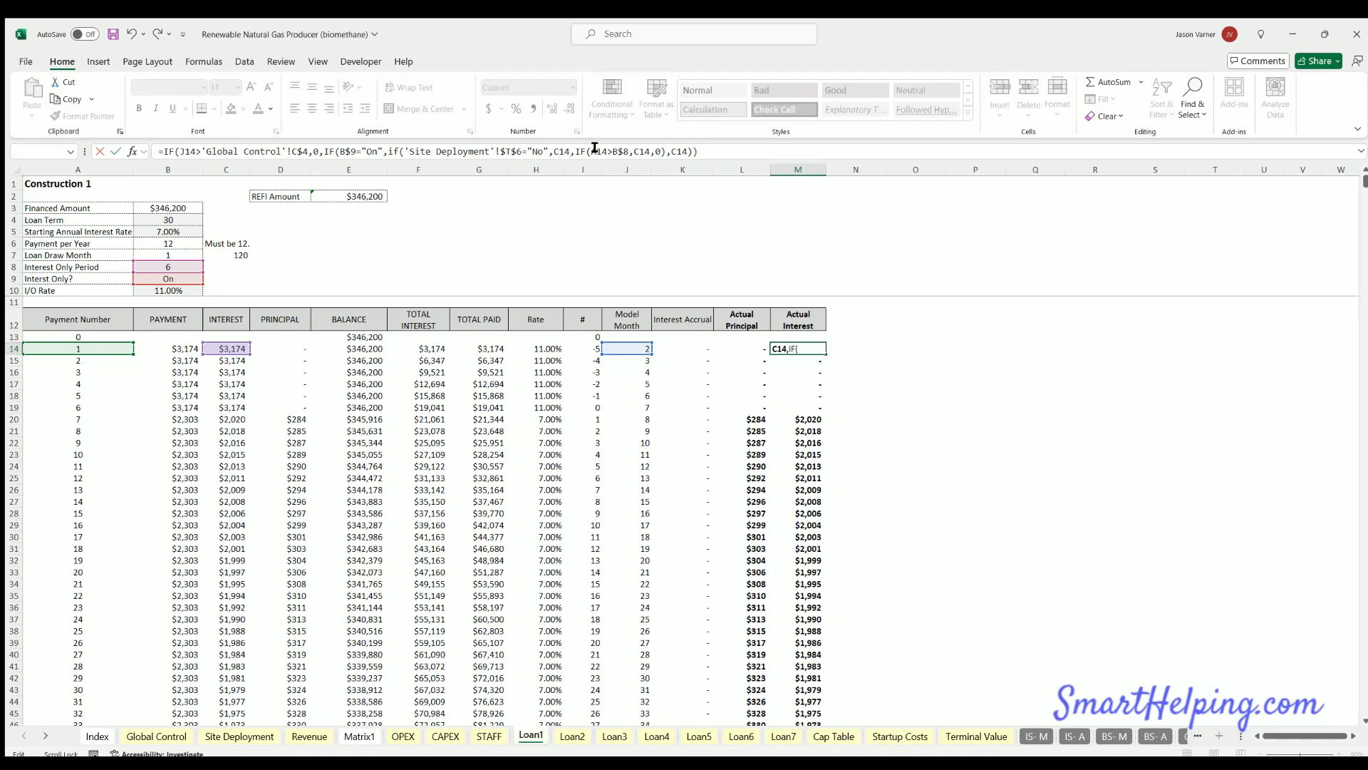
left_click(663, 151)
type(")")
key("Return")
left_click(803, 347)
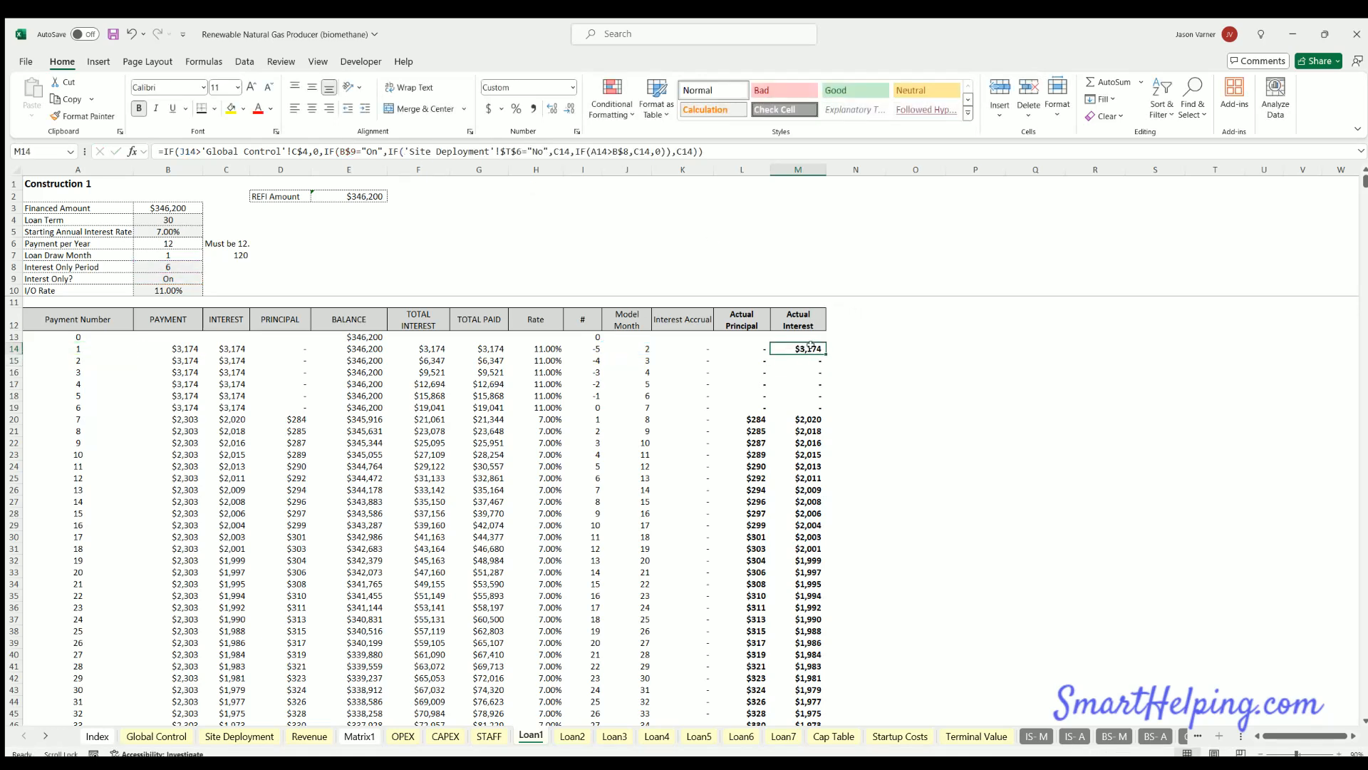
- Examine the construction loans' Interest rows and the Accrued Interest section in the Monthly Detail sheet
scroll(45, 736, "down", 6)
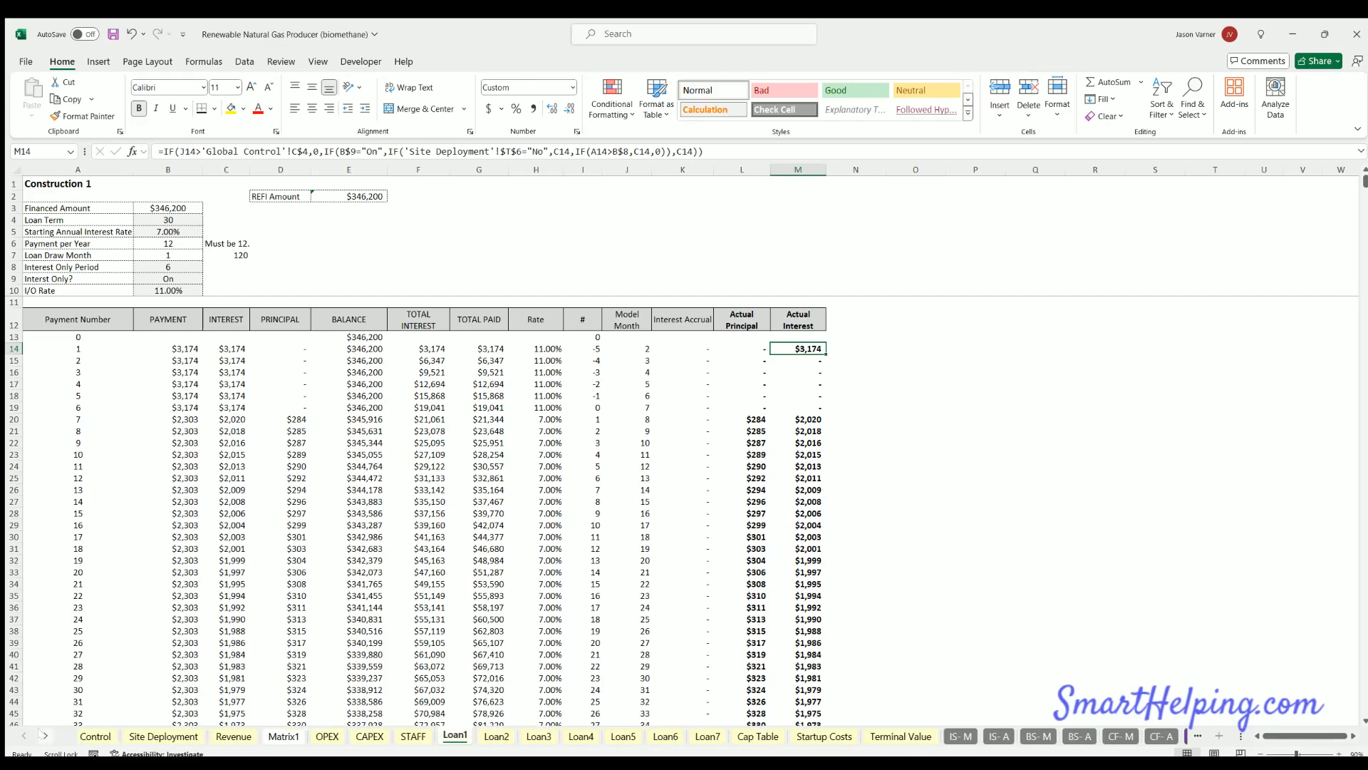
left_click(1160, 736)
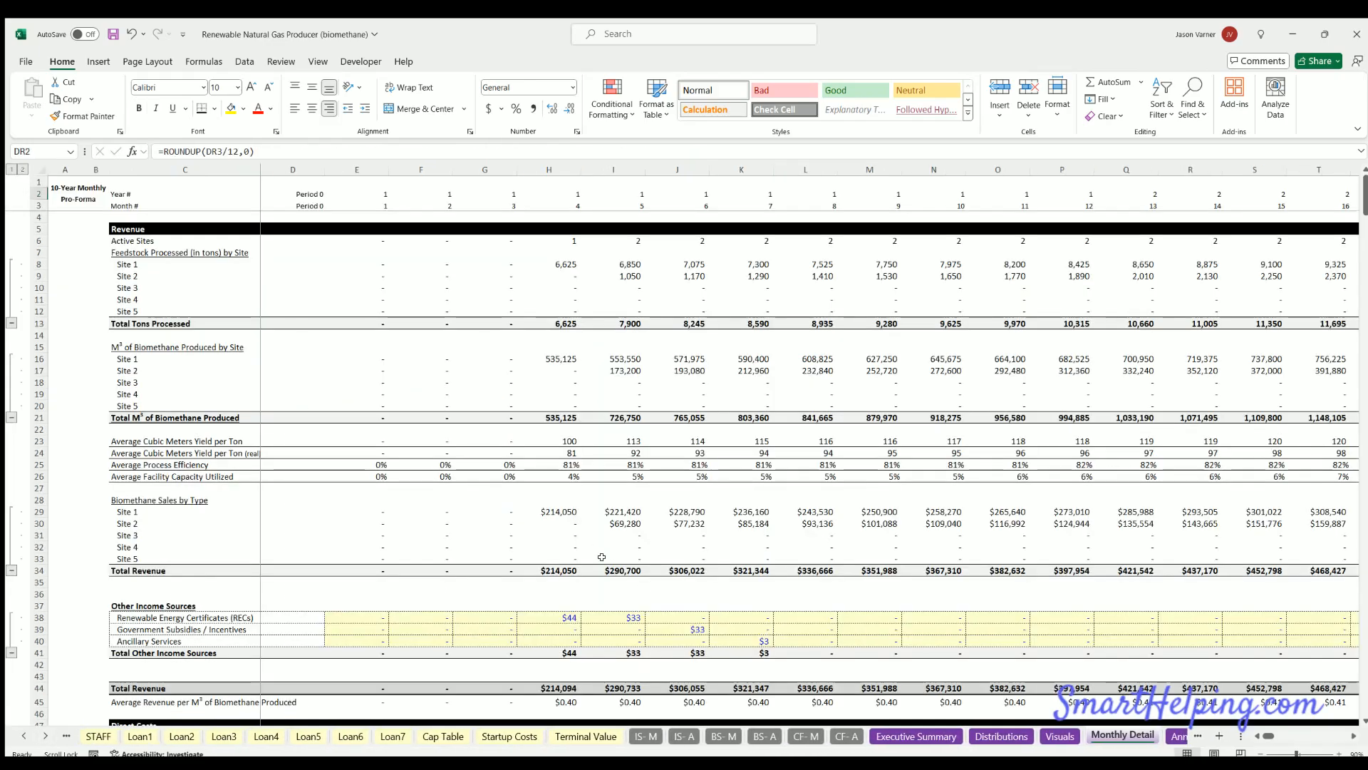
scroll(606, 546, "down", 15)
scroll(607, 546, "down", 20)
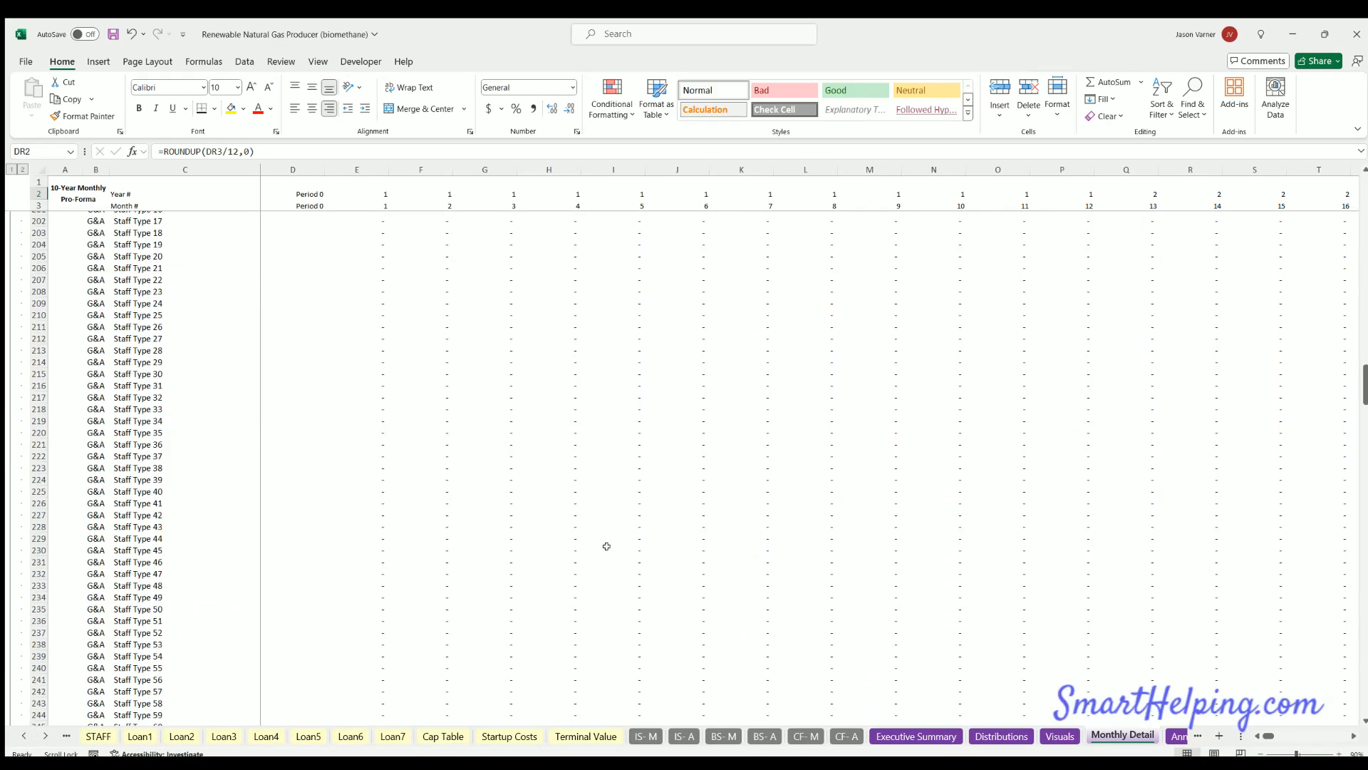
scroll(604, 546, "down", 20)
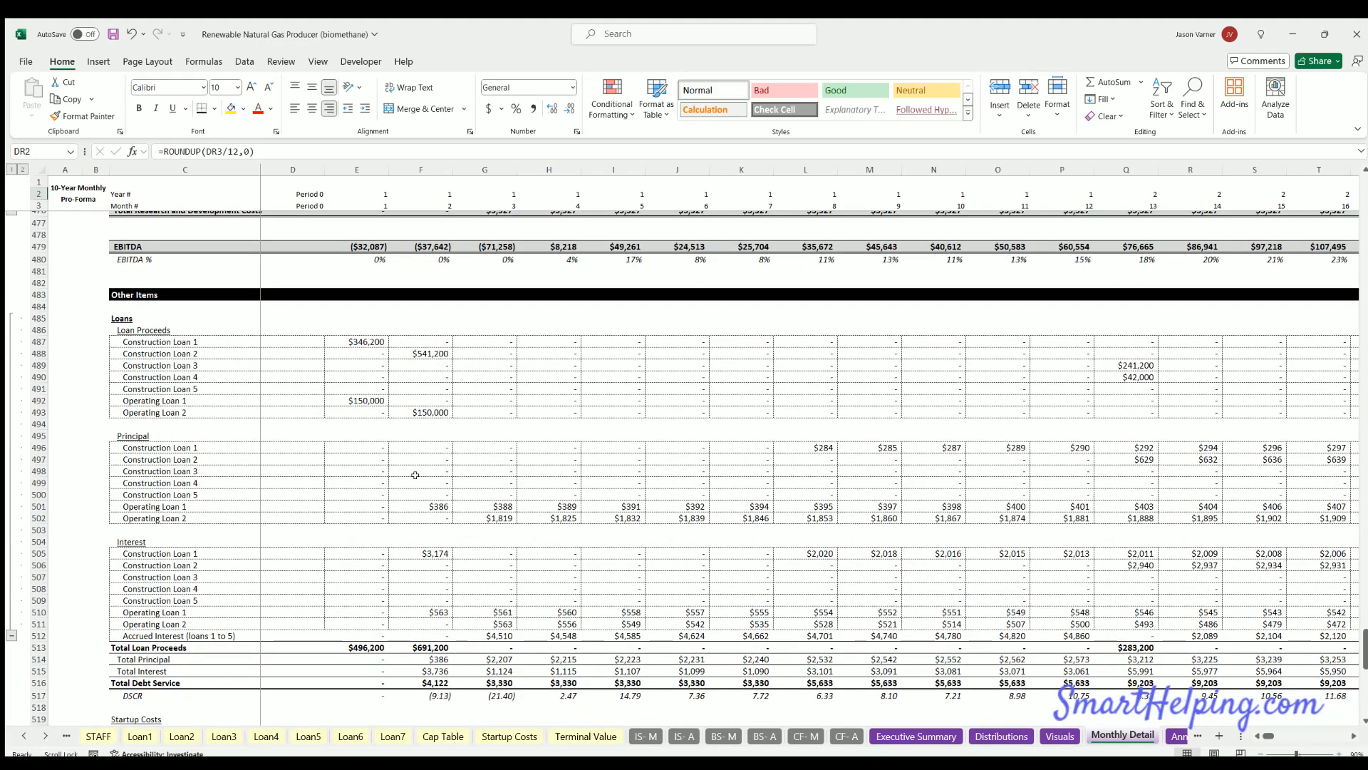
left_click(419, 554)
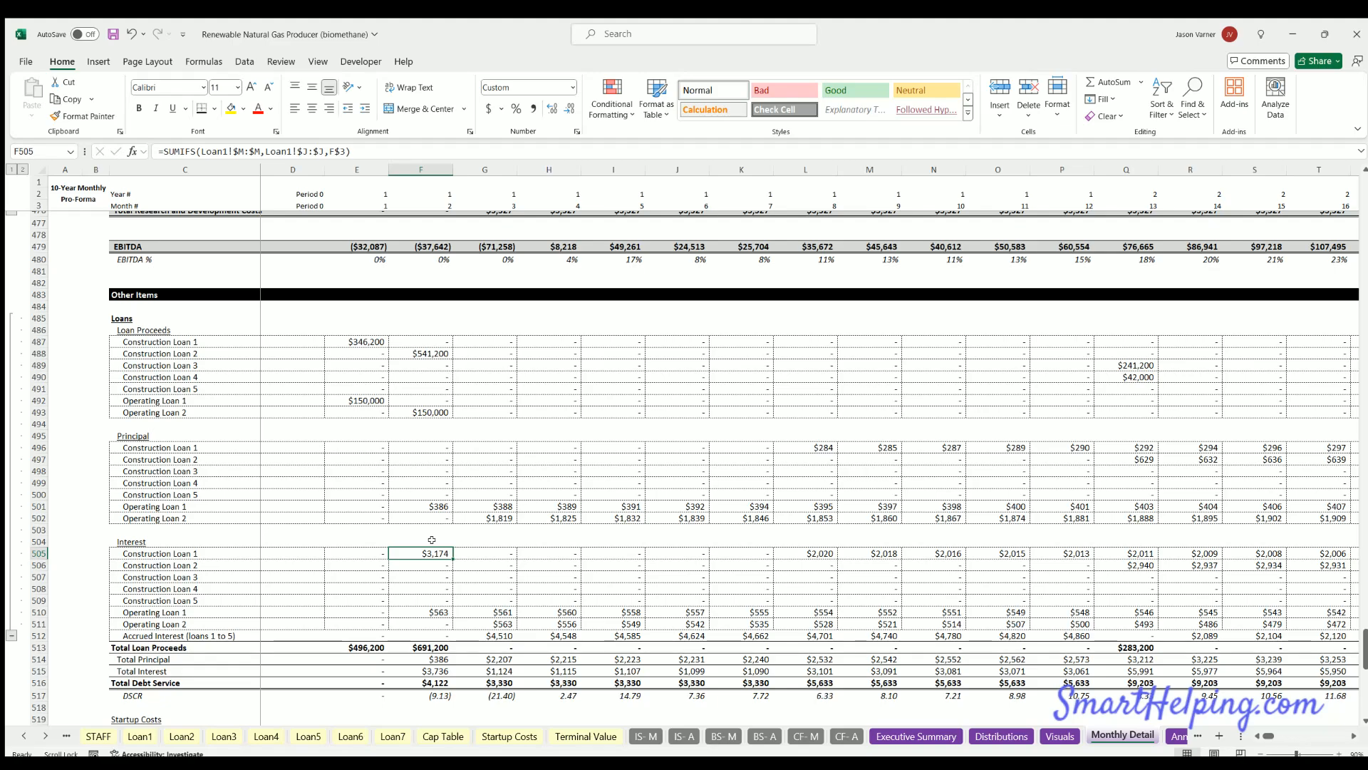
scroll(438, 545, "down", 4)
scroll(432, 540, "down", 15)
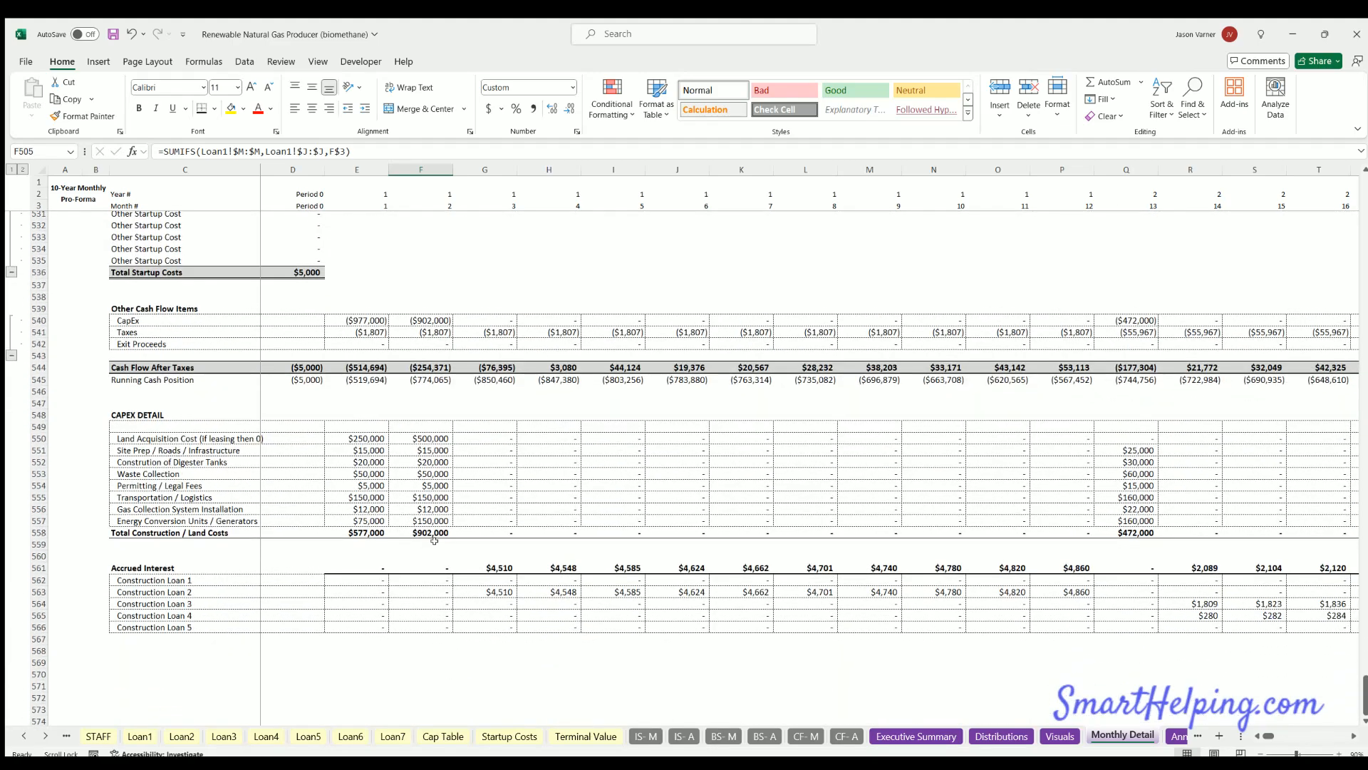
left_click(478, 589)
left_click(560, 592)
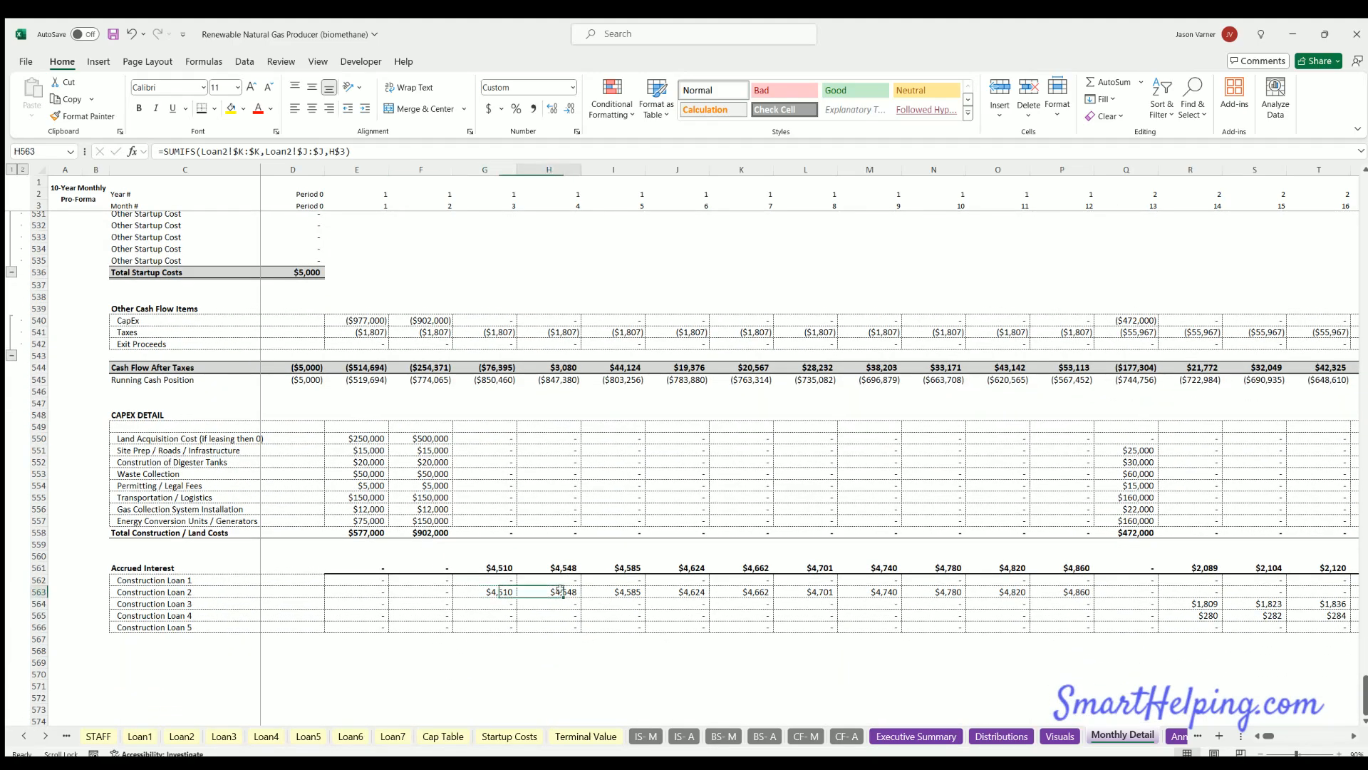
- Check cash, long-term debt and the total assets lines in the monthly balance sheet BS- M
left_click(707, 734)
scroll(302, 505, "down", 4)
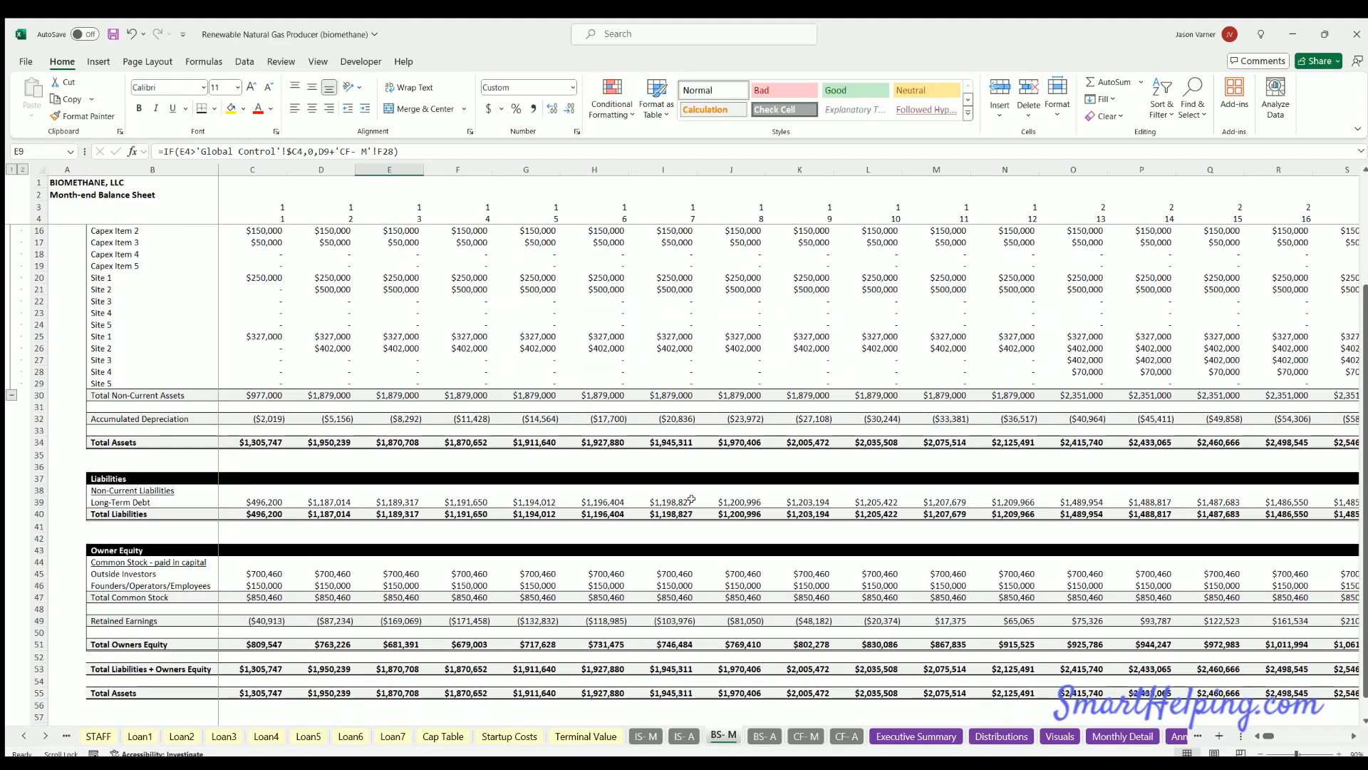
scroll(703, 498, "up", 4)
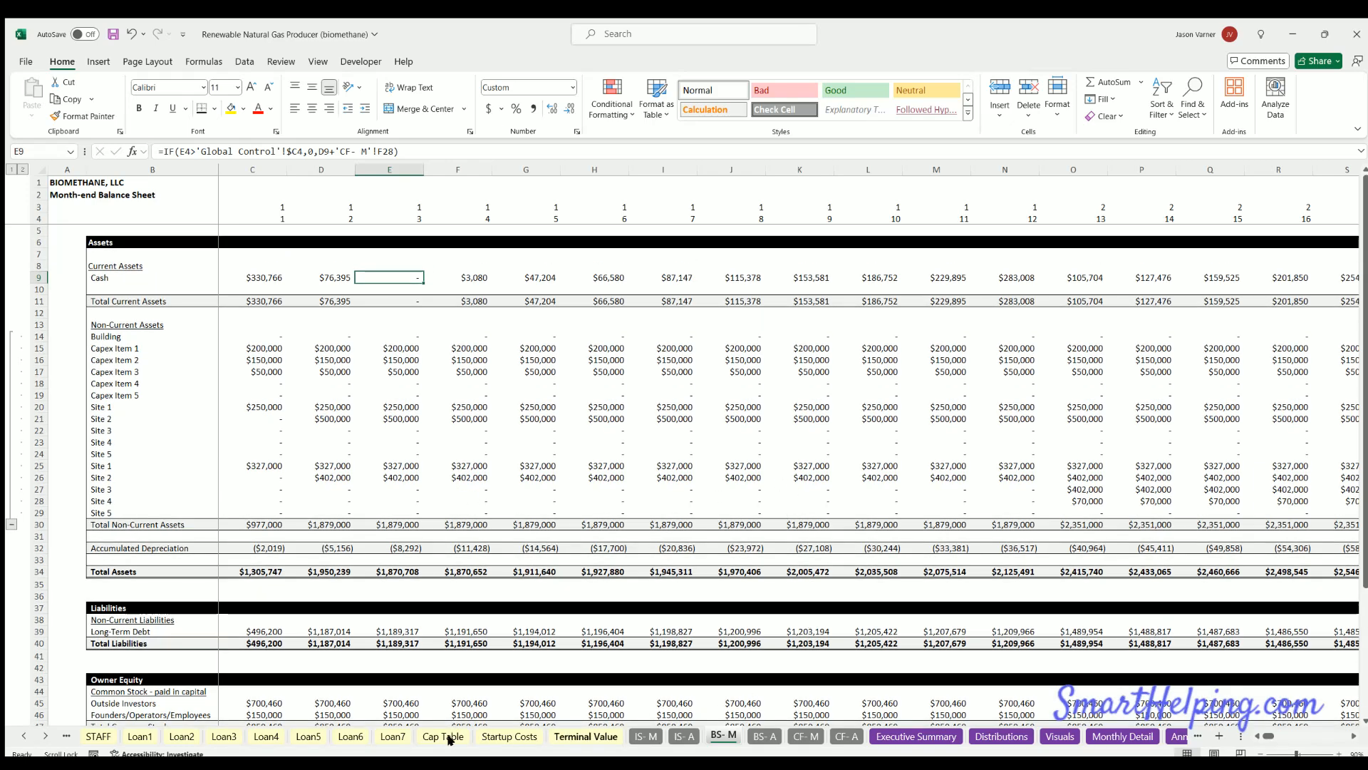
- Fill M14's formula down the Actual Interest column of the Loan1 sheet
left_click(141, 736)
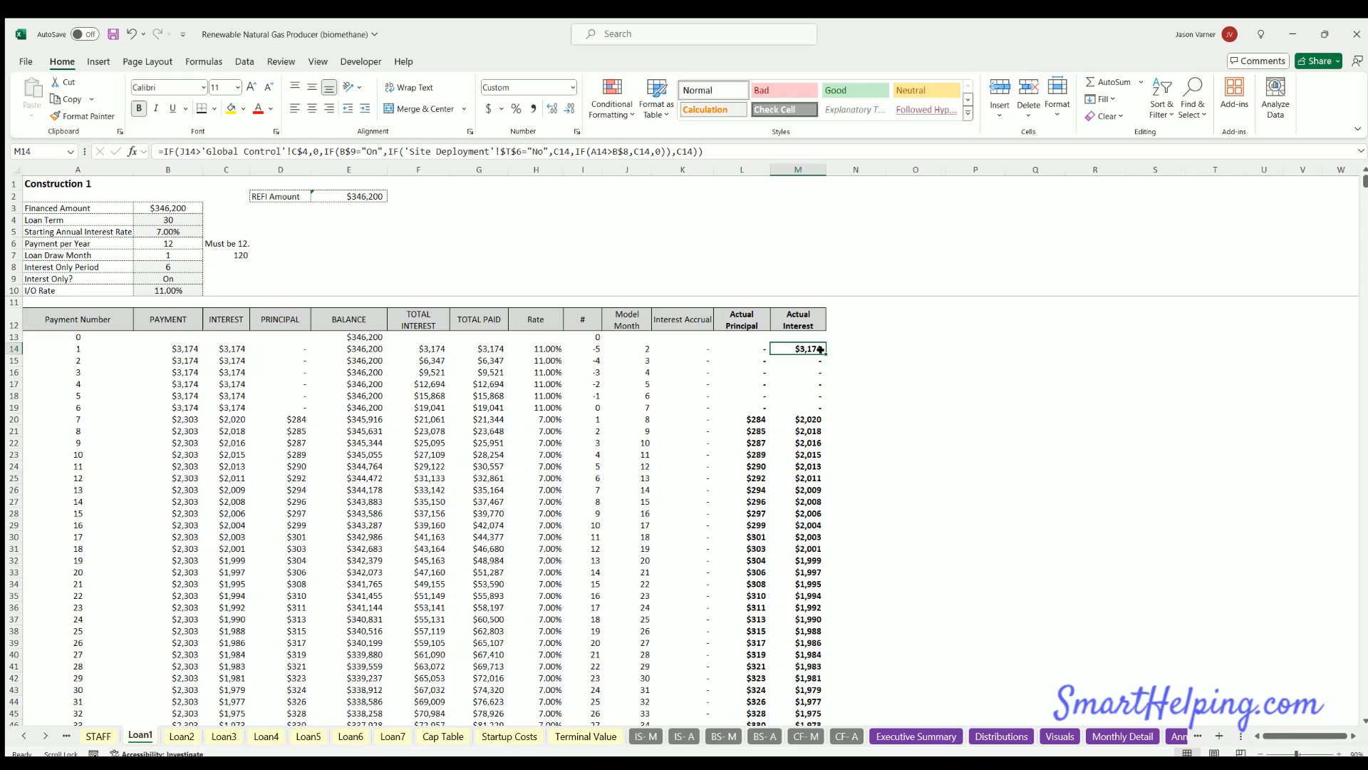
double_click(820, 349)
left_click_drag(802, 345, 802, 408)
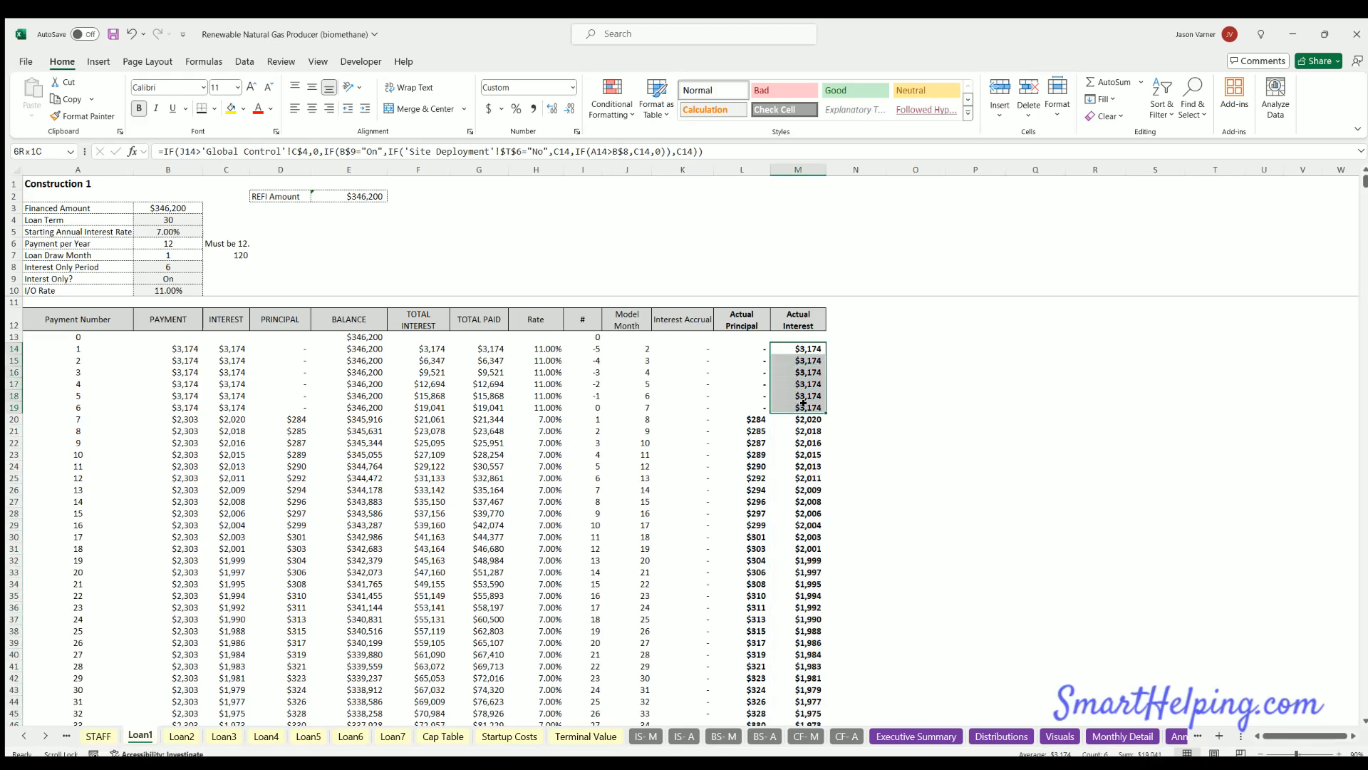
- Check Construction Loan 1's monthly interest and Cash Flow After Taxes in Monthly Detail, plus Loan1's balances for payments 0 to 6
left_click(1123, 736)
scroll(506, 586, "up", 15)
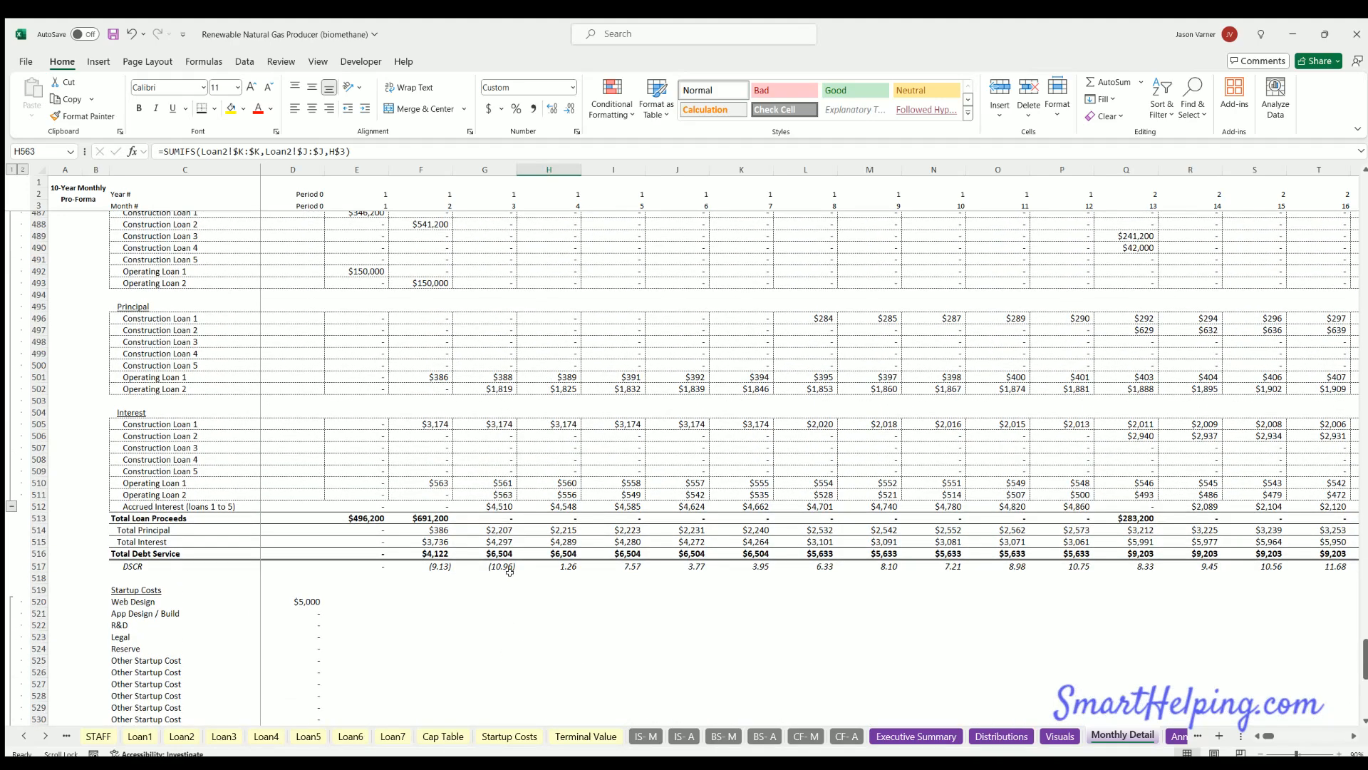
left_click_drag(427, 422, 732, 417)
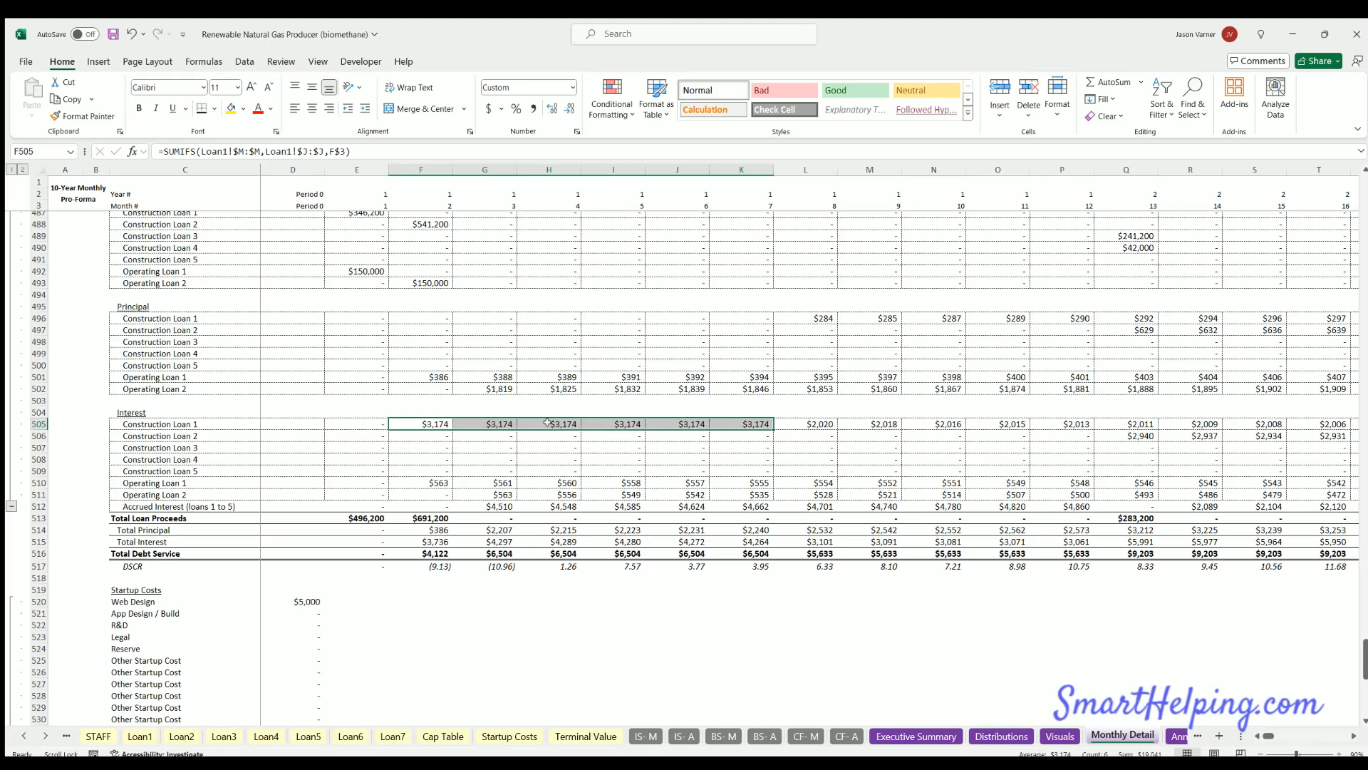
scroll(480, 501, "down", 7)
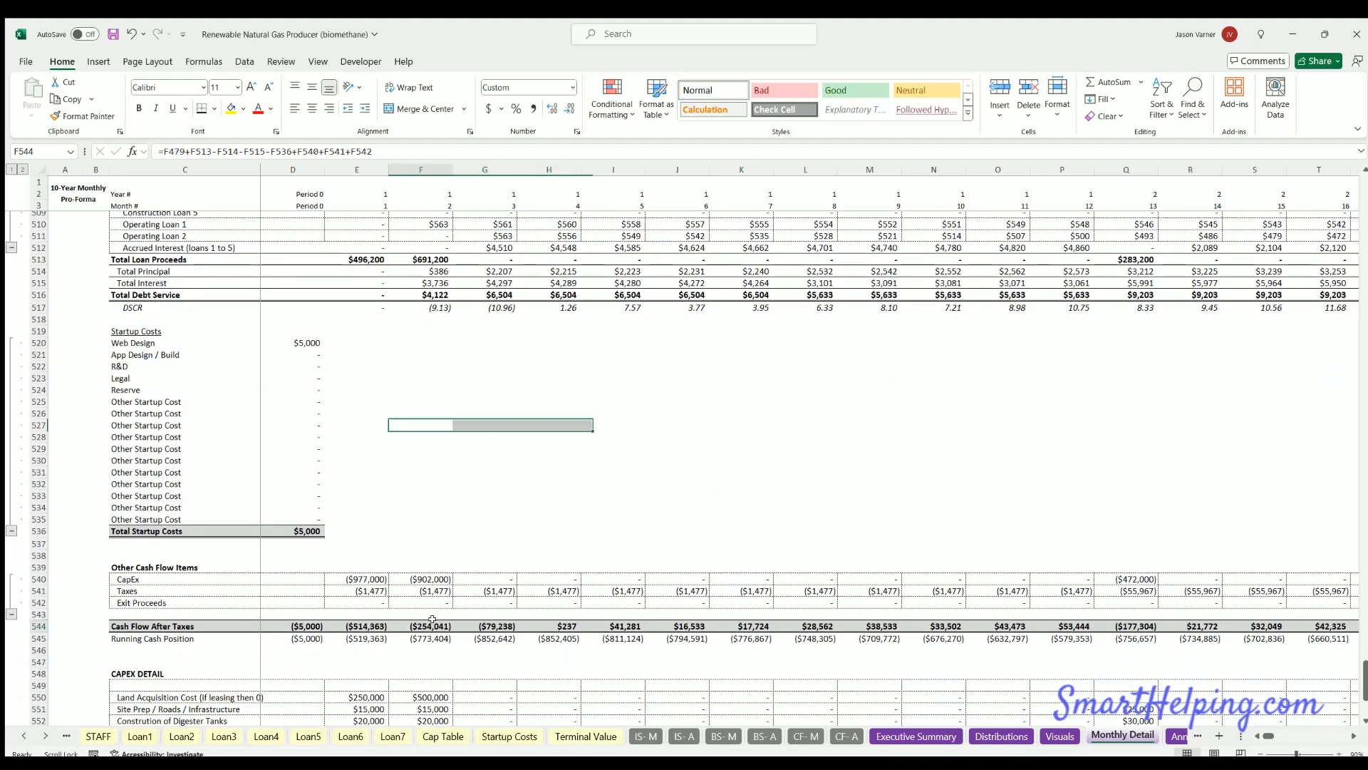
left_click(508, 620)
left_click(570, 627)
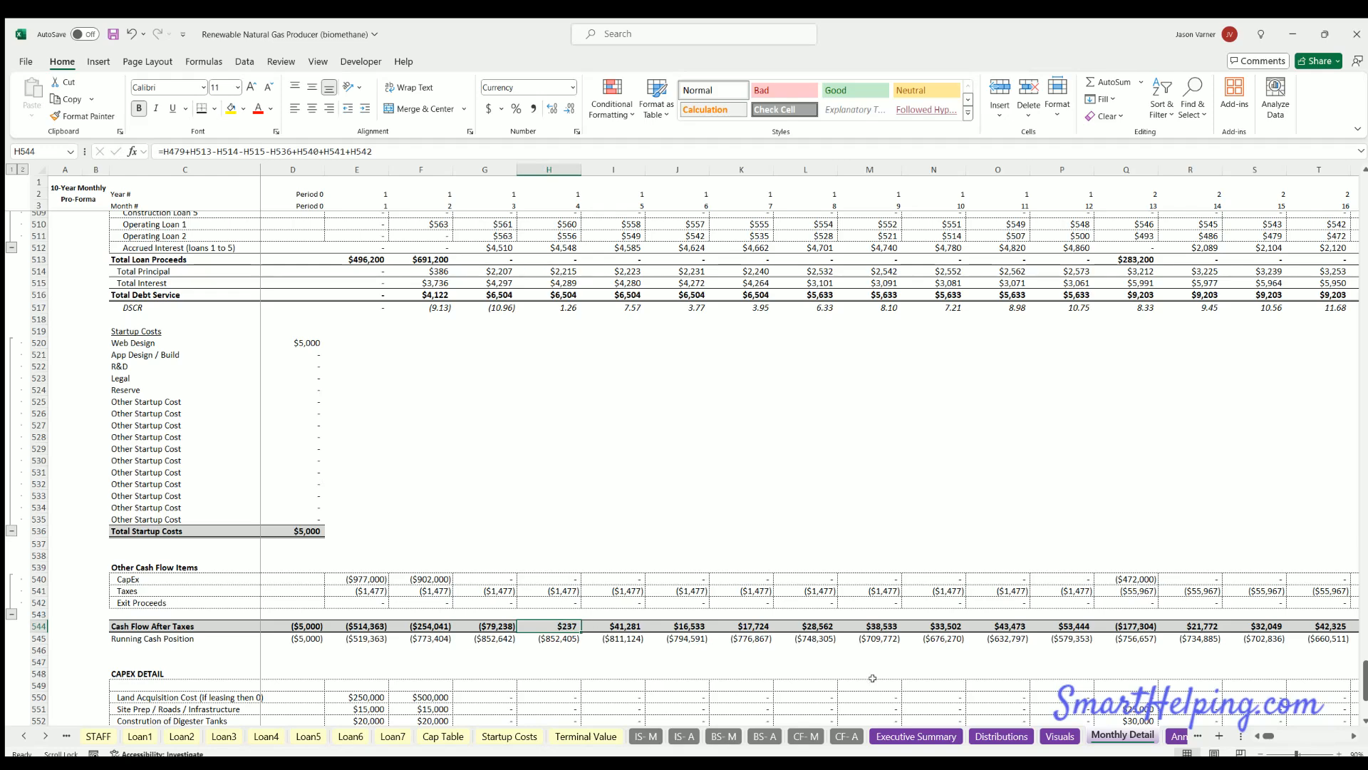
left_click(137, 736)
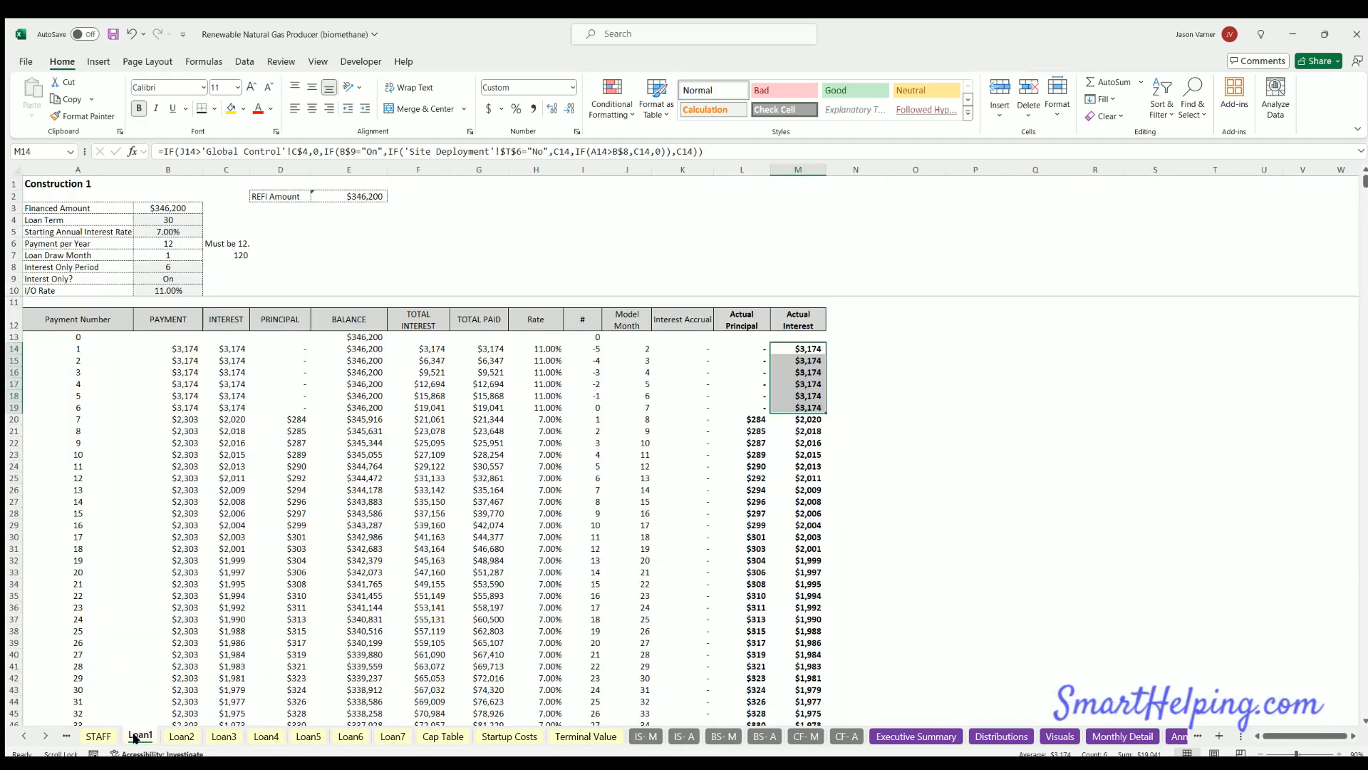
left_click_drag(364, 335, 363, 408)
- Set the first site's Interest Only Period to 12 in cell R6 of the Site Deployment sheet
left_click(112, 739)
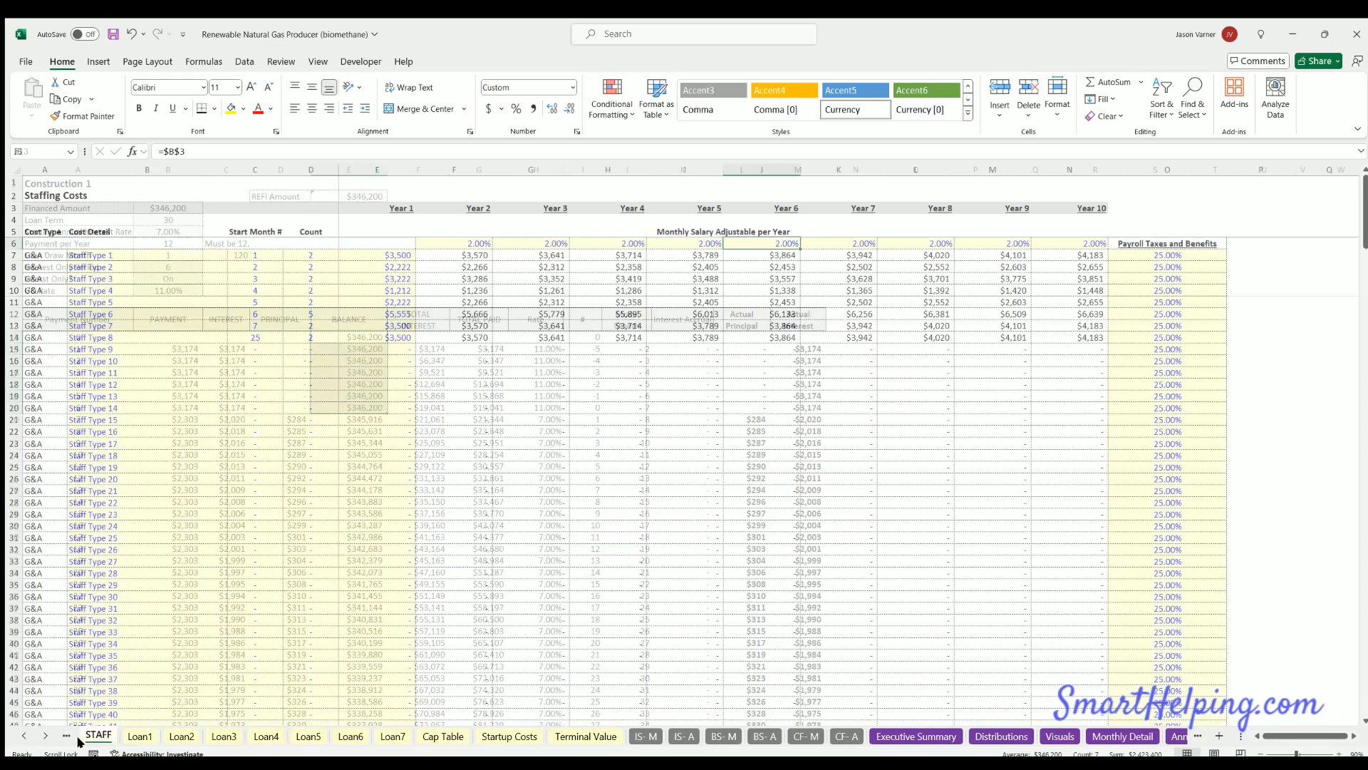
left_click(66, 737)
left_click(64, 737)
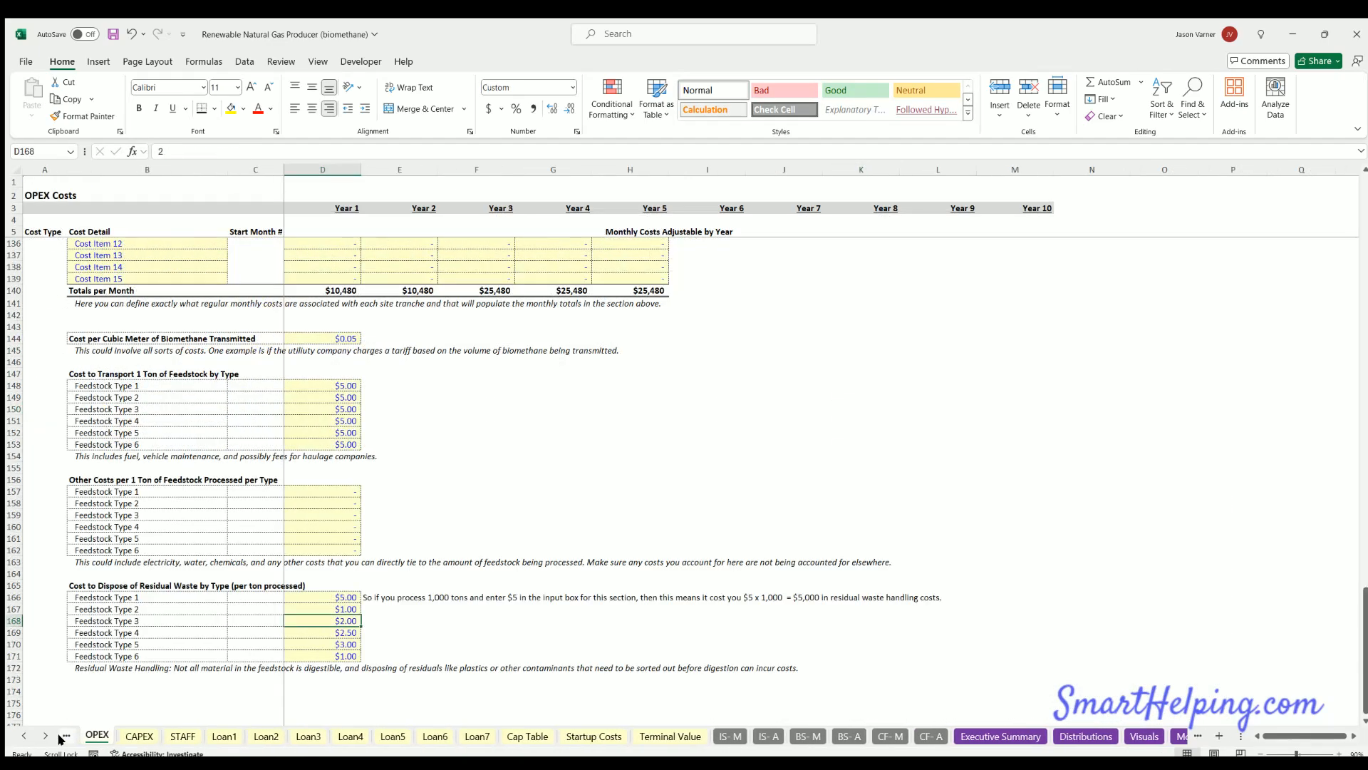
left_click(218, 736)
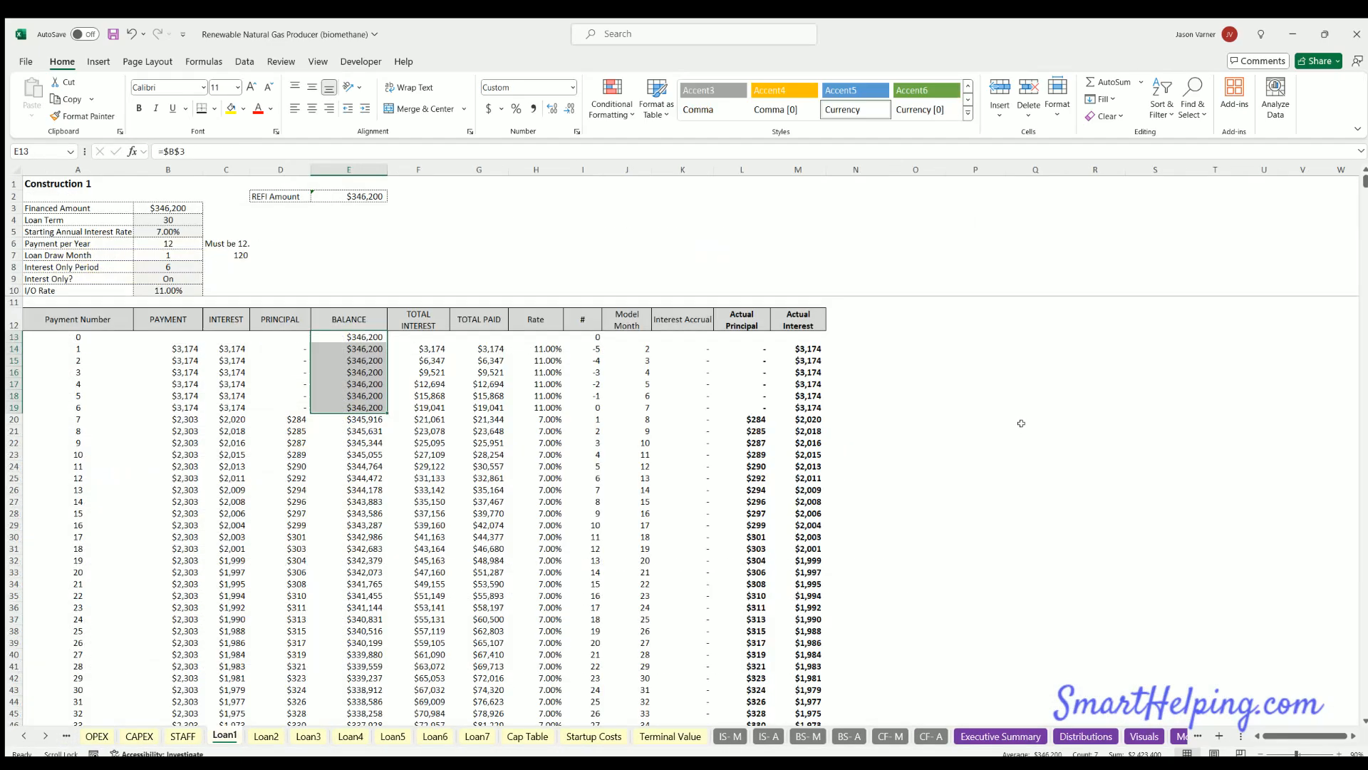
left_click(23, 735)
left_click(214, 736)
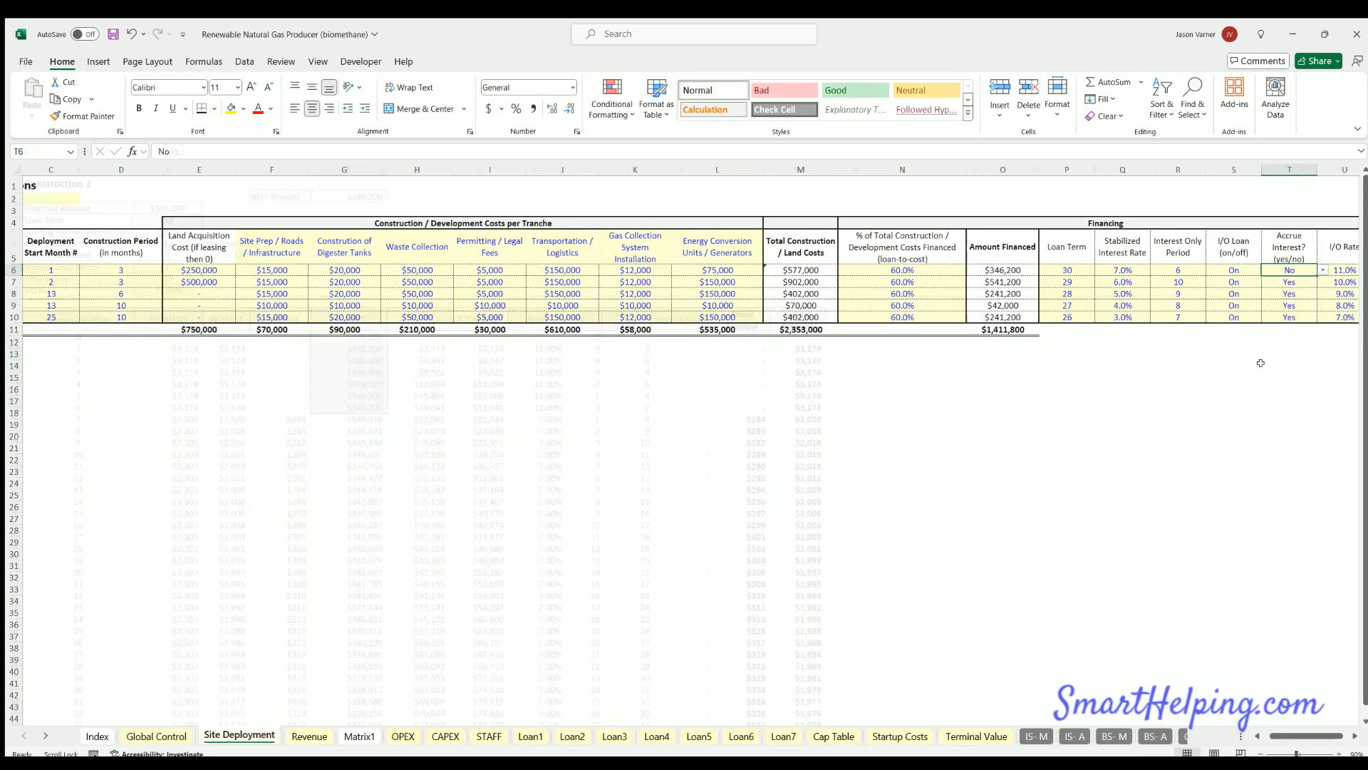
left_click(1194, 269)
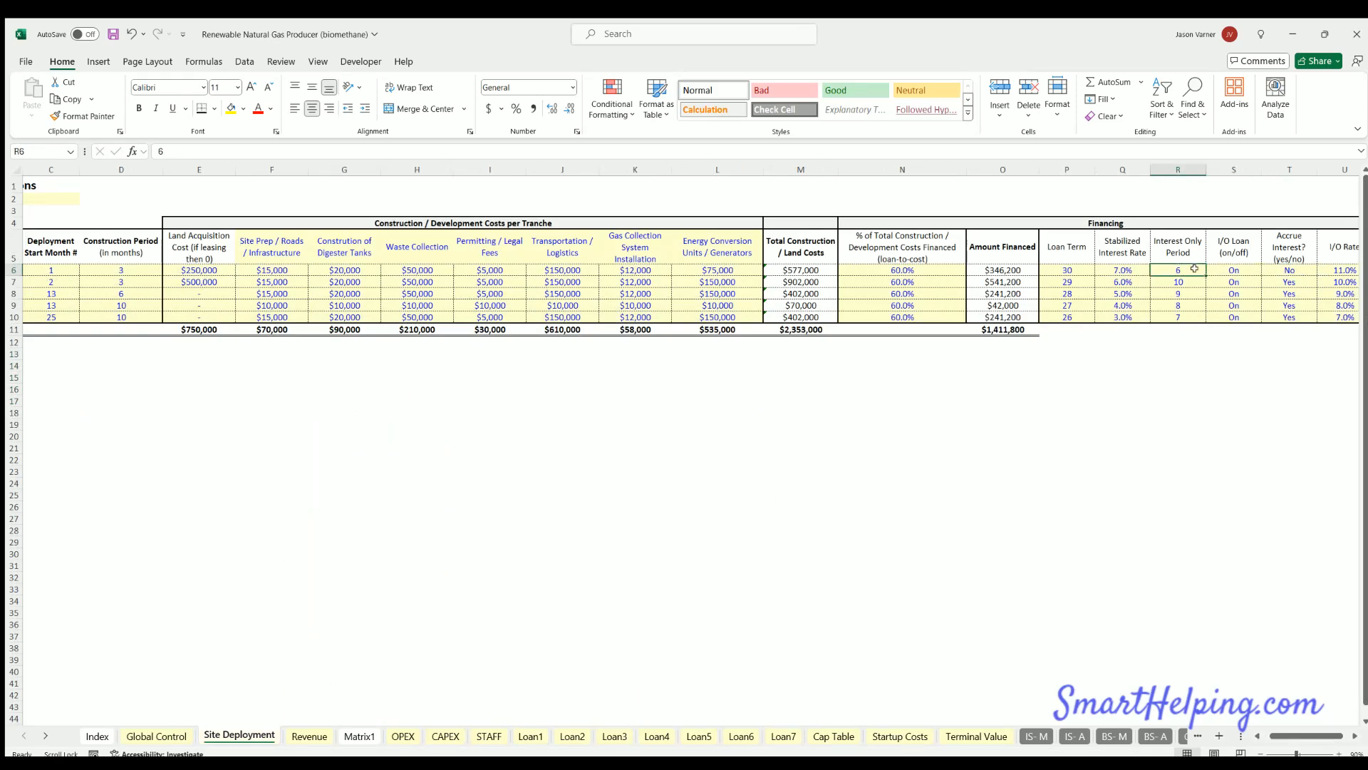
type("12")
key("Return")
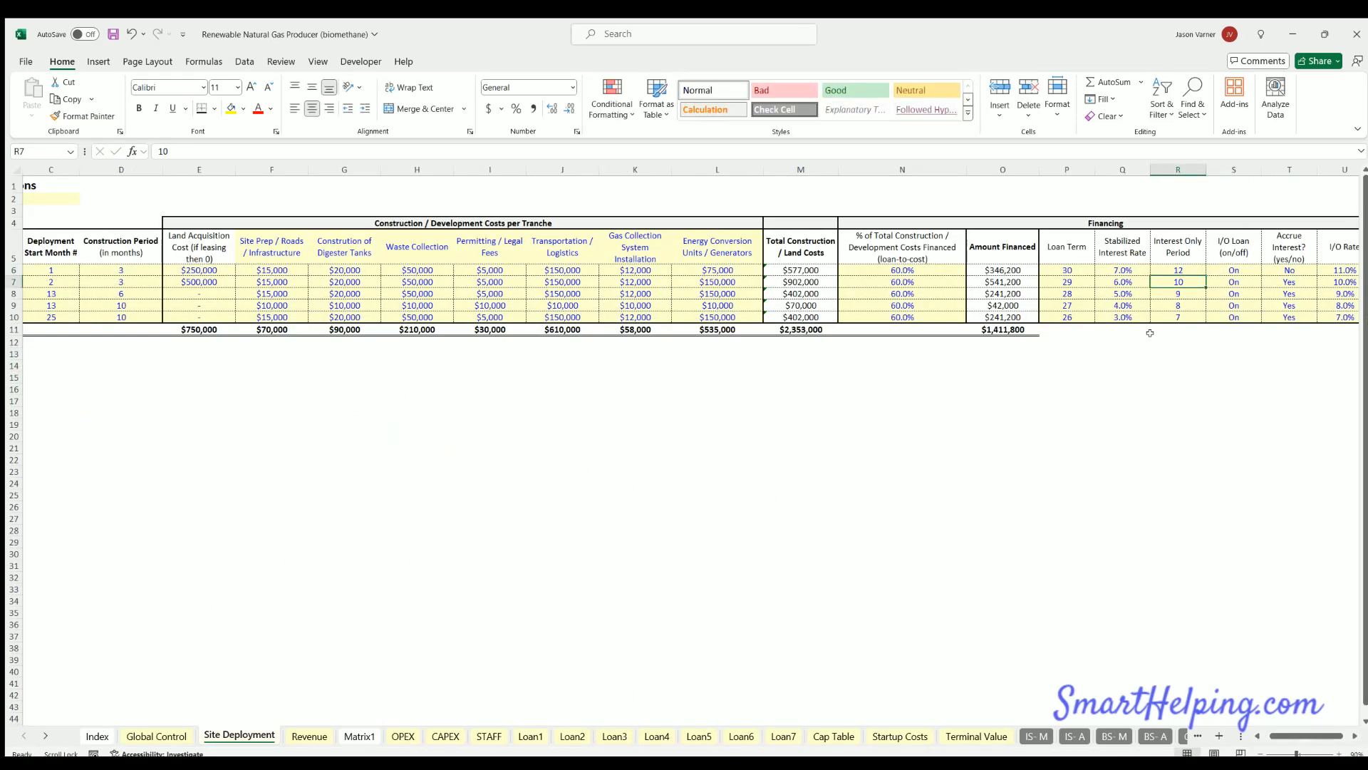
- Check Loan1's actual principal and interest for payments 1 to 12 and the amortizing row at payment 13
left_click(531, 736)
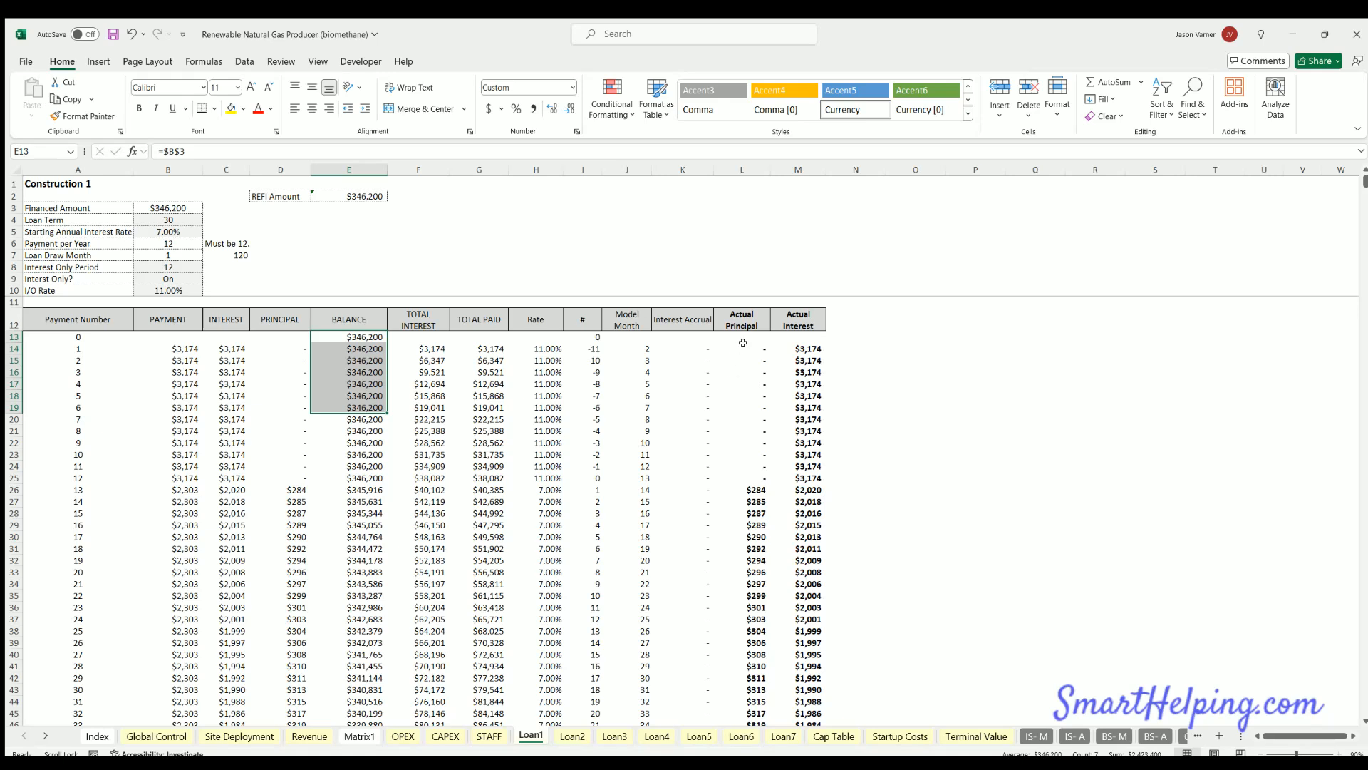
left_click_drag(743, 342, 804, 471)
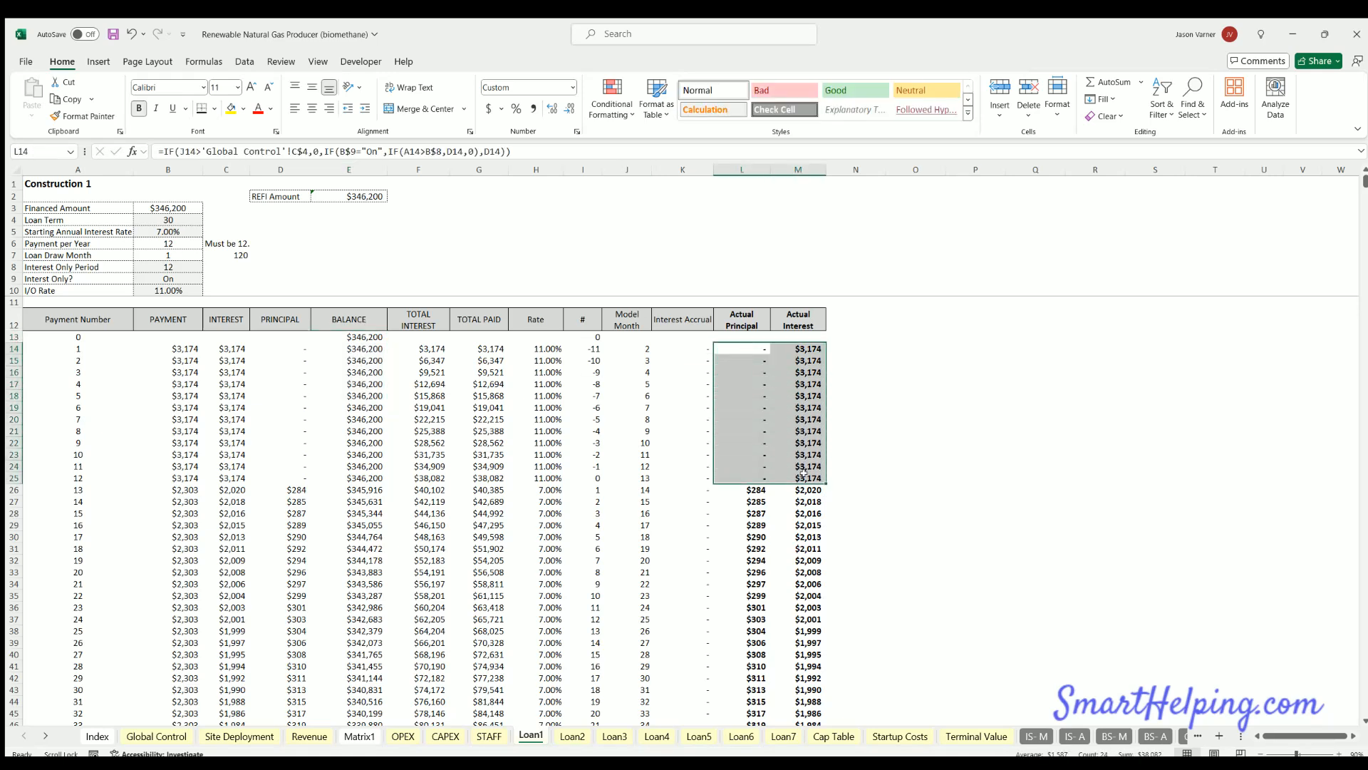
left_click_drag(808, 349, 139, 490)
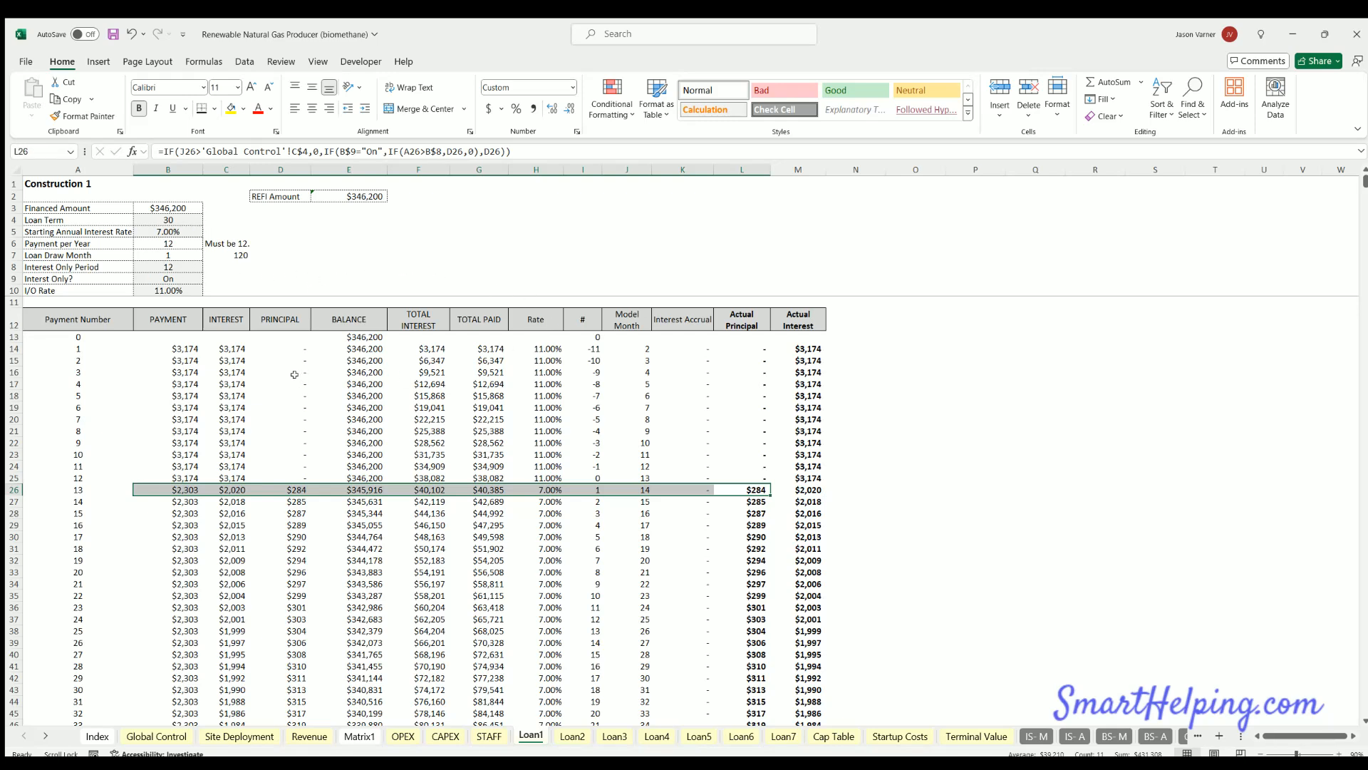
- Inspect the formulas in the first rows of Loan1's Interest Accrual, Actual Interest, Interest and Balance columns
left_click(693, 357)
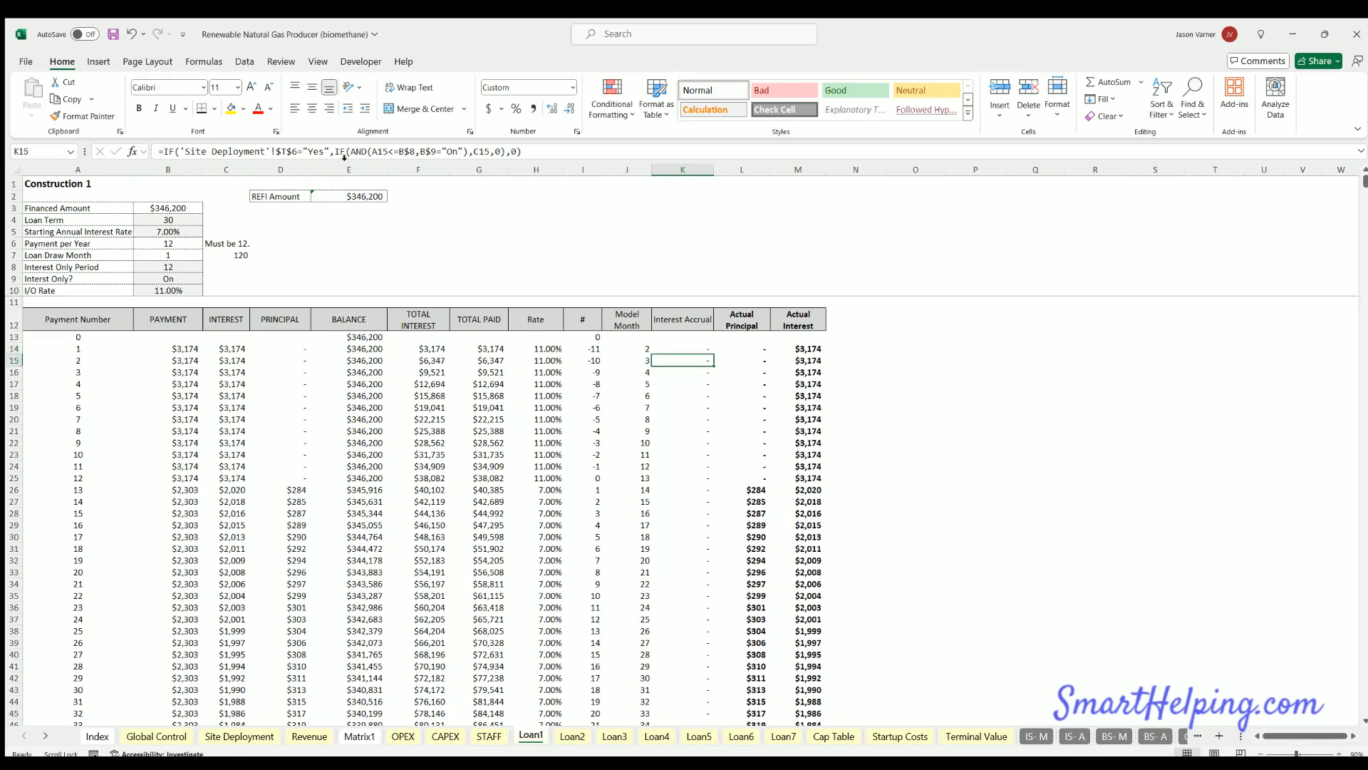
left_click(683, 346)
left_click(686, 356)
left_click(688, 381)
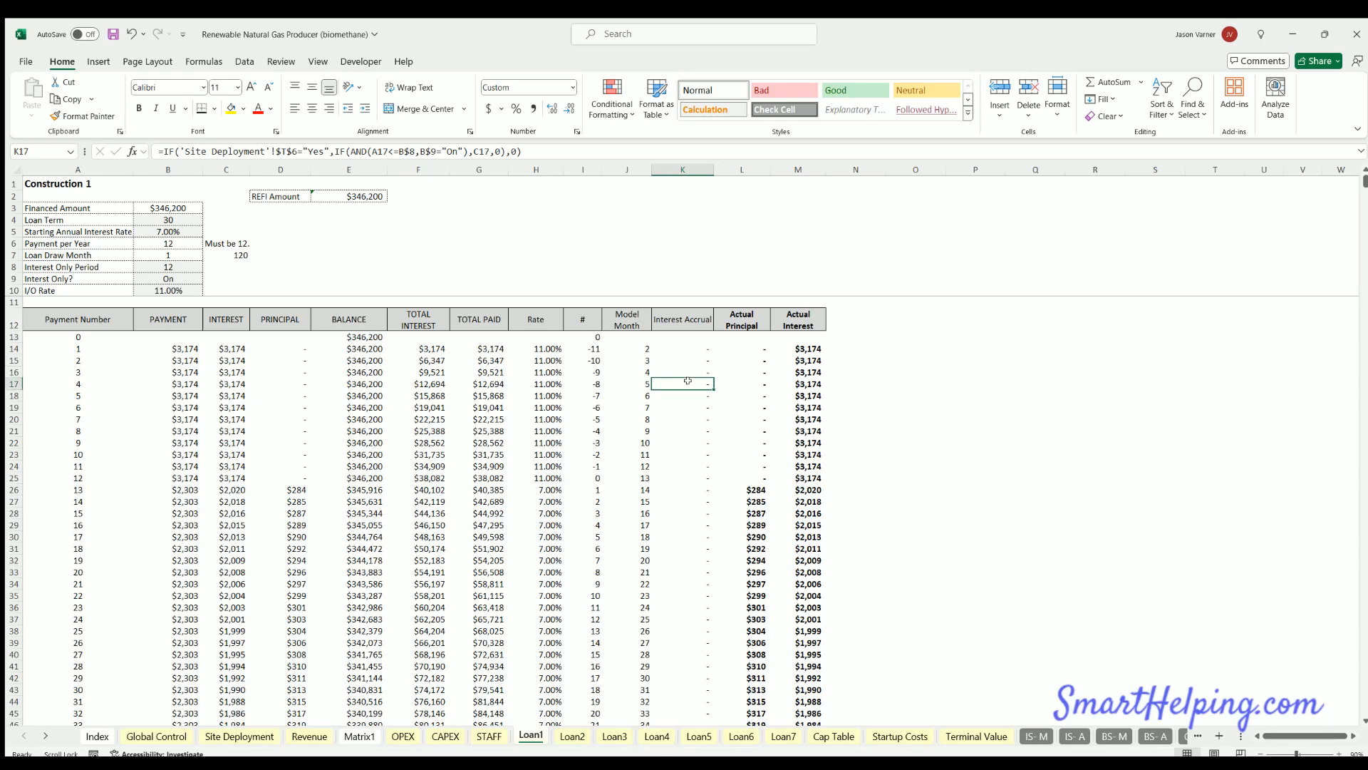
left_click(691, 345)
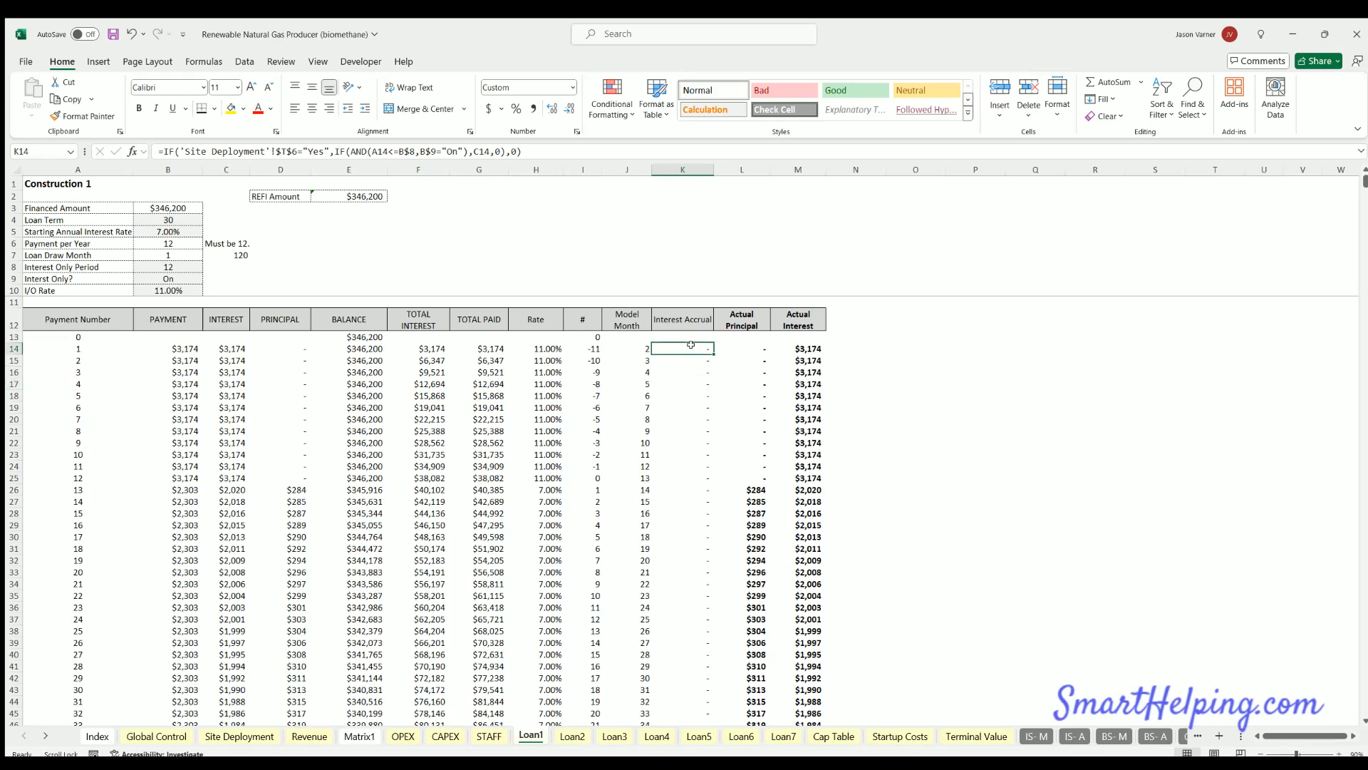
left_click(806, 347)
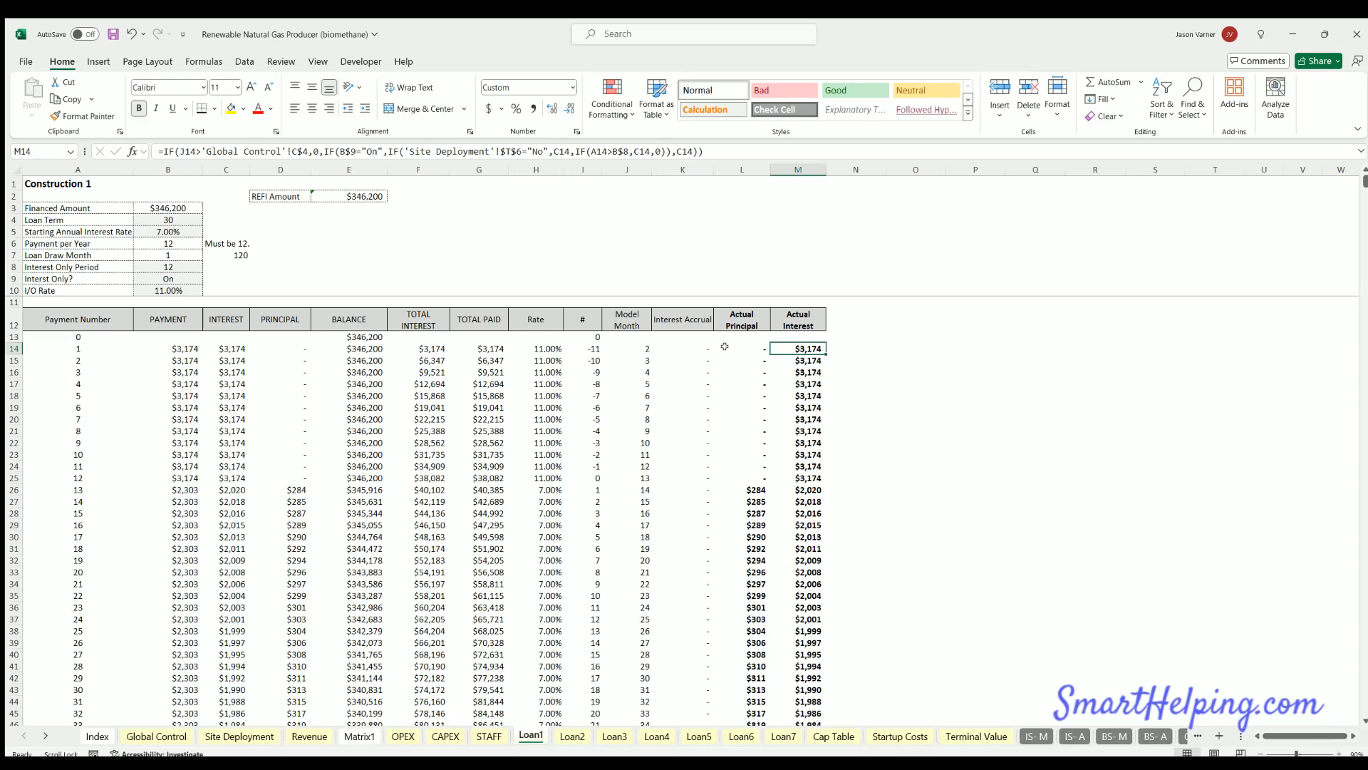
left_click(224, 348)
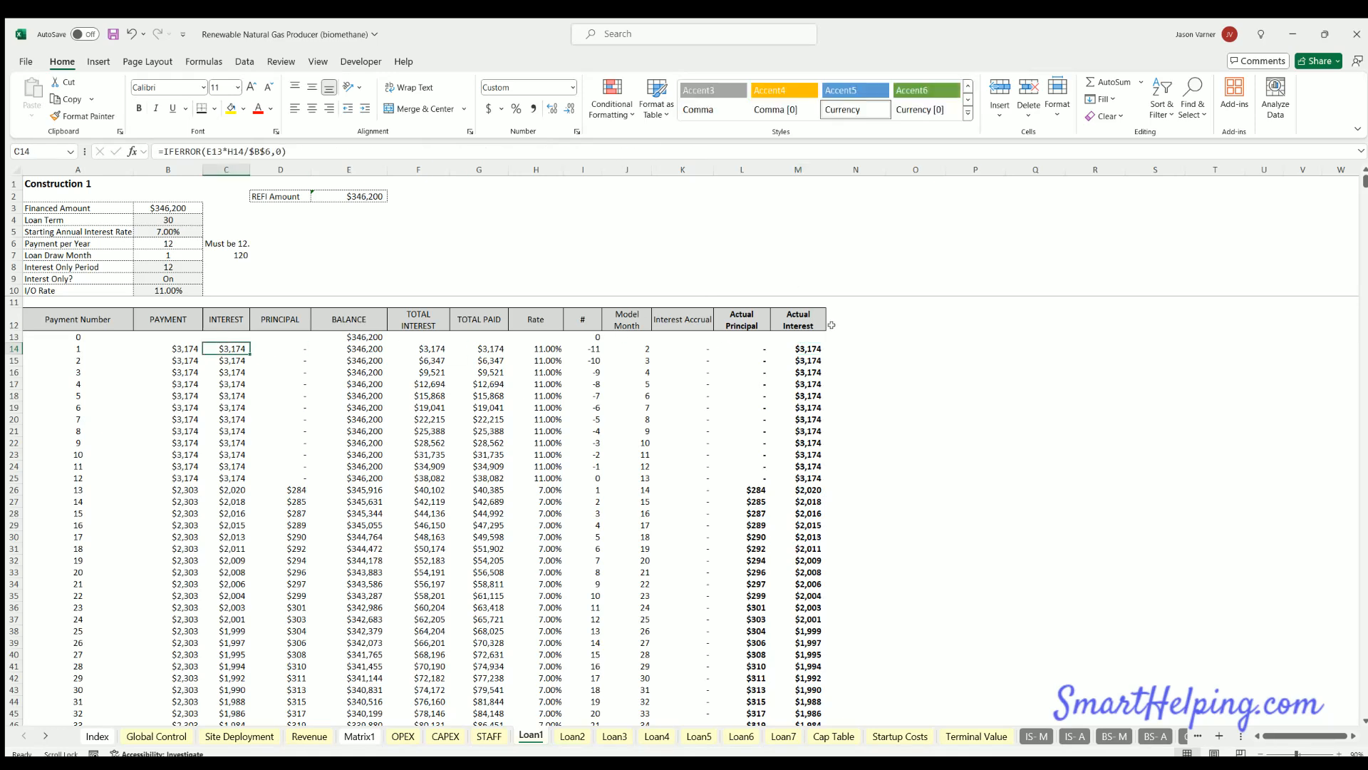
left_click(807, 344)
left_click(362, 347)
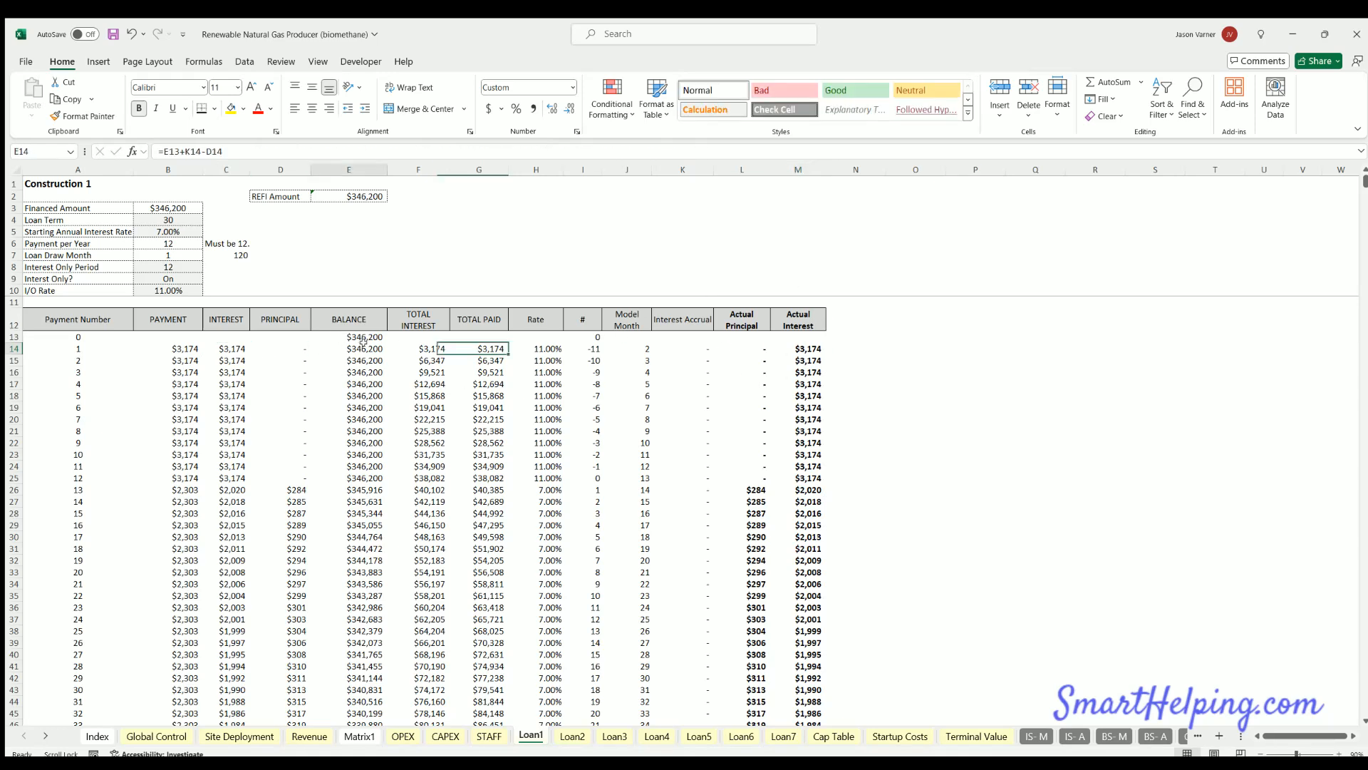
left_click(362, 359)
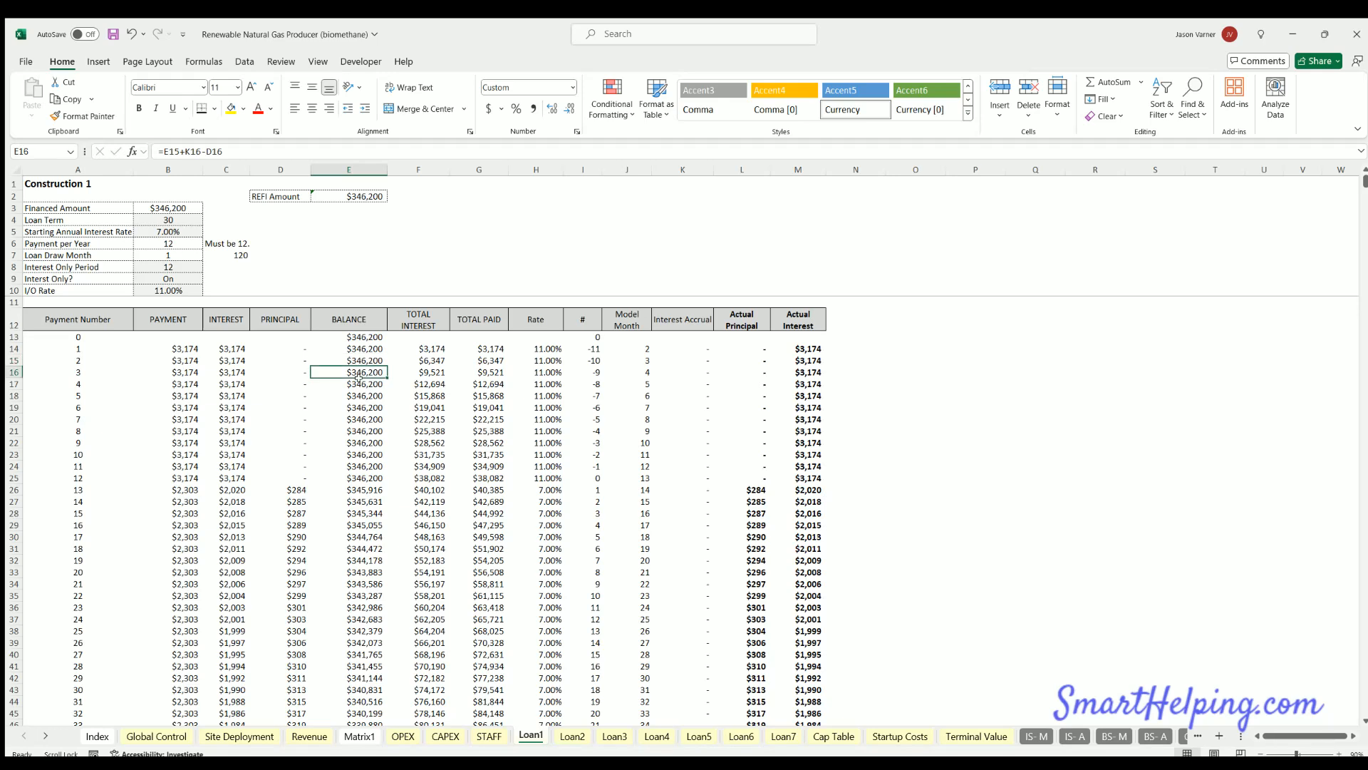
- Check Loan1's balances for payments 0 to 12 and the first actual interest payments alongside the Site Deployment financing inputs
left_click_drag(360, 336, 354, 475)
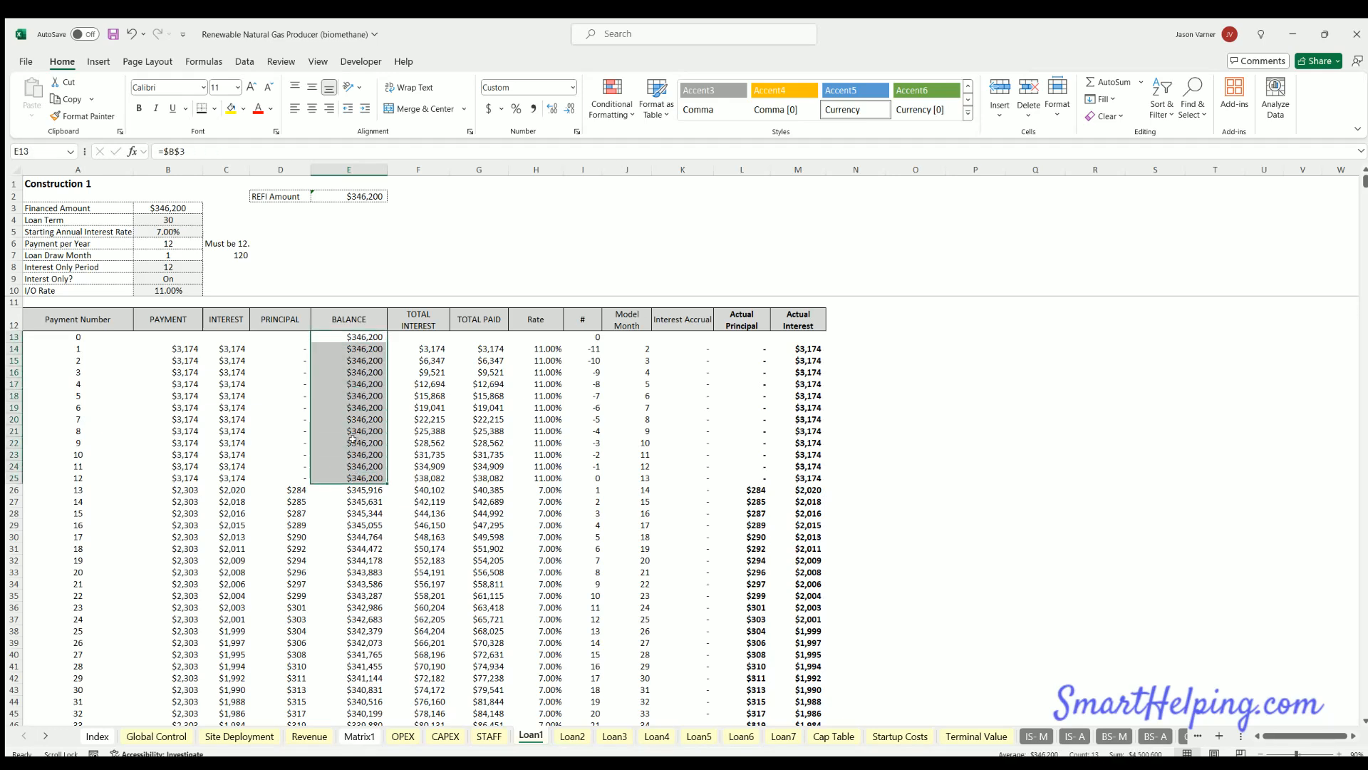
left_click(217, 410)
left_click_drag(799, 348, 799, 430)
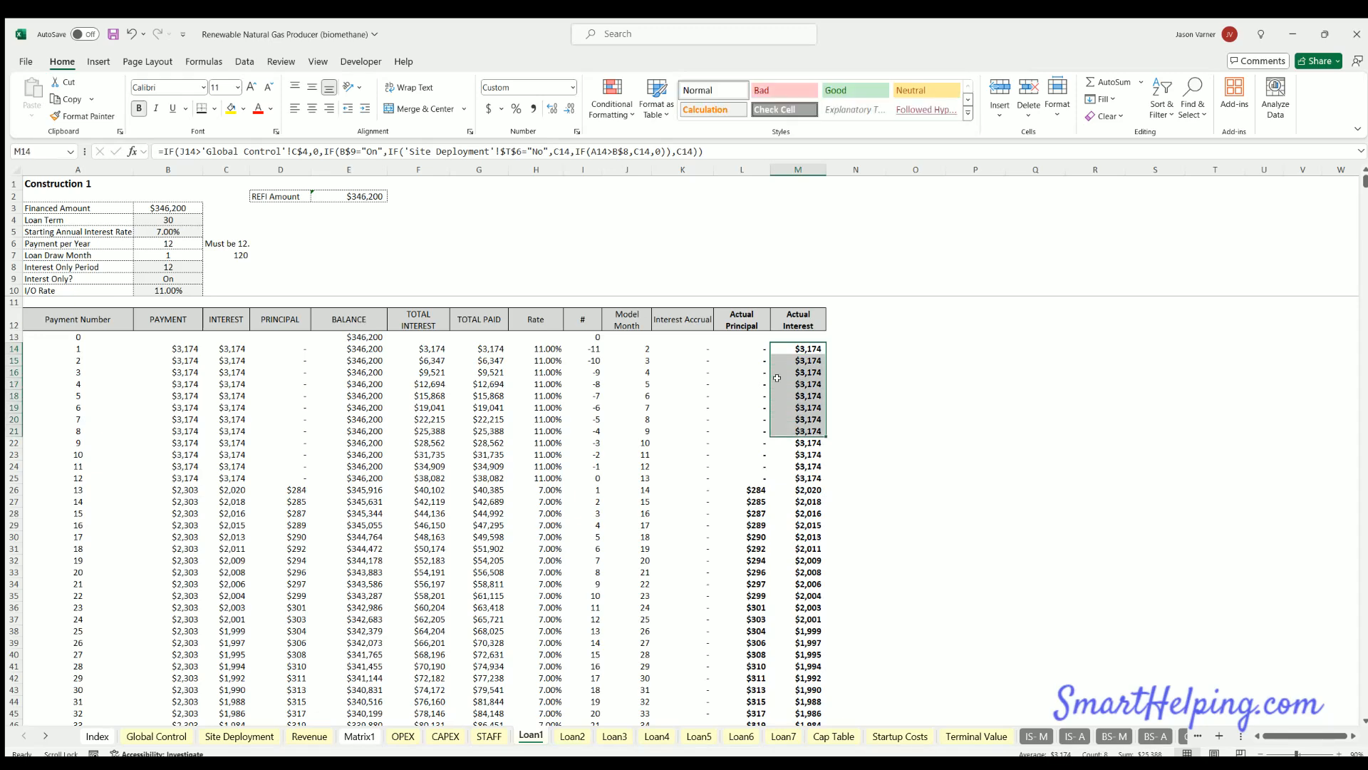
left_click(239, 736)
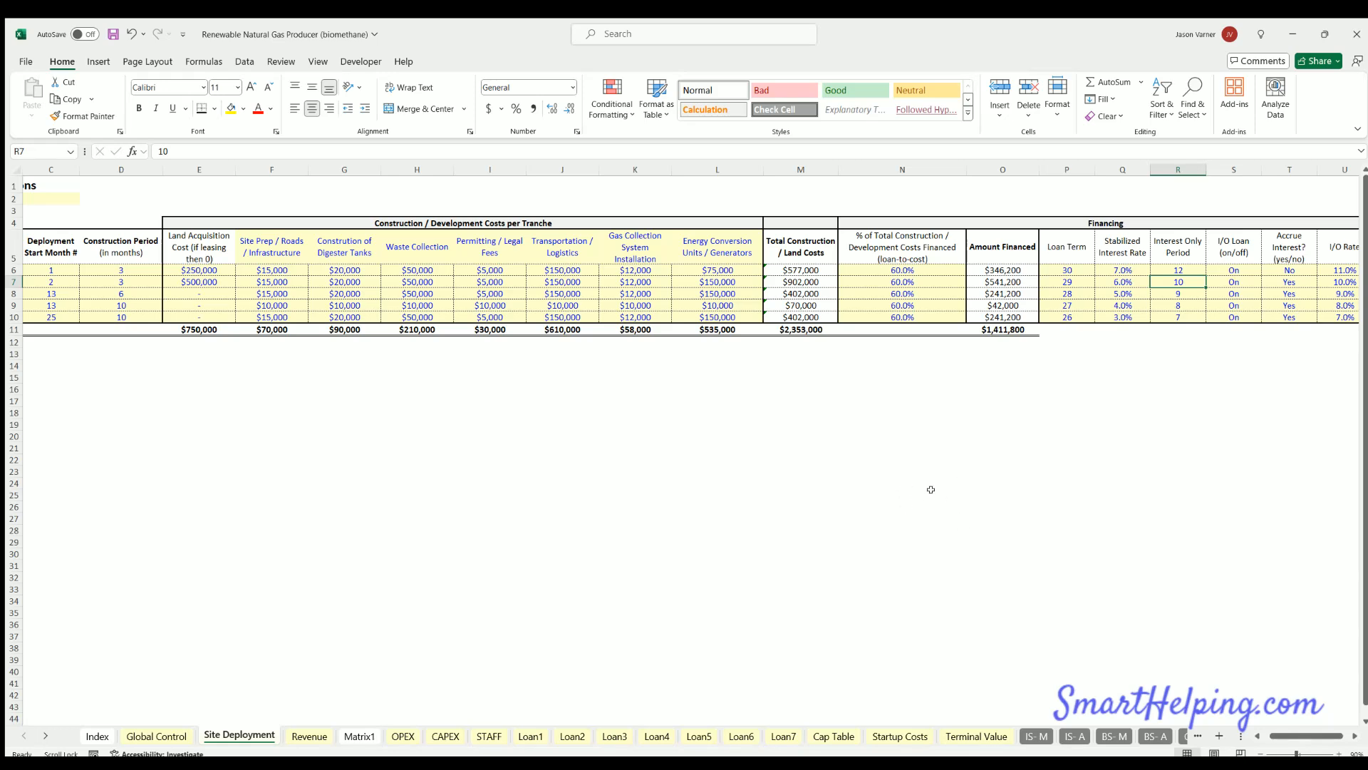
left_click(852, 472)
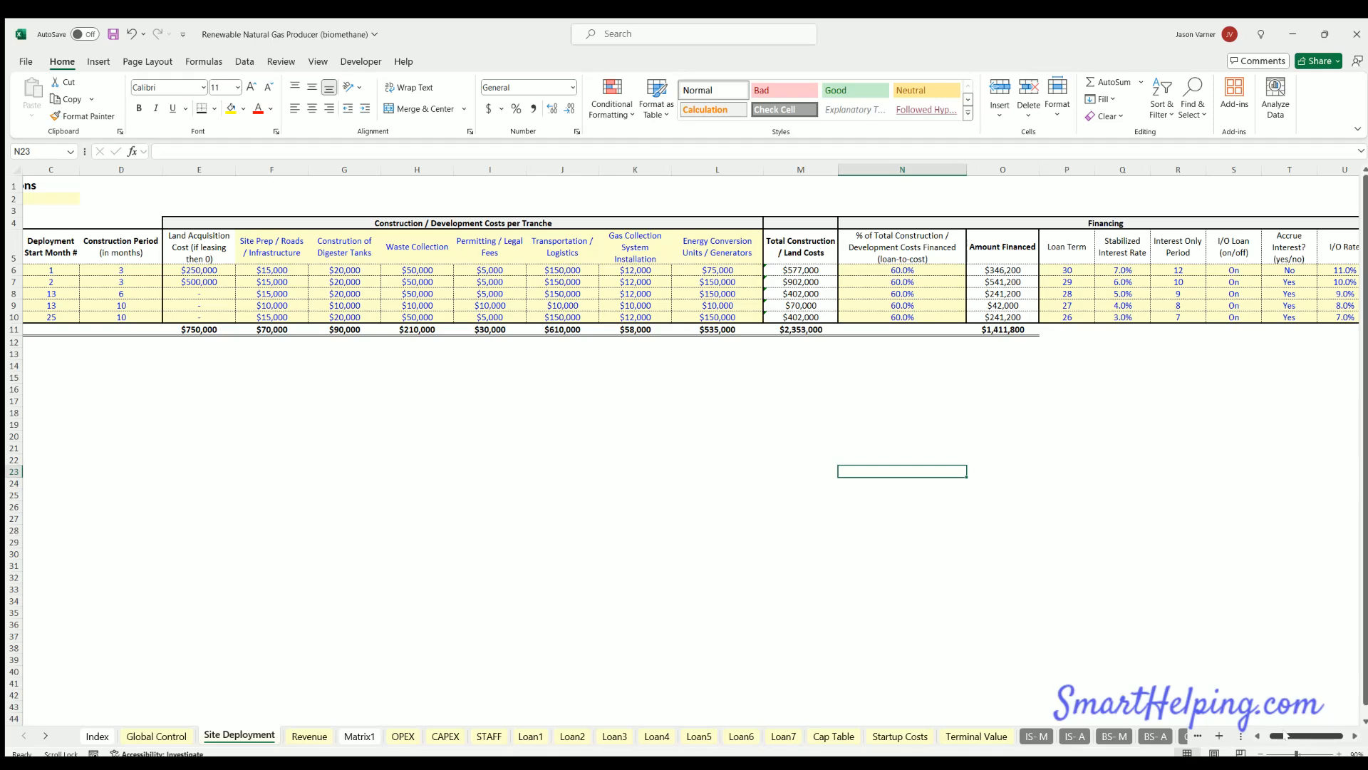
scroll(1287, 735, "right", 2)
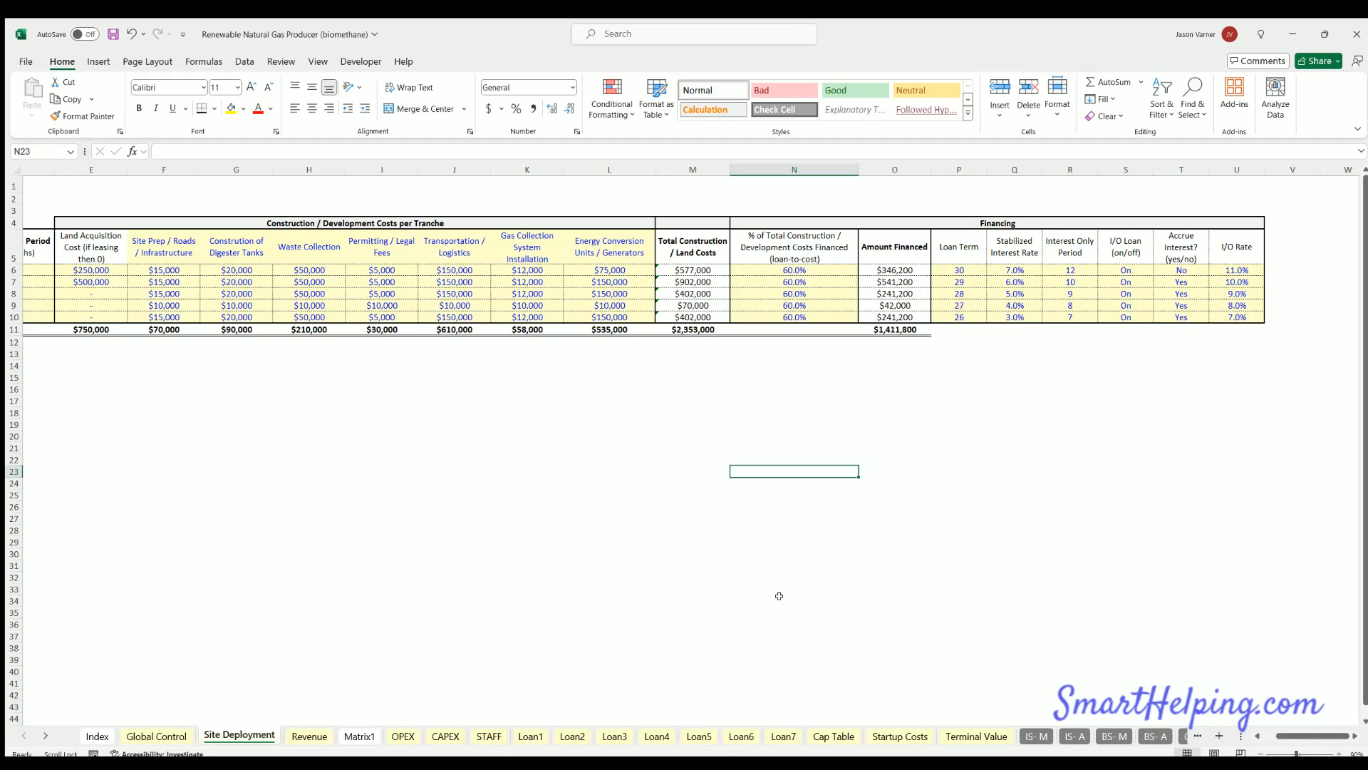
left_click(532, 736)
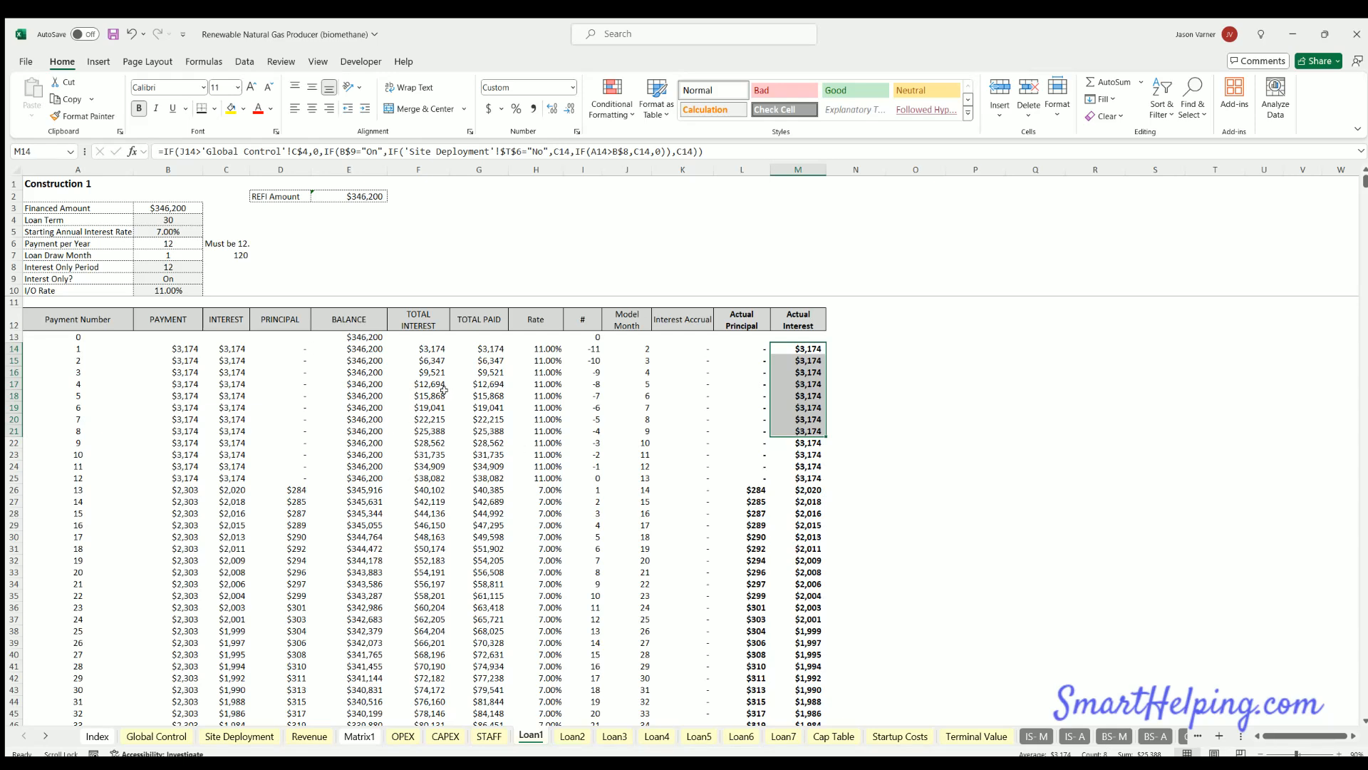
left_click(800, 345)
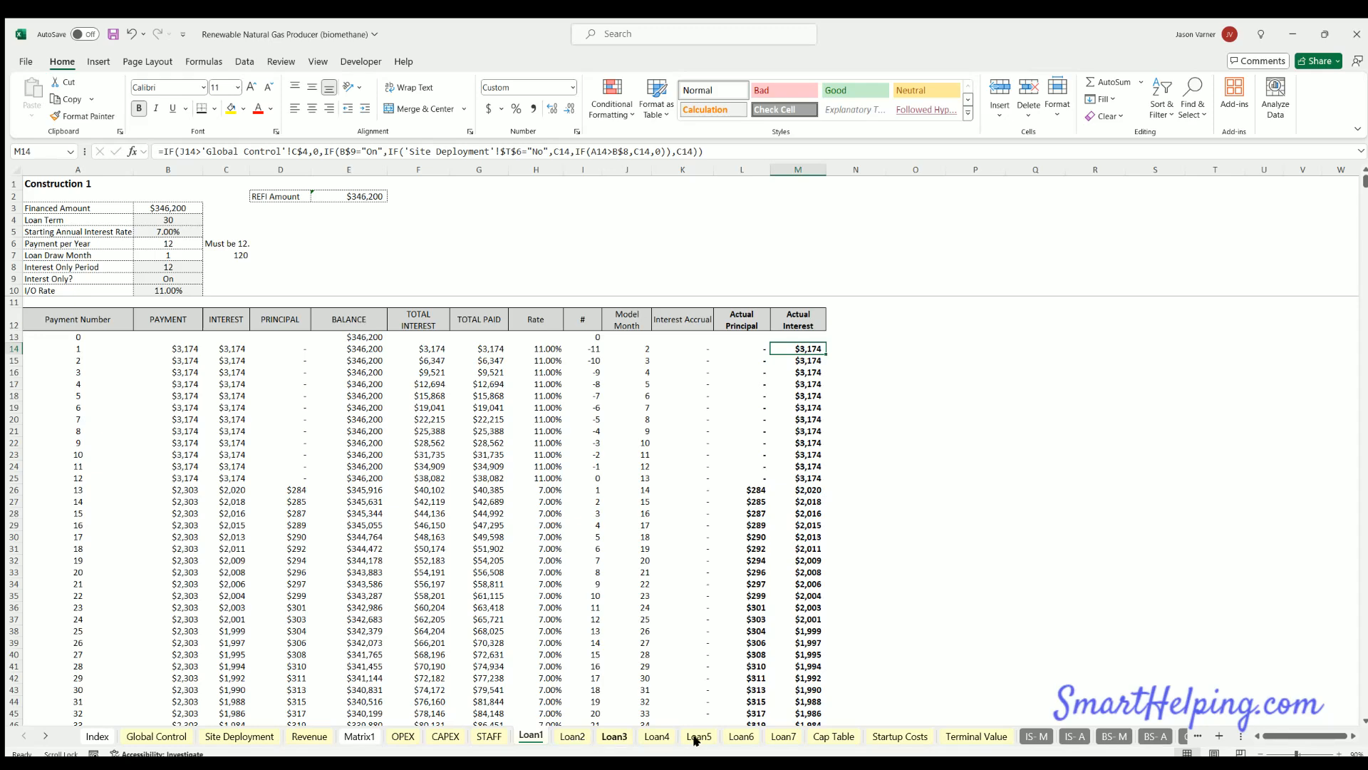
- Review the Accrue Interest and I/O Loan settings of all five sites on the Site Deployment sheet
left_click(240, 736)
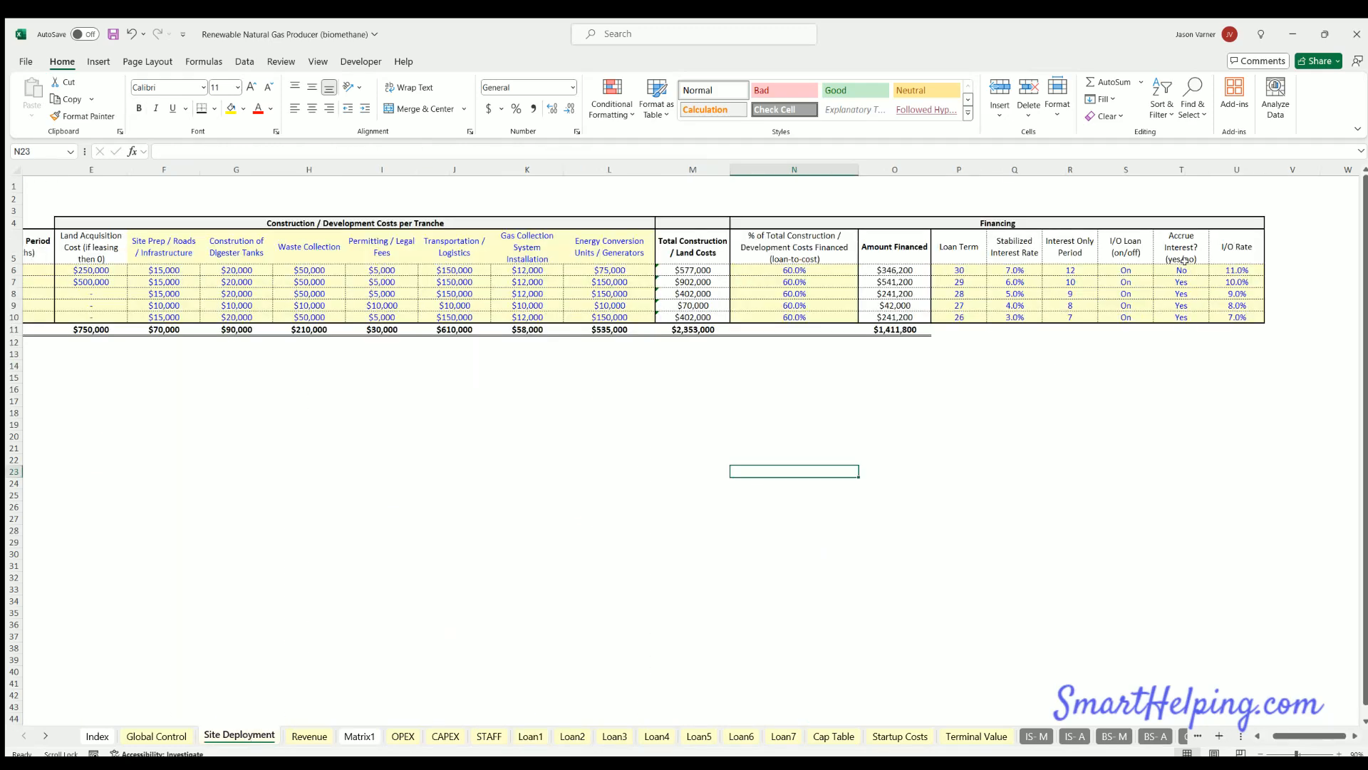
left_click_drag(1182, 270, 1186, 312)
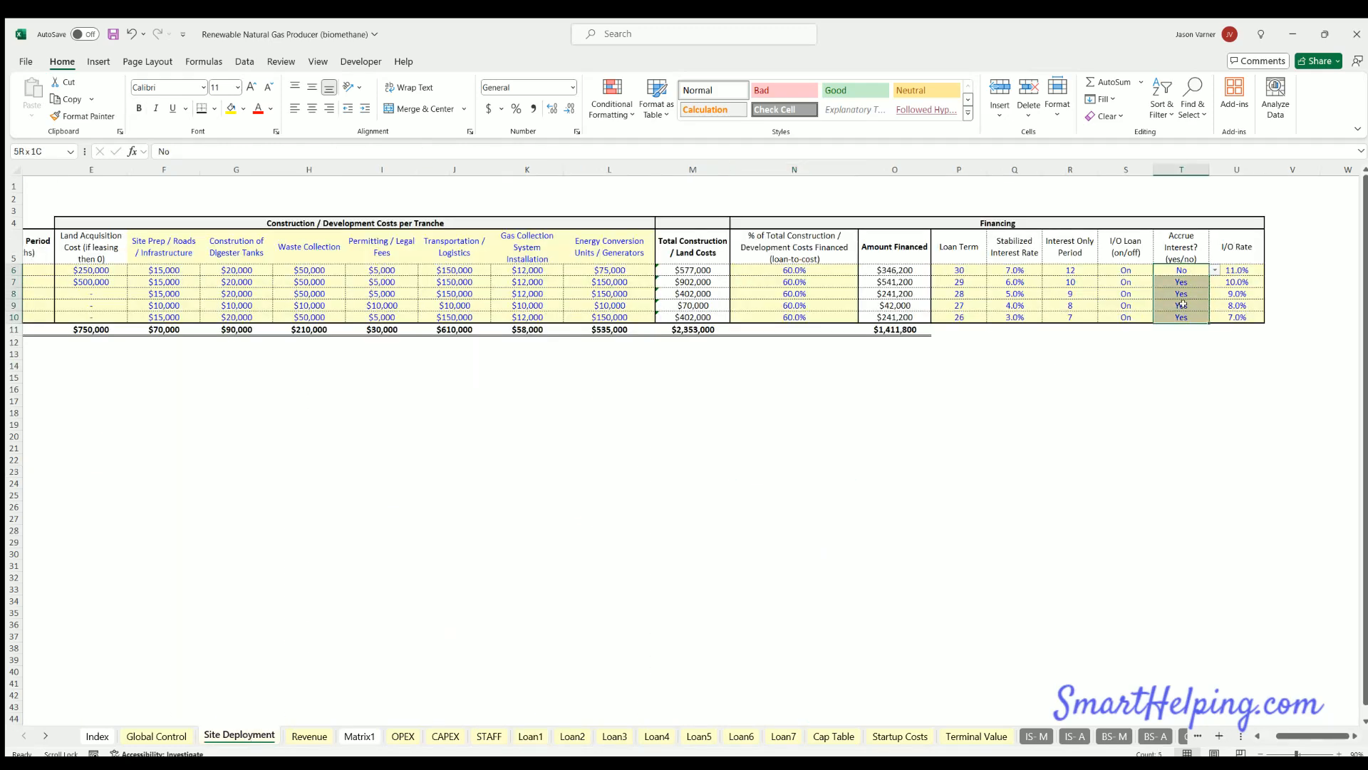
left_click(1112, 244)
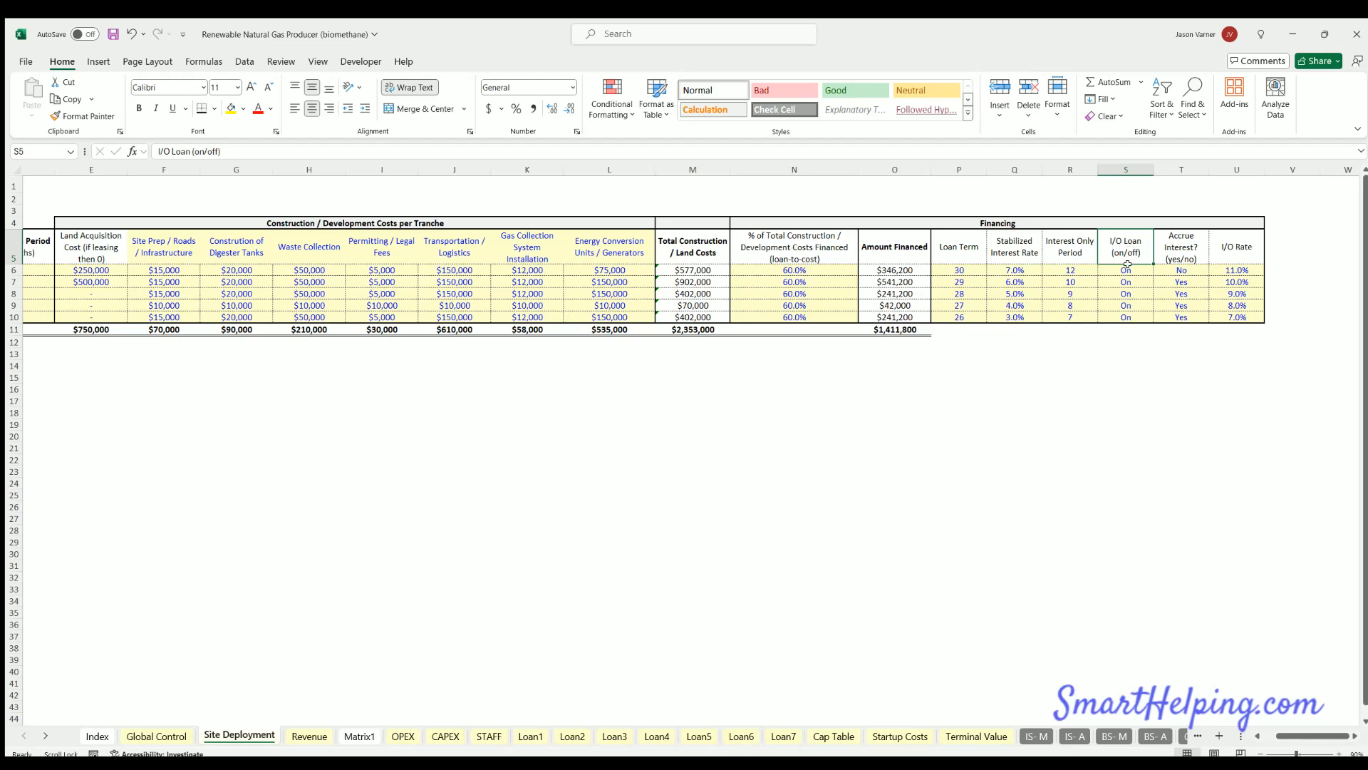
key("Down")
key("Down")
key("Down")
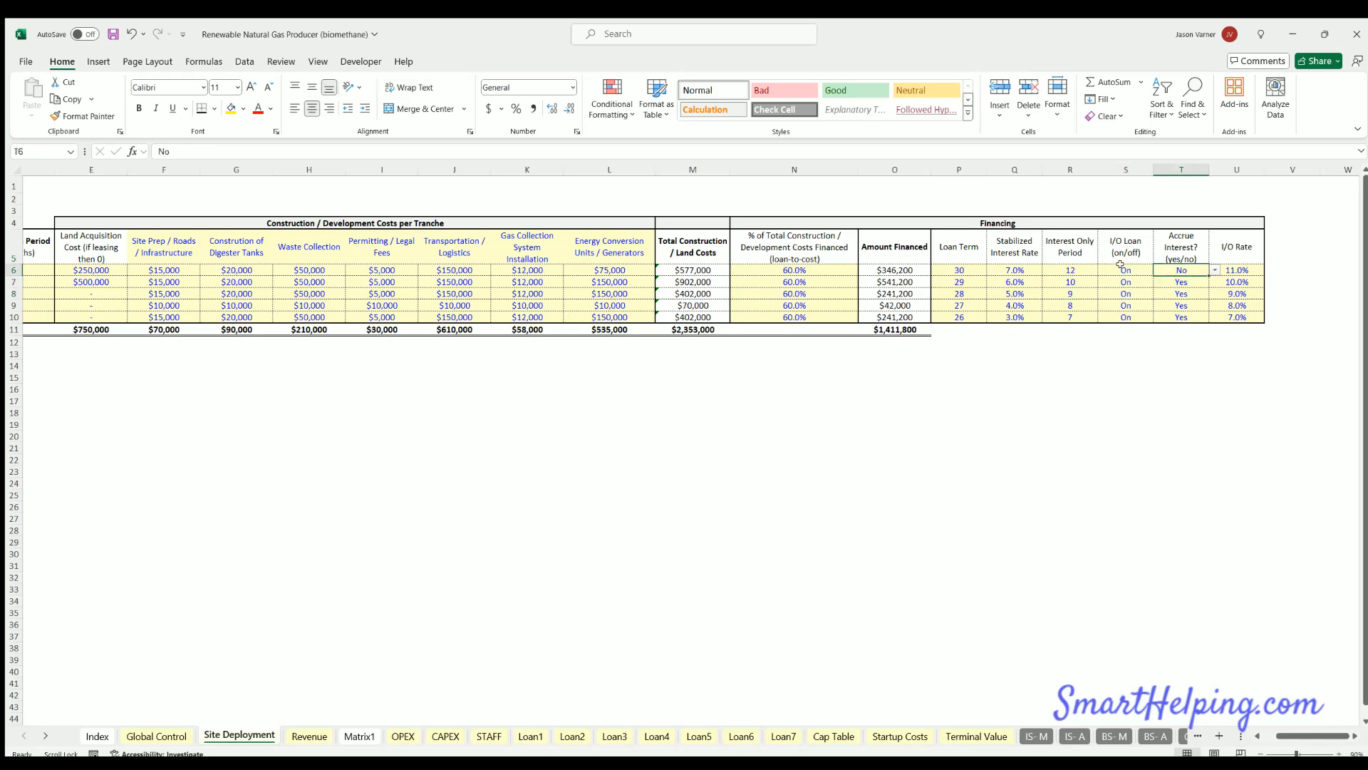
left_click(1122, 281)
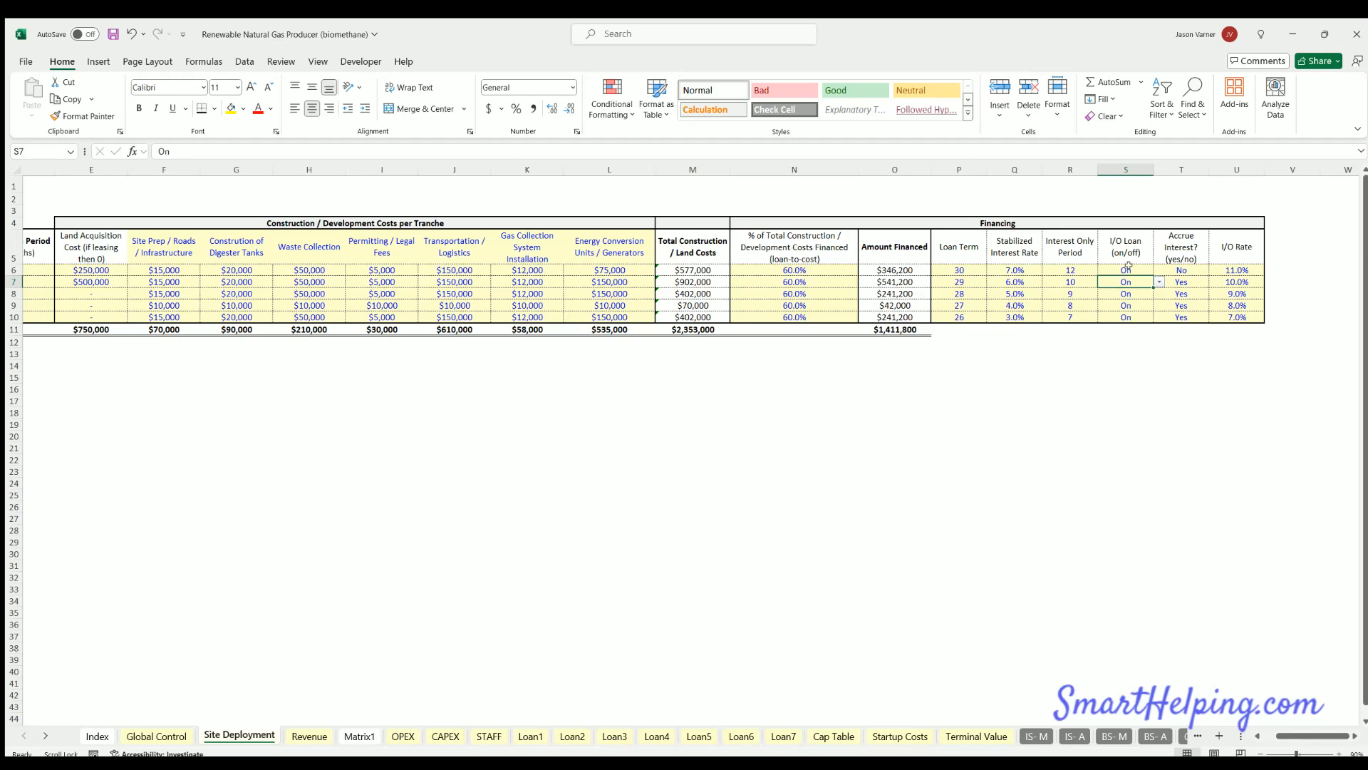
left_click(1116, 251)
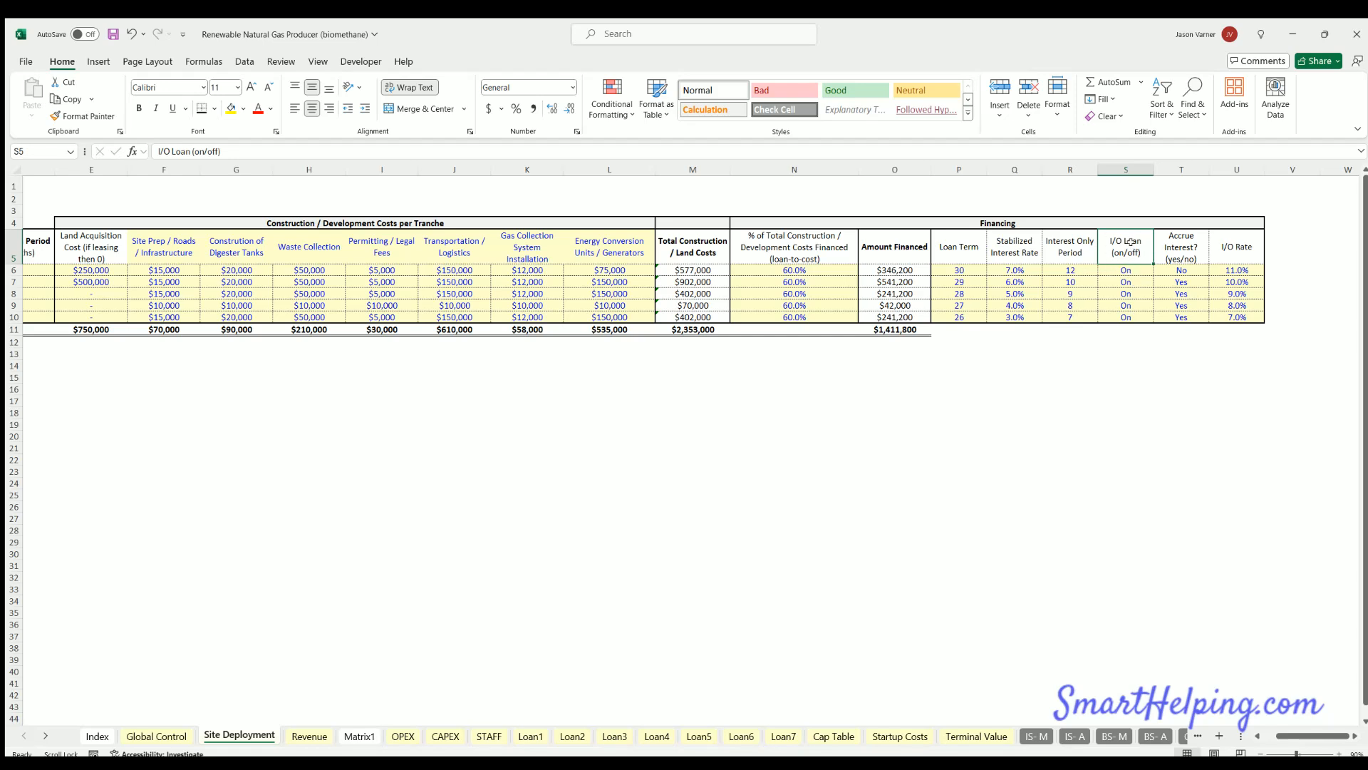
left_click_drag(1131, 242, 1124, 316)
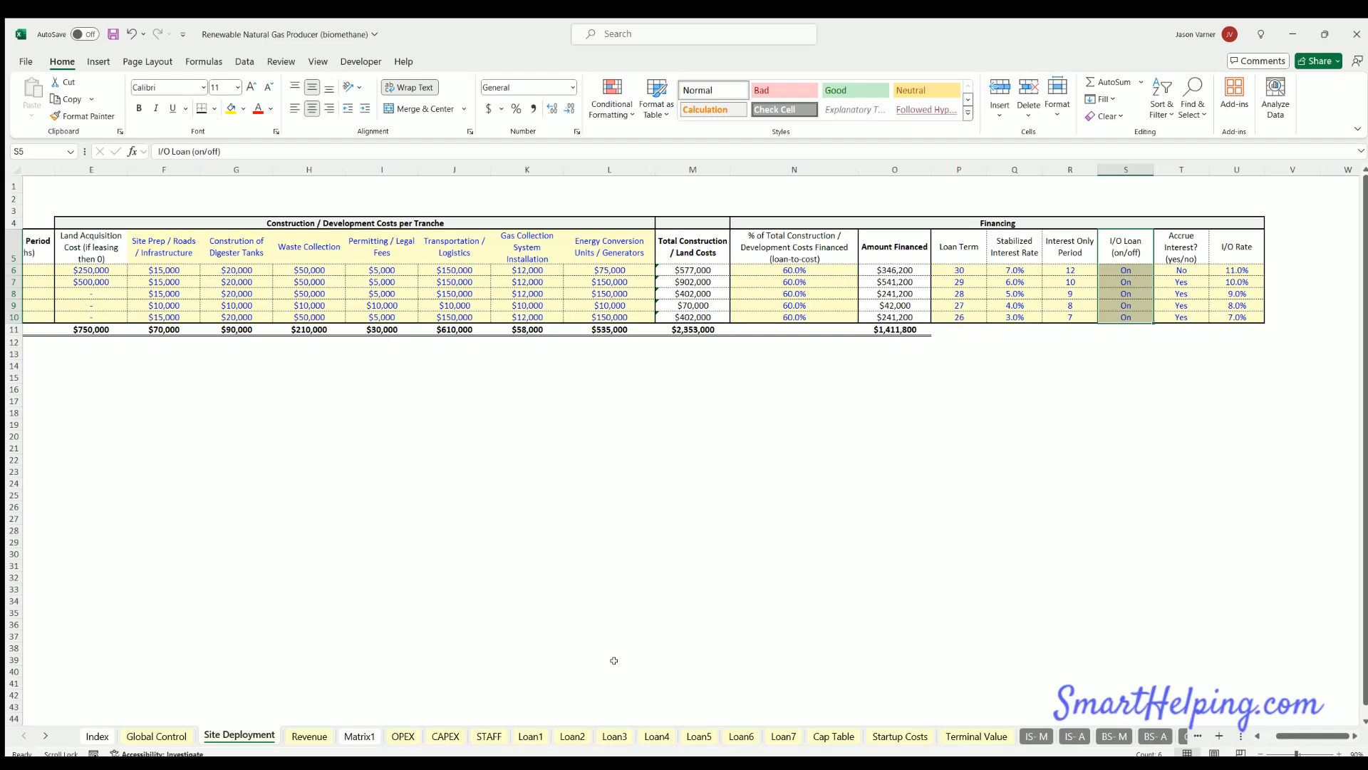
left_click_drag(614, 661, 914, 651)
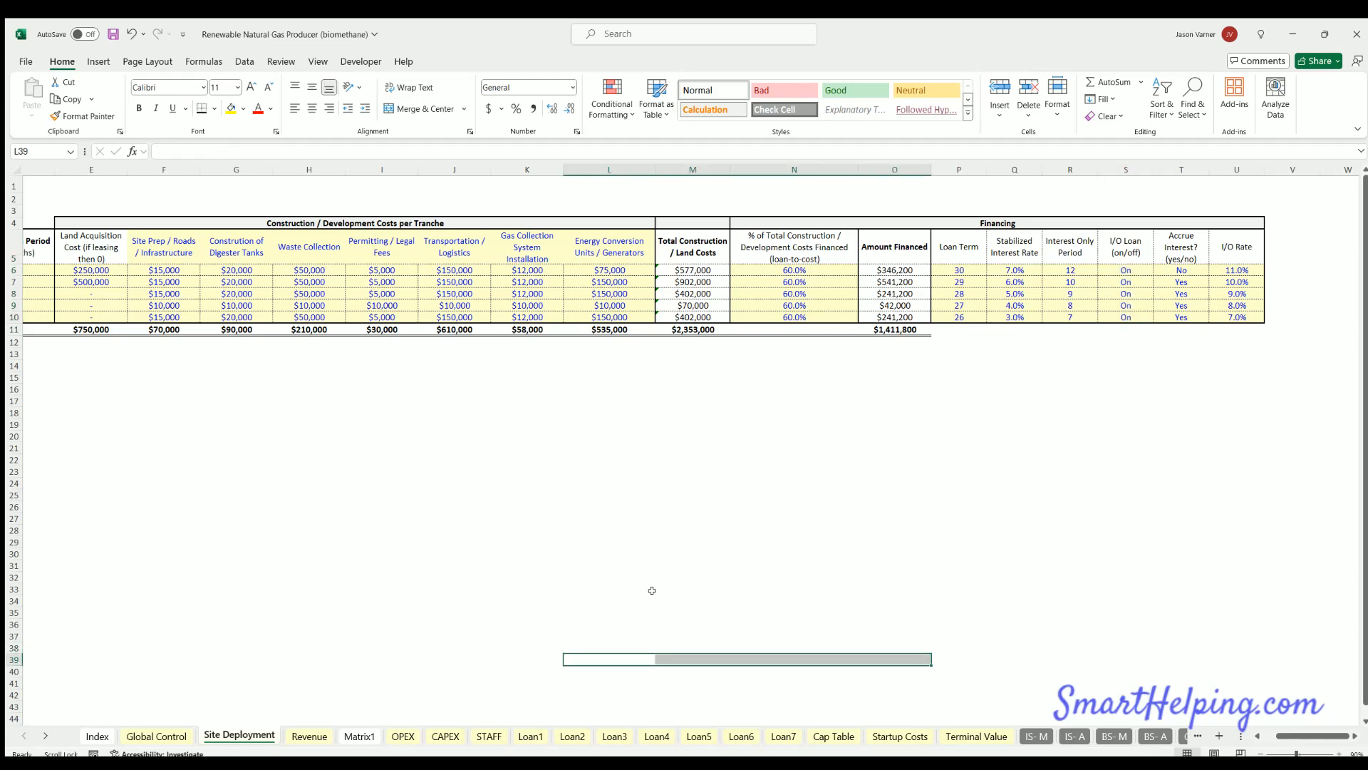
left_click_drag(650, 597, 821, 599)
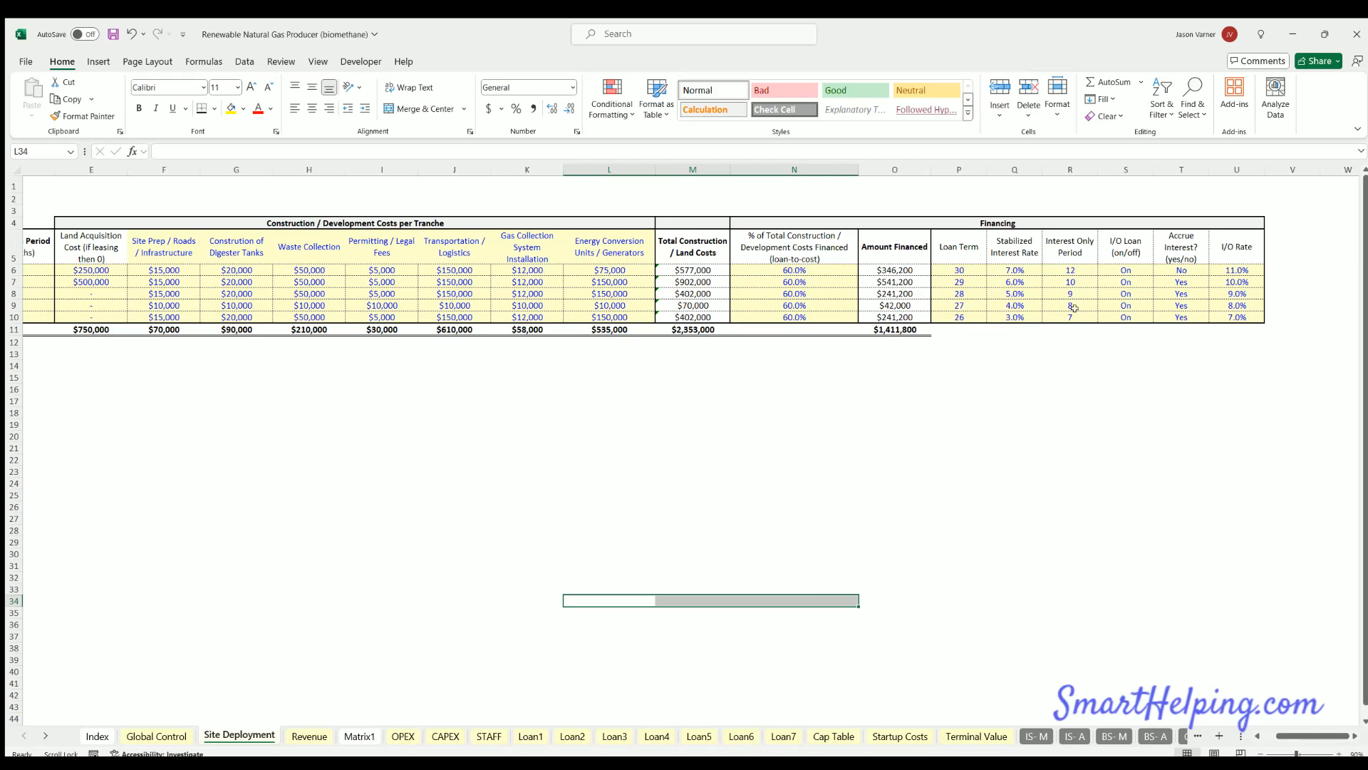
- Review the sites' loan terms, stabilized interest rates, financed cost percentages and Accrue Interest choices on the Site Deployment sheet
left_click(1126, 269)
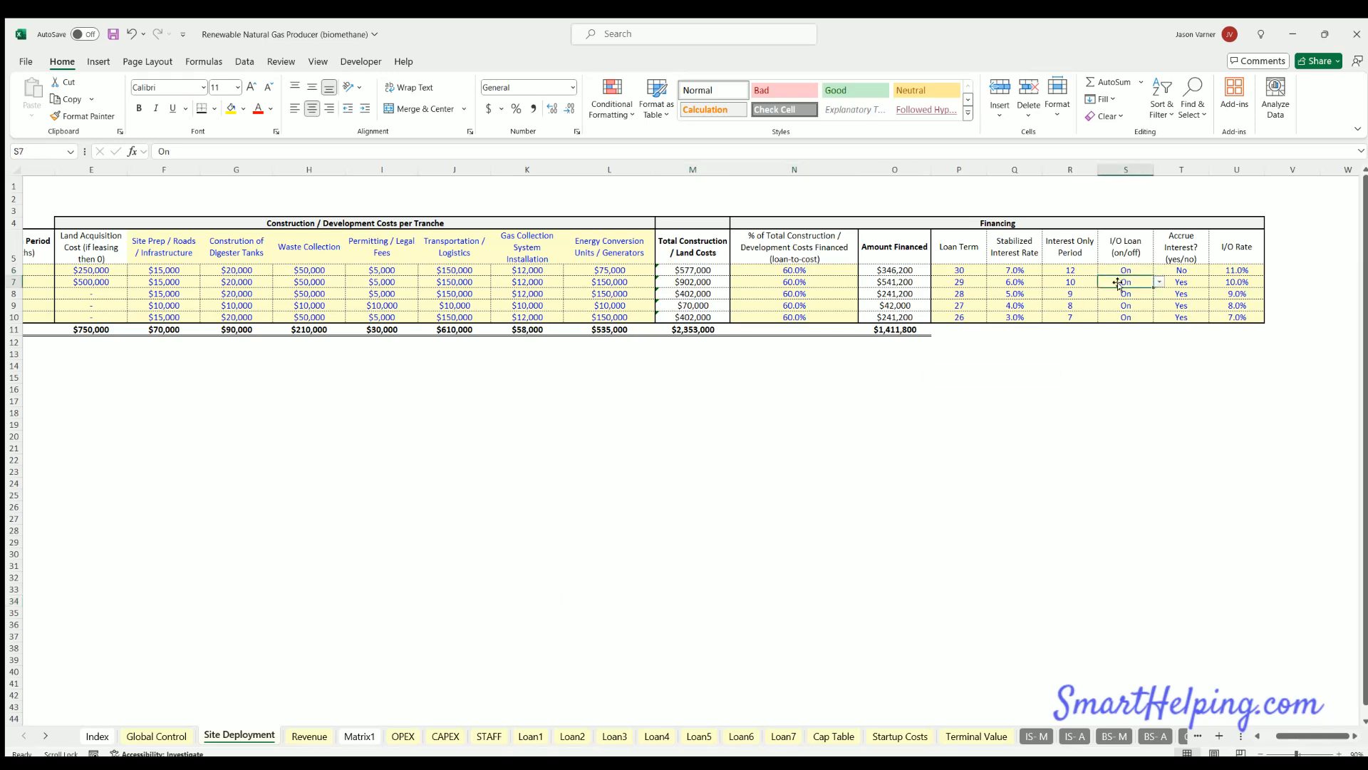
left_click_drag(953, 269, 1016, 312)
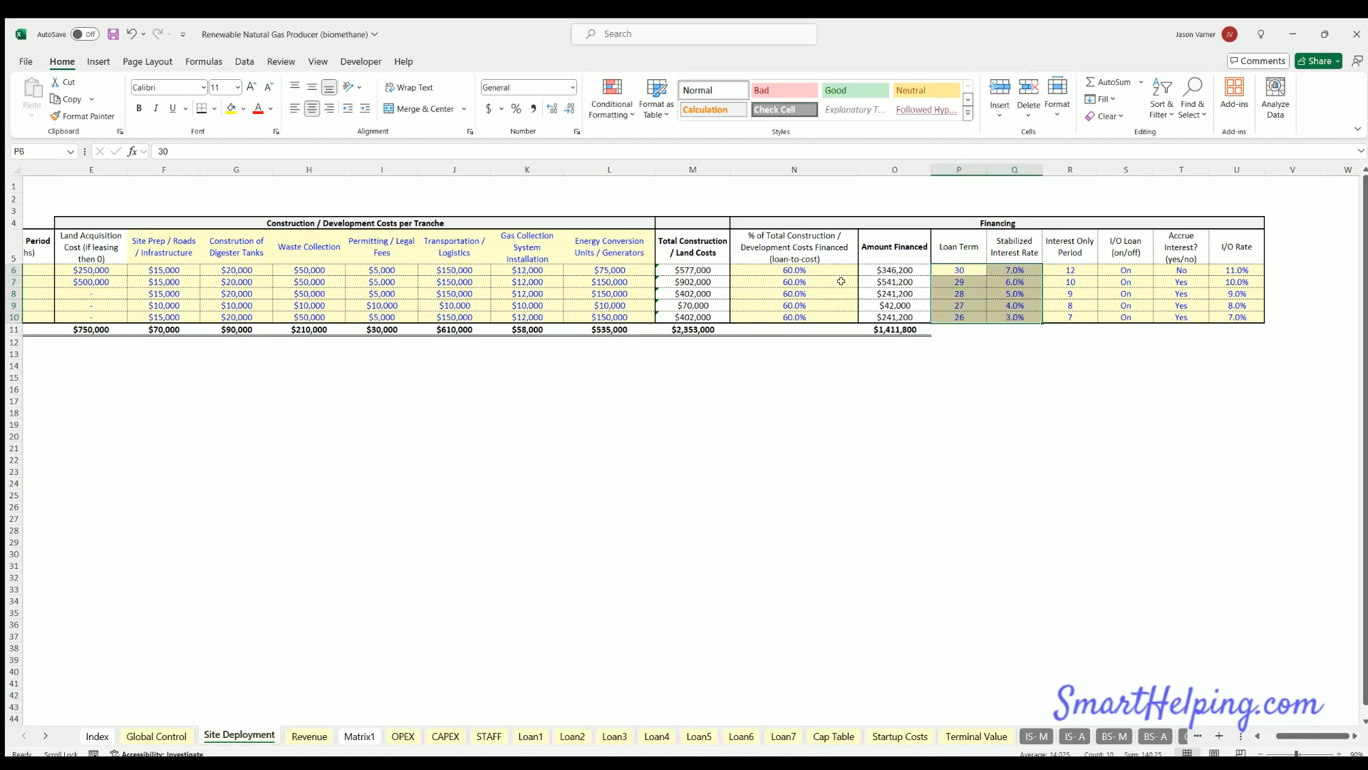
left_click(796, 268)
left_click(789, 281)
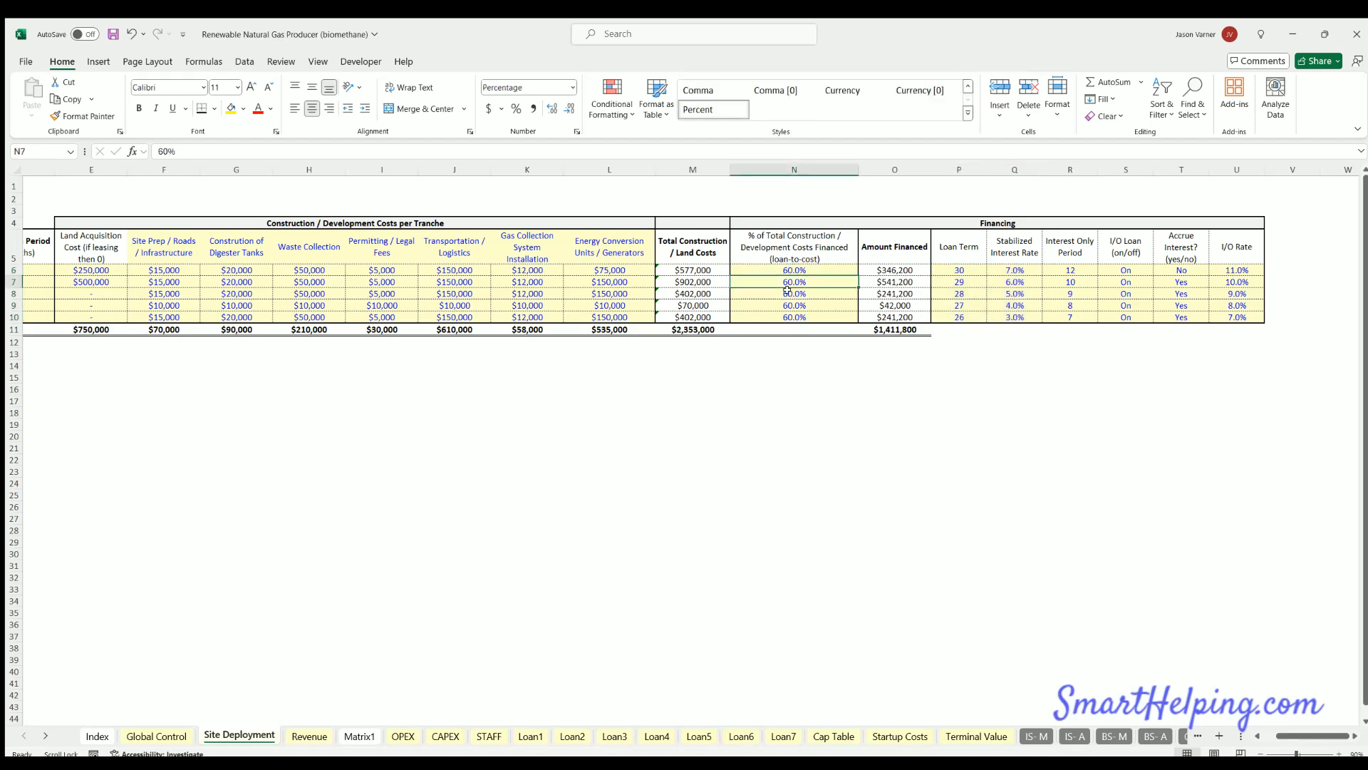
left_click(789, 293)
left_click(794, 269)
left_click(795, 285)
left_click(795, 295)
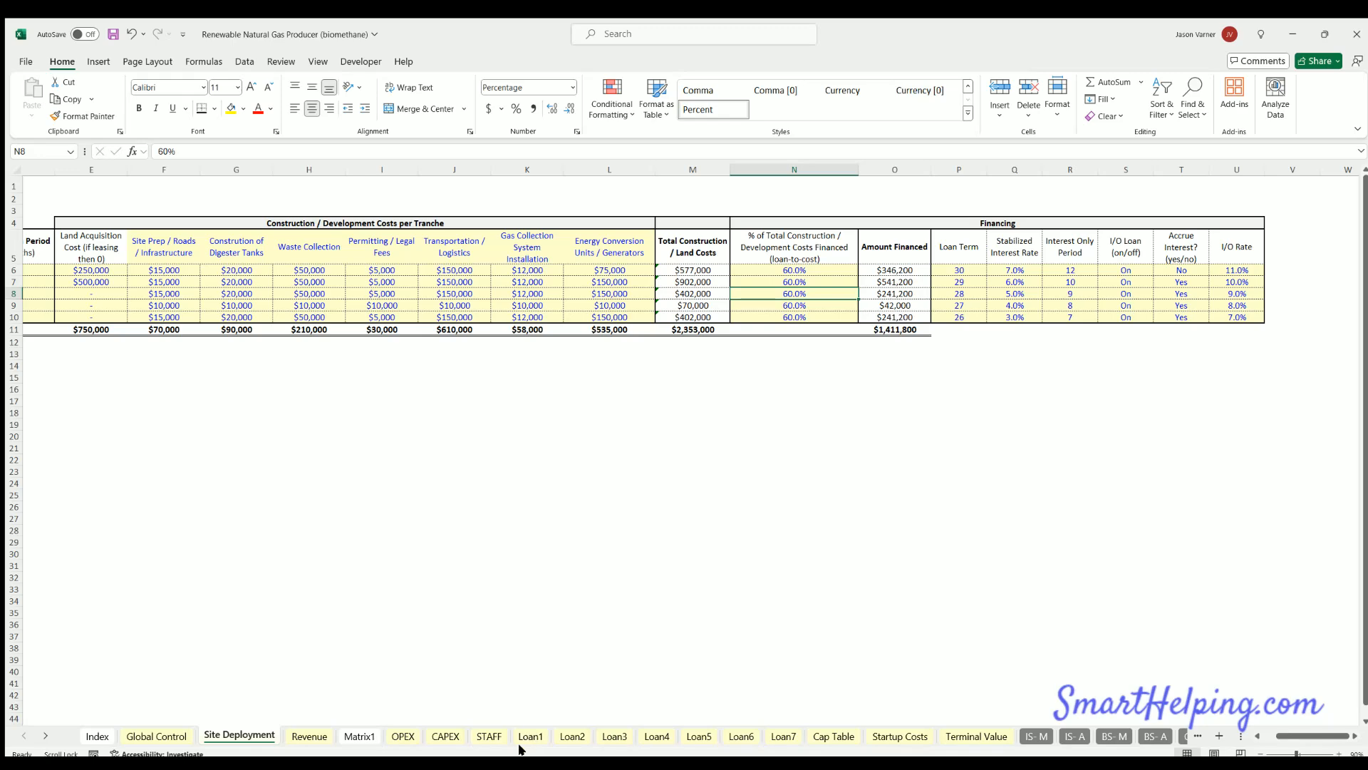
left_click(1184, 269)
left_click(1178, 302, "shift")
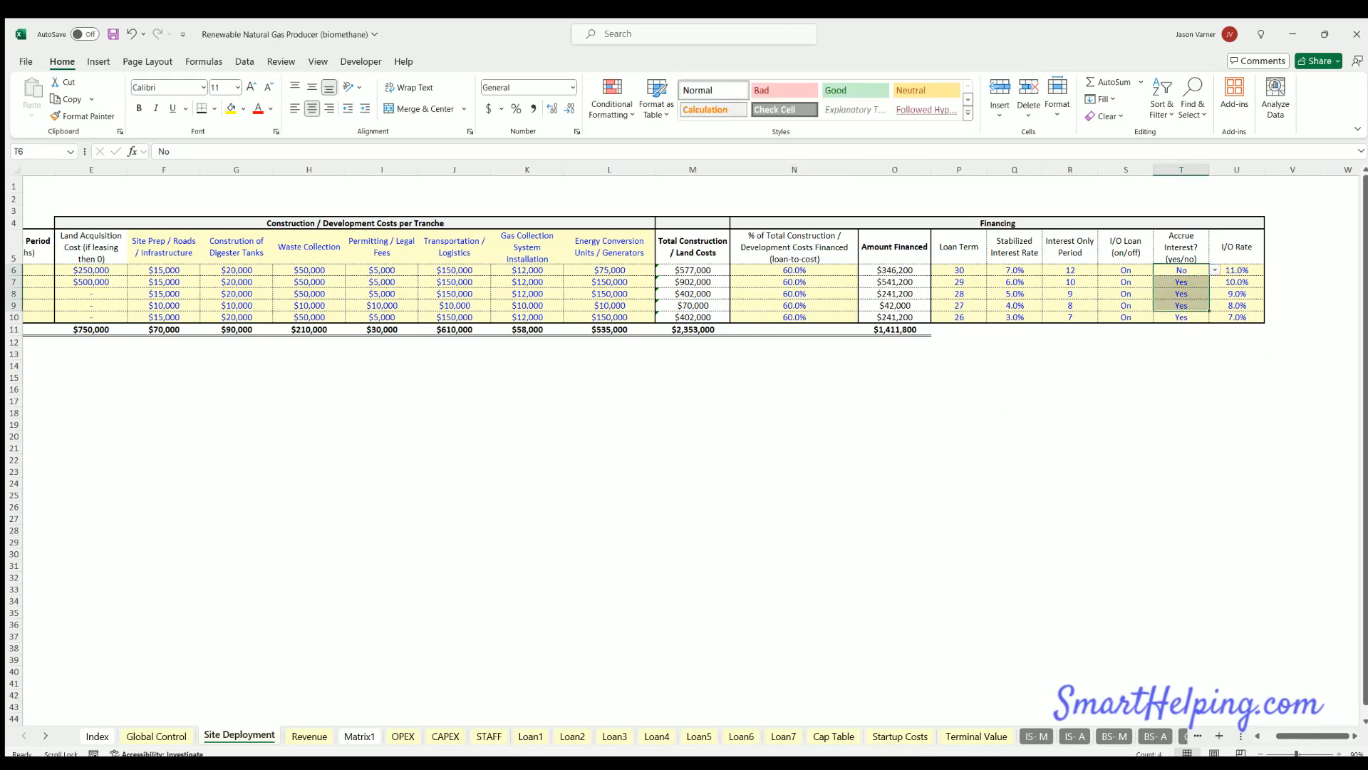
- Inspect Loan1's payment, interest and balance formulas and the loan inputs in B3:B10 that feed them
left_click(534, 737)
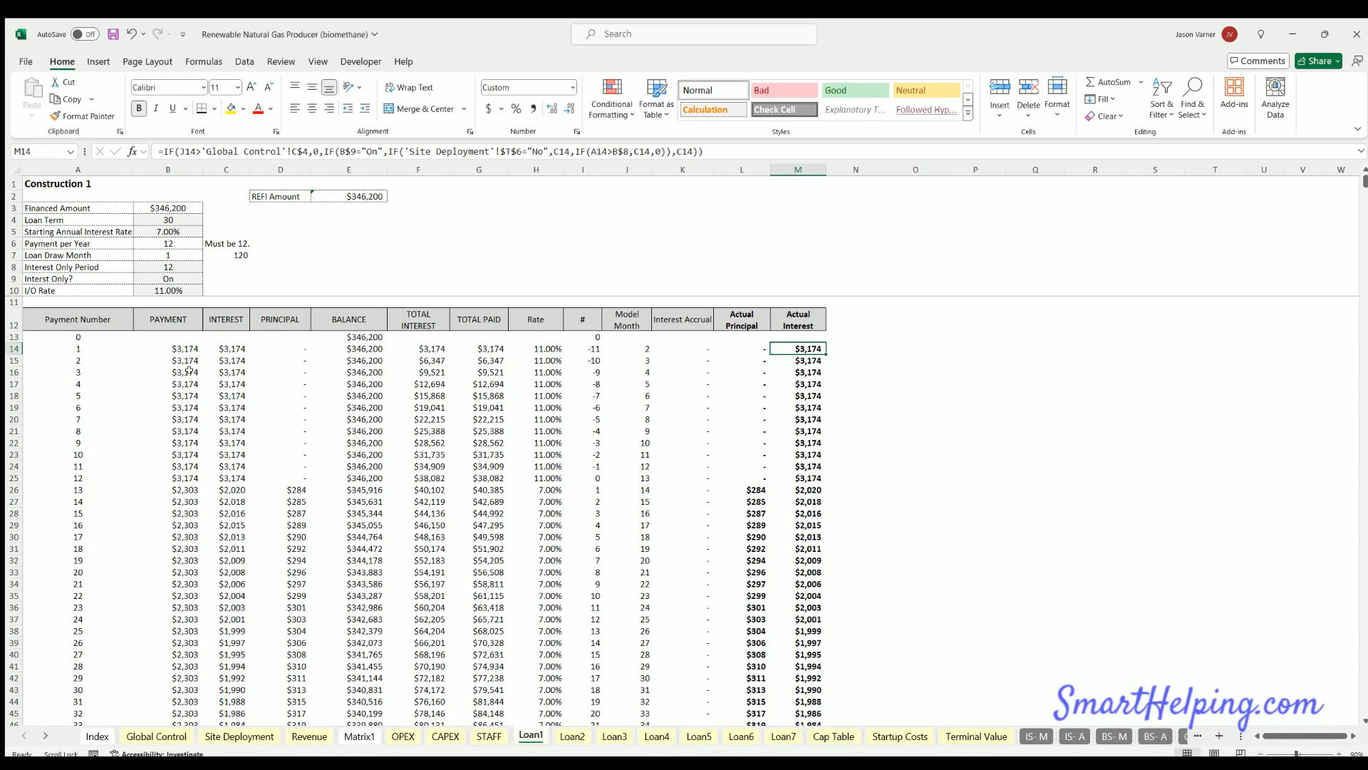
left_click_drag(47, 166, 791, 218)
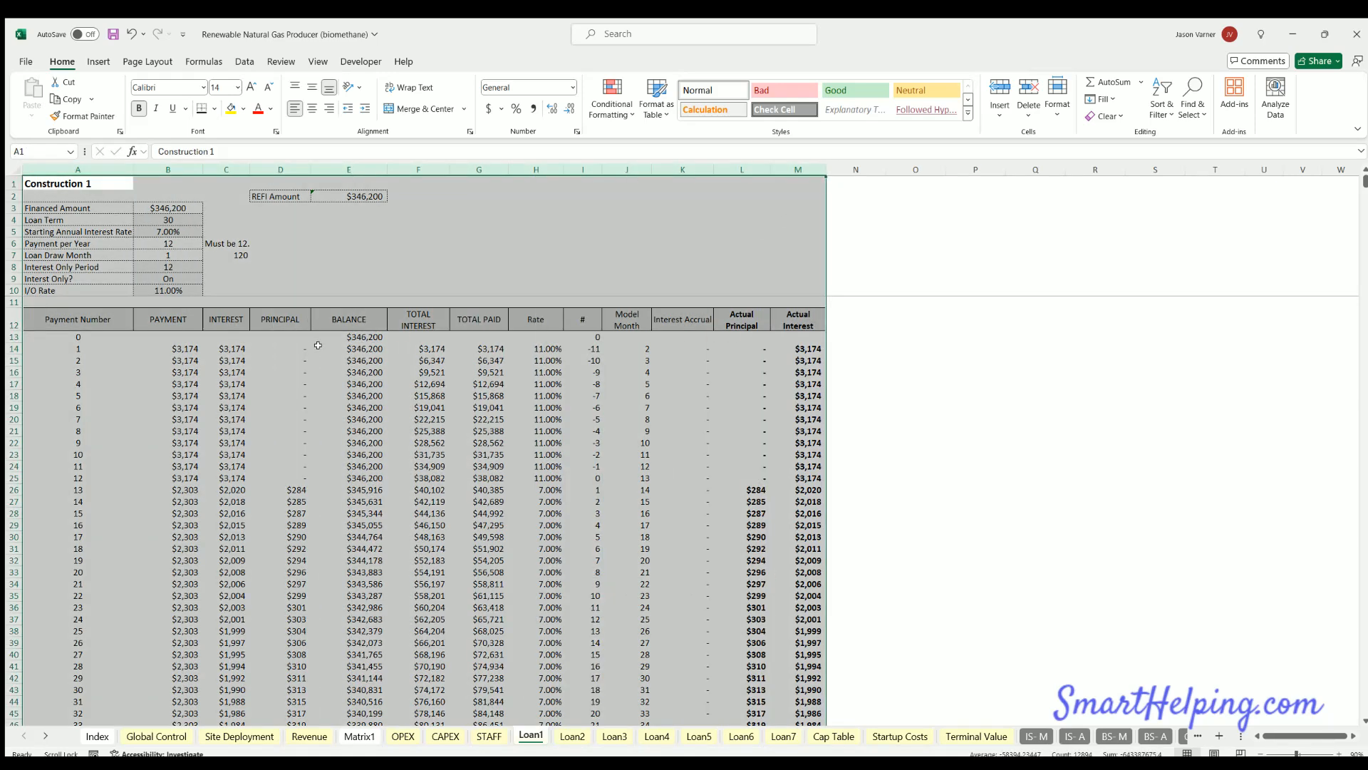
left_click(364, 335)
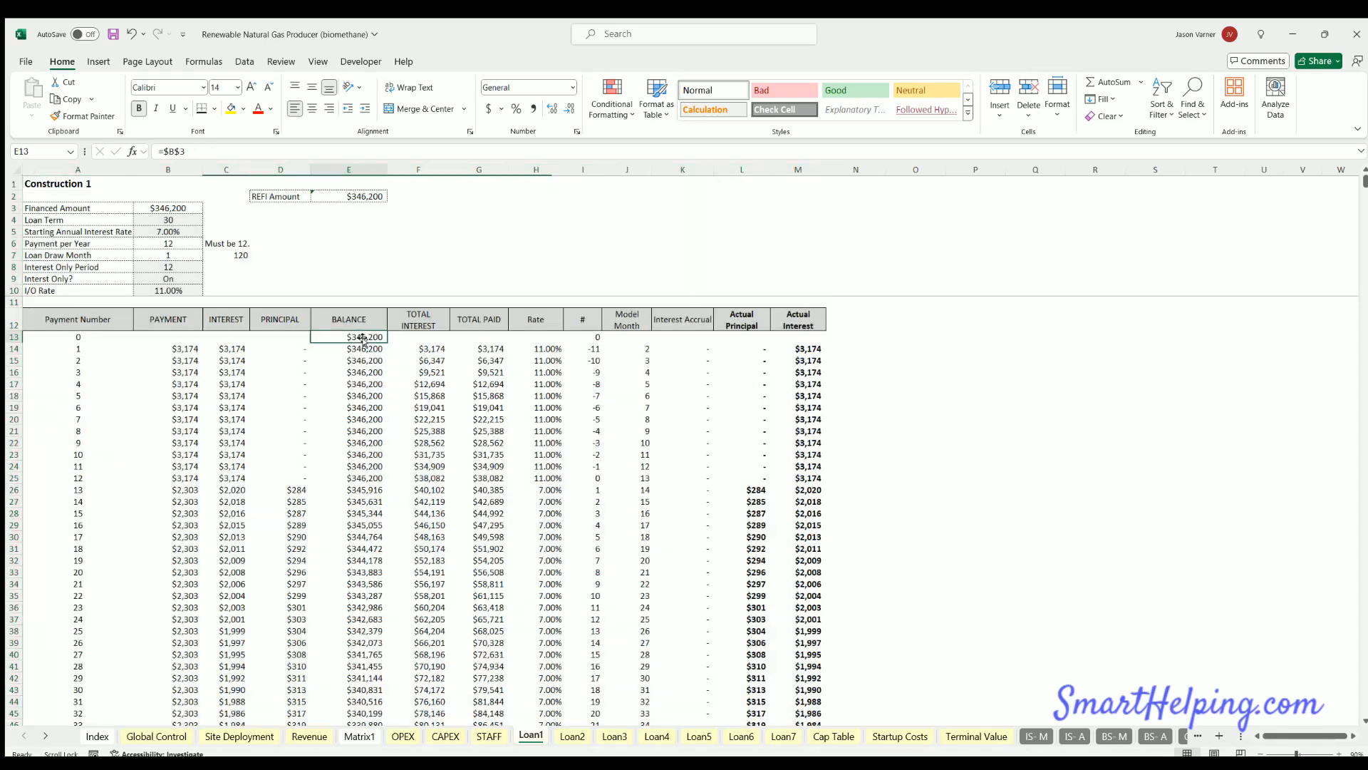
key("Down")
key("Down")
key("Down")
left_click(170, 347)
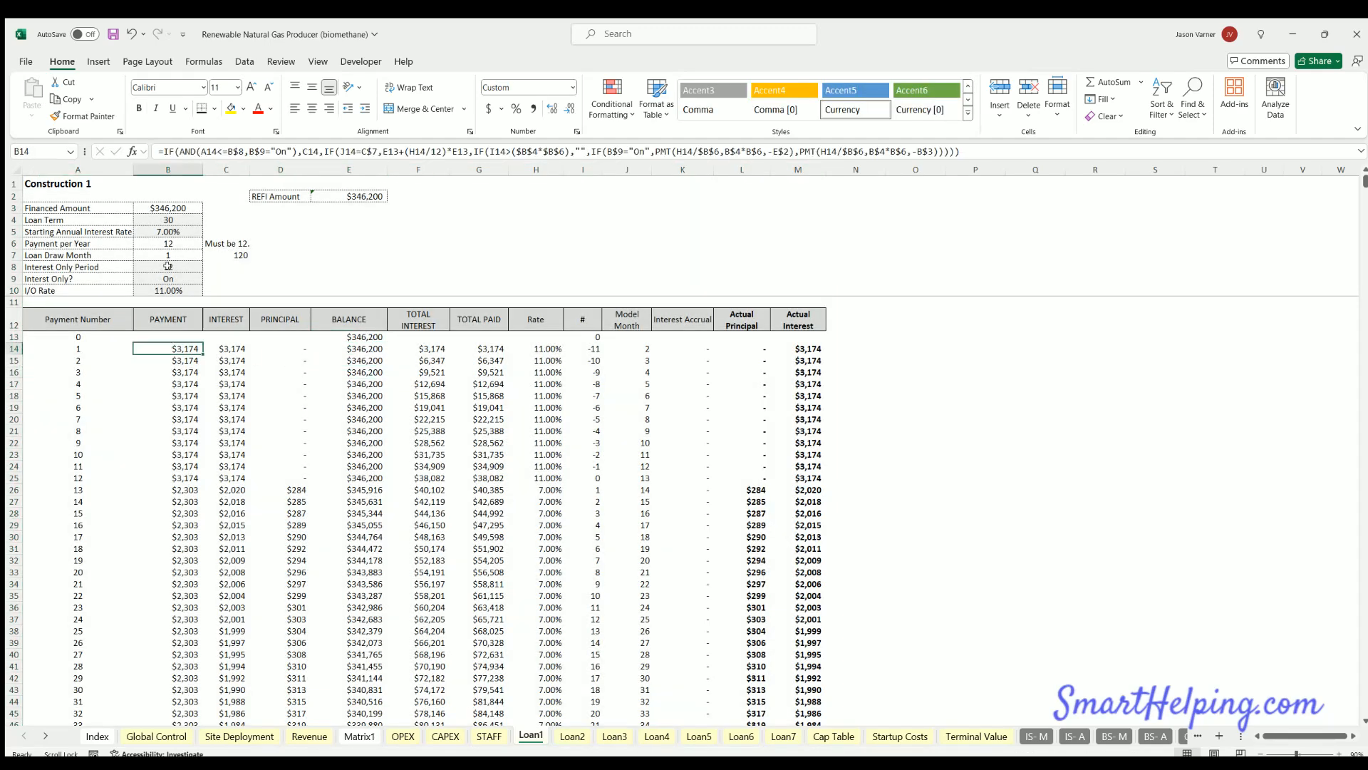
left_click(166, 267)
left_click(168, 279)
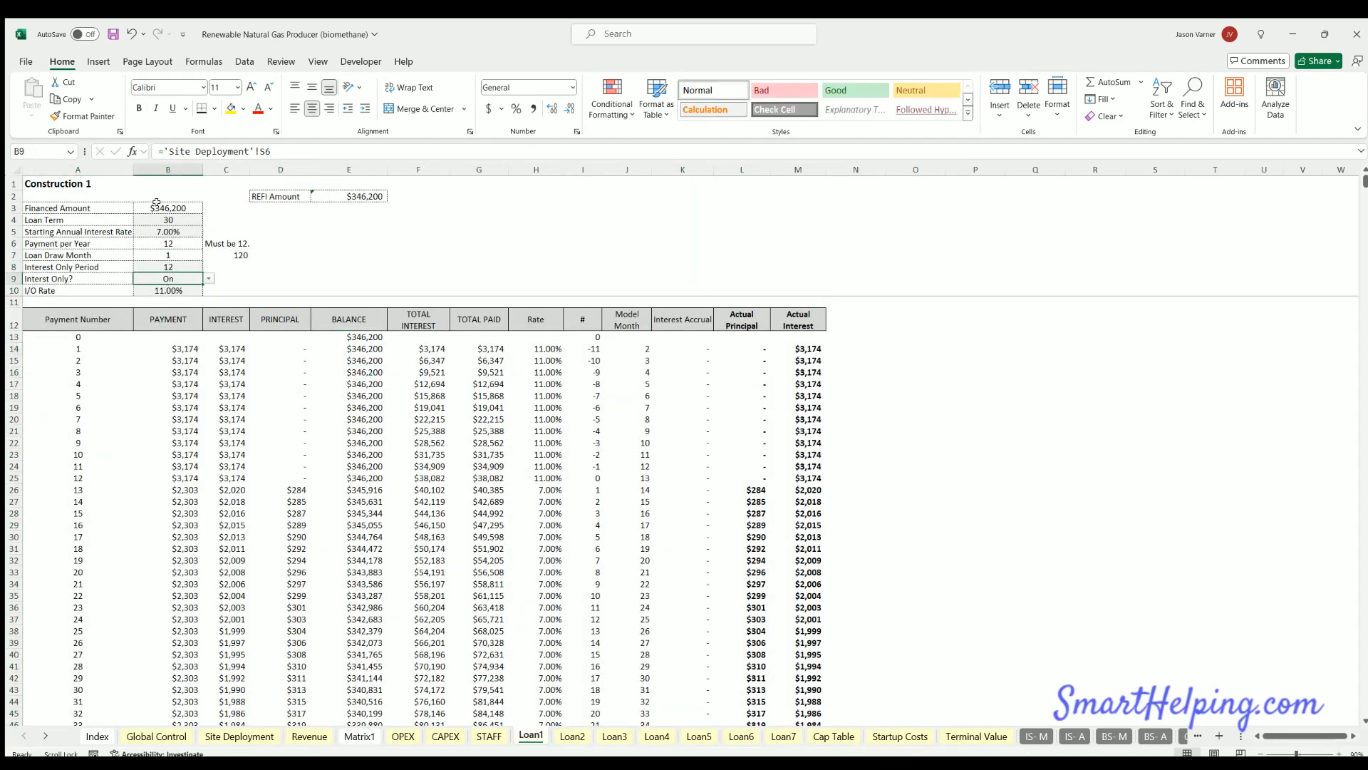
left_click(172, 342)
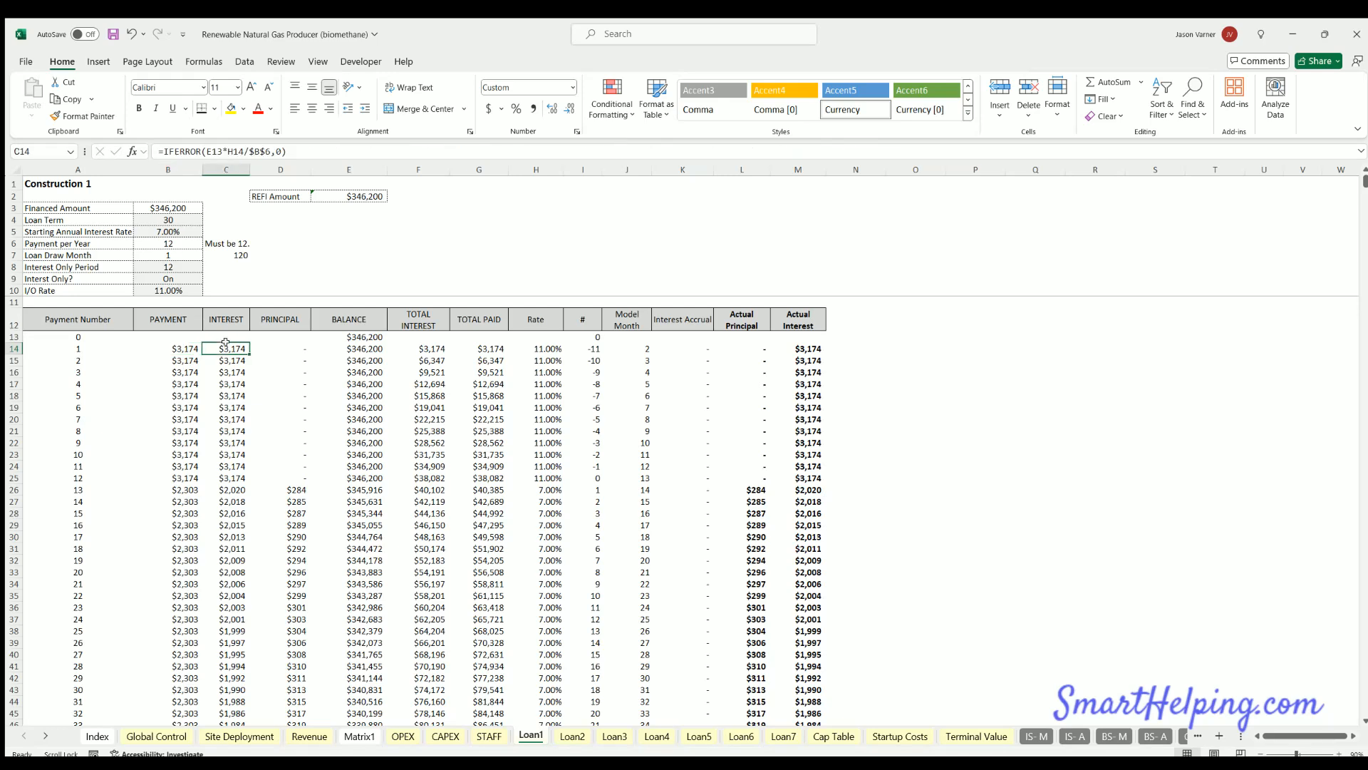
left_click(363, 347)
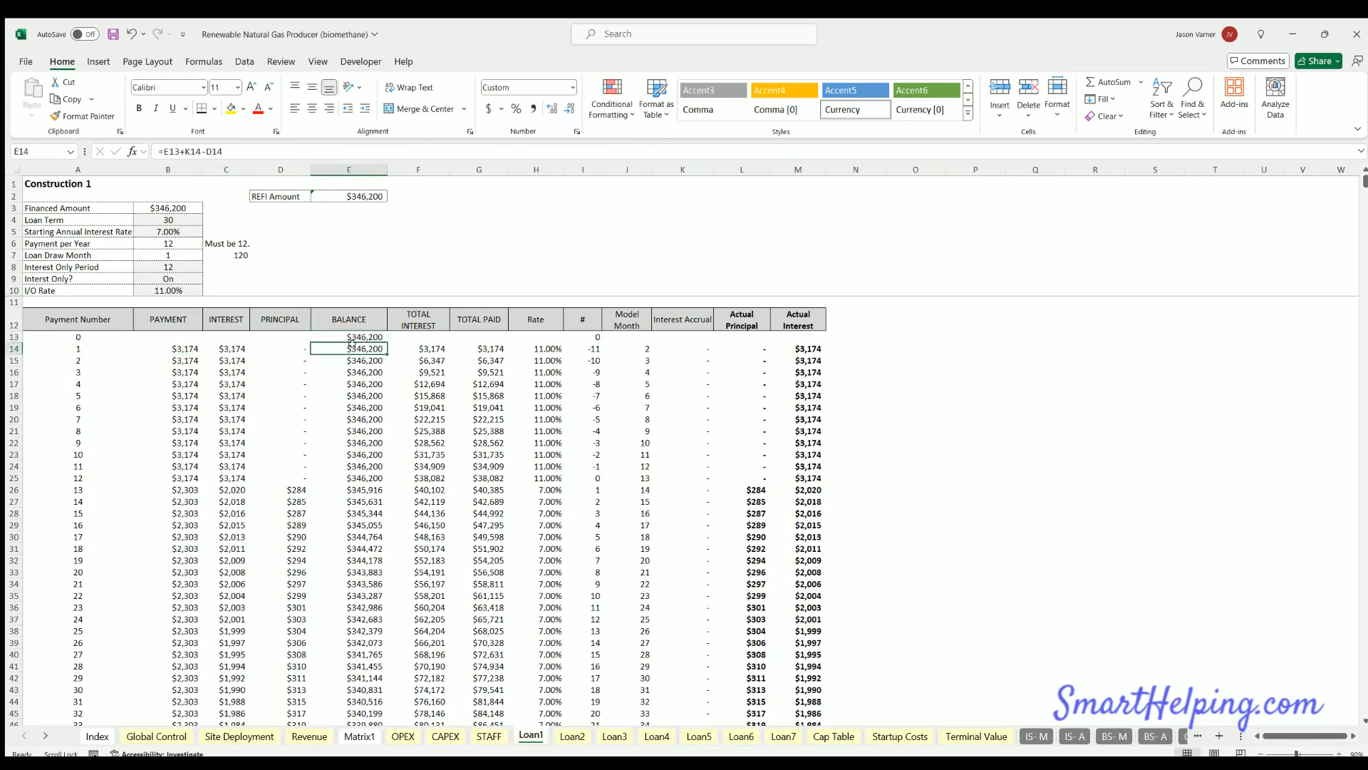
left_click_drag(167, 208, 168, 302)
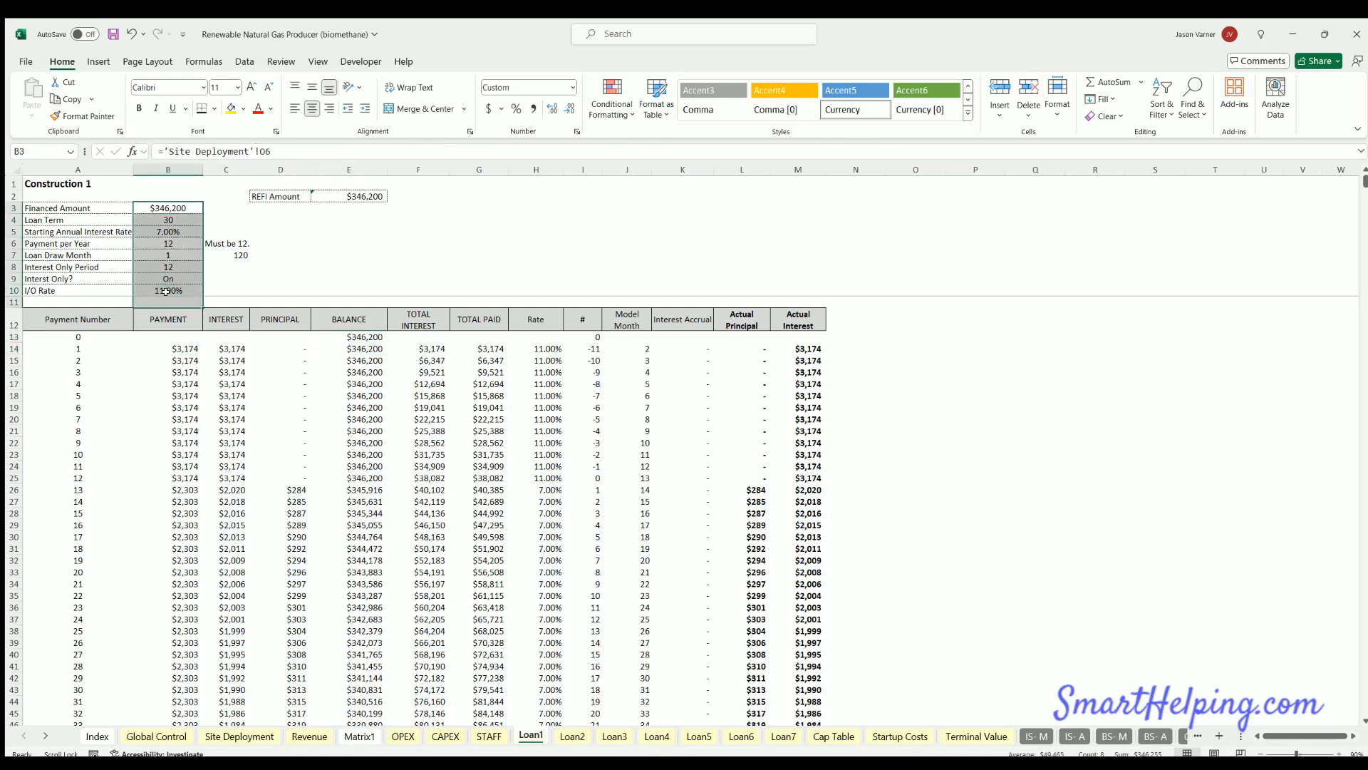
- Copy the Interest Accrual formula text from Loan1's cell K14 and replace the formula in Loan2's K14 with it
left_click(691, 347)
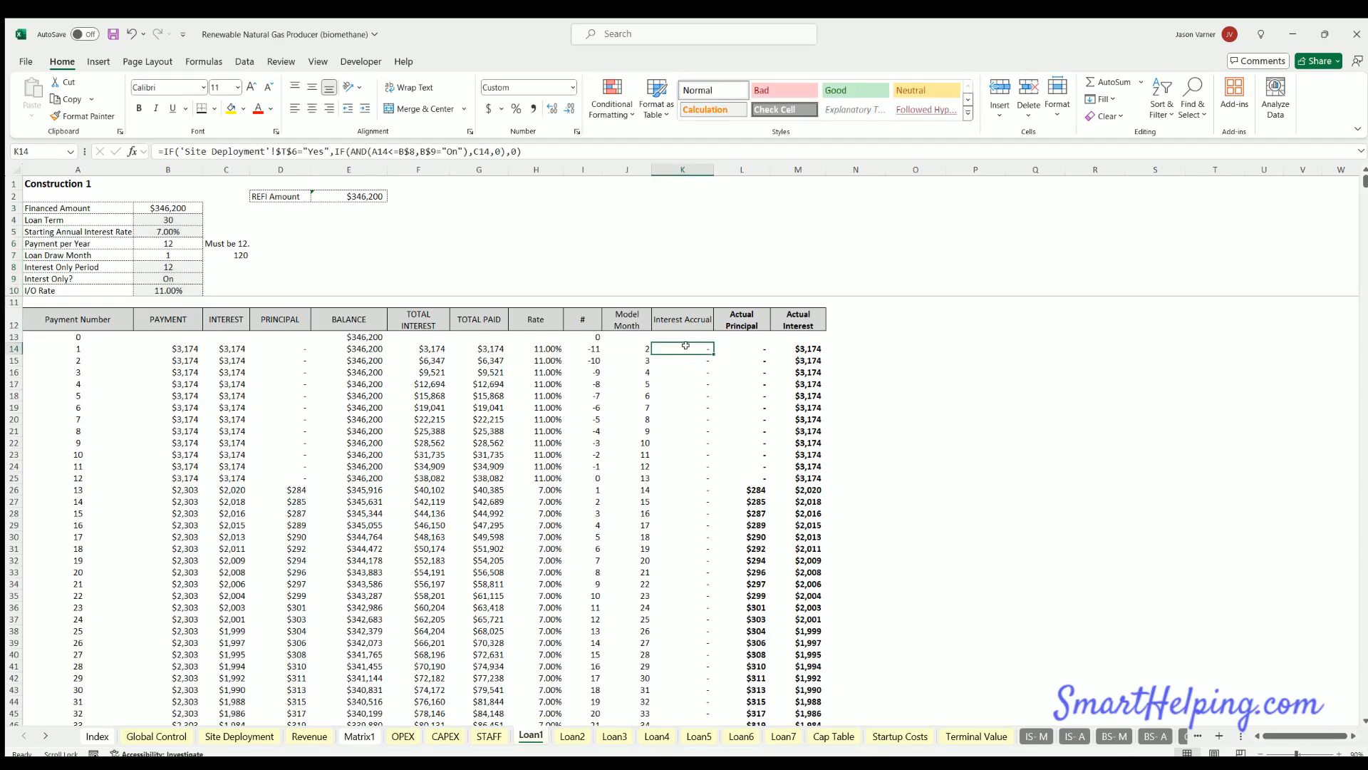
left_click_drag(547, 148, 158, 151)
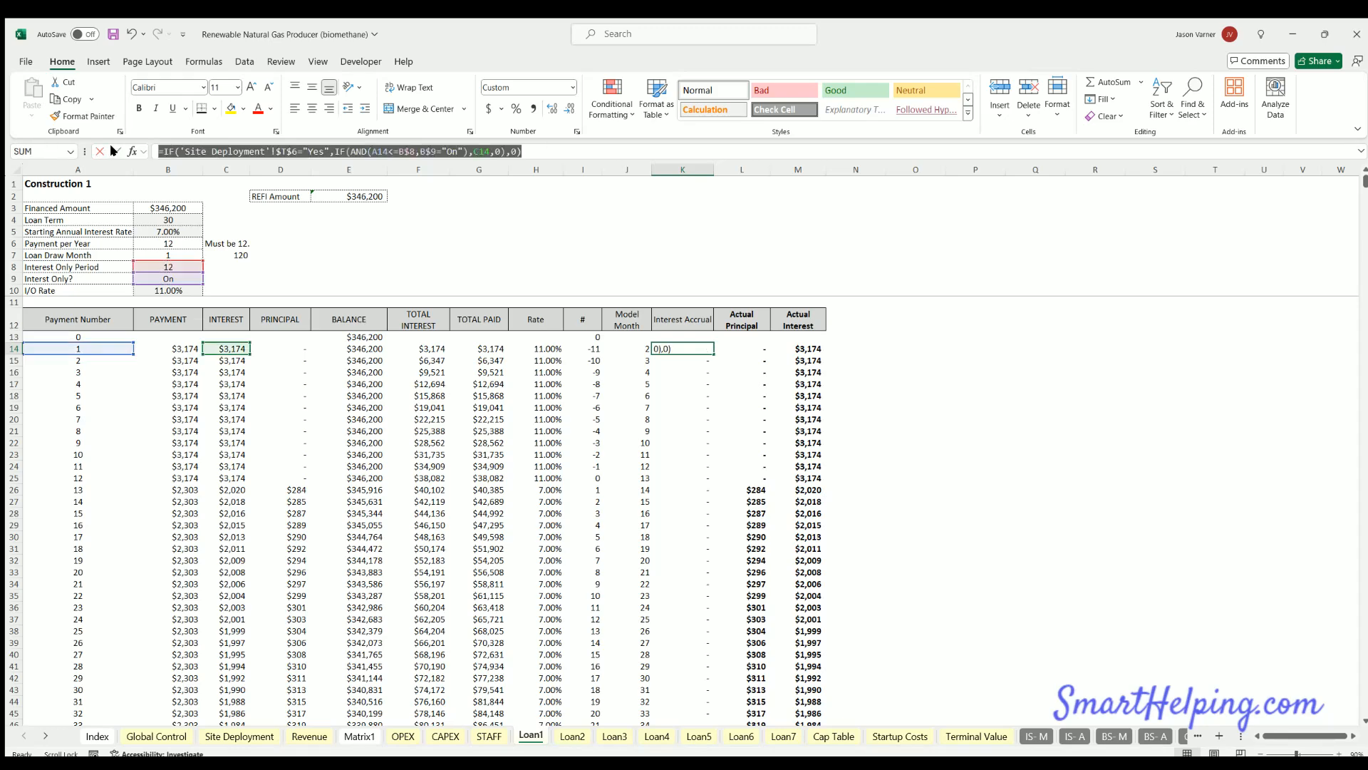
key("ctrl+c")
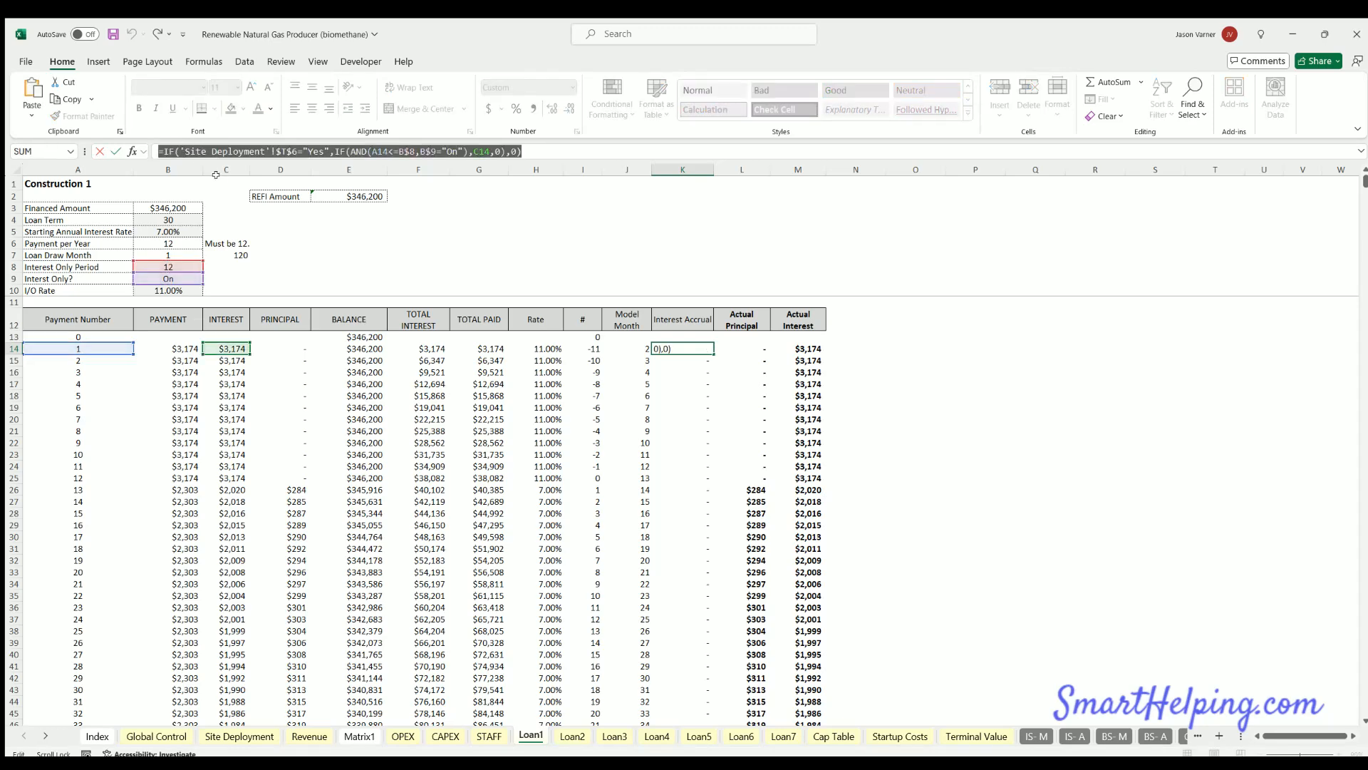
key("Escape")
left_click(572, 735)
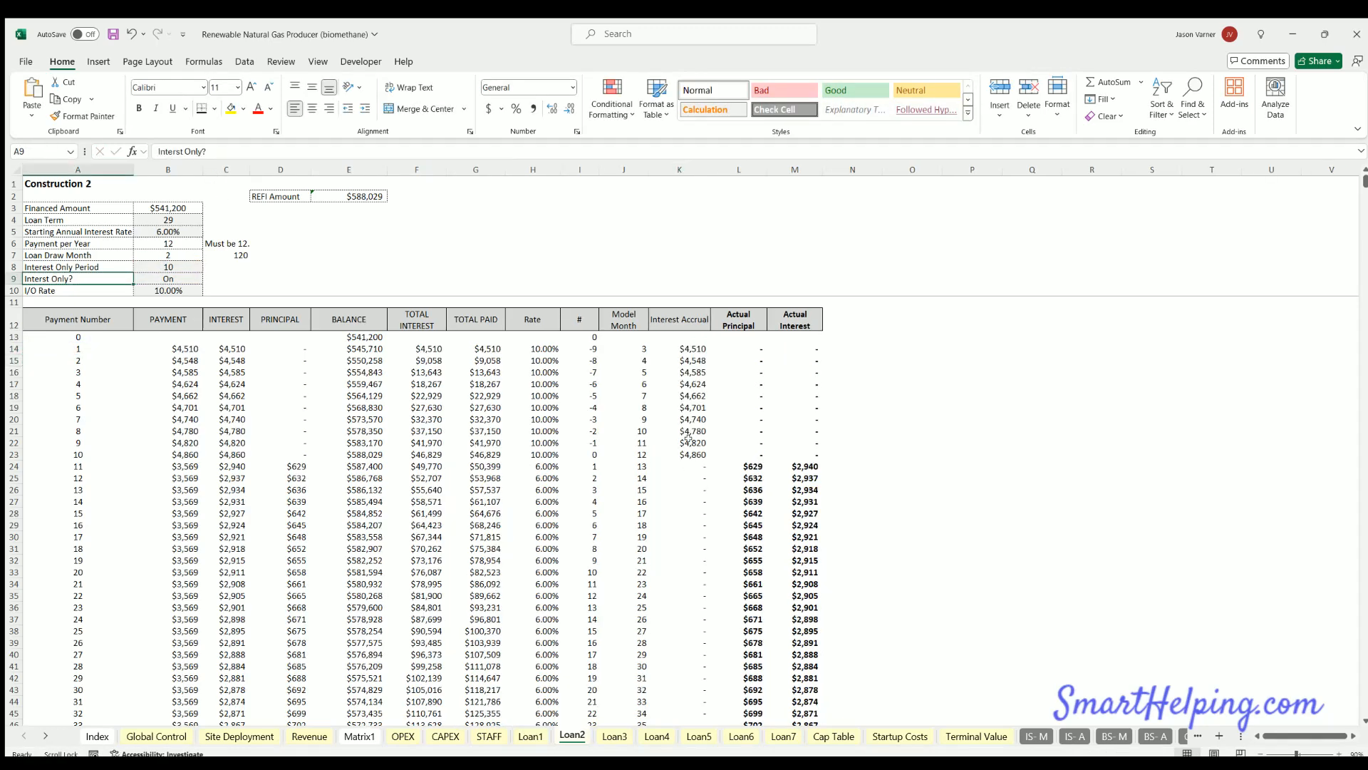
left_click(688, 344)
left_click_drag(335, 151, 158, 151)
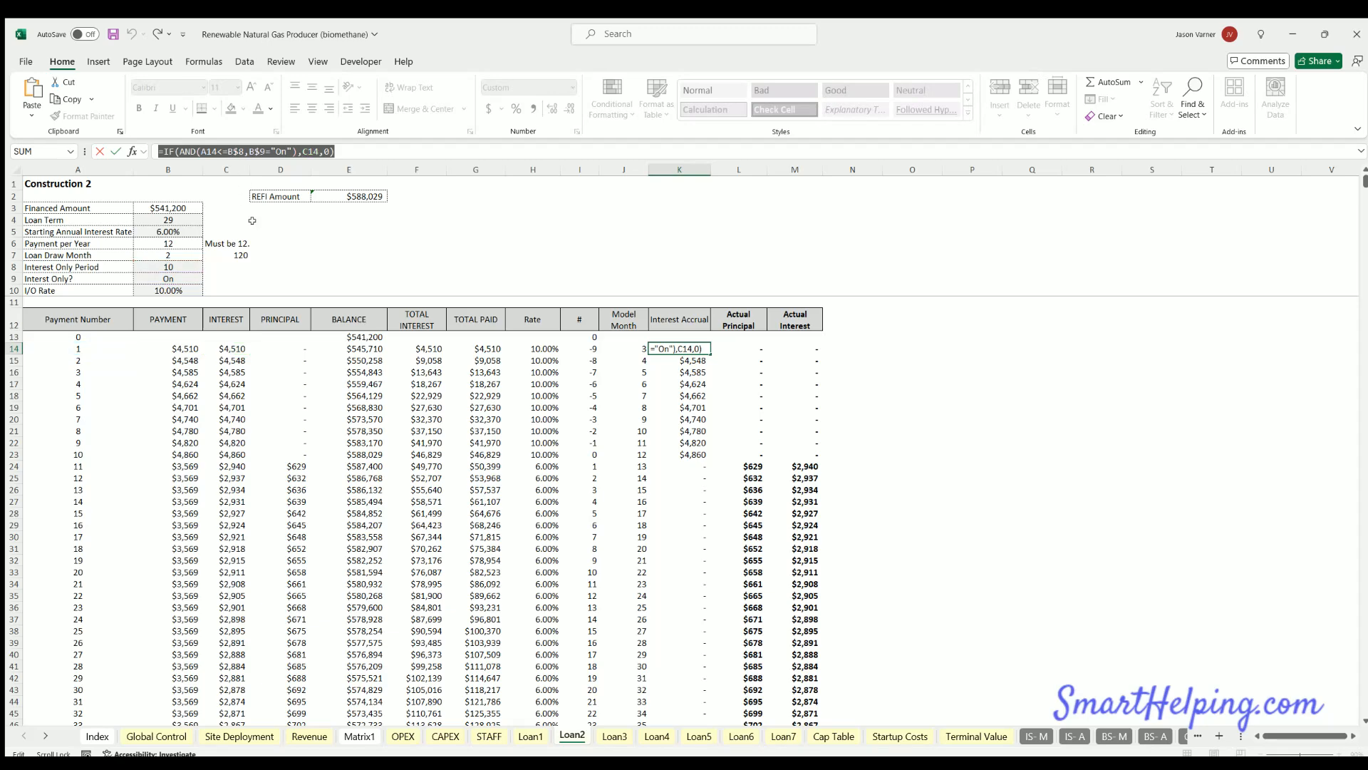
key("ctrl+v")
key("Return")
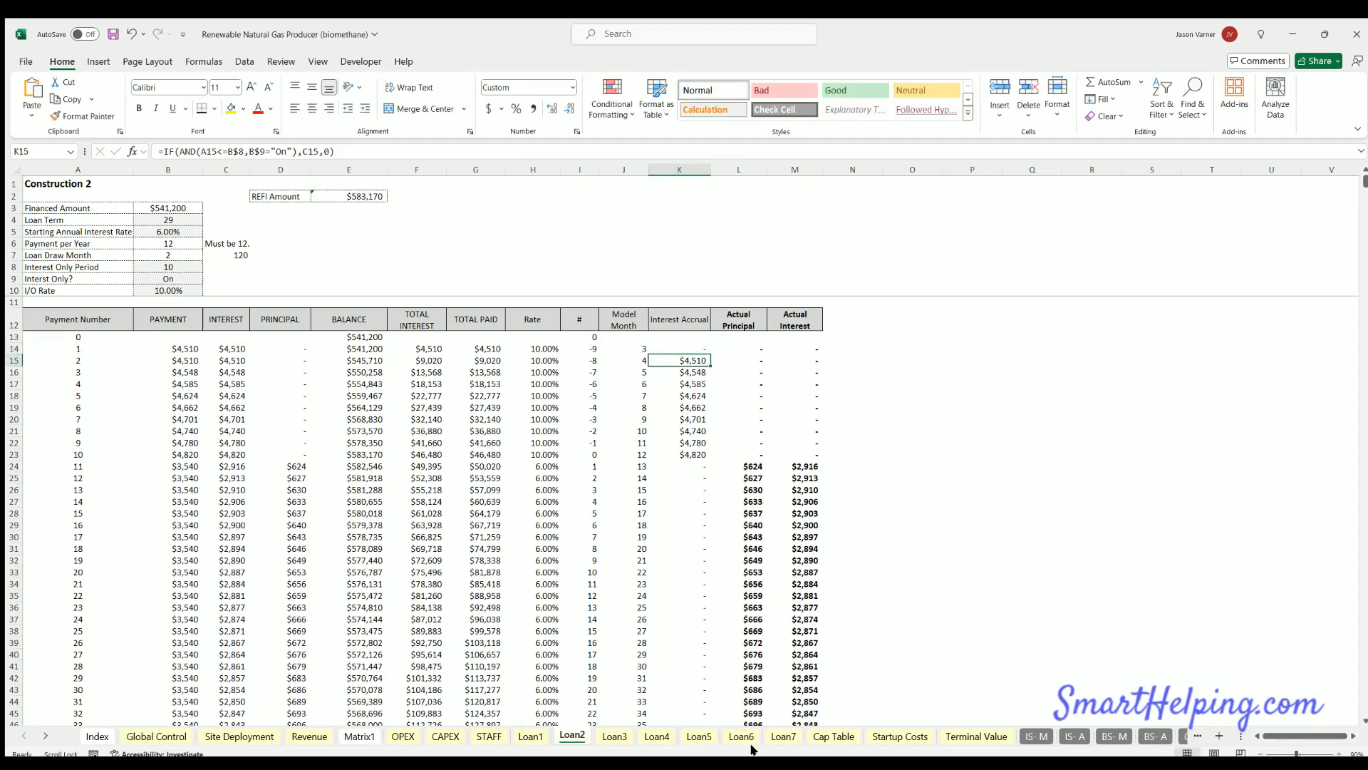
- Replace the Interest Accrual formula in Loan3's cell K14 with the copied formula that tests 'Site Deployment'!$T$6 for "Yes"
left_click(614, 735)
left_click(684, 345)
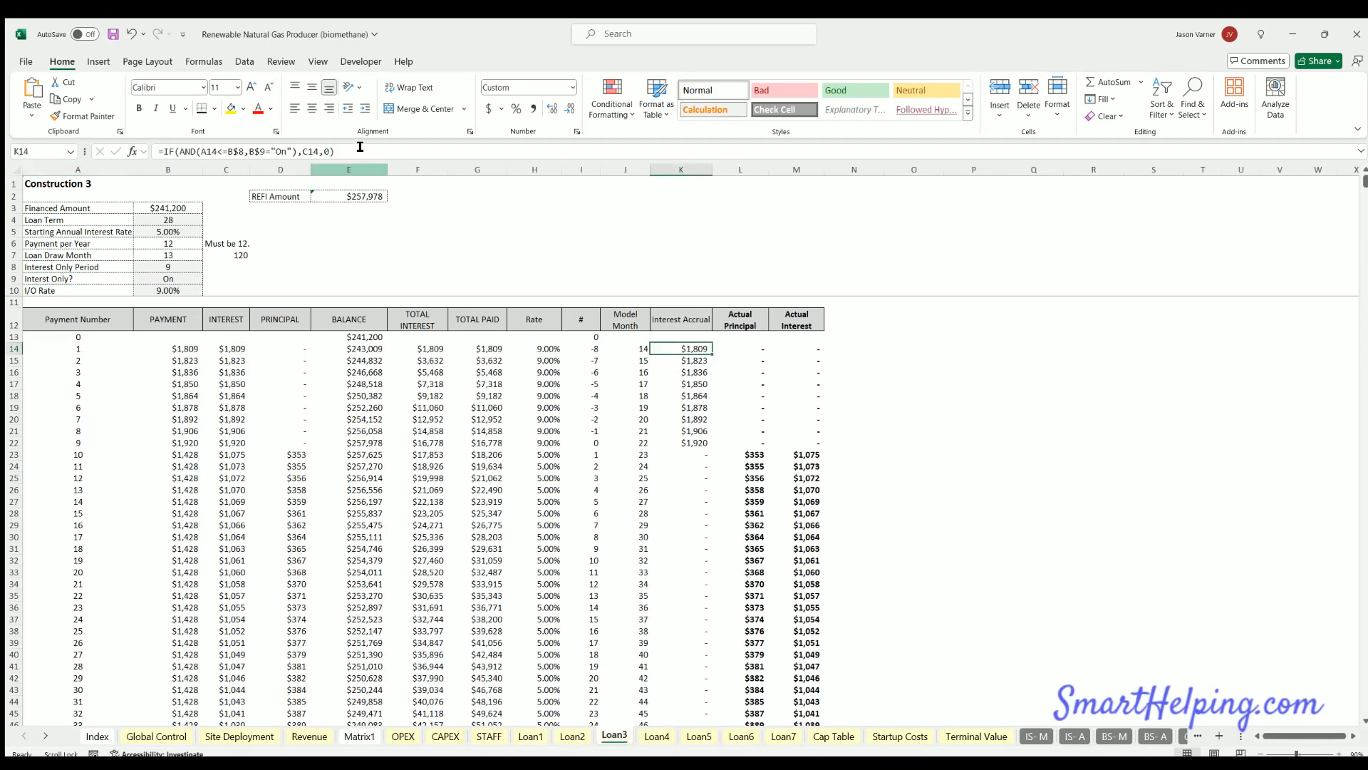
left_click_drag(335, 151, 158, 151)
key("ctrl+v")
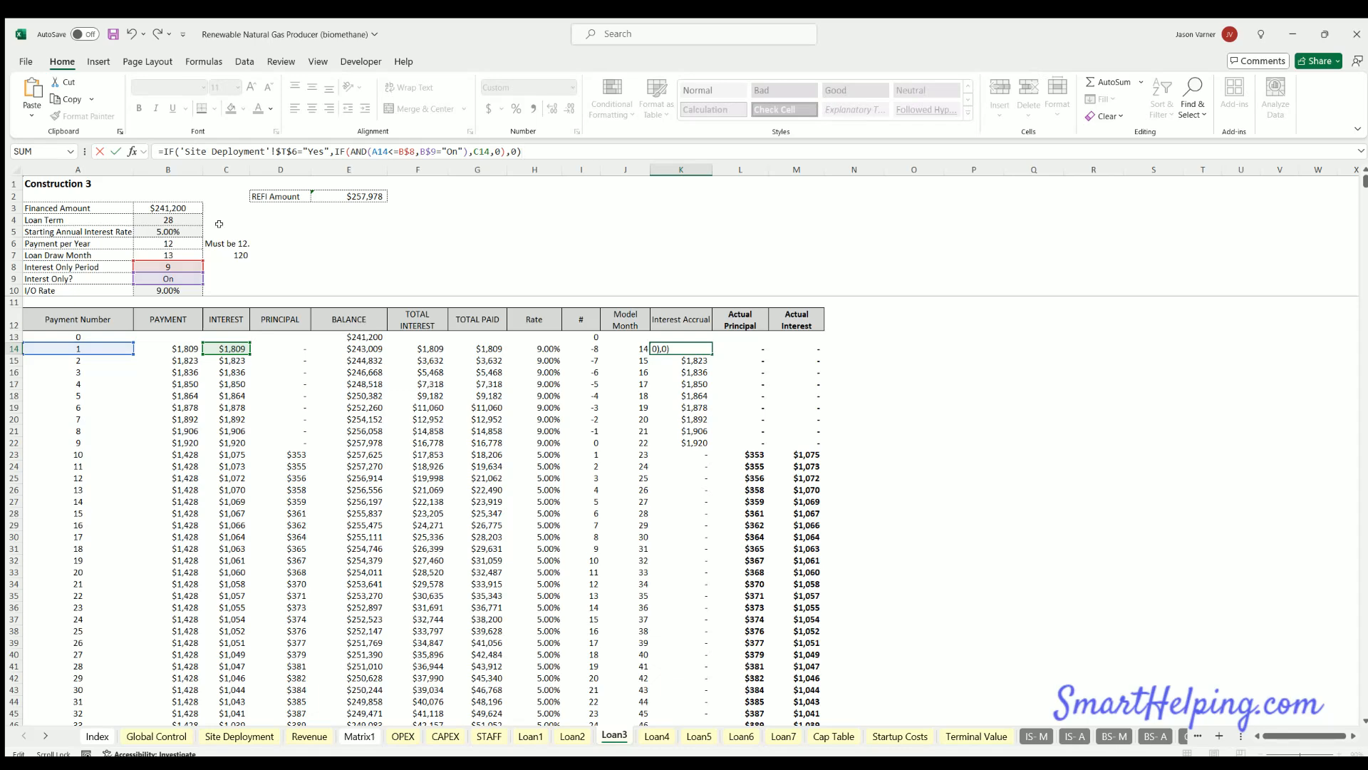
key("Return")
- Replace Loan4's first Interest Accrual formula in K14 with the same copied Accrue Interest formula
left_click(656, 735)
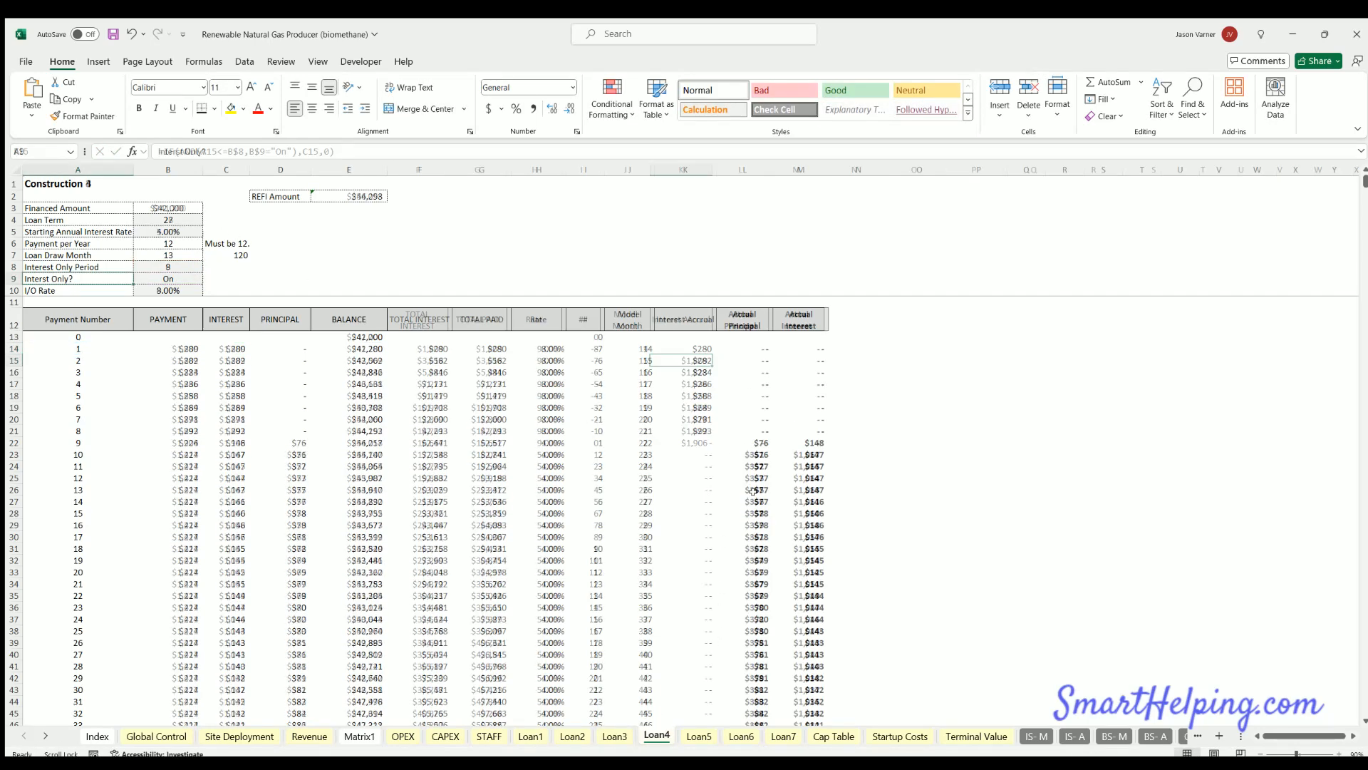
left_click(698, 349)
left_click_drag(335, 152, 158, 151)
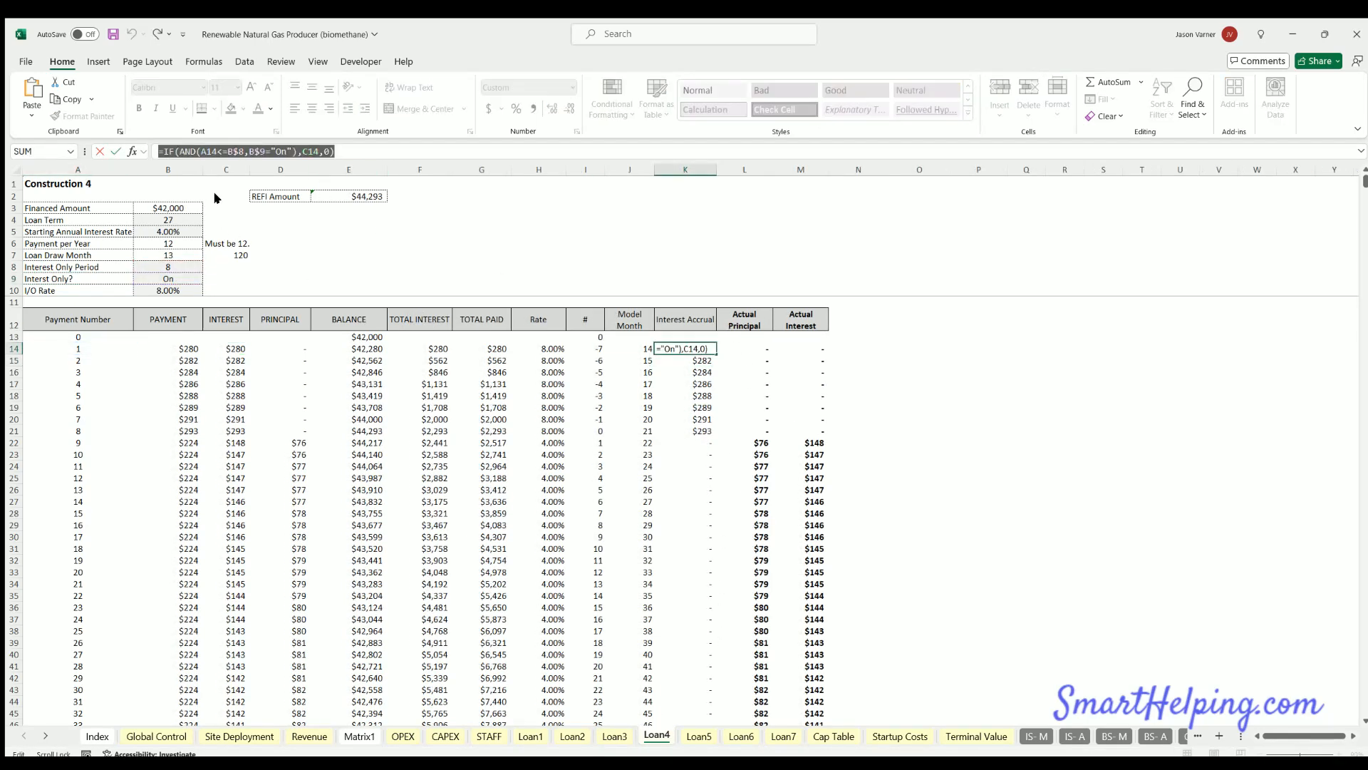
key("ctrl+v")
key("Return")
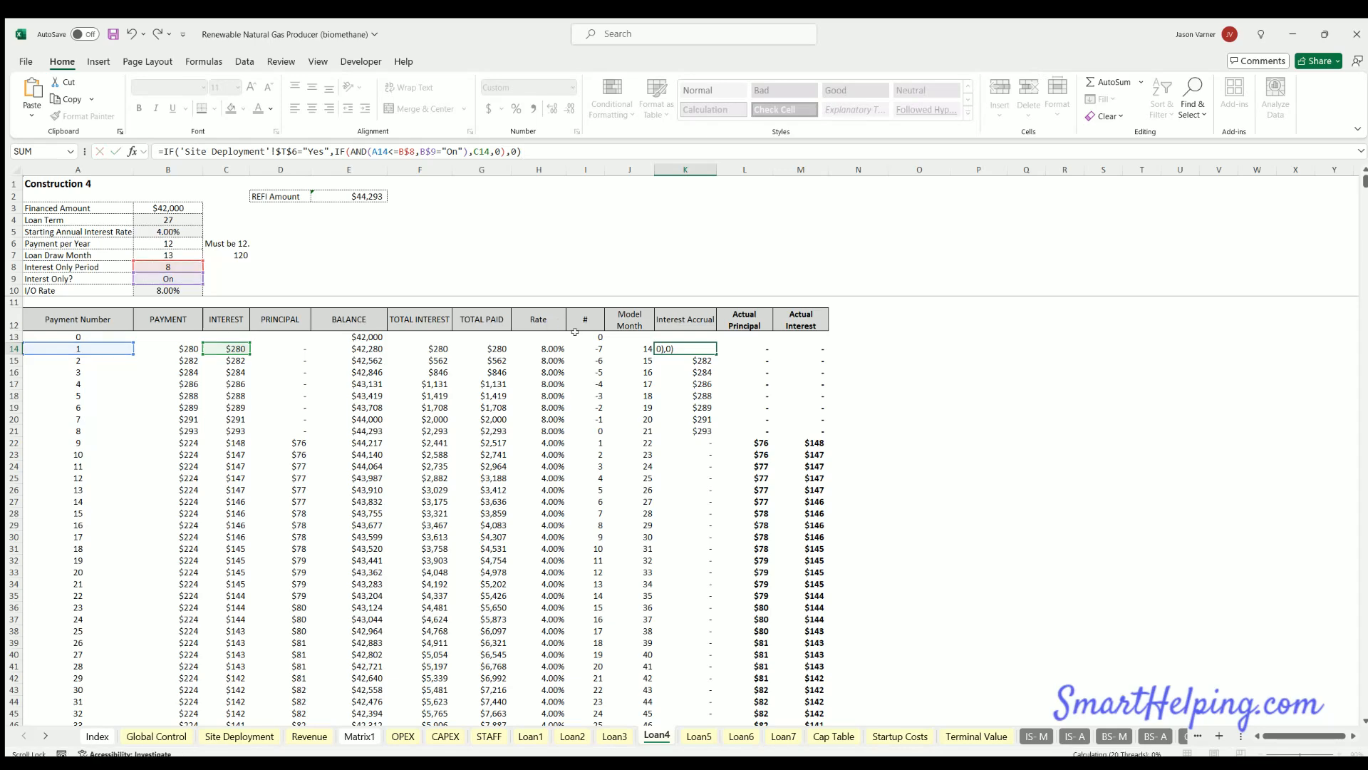
- Overwrite the Interest Accrual formula in Loan5's cell K14 with the copied Accrue Interest formula
left_click(698, 737)
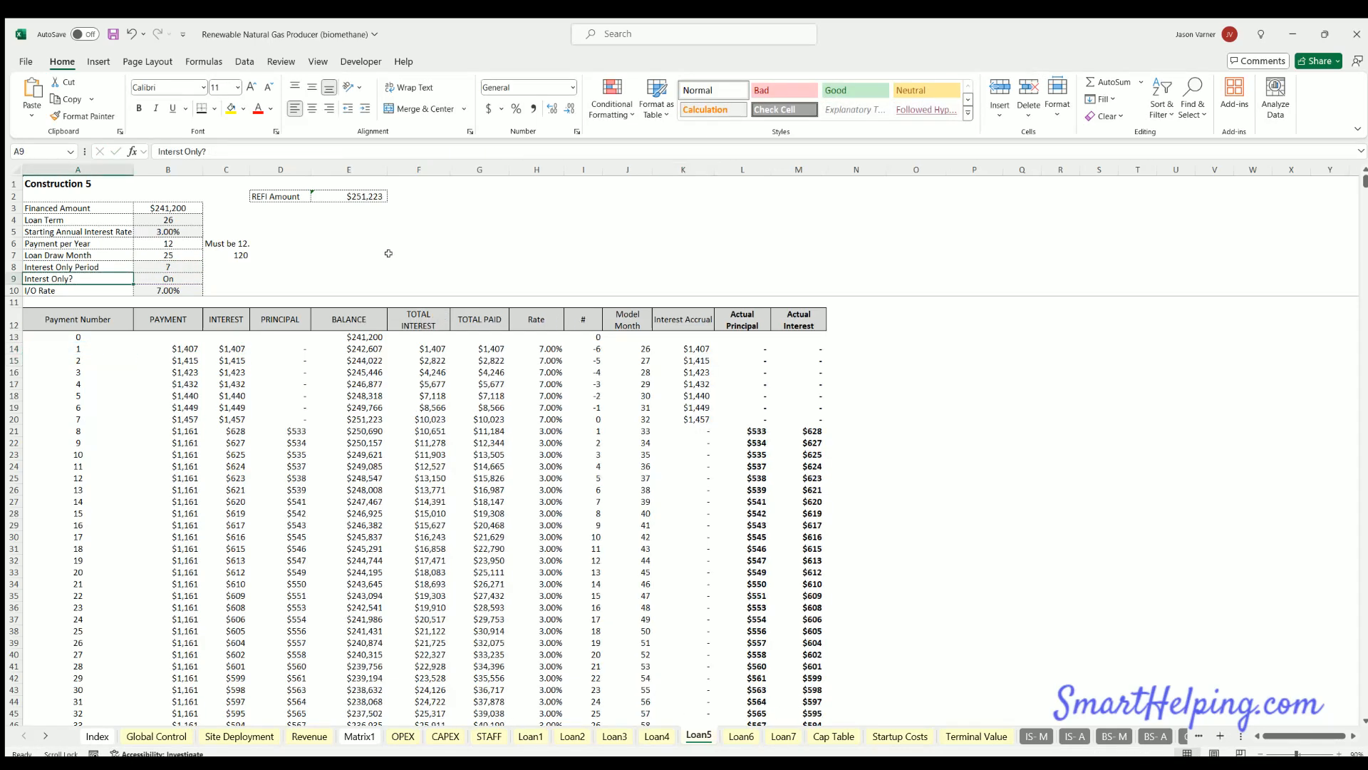
left_click(701, 345)
left_click(377, 151)
left_click_drag(377, 151, 158, 151)
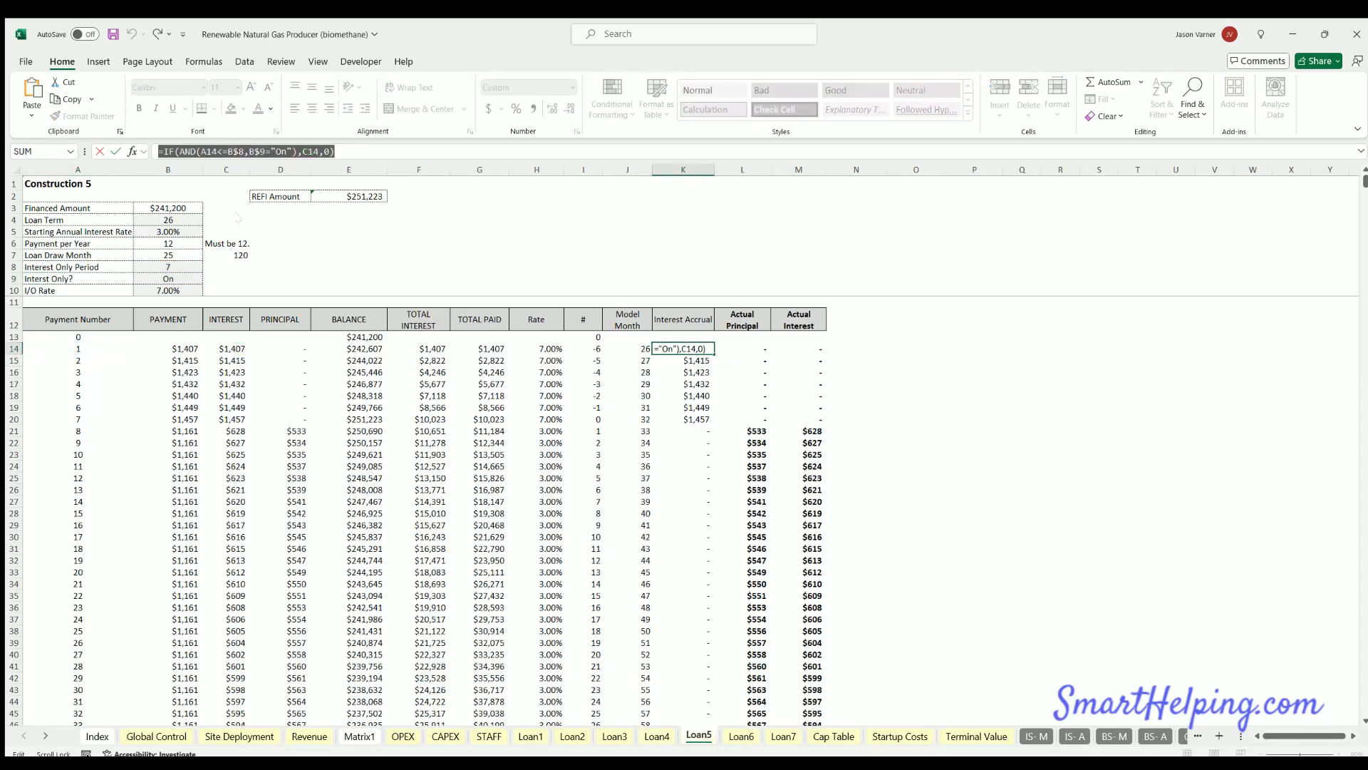
key("ctrl+v")
key("ctrl+Return")
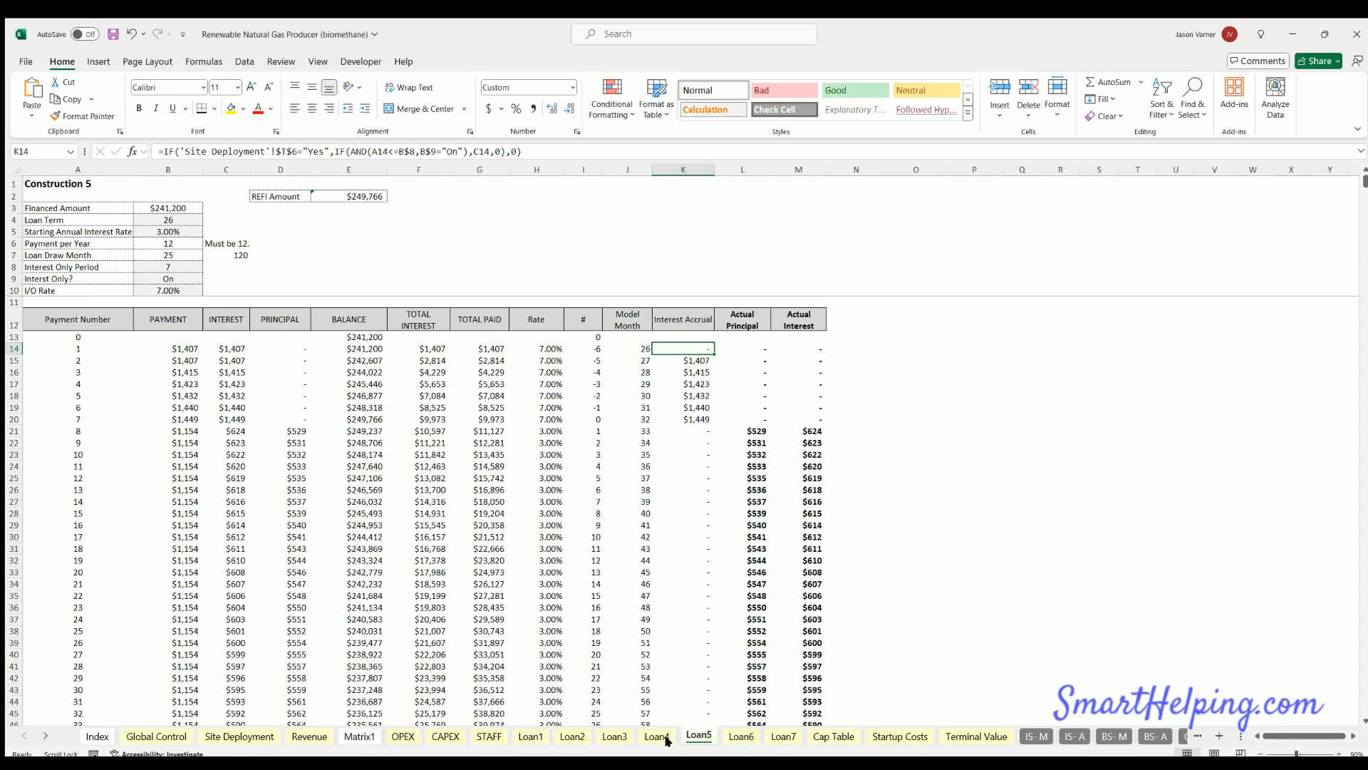
- Check which Site Deployment row Loan2's K14 formula refers to against the second site's financing inputs in P7:U7
left_click(570, 736)
left_click(685, 344)
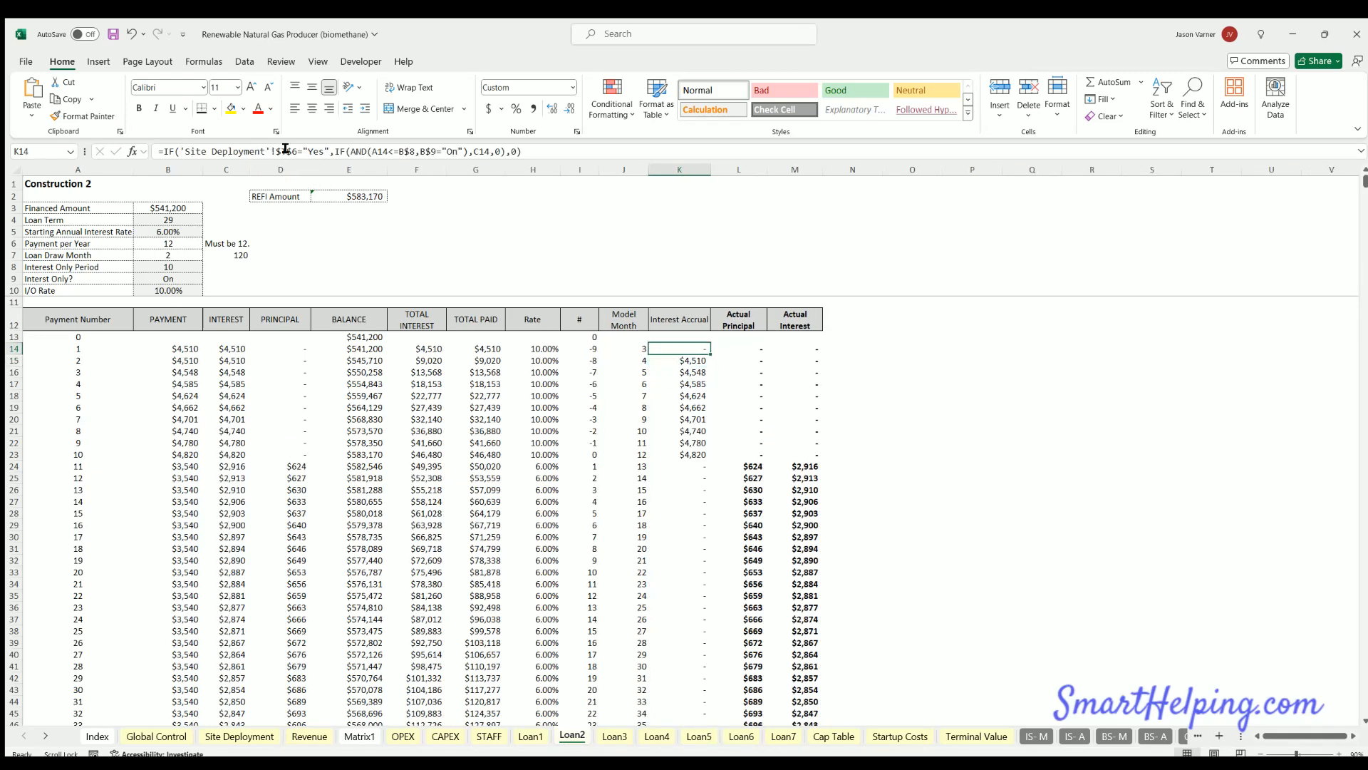
left_click(239, 736)
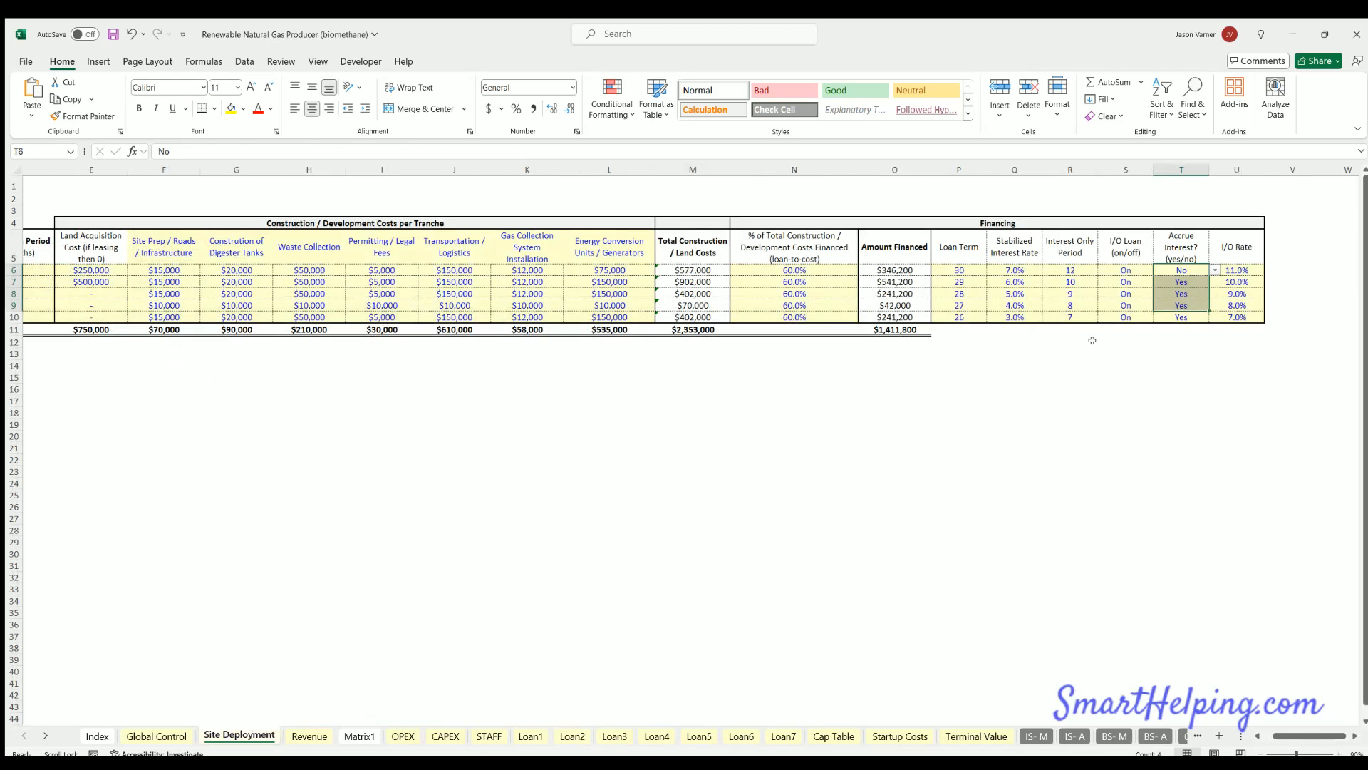
left_click_drag(984, 289, 949, 282)
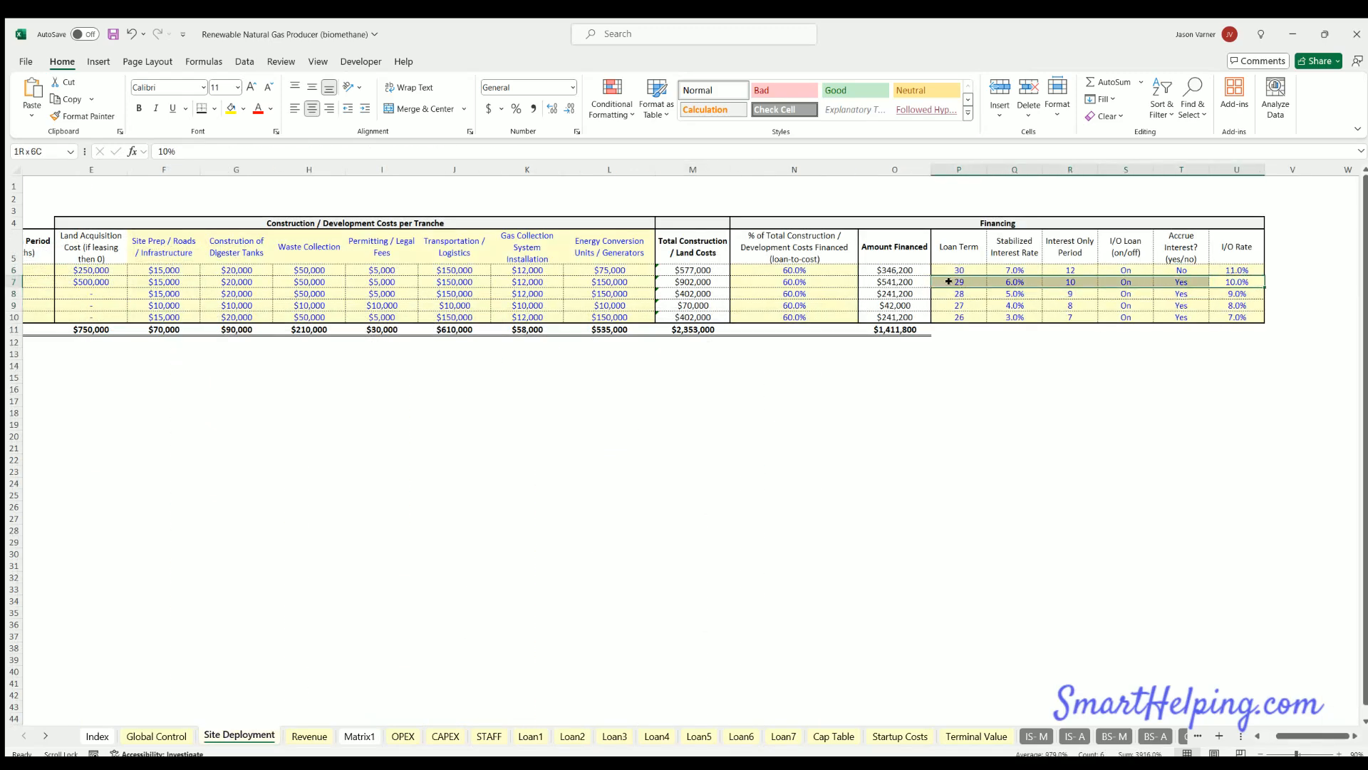
left_click_drag(949, 282, 949, 282)
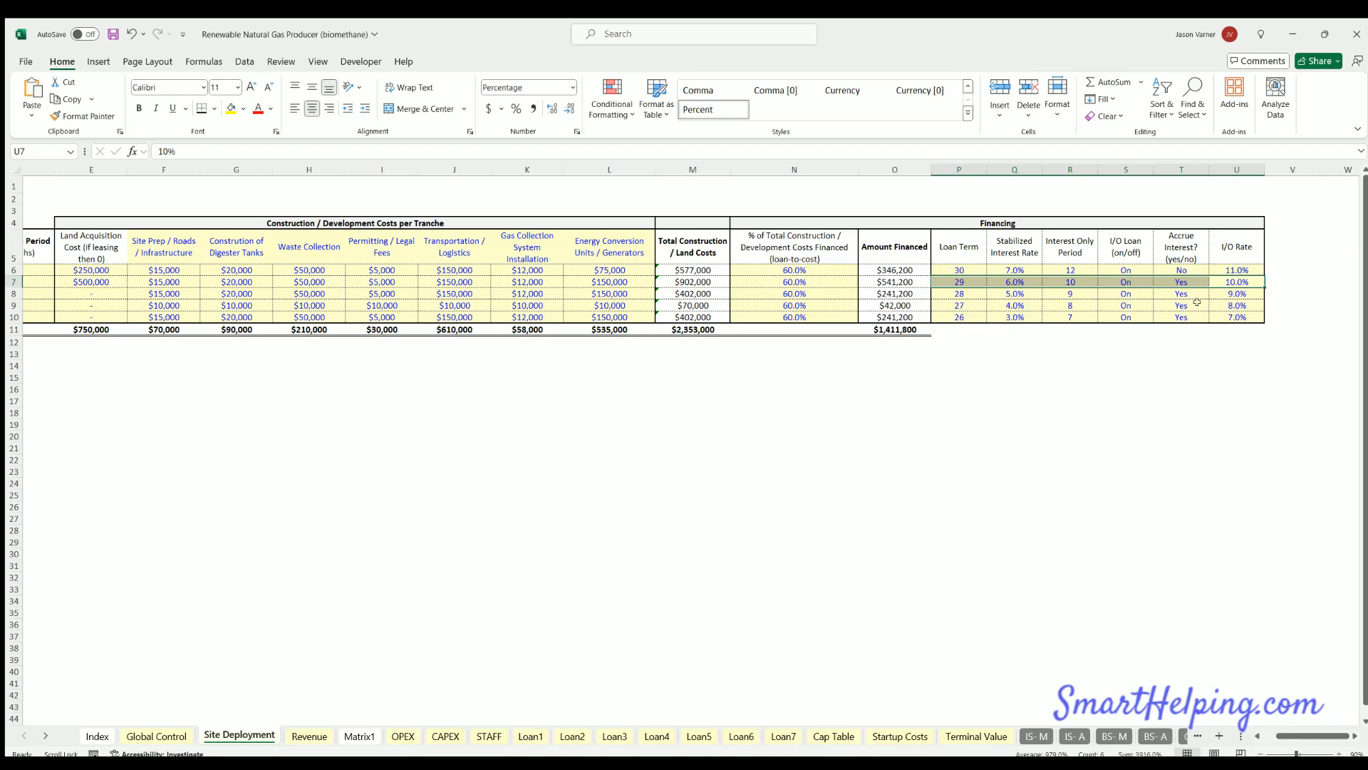
key("Left")
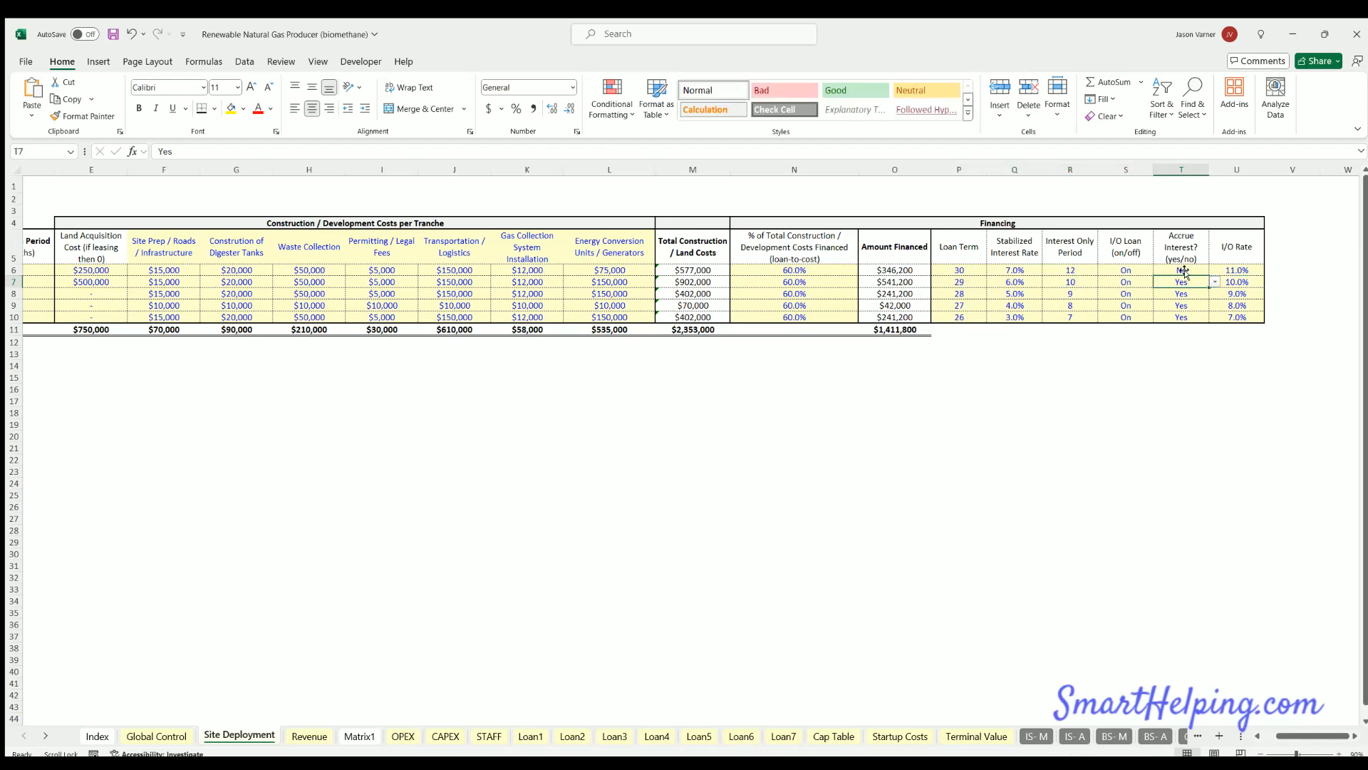
left_click(1127, 283)
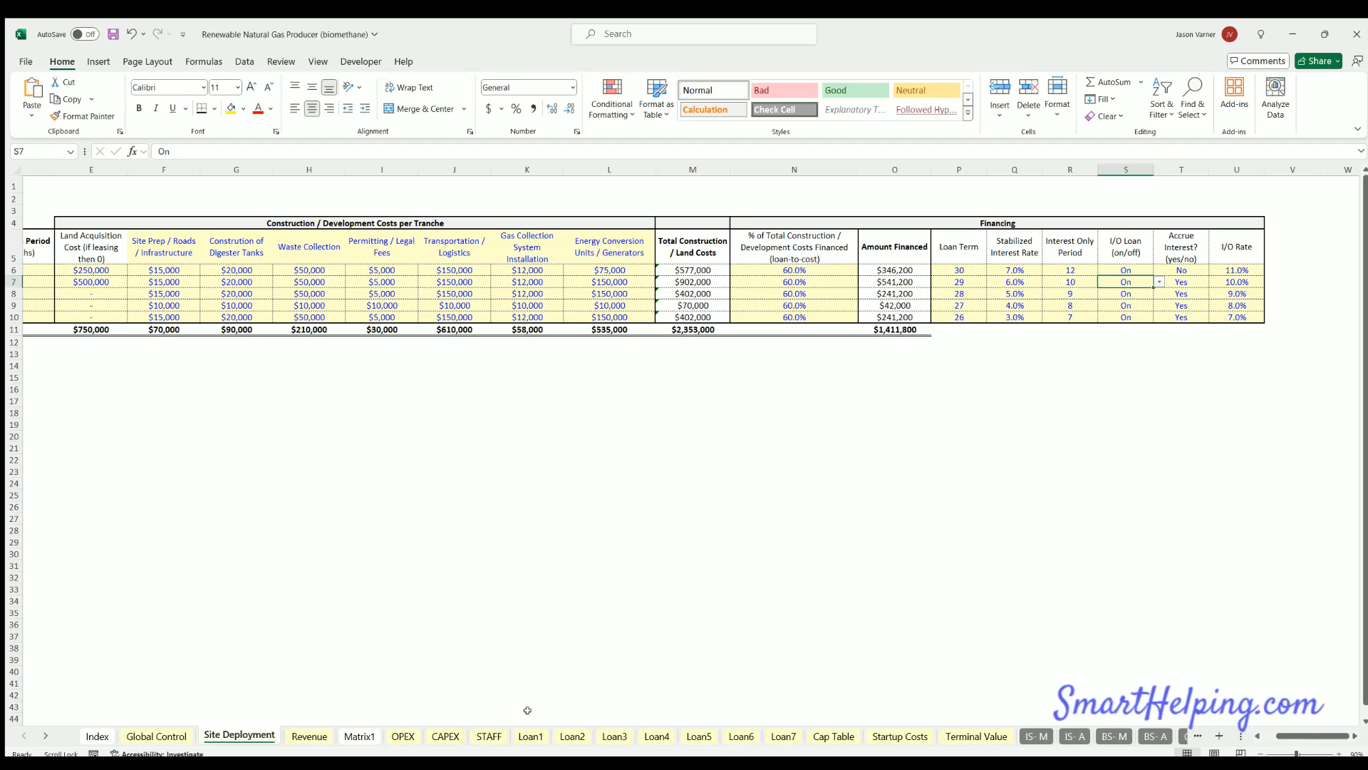
- Point Loan2's K14 formula to 'Site Deployment'!$T$7 and fill it down the Interest Accrual column
left_click(573, 736)
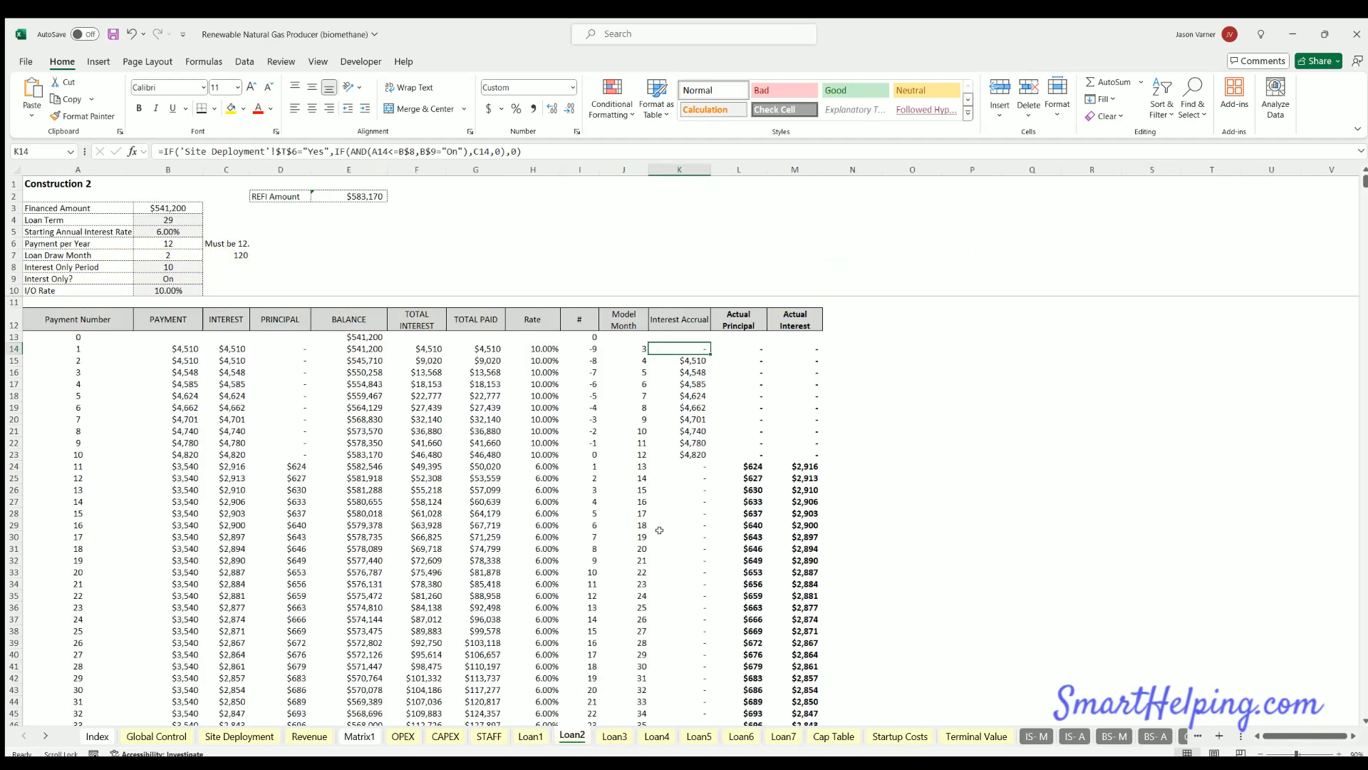
left_click(791, 346)
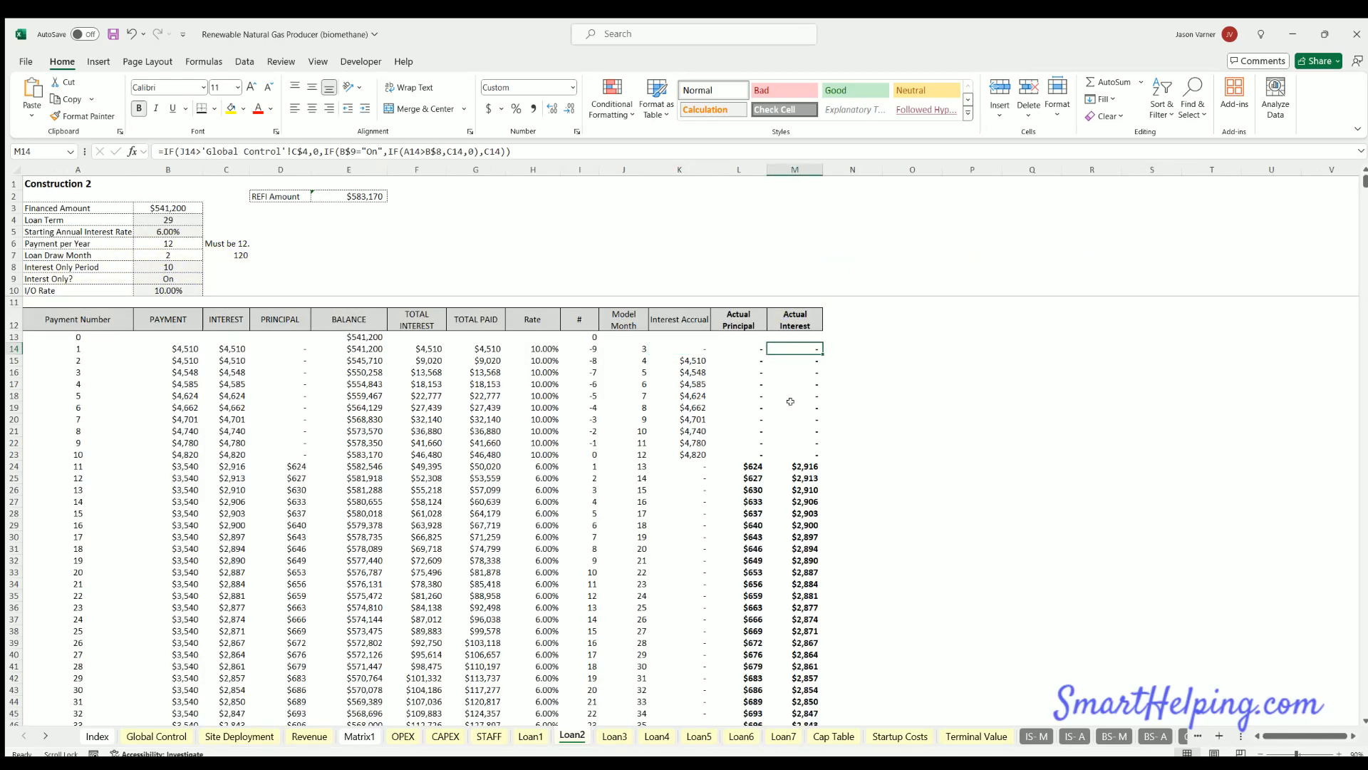
left_click(693, 343)
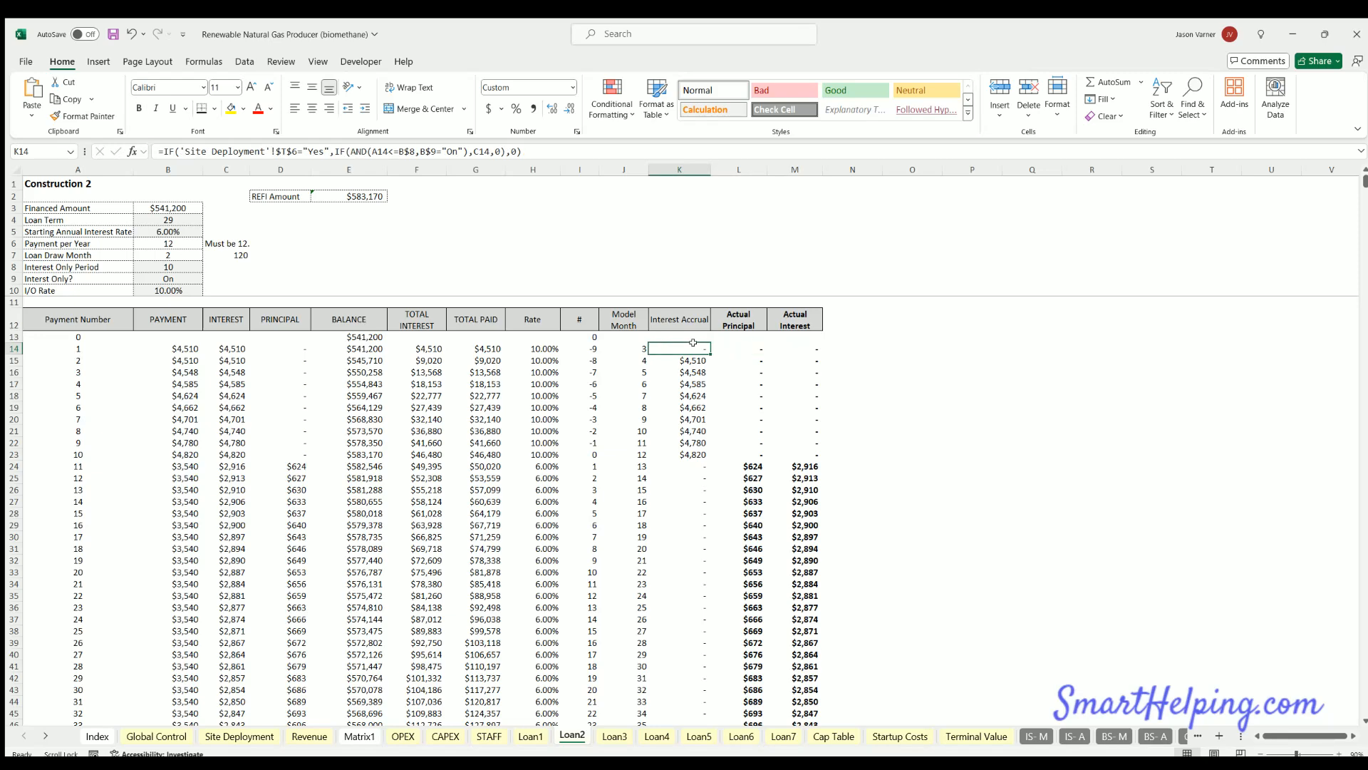
left_click(296, 151)
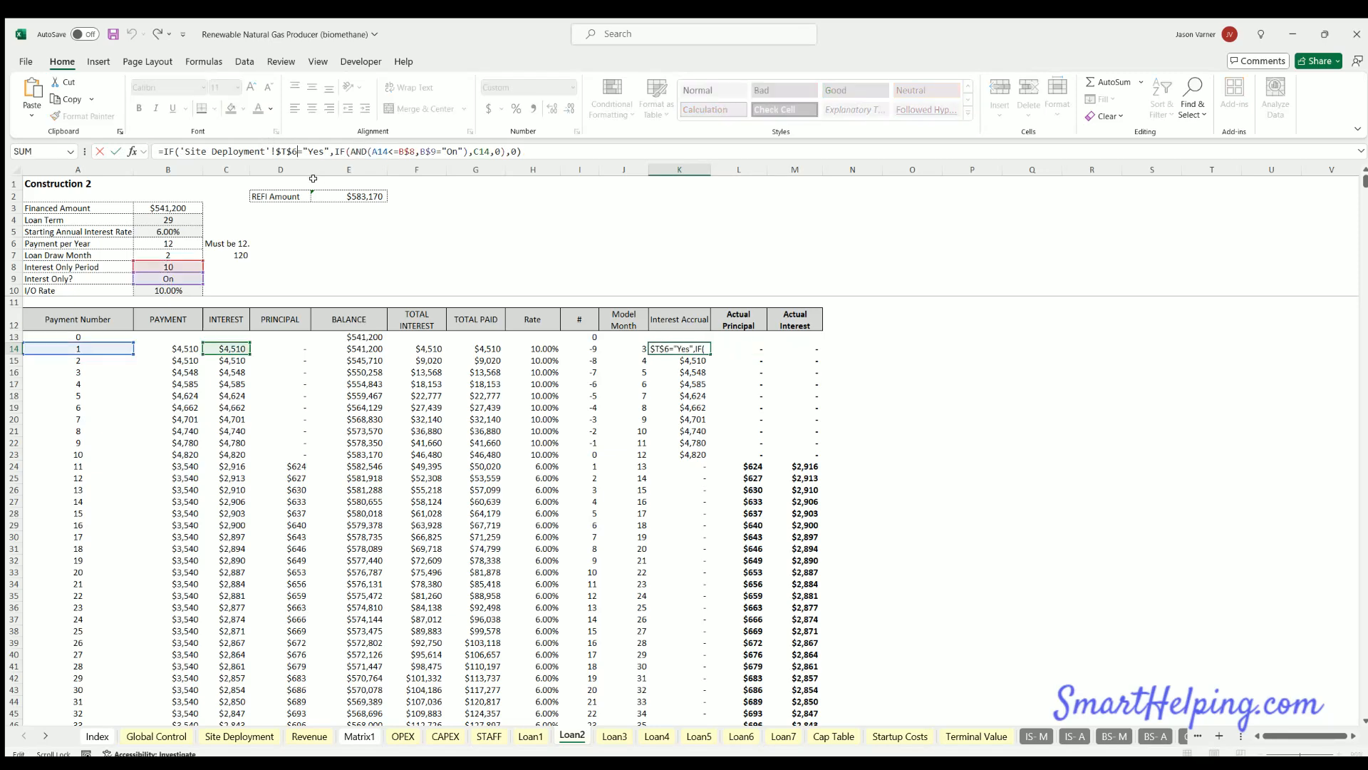
key("BackSpace")
type("7")
key("Return")
left_click(705, 349)
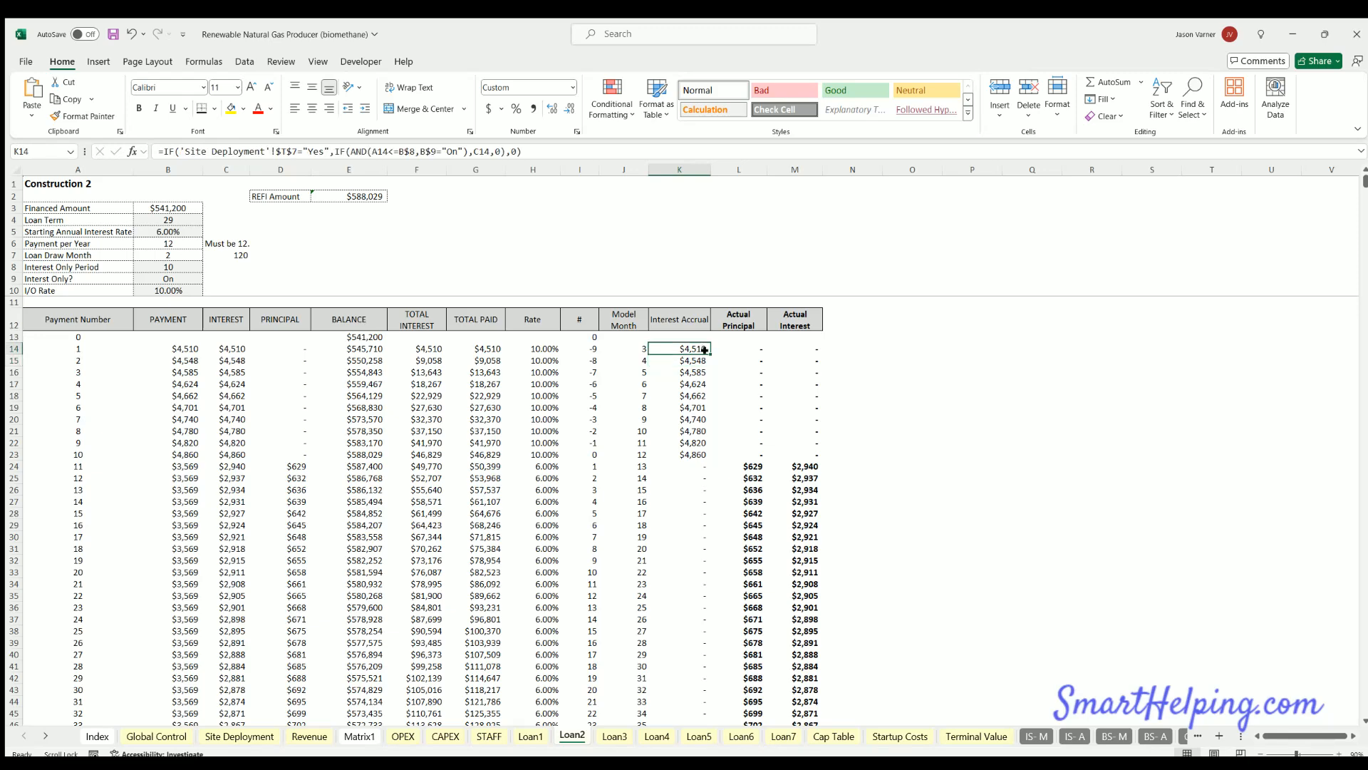
double_click(705, 350)
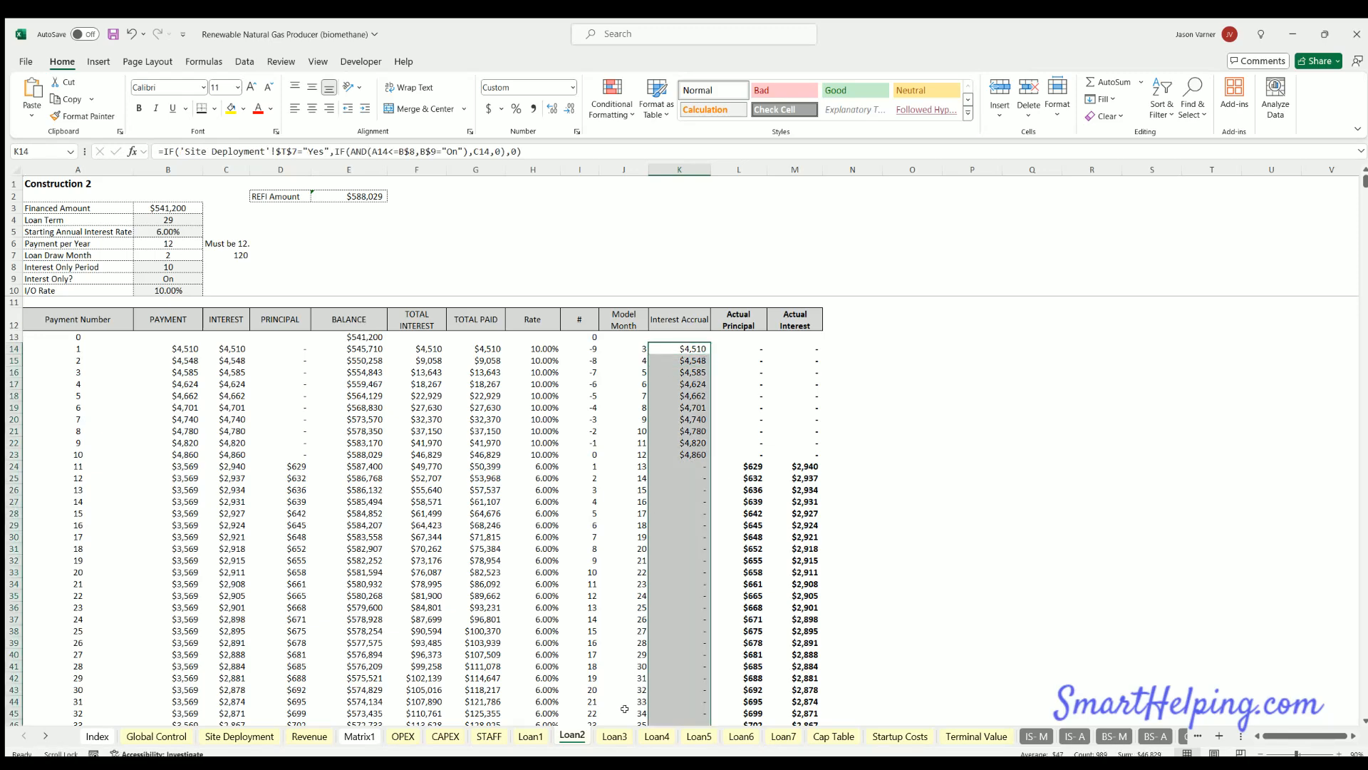
- Change the Accrue Interest reference in Loan3's K14 to $T$8 and fill the formula down the Interest Accrual column
left_click(614, 736)
left_click(693, 345)
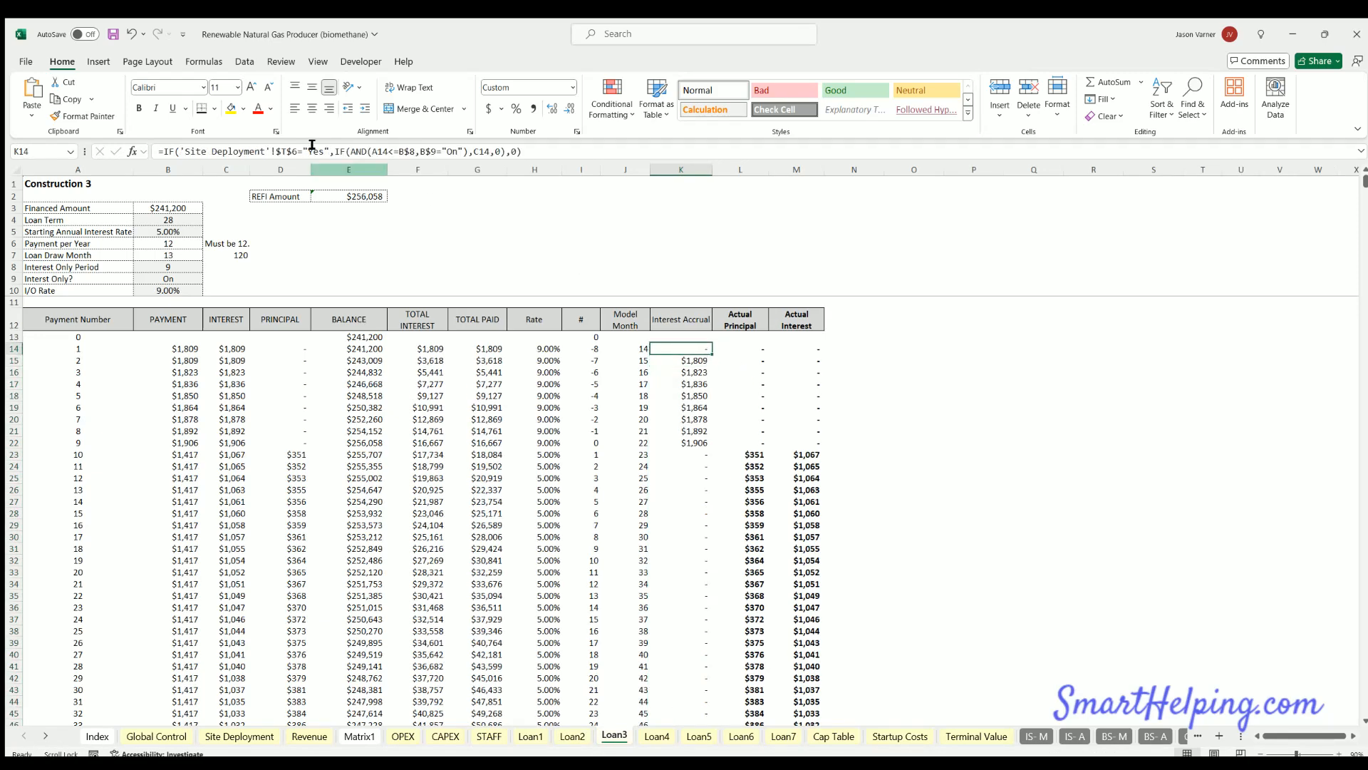
left_click(297, 152)
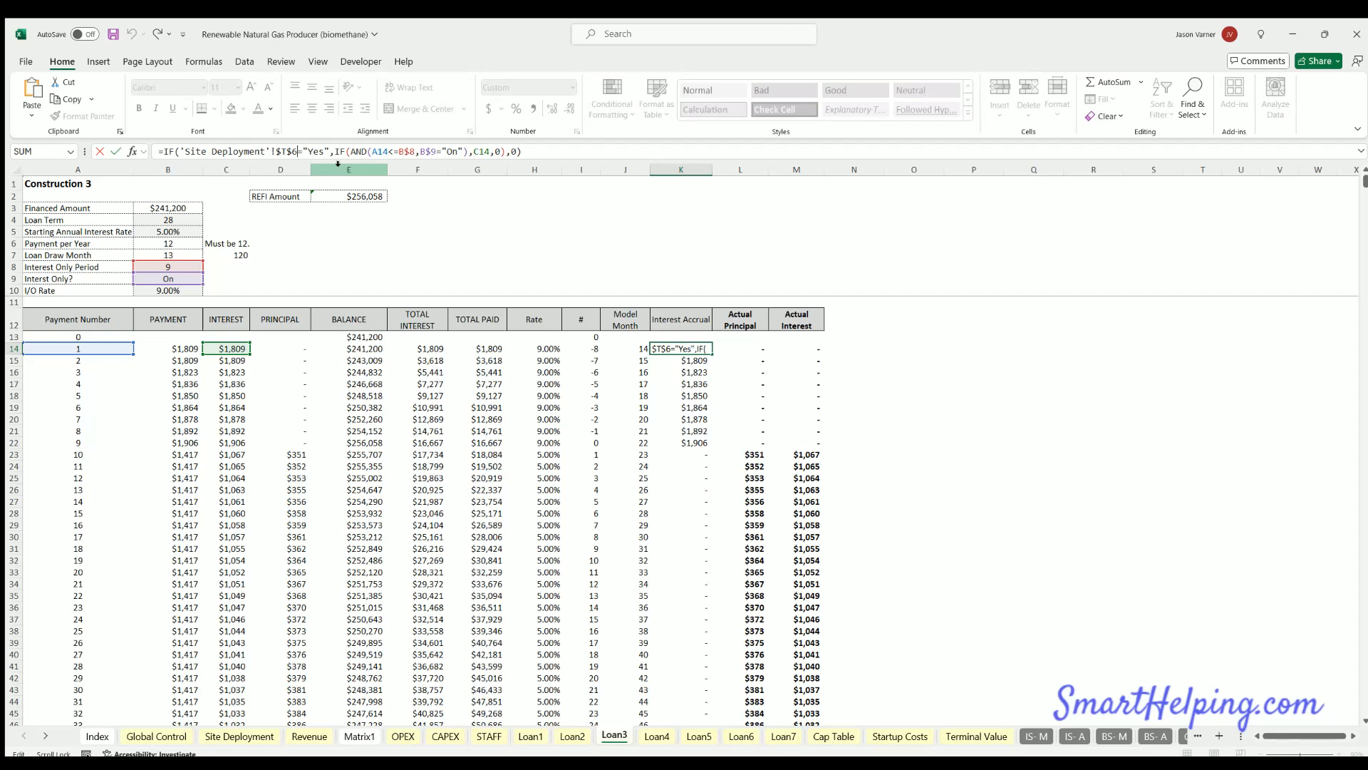
key("BackSpace")
type("8")
key("Return")
left_click(703, 349)
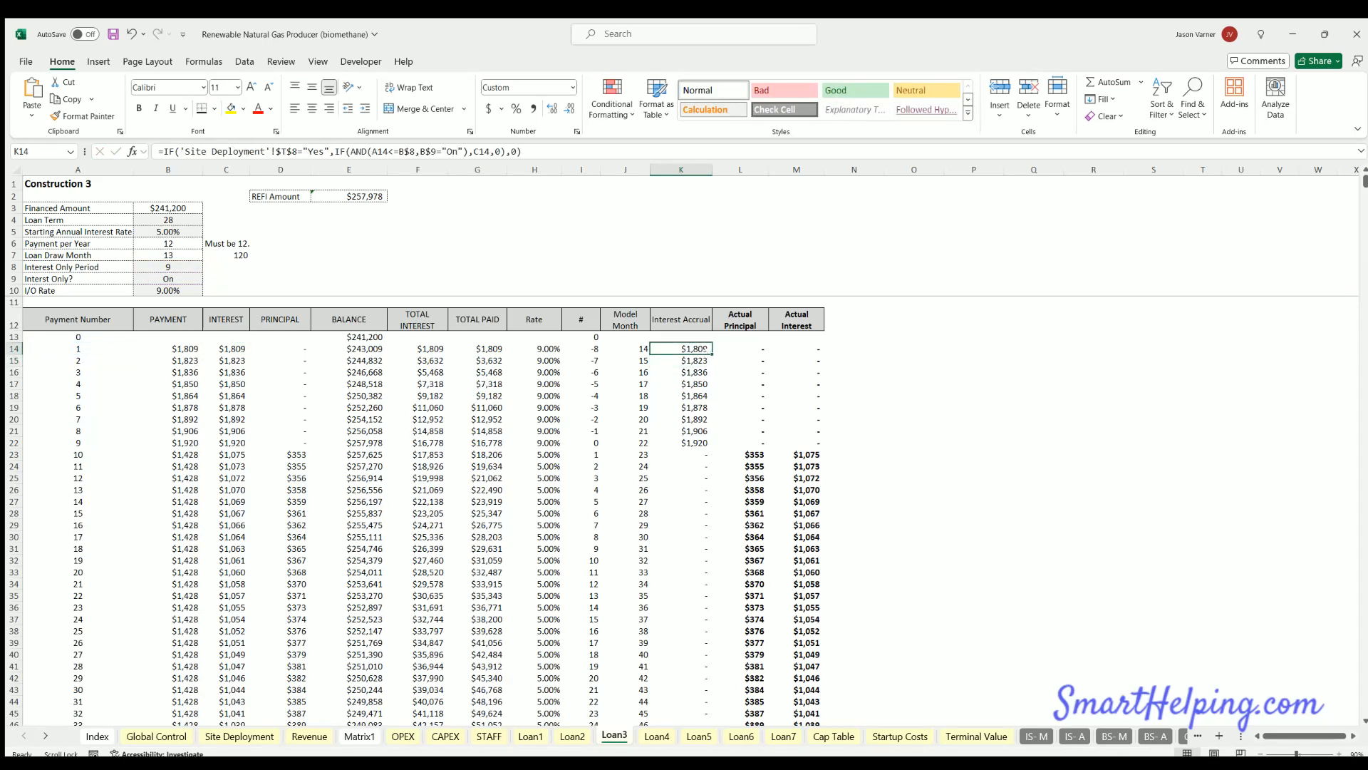
double_click(712, 354)
- Change the Accrue Interest reference in Loan4's K14 to $T$9 and fill the formula down the column
left_click(657, 736)
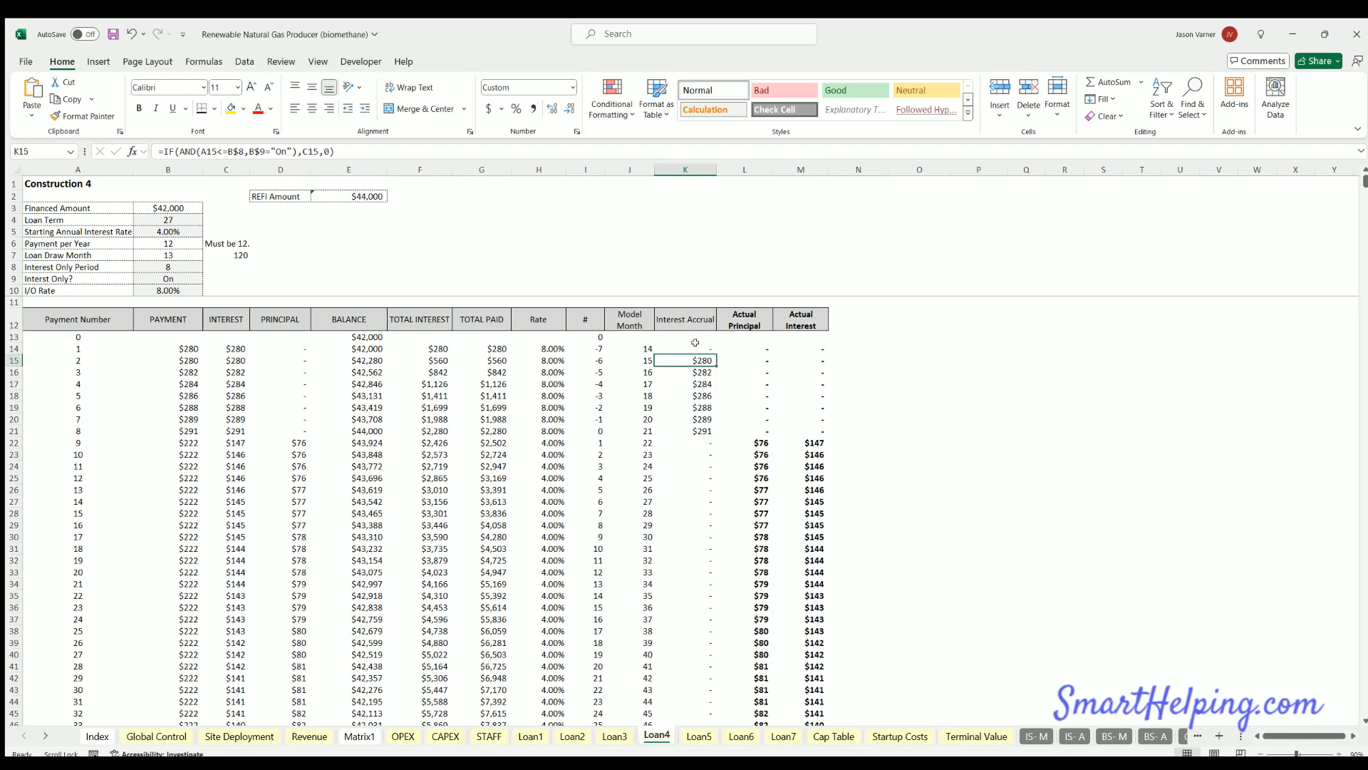
left_click(695, 345)
left_click(294, 149)
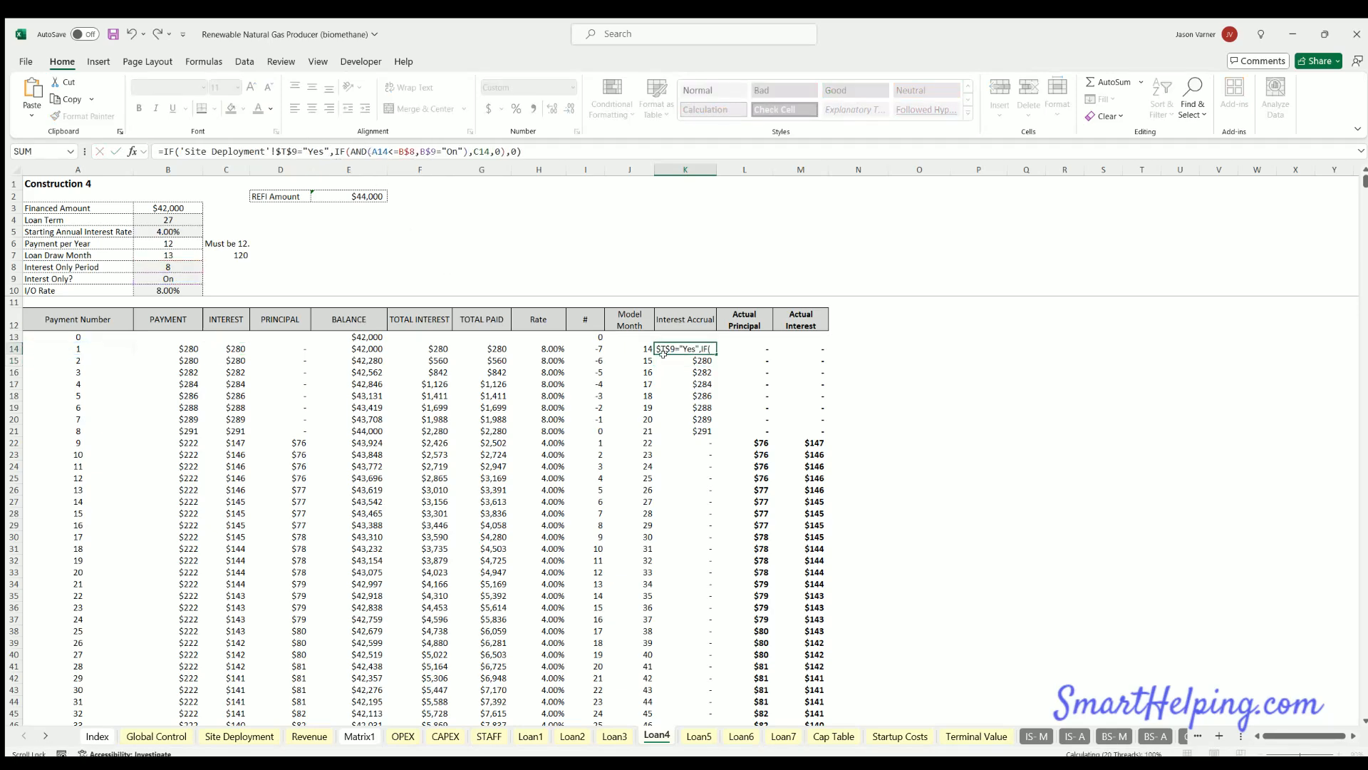
key("Return")
left_click(695, 349)
double_click(717, 354)
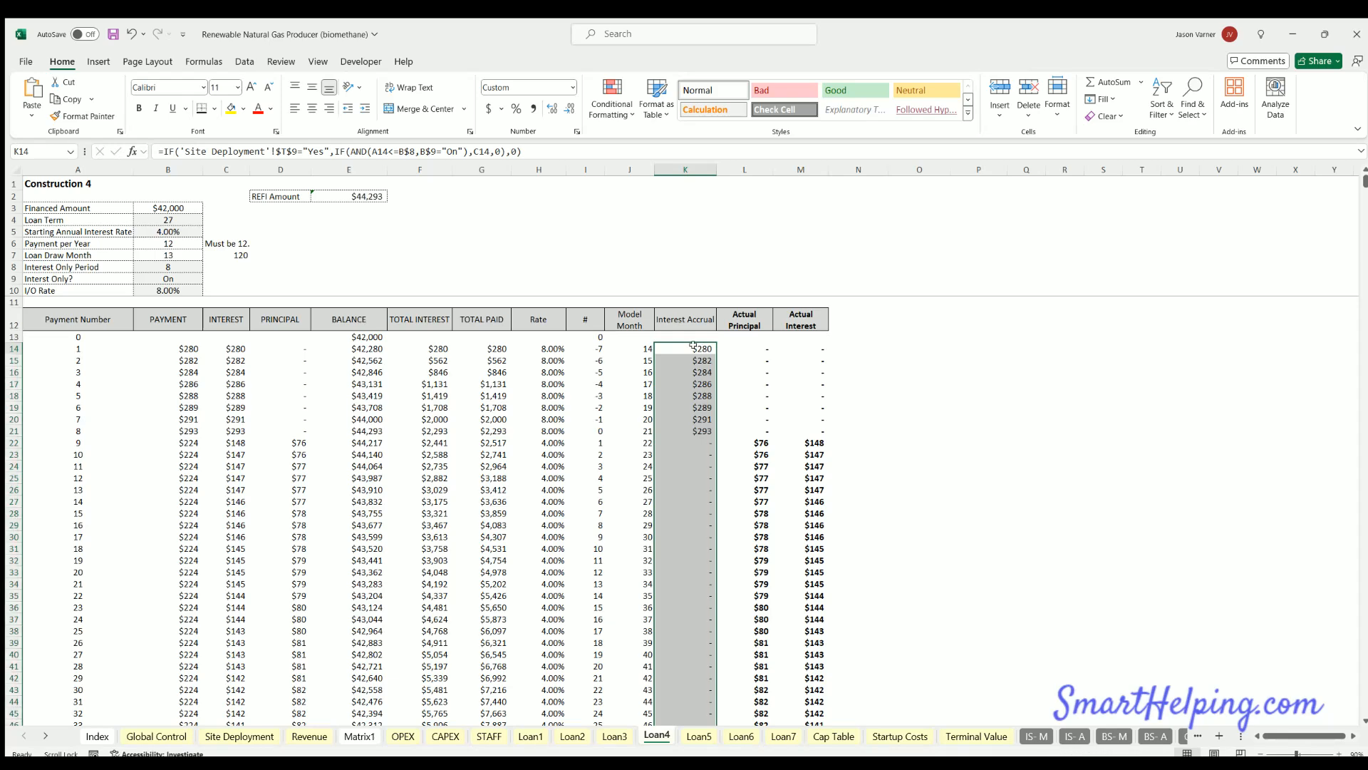
left_click(695, 348)
- Change the Accrue Interest reference in Loan5's K14 to $T$10 and fill the formula down the column
left_click(699, 736)
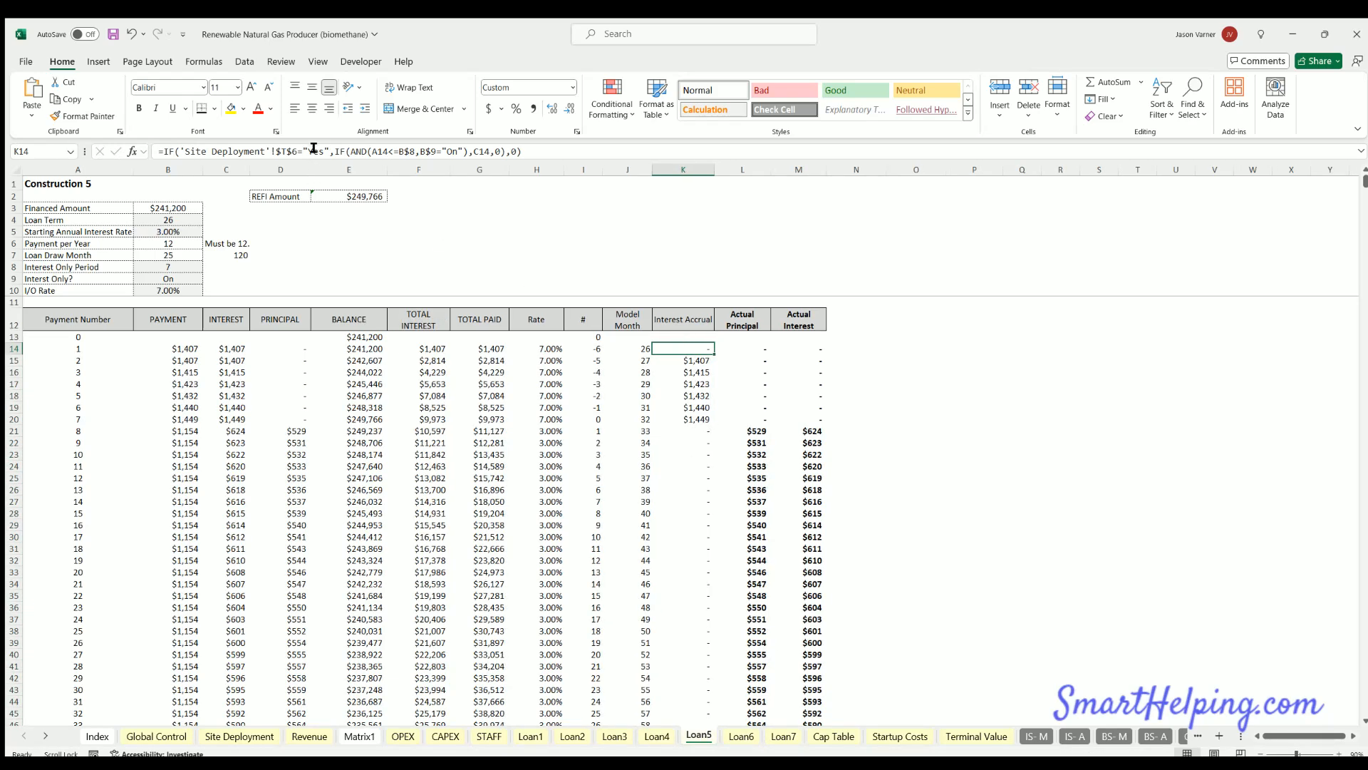
left_click(291, 150)
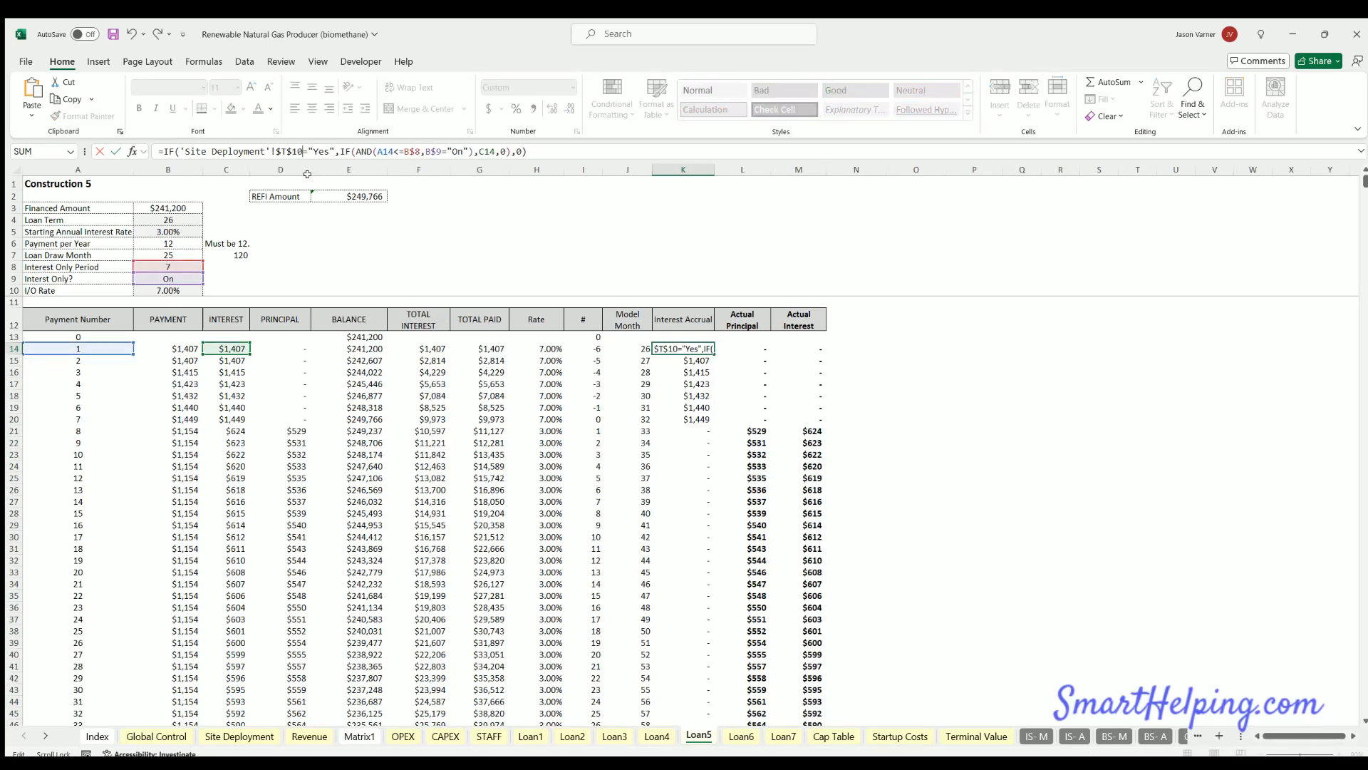
key("Return")
left_click(701, 346)
double_click(715, 354)
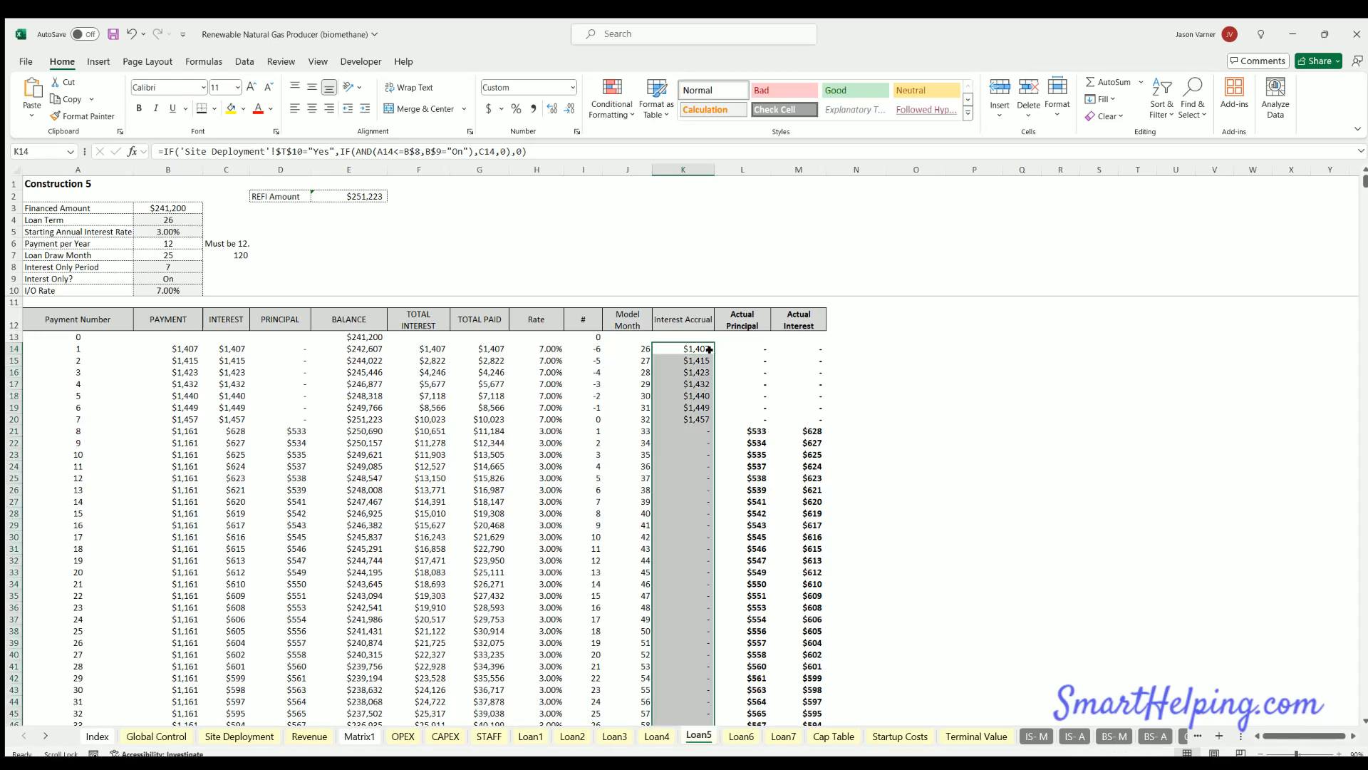
- Set Accrue Interest to No for the second through fifth sites in T7:T10 of the Site Deployment sheet
left_click(239, 735)
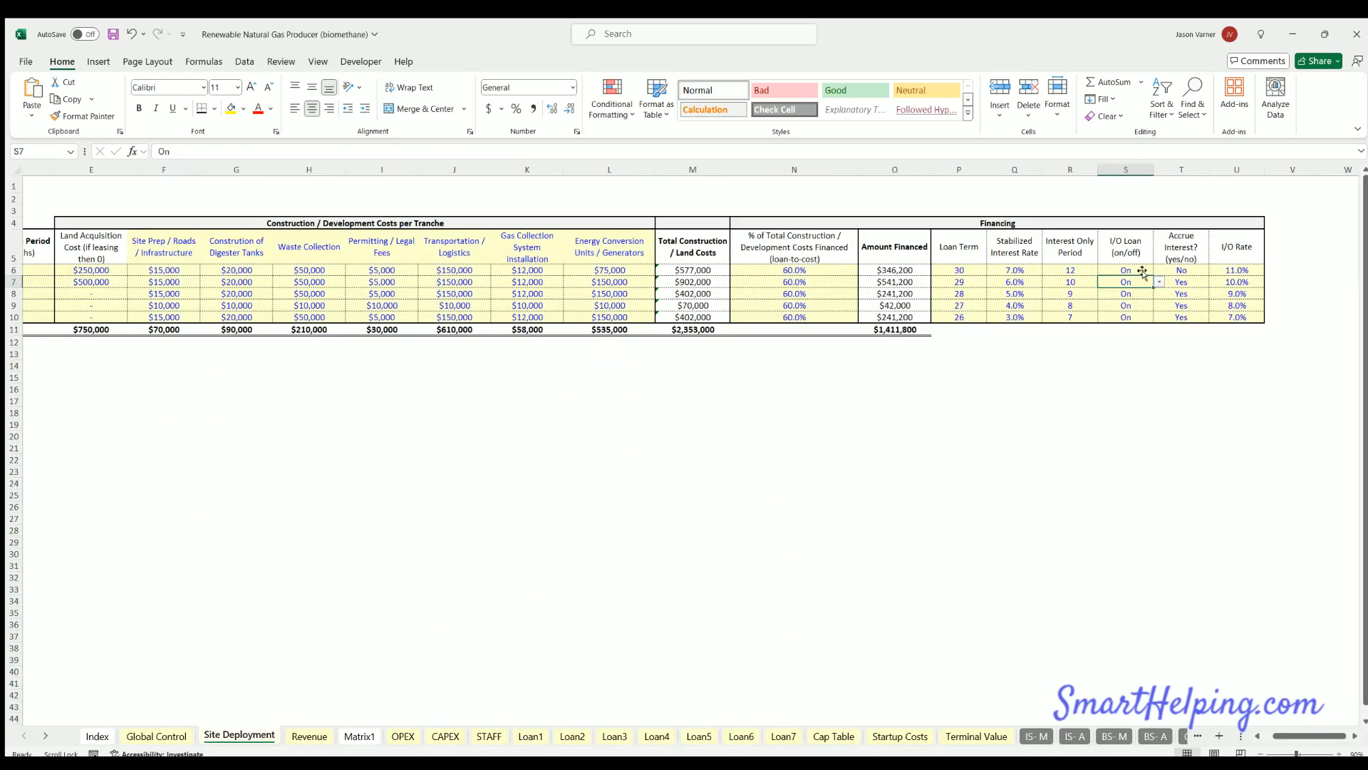
left_click_drag(1127, 266, 1126, 317)
left_click(1183, 281)
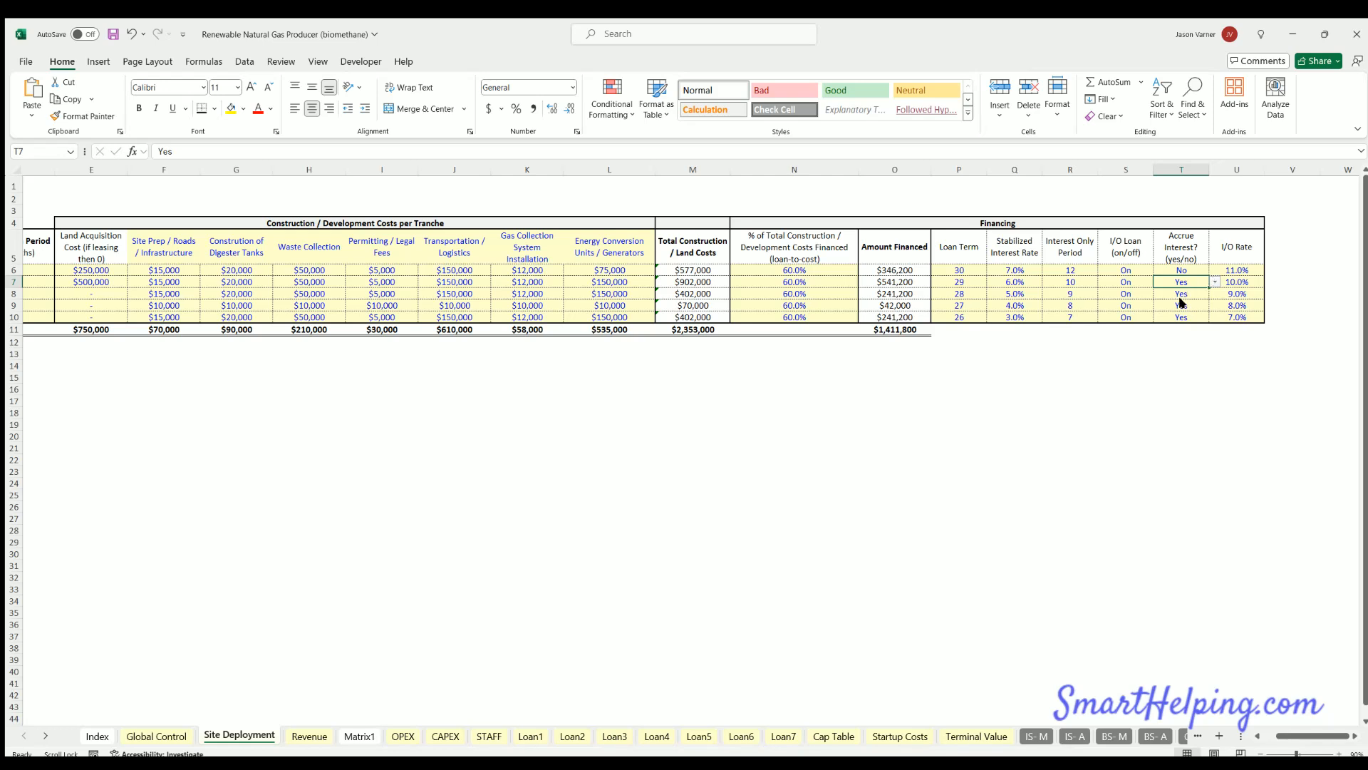
type("No")
key("Return")
left_click(1212, 293)
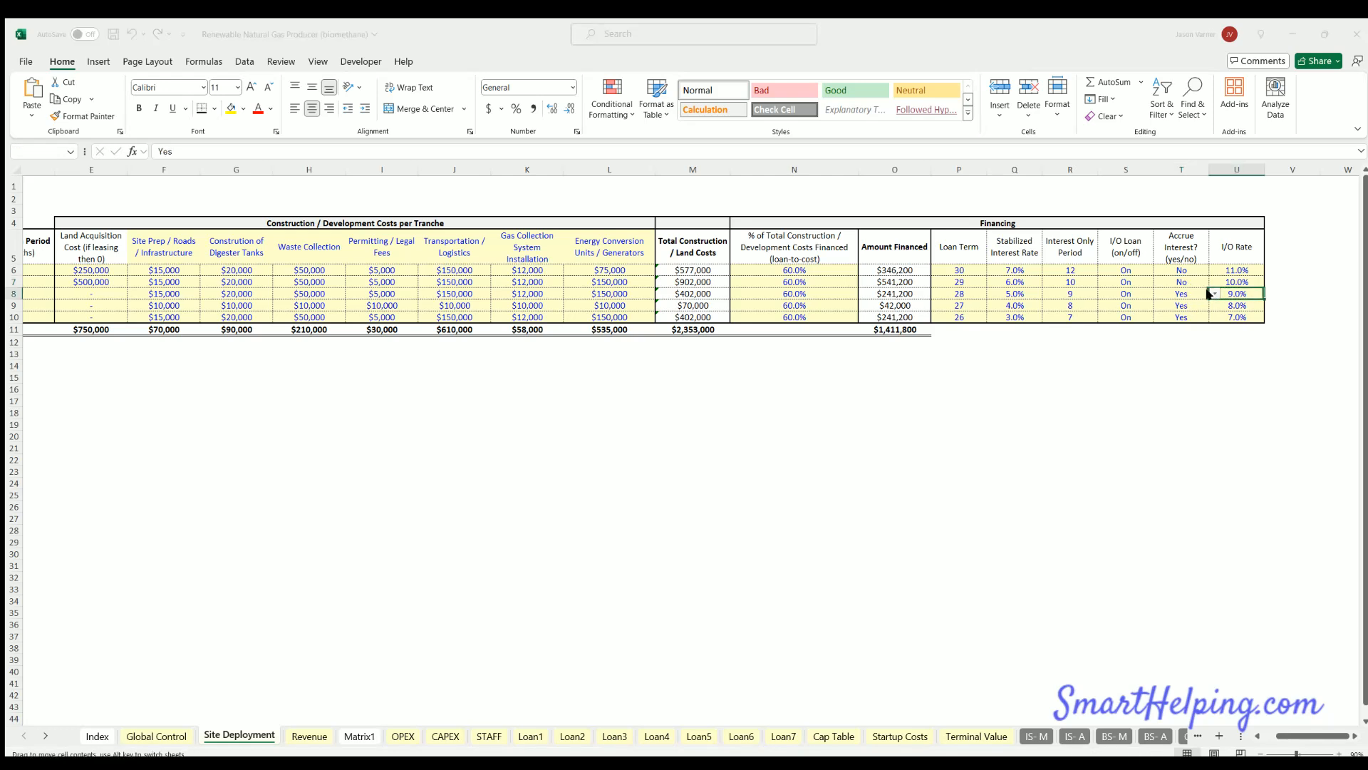
left_click(1204, 292)
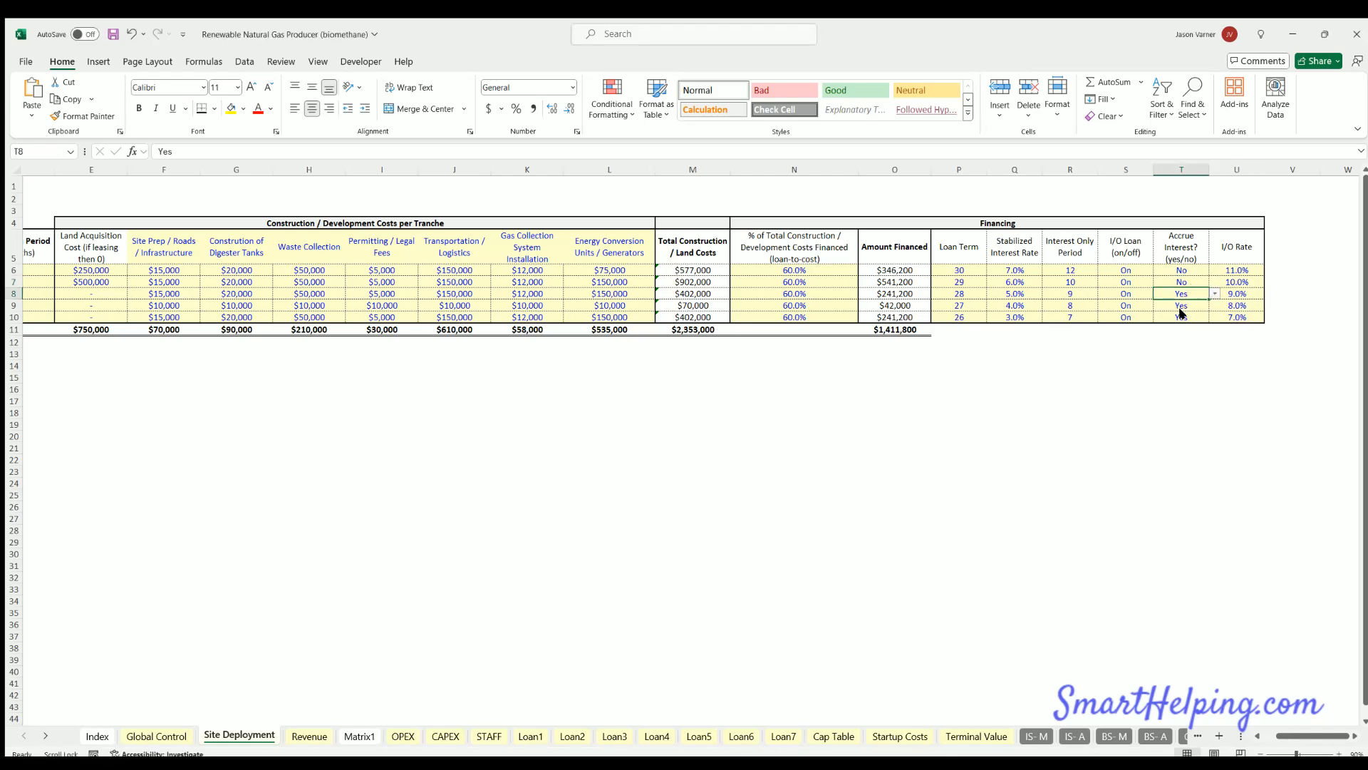
left_click(1209, 305)
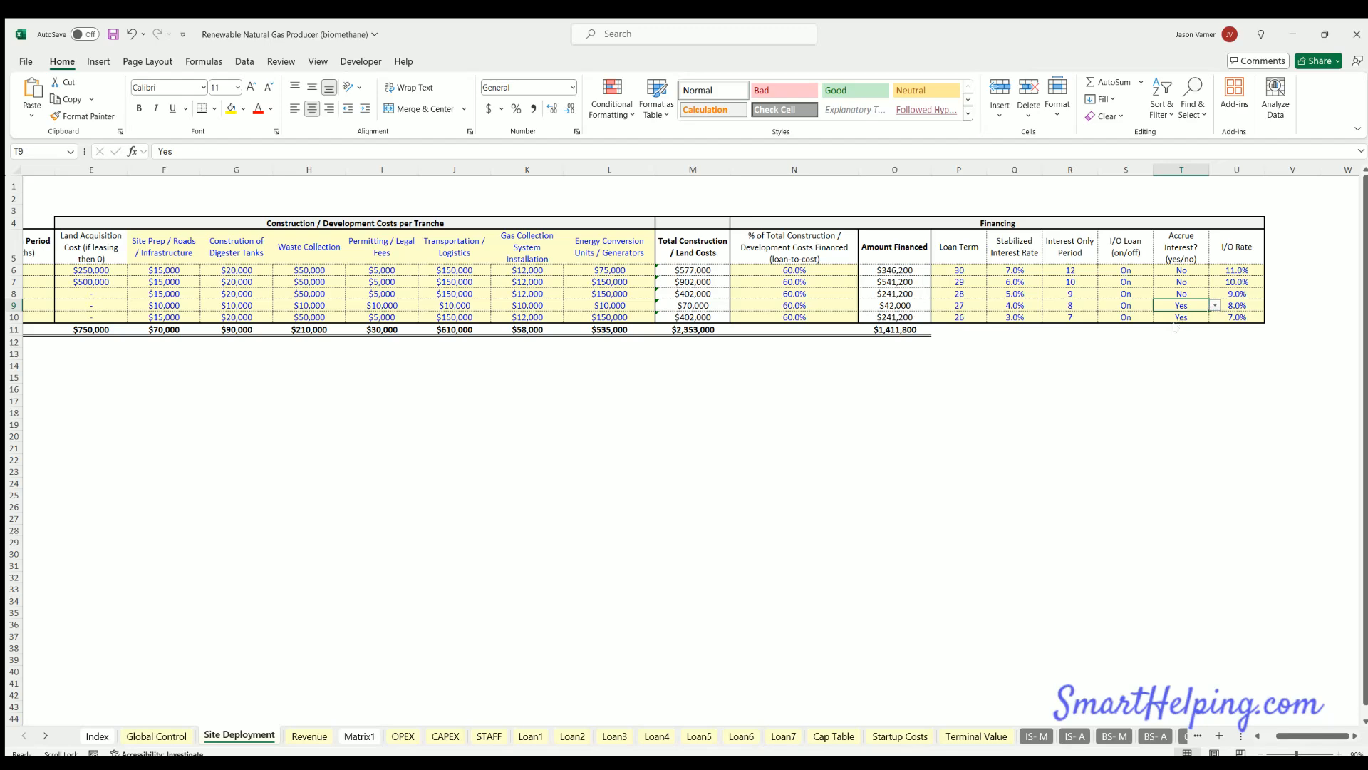
type("No")
key("Return")
key("ctrl+d")
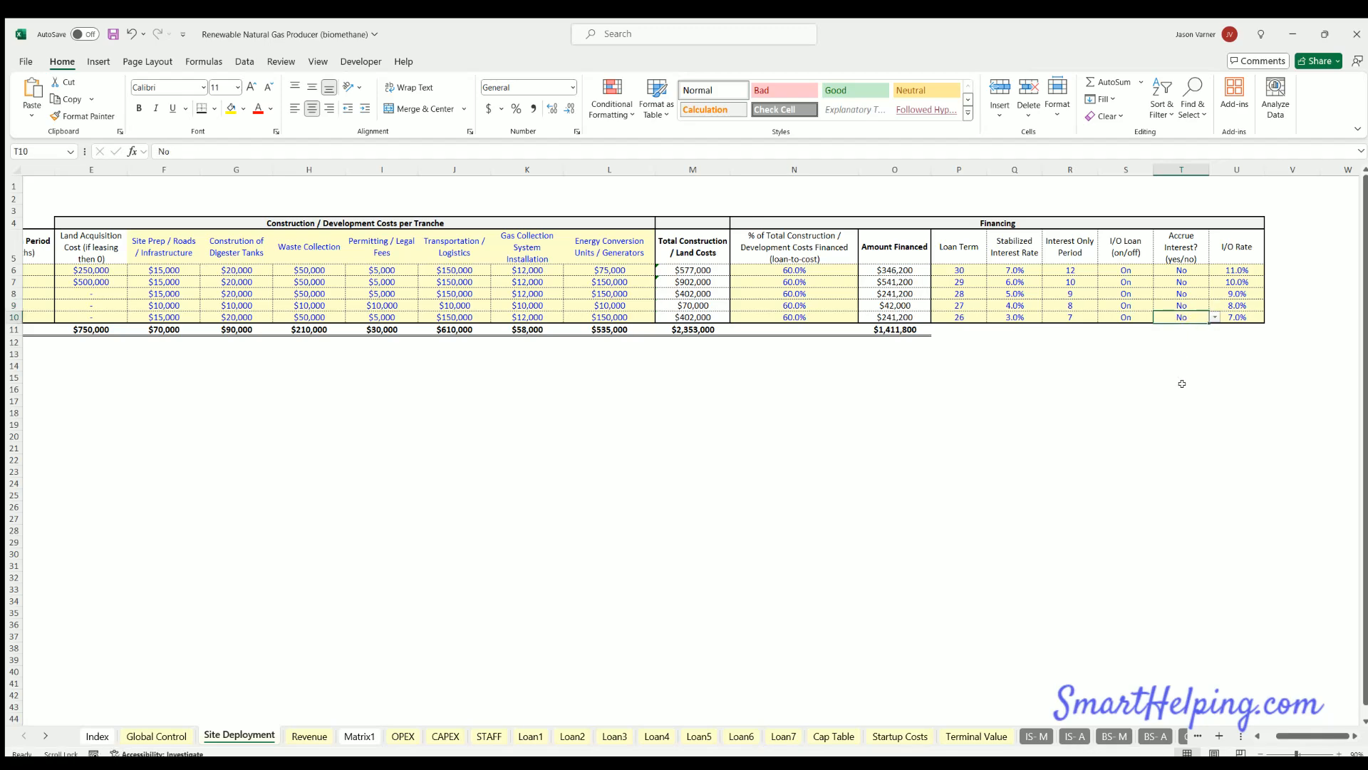
- Copy the Actual Interest formula text from M14 of the Loan1 sheet
left_click(530, 736)
left_click(798, 348)
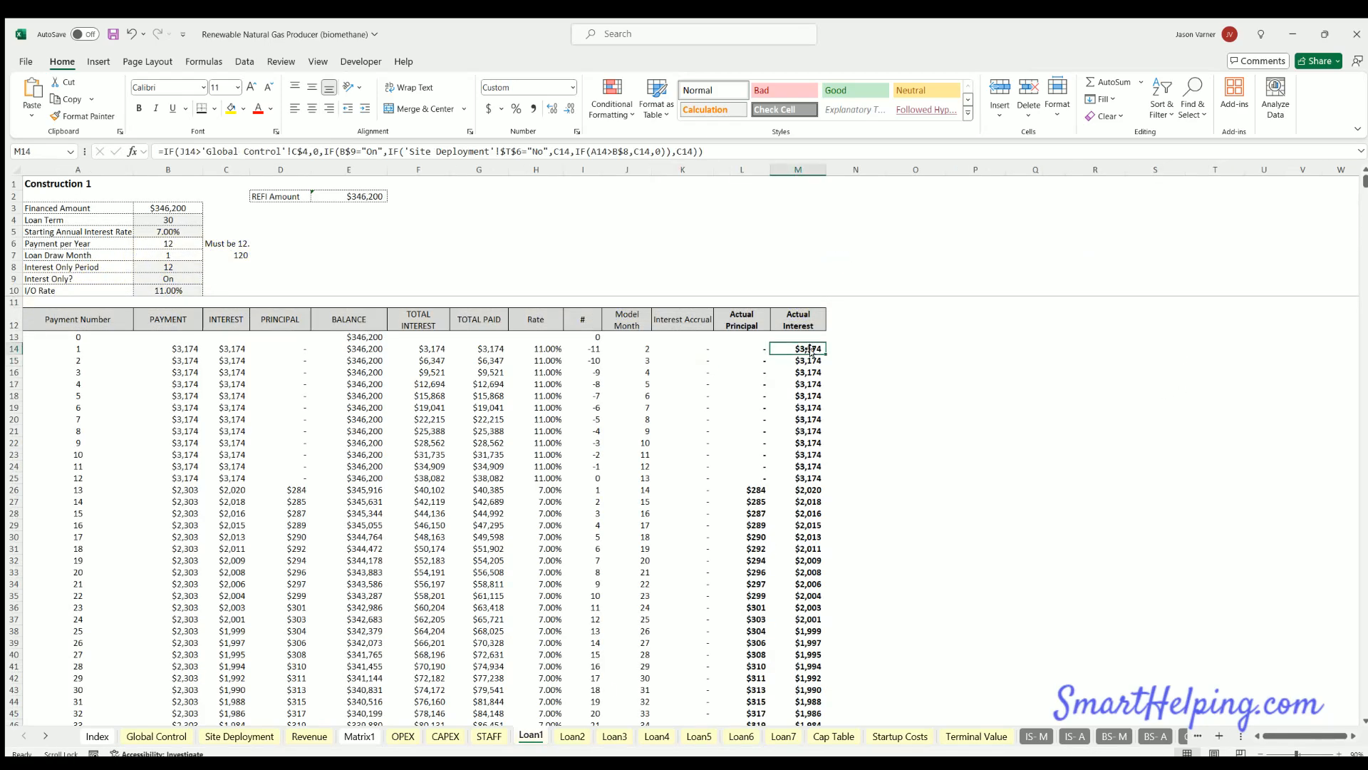
left_click_drag(702, 150, 158, 151)
key("ctrl+c")
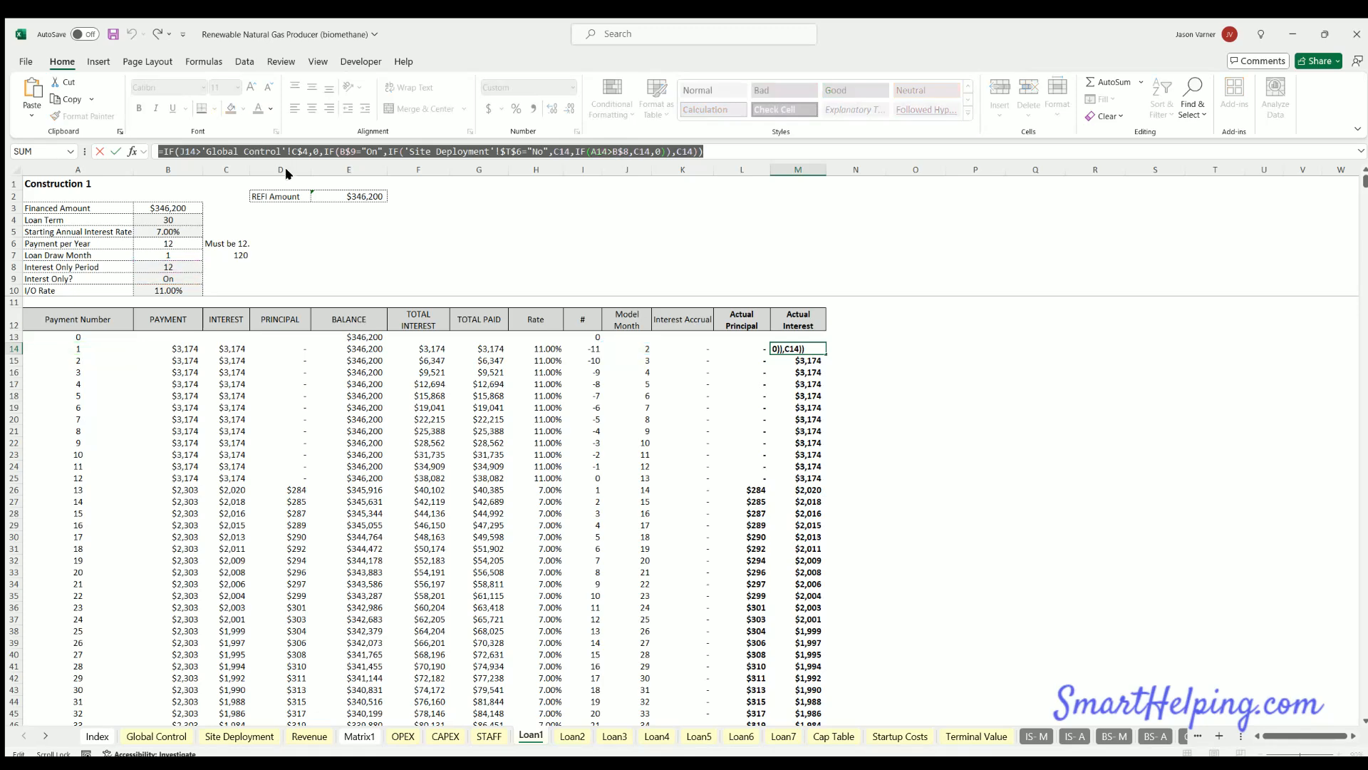
key("Escape")
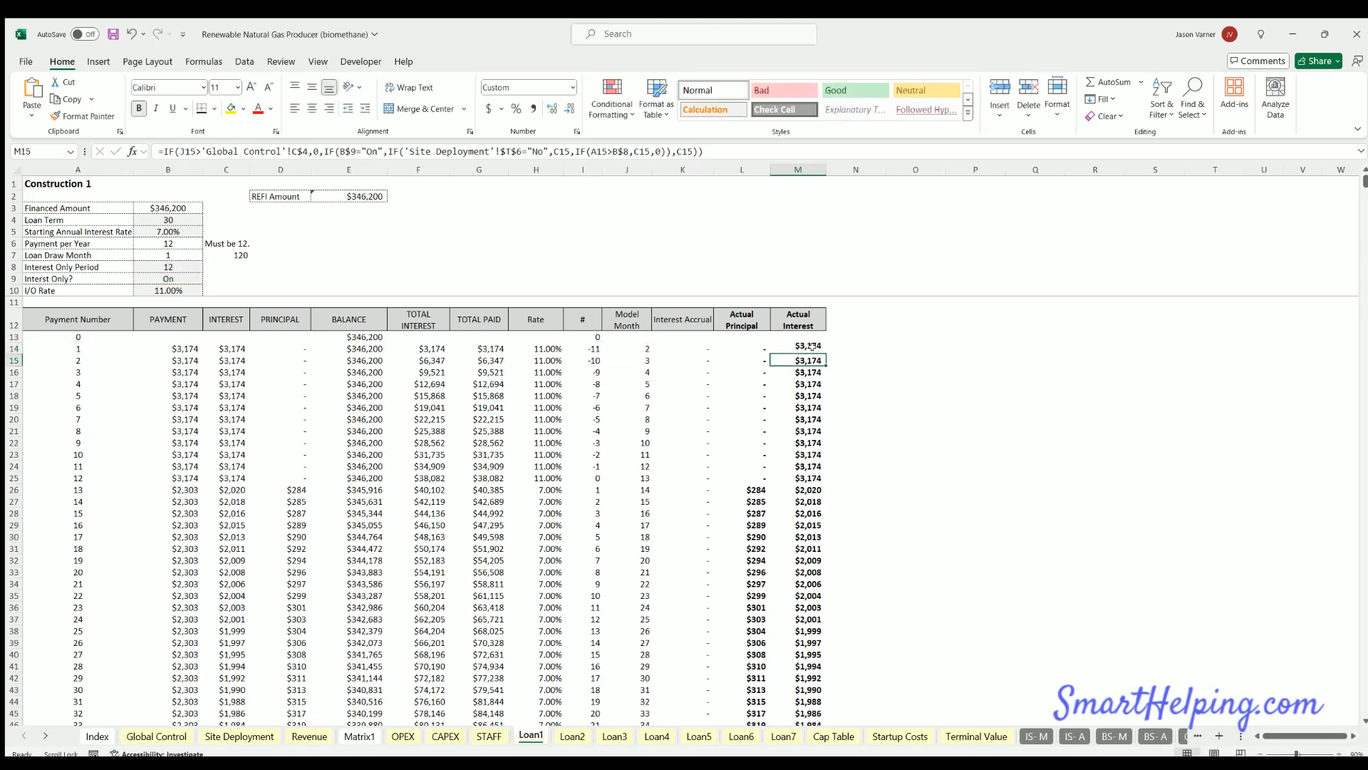
- Replace Loan2's M14 with the copied formula, point its Accrue Interest reference to $T$7, and fill it down the Actual Interest column
left_click(572, 735)
left_click_drag(824, 352, 798, 456)
left_click(798, 349)
left_click_drag(512, 152, 159, 151)
key("ctrl+v")
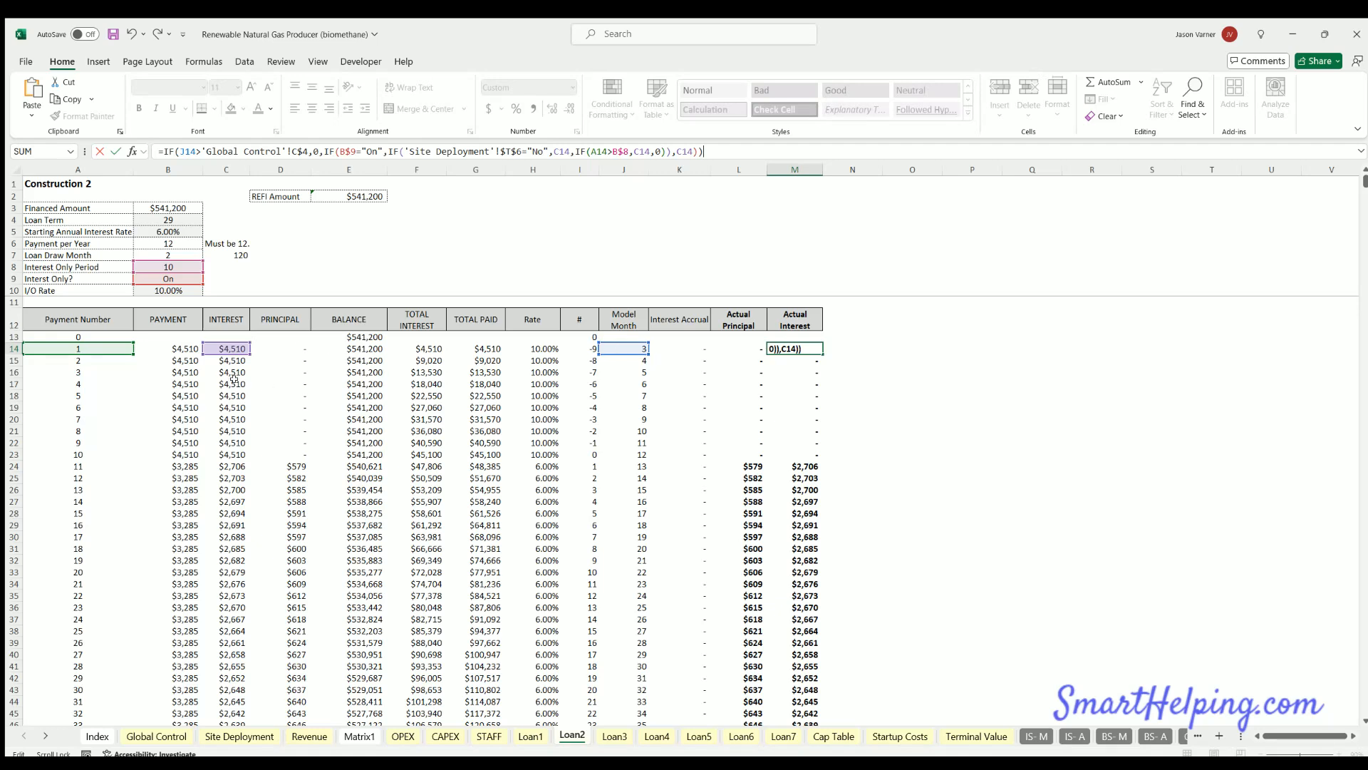
left_click(518, 148)
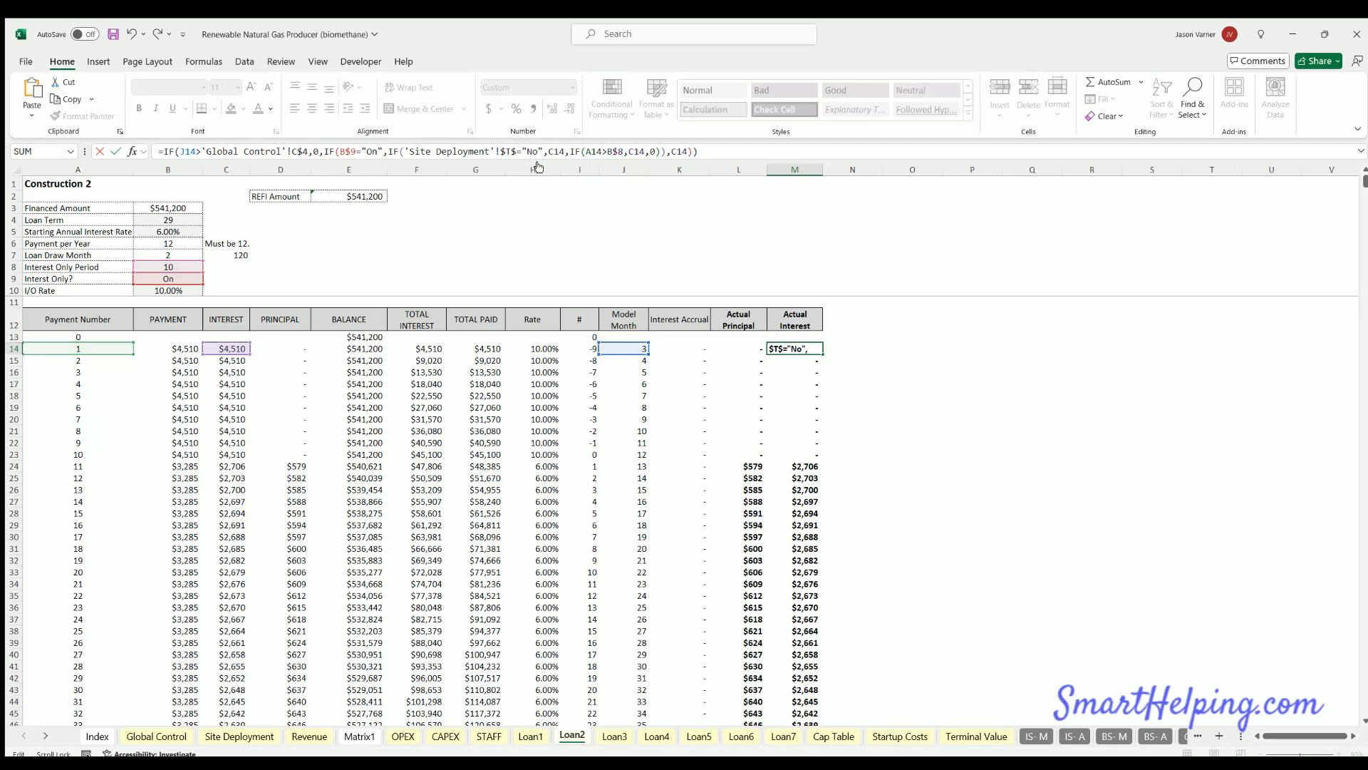
key("Return")
left_click(797, 347)
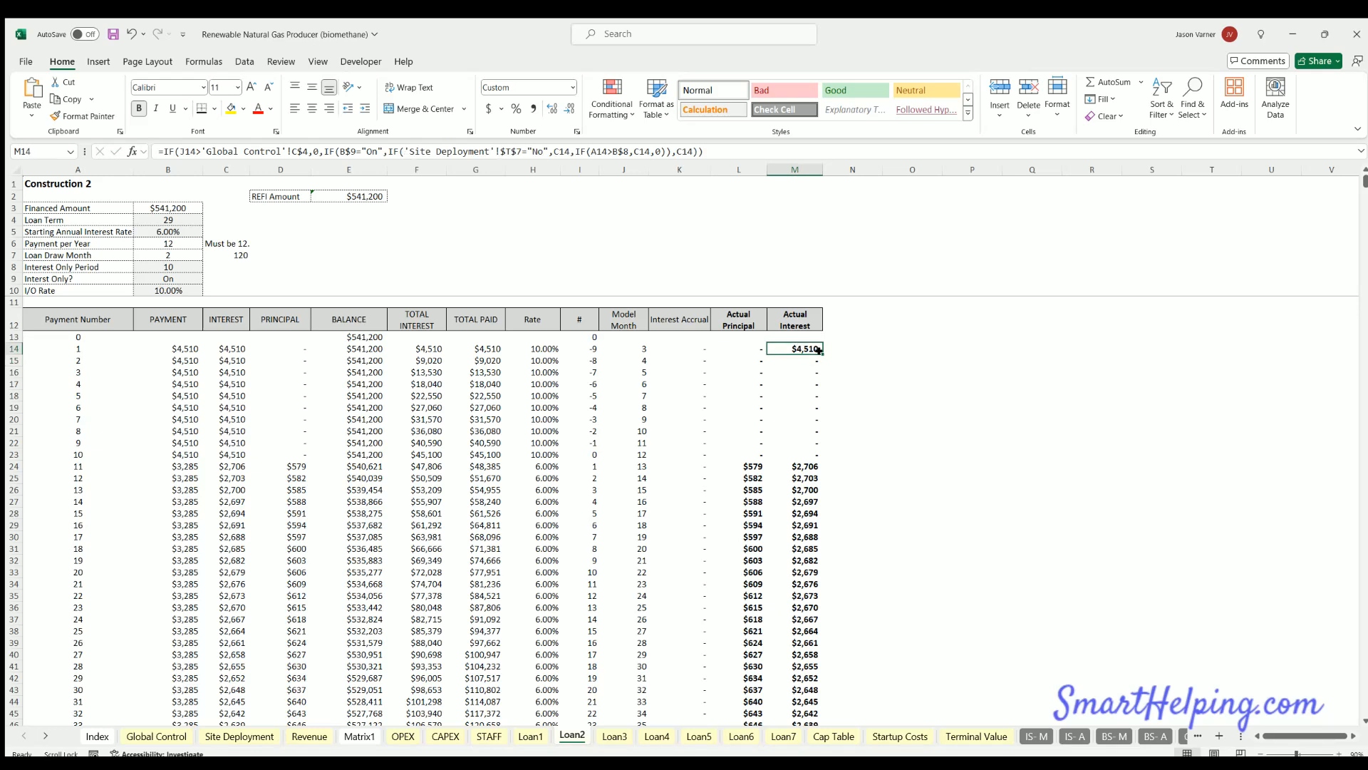
double_click(821, 354)
- Copy the Actual Interest formula from Loan2's M14 and replace the formula in Loan3's M14 with it
left_click(800, 347)
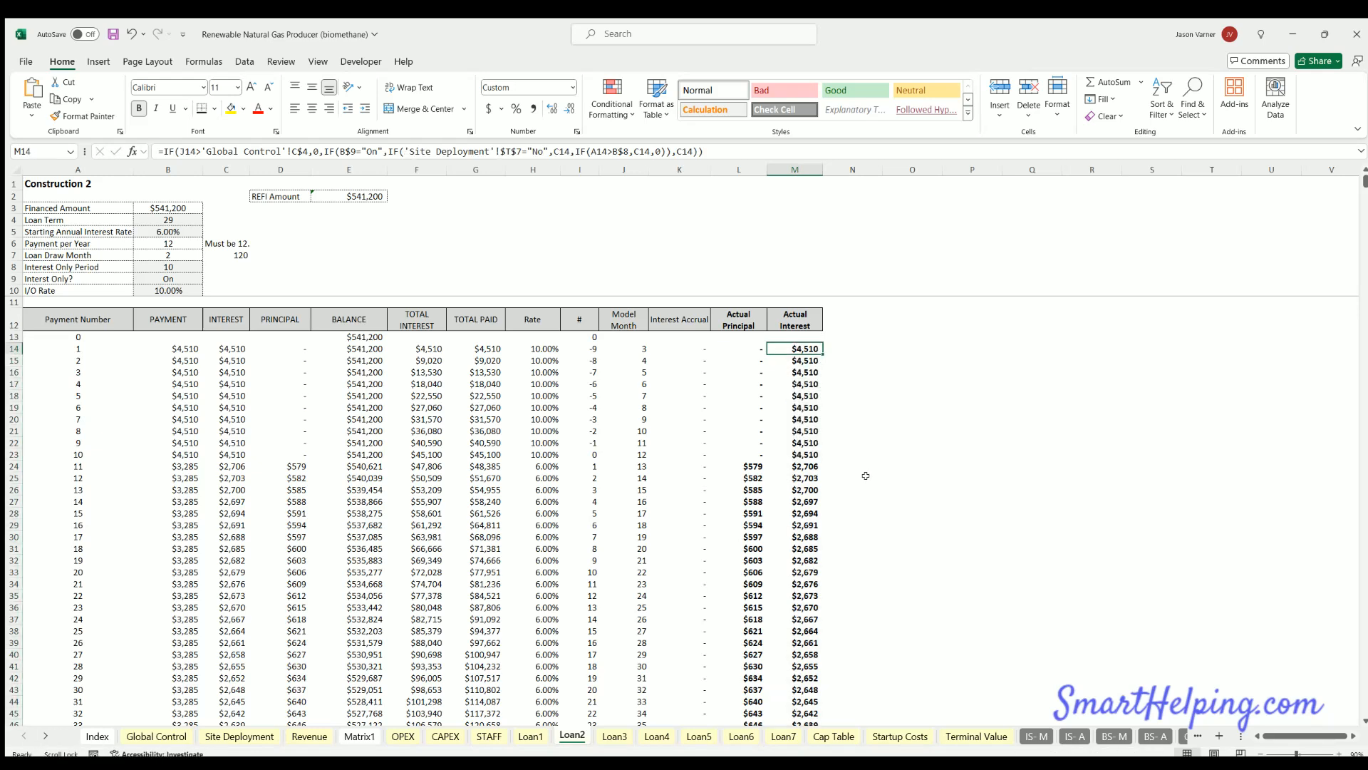
left_click_drag(712, 151, 158, 151)
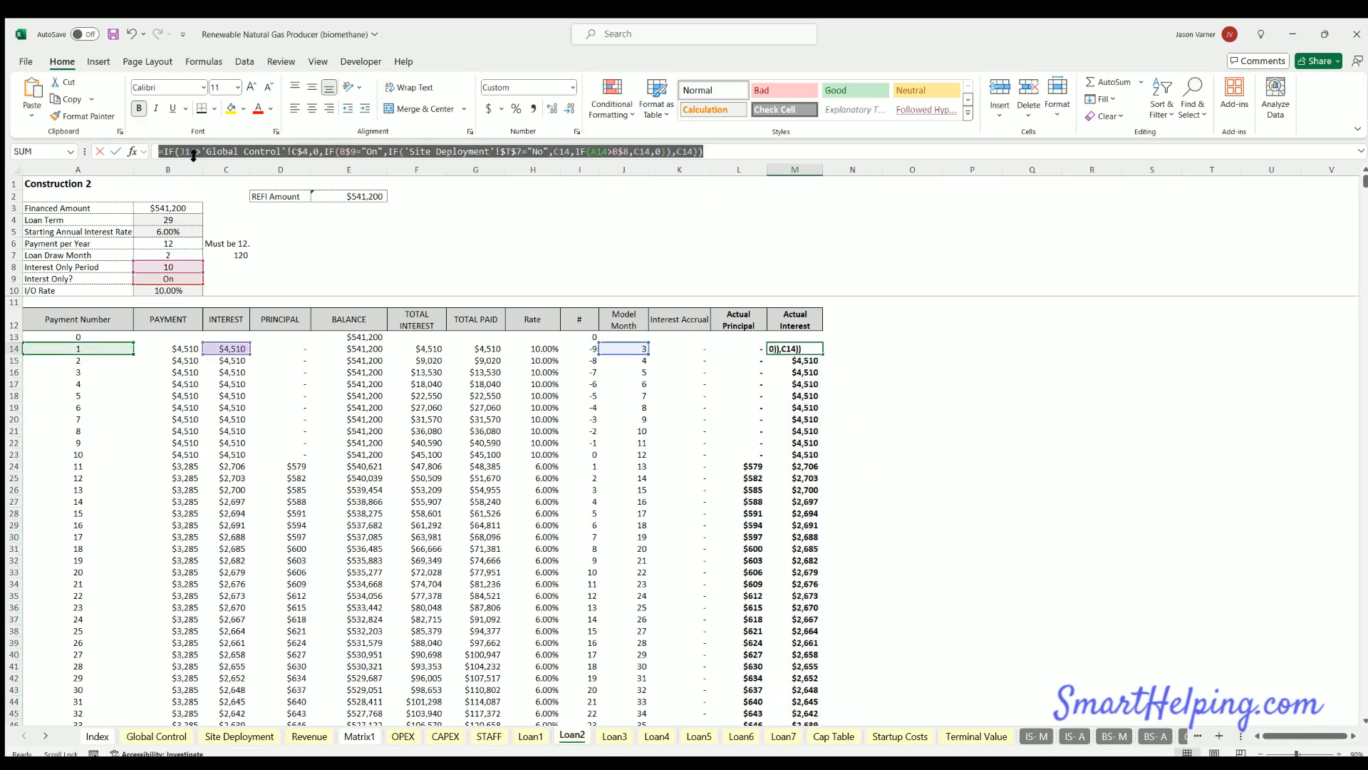
key("Return")
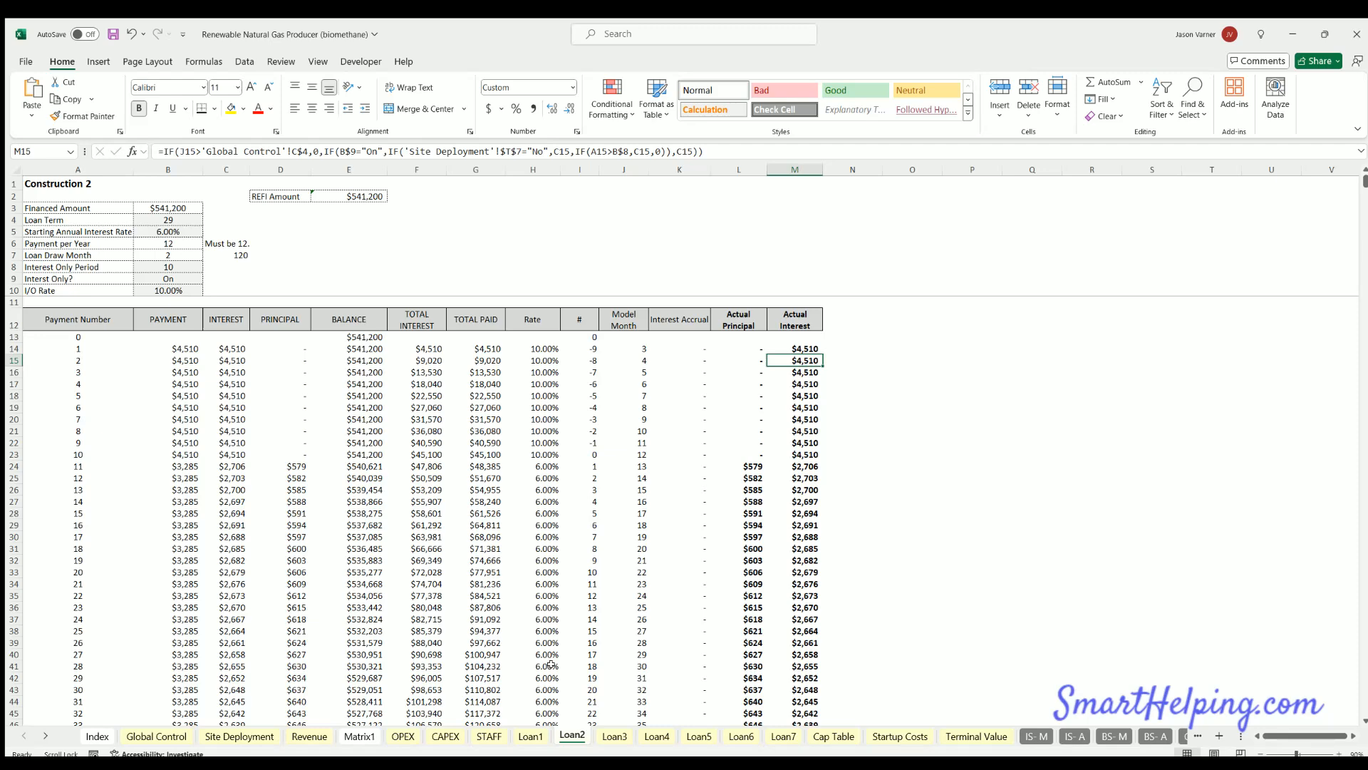
left_click(614, 736)
left_click(796, 348)
left_click_drag(511, 151, 158, 151)
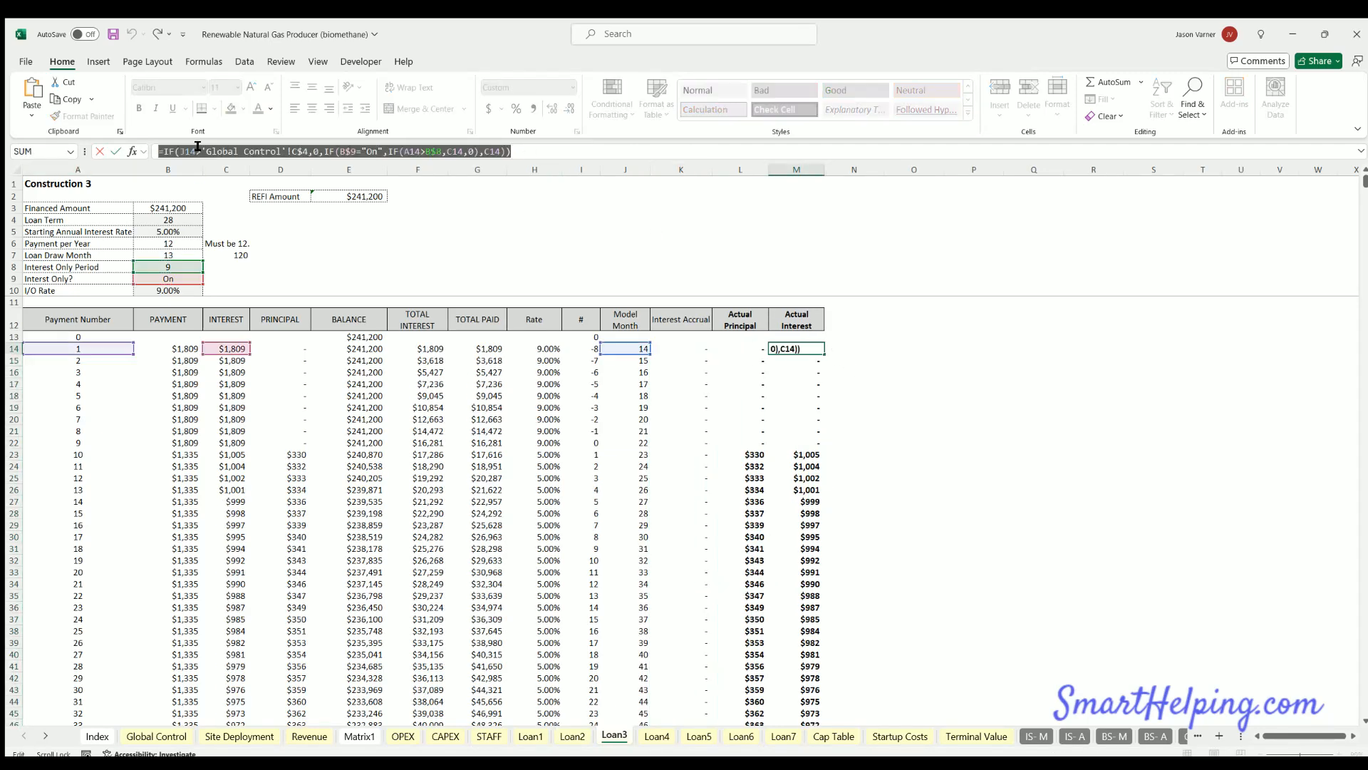
type("=IF(J14>'Global Control'!C$4,0,IF(B$9=\"On\",IF(A14>B$8,C14,0),C14))")
key("Return")
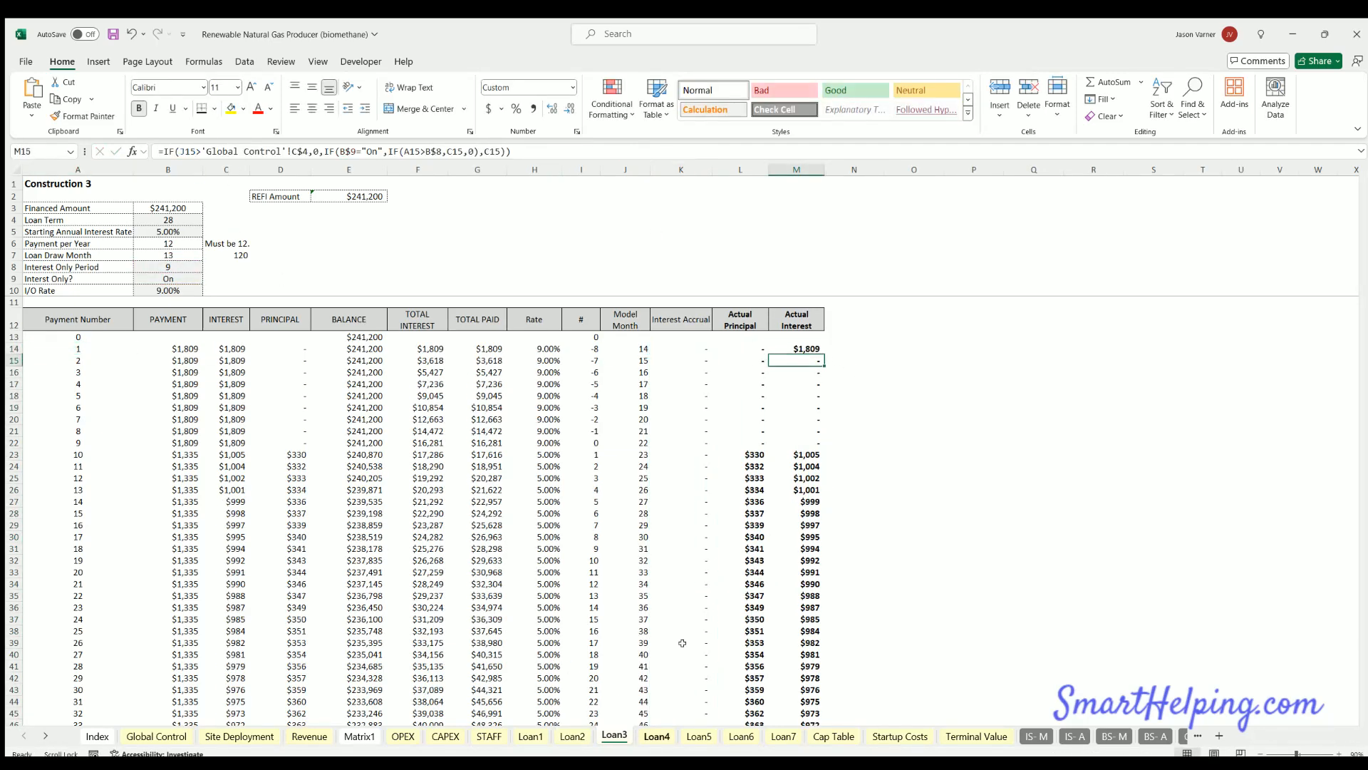
- Replace the Actual Interest formula in Loan4's M14 with the copied Loan2 formula
left_click(656, 736)
left_click(801, 348)
left_click_drag(511, 151, 158, 151)
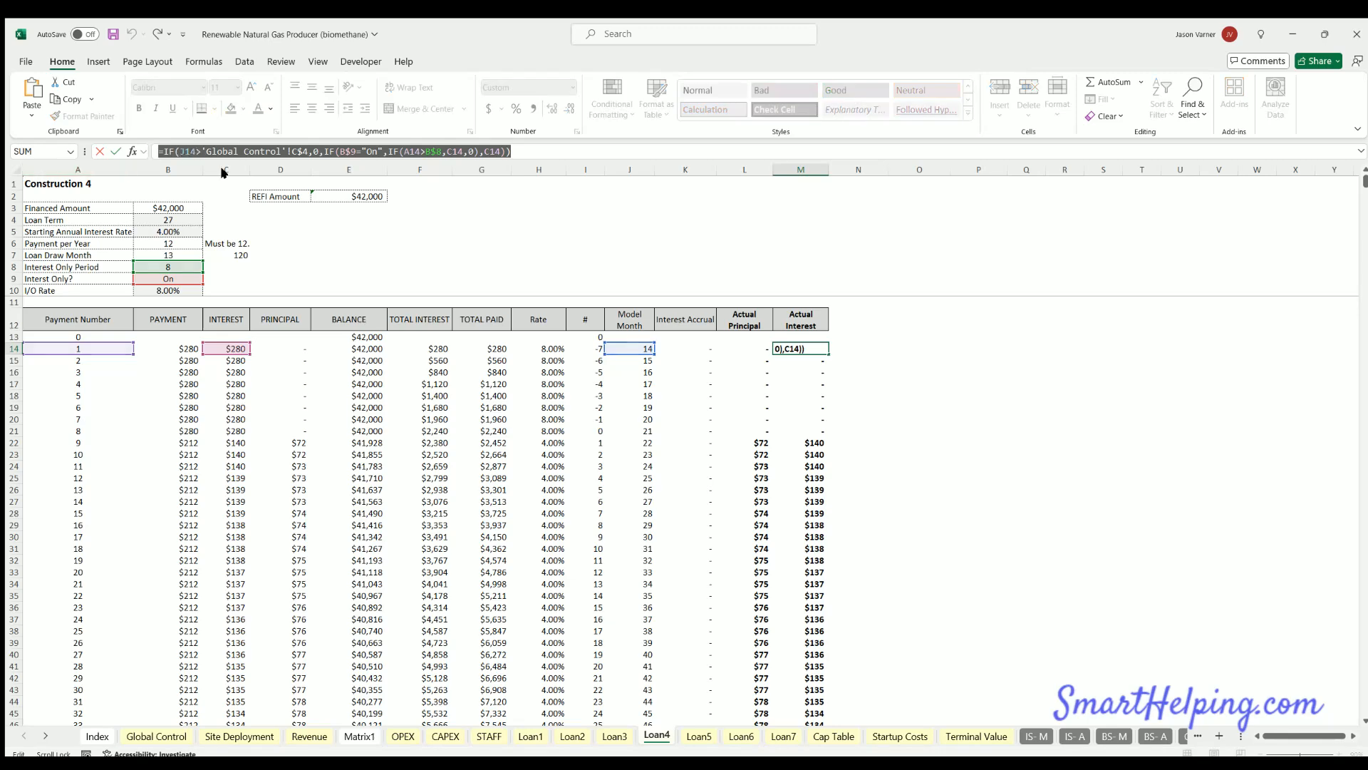
key("ctrl+v")
key("Return")
- Replace the Actual Interest formula in Loan5's M14 with the copied Loan2 formula
left_click(698, 735)
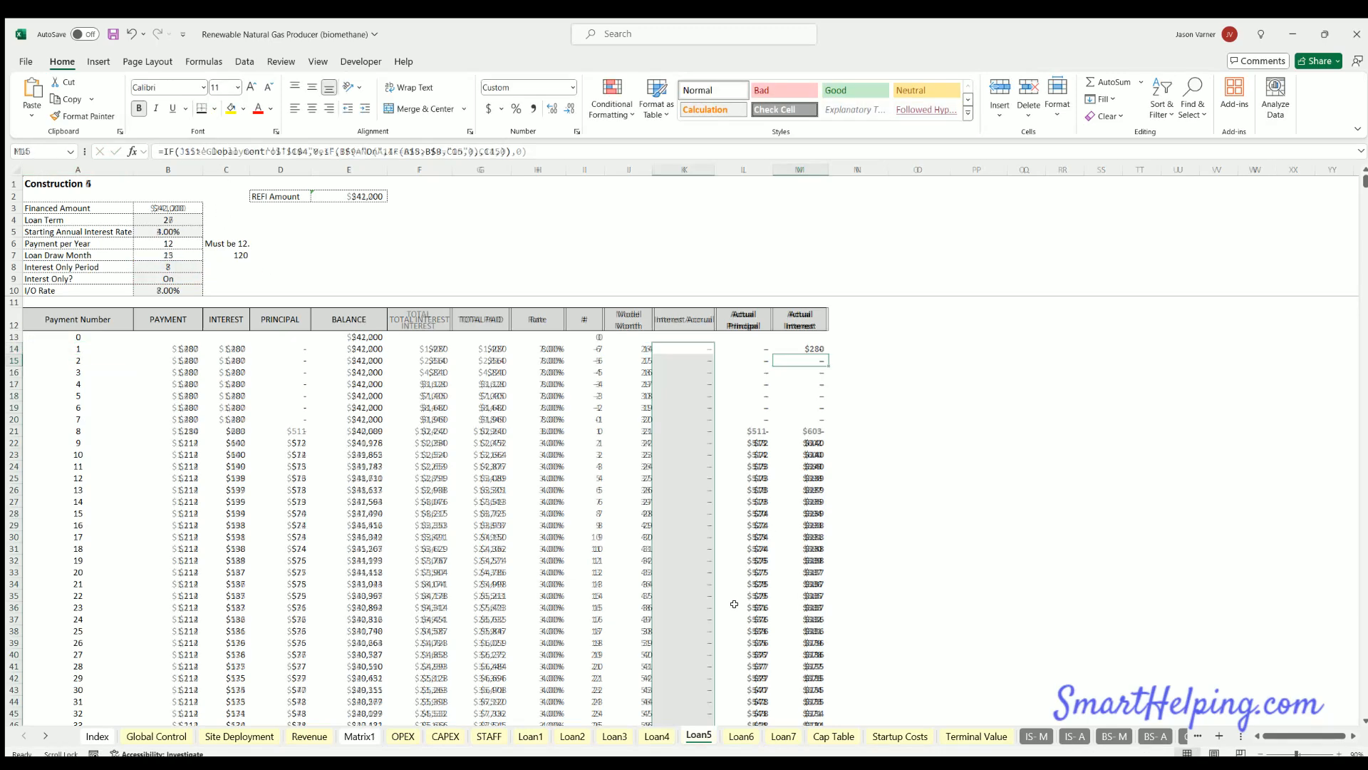
left_click(800, 349)
left_click_drag(511, 151, 158, 151)
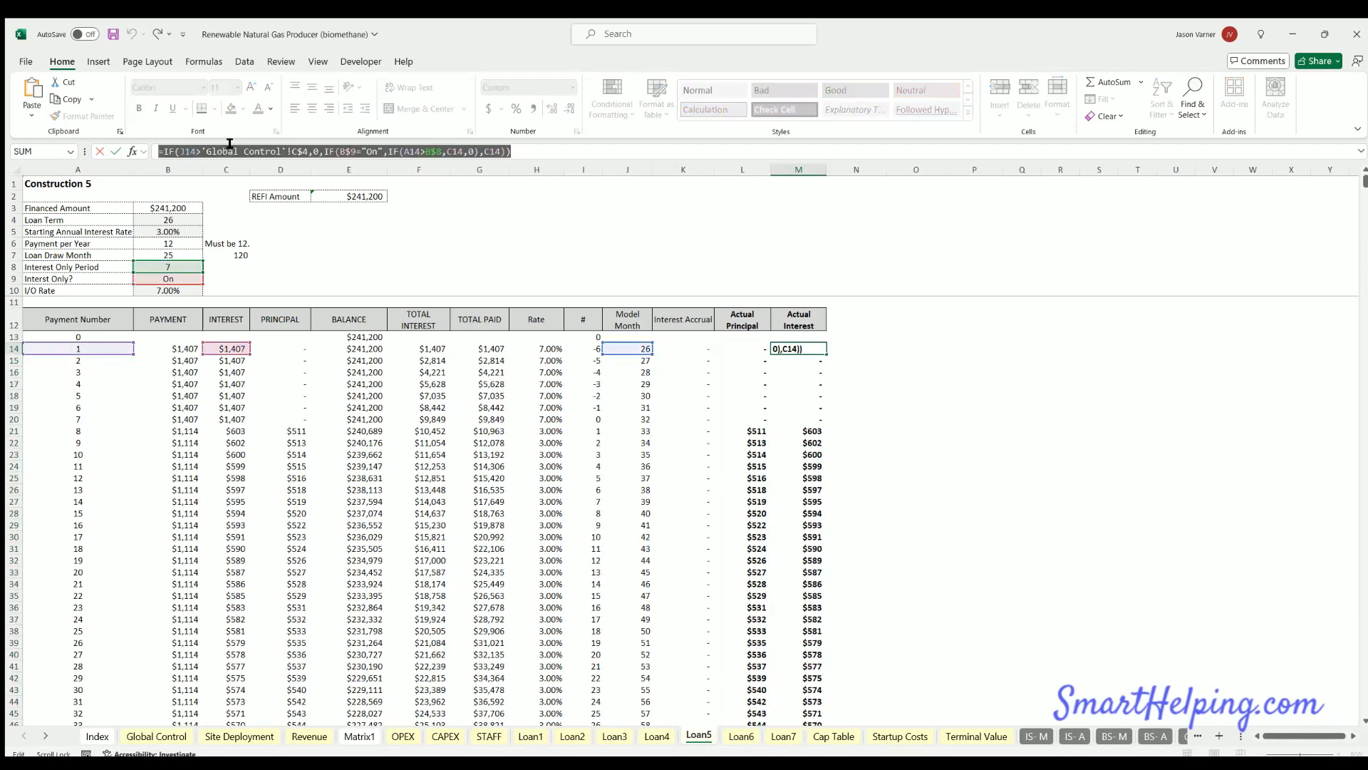
type("=IF(J14>'Global Control'!C$4,0,IF(B$9=\"On\",IF(A14>B$8,C14,0),C14))")
key("Return")
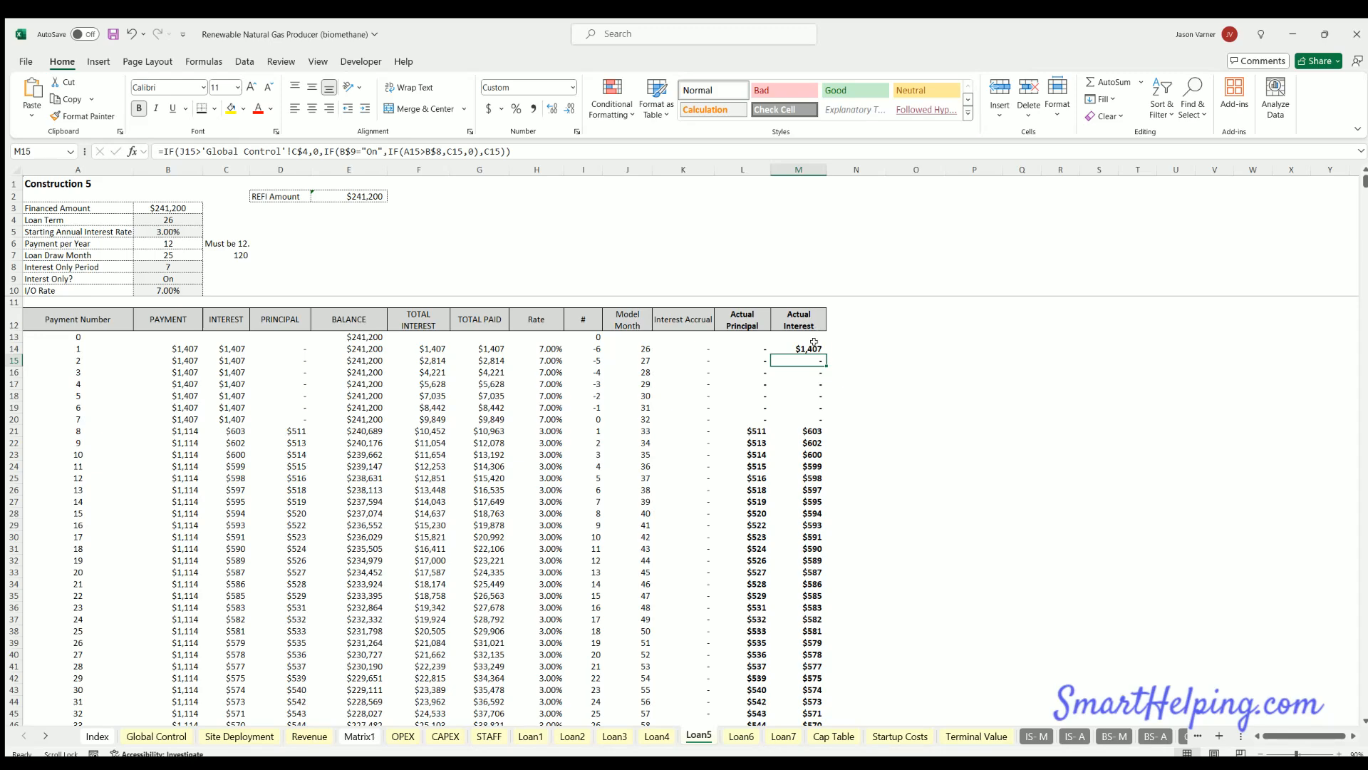
left_click(814, 343)
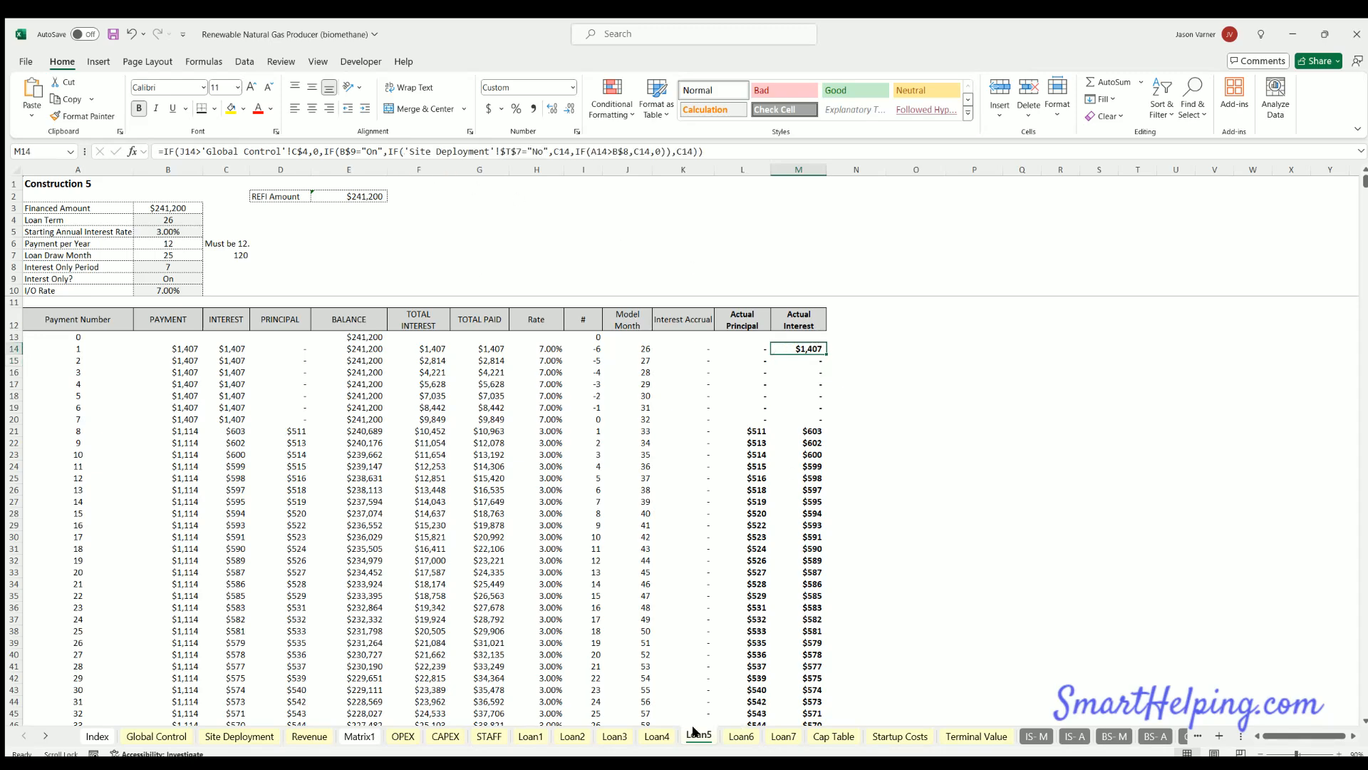
- Change the Accrue Interest reference in Loan3's M14 to $T$8 and fill the formula down the Actual Interest column
left_click(531, 737)
left_click(808, 346)
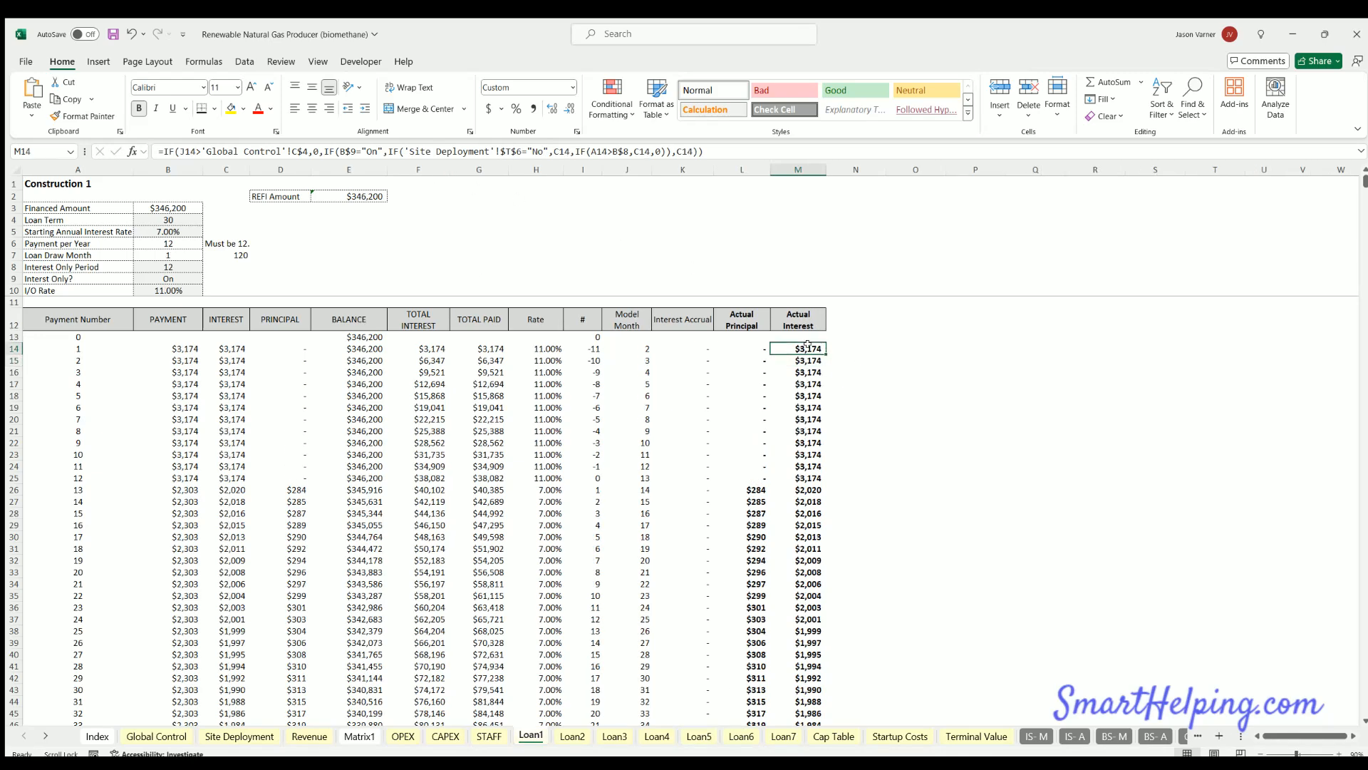
left_click(573, 736)
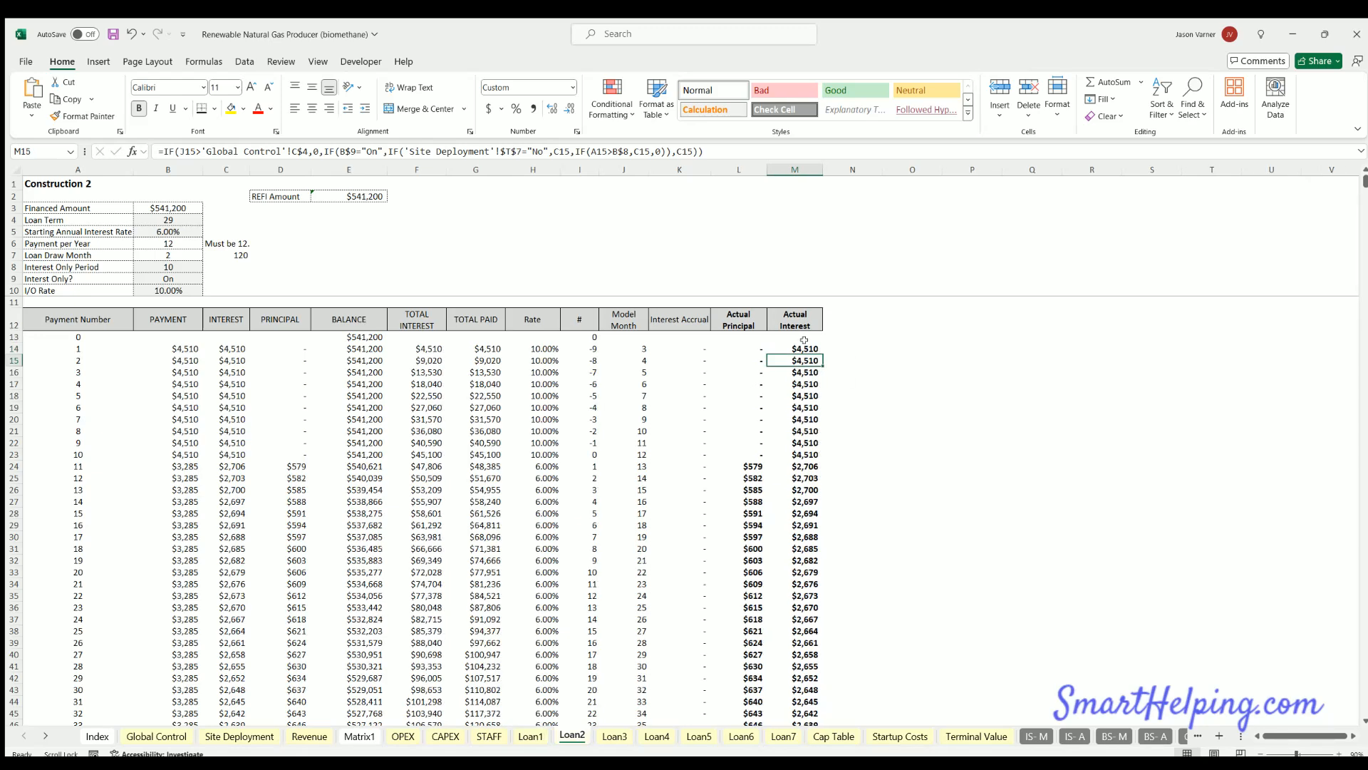
left_click(801, 345)
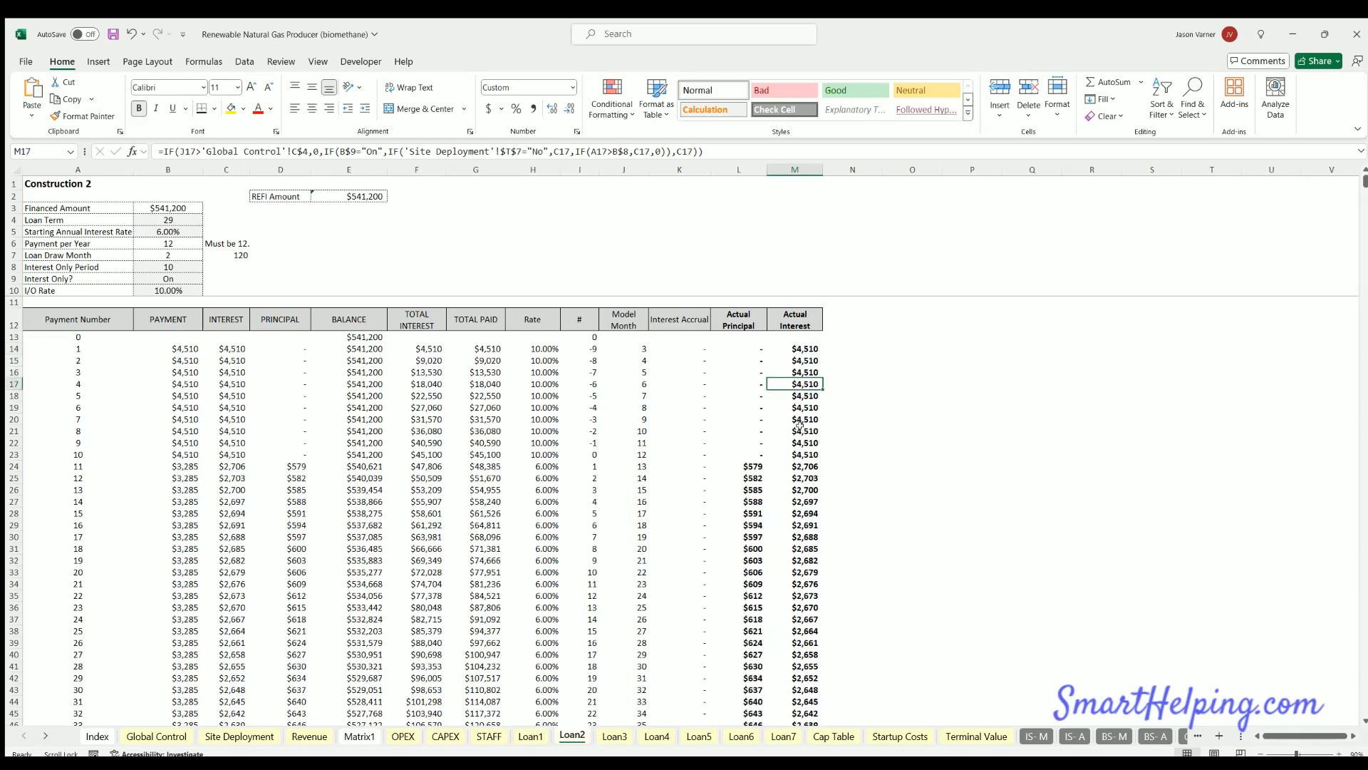
left_click(614, 735)
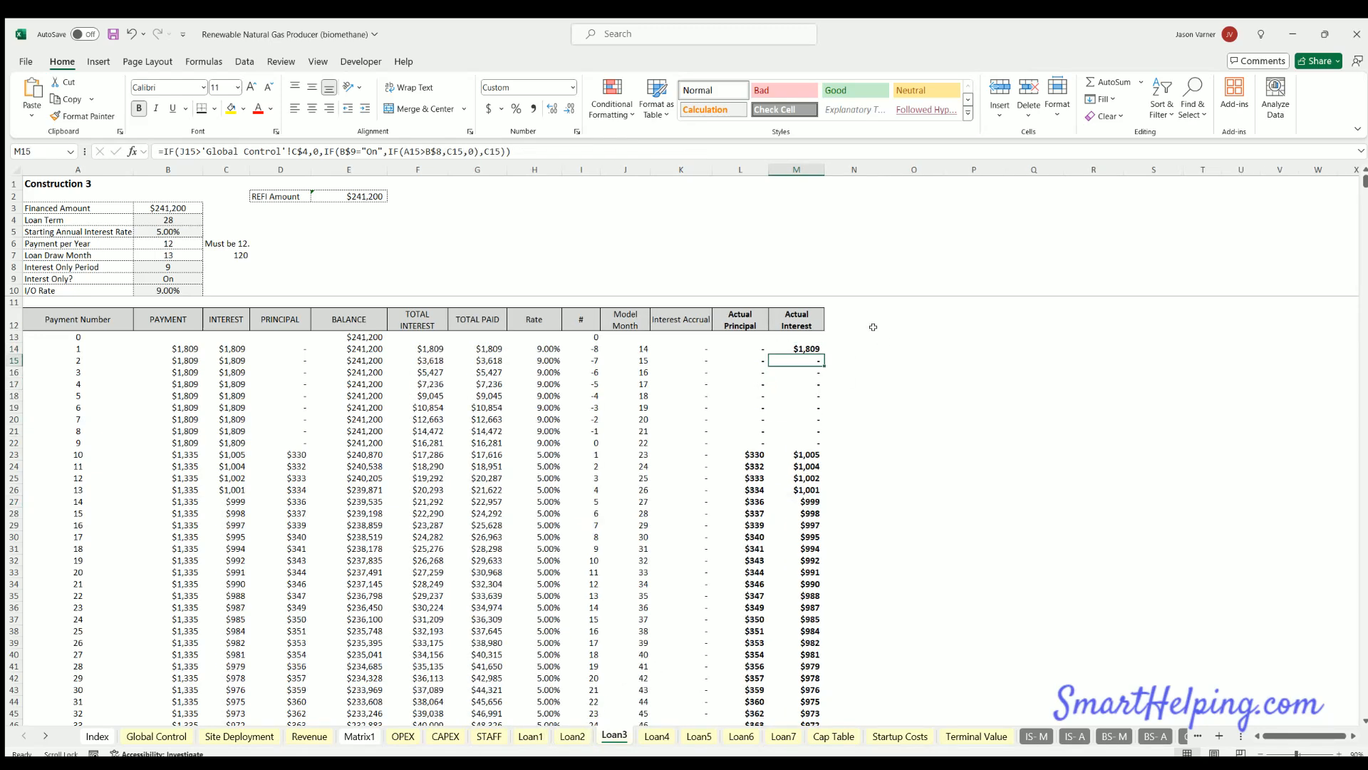
left_click(808, 345)
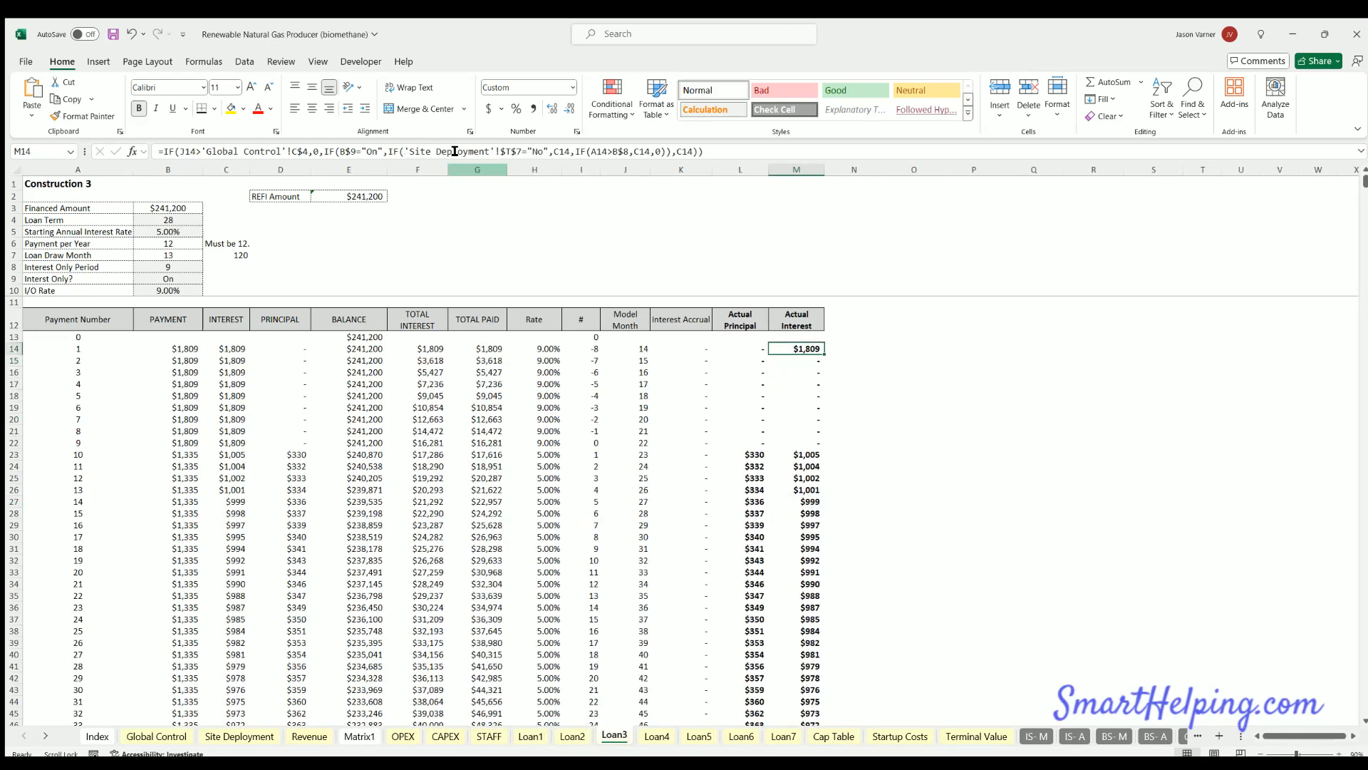
left_click(515, 144)
key("Return")
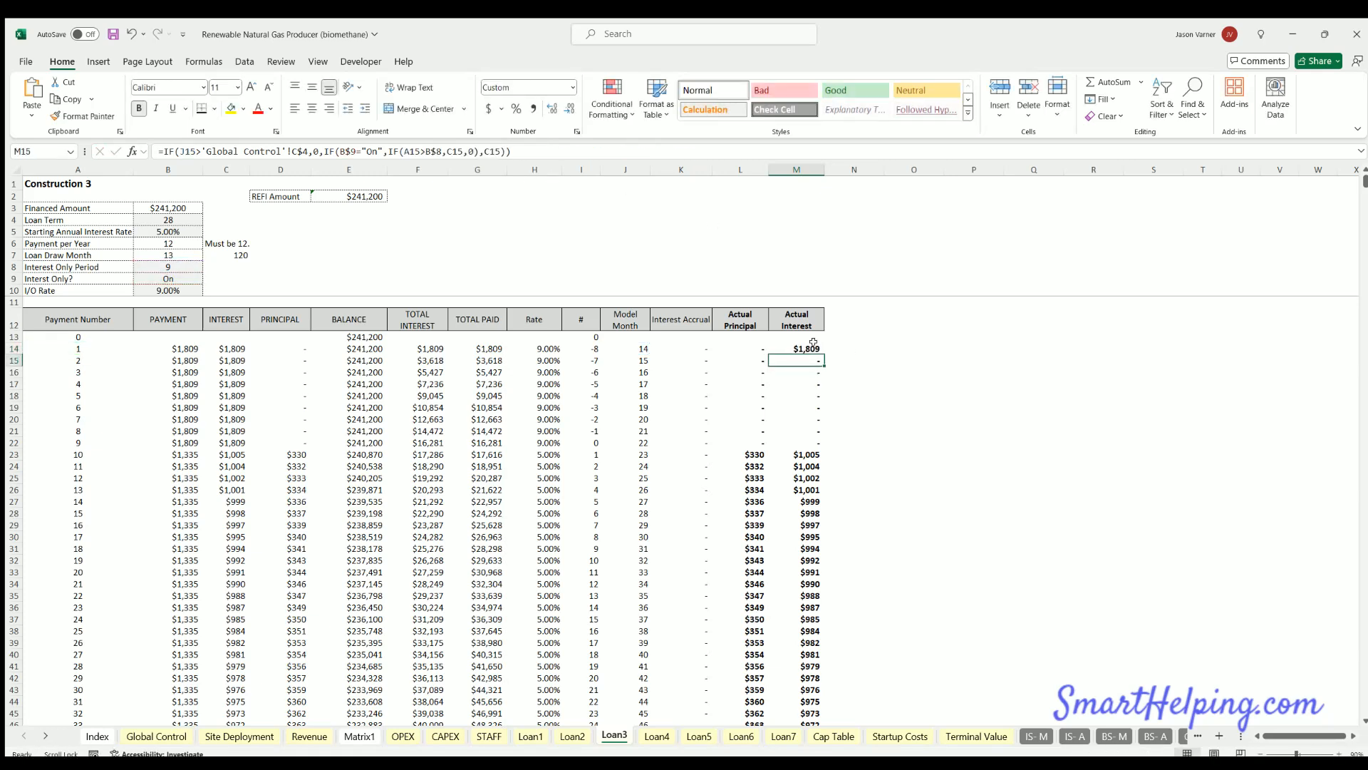
left_click(818, 349)
double_click(821, 350)
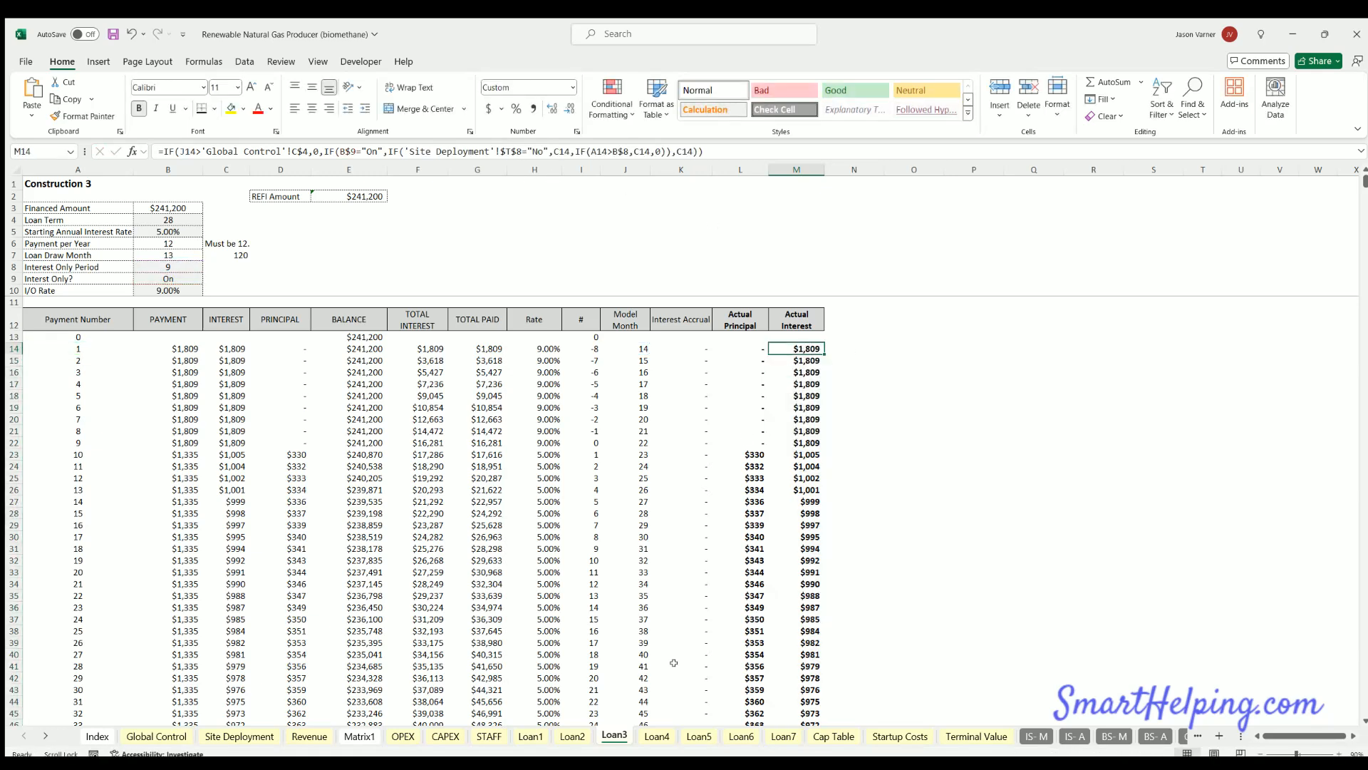
left_click(699, 343)
left_click(804, 348)
- Change the Accrue Interest reference in Loan4's M14 to $T$9 and fill the formula down the Actual Interest column
left_click(654, 735)
key("Up")
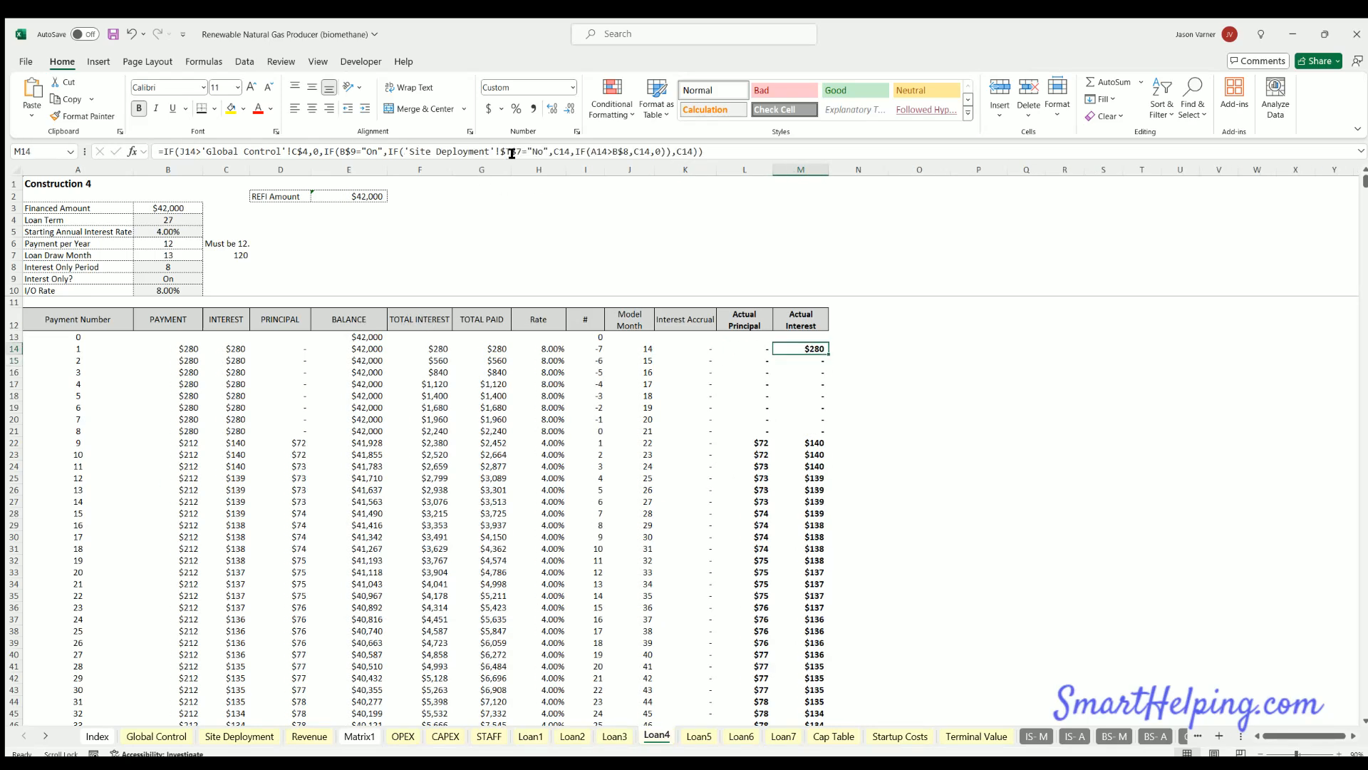
left_click(519, 152)
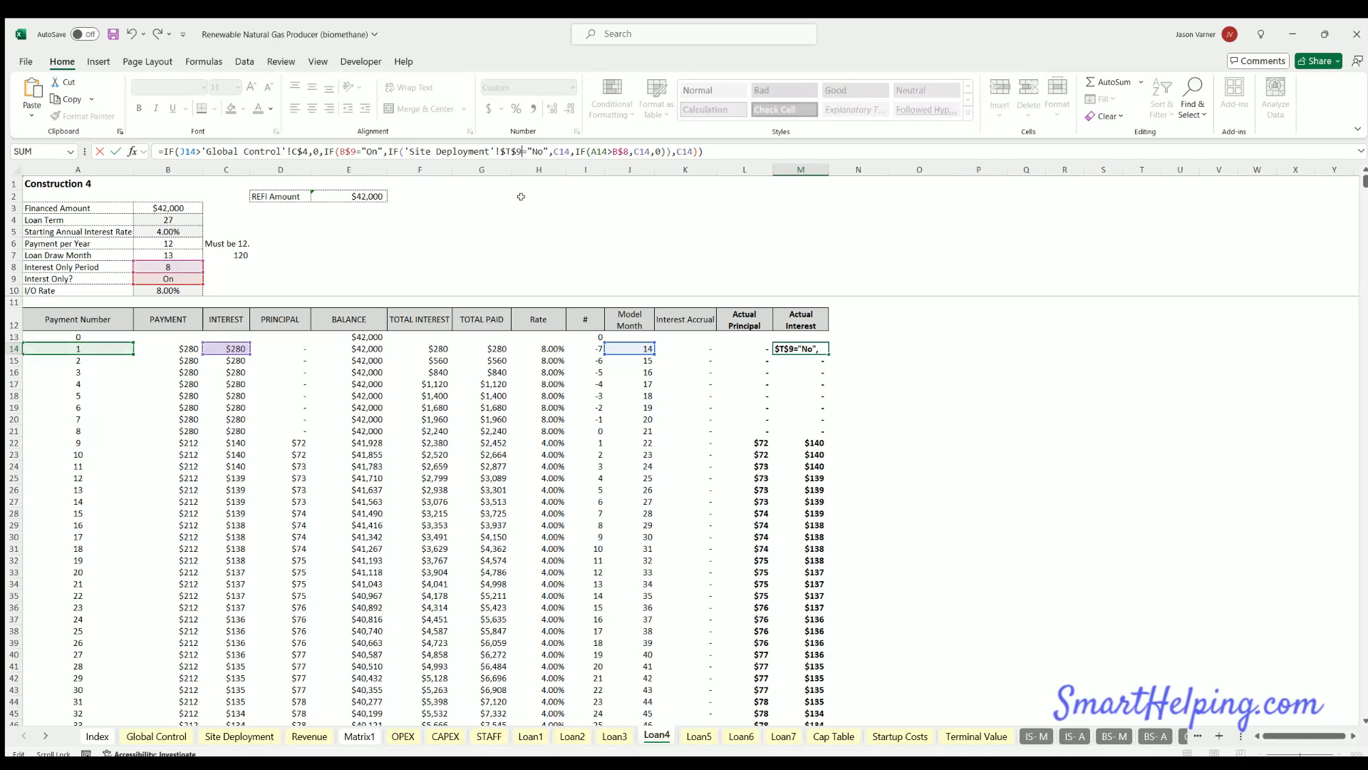
key("Return")
left_click(615, 736)
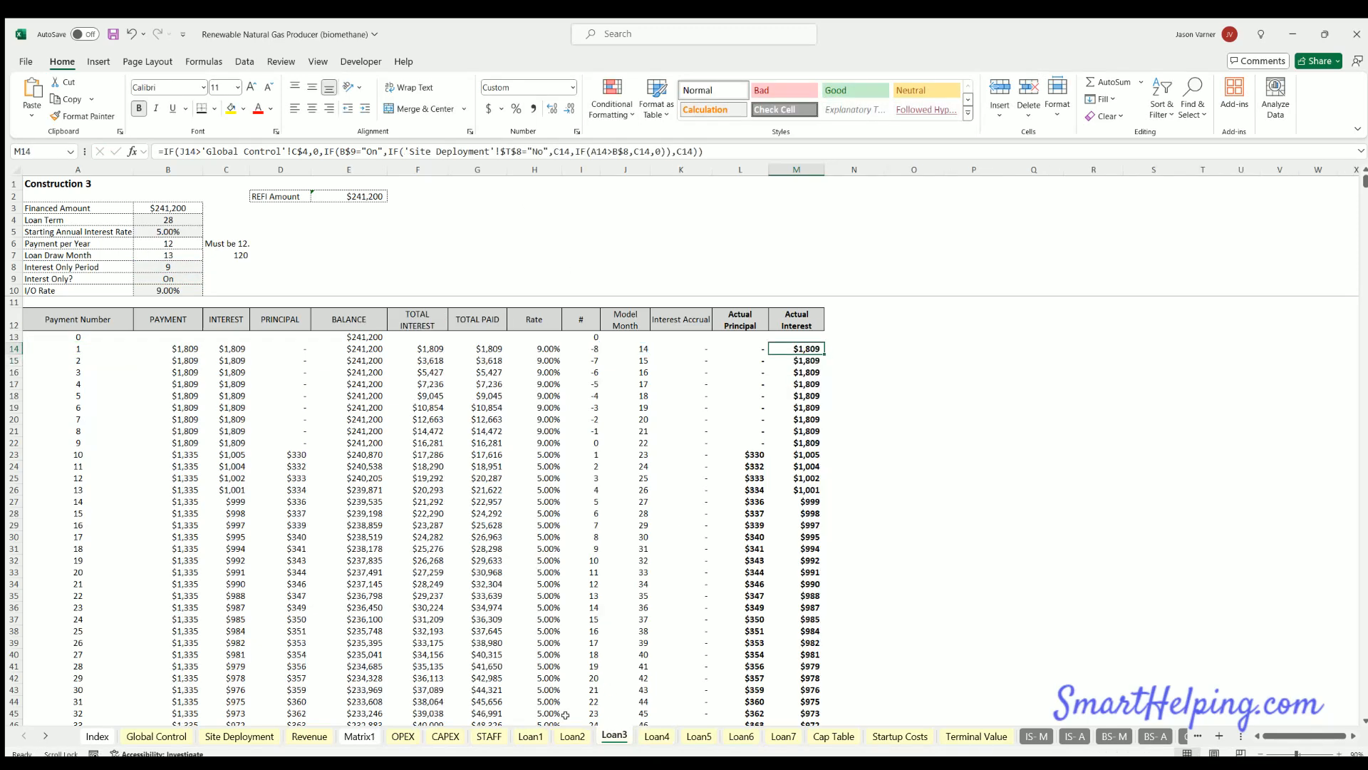
left_click(573, 737)
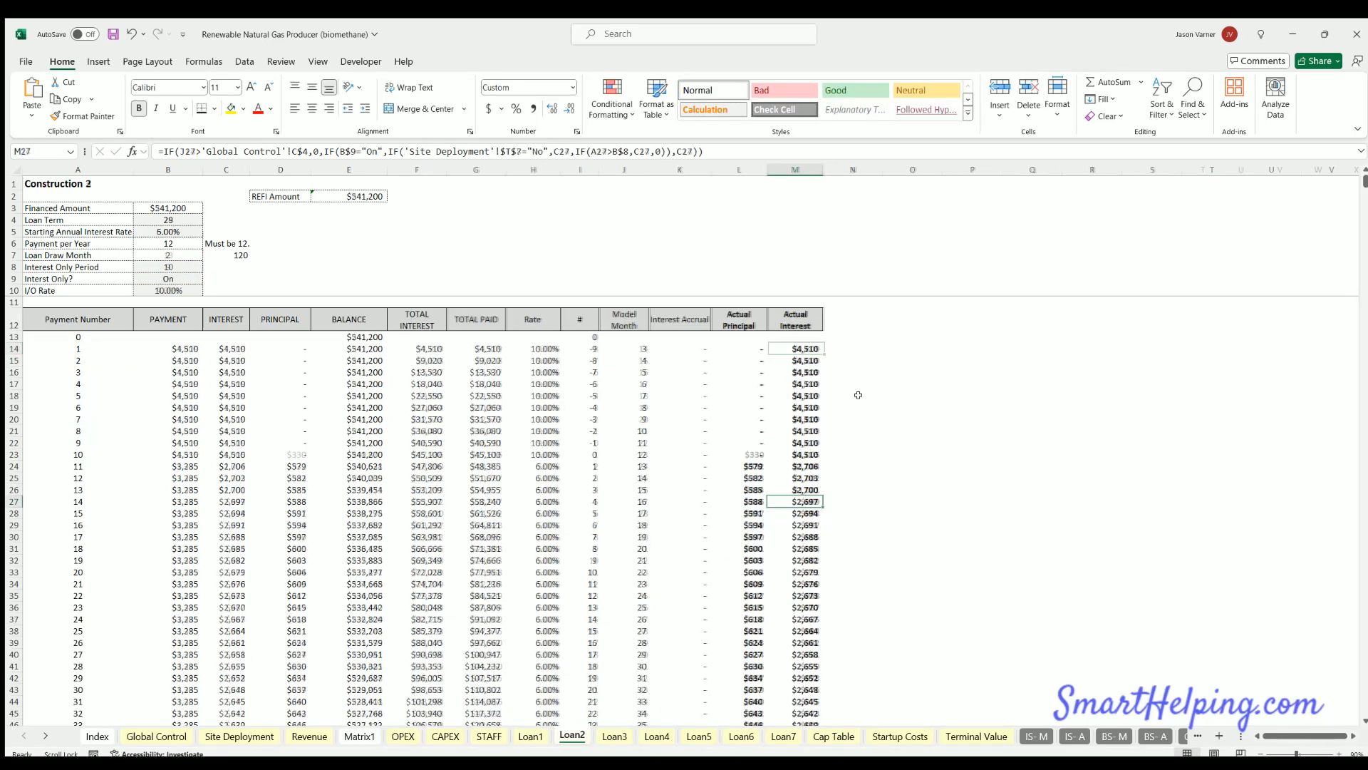
left_click(802, 348)
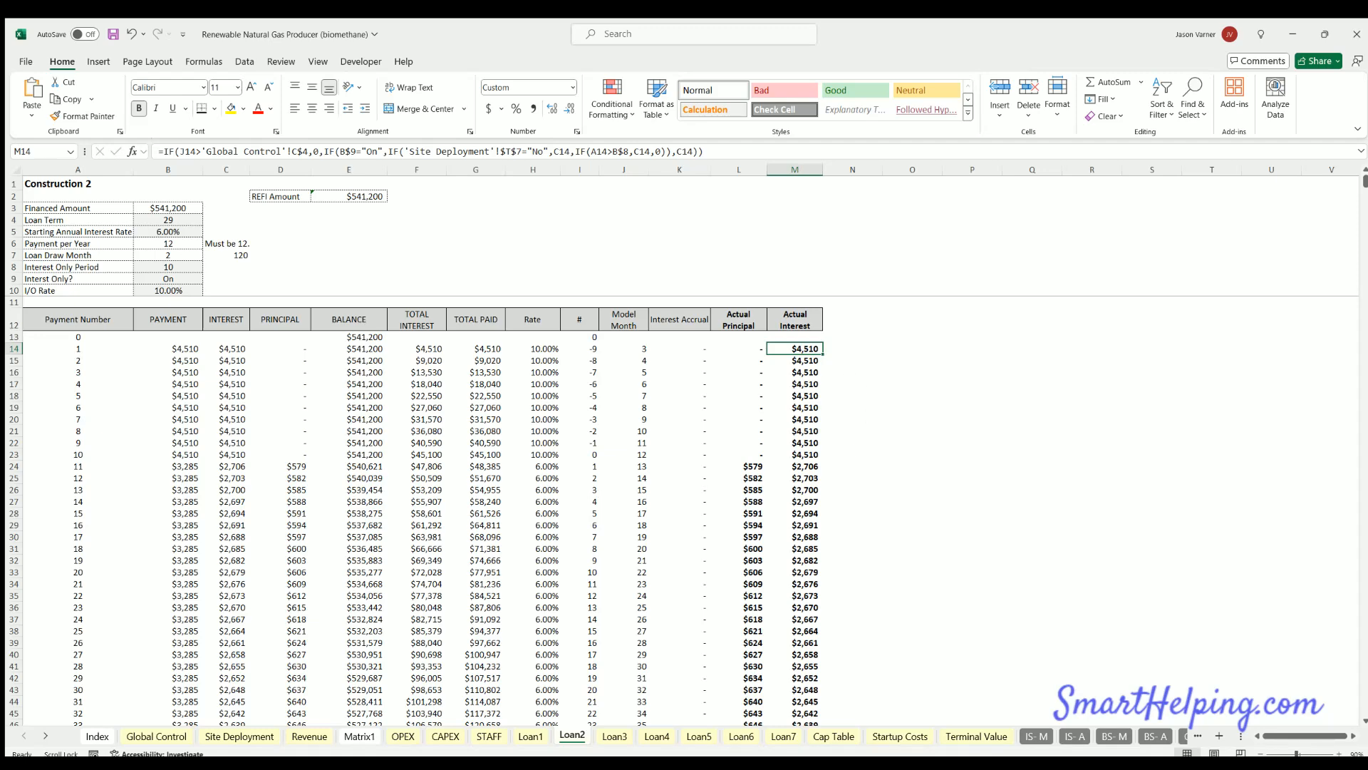
left_click(613, 736)
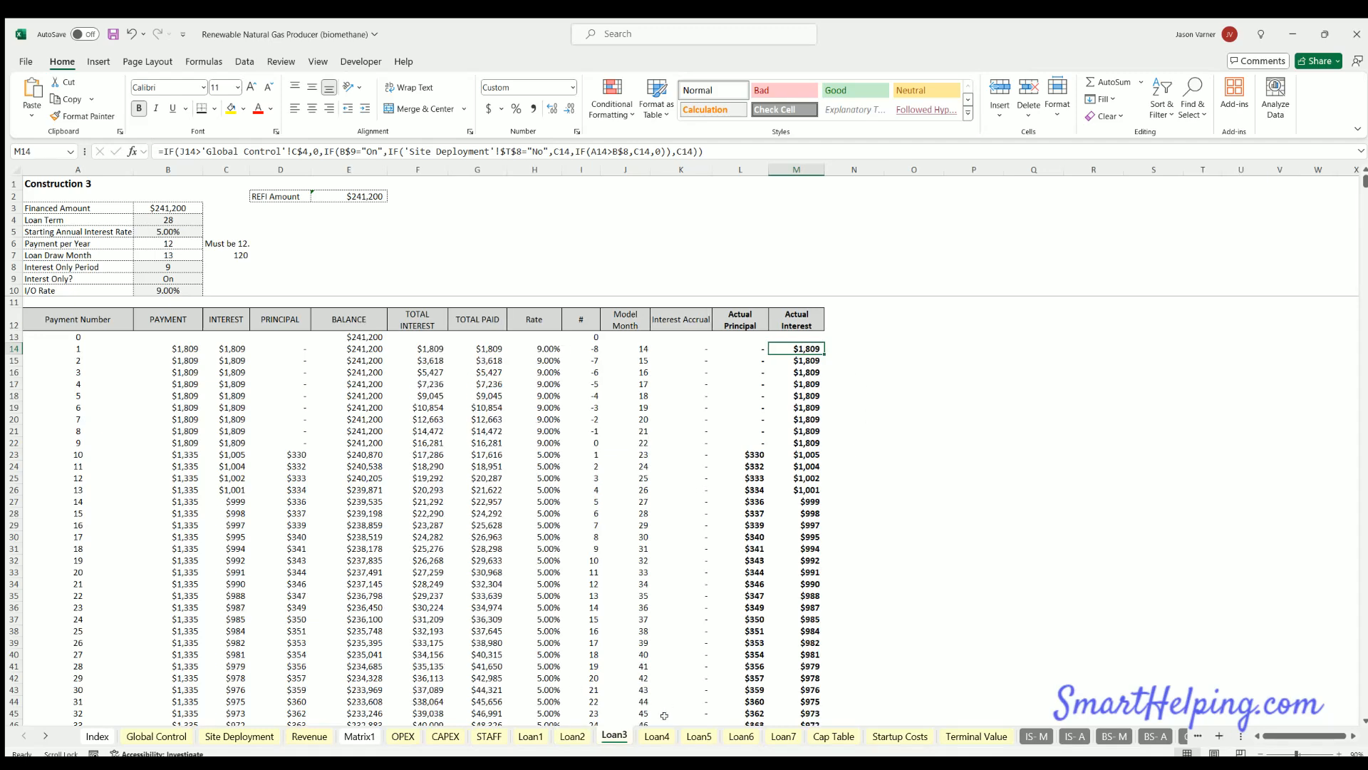
left_click(656, 737)
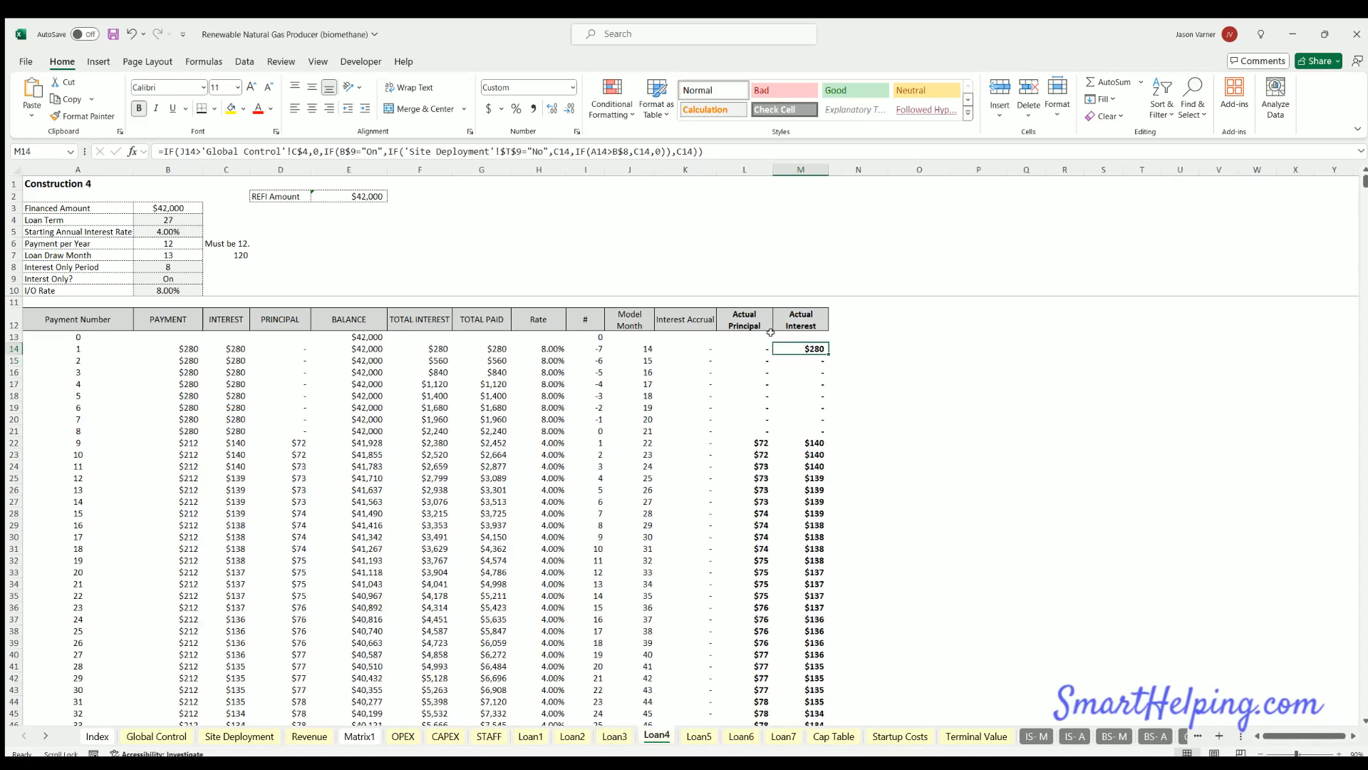
double_click(824, 348)
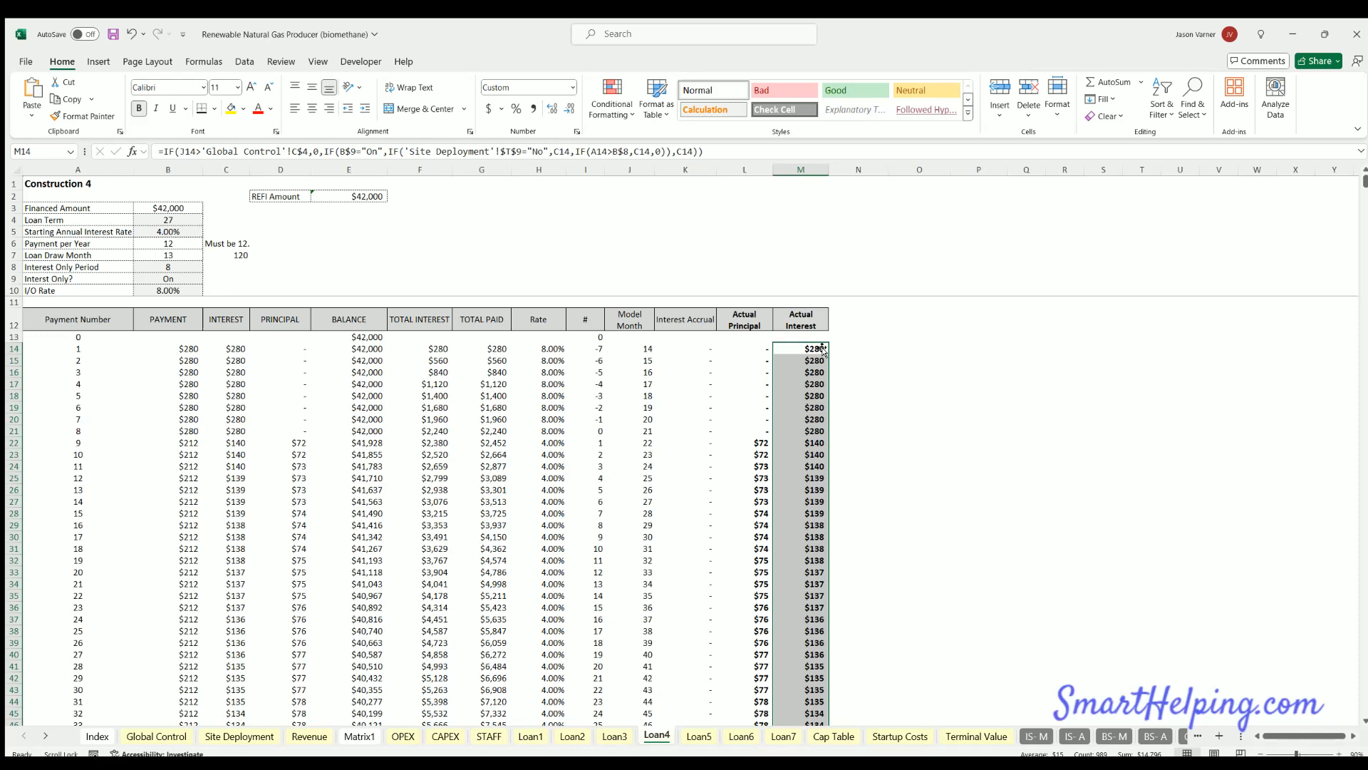
- Change the Accrue Interest reference in Loan5's M14 to $T$10 and fill the formula down the Actual Interest column
left_click(699, 736)
left_click(515, 150)
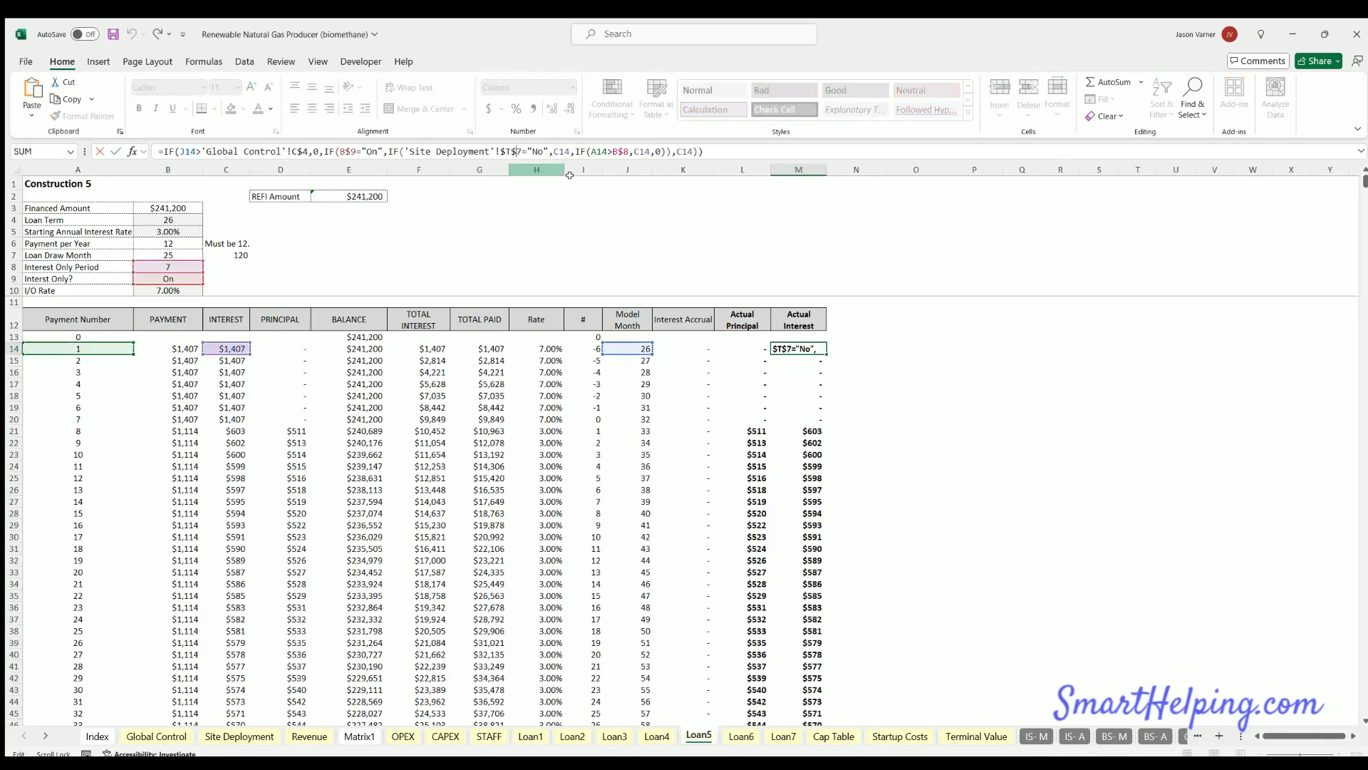
key("BackSpace")
key("BackSpace")
key("BackSpace")
key("BackSpace")
key("BackSpace")
key("BackSpace")
key("BackSpace")
key("BackSpace")
key("BackSpace")
key("BackSpace")
key("Return")
left_click(813, 347)
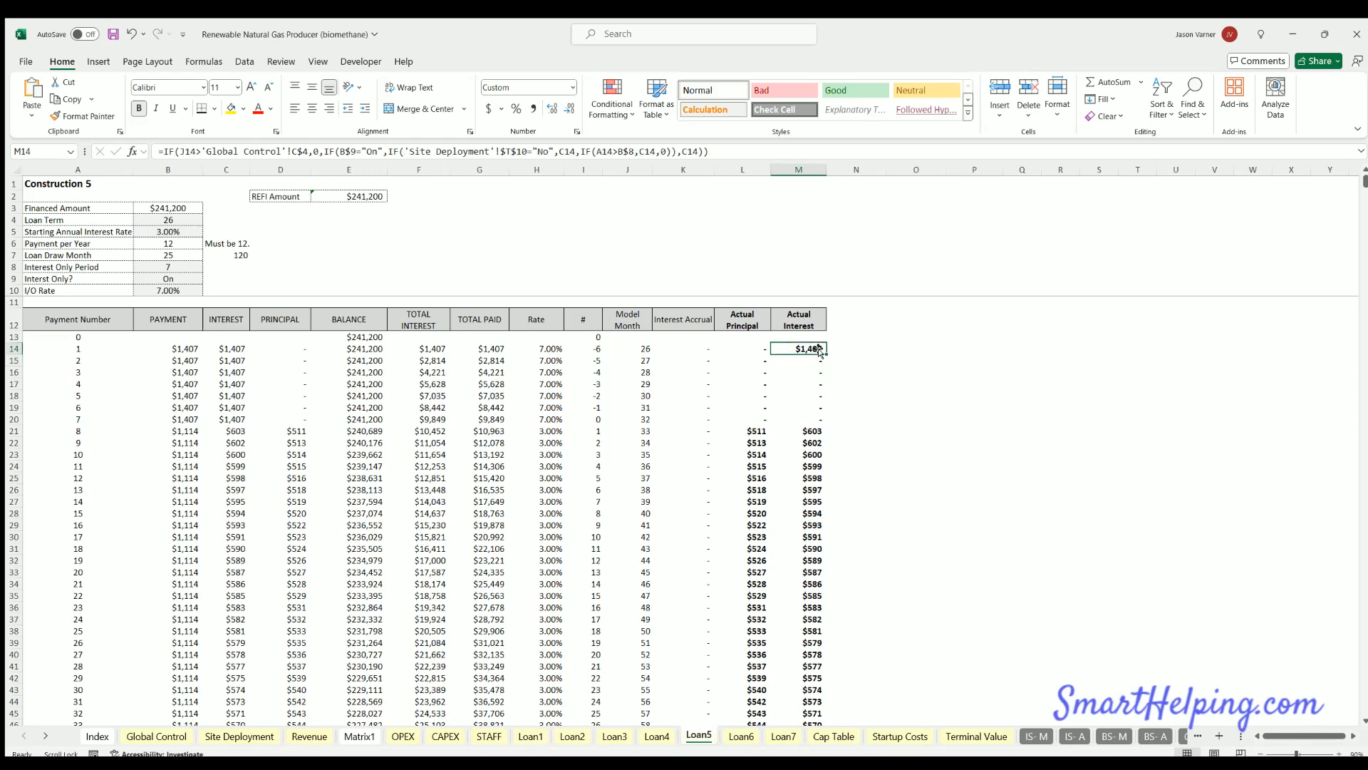
double_click(821, 350)
left_click(813, 350)
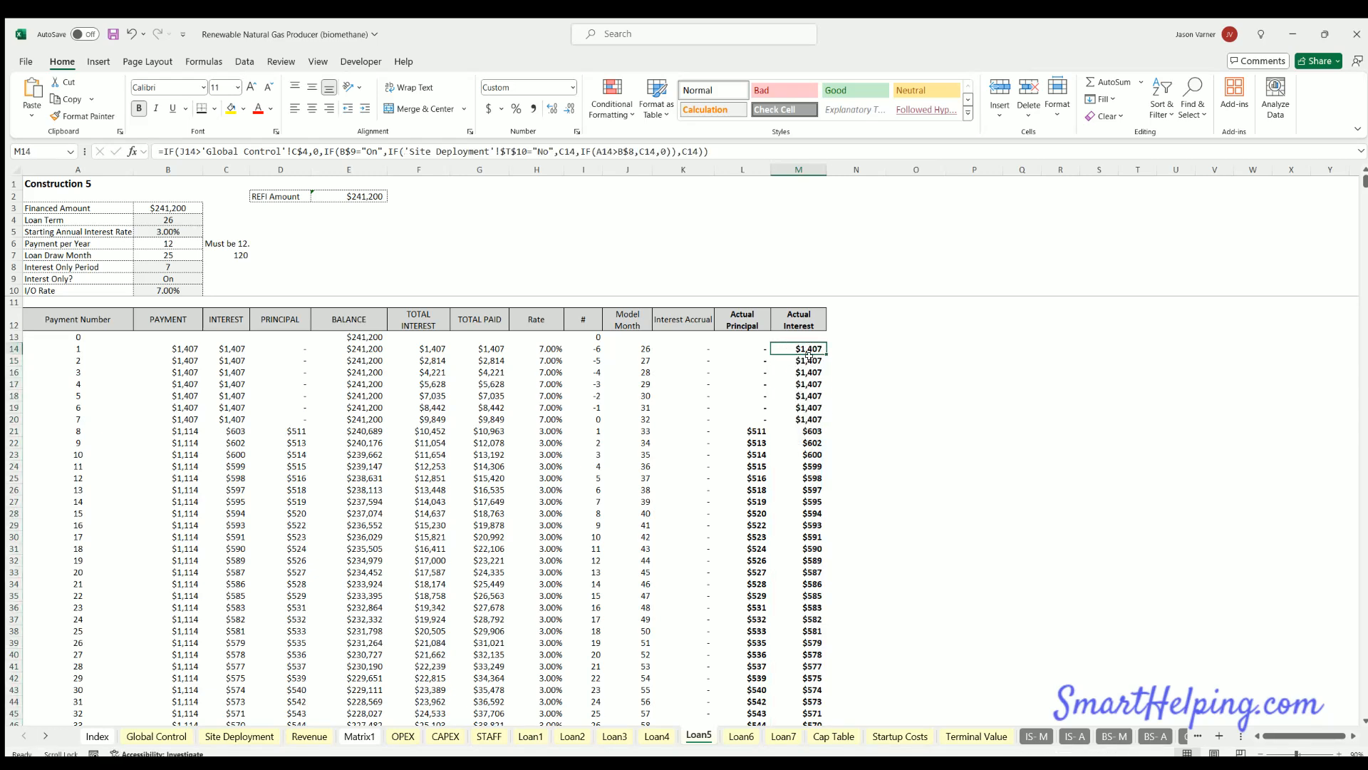
left_click(748, 344)
- Open the Monthly Detail sheet to examine the debt service and cash flow rows
left_click(1183, 737)
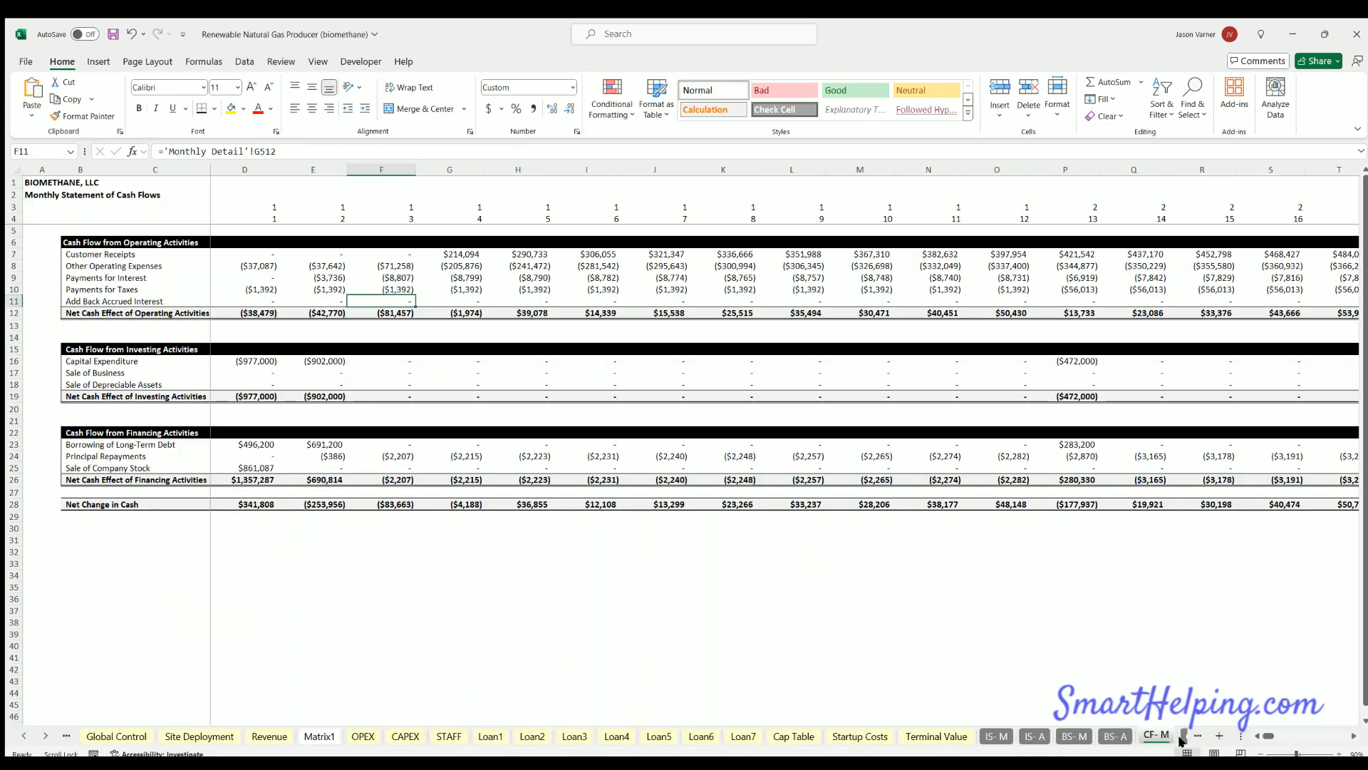
left_click(1180, 738)
left_click(1176, 737)
left_click(1168, 738)
left_click(1180, 737)
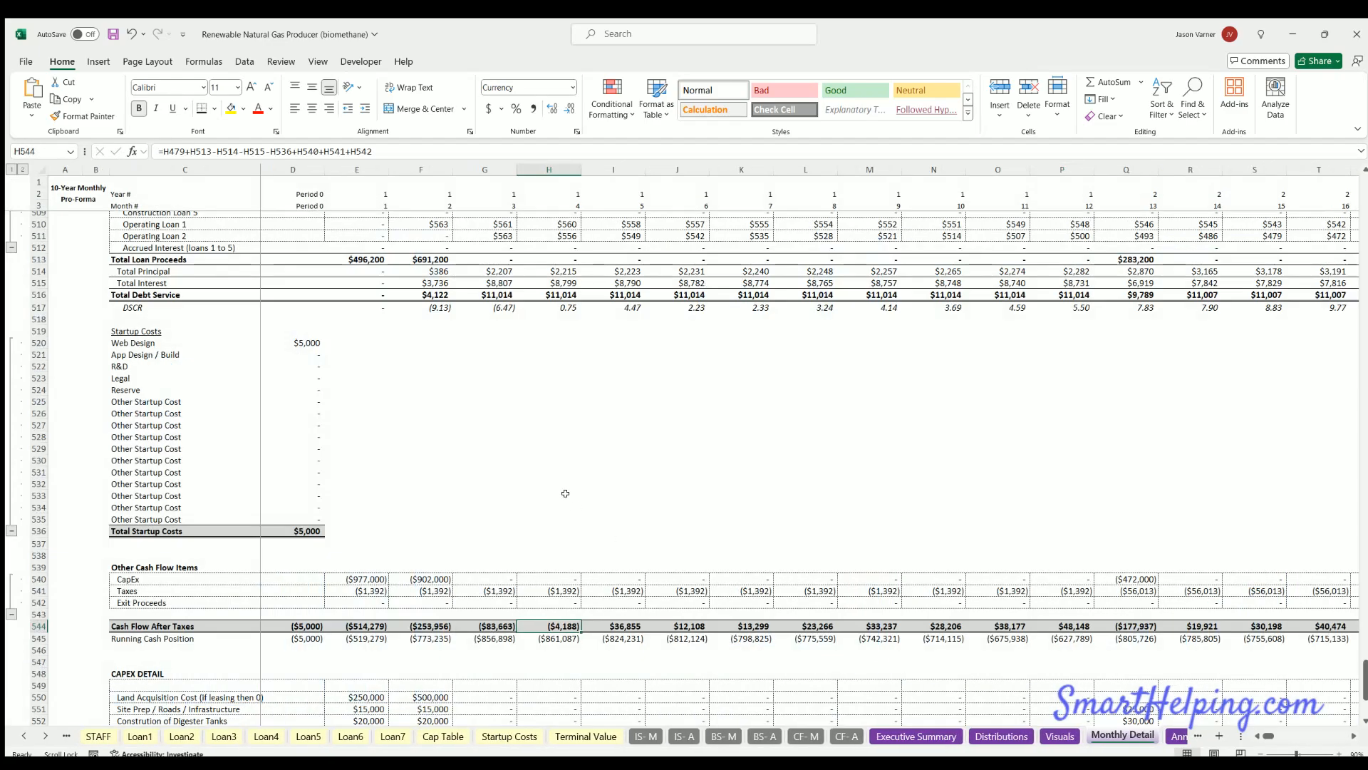
- Review the principal and interest schedules of the construction and operating loans in the Monthly Detail sheet
scroll(563, 485, "up", 6)
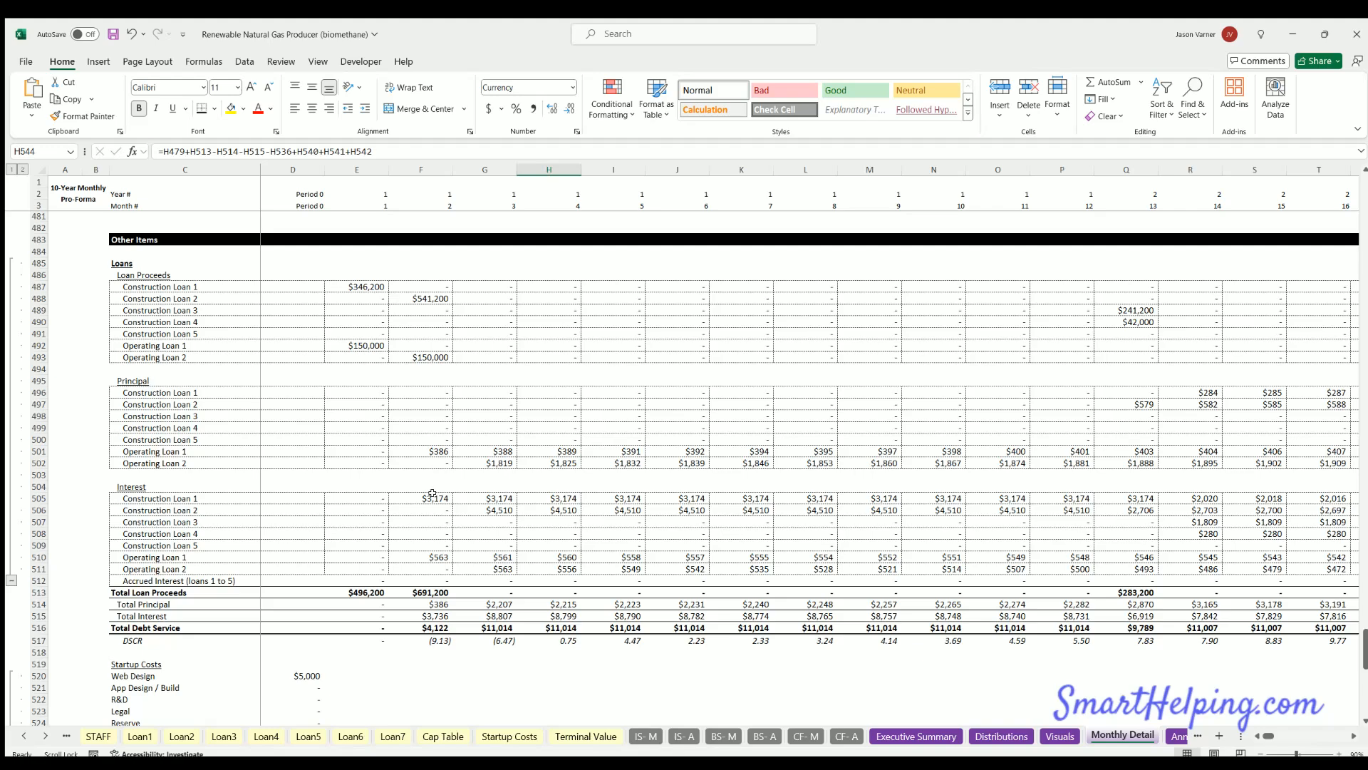
left_click_drag(421, 440, 485, 451)
scroll(443, 404, "down", 6)
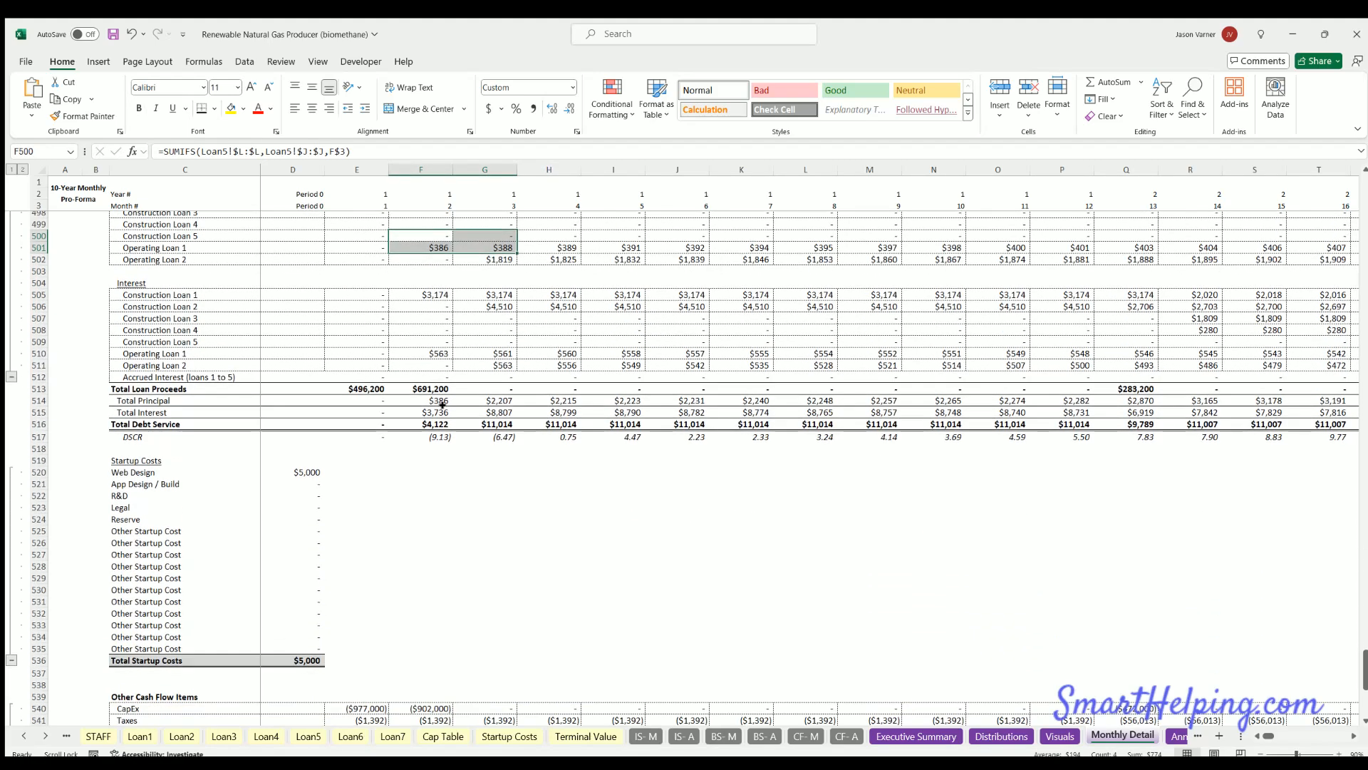
left_click_drag(424, 294, 367, 295)
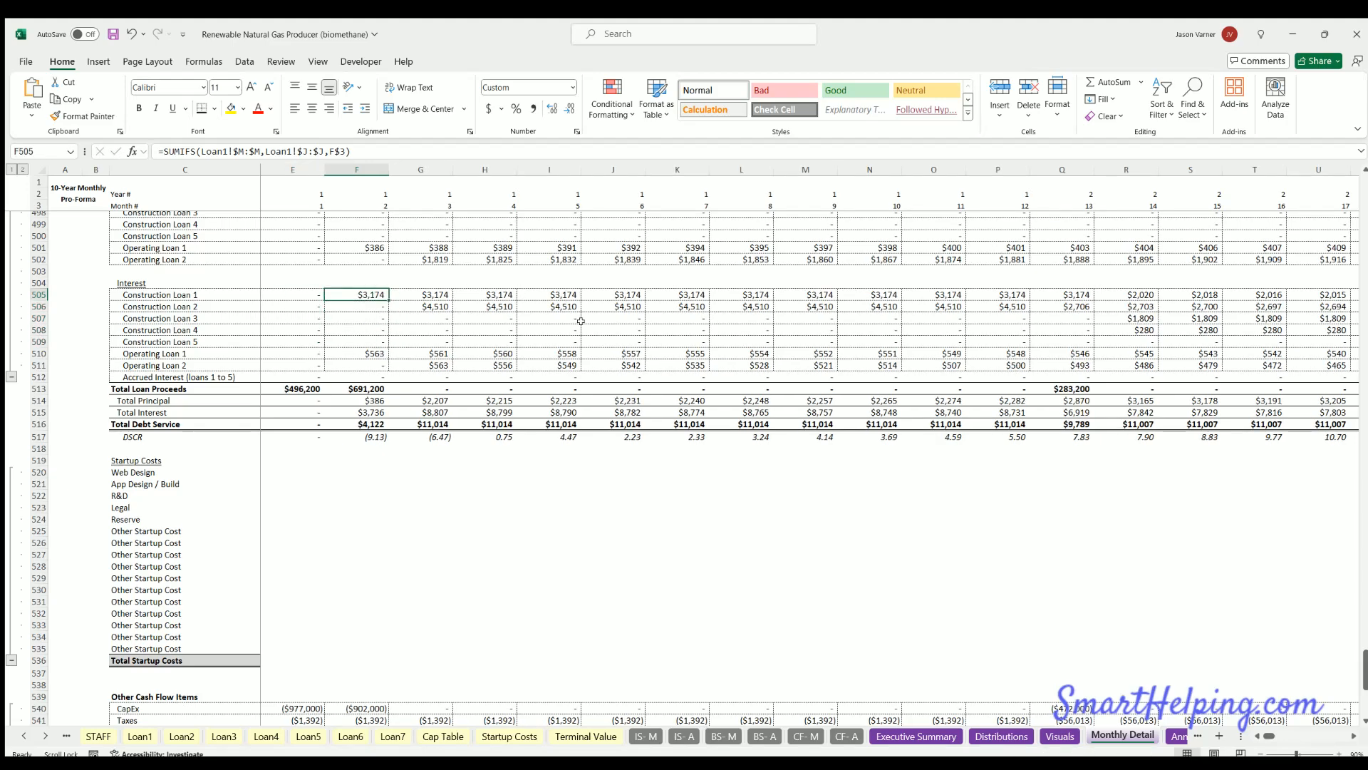
- Examine the month-end balance sheet on the BS- M sheet, from the assets down to the check row
left_click(726, 739)
scroll(393, 469, "down", 5)
scroll(393, 470, "down", 2)
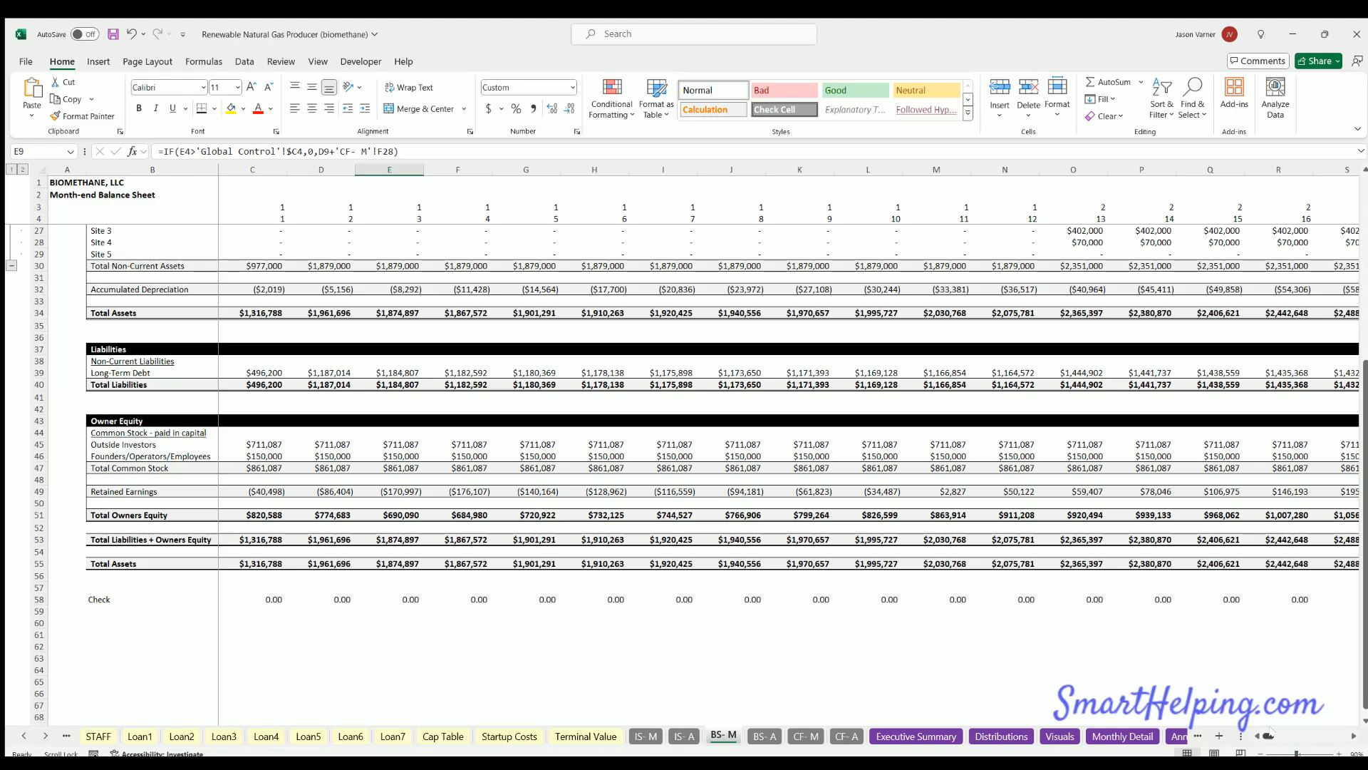
mouse_move(1269, 736)
left_mouse_down()
mouse_move(1344, 735)
mouse_move(1255, 734)
left_mouse_up()
scroll(456, 519, "up", 8)
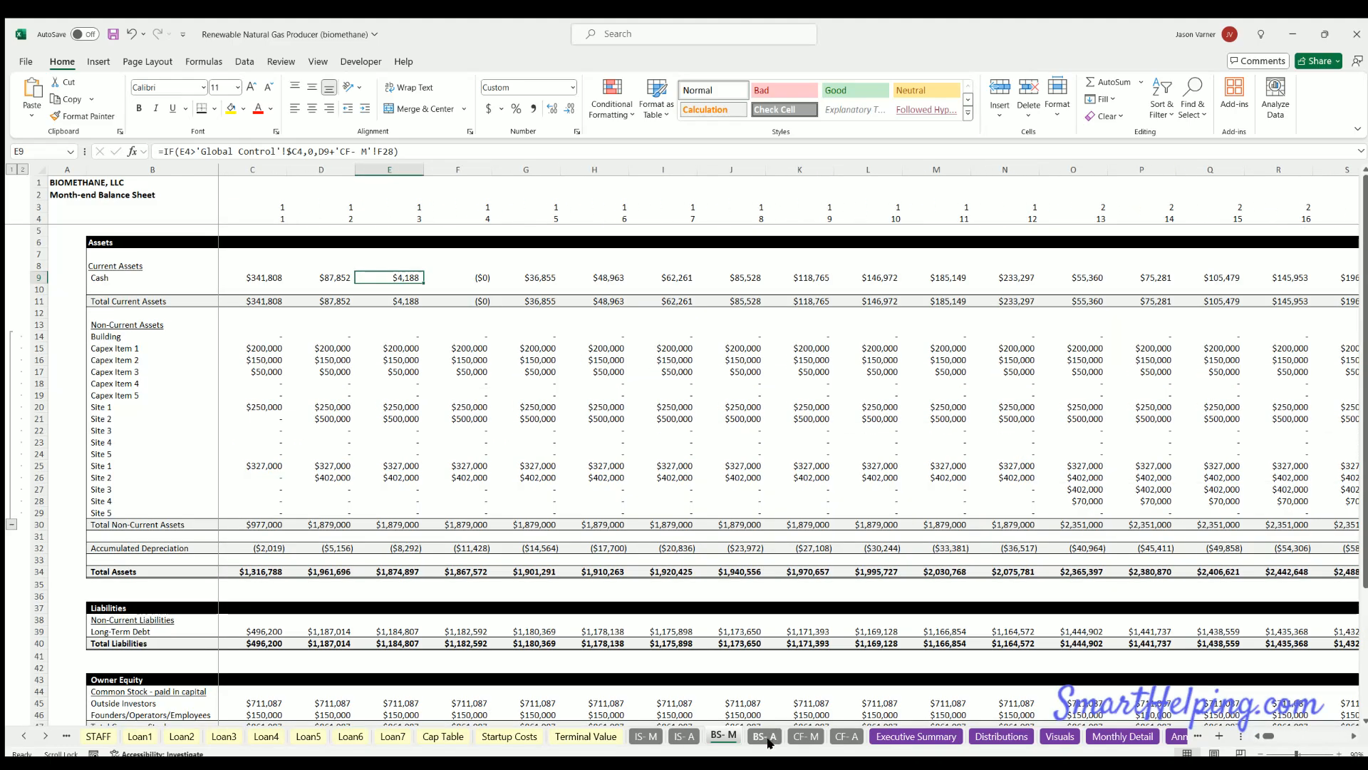
- Go to the Global Control sheet and save the Renewable Natural Gas Producer workbook
left_click(19, 736)
left_click(20, 736)
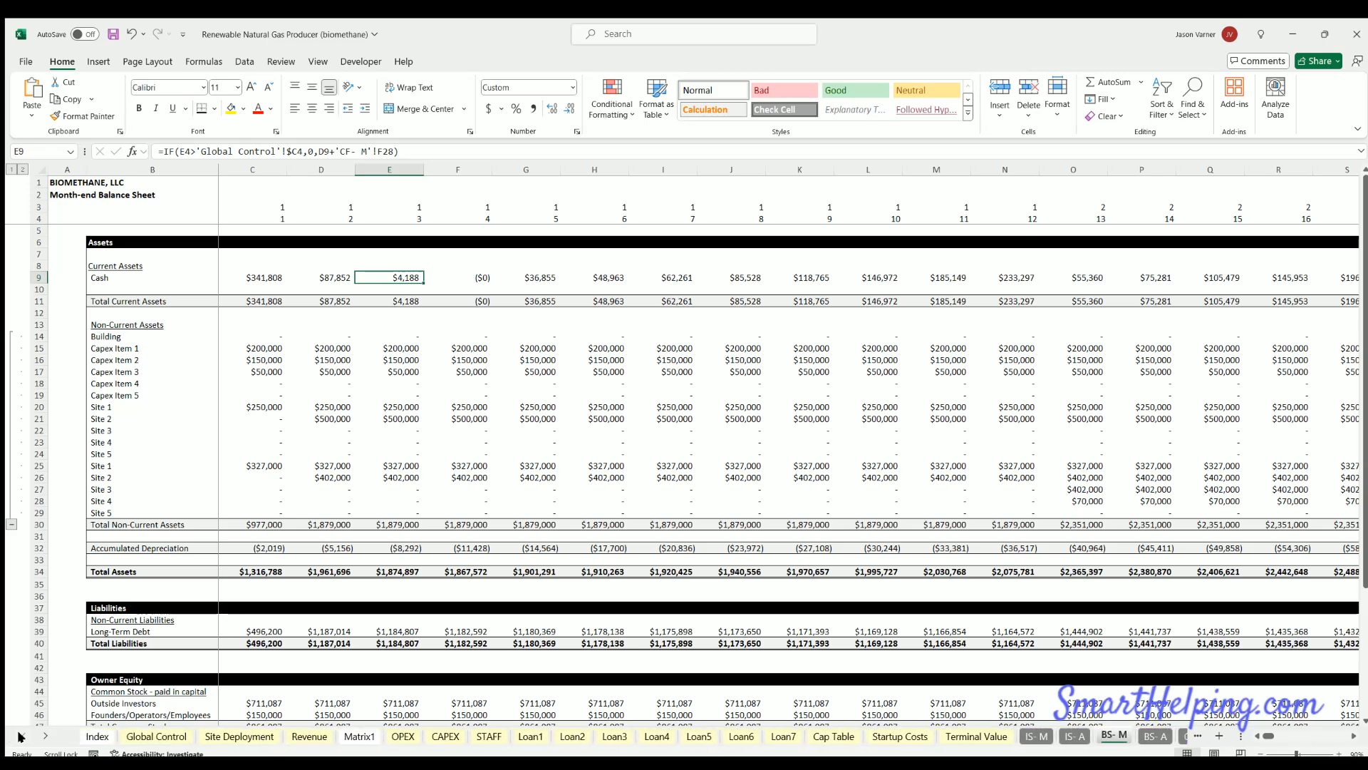
left_click(156, 736)
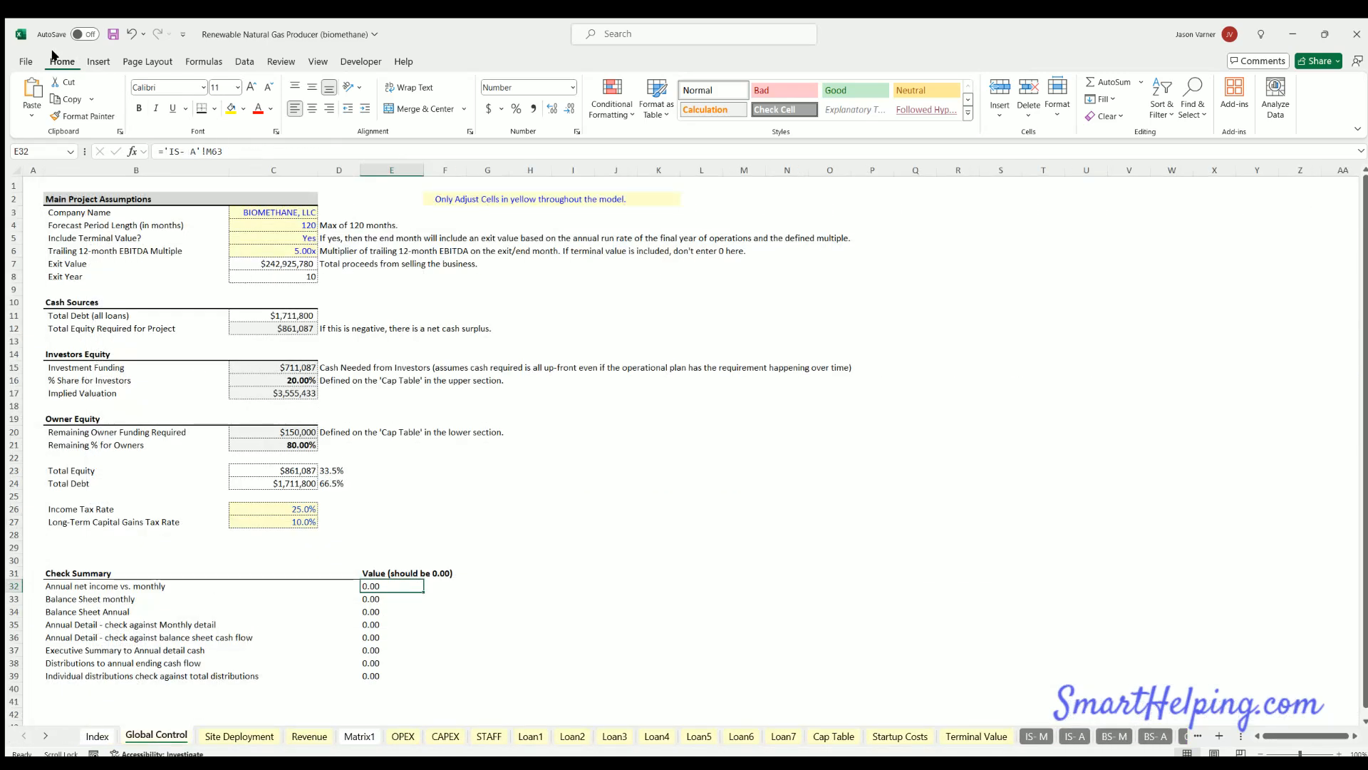
left_click(113, 34)
left_click(617, 445)
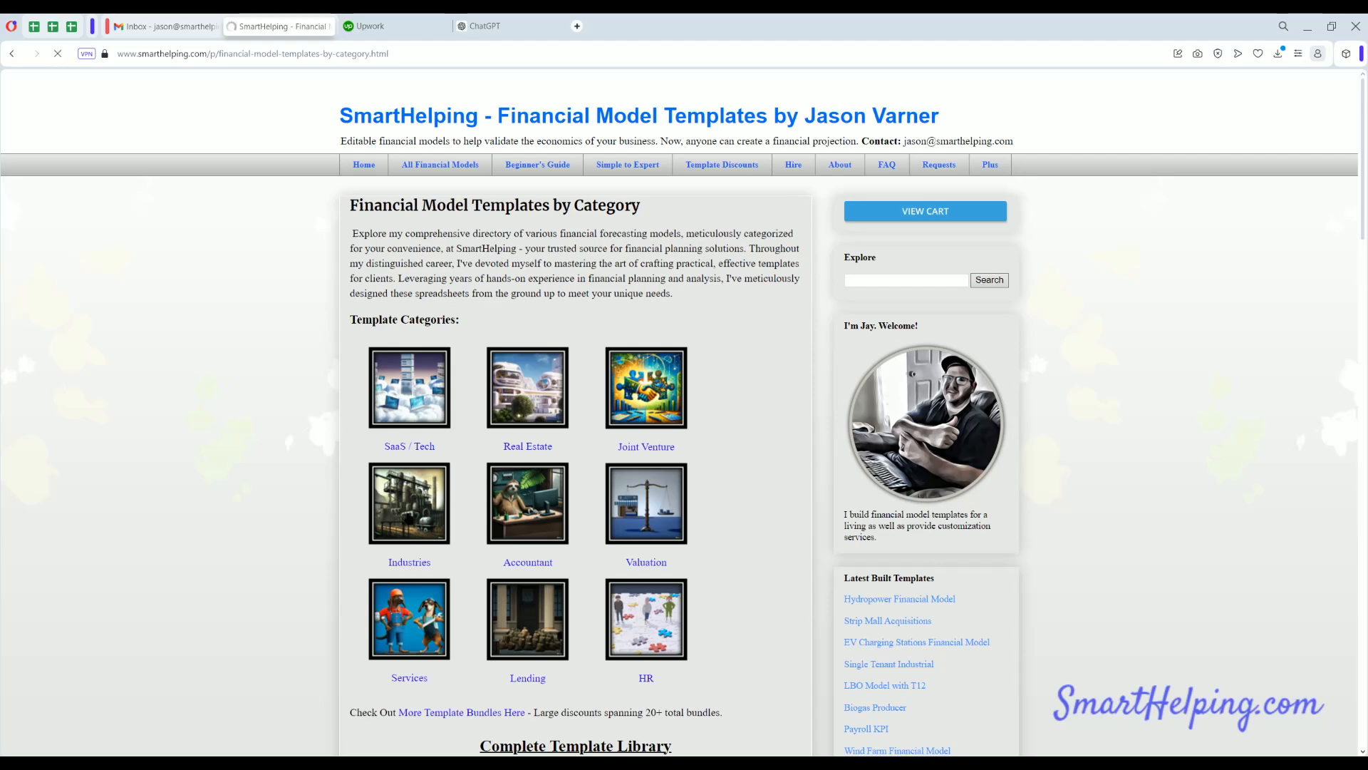
- Switch to the SmartHelping site in the browser and open the Biogas / Biomethane template page from the Industries category
left_click(413, 515)
scroll(426, 462, "down", 3)
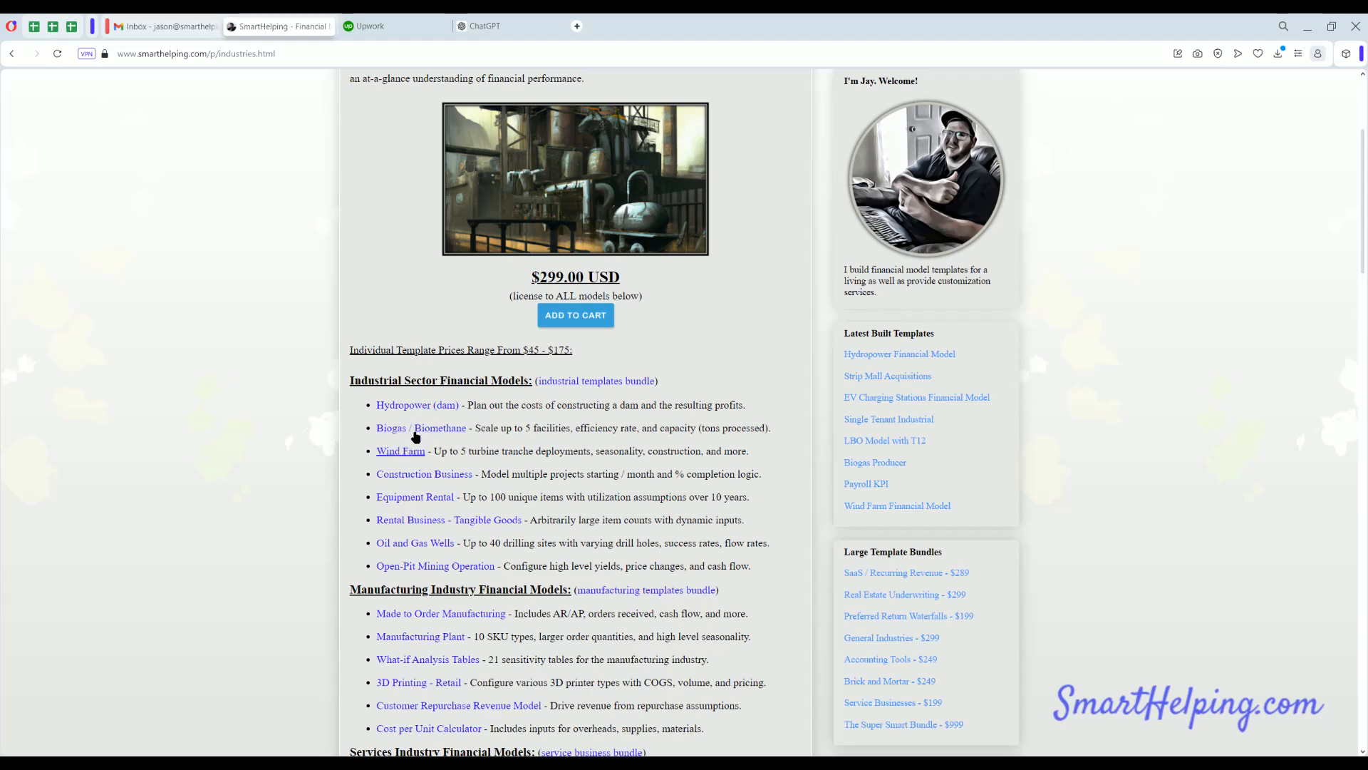
left_click(415, 430)
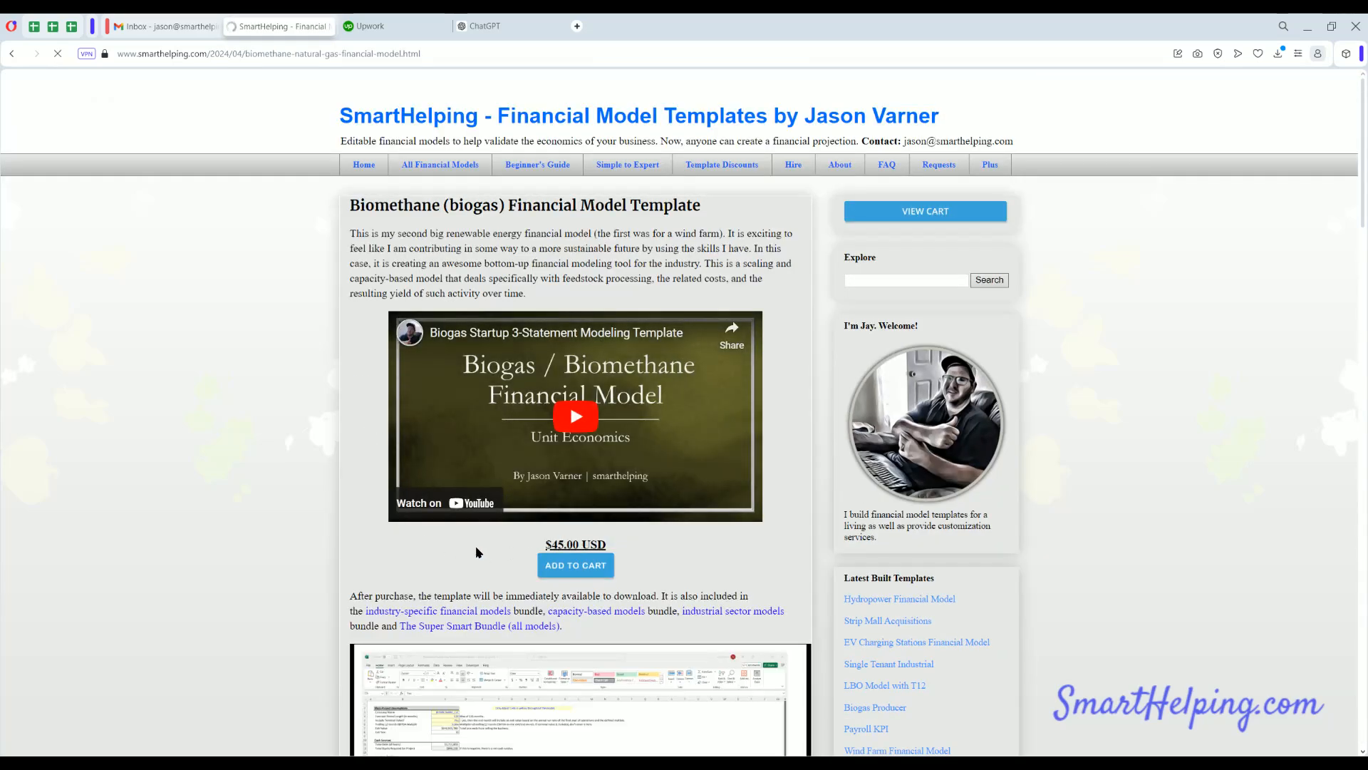
- Browse the biomethane template's preview slides up to slide 10 and return to the first slide
scroll(473, 550, "down", 3)
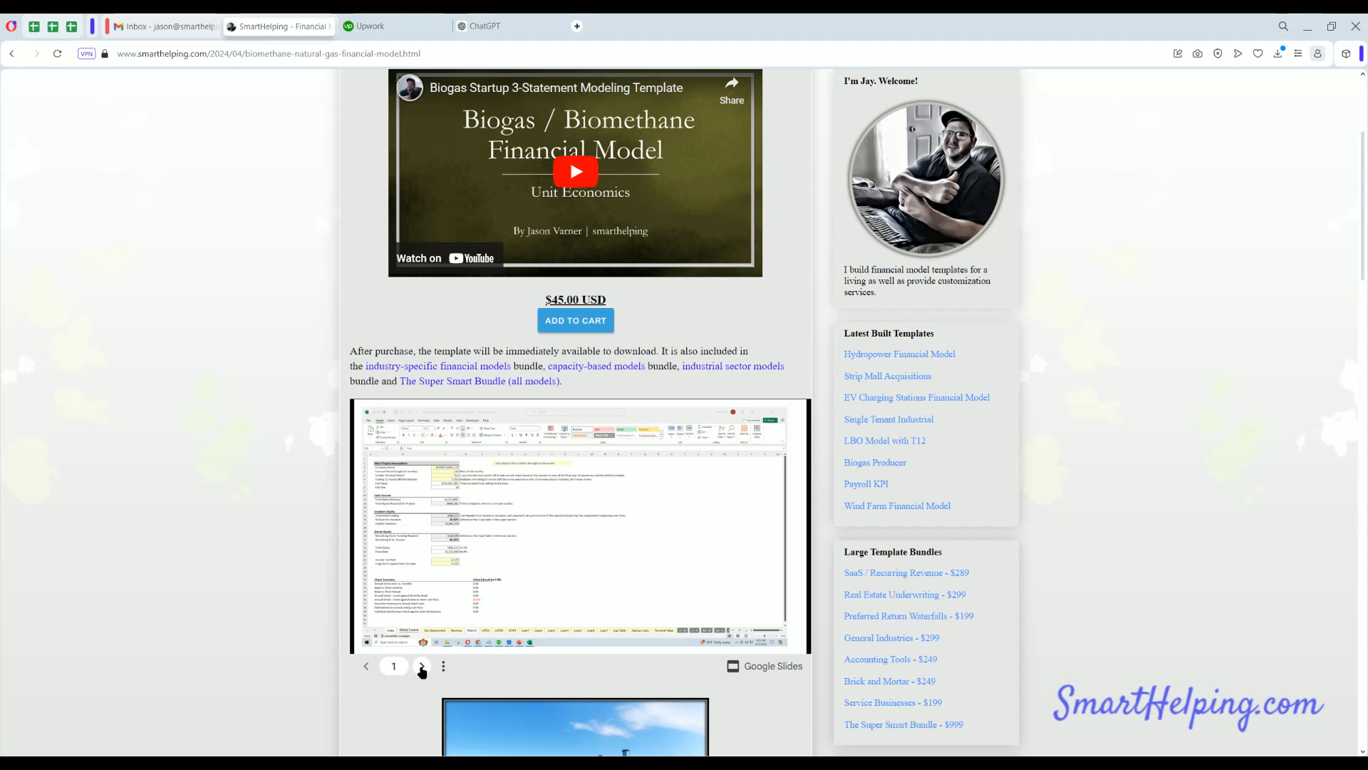
left_click(422, 667)
left_click(421, 666)
left_click(421, 666)
left_click(421, 666)
left_click(421, 666)
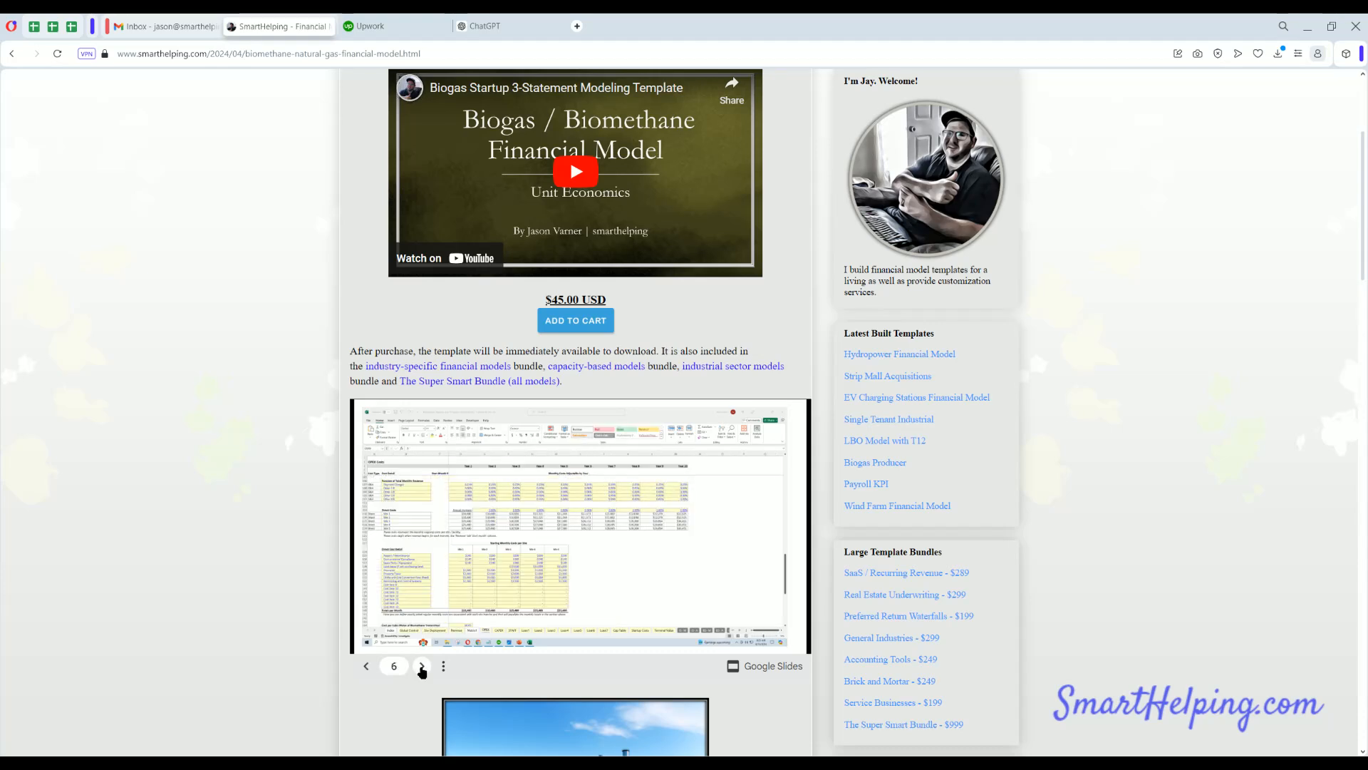
left_click(421, 666)
left_click(422, 666)
left_click(421, 667)
left_click(421, 666)
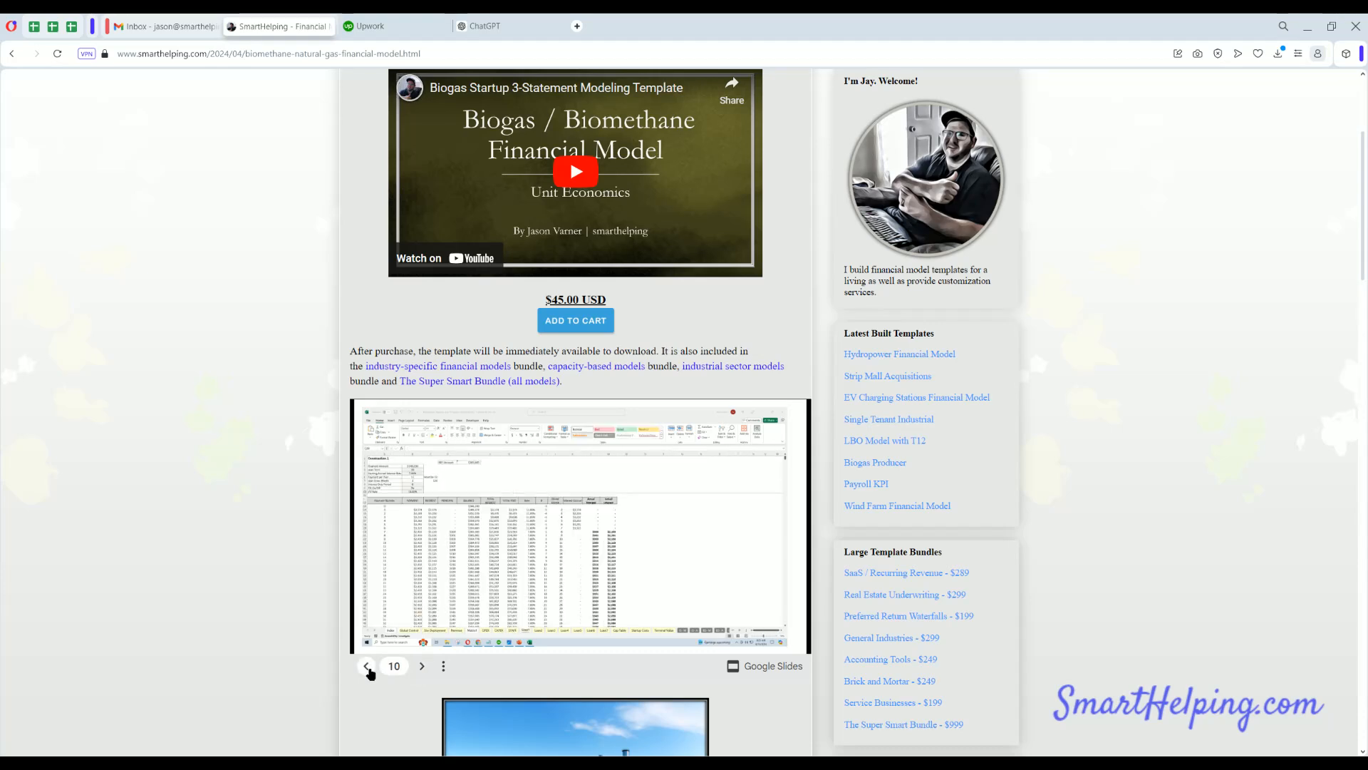
double_click(368, 670)
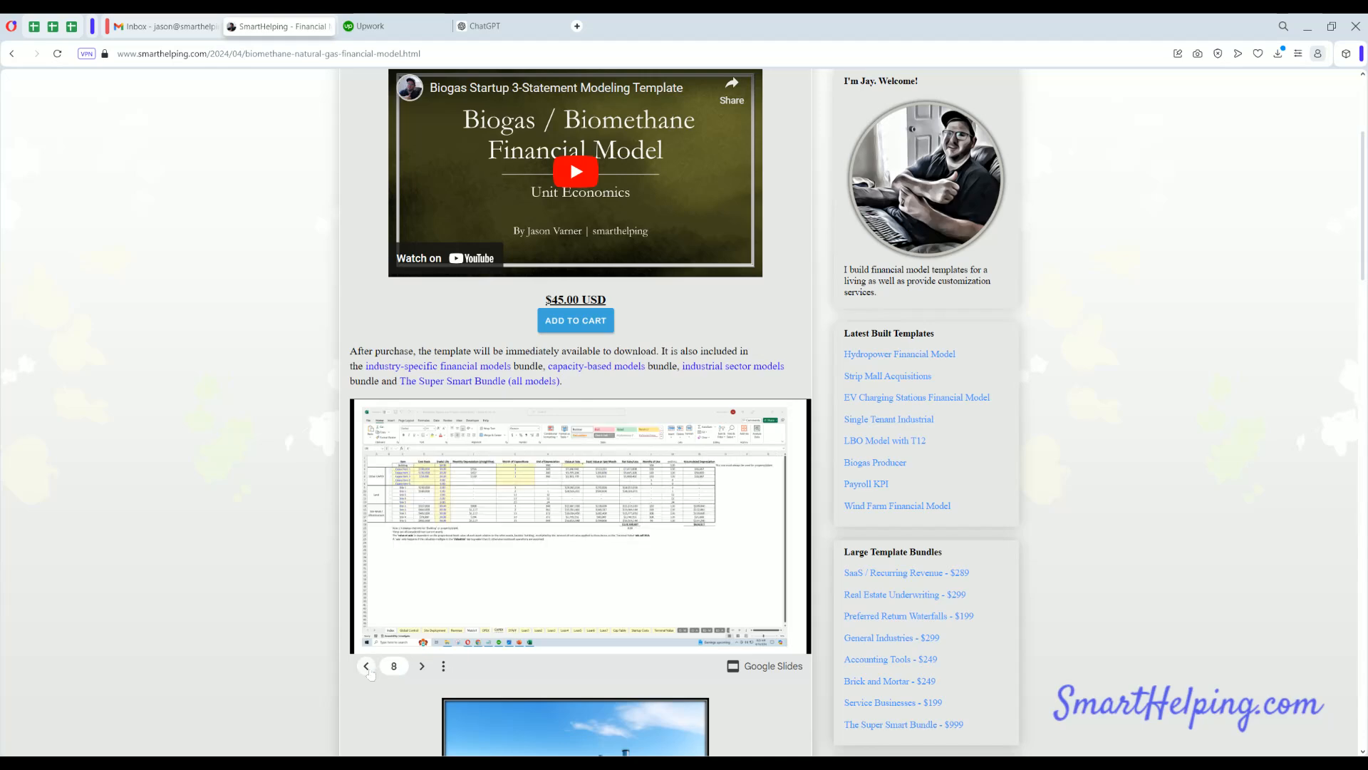
double_click(368, 670)
left_click(368, 670)
double_click(369, 670)
double_click(369, 670)
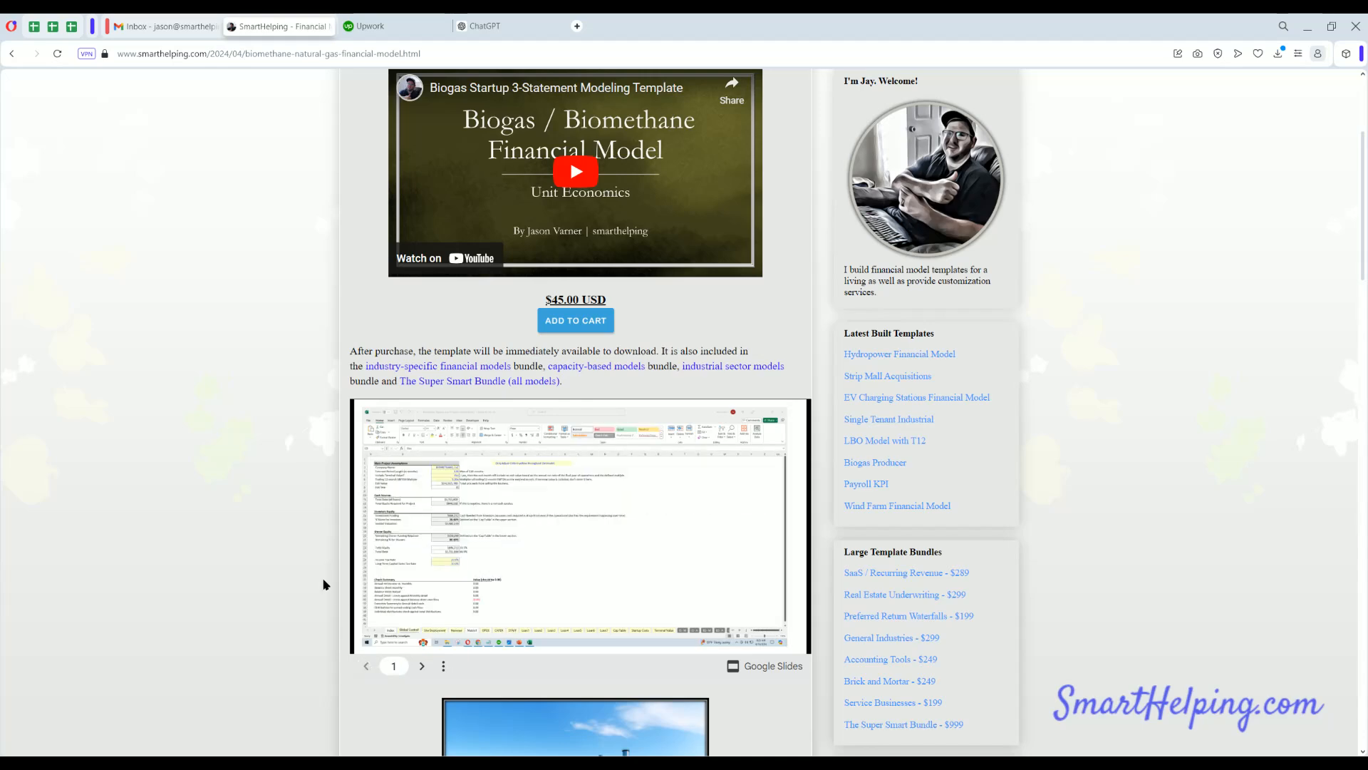
- Read the template features and general assumptions on the biomethane model page
scroll(326, 579, "down", 8)
scroll(328, 581, "down", 2)
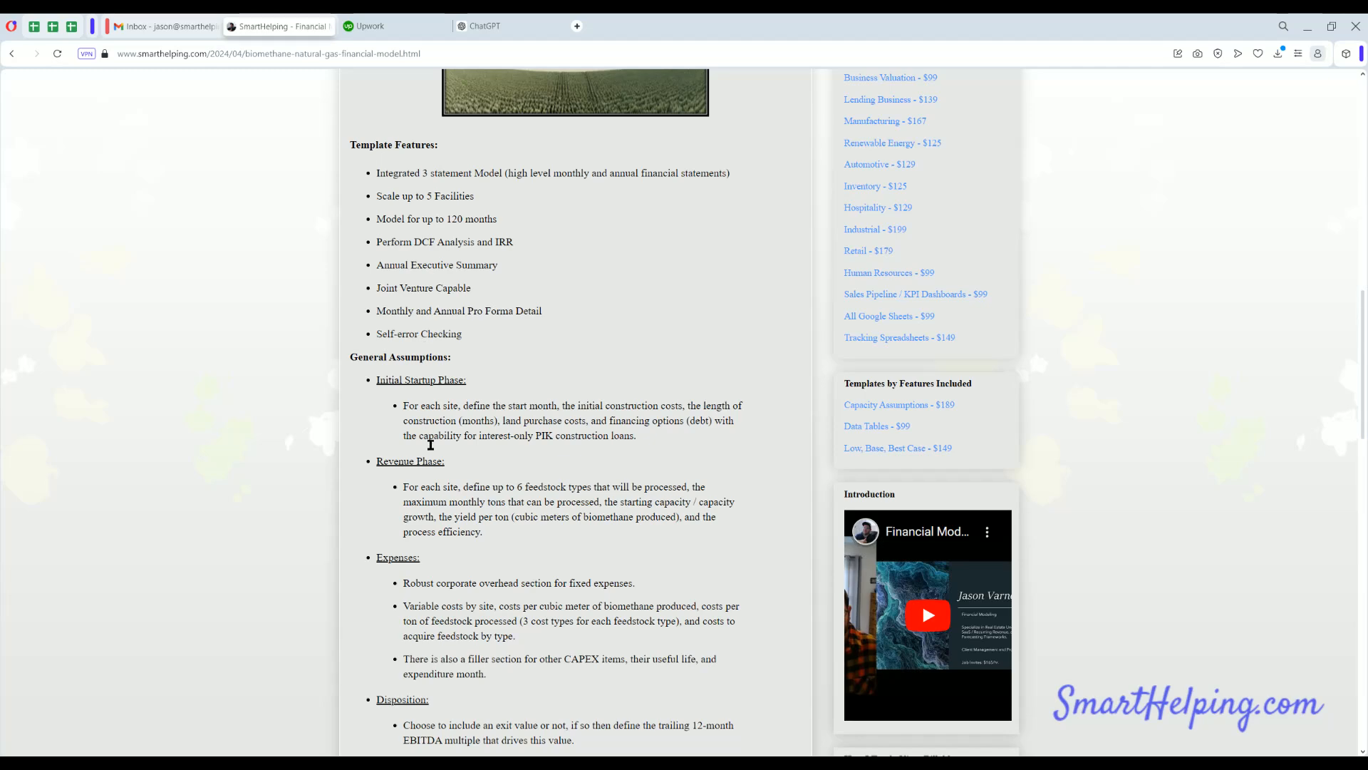
scroll(424, 543, "up", 7)
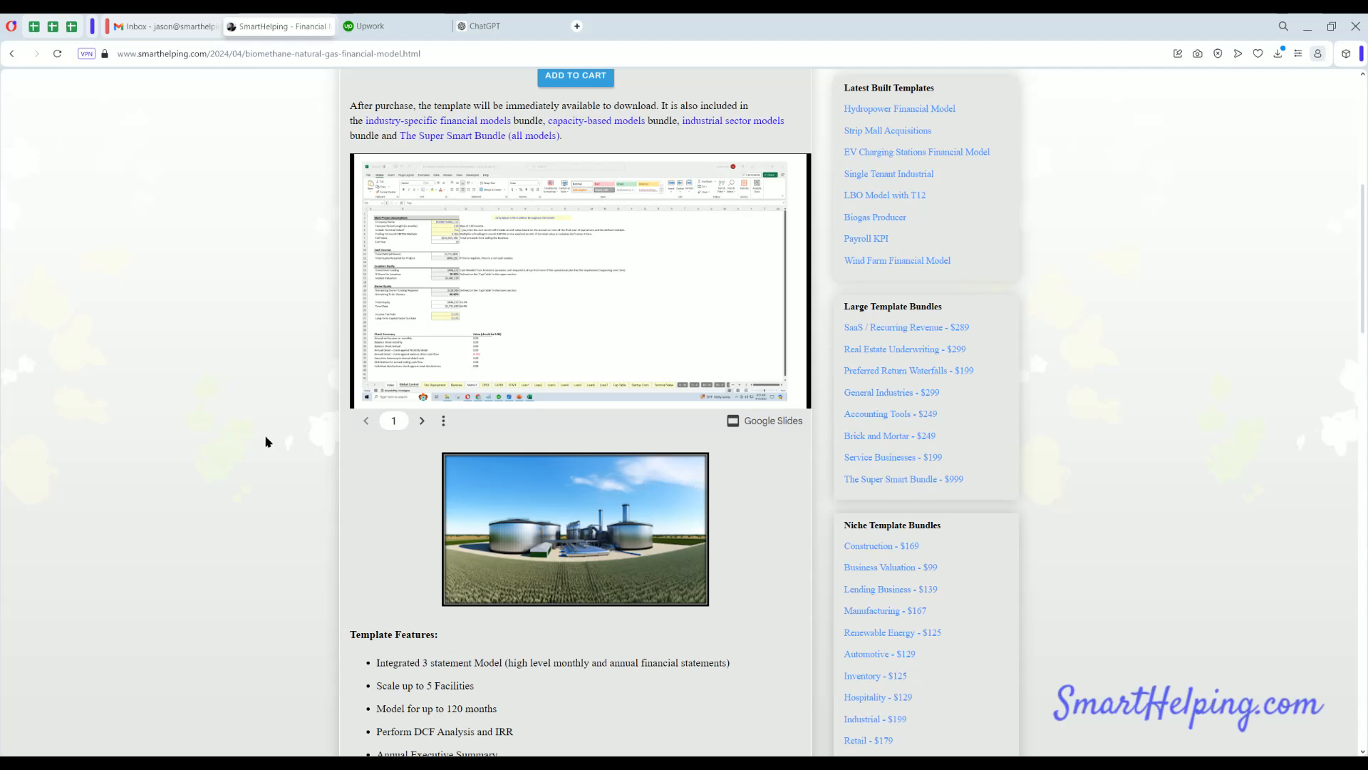
scroll(265, 440, "up", 3)
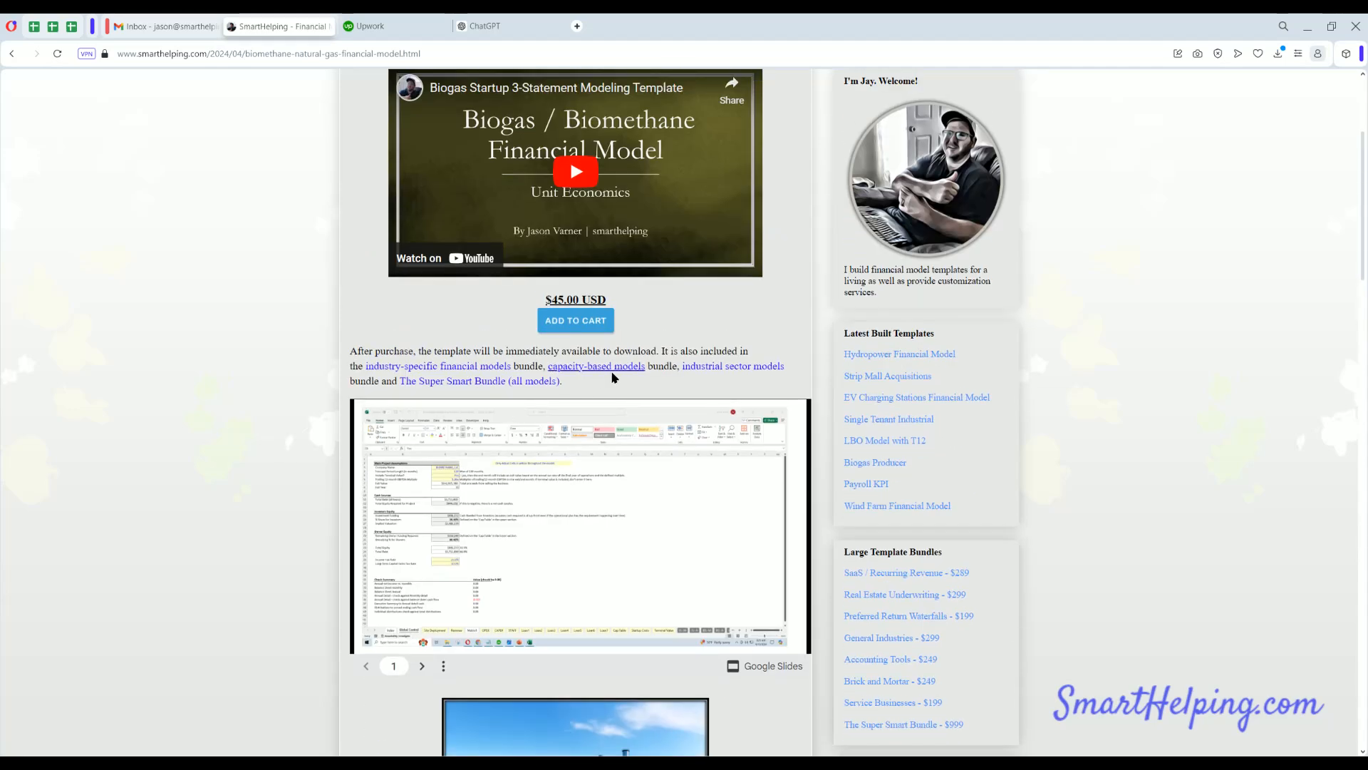
- Return to the Industries list, open the Wind Farm template page and read its template features
left_click(12, 53)
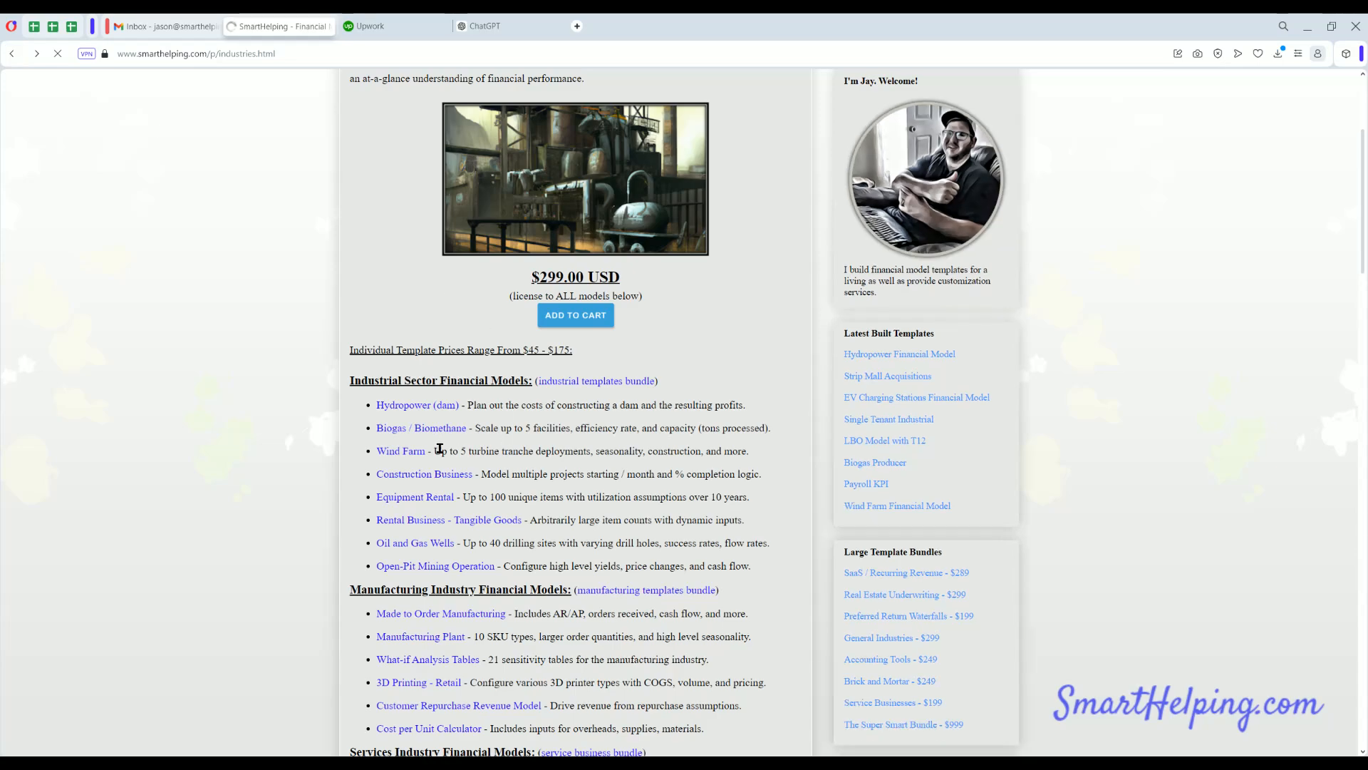
left_click(403, 452)
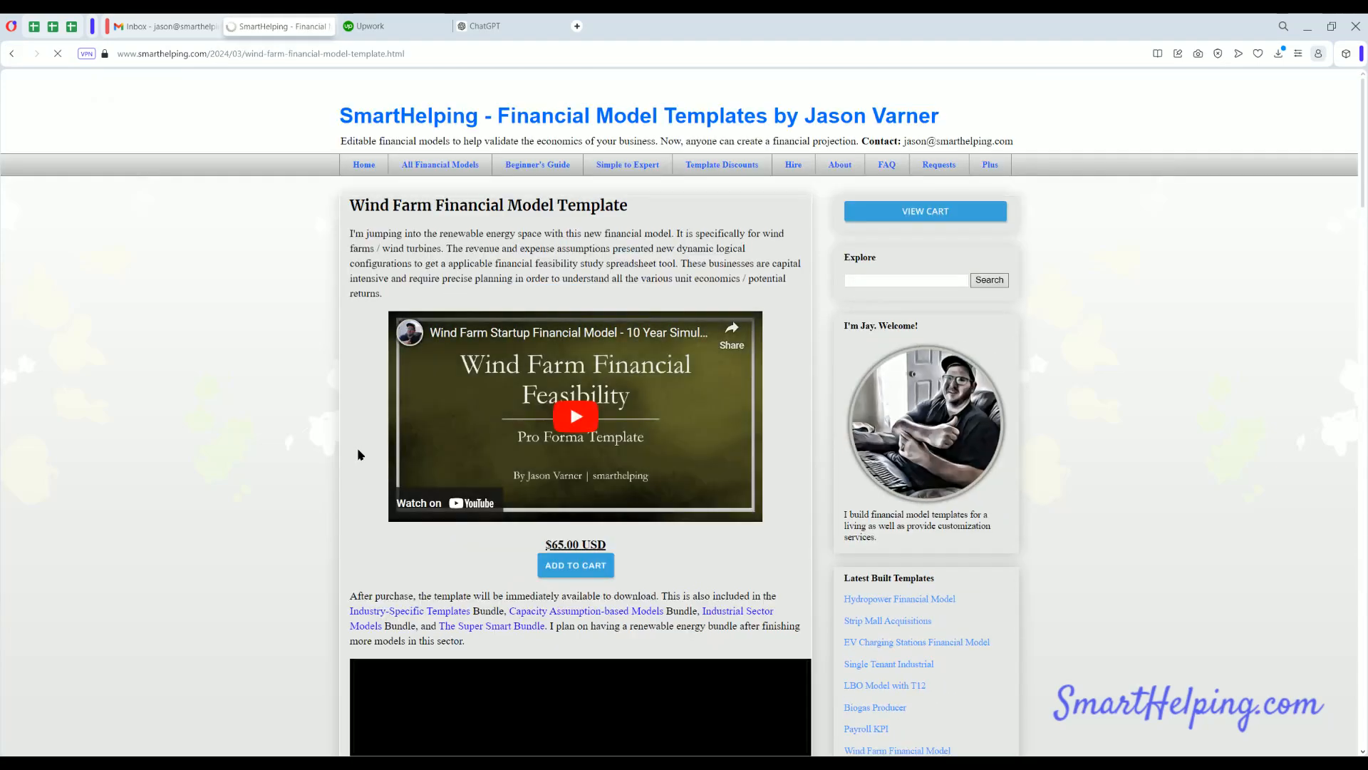
scroll(332, 423, "down", 6)
scroll(329, 425, "down", 3)
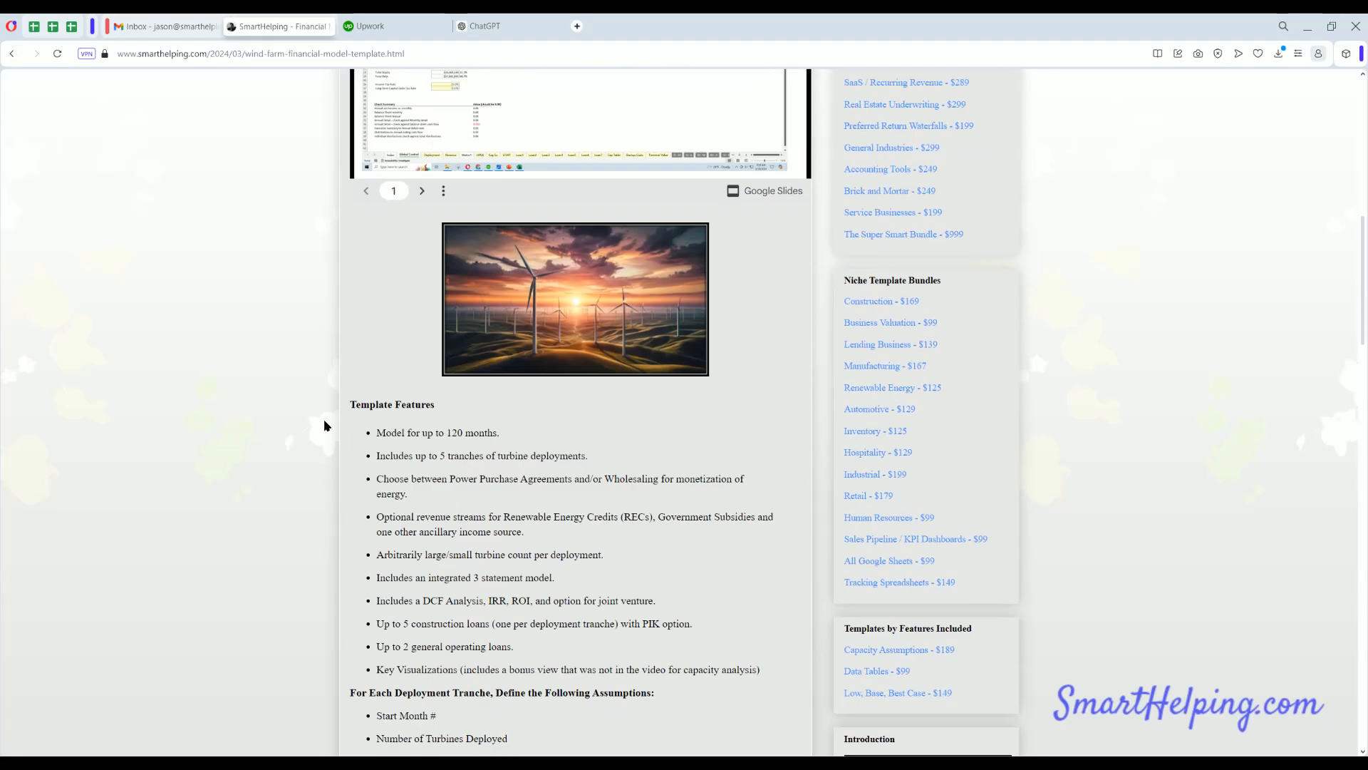
scroll(349, 442, "up", 10)
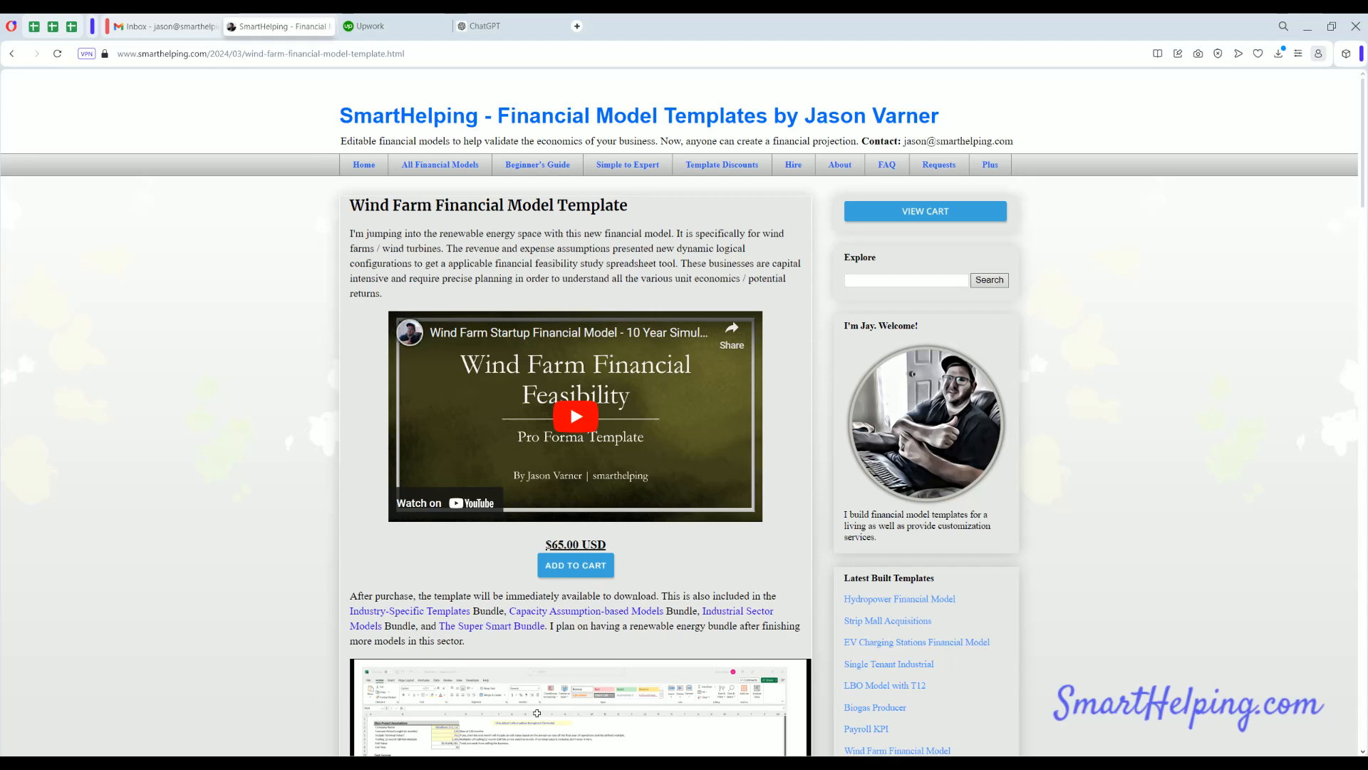
- Switch to the Wind Farm workbook in Excel and bring up the financing columns of the Deployment sheet
key("alt+Tab")
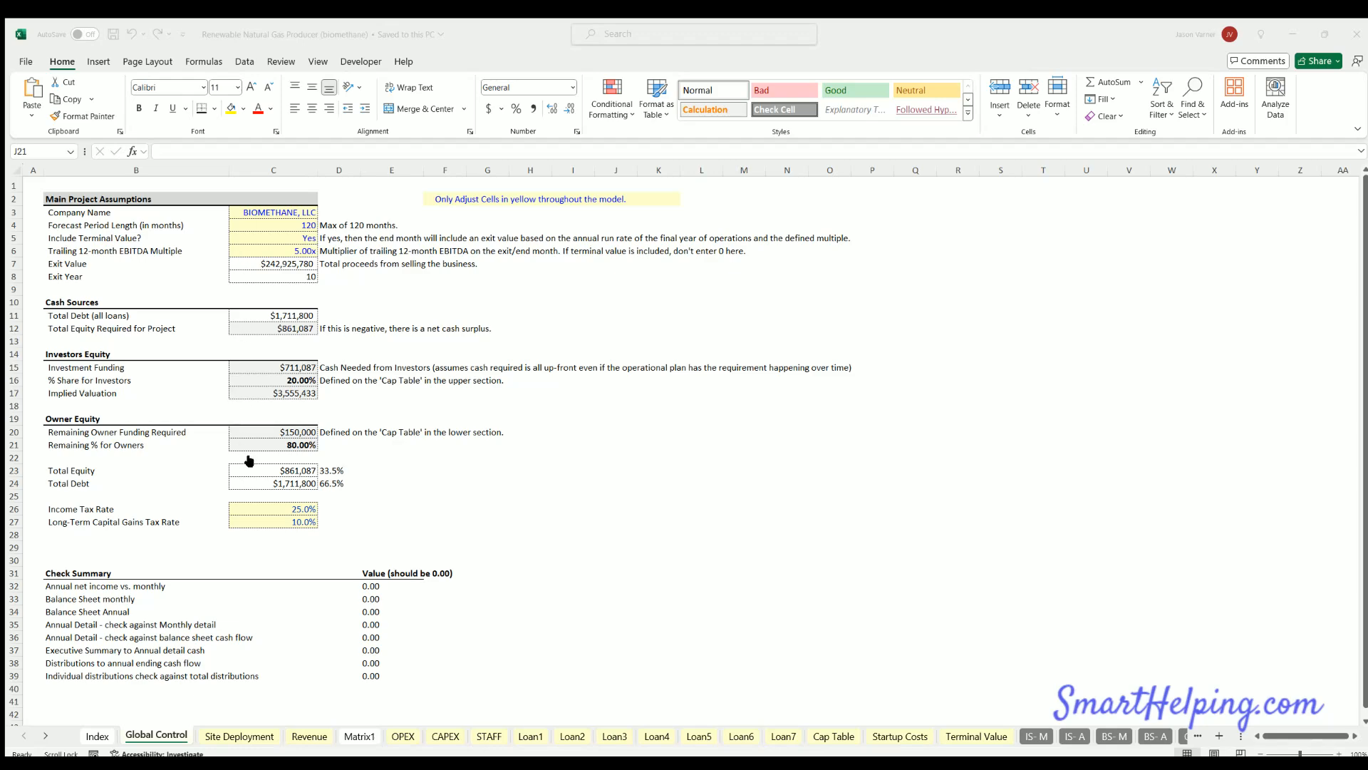
key("alt+Tab")
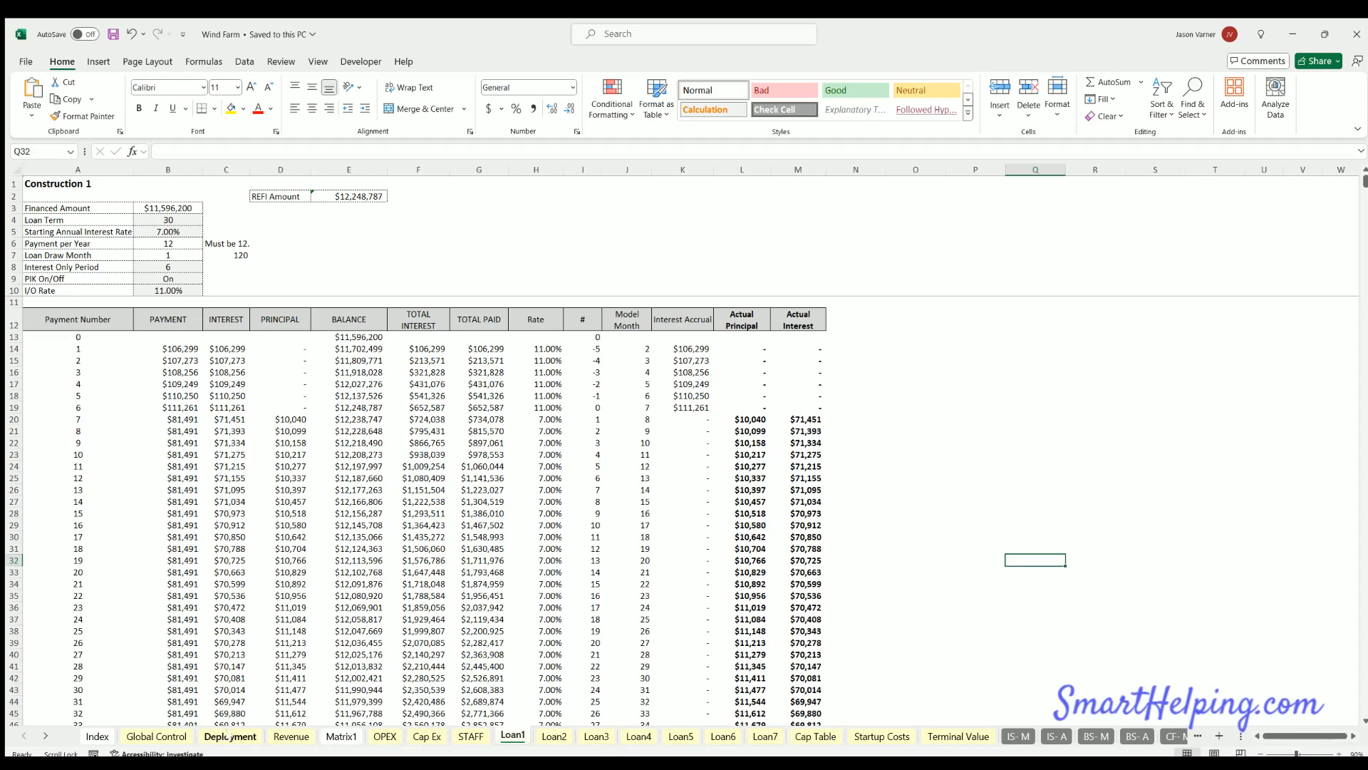
left_click(229, 736)
left_click_drag(173, 266, 178, 317)
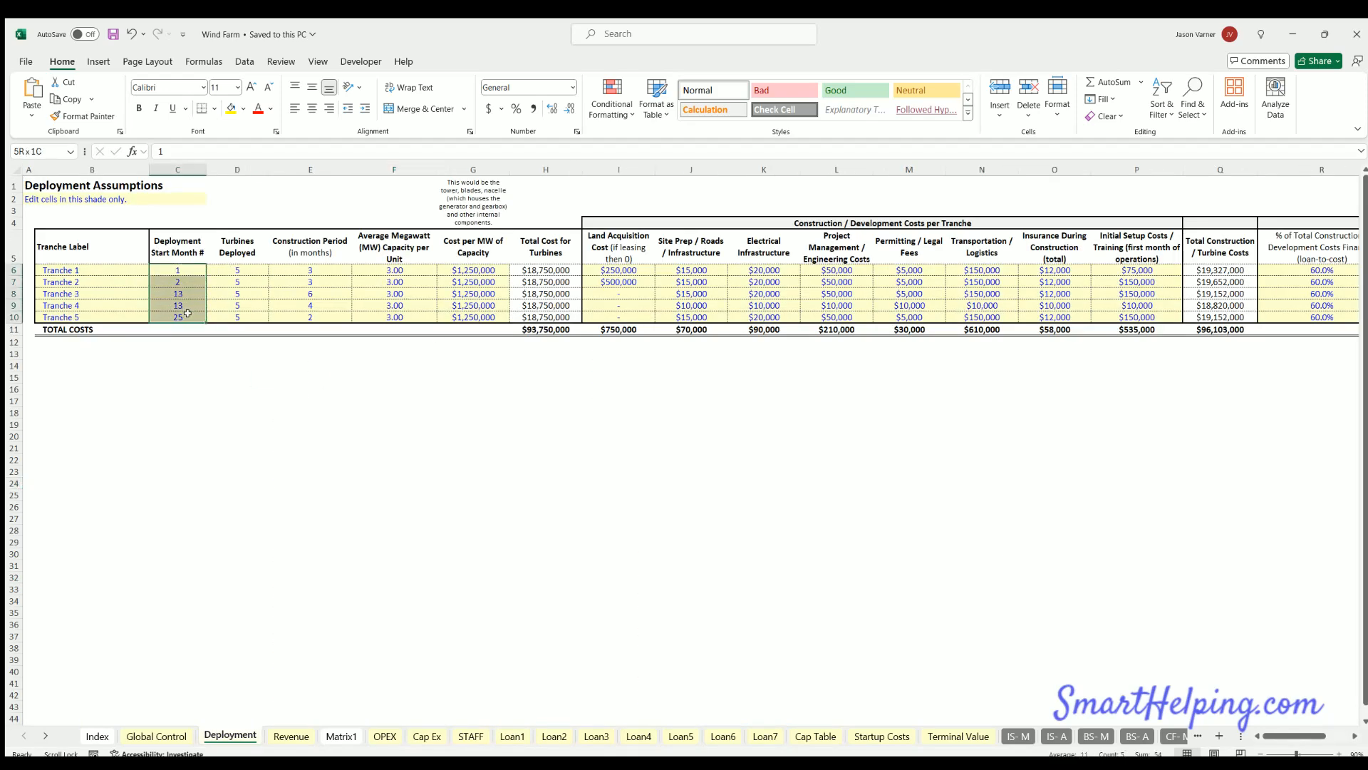
left_click_drag(1294, 734, 1320, 734)
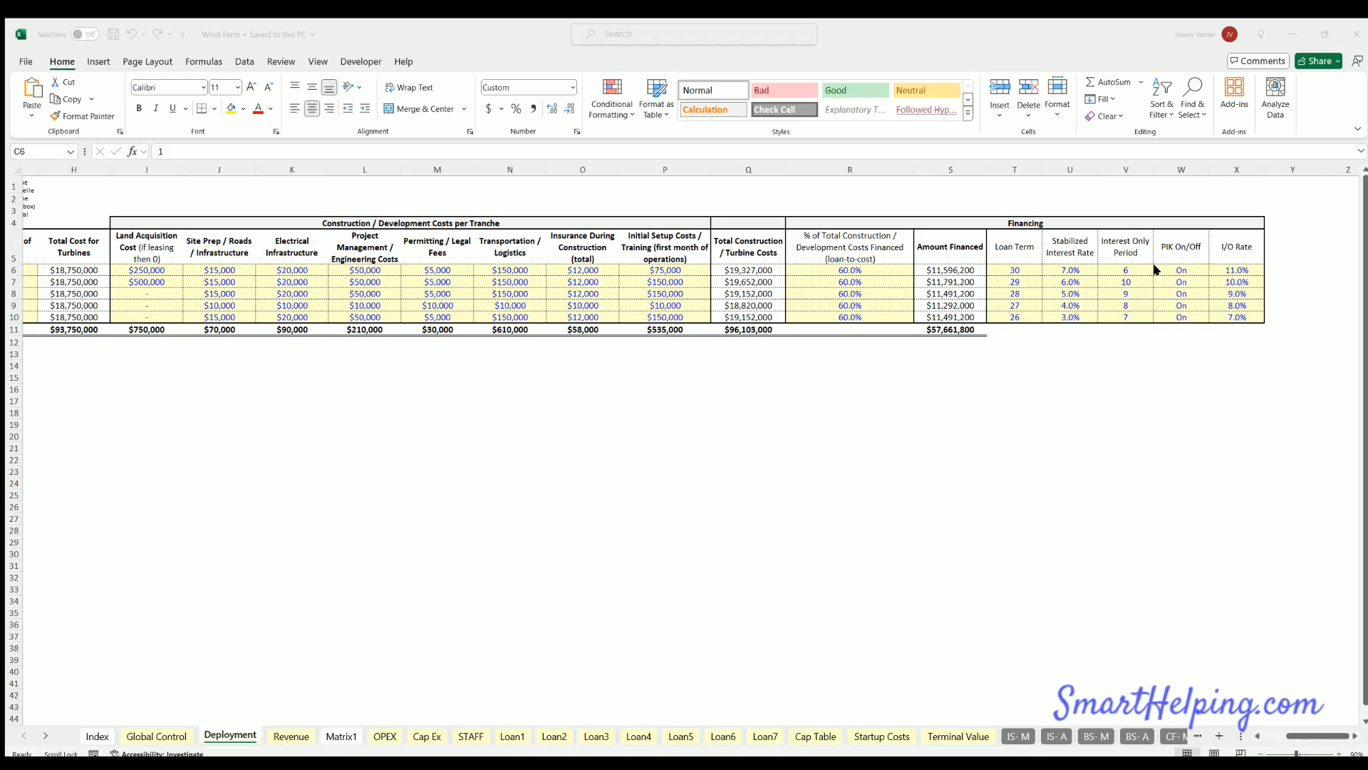
- Replace the PIK On/Off header in the financing section with a copied "I/O Loan (on/off)" header
key("ctrl+c")
left_click(945, 235)
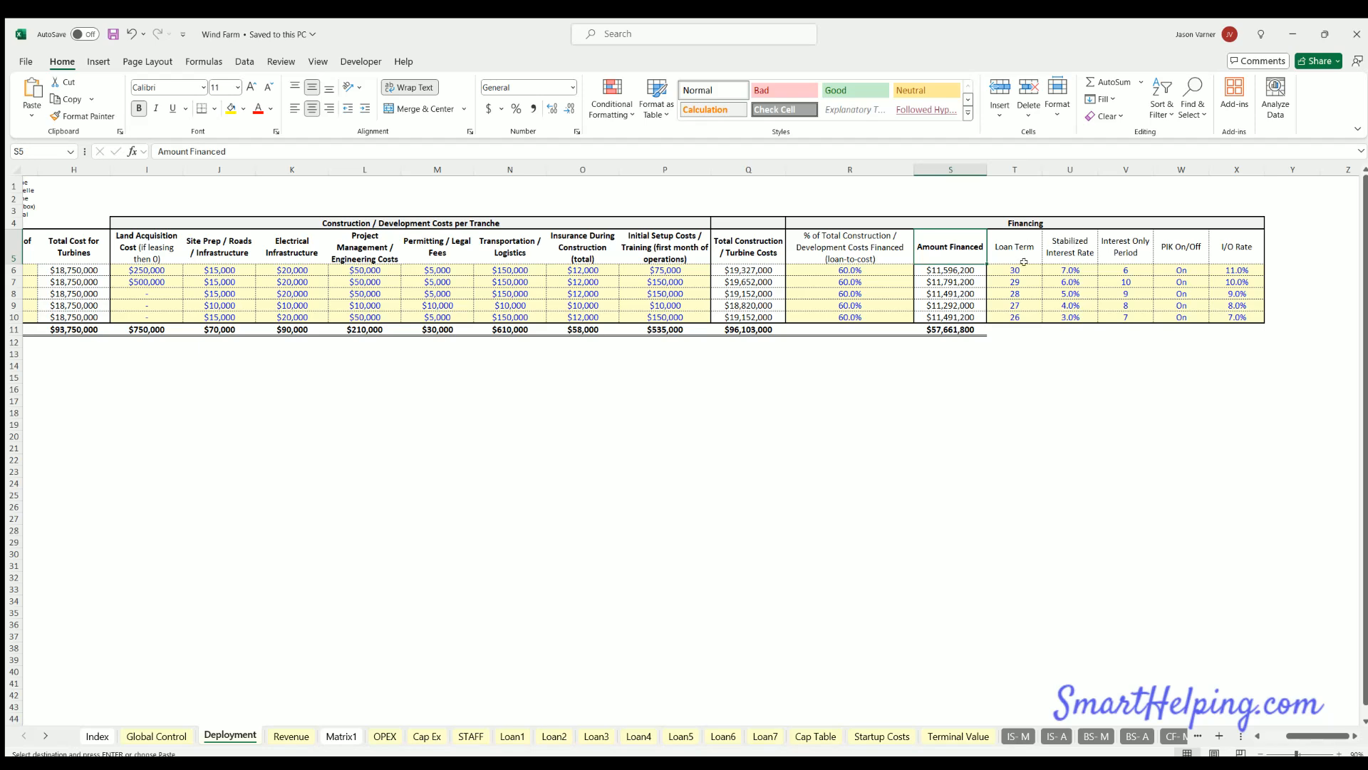
left_click(1128, 242)
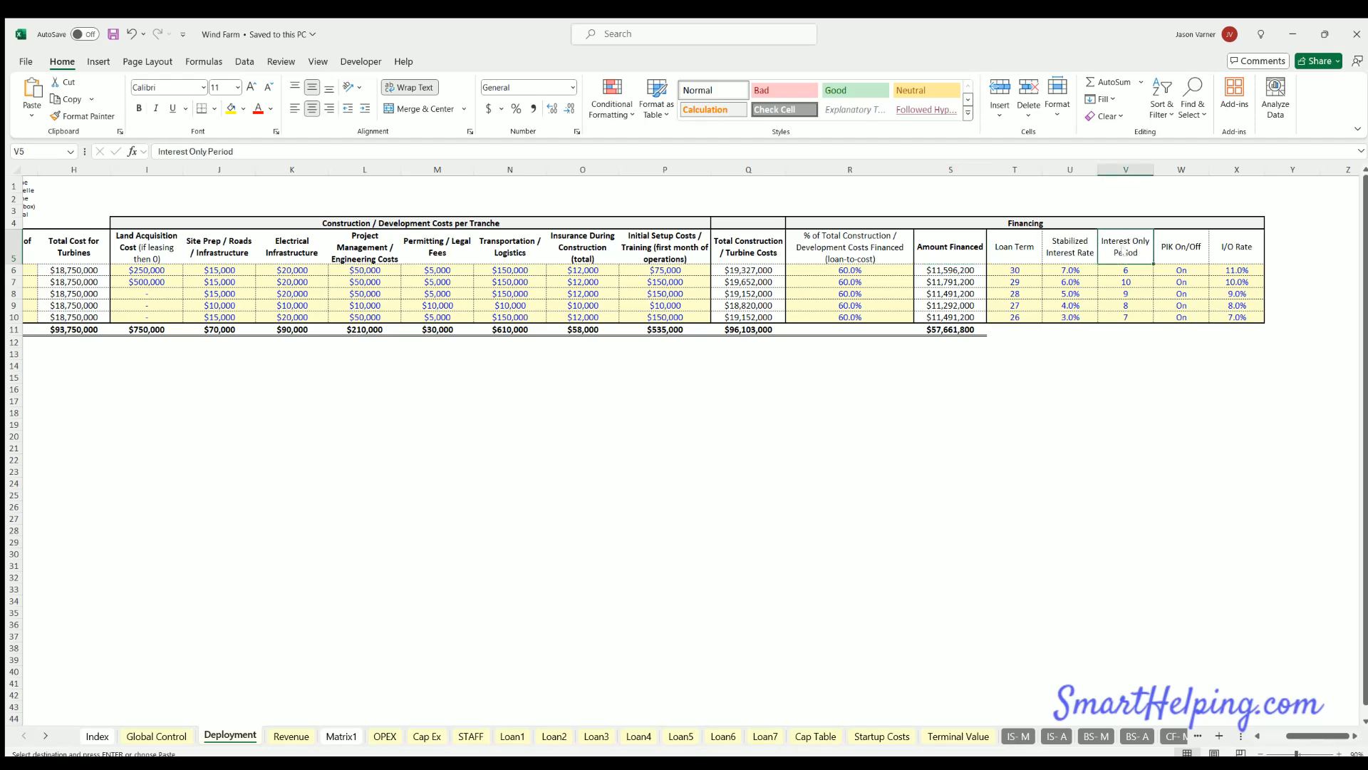
left_click(1163, 239)
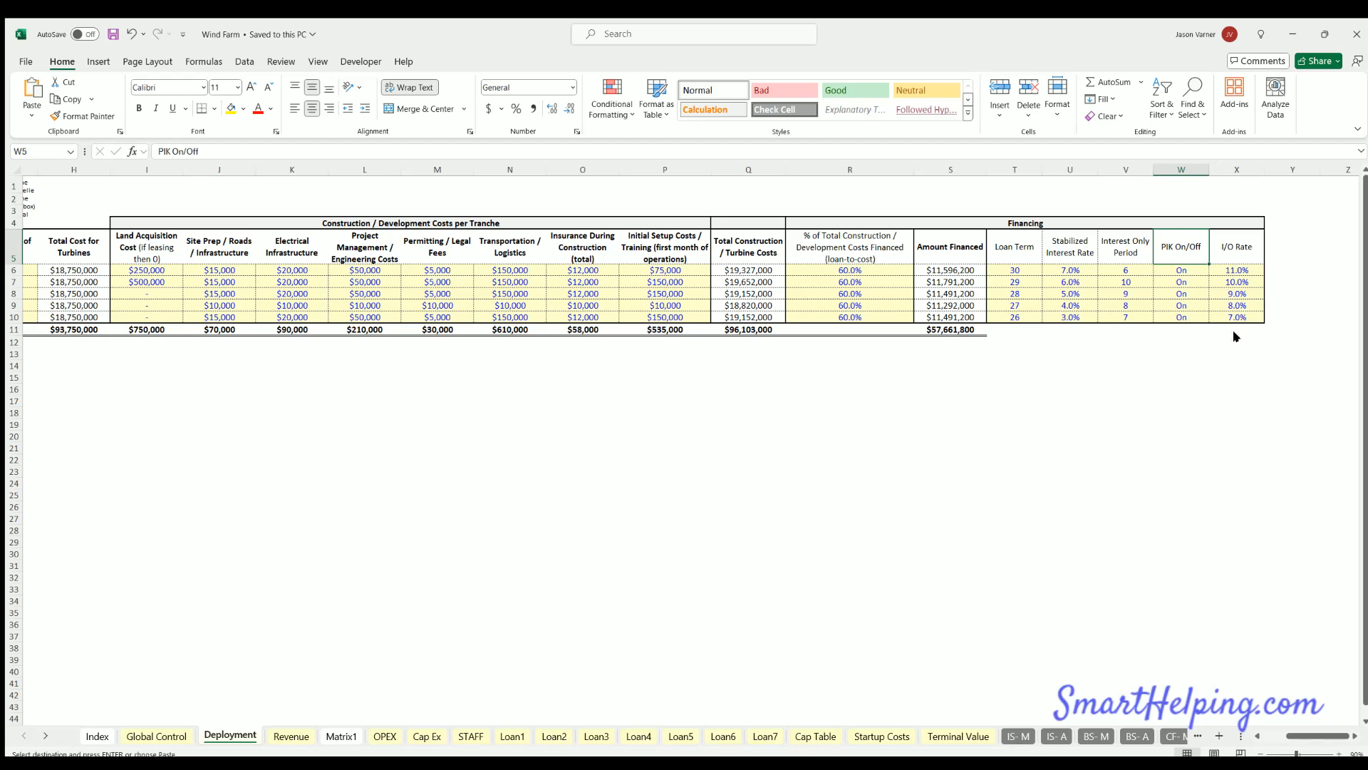
key("ctrl+v")
left_click(1182, 271)
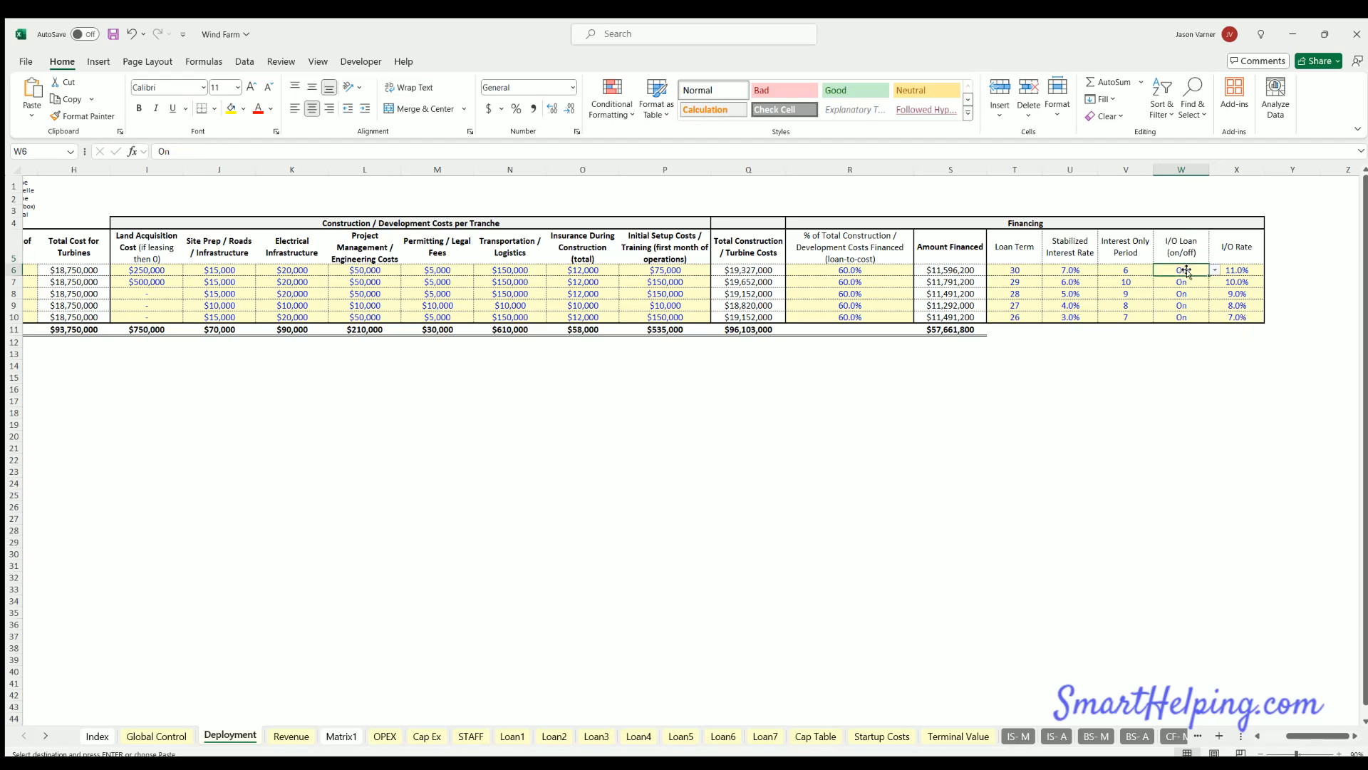
- Insert a column before I/O Rate and paste the copied header "Accrue Interest? (yes/no)" into its row 5
left_click(1231, 169)
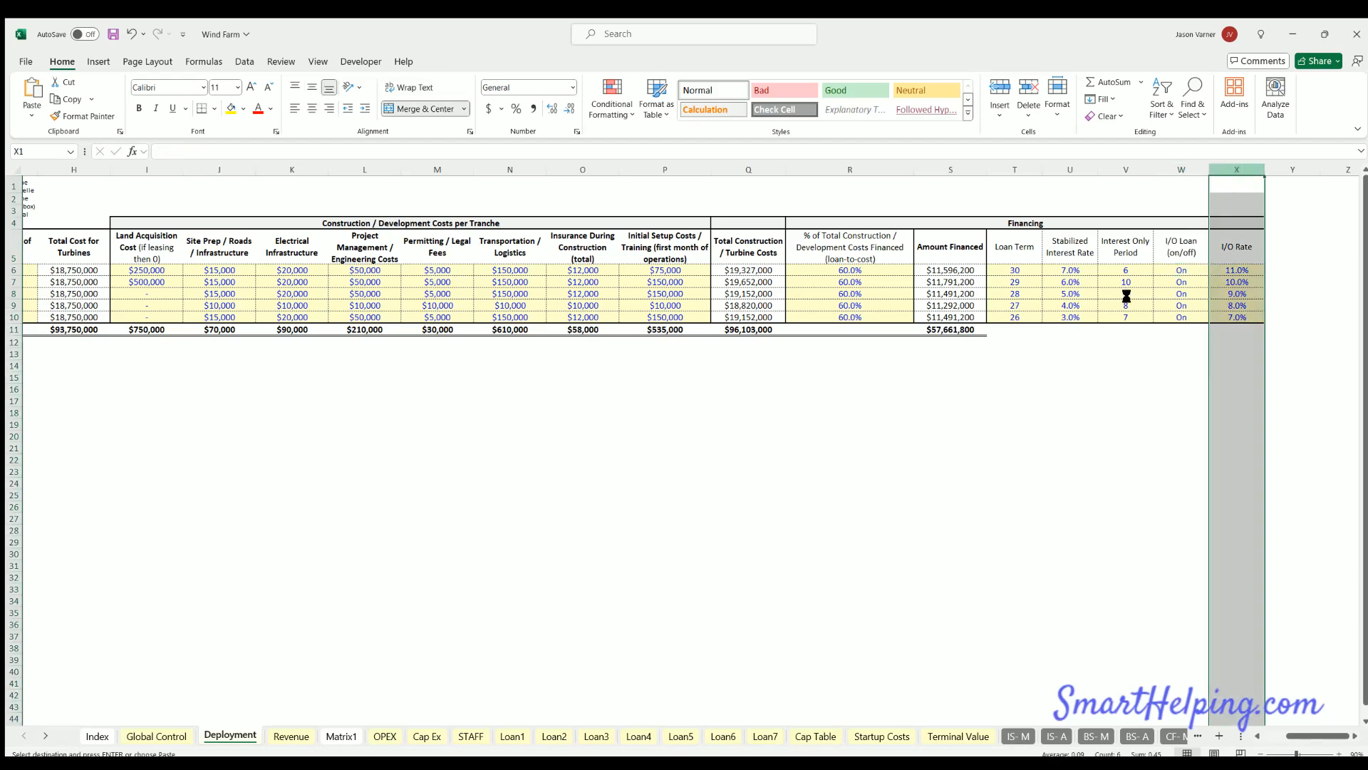
key("ctrl+shift+equal")
left_click(1237, 270)
left_click(1220, 244)
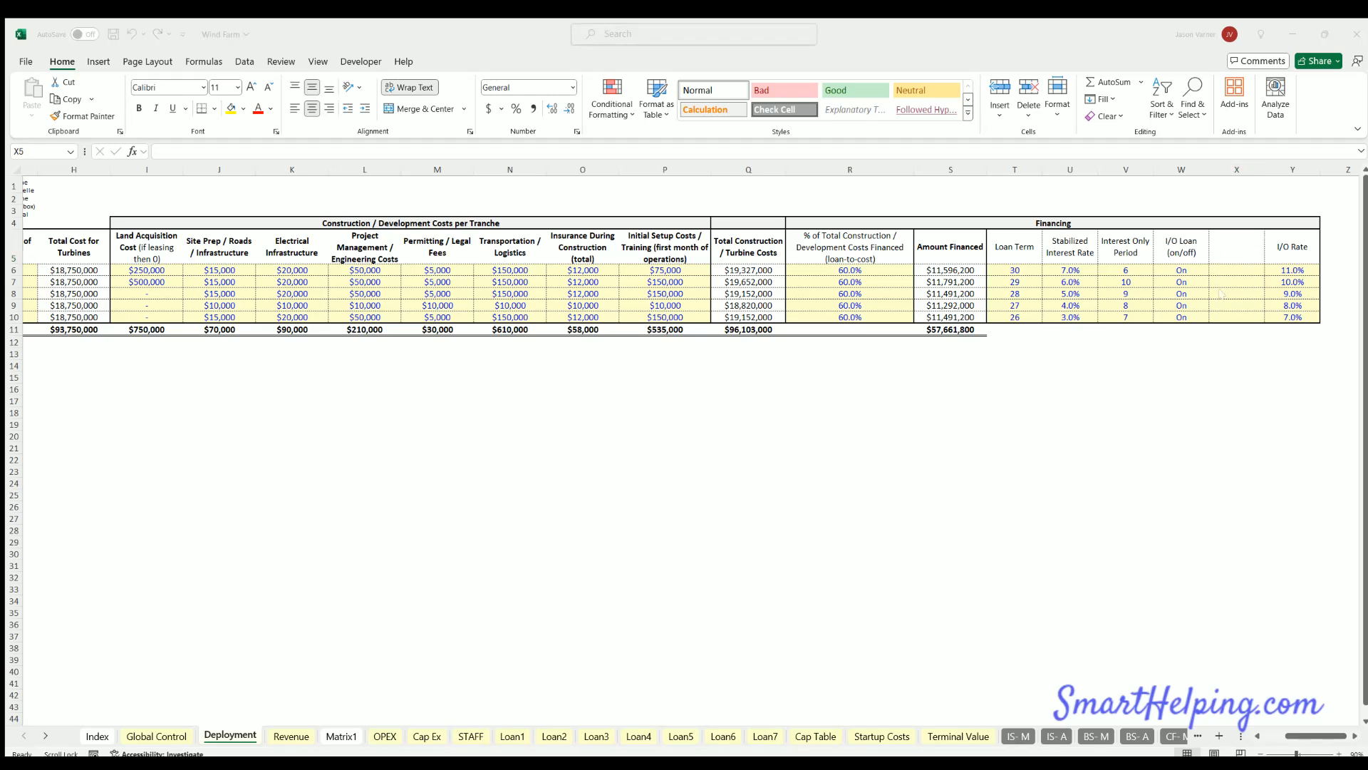
key("ctrl+c")
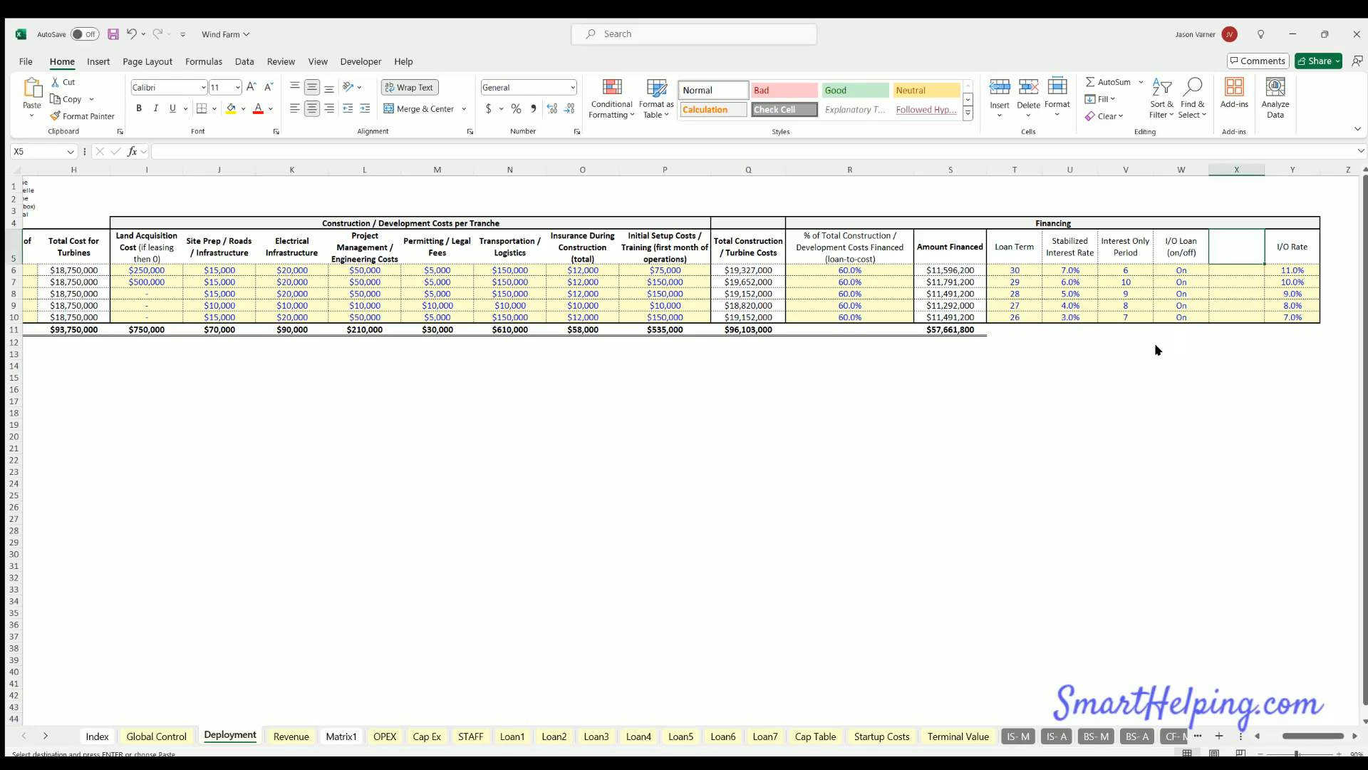
key("ctrl+v")
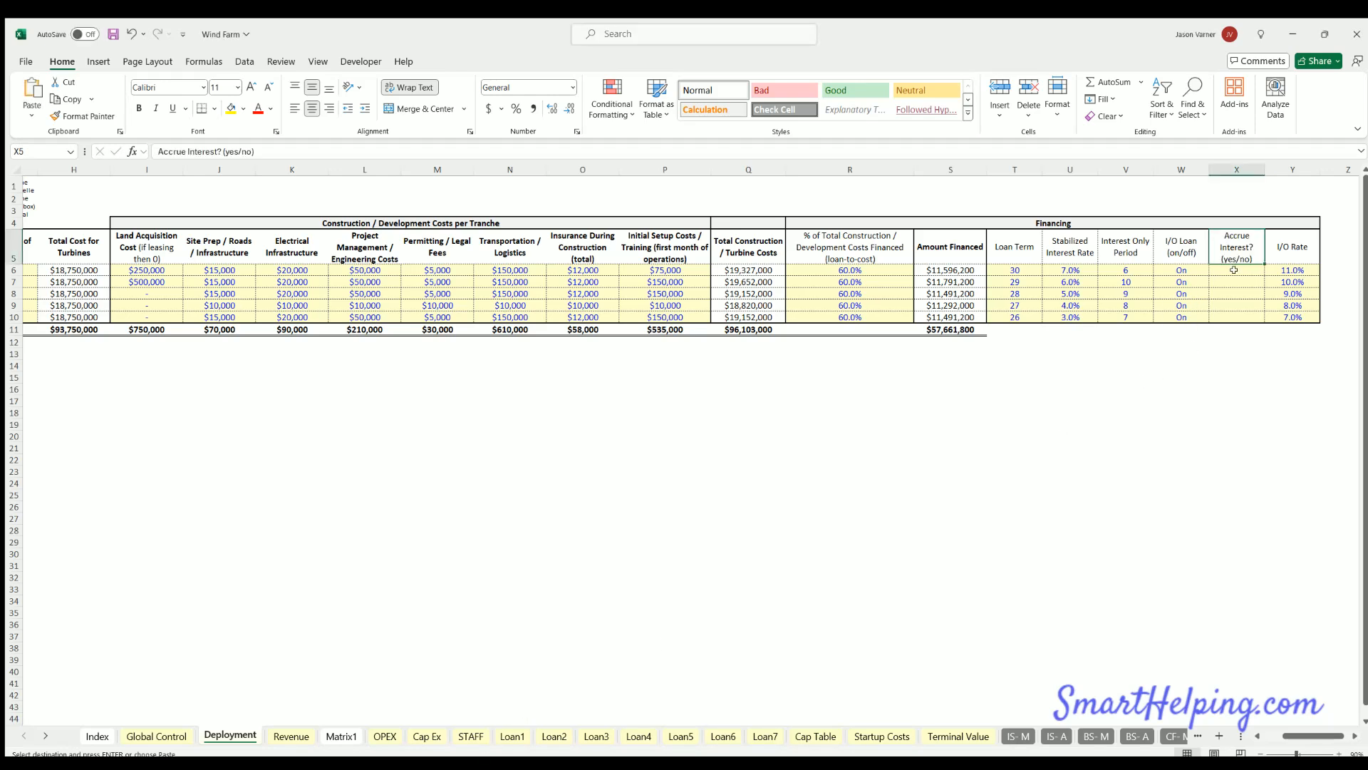
- Update the data validation on the Accrue Interest cells X6:X10 for the yes/no choice
left_click_drag(1229, 270, 1237, 318)
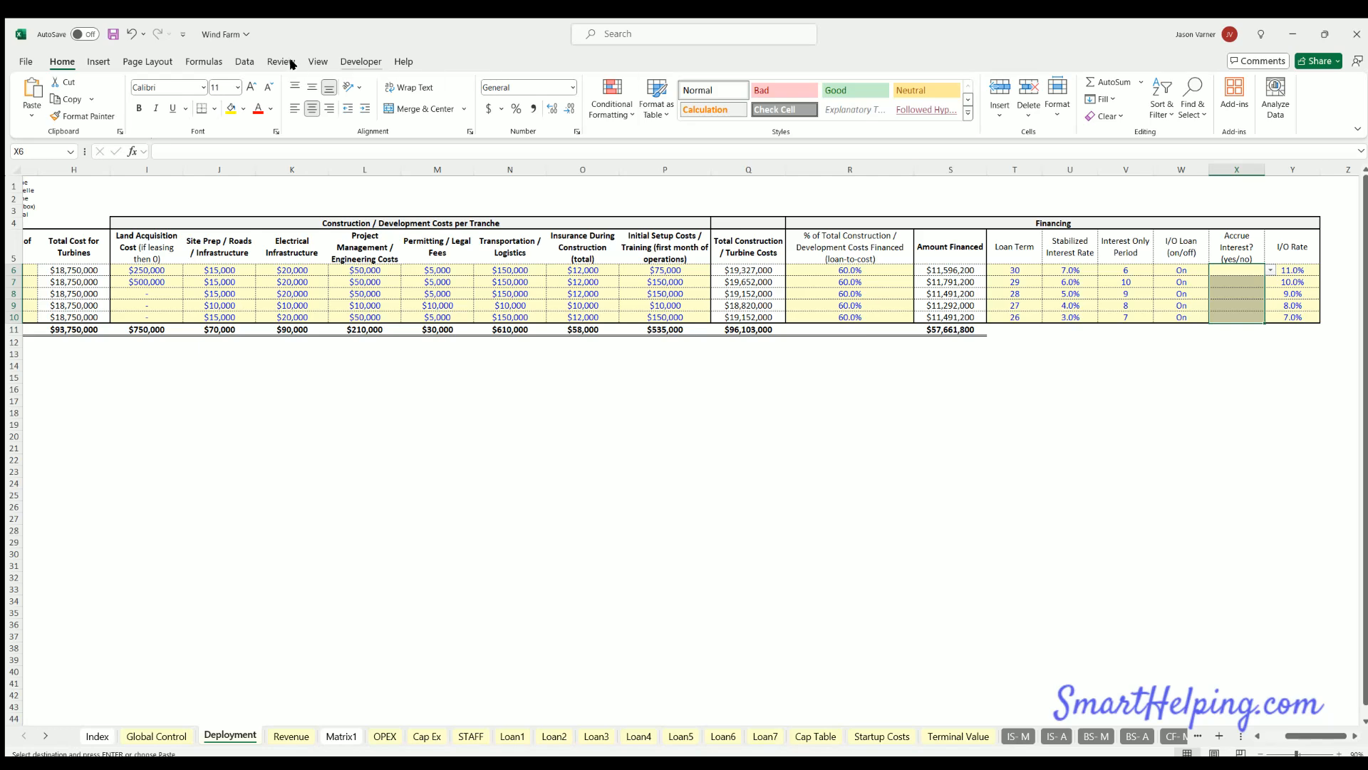
left_click(244, 61)
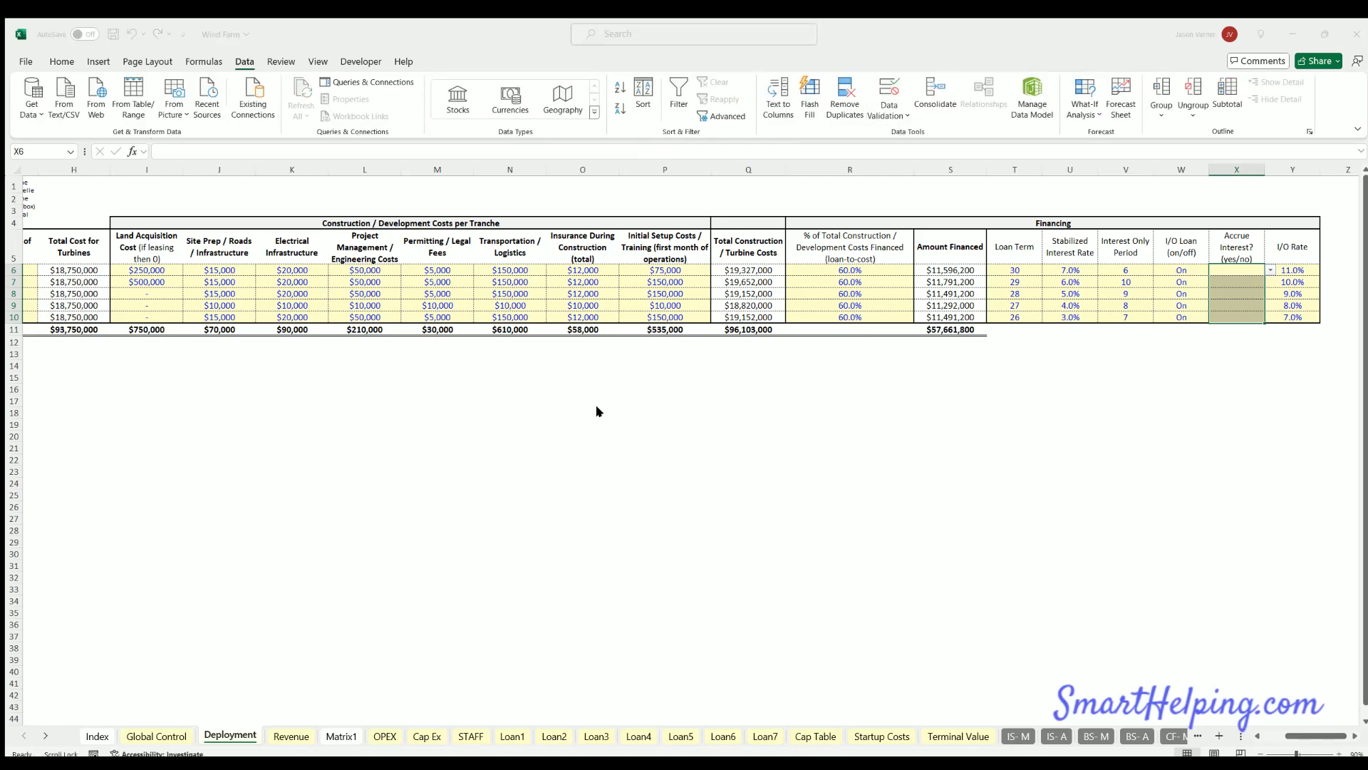
key("alt+a")
key("v")
key("v")
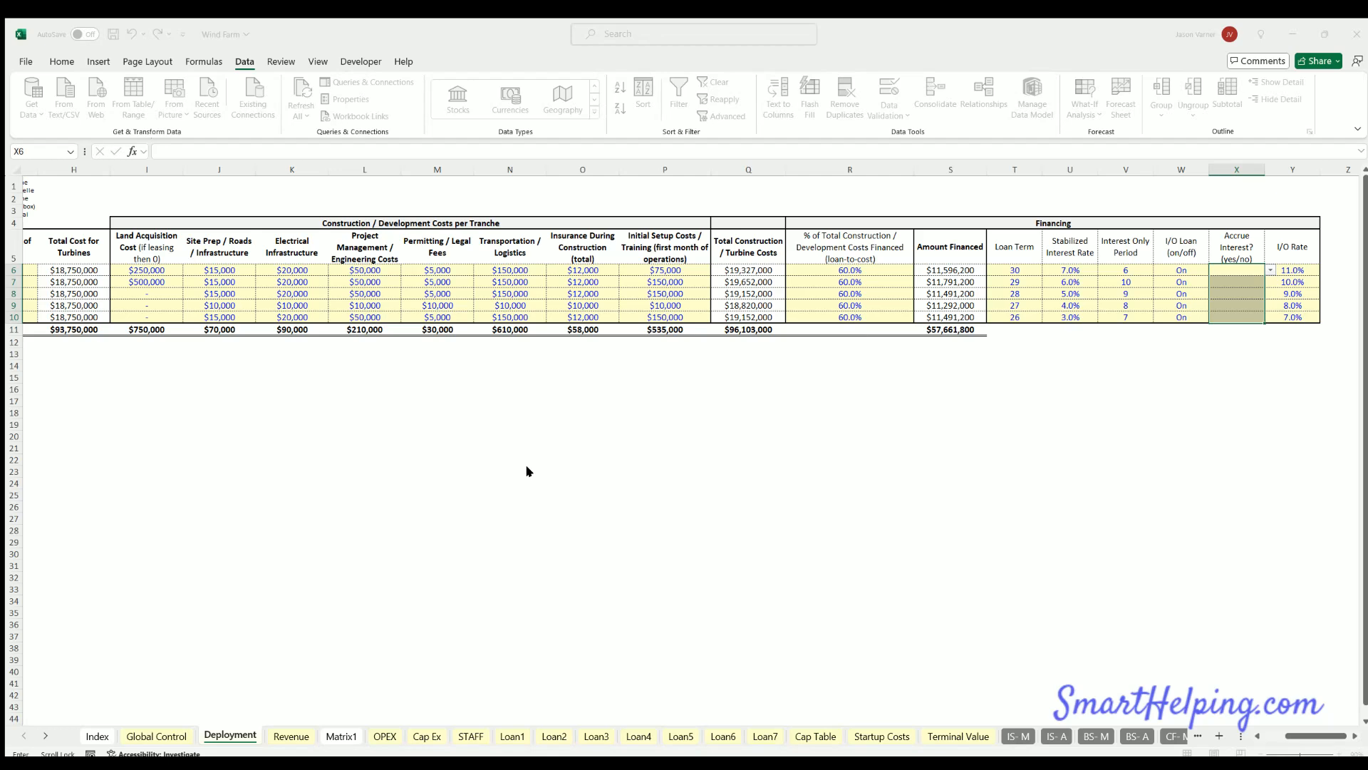
key("Return")
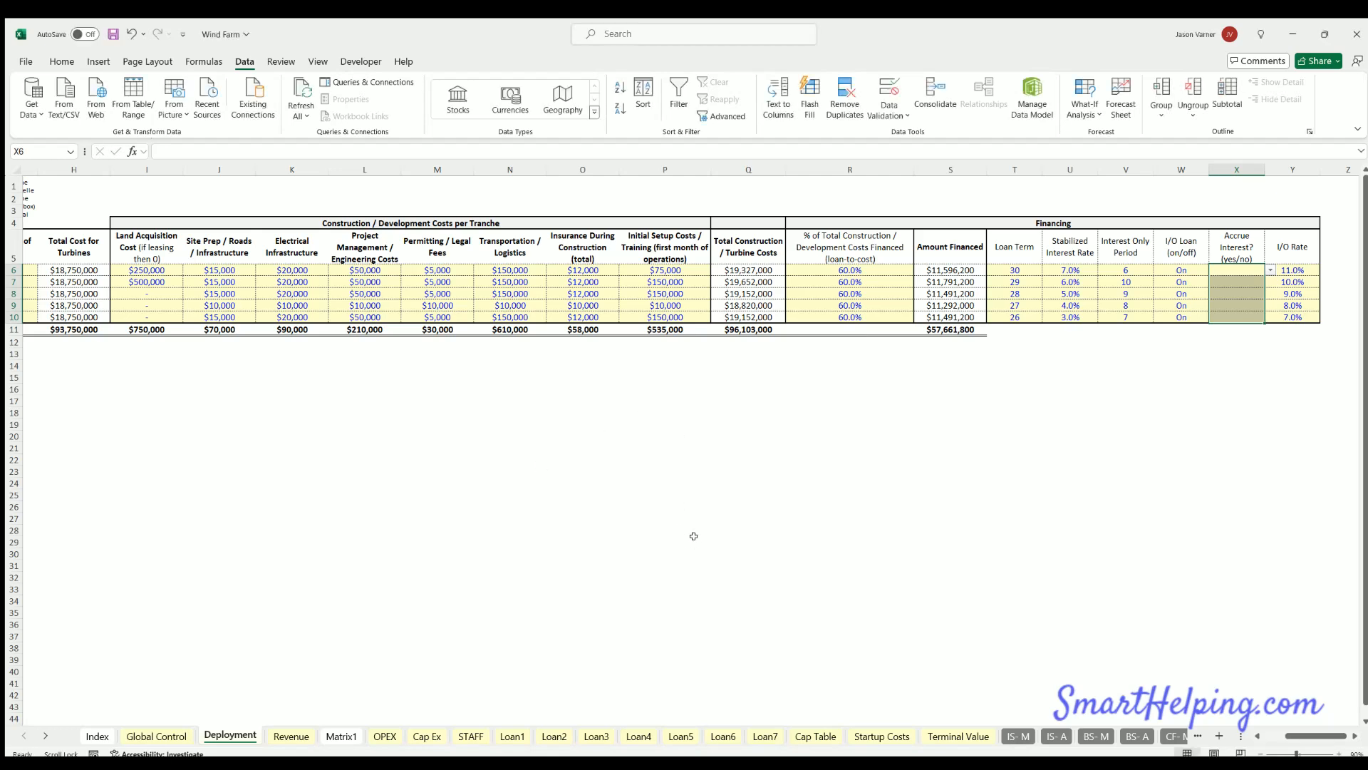
- Enter Yes for all five tranches in the Accrue Interest column, cells X6:X10
left_click(1176, 467)
left_click(1239, 271)
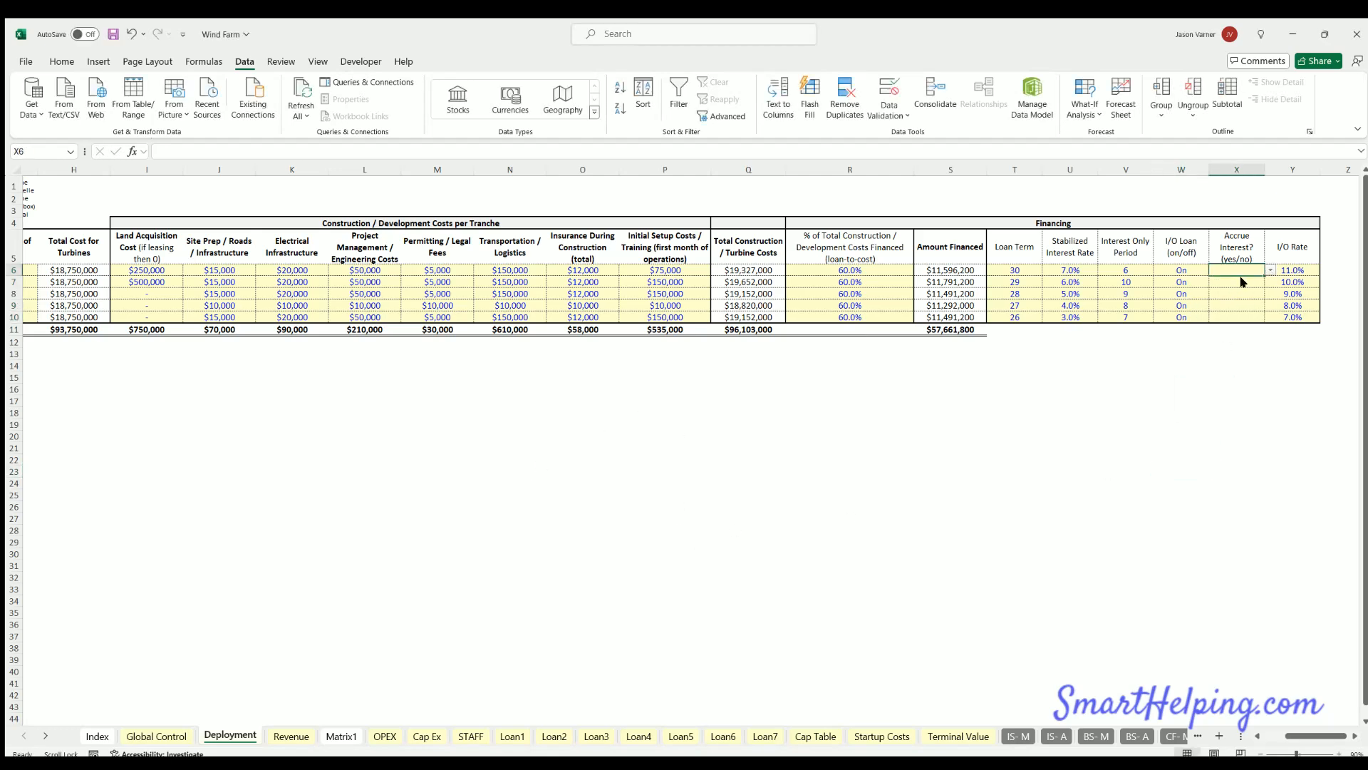
type("Yes")
key("Return")
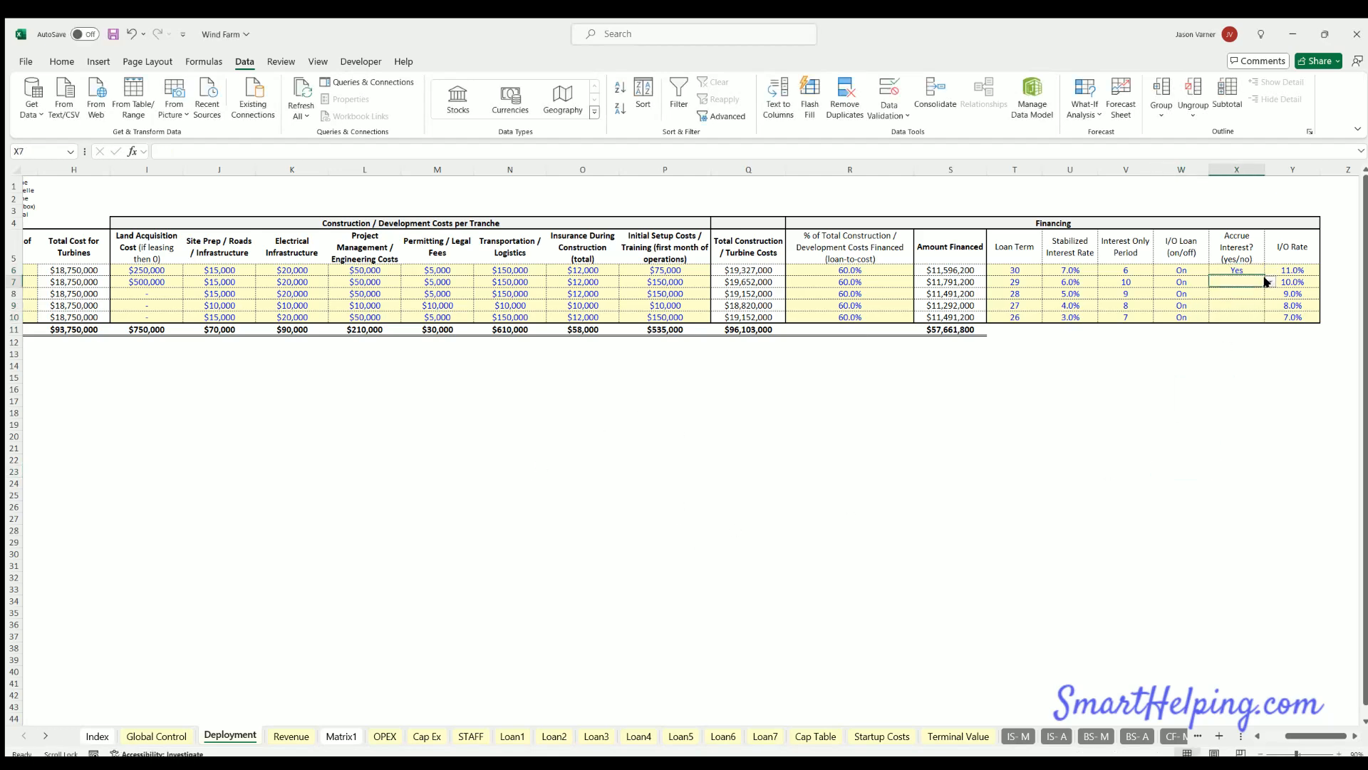
key("ctrl+d")
left_click(1249, 292)
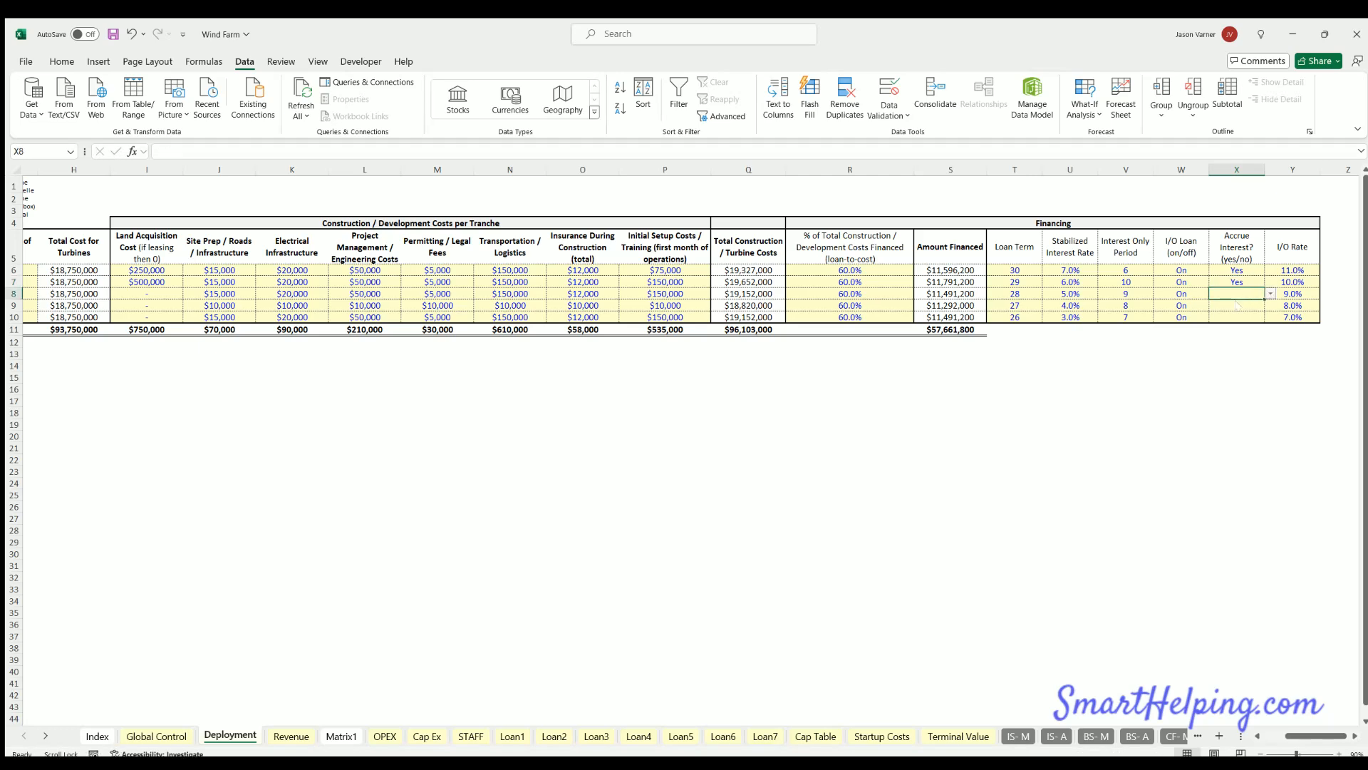
key("ctrl+d")
left_click(1250, 307)
type("Yes")
key("Return")
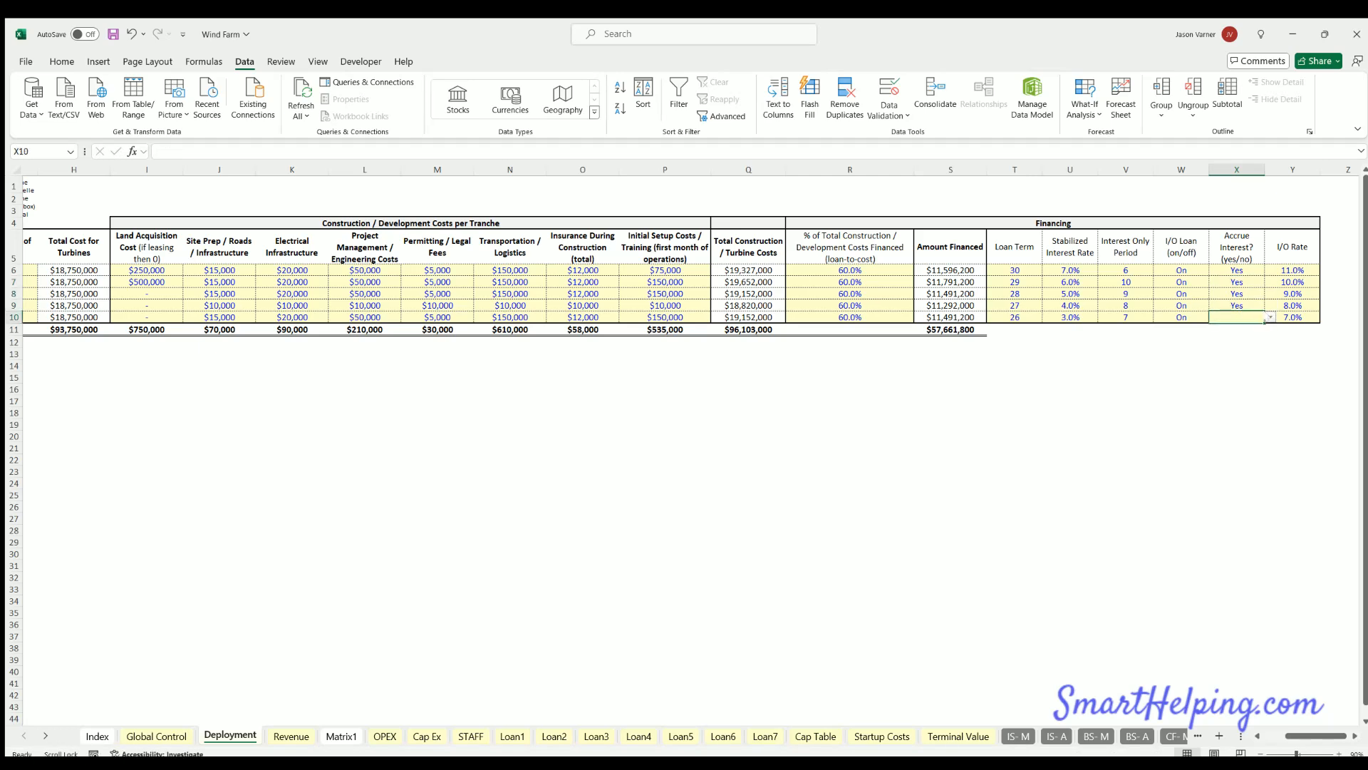
type("Yes")
left_click(1211, 389)
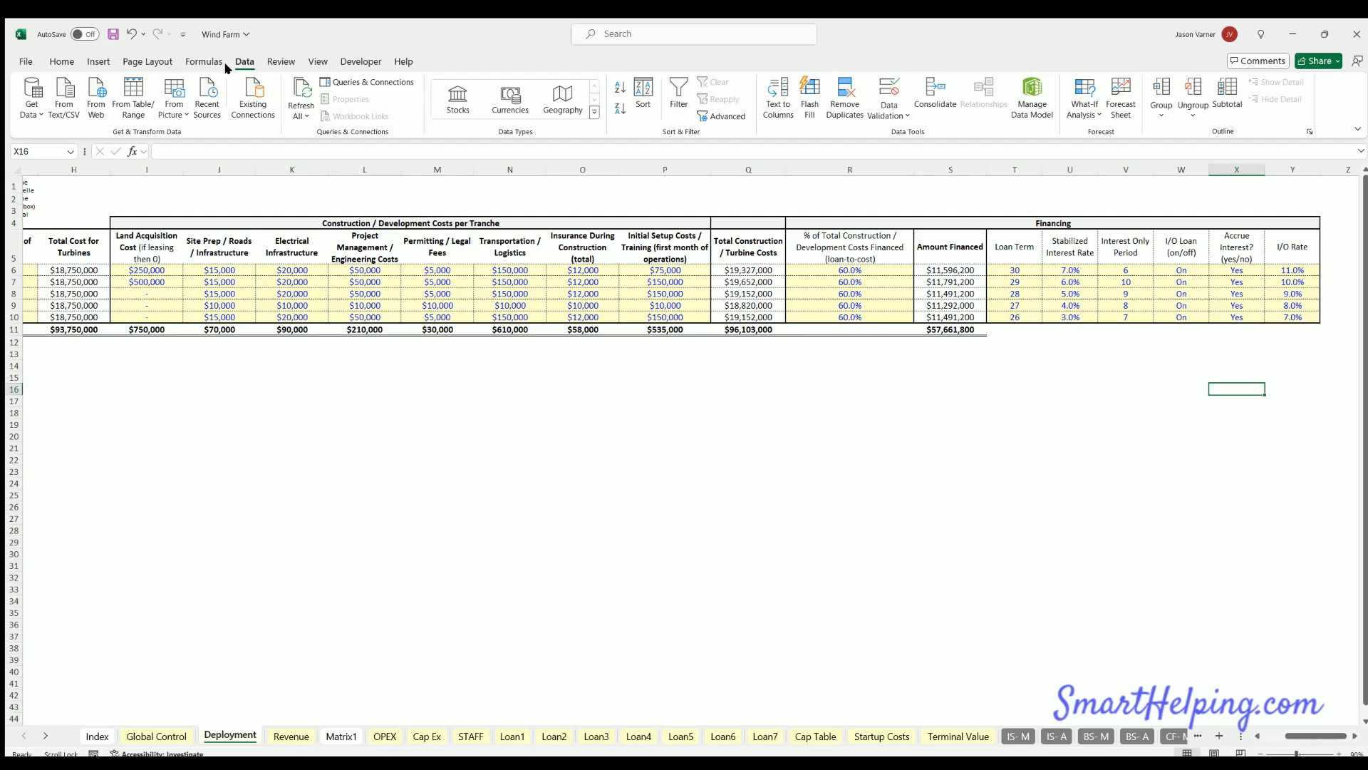
- Save the workbook and bring up the Loan1 sheet
left_click(62, 60)
left_click(112, 35)
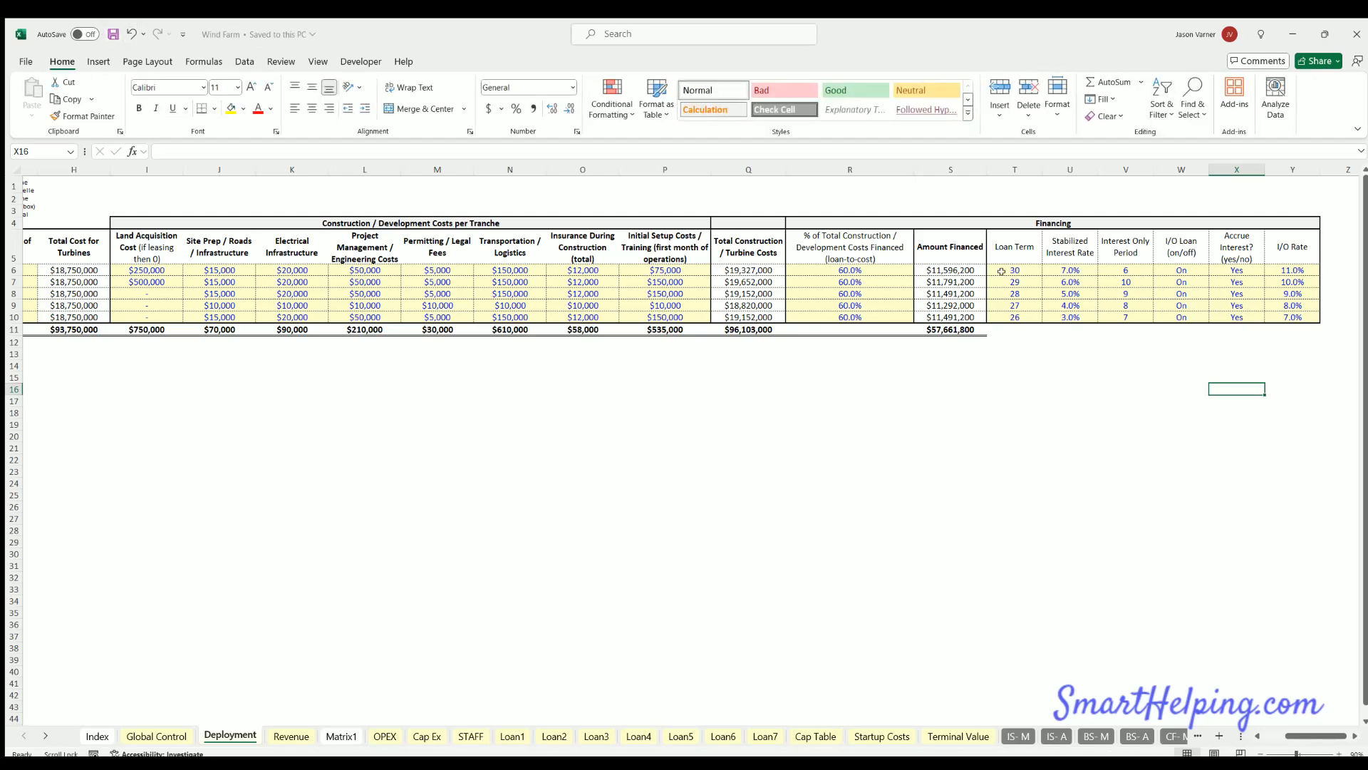
left_click(1229, 269)
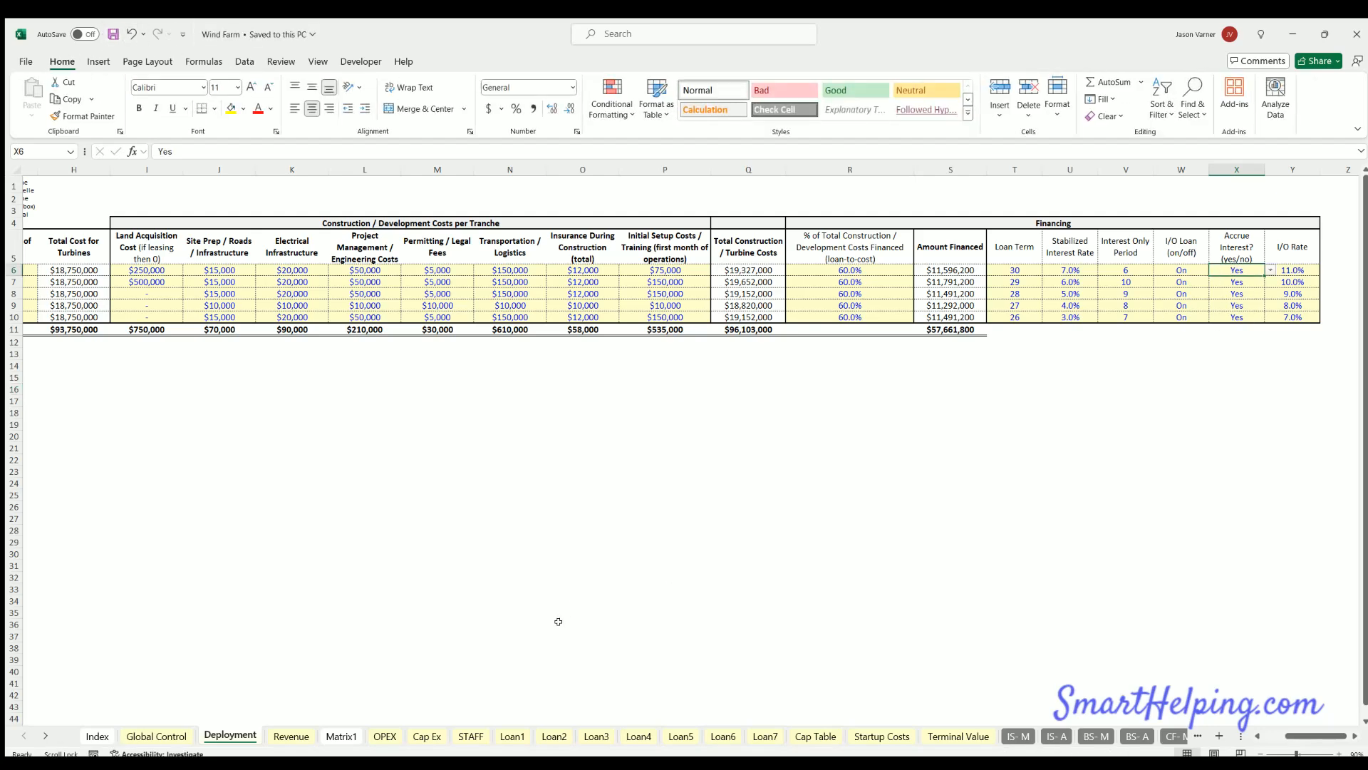
left_click(511, 734)
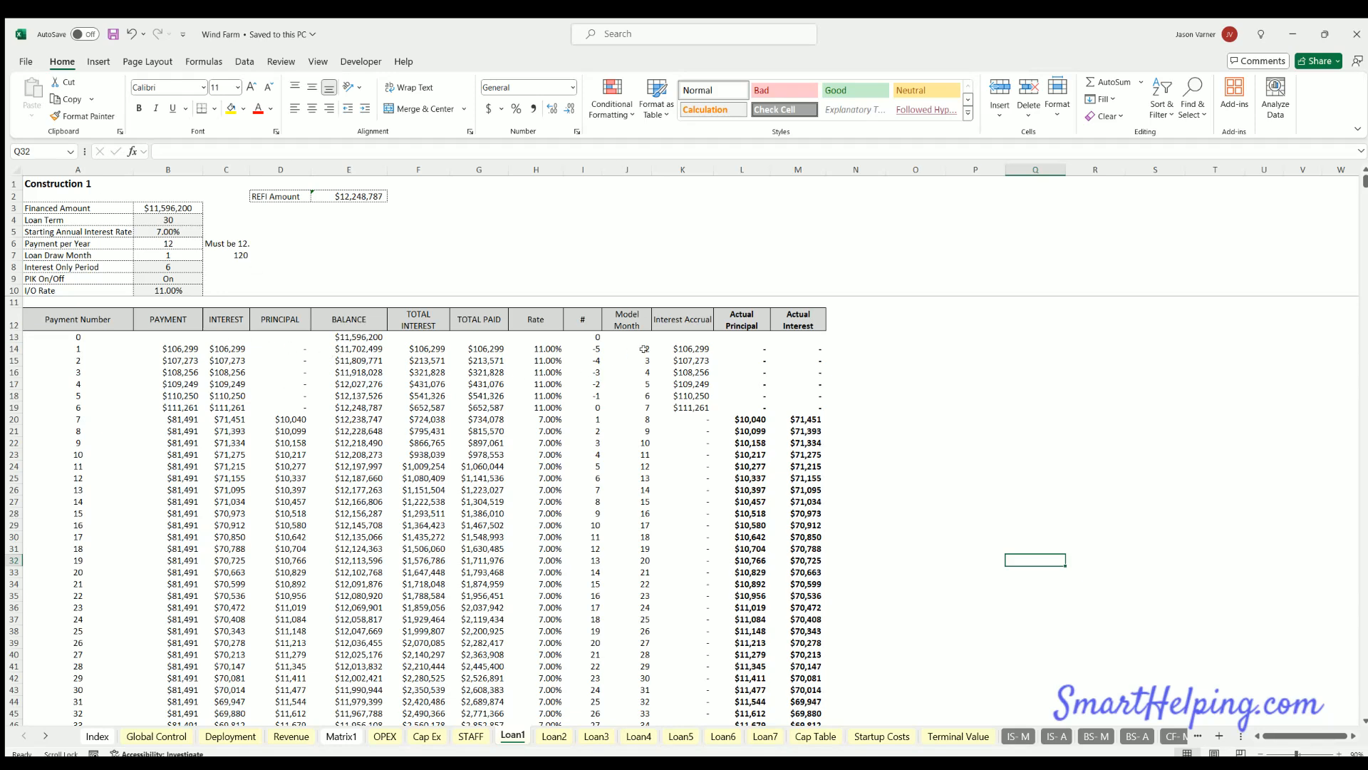
- Wrap Loan1's Interest Accrual formula in K14 in IF(Deployment!$X$6="Yes", existing formula, 0)
left_click(690, 345)
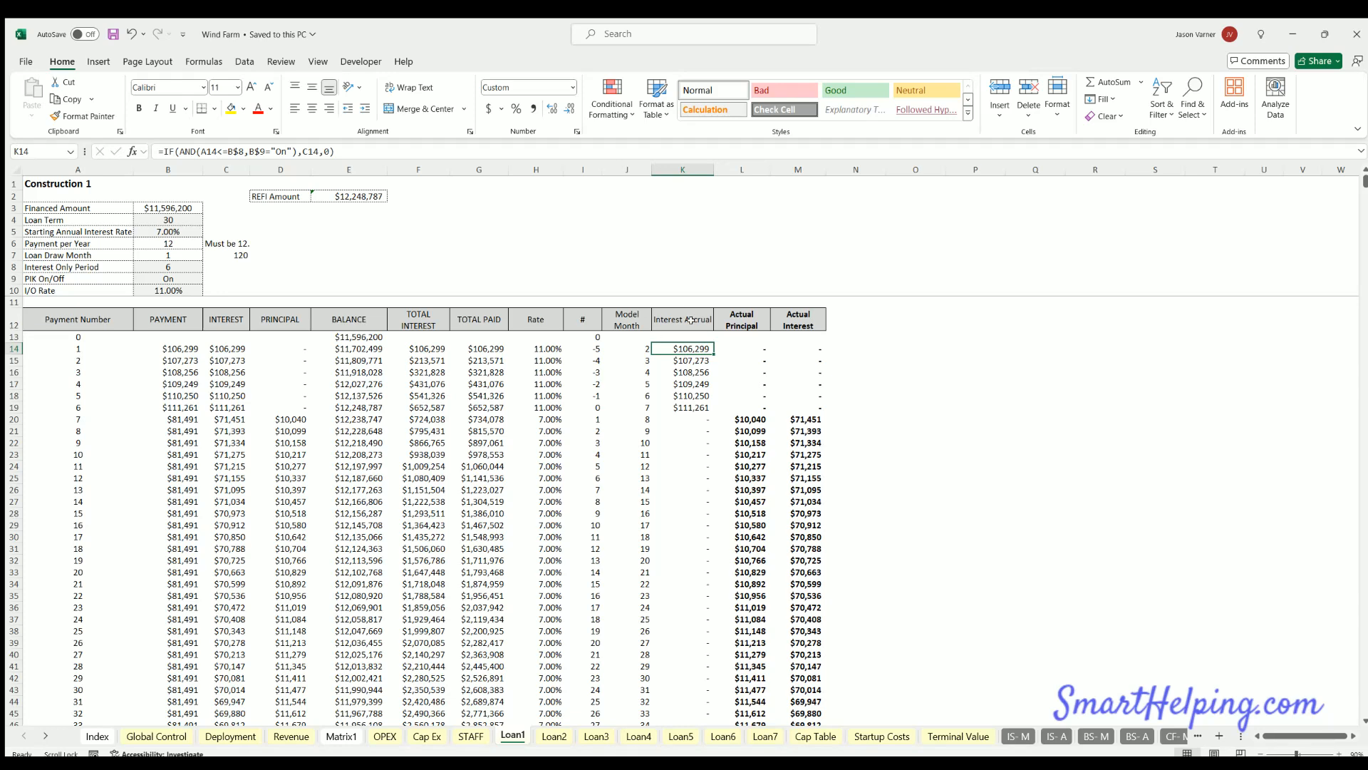
left_click(687, 318)
left_click(690, 345)
key("F2")
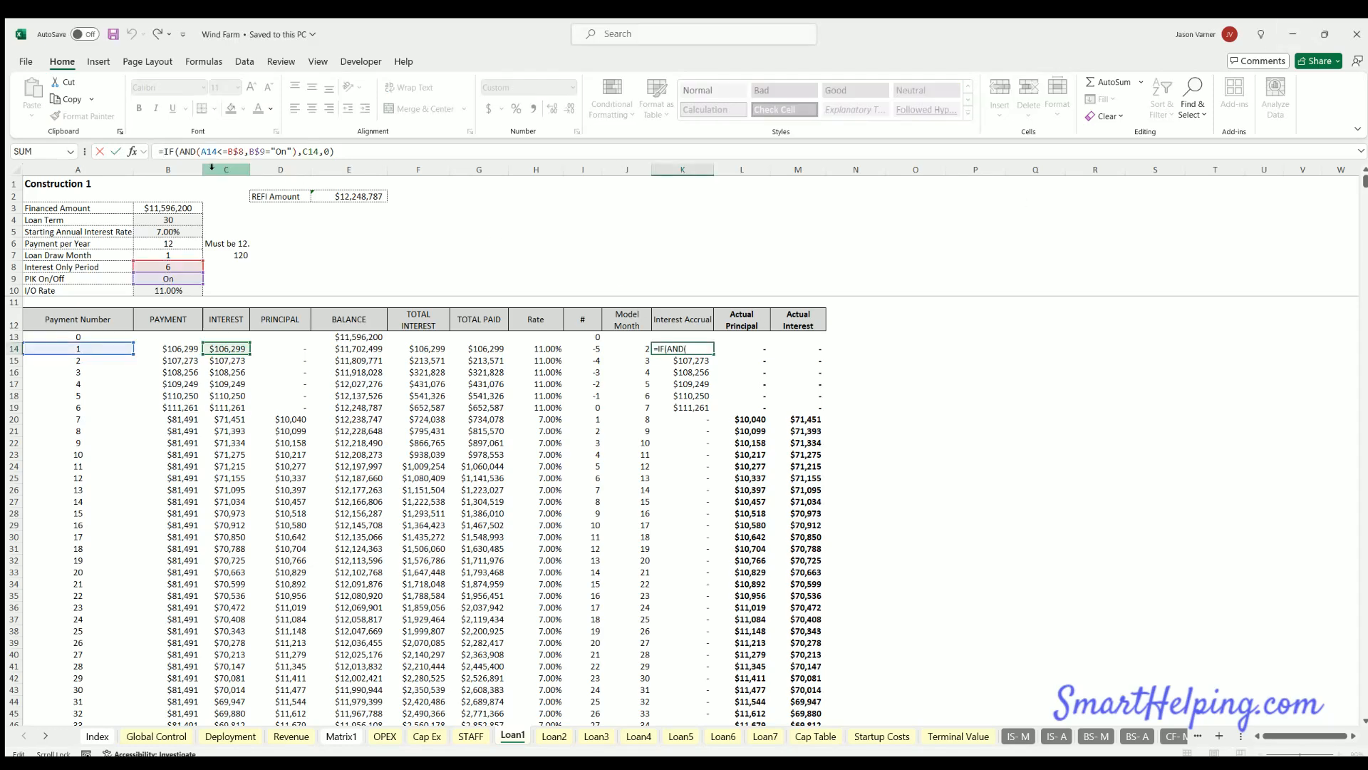
type("if(")
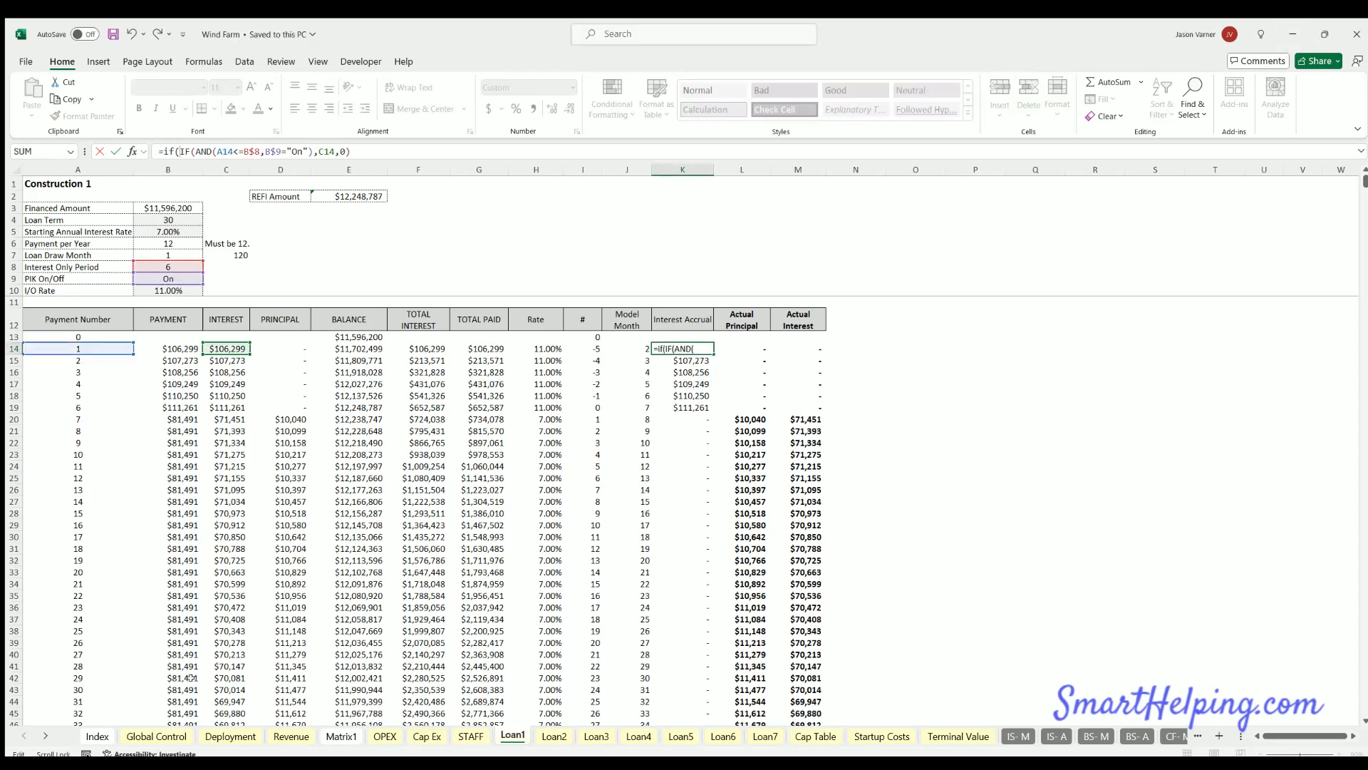
left_click(229, 736)
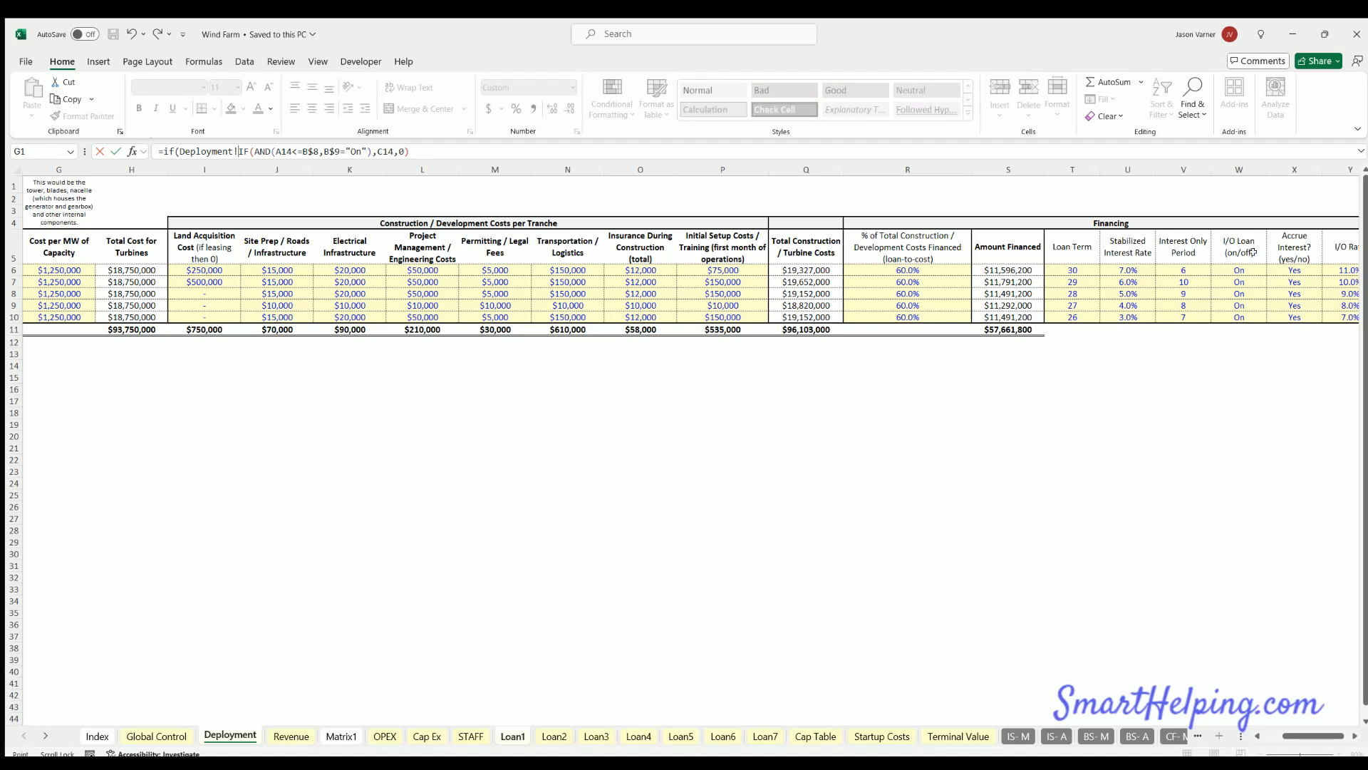
left_click(1240, 270)
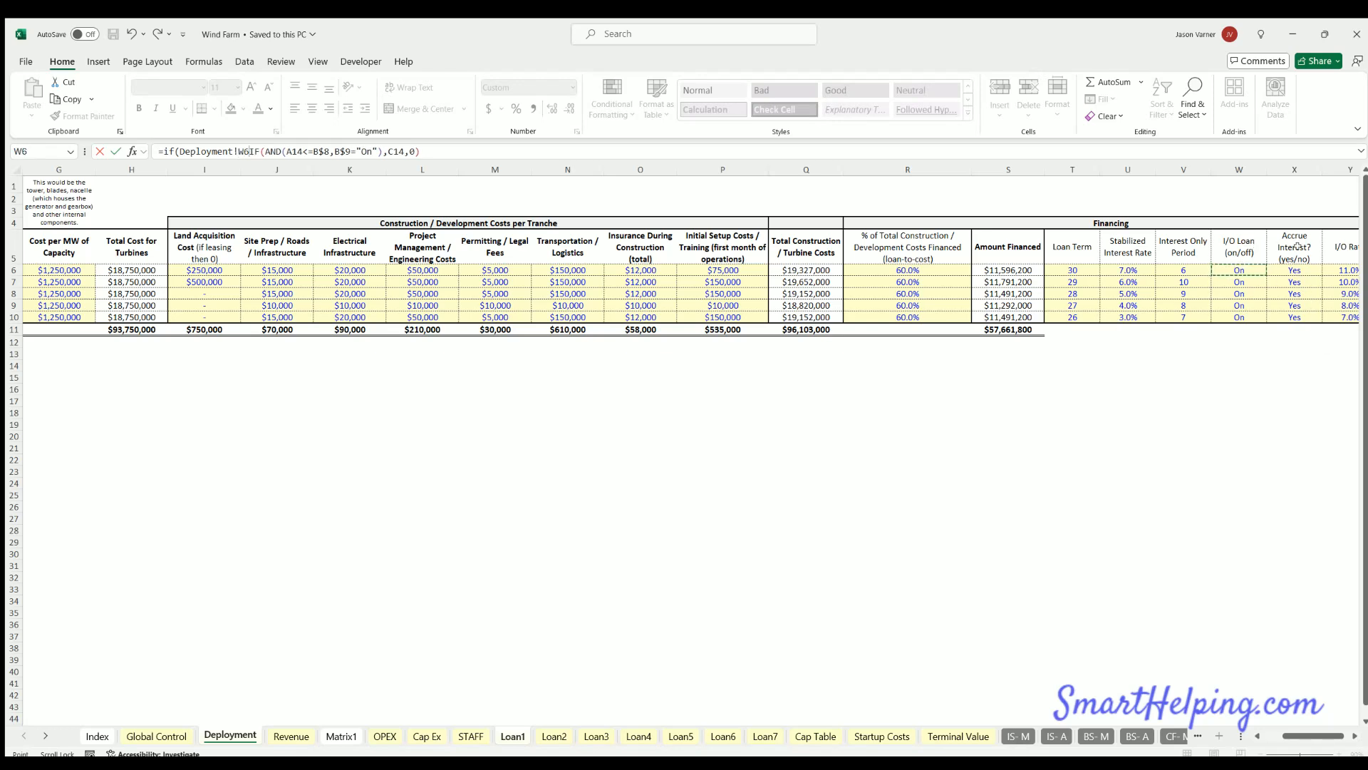
left_click(1294, 270)
type("=\"Ye")
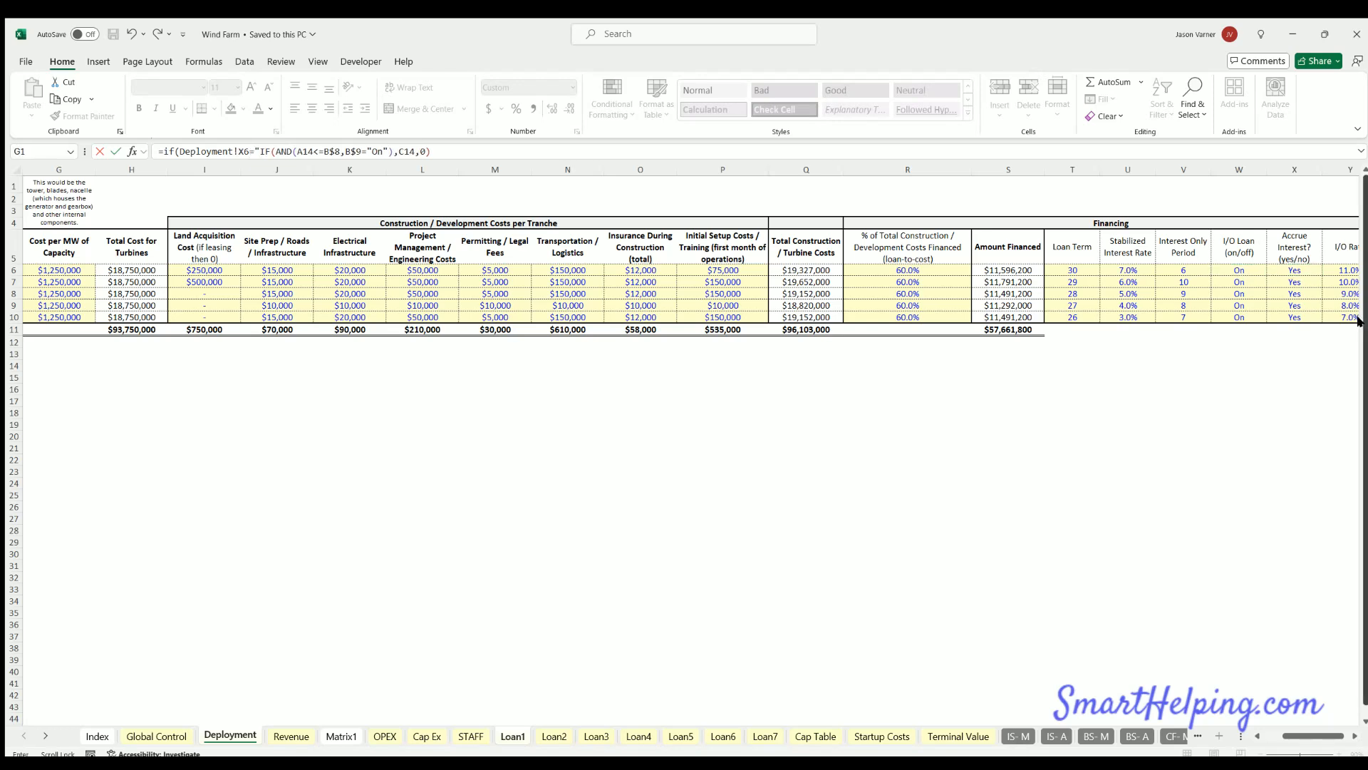
type("s\",")
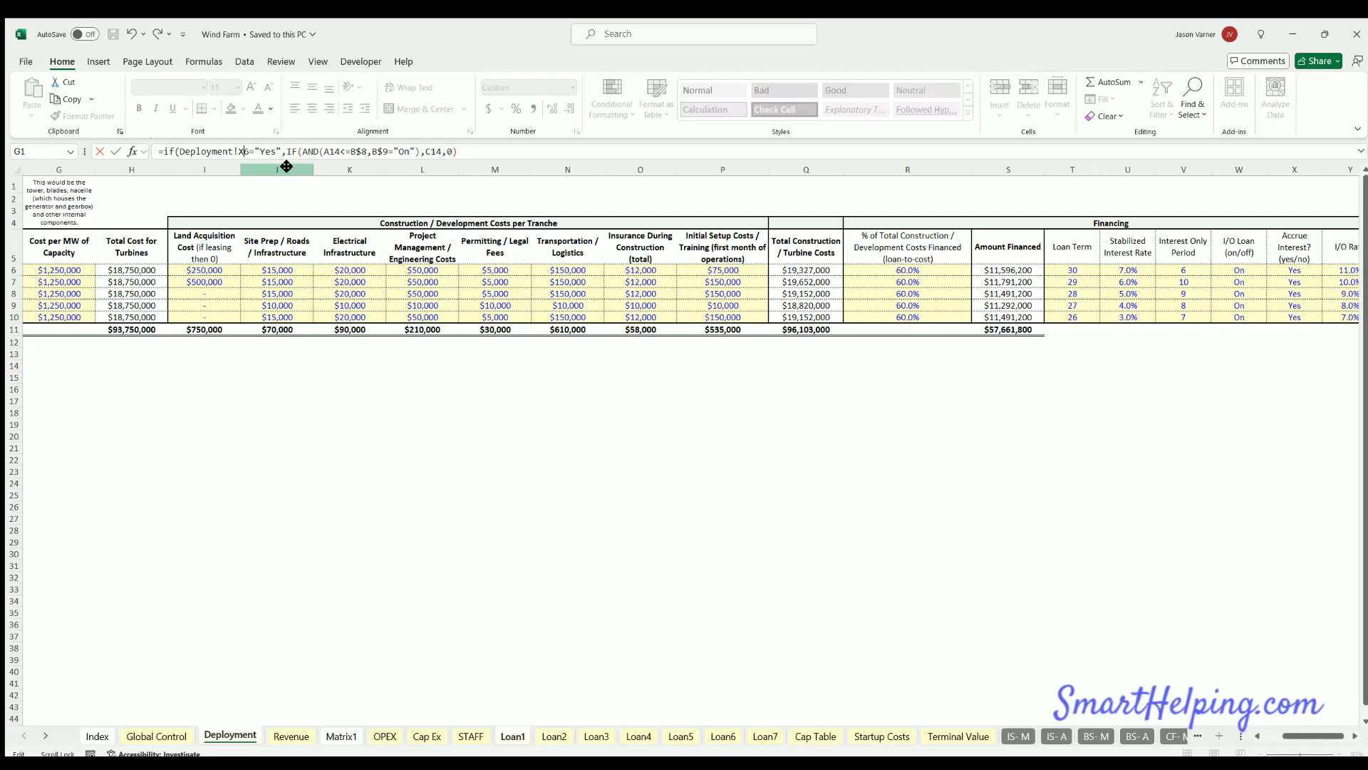
left_click(247, 152)
key("F4")
left_click(491, 152)
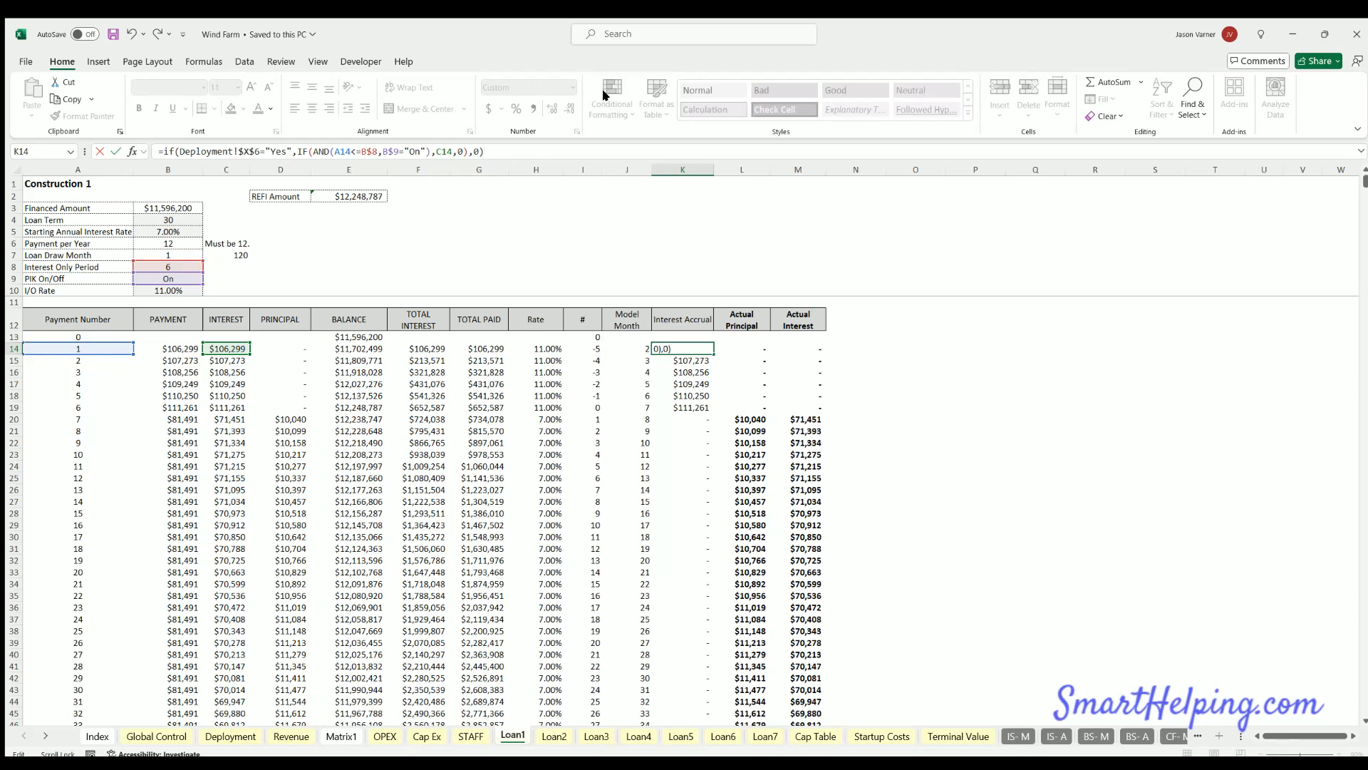
key("ctrl+Return")
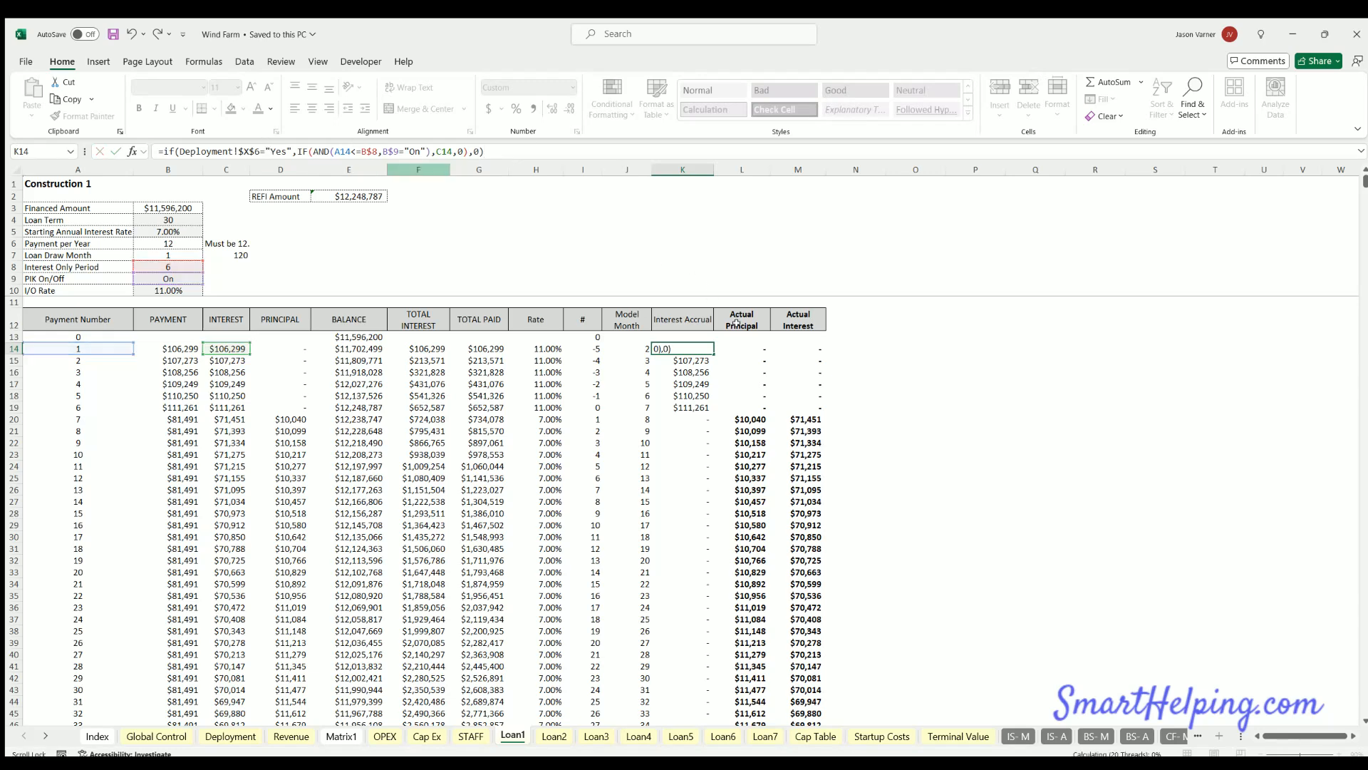
- Copy the full K14 formula text from Loan1 and replace the Interest Accrual formula in K14 of Loan2 with it
left_click_drag(489, 152, 198, 144)
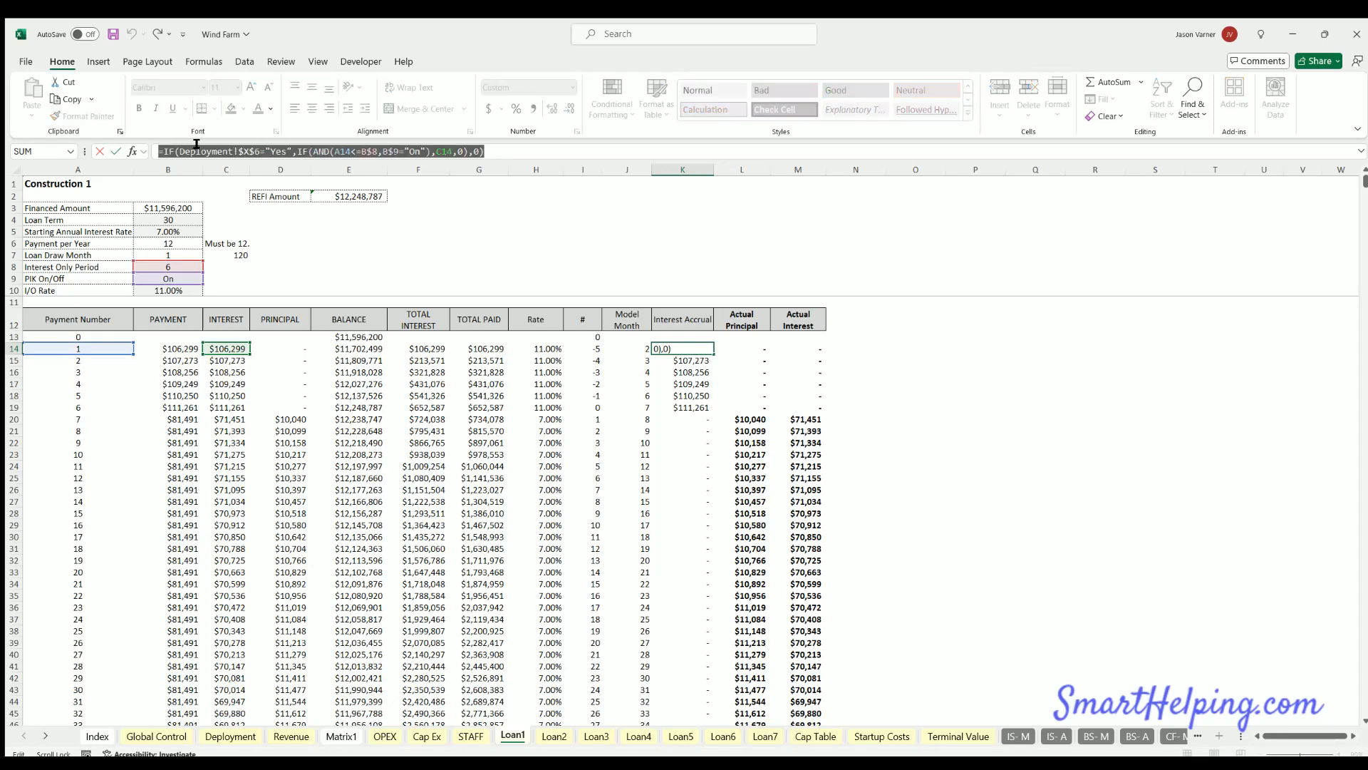
key("ctrl+c")
key("Return")
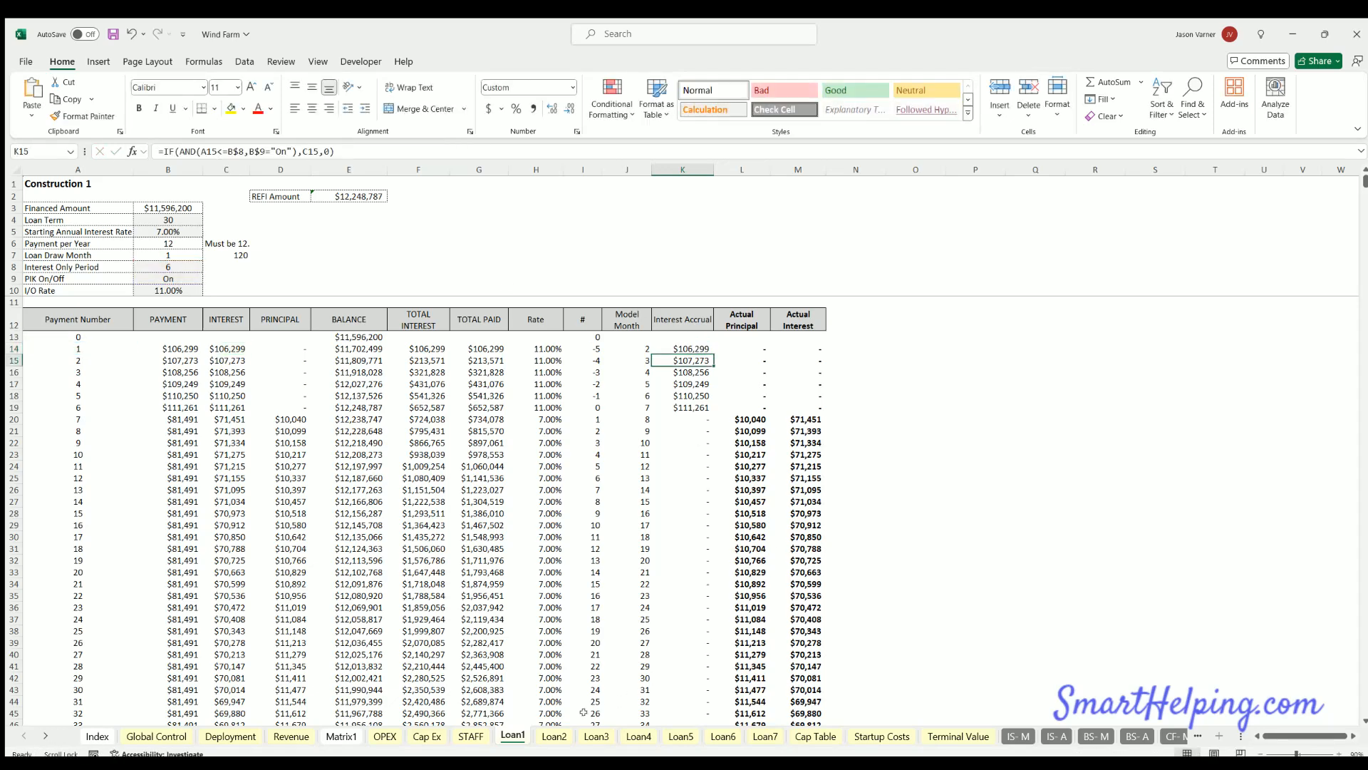
left_click(554, 735)
left_click(684, 348)
left_click_drag(377, 145, 162, 151)
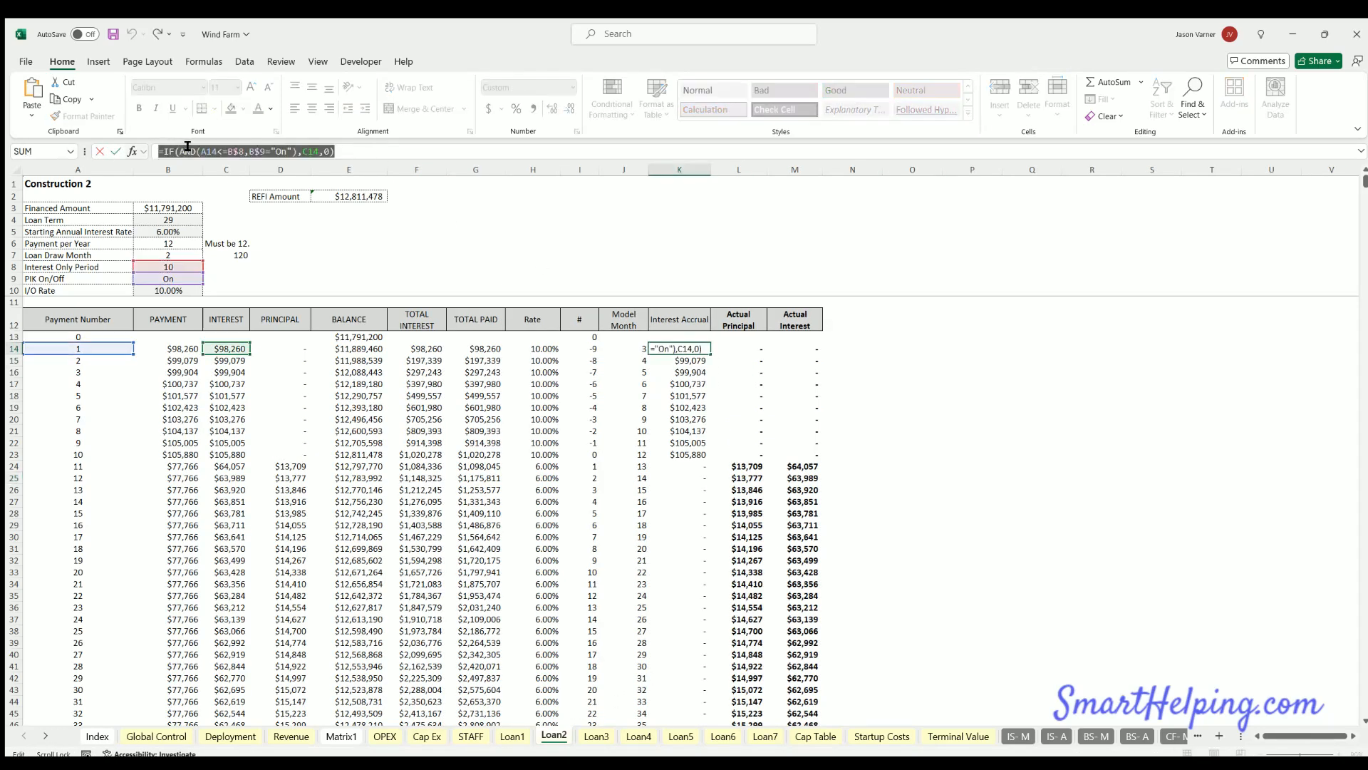
key("ctrl+v")
key("Return")
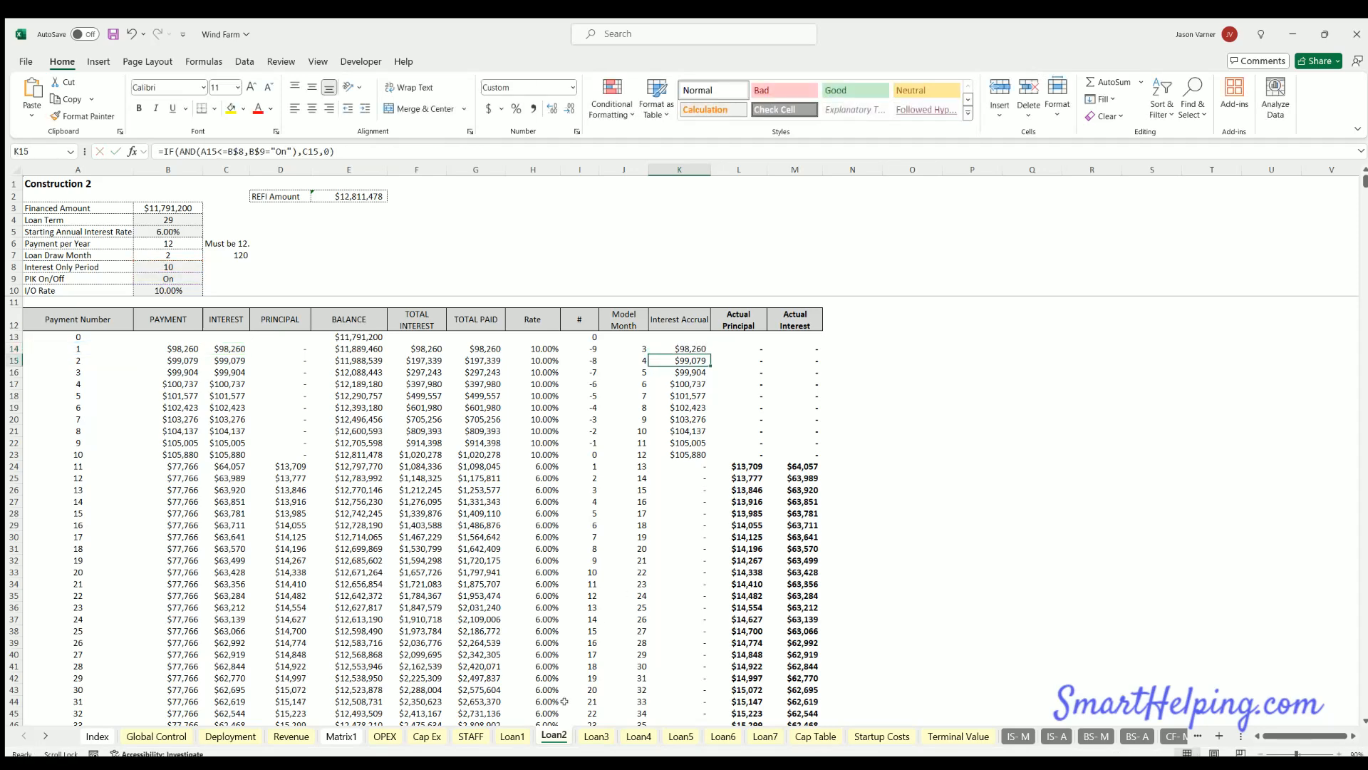
- Replace the Interest Accrual formula in K14 of Loan3 with the copied formula
left_click(596, 735)
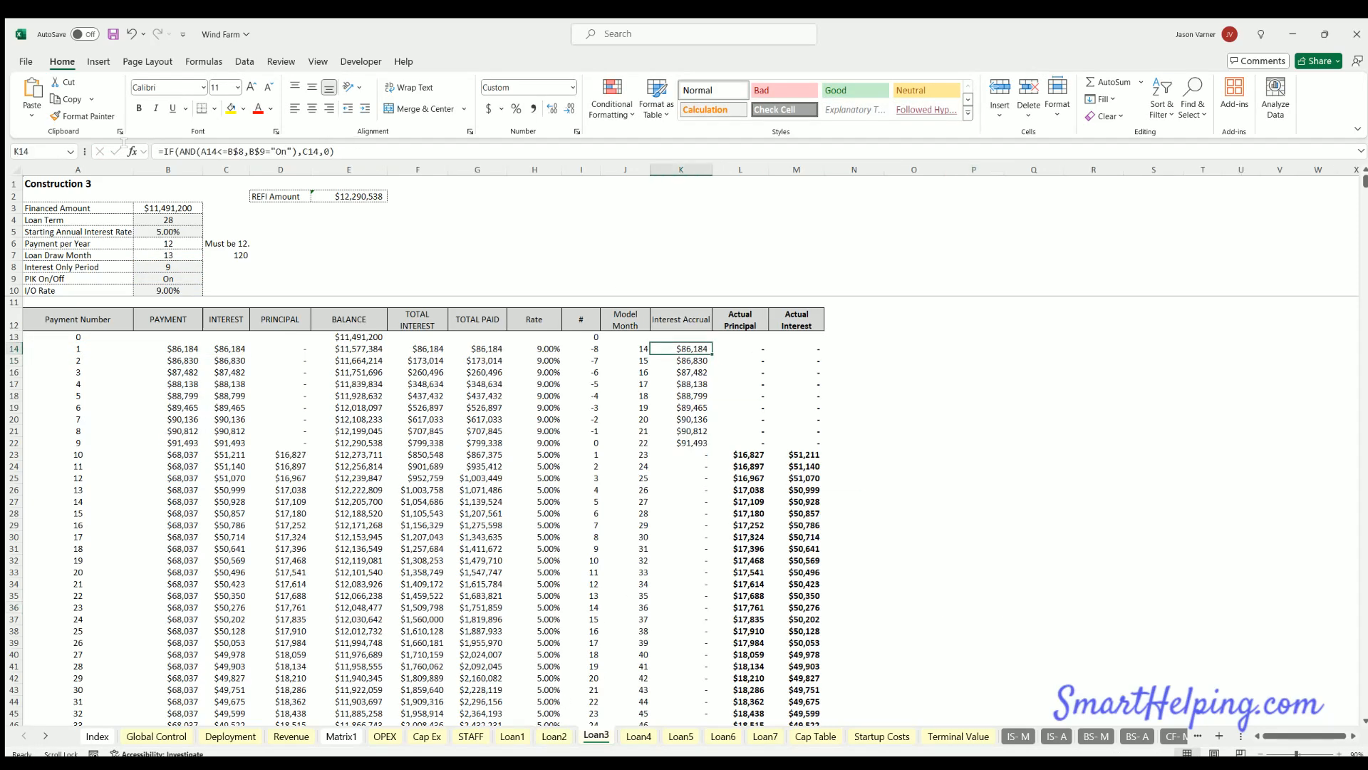
left_click_drag(356, 146, 158, 151)
key("ctrl+v")
key("Return")
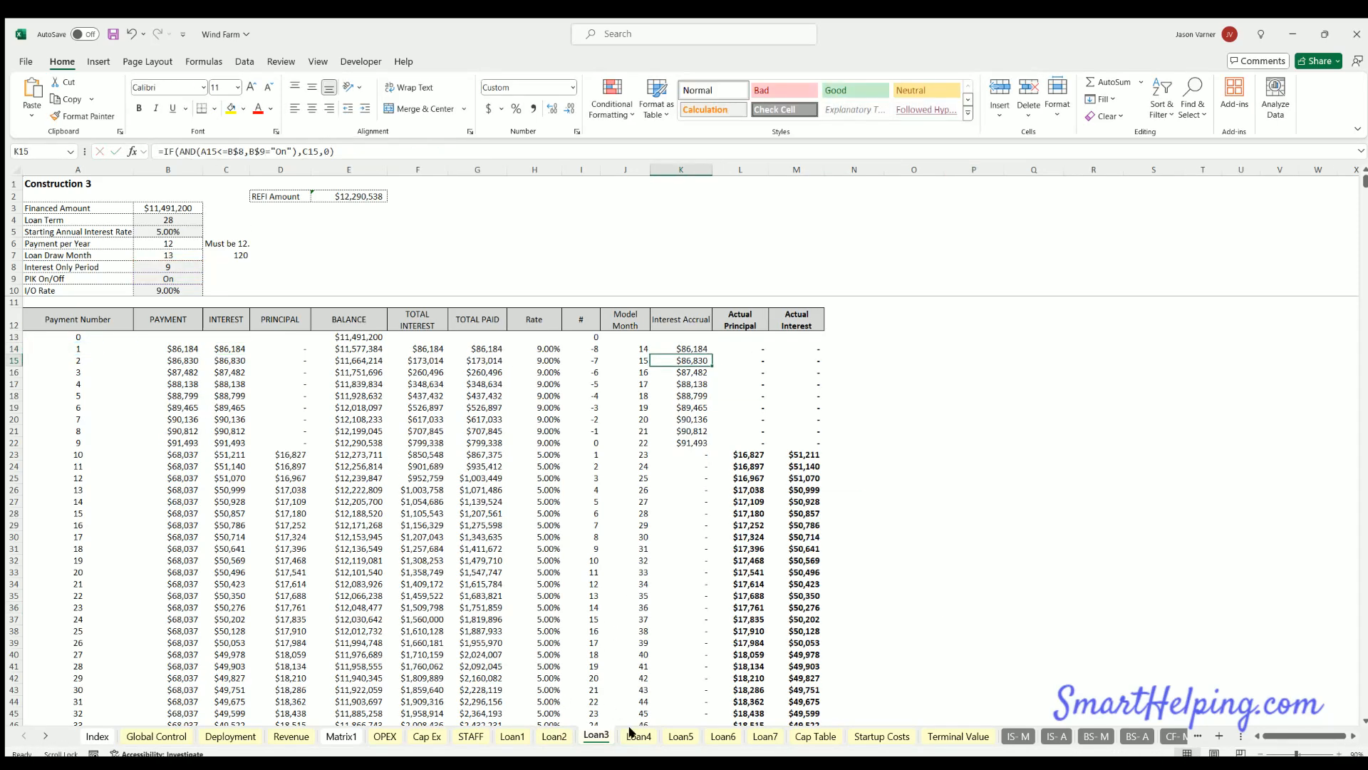
- Replace the Interest Accrual formula in K14 of Loan4 with the copied formula
left_click(638, 736)
left_click(687, 345)
left_click_drag(338, 151, 159, 151)
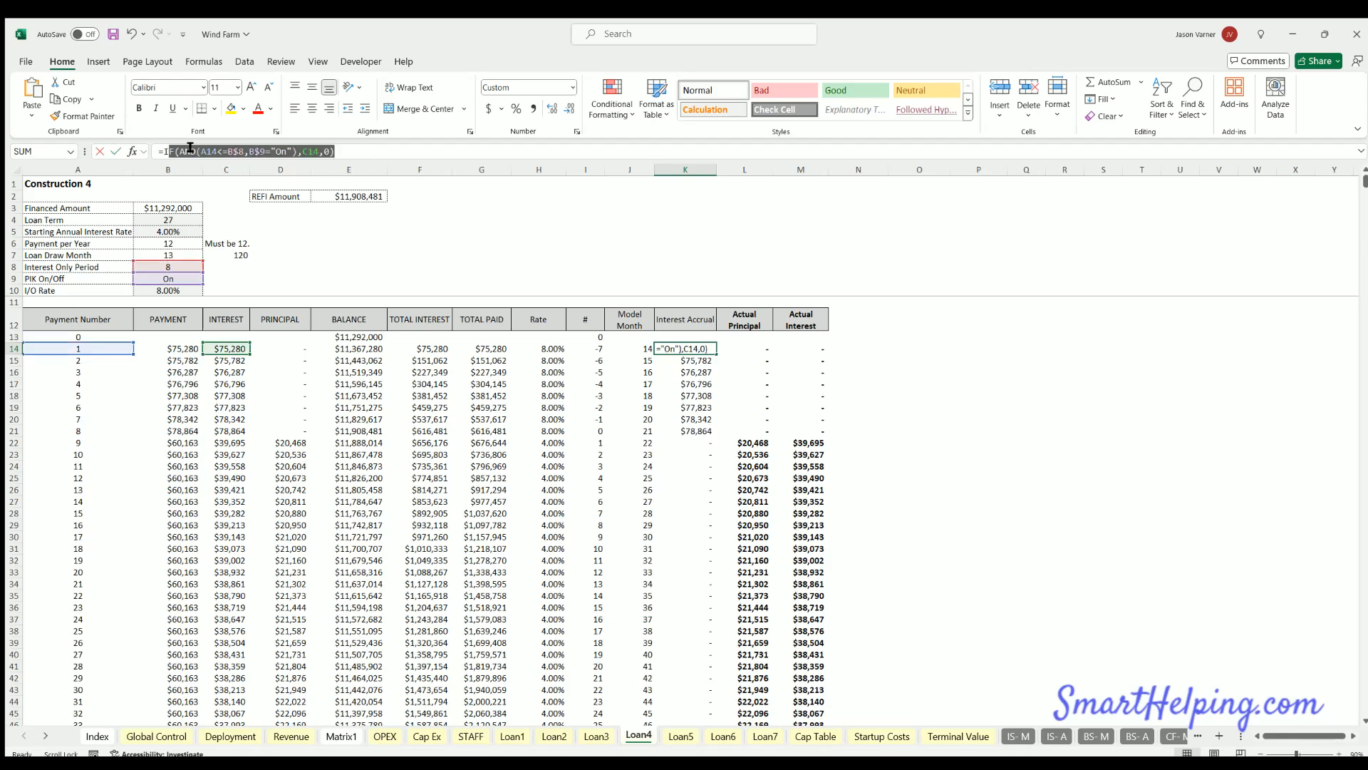
key("ctrl+v")
key("Return")
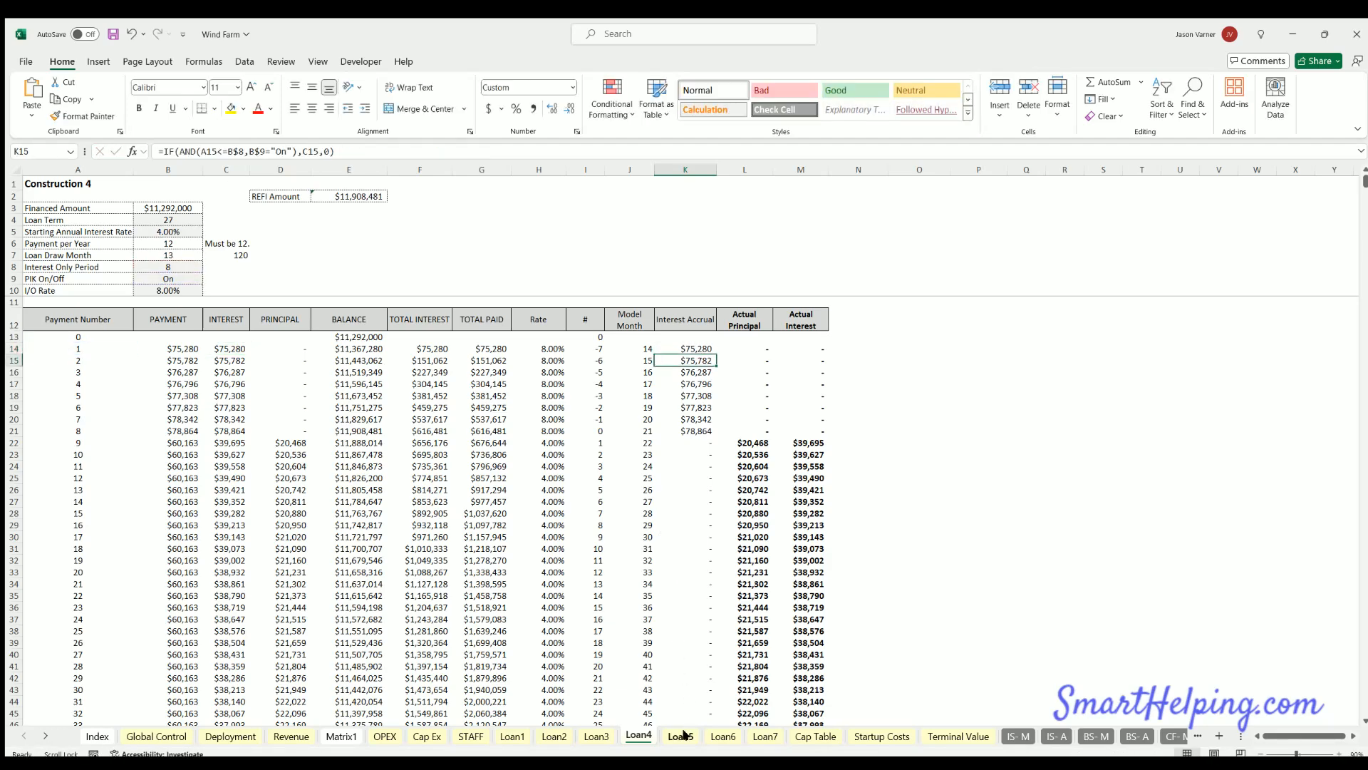
- Replace the Interest Accrual formula in K14 of Loan5 with the copied formula
left_click(681, 736)
left_click(683, 349)
left_click_drag(338, 151, 158, 151)
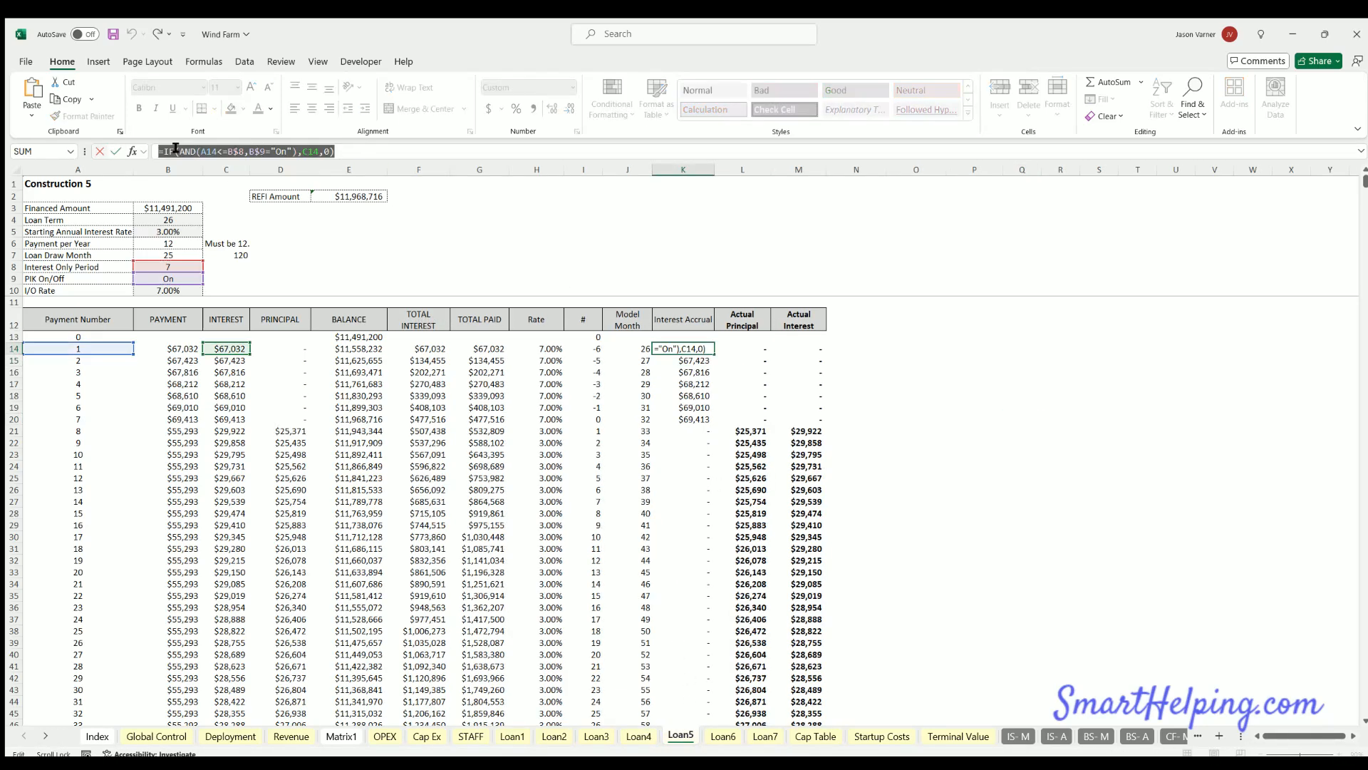
key("ctrl+v")
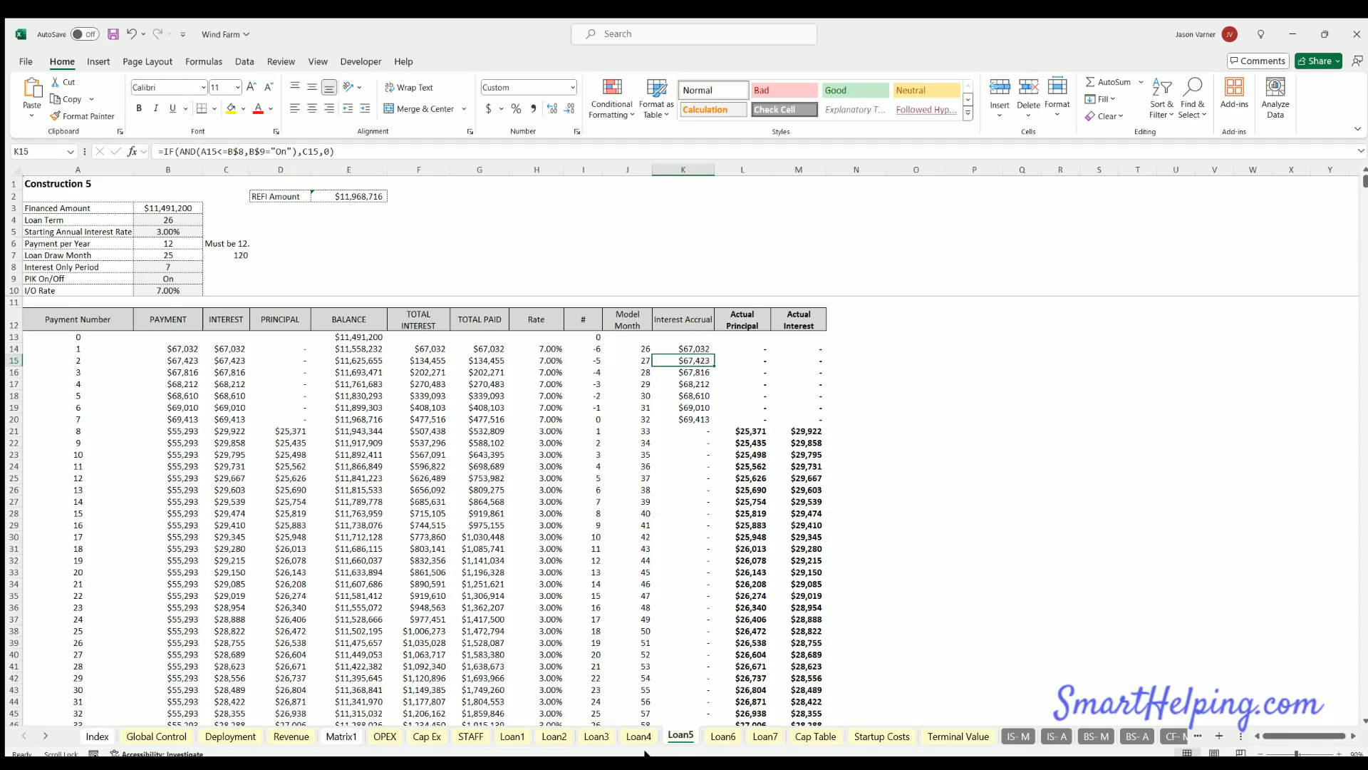
- Fill the new Interest Accrual formula from K14 down the column on the Loan1 sheet
left_click(512, 736)
left_click(677, 345)
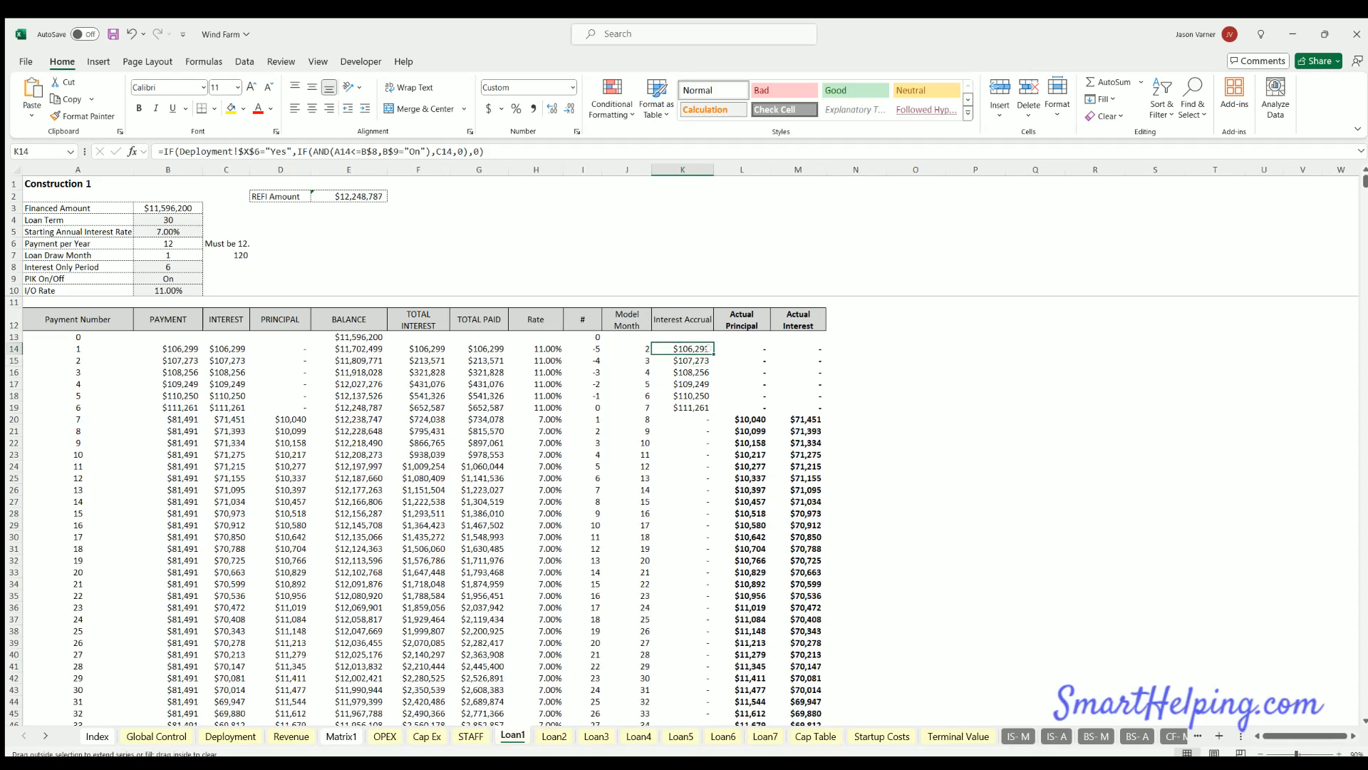
key("ctrl+shift+Down")
left_click(691, 346)
- Change the Deployment reference in Loan2's K14 formula to $X$7 and fill the formula down the Interest Accrual column
left_click(554, 737)
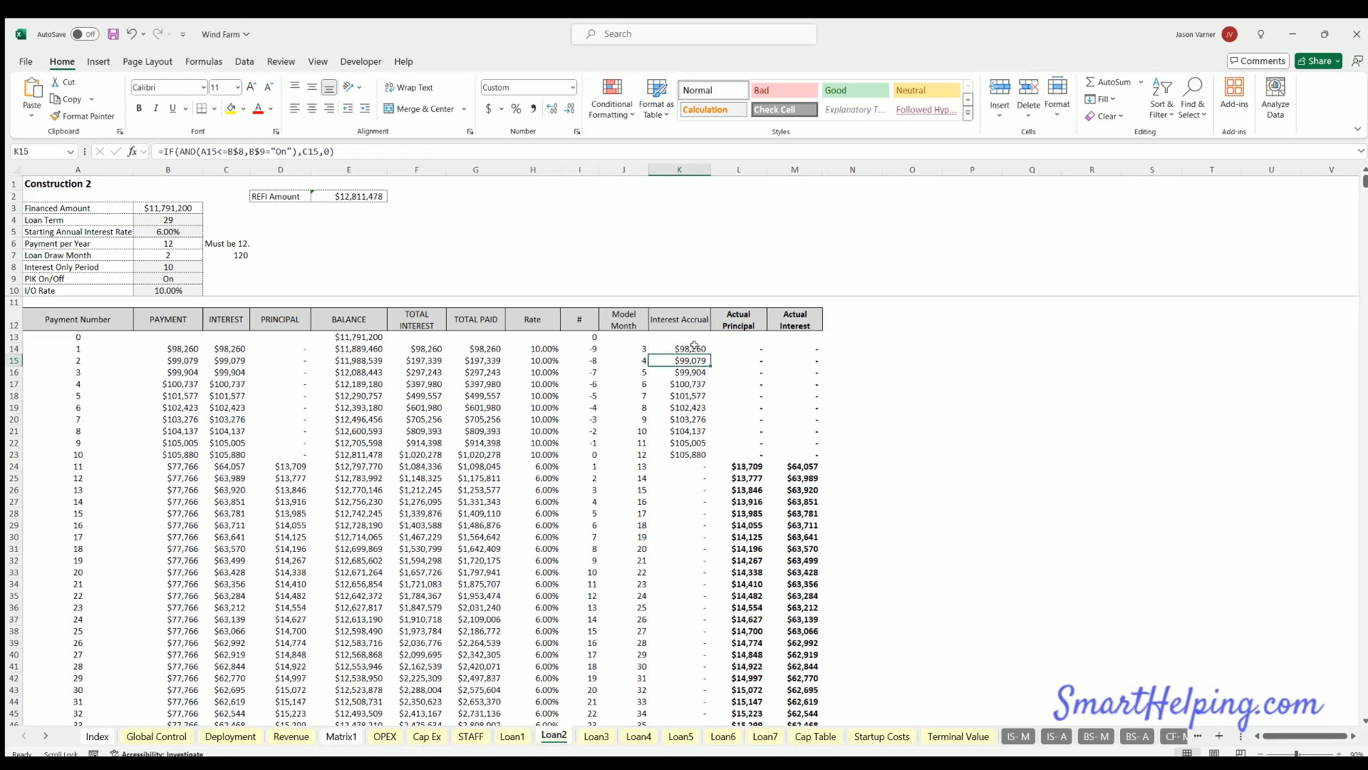
left_click(255, 147)
key("Return")
key("ctrl+c")
key("ctrl+shift+Down")
- Change the Deployment reference in Loan3's K14 formula to $X$8 and fill the formula down the Interest Accrual column
key("ctrl+Page_Down")
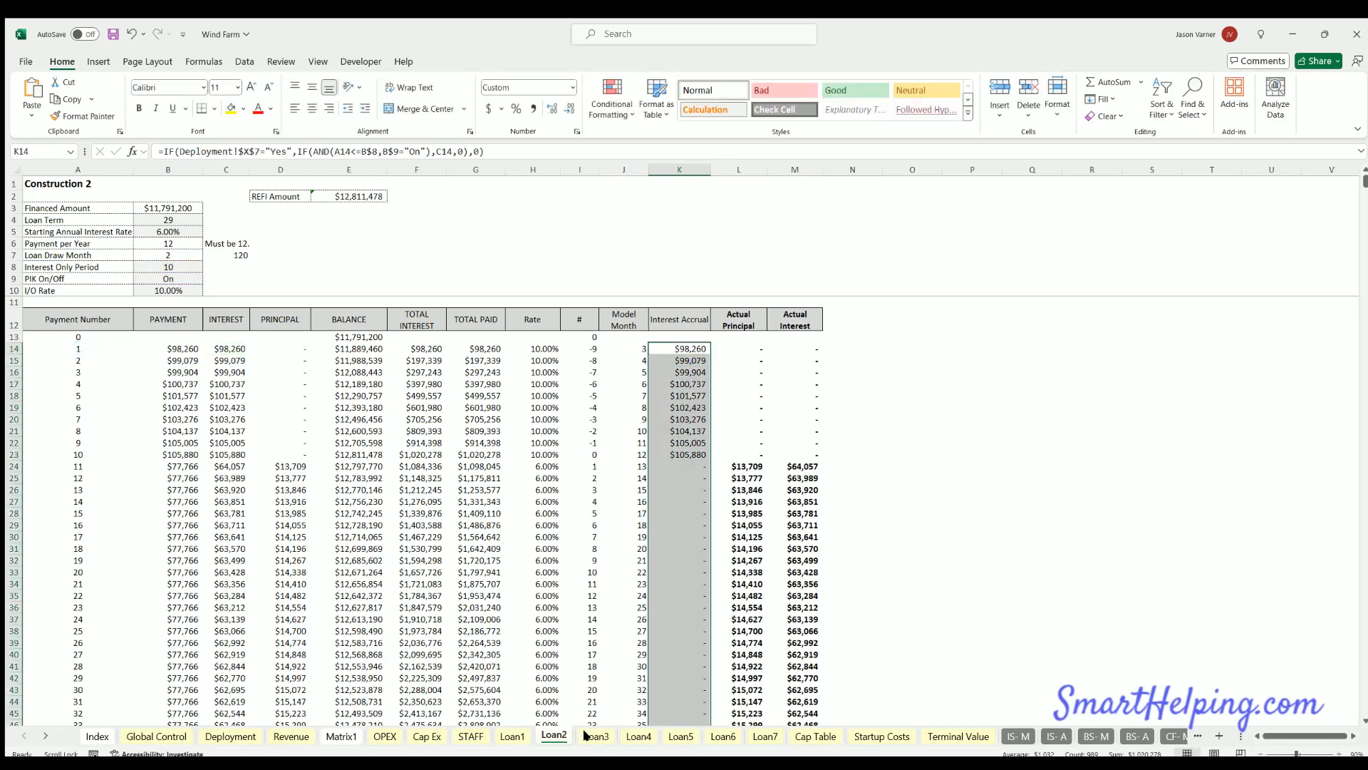
key("Up")
left_click(280, 152)
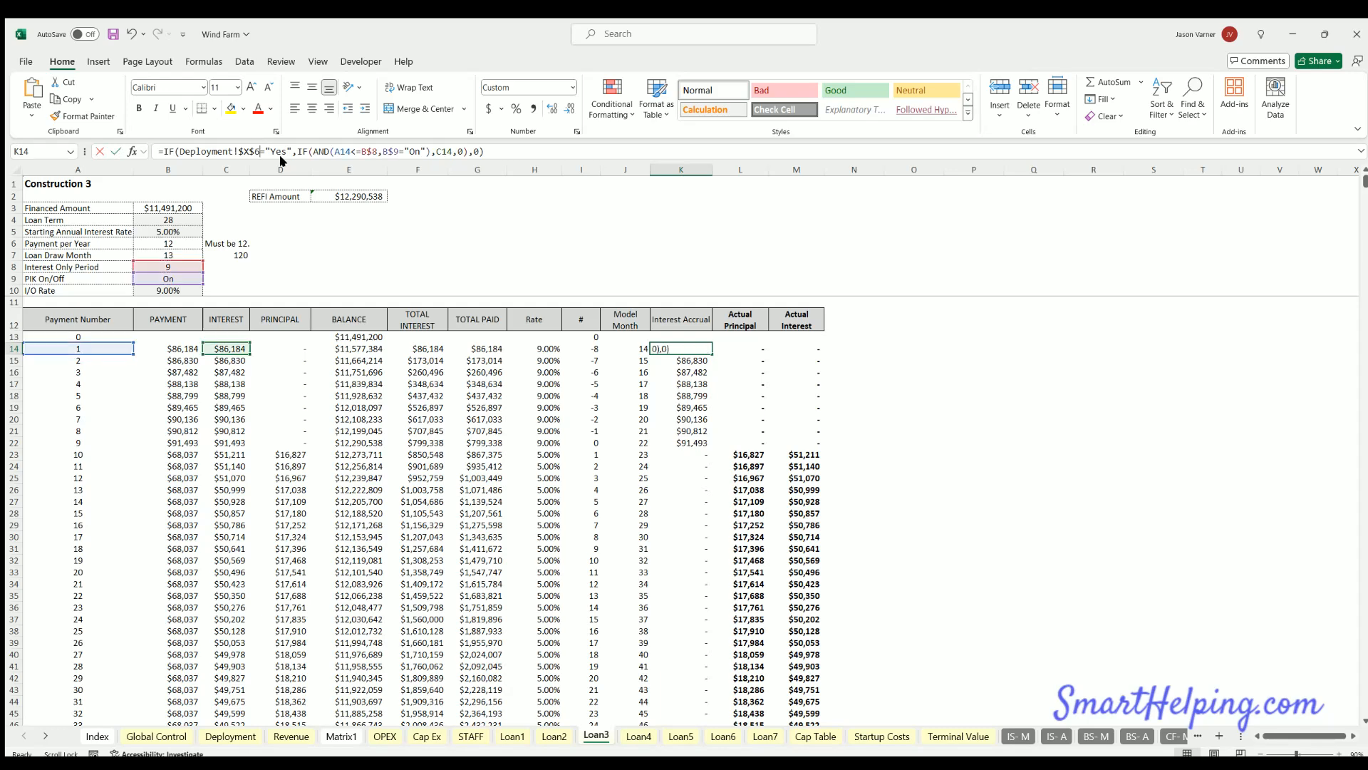
key("Escape")
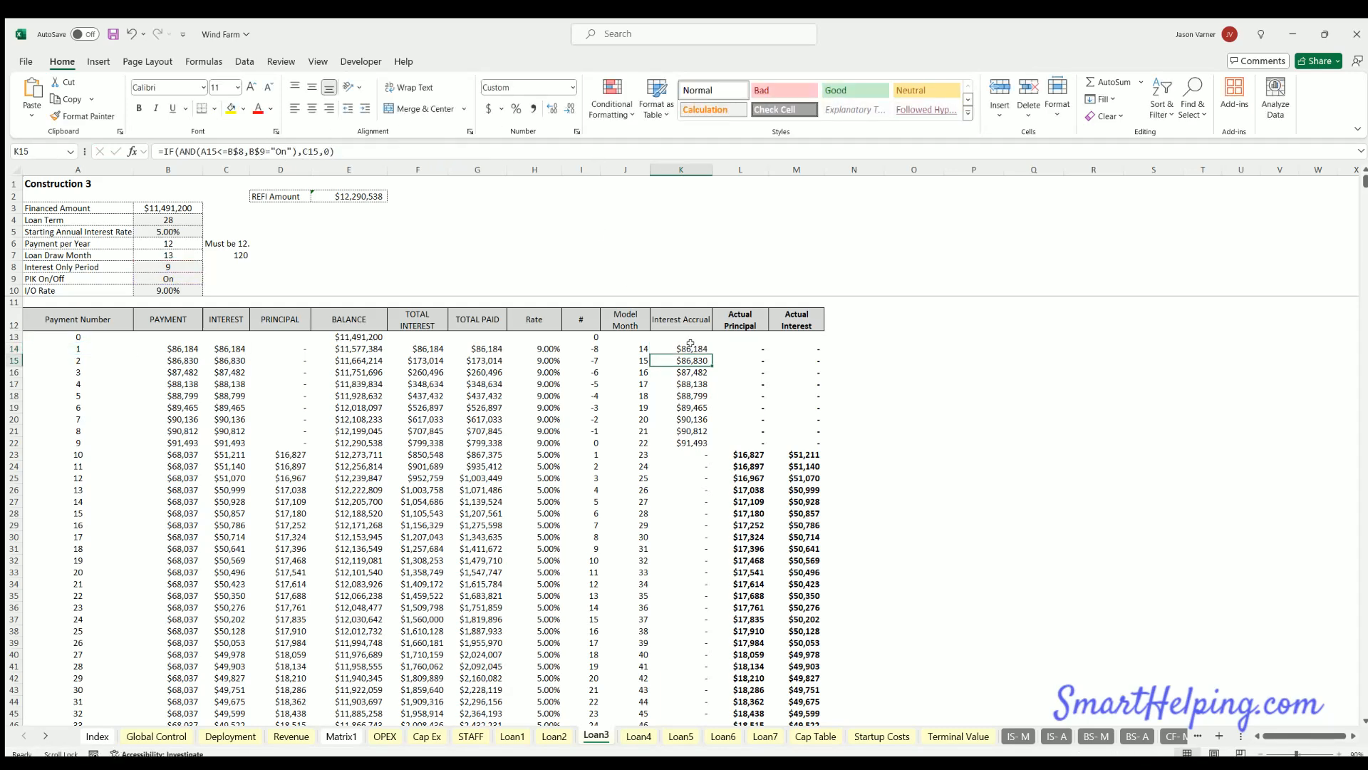
key("ctrl+shift+Down")
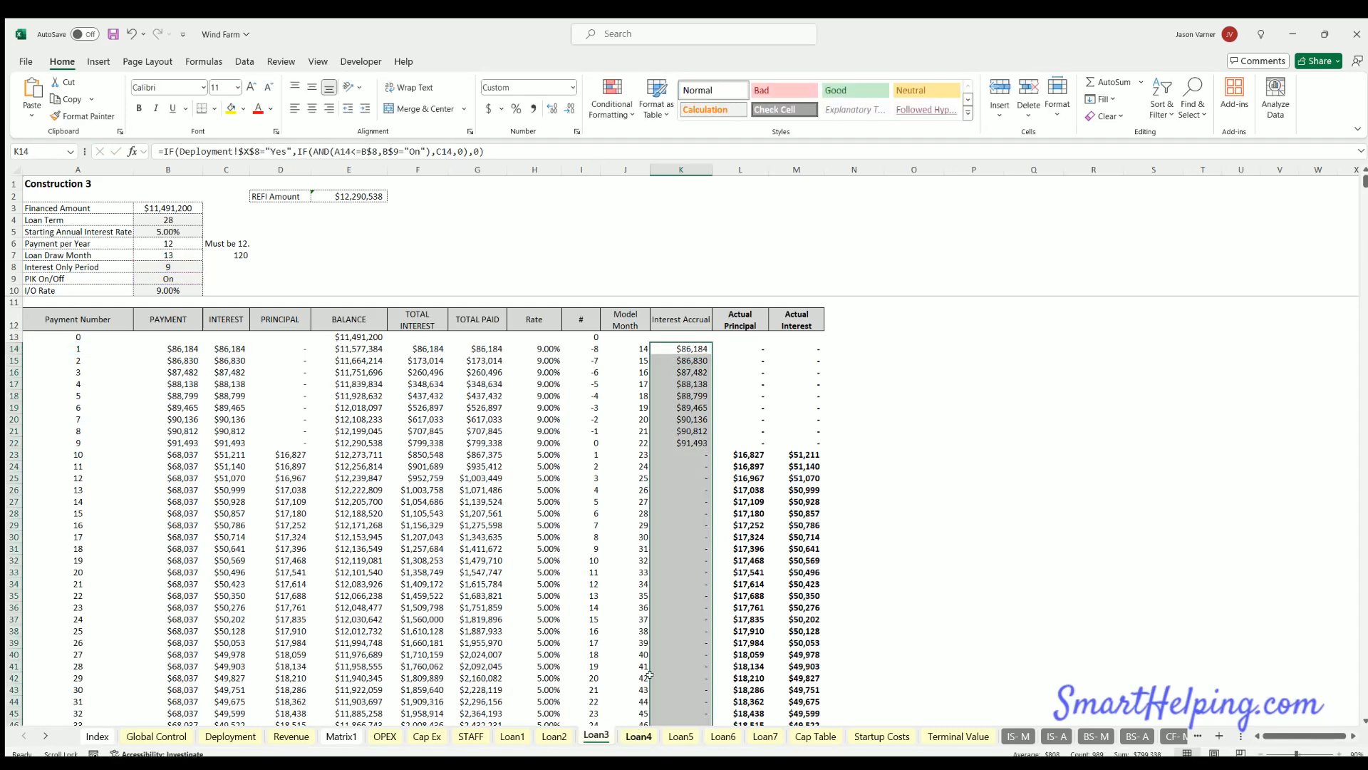
- Change the Deployment reference in Loan4's K14 formula to $X$9 and fill the formula down the Interest Accrual column
key("ctrl+Page_Down")
key("Up")
left_click(259, 151)
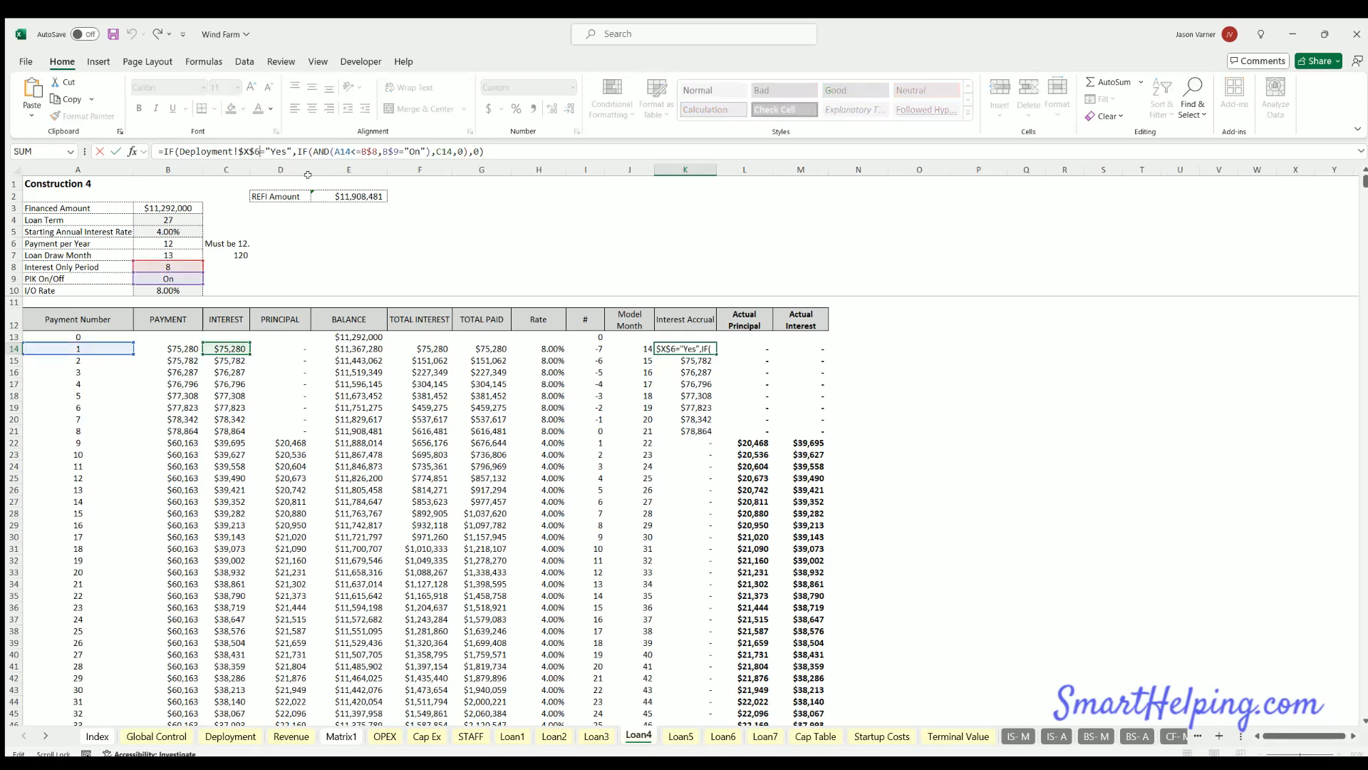
key("BackSpace")
type("9")
key("Return")
left_click(706, 346)
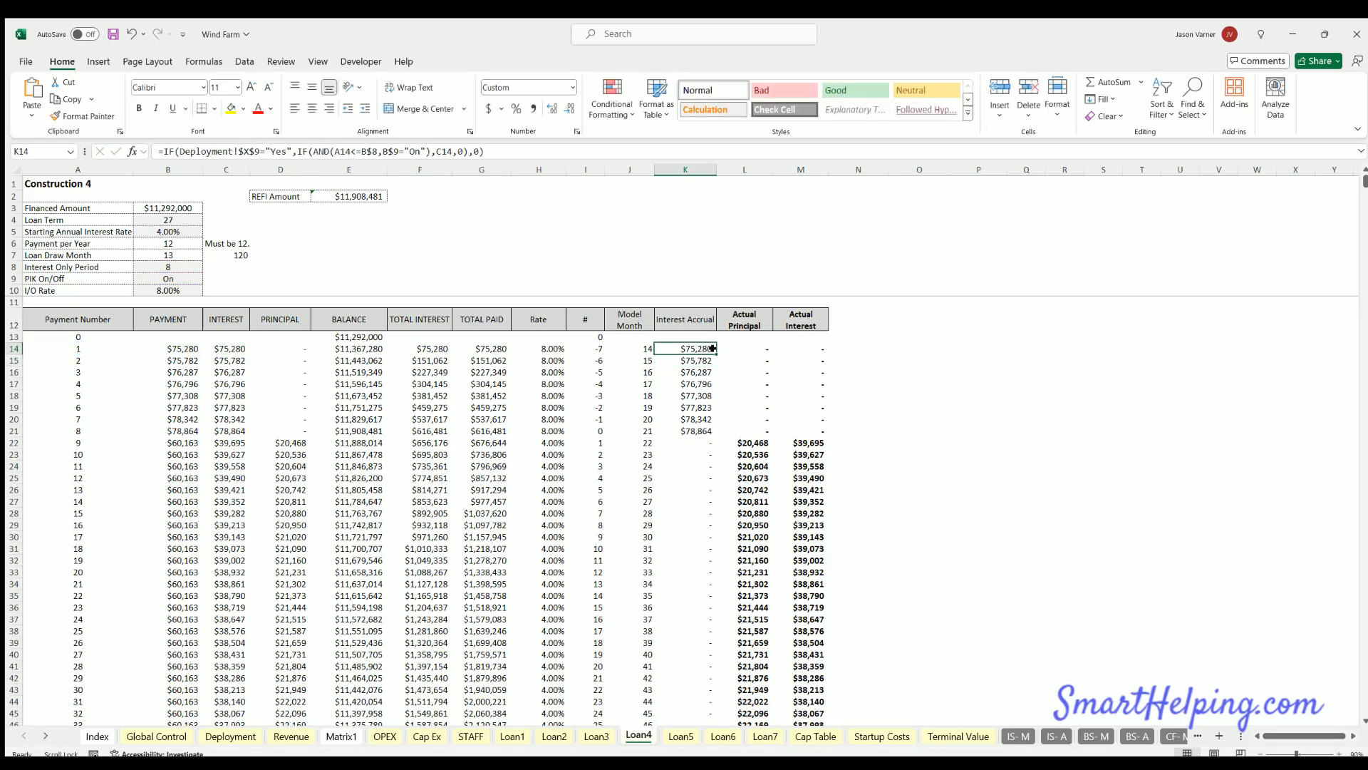
double_click(711, 349)
- Change the Deployment reference in Loan5's K14 formula to $X$10, fill it down the Interest Accrual column and check the filled cells
left_click(677, 737)
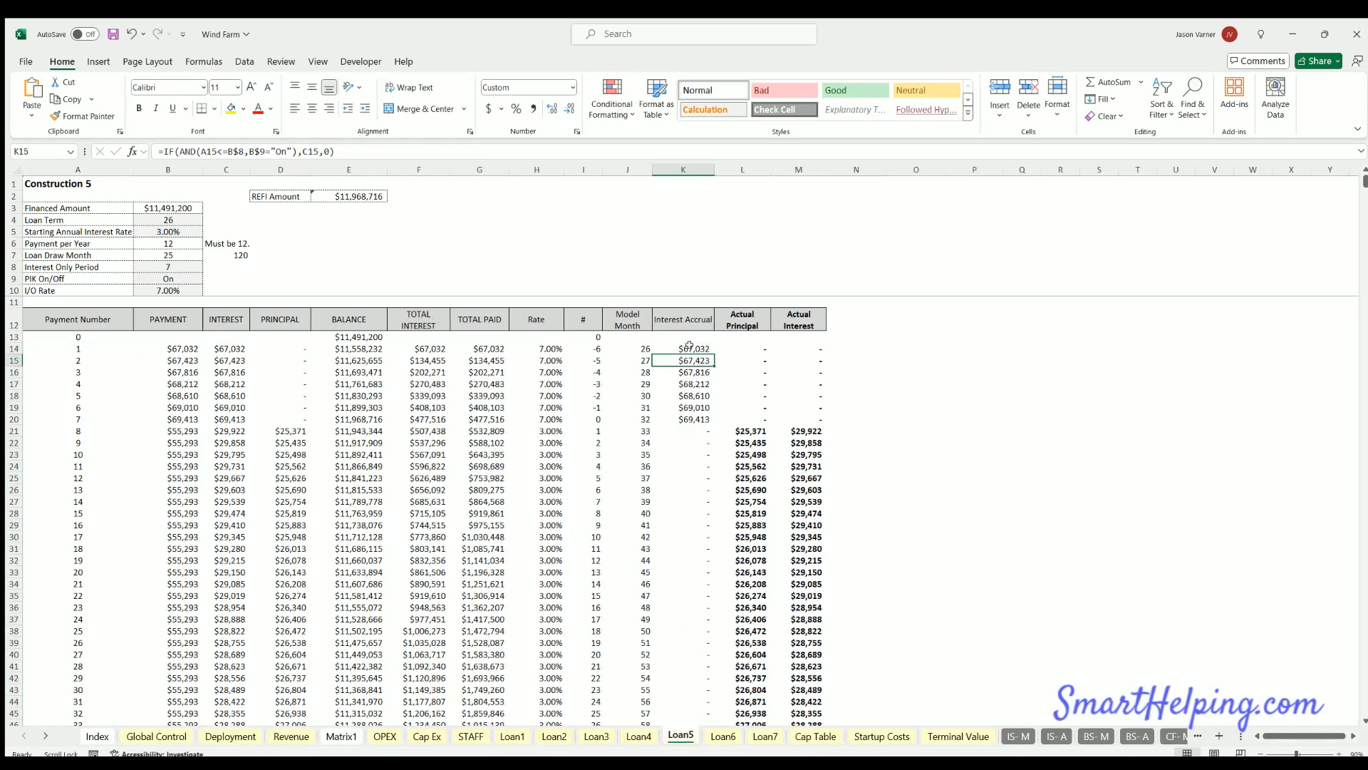
left_click(260, 151)
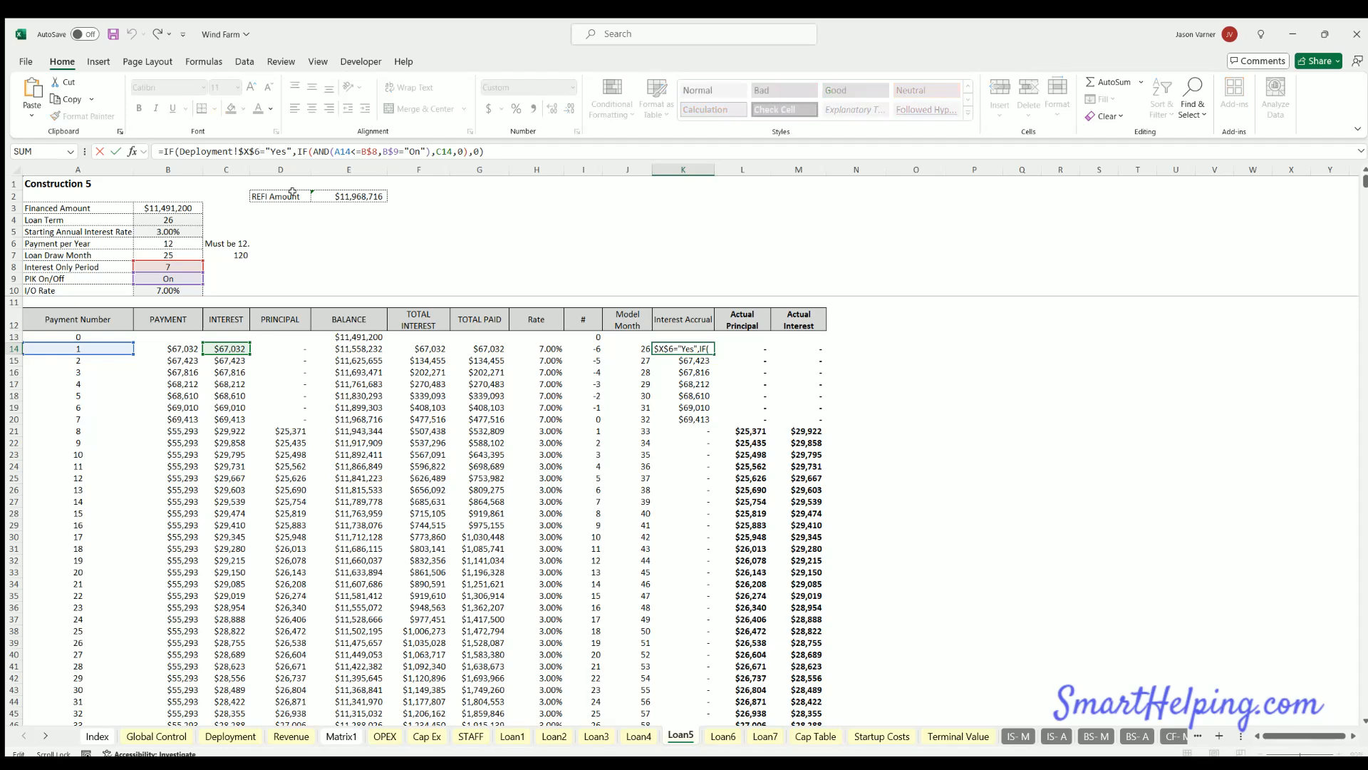
key("BackSpace")
type("10")
key("Return")
left_click(695, 348)
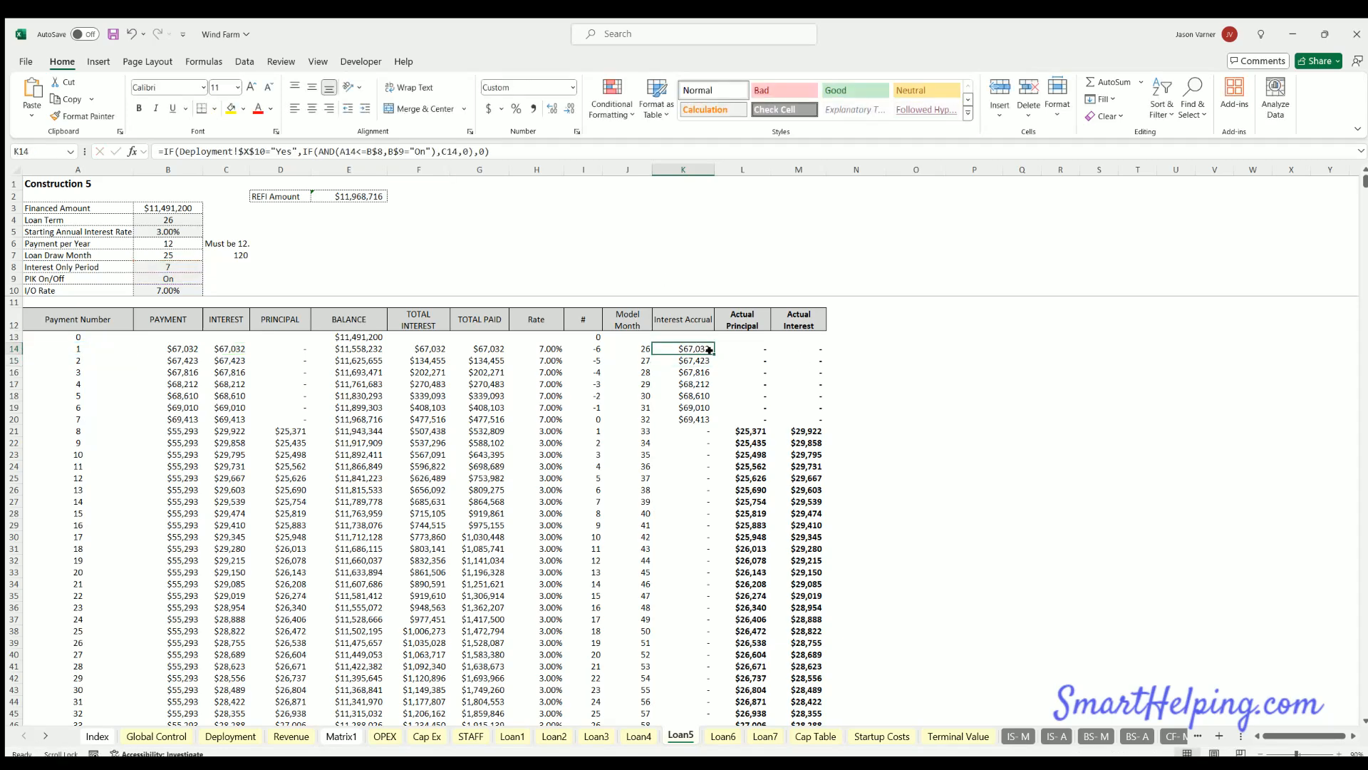
double_click(714, 355)
key("Down")
key("Down")
key("Down")
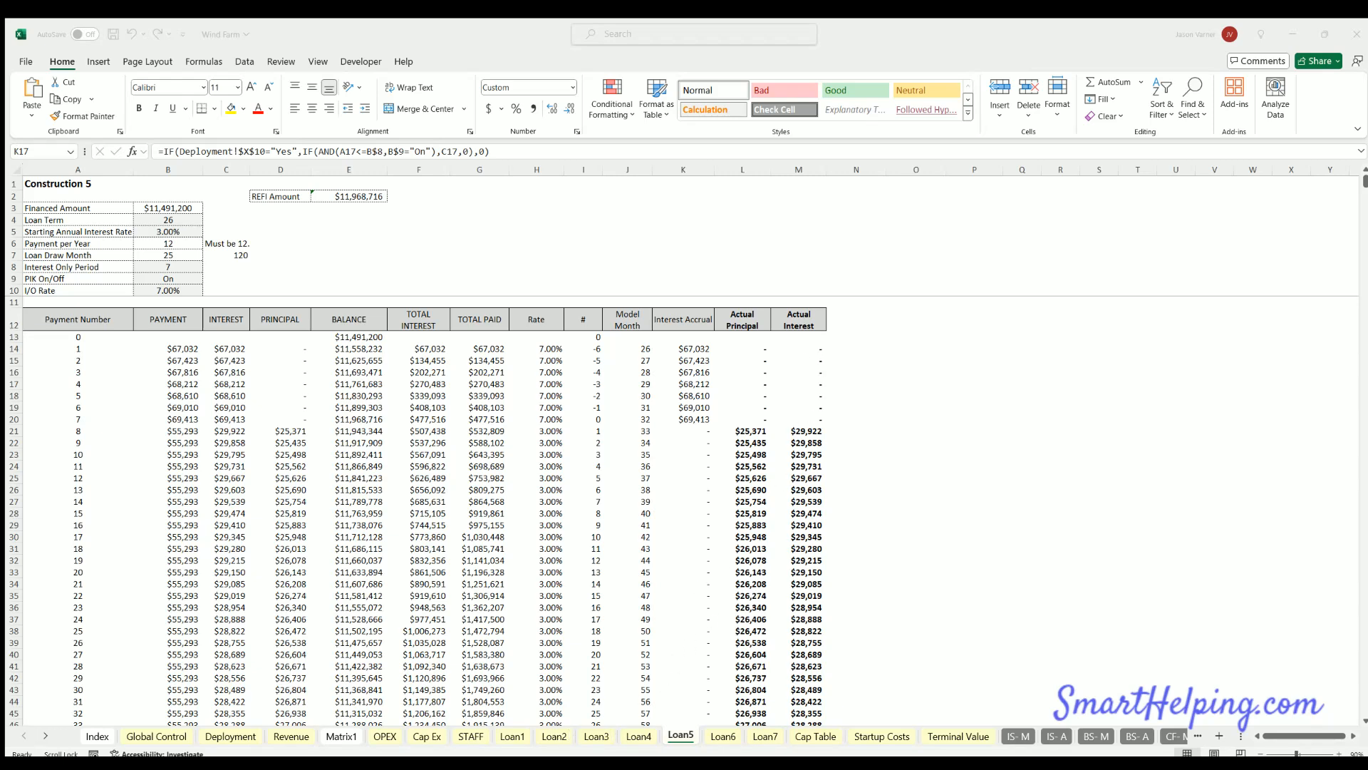
left_click(525, 707)
left_click(688, 347)
left_click(693, 371)
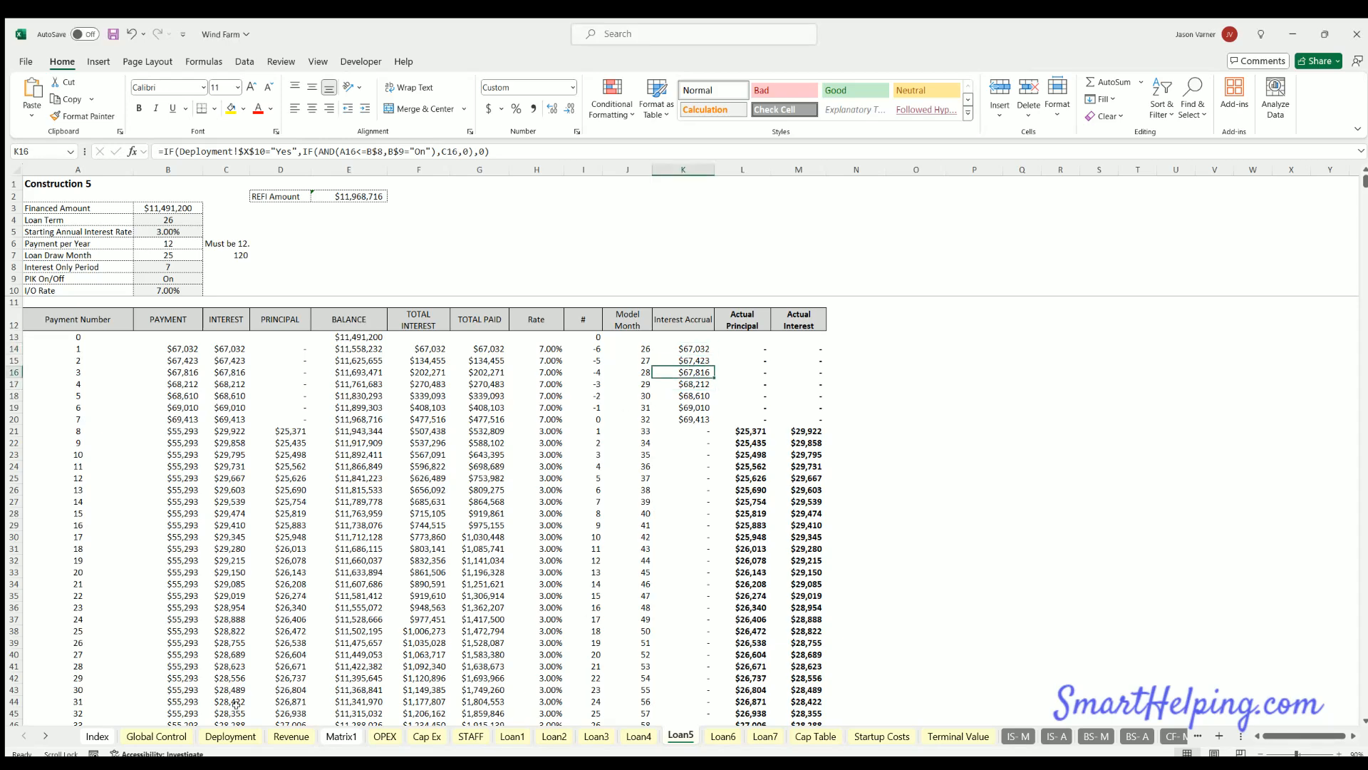
- Set Accrue Interest to No for all five tranches in X6:X10 on the Deployment sheet
left_click(228, 736)
left_click(1310, 273)
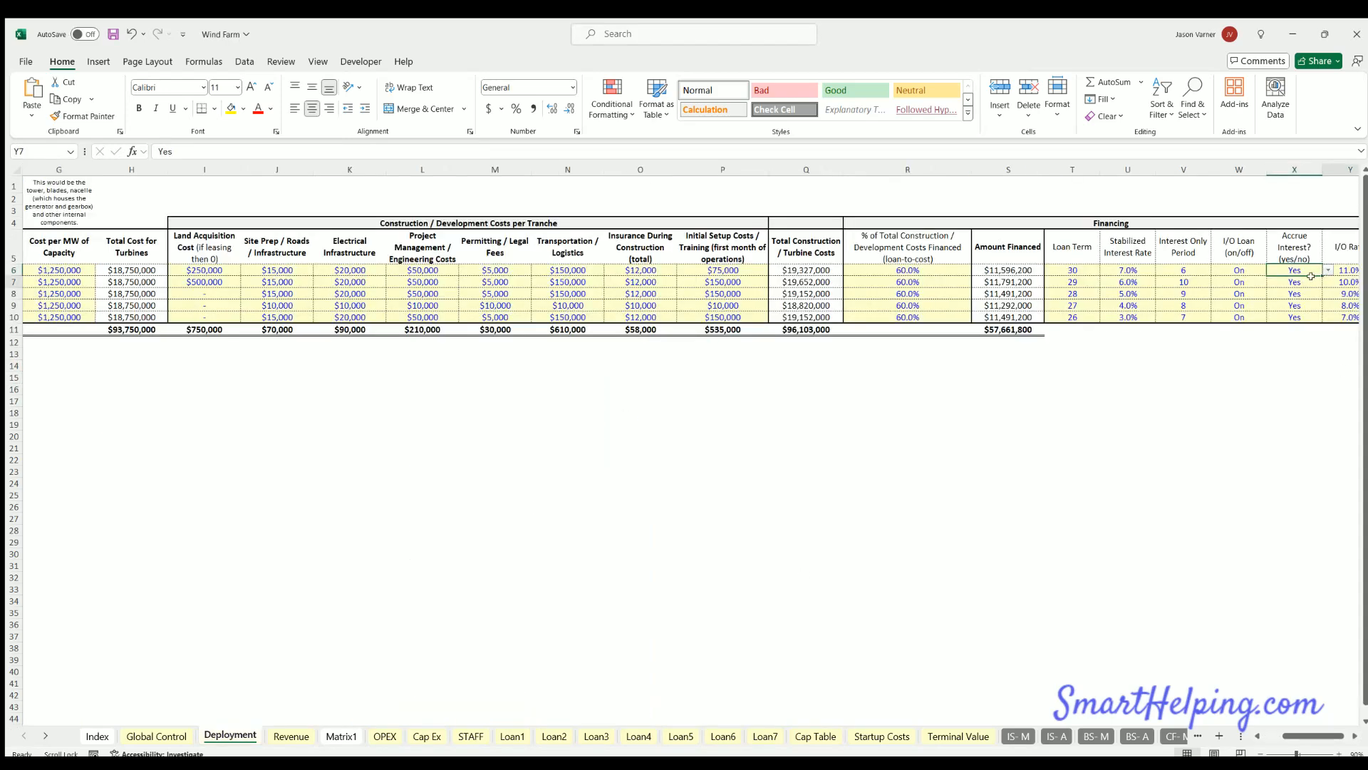
type("No")
key("Return")
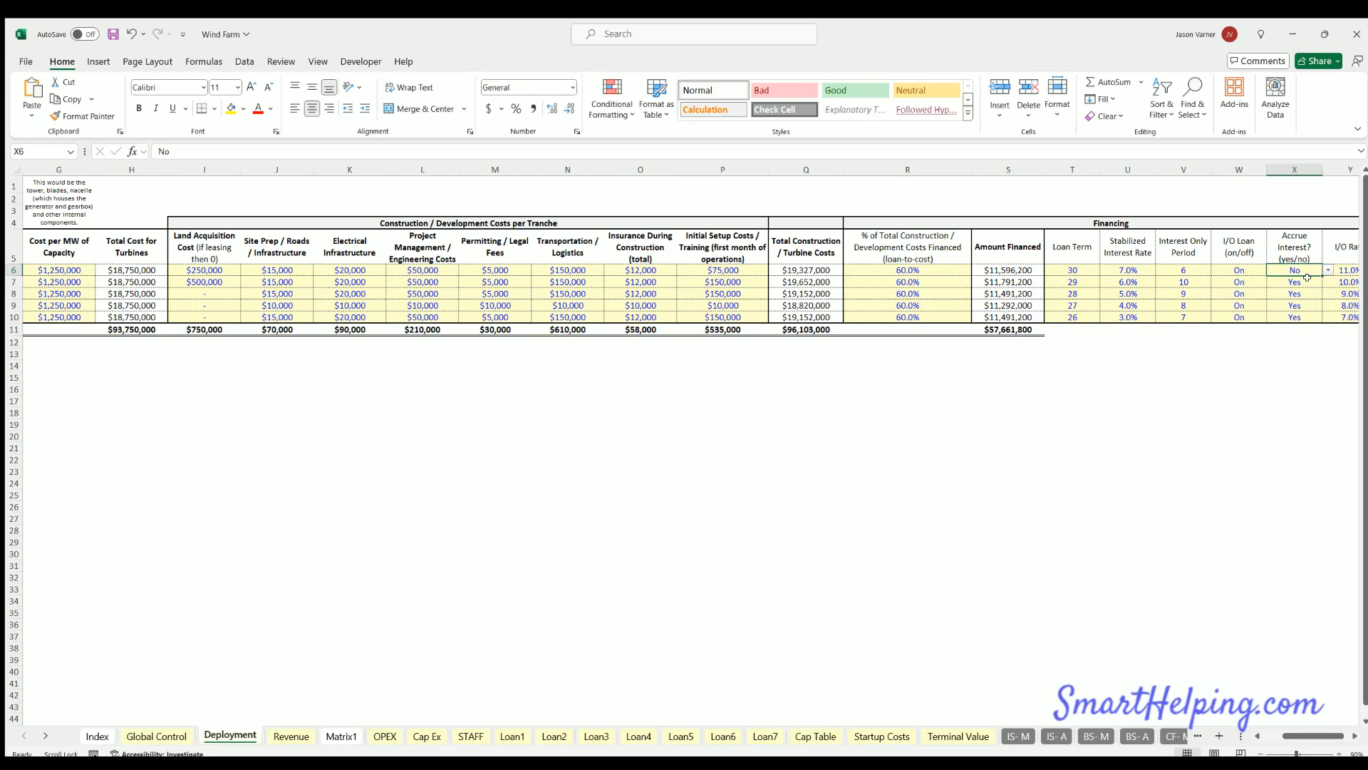
left_click(1308, 281)
type("No")
key("Return")
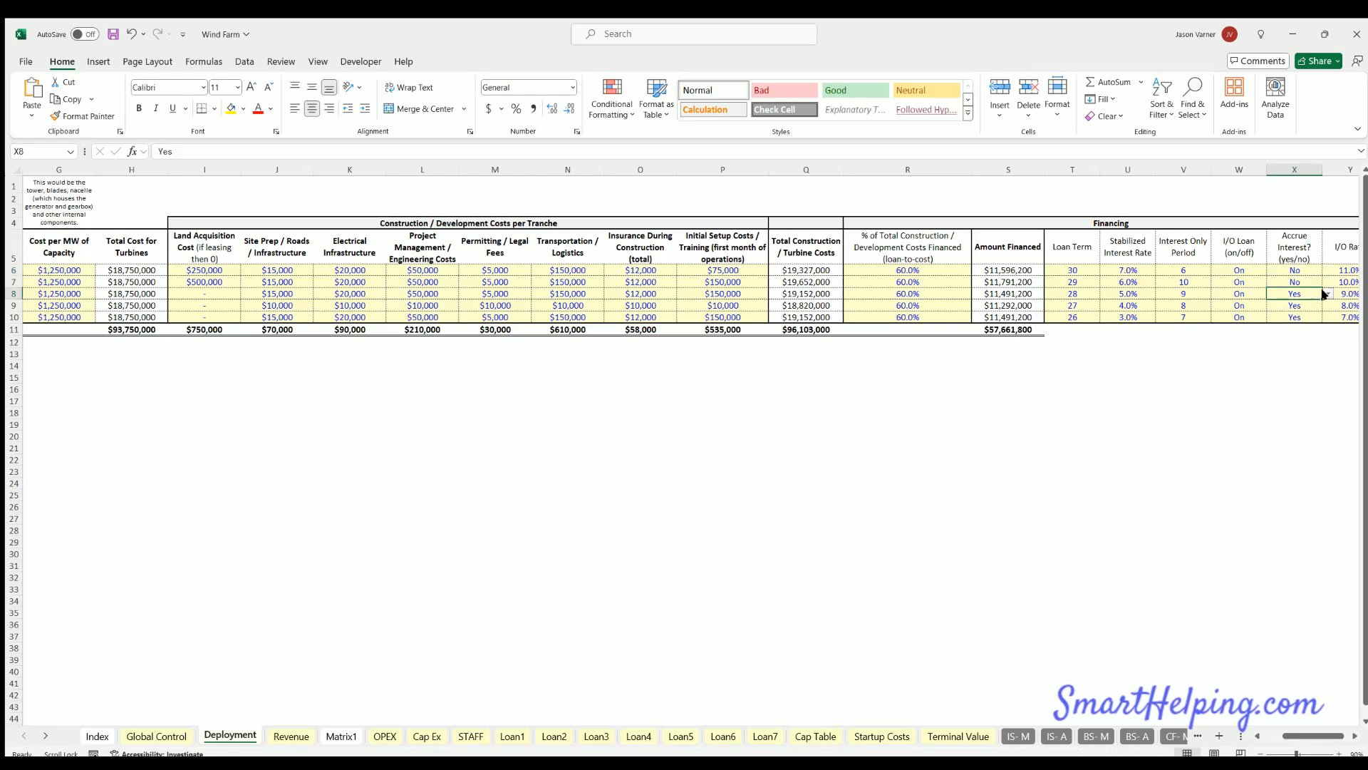
type("No")
key("Return")
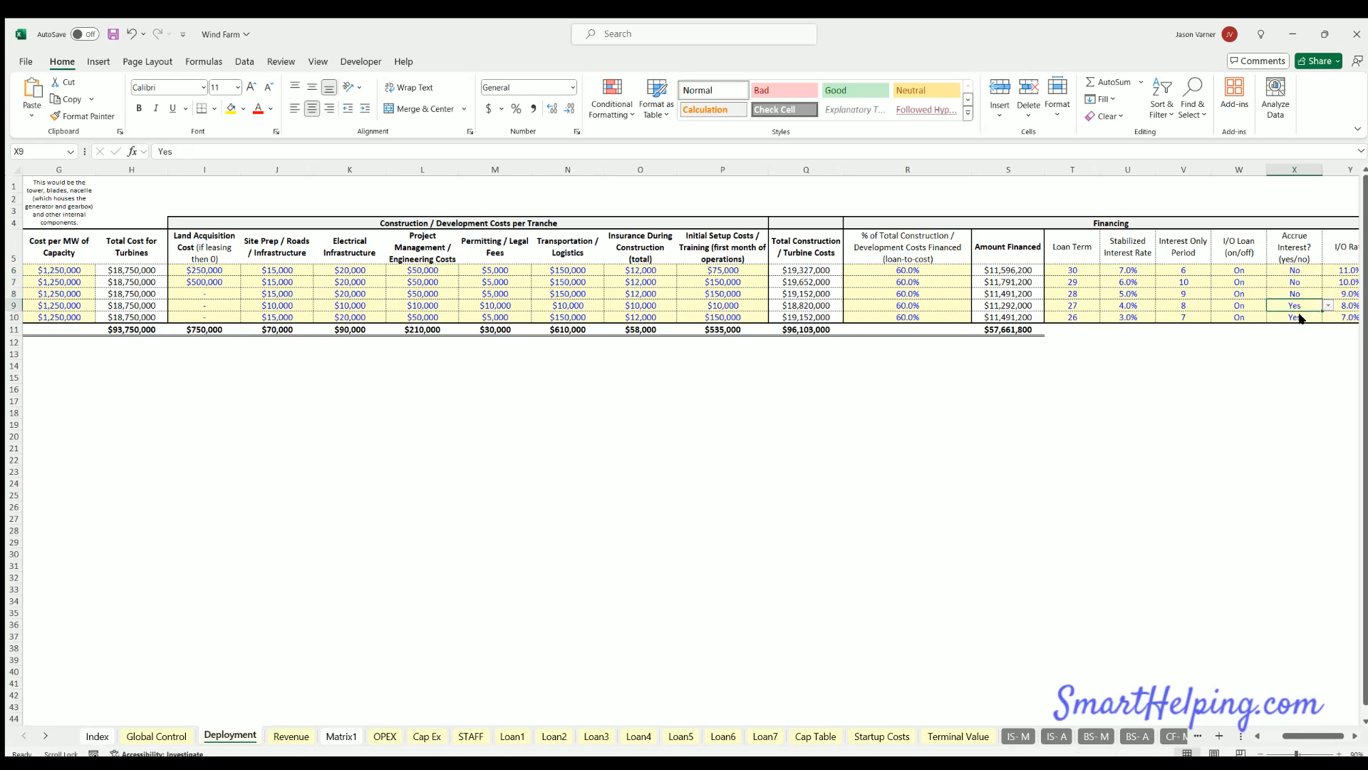
type("No")
key("Return")
type("No")
key("ctrl+Return")
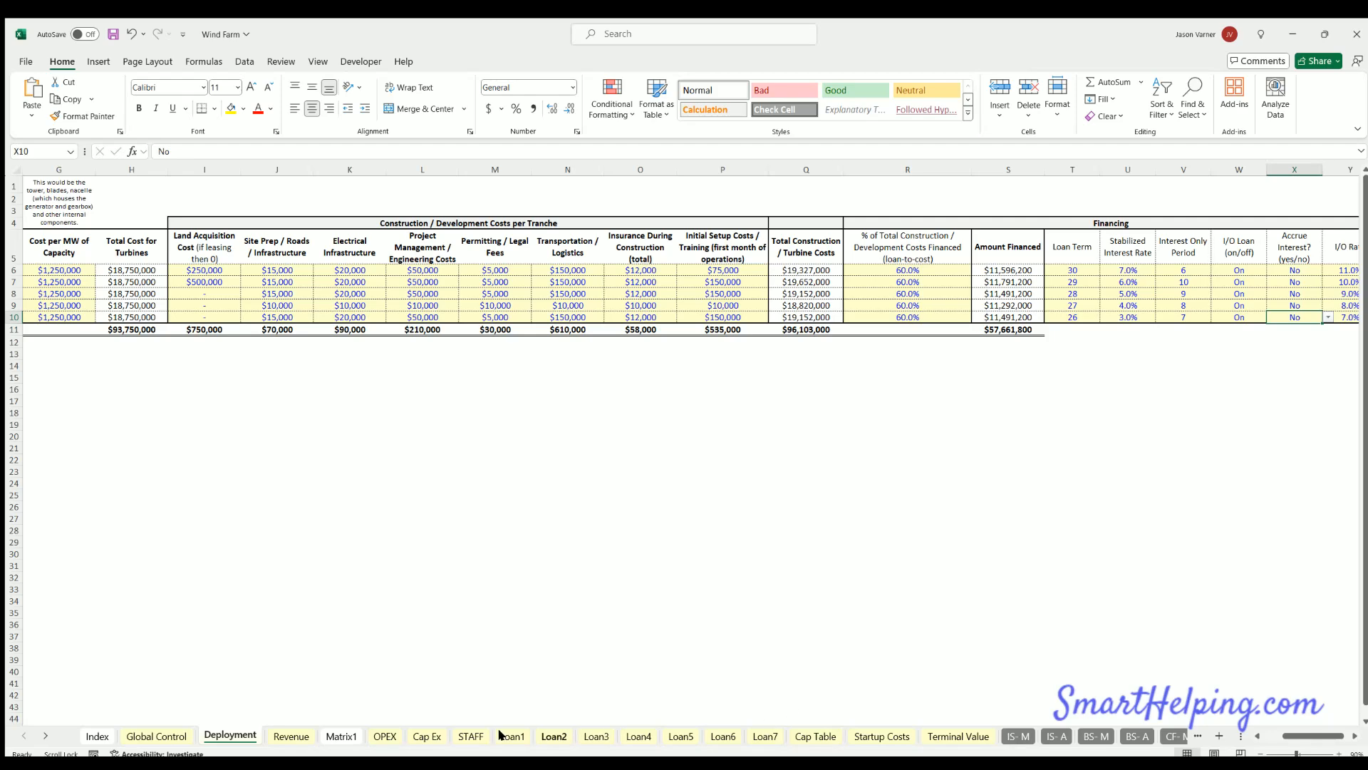
- Review Loan1's Interest Accrual cells K14:K19 and the Actual Interest formula in M14, then the loan options on Deployment
left_click(511, 735)
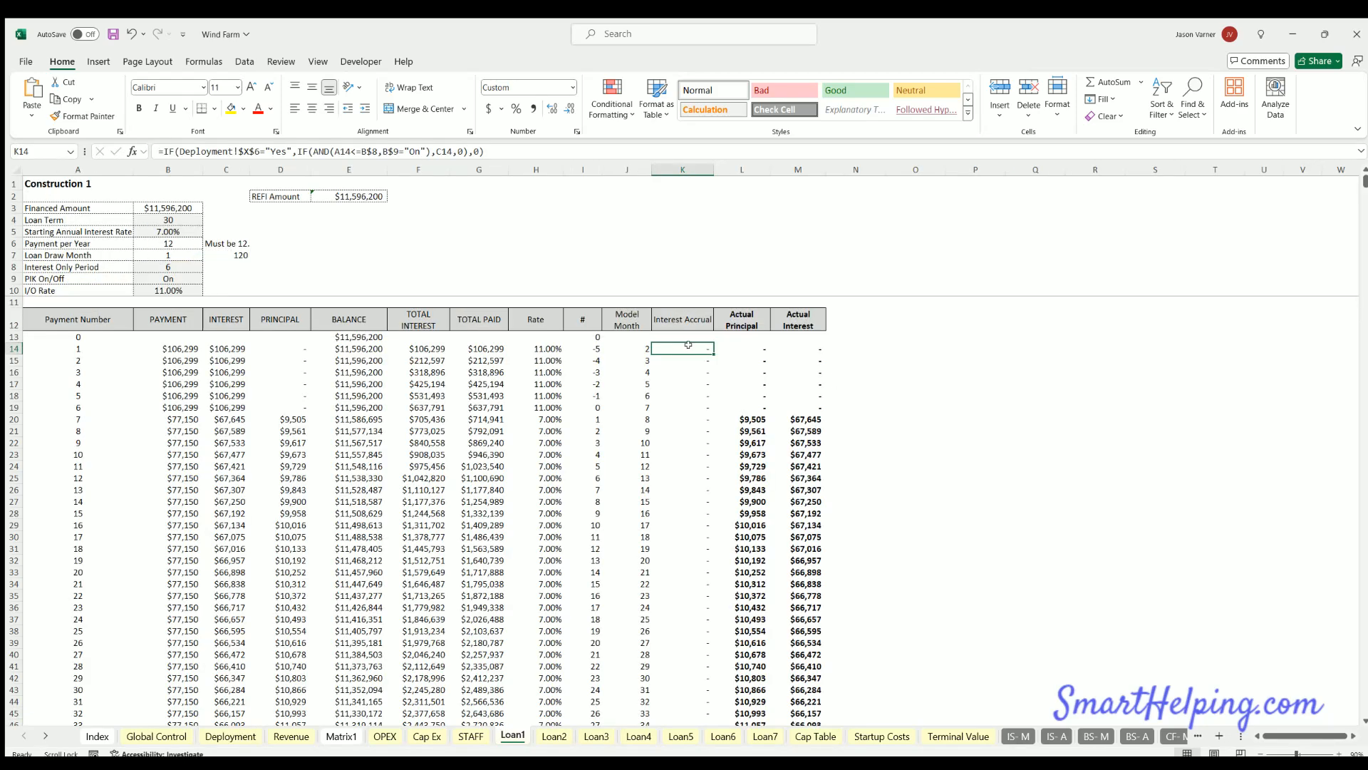
left_click_drag(689, 345, 683, 407)
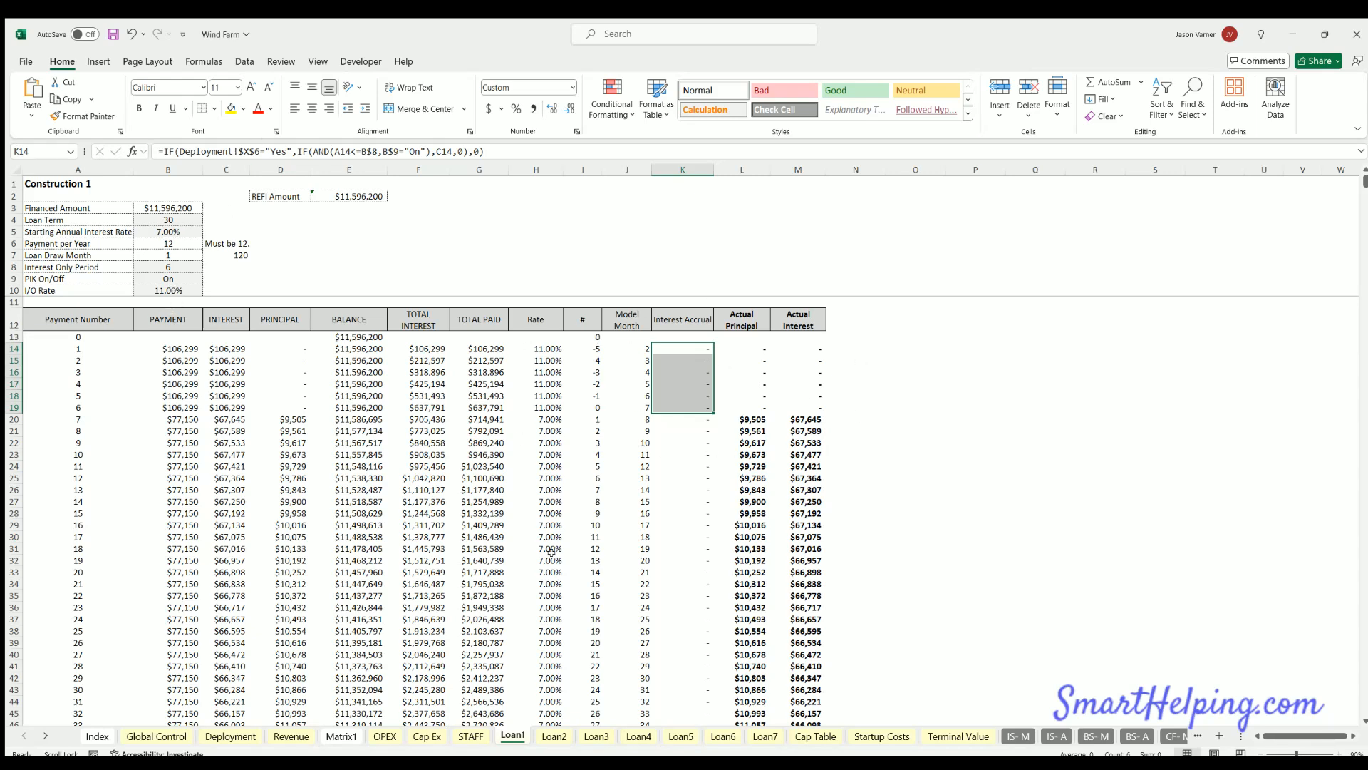
left_click(804, 349)
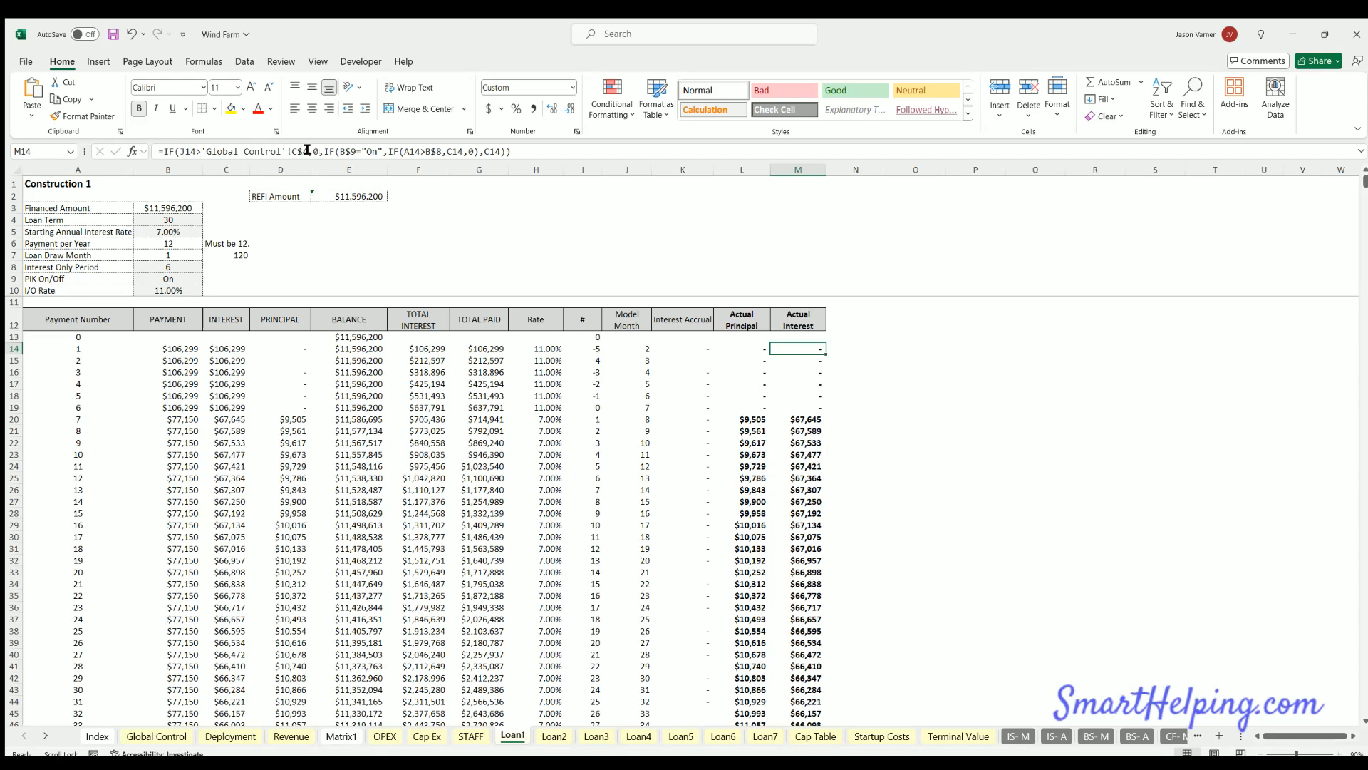
left_click(216, 736)
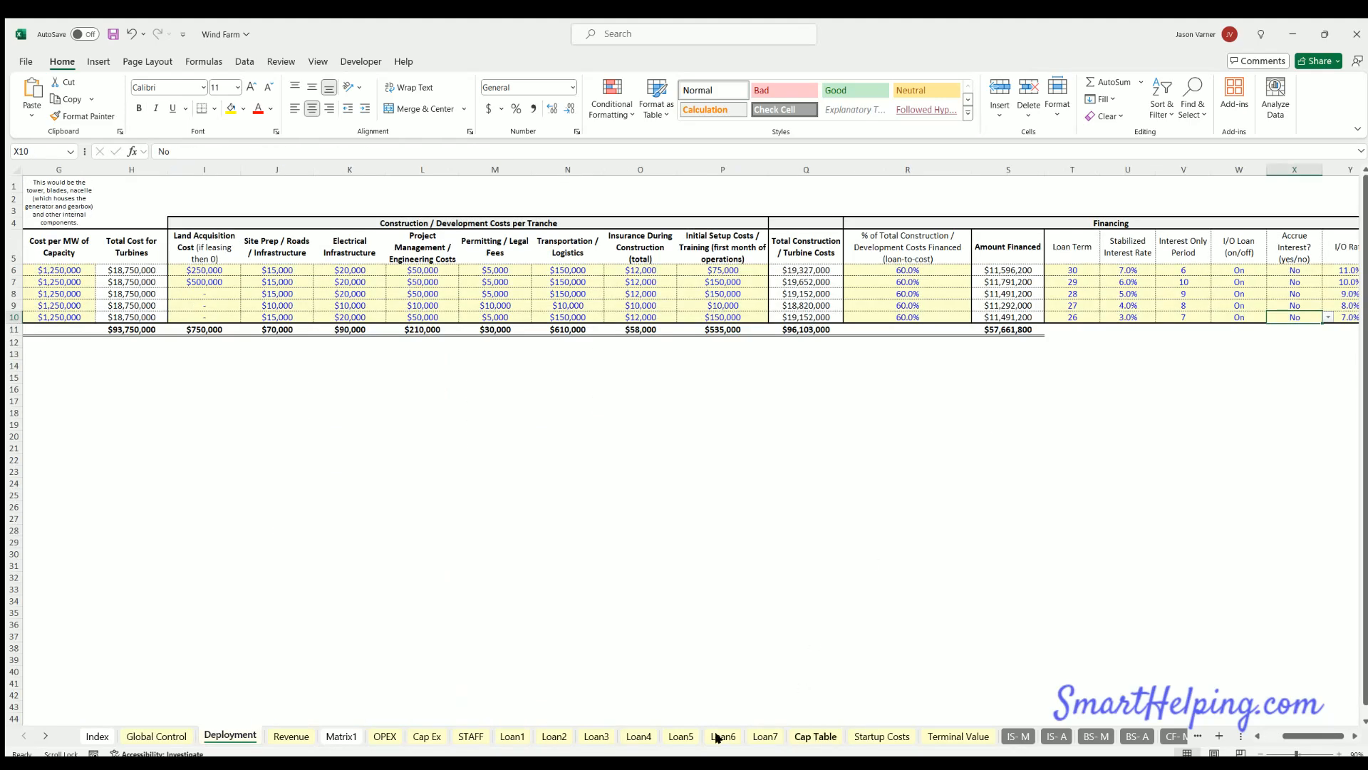
- Replace the PIK On/Off label in A9 of the Loan1 sheet with "Interst Only?"
left_click(512, 736)
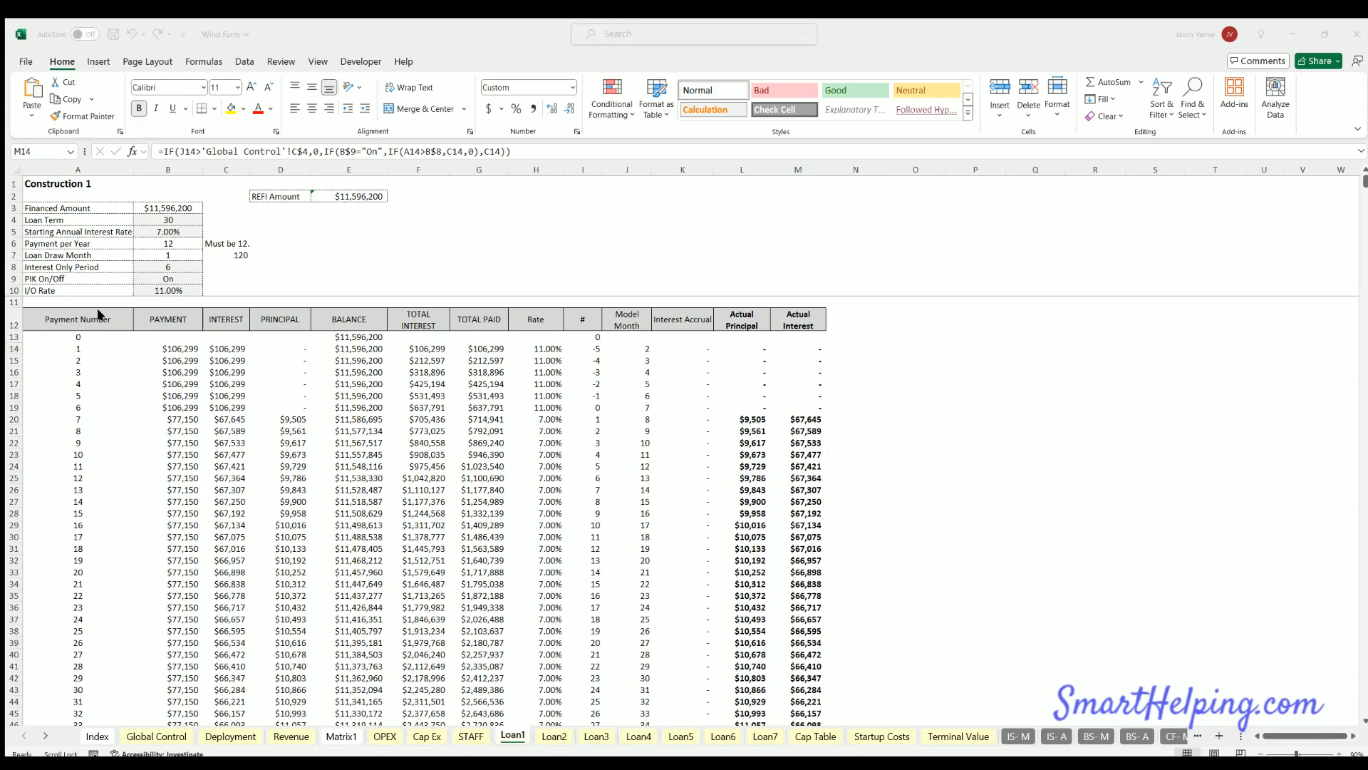
key("ctrl+c")
left_click(533, 727)
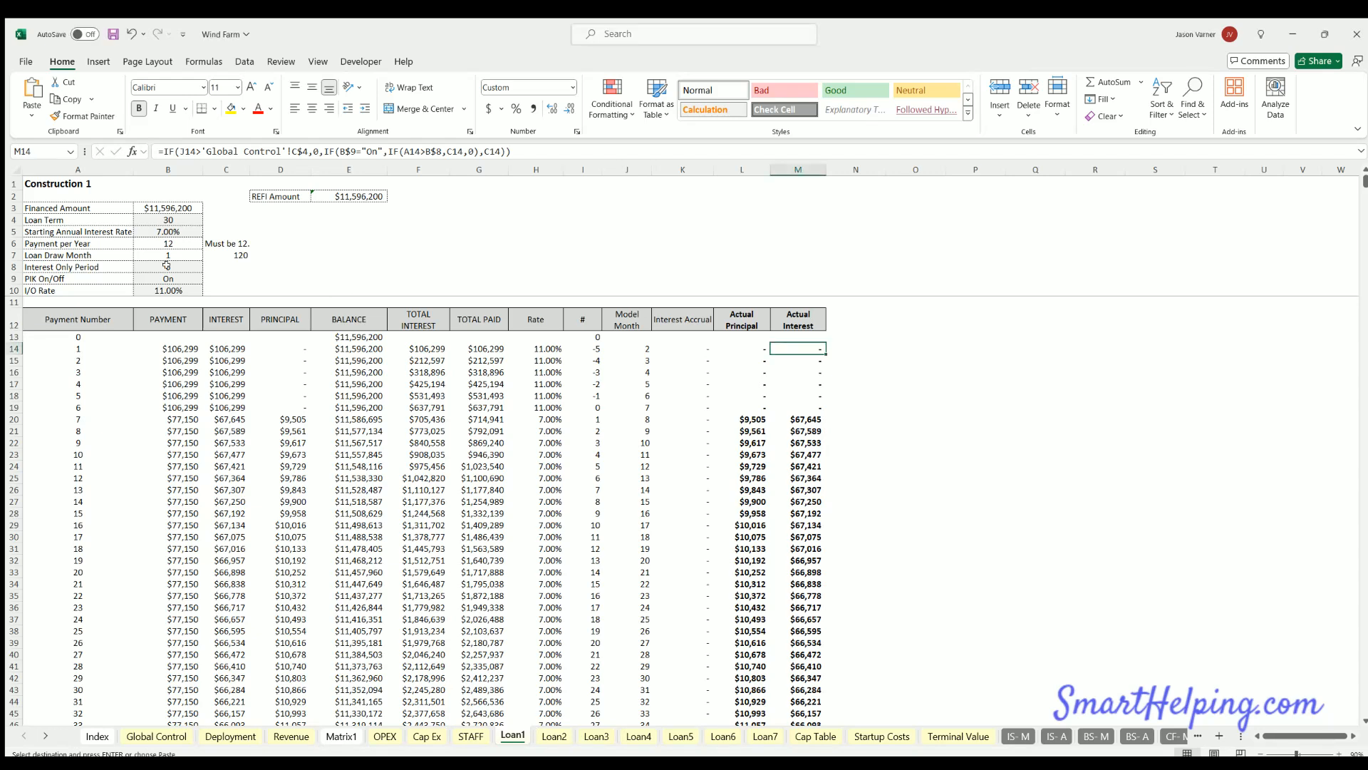
left_click(57, 279)
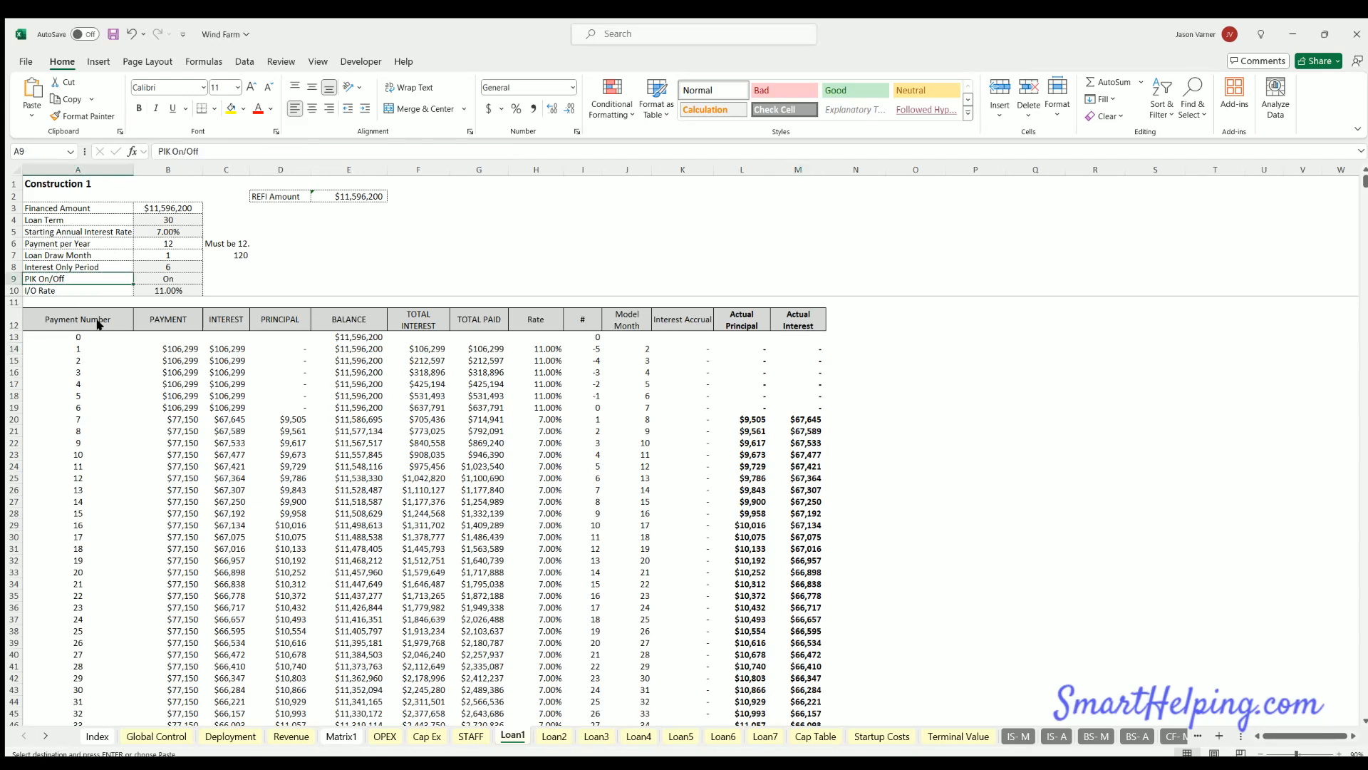
key("ctrl+v")
- Paste the "Interst Only?" label over PIK On/Off in A9 of the Loan2, Loan3, Loan4 and Loan5 sheets
left_click(546, 735)
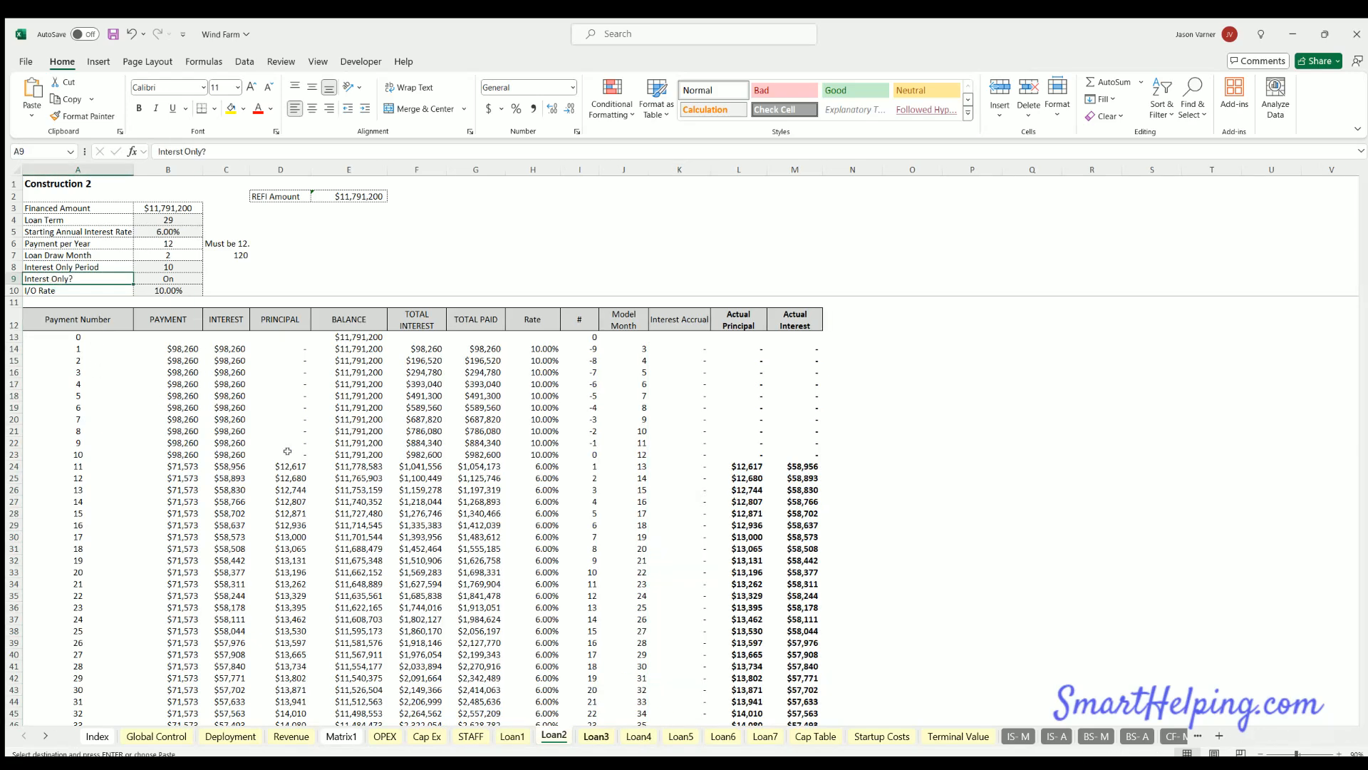
left_click(596, 735)
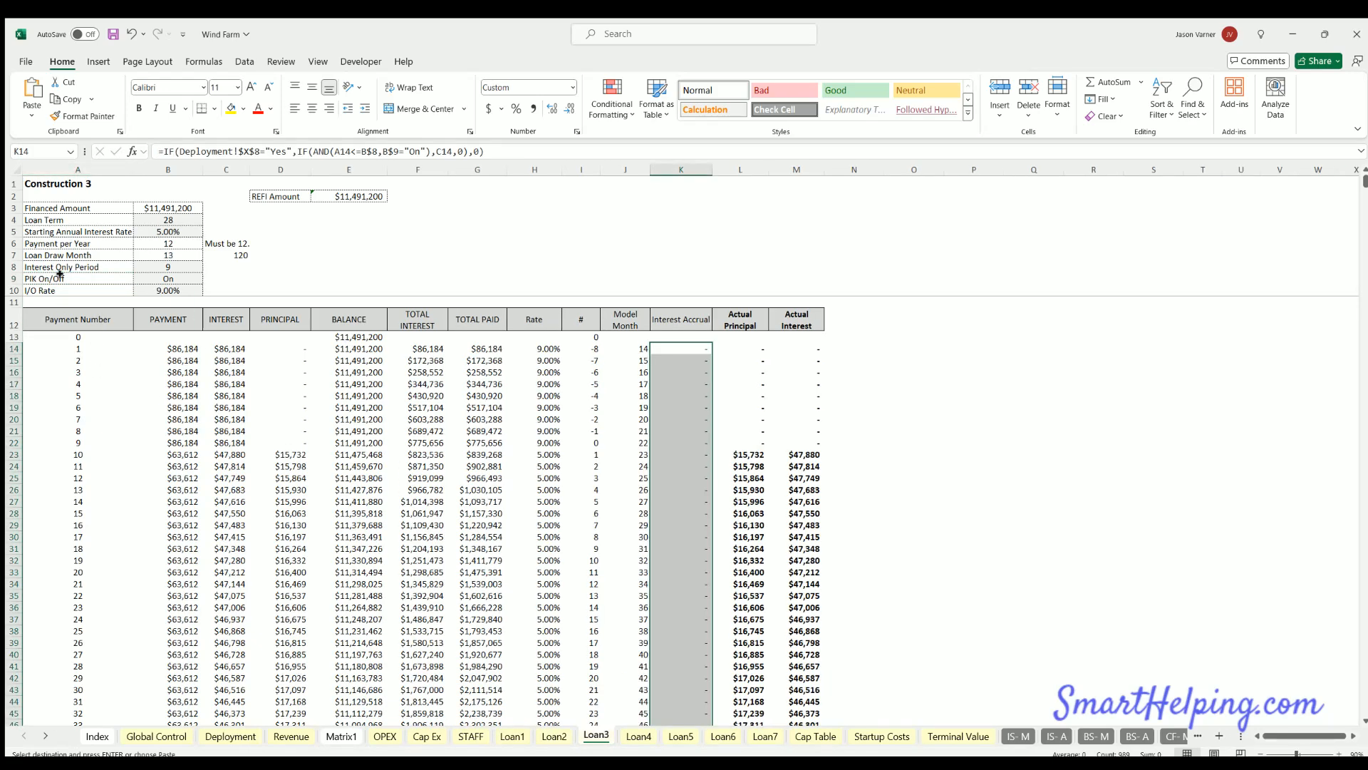
left_click(638, 736)
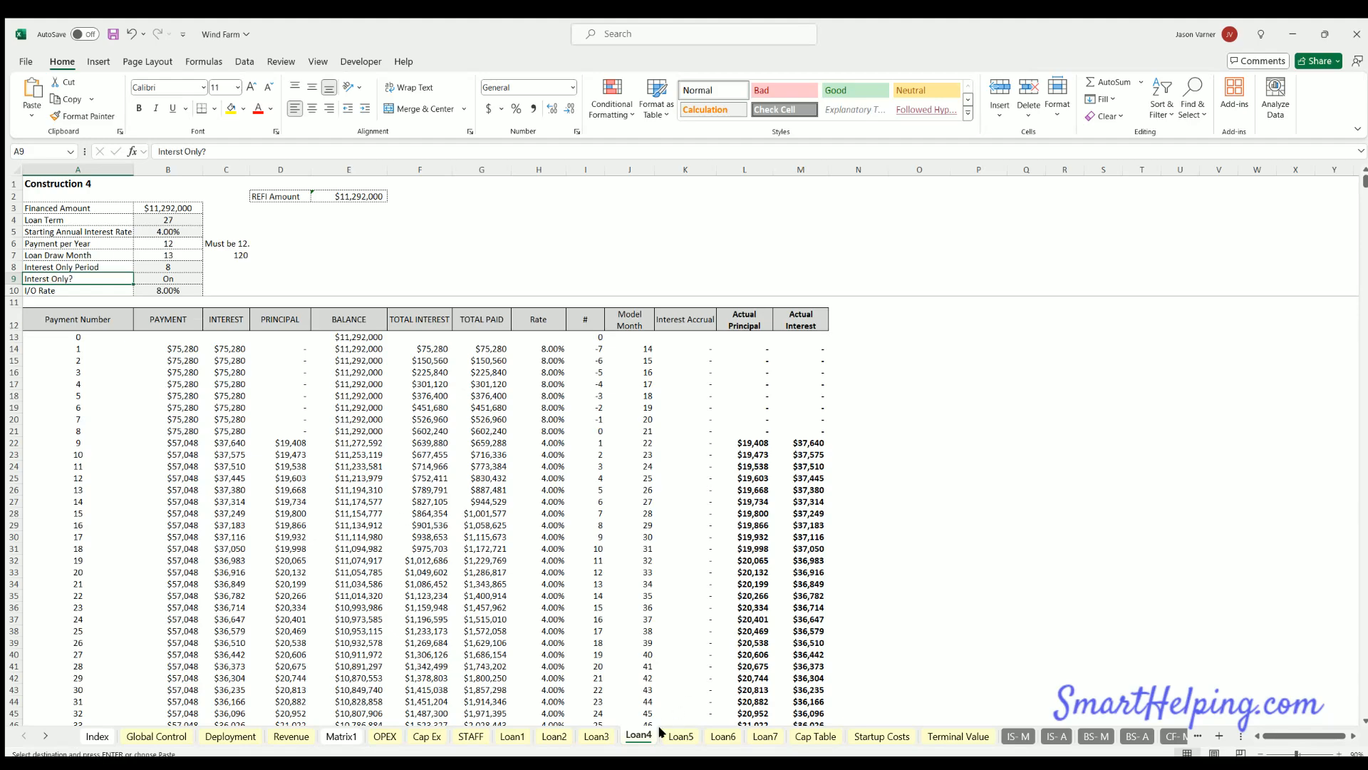
left_click(681, 736)
left_click(72, 279)
key("ctrl+v")
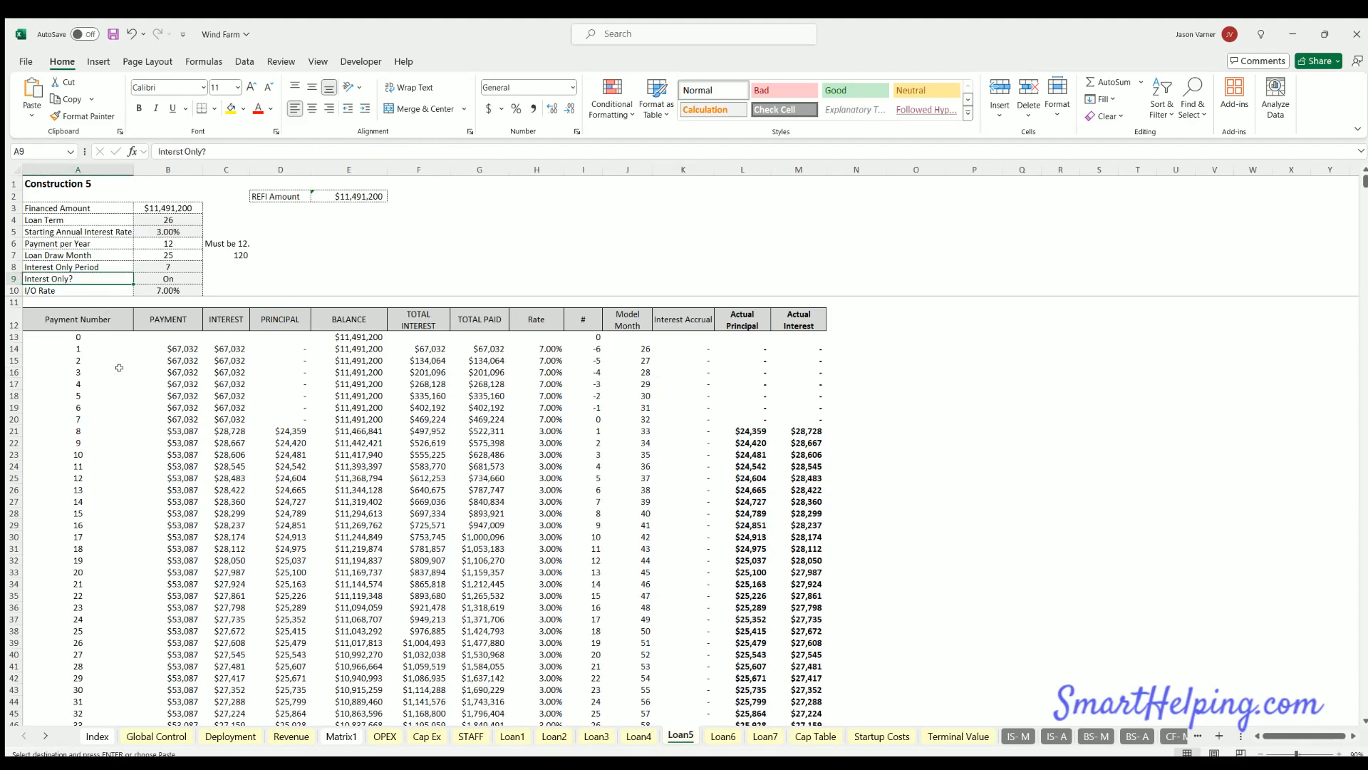
left_click(717, 736)
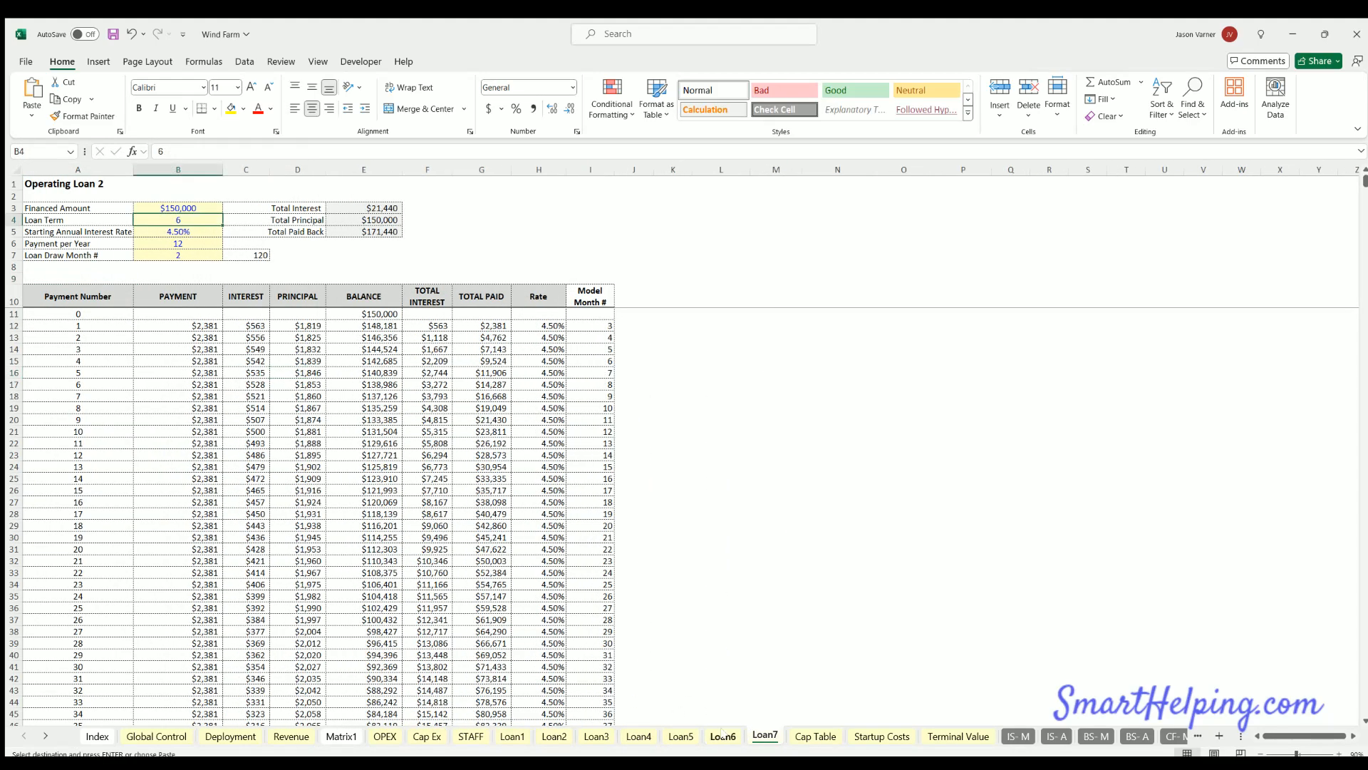
left_click(681, 736)
- Check the Interest Accrual formula in K14 and the Actual Interest formula in M14 of the Loan1 sheet
left_click(513, 735)
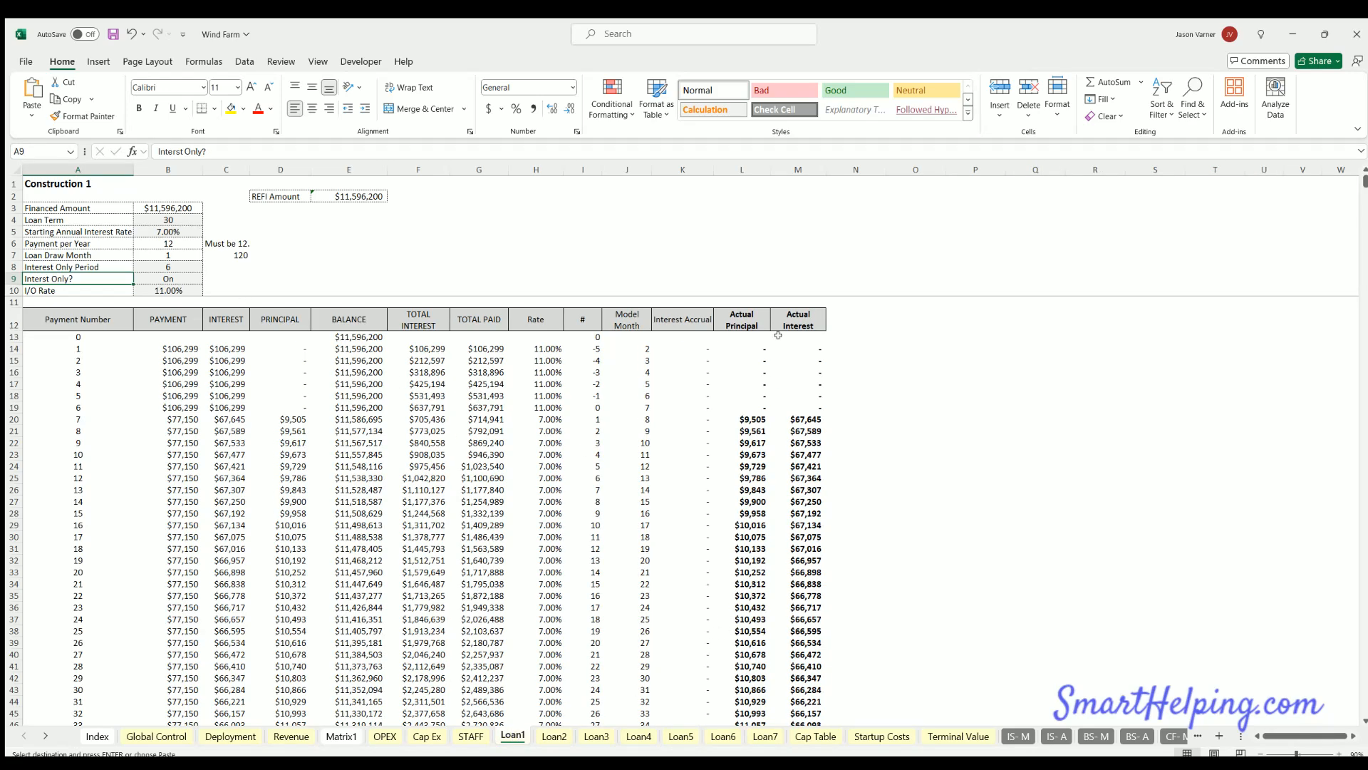
left_click(687, 347)
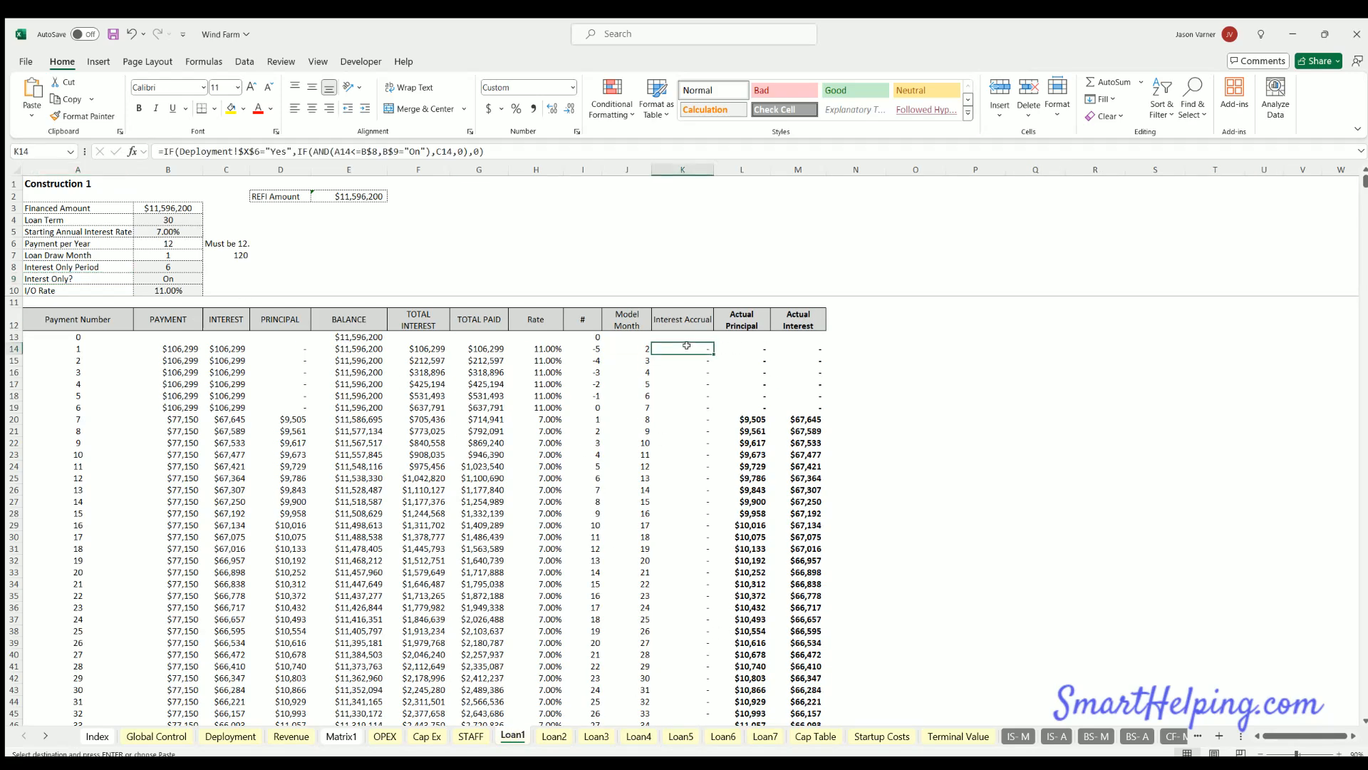
left_click(802, 345)
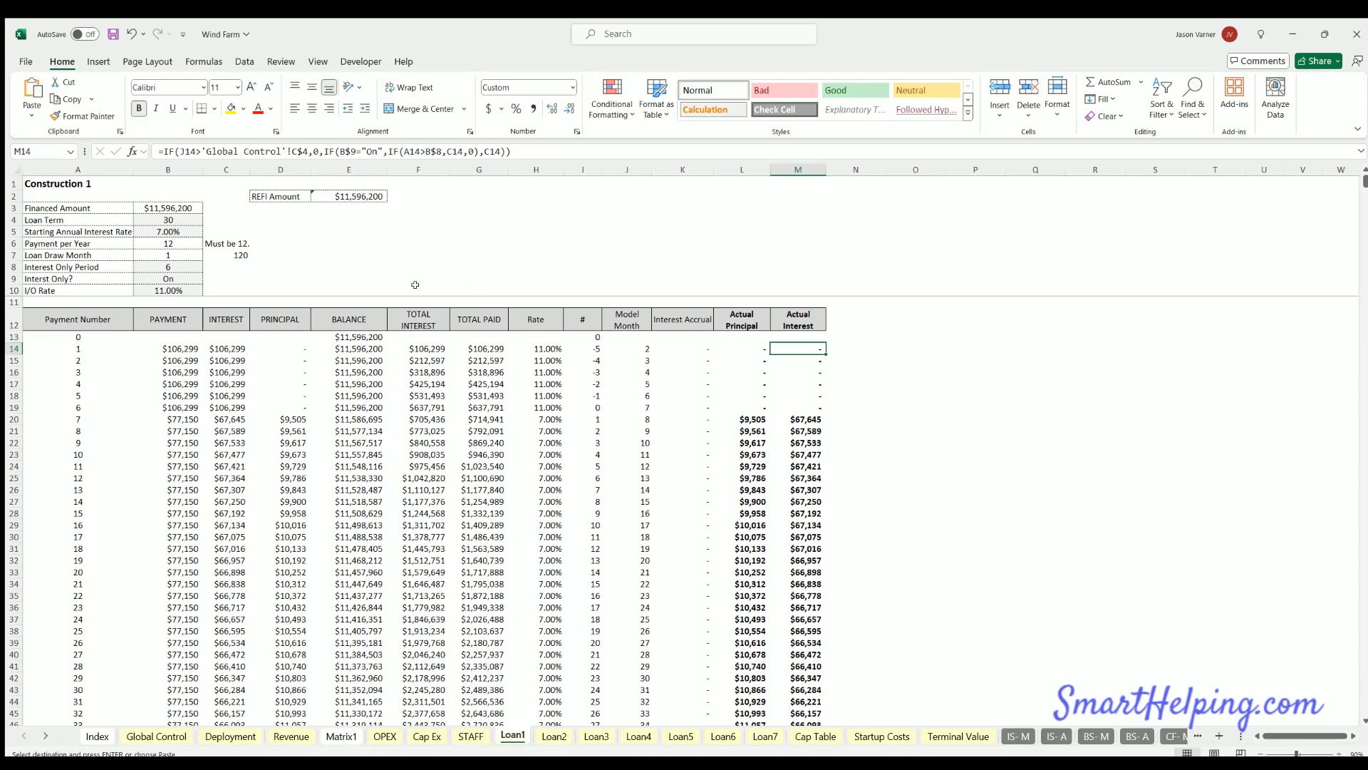
left_click(326, 151)
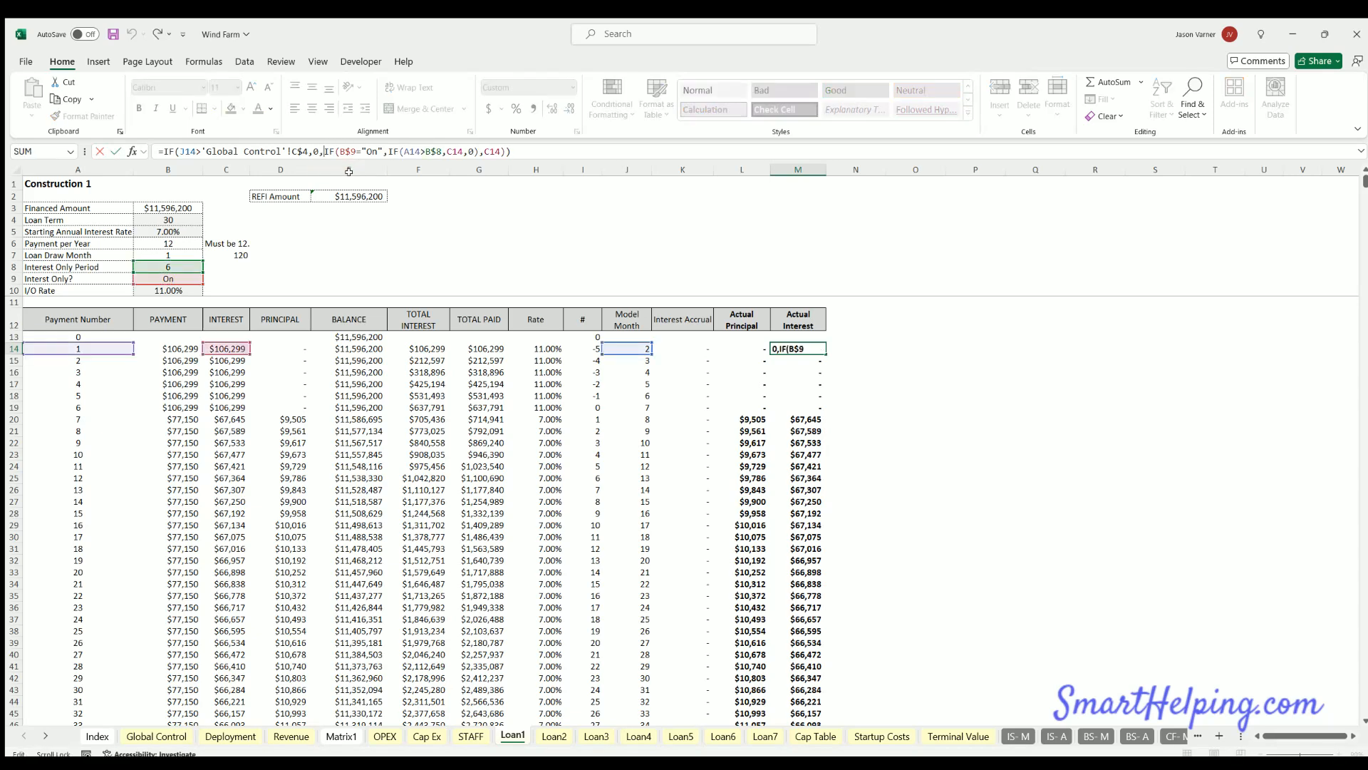
type("if(")
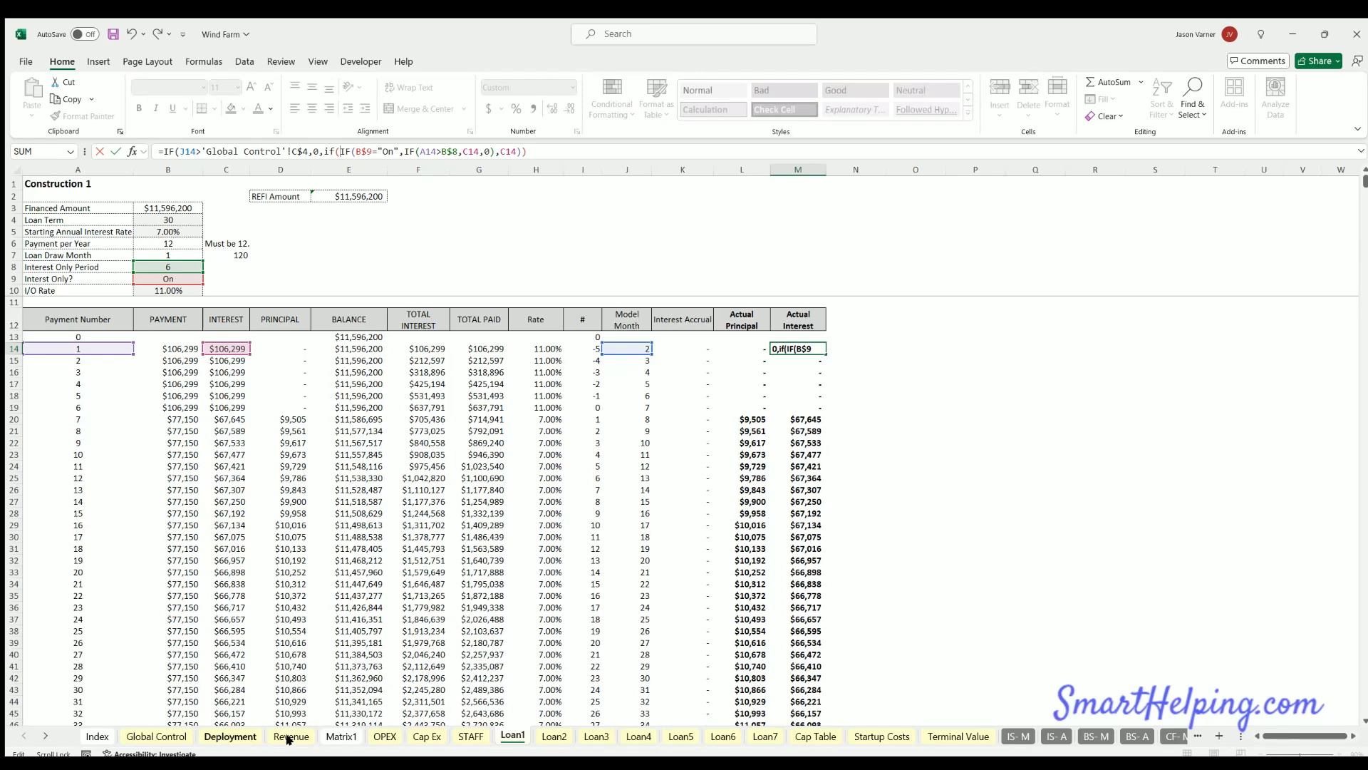
left_click(221, 737)
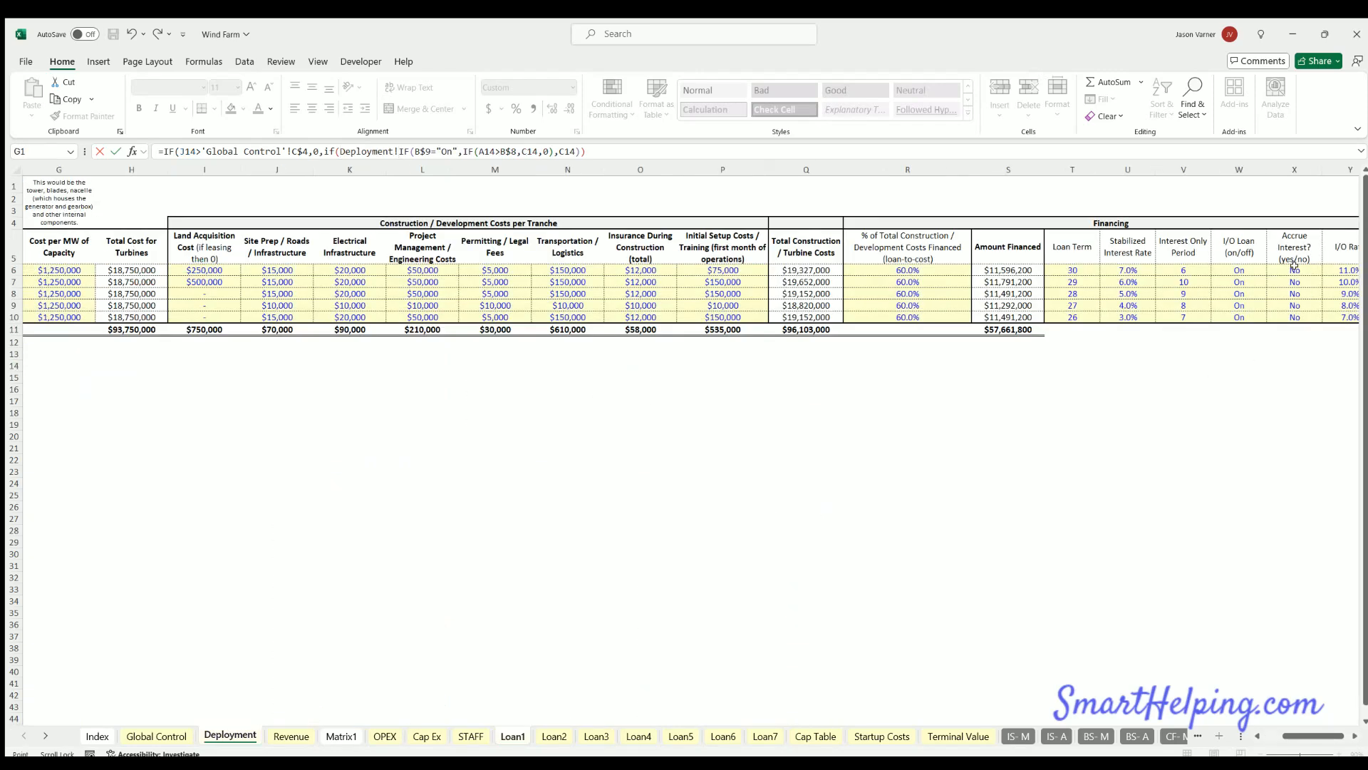
left_click(1242, 269)
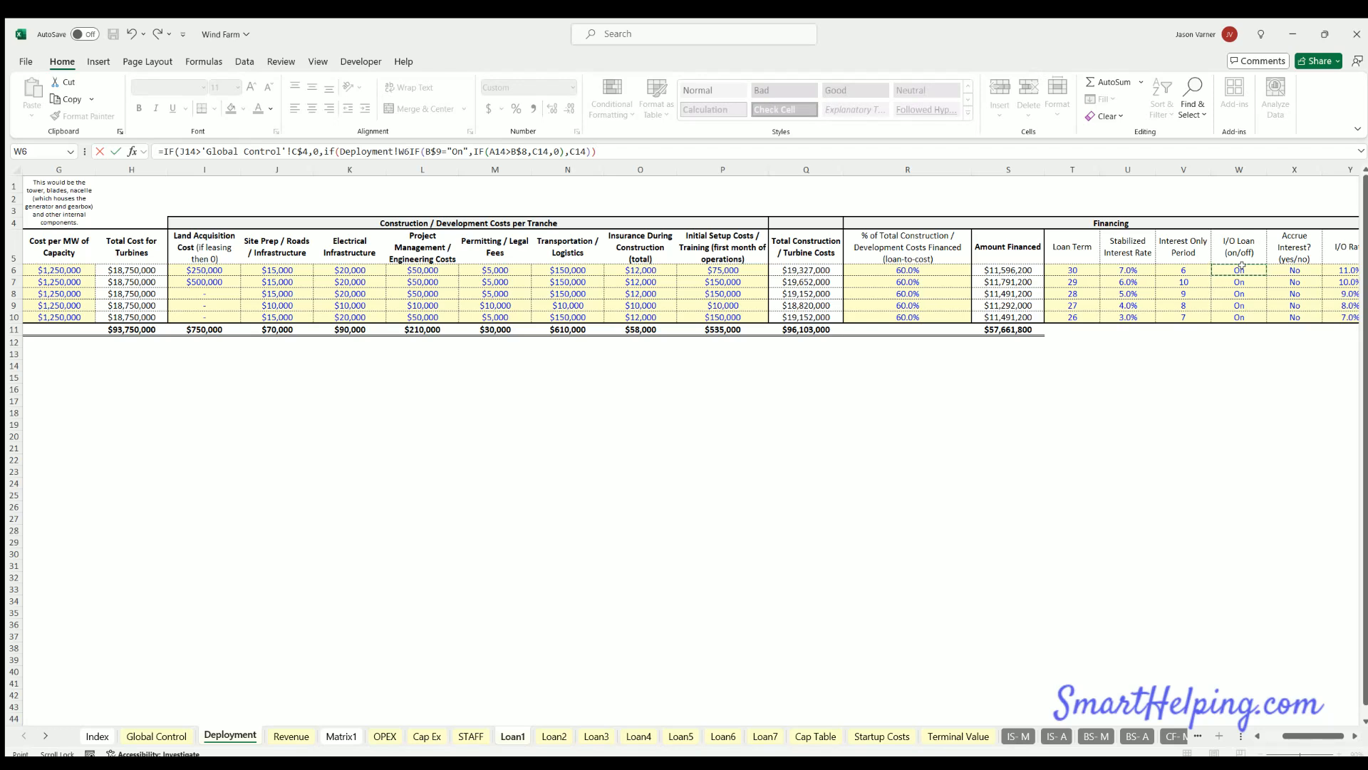
left_click_drag(597, 151, 107, 162)
key("Escape")
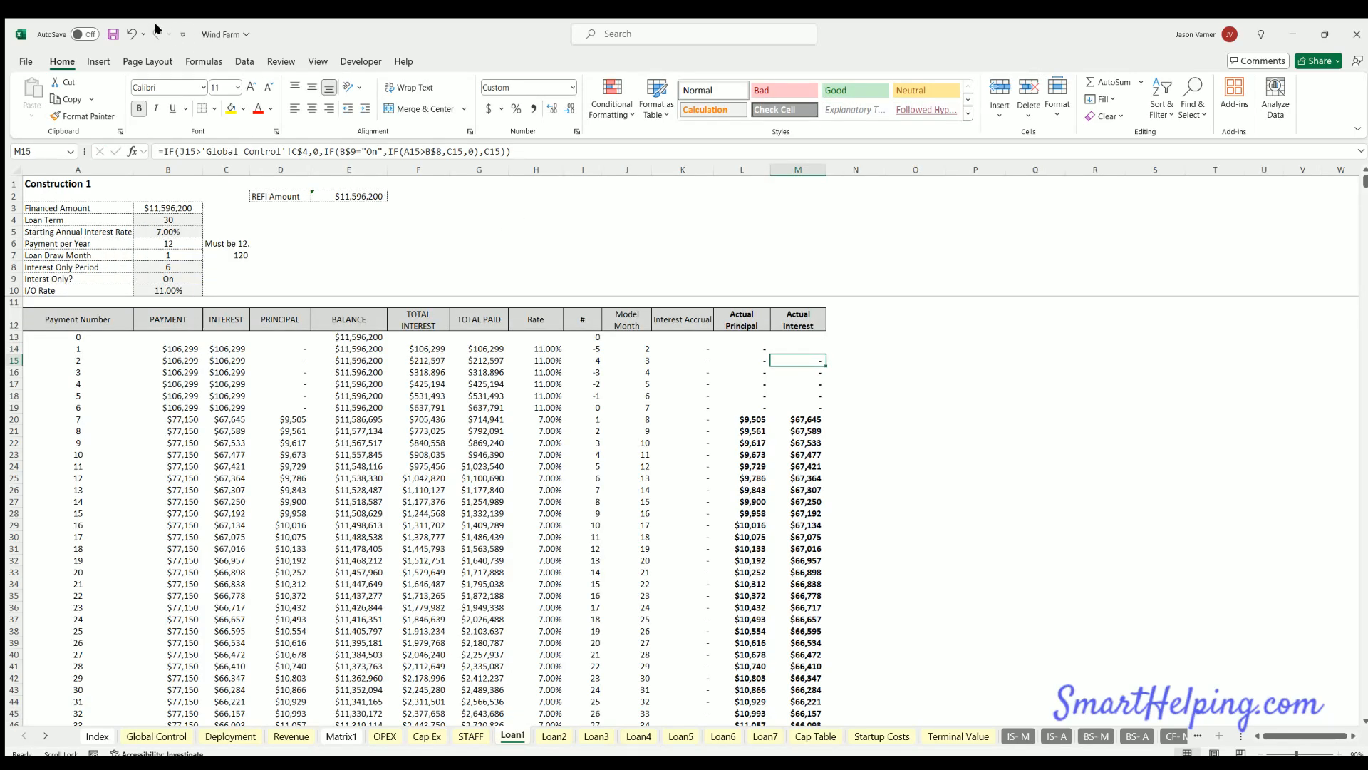
- Insert a nested IF testing Deployment!X6="No" into the B$9="On" branch of Loan1's M14 Actual Interest formula
key("Up")
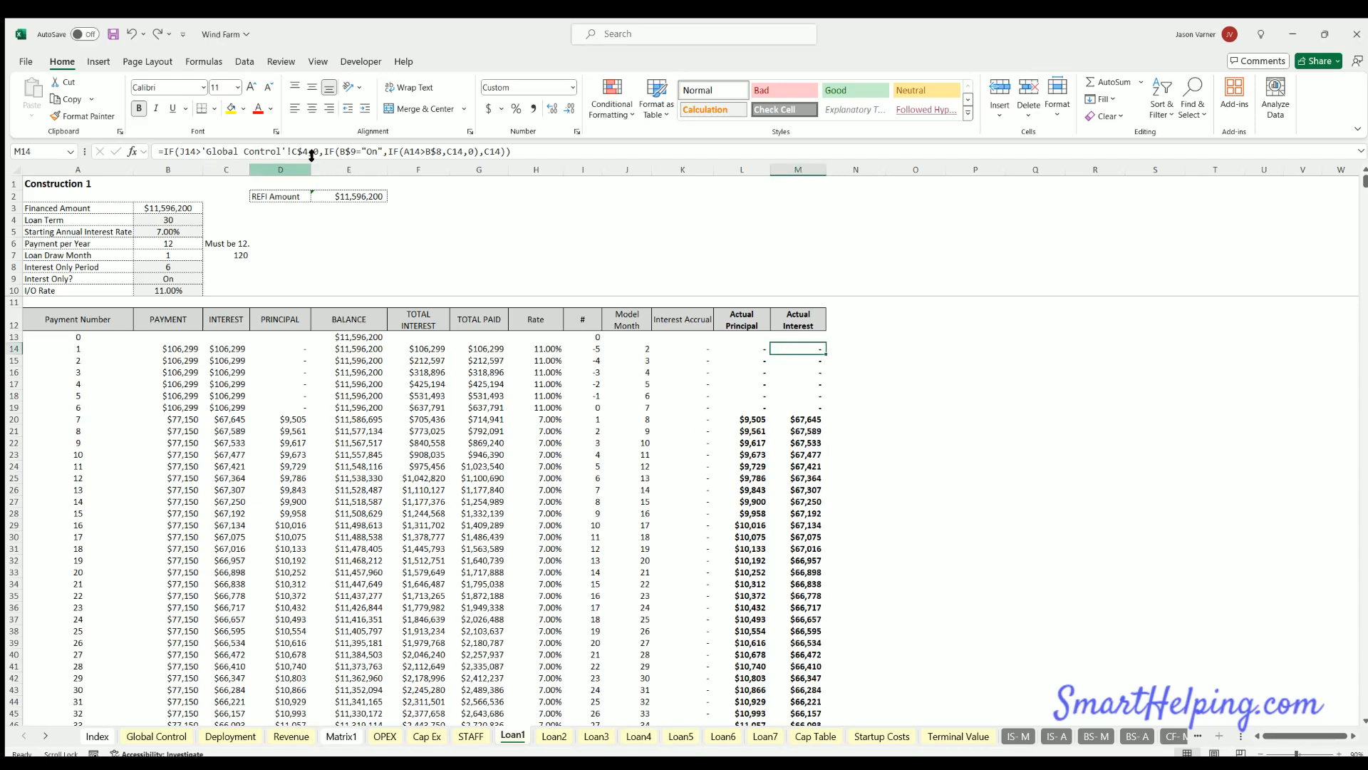
left_click(389, 151)
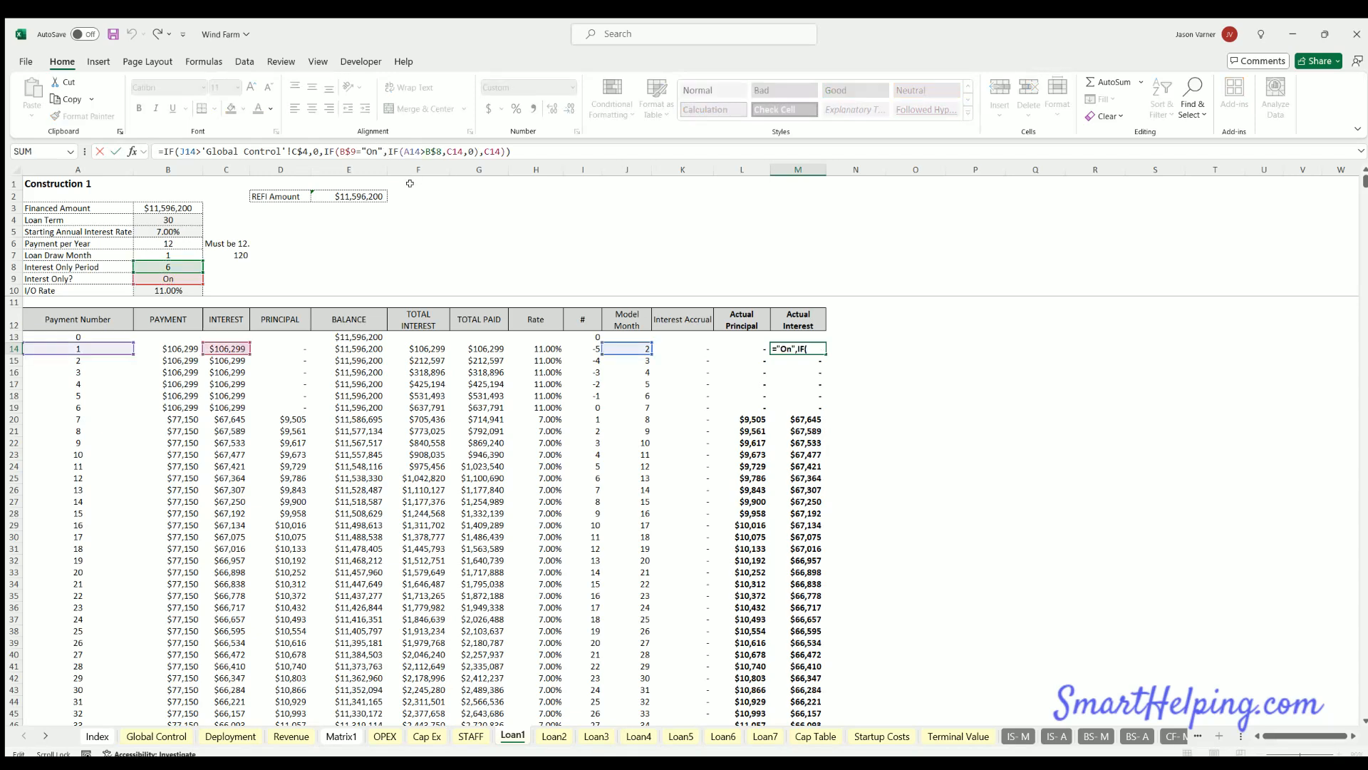
type("if(")
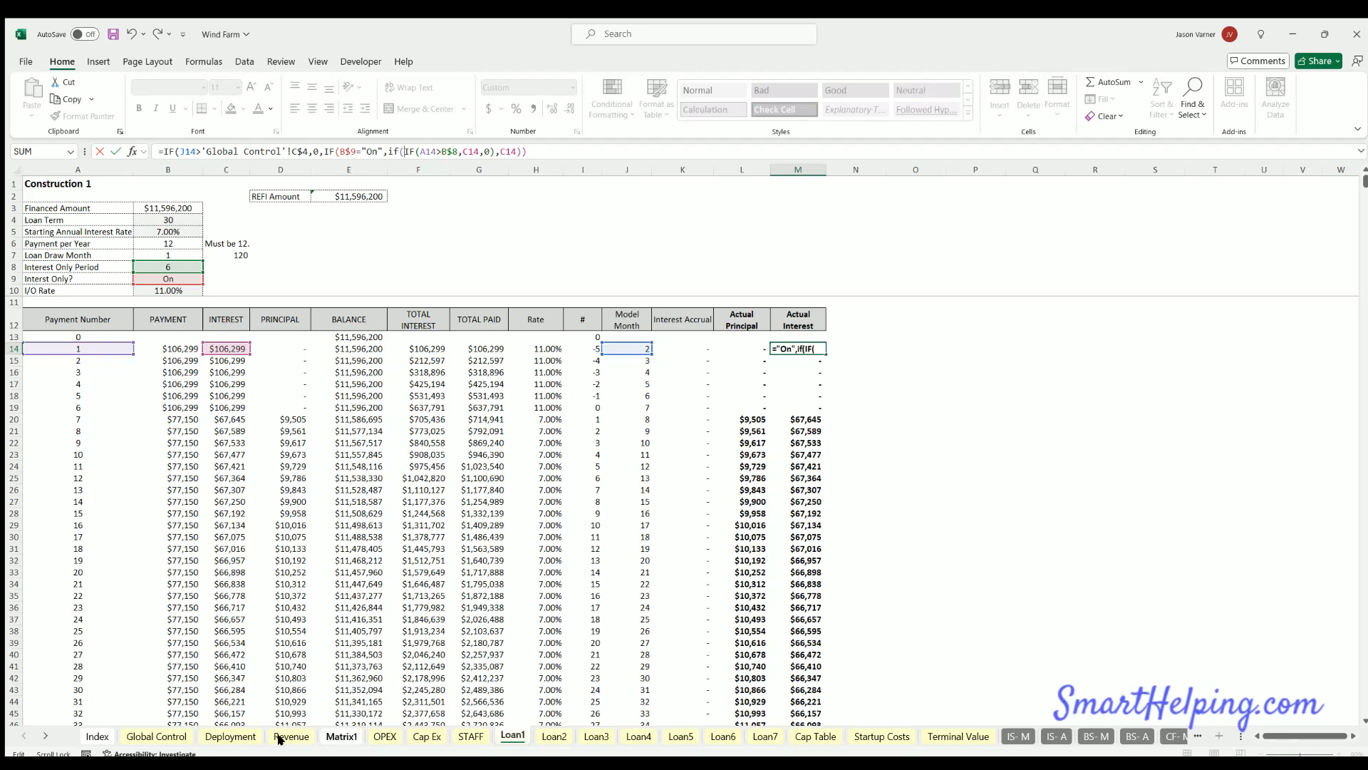
left_click(229, 736)
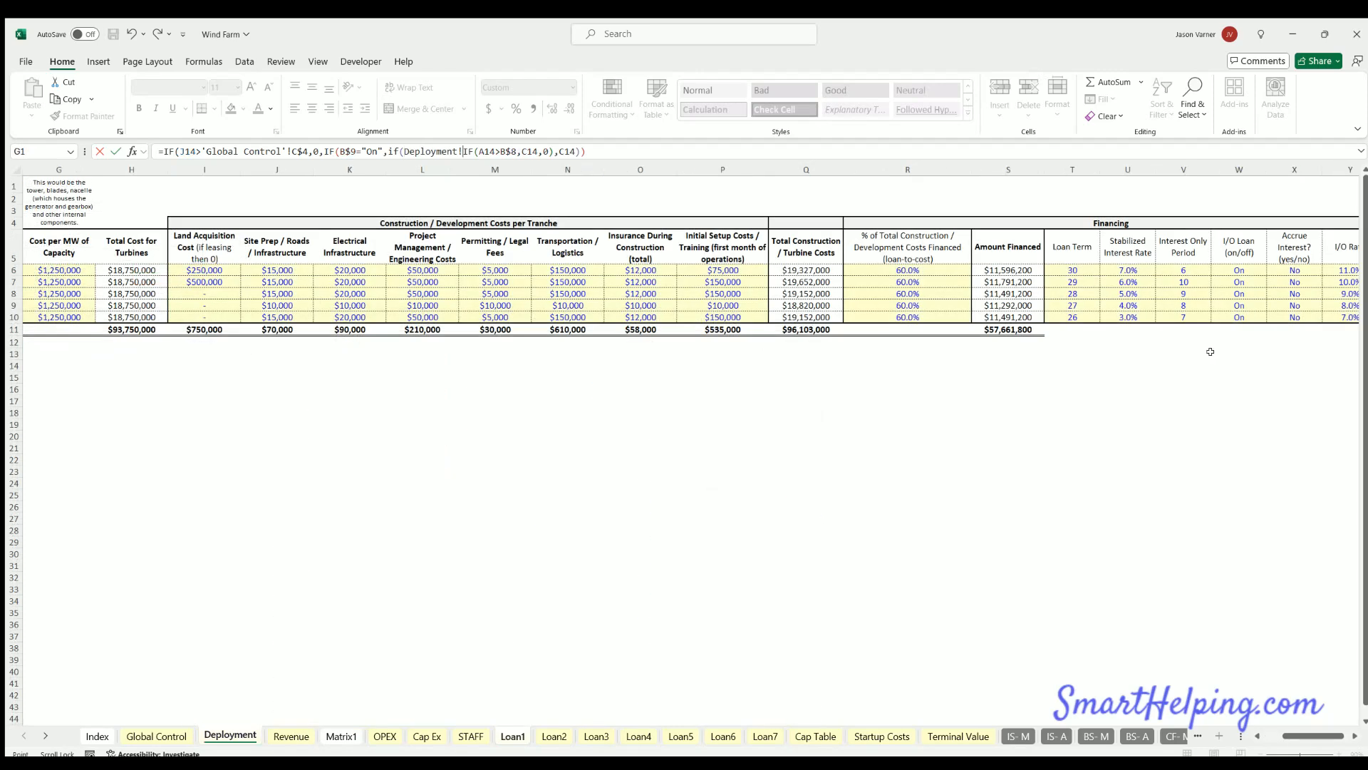
left_click(1290, 265)
type("=")
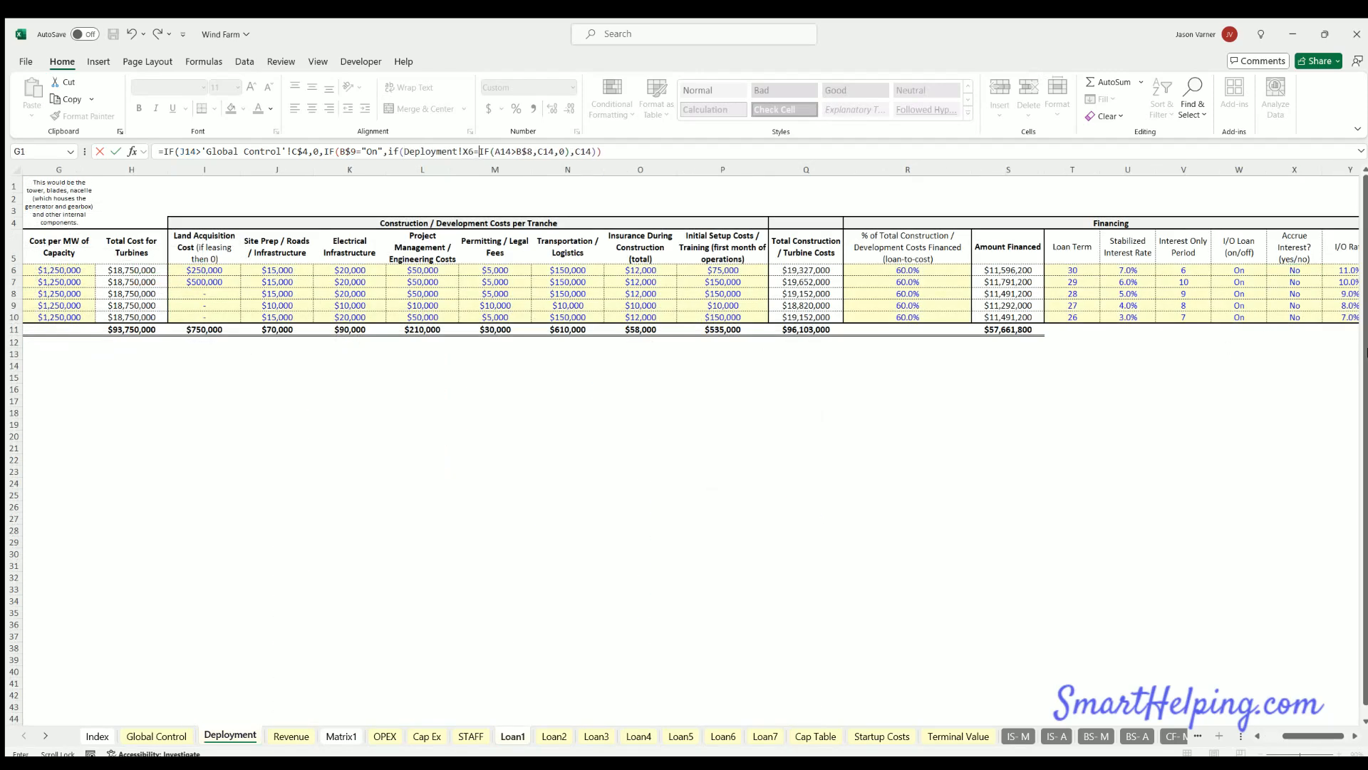
type("\"No\",")
- Make the new IF in M14 return Loan1's C14 when true, with the existing A14>B$8 check closed inside it as the alternative
left_click(513, 735)
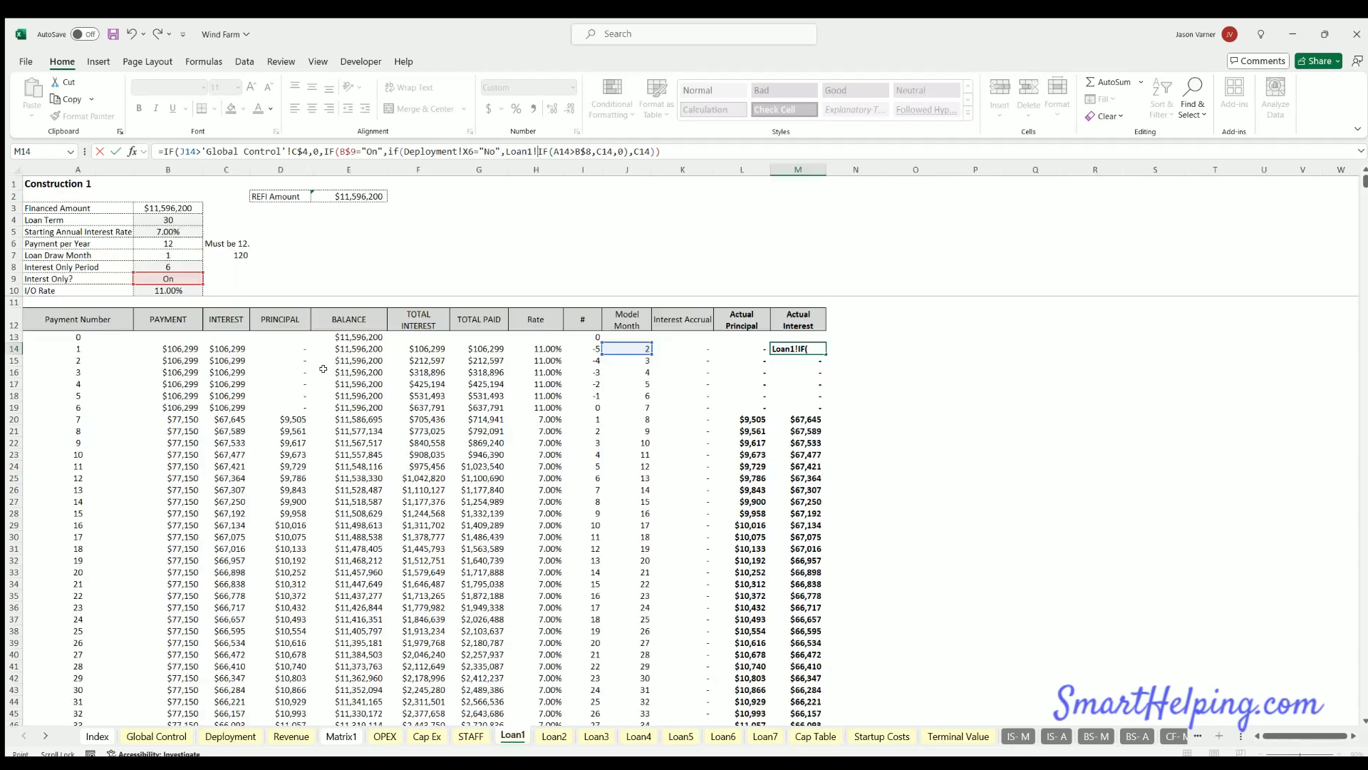
left_click(222, 347)
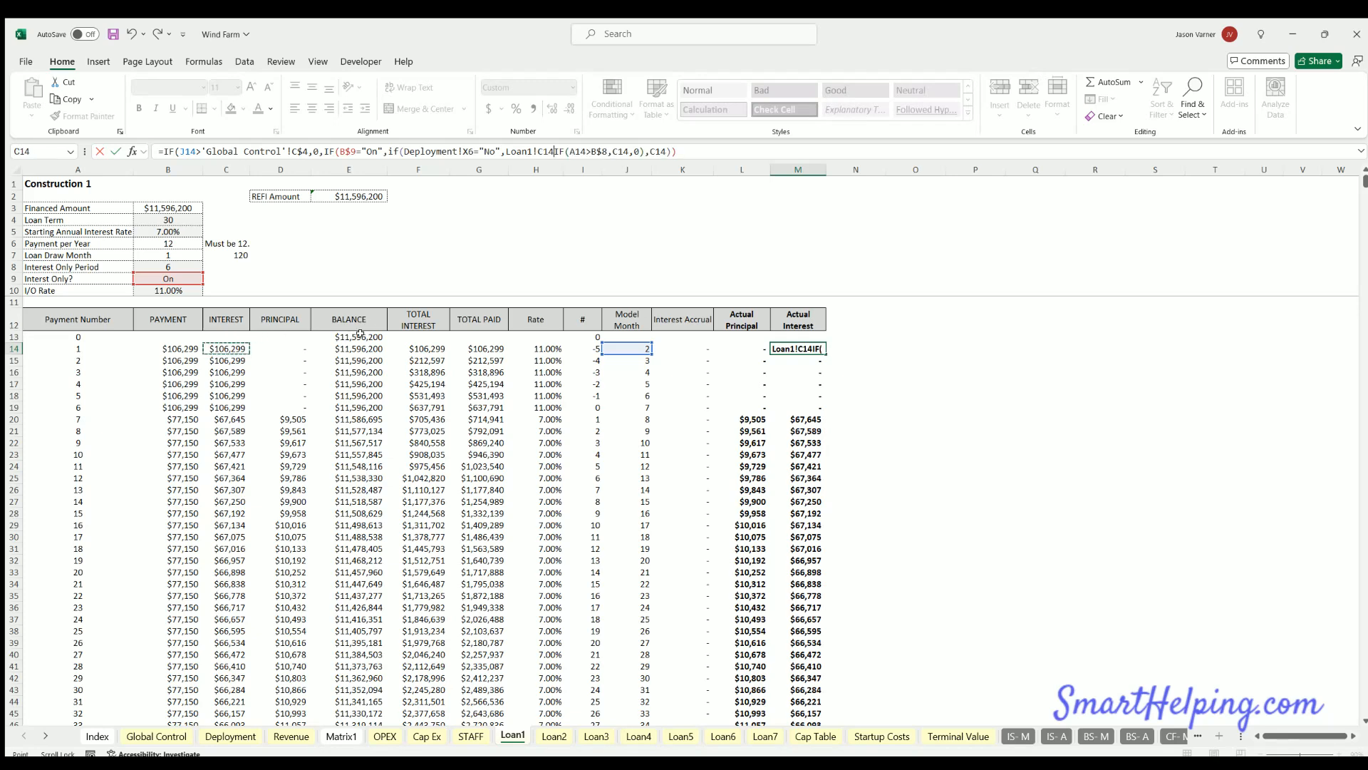
type(",")
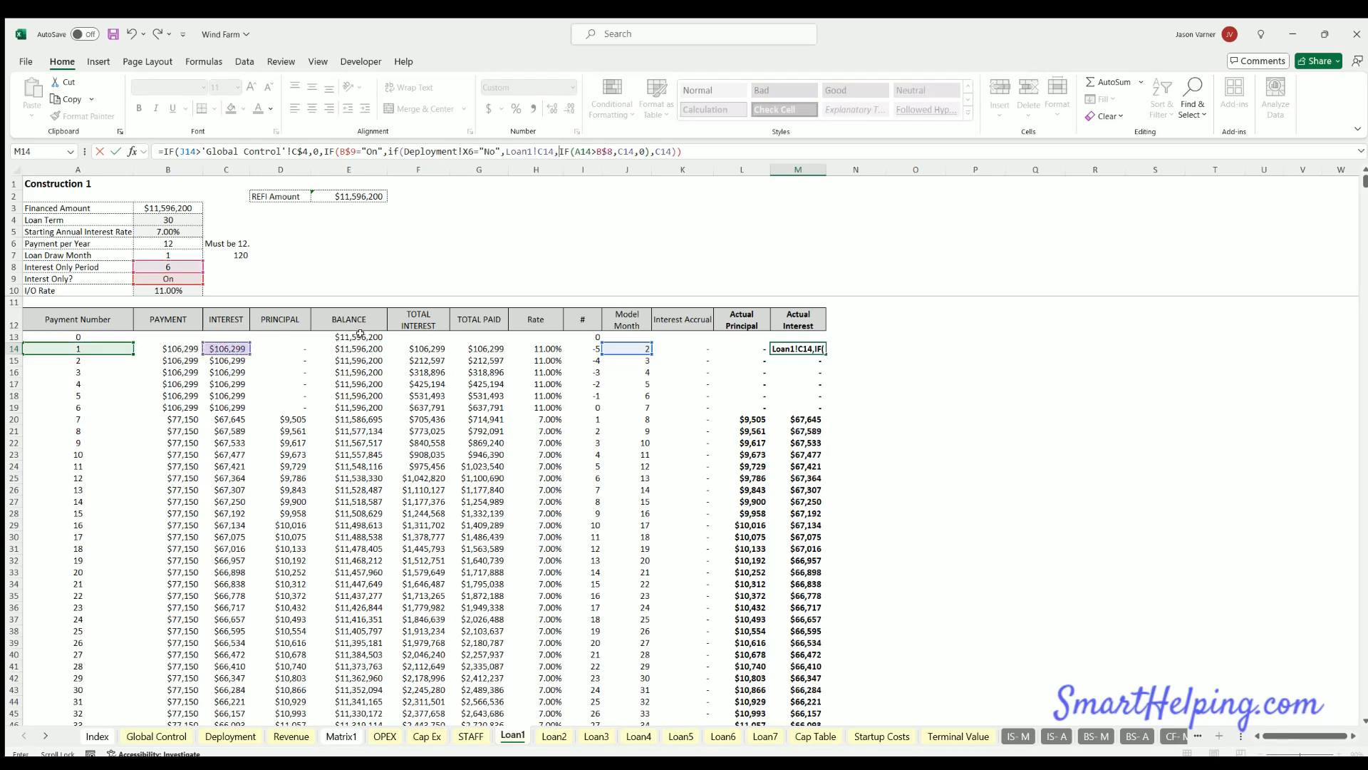
left_click(648, 163)
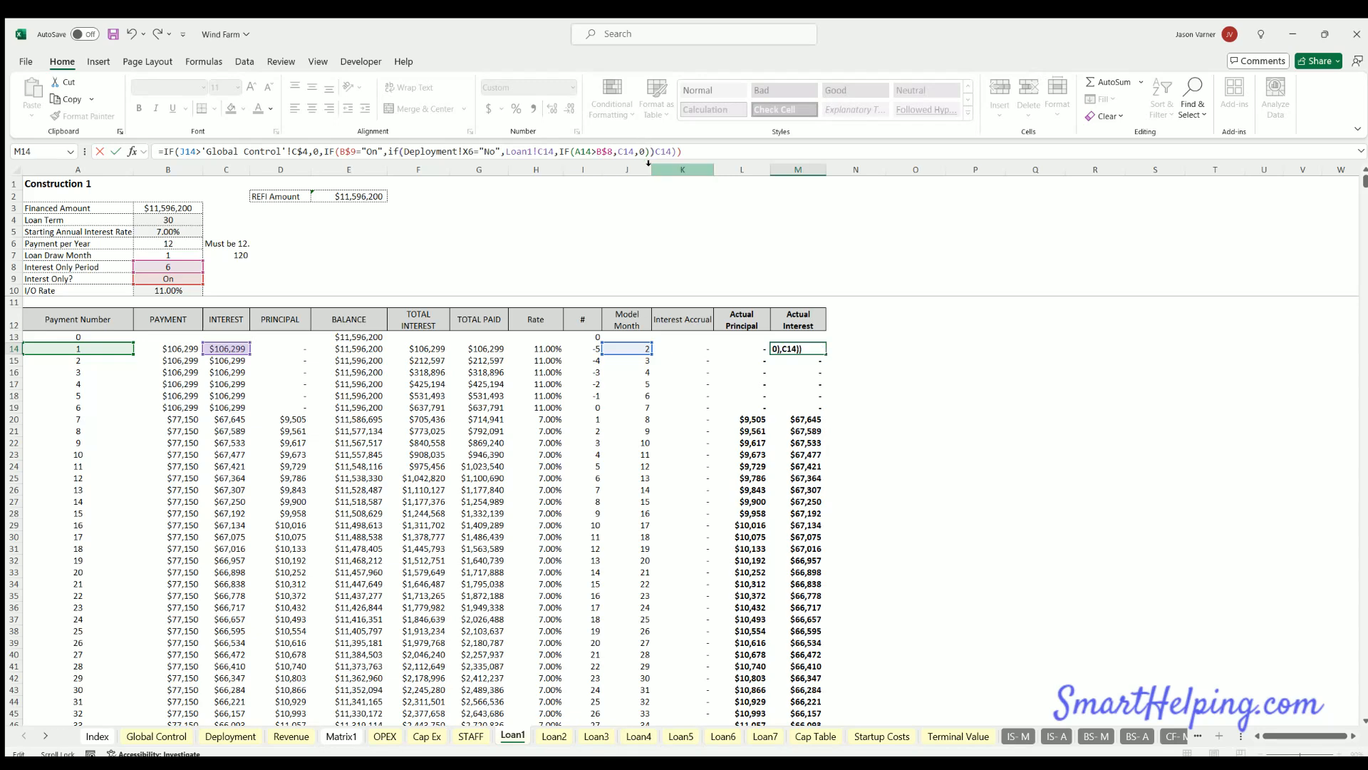
type(",")
left_click(673, 152)
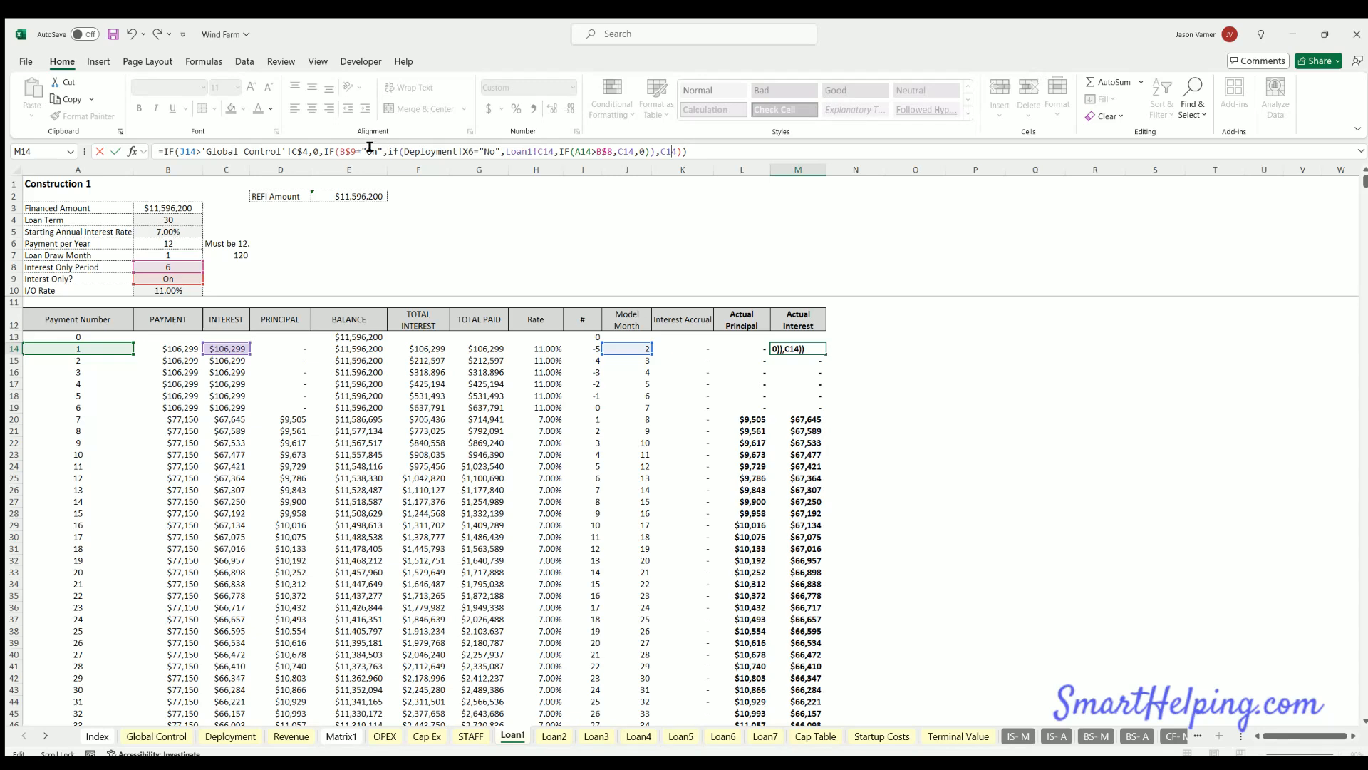
- Remove the redundant Loan1! prefix from M14, make the Deployment reference absolute as $X$6, and commit the formula
left_click(560, 159)
key("BackSpace")
key("BackSpace")
key("BackSpace")
key("BackSpace")
key("BackSpace")
key("BackSpace")
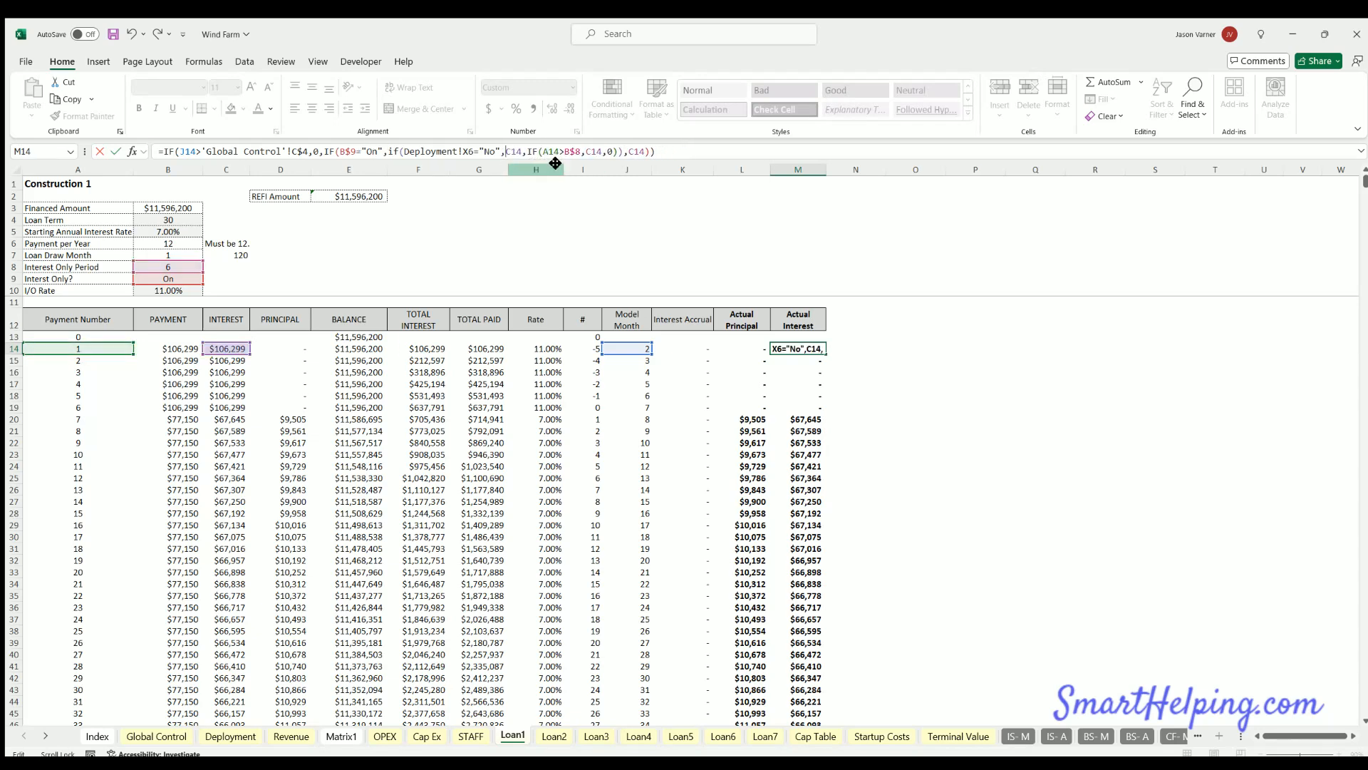
key("F4")
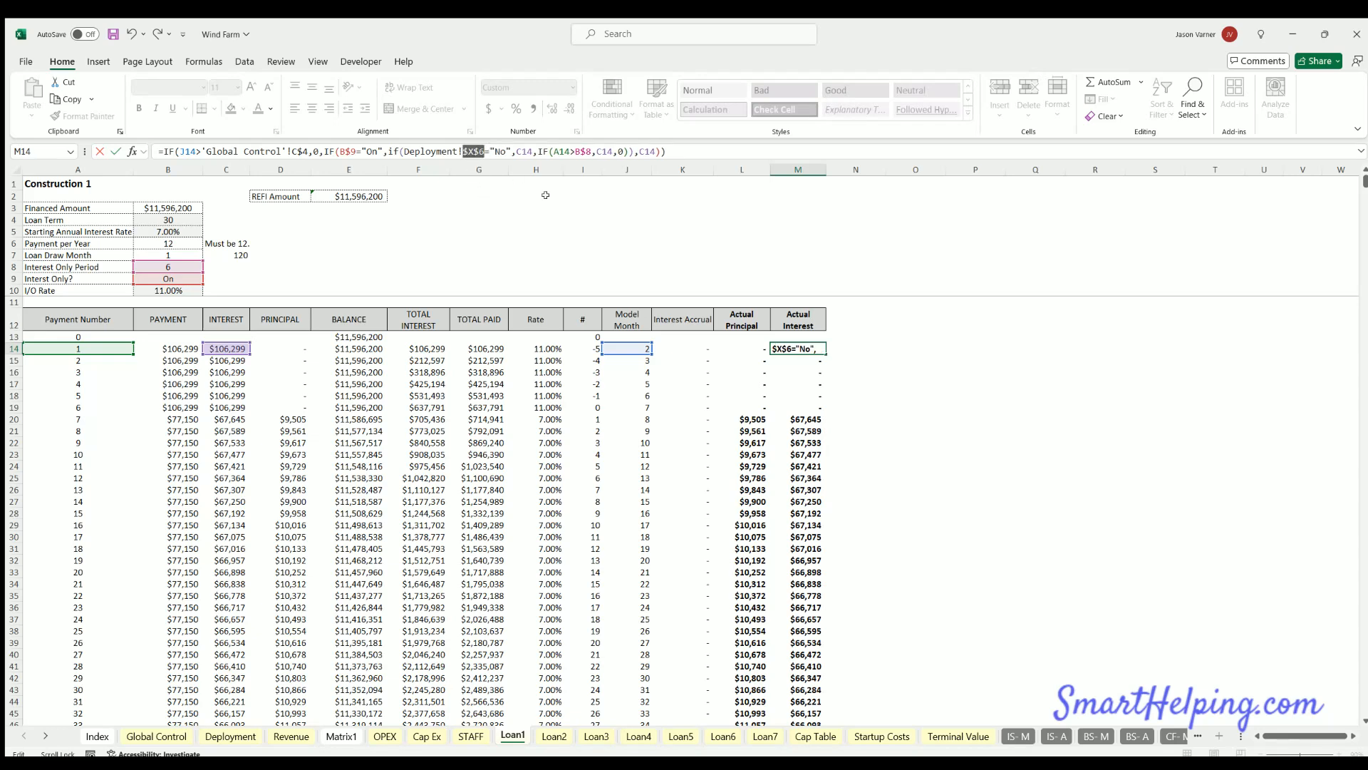
key("ctrl+Return")
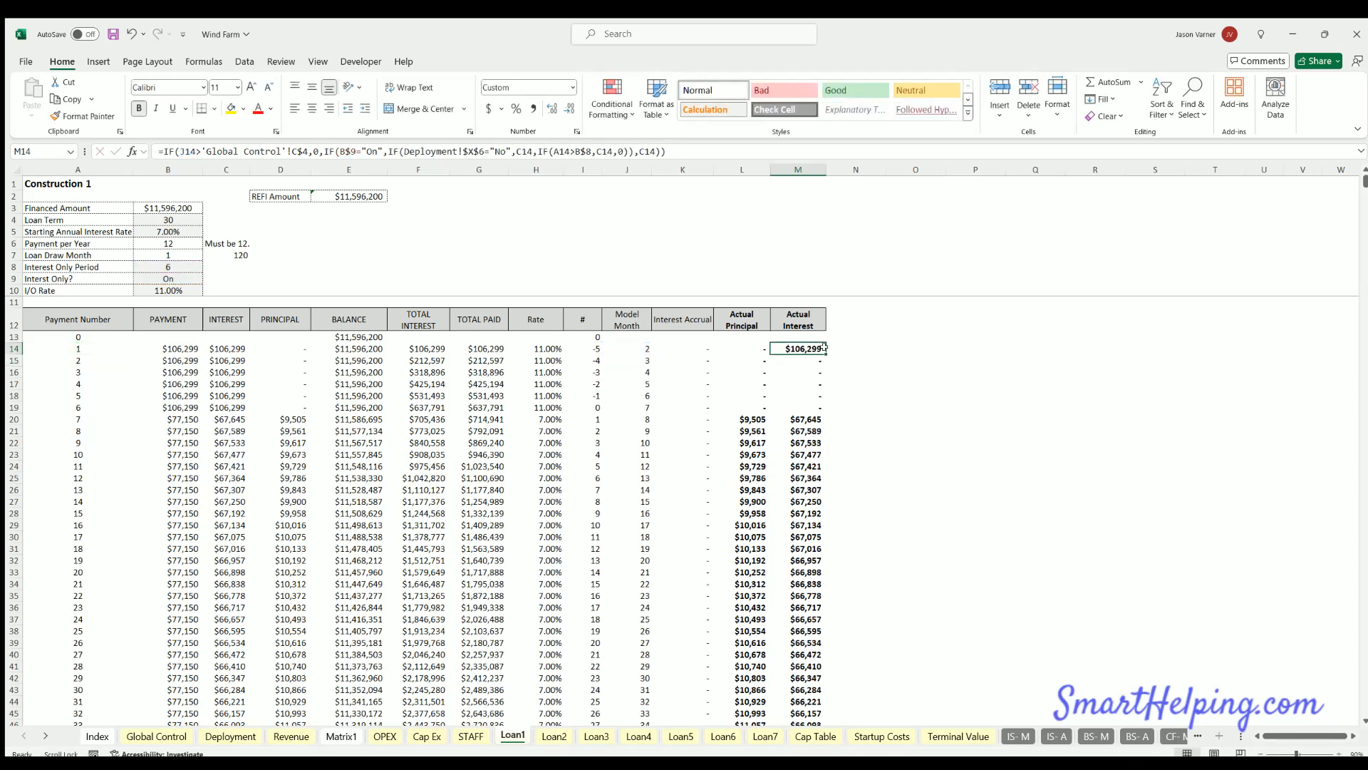
- Fill the M14 formula down Loan1's Actual Interest column and check the first rows against the Interest column
double_click(825, 354)
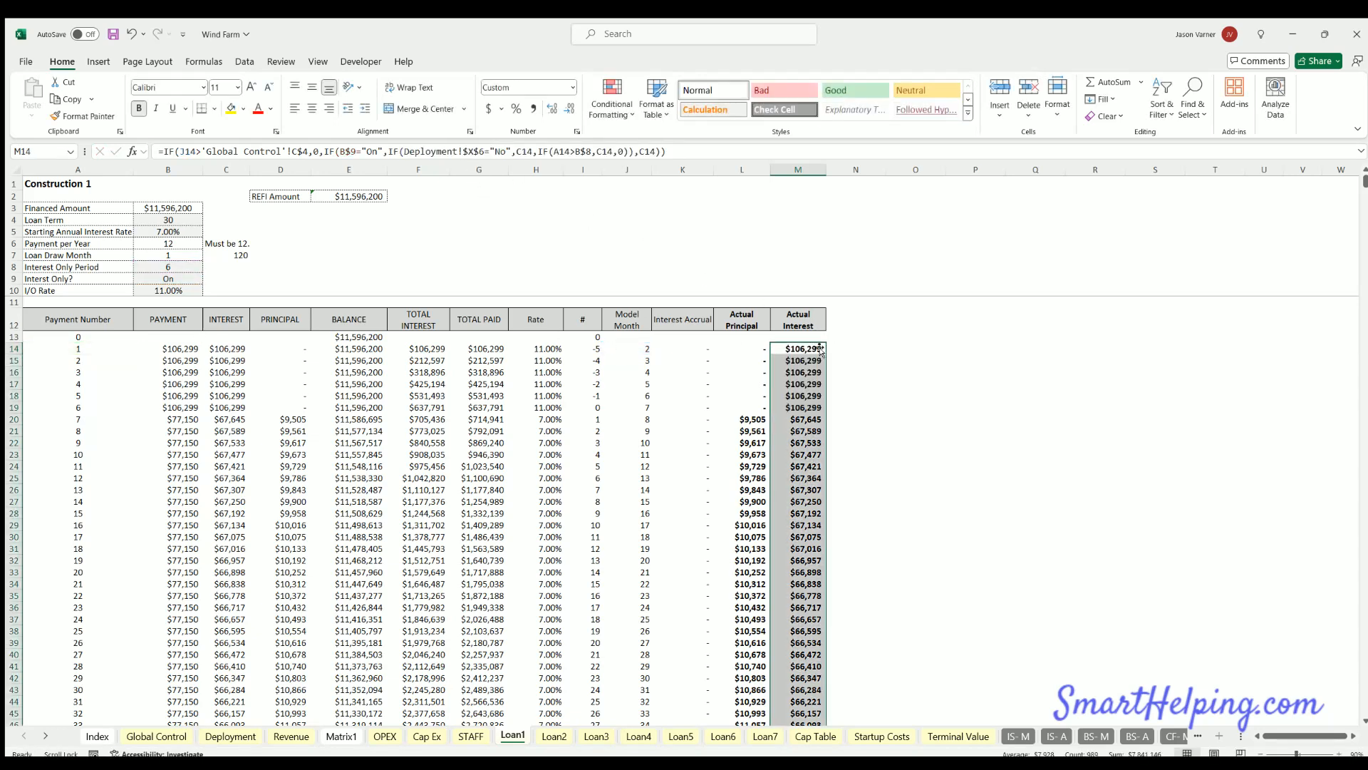
left_click(798, 361)
left_click(799, 369)
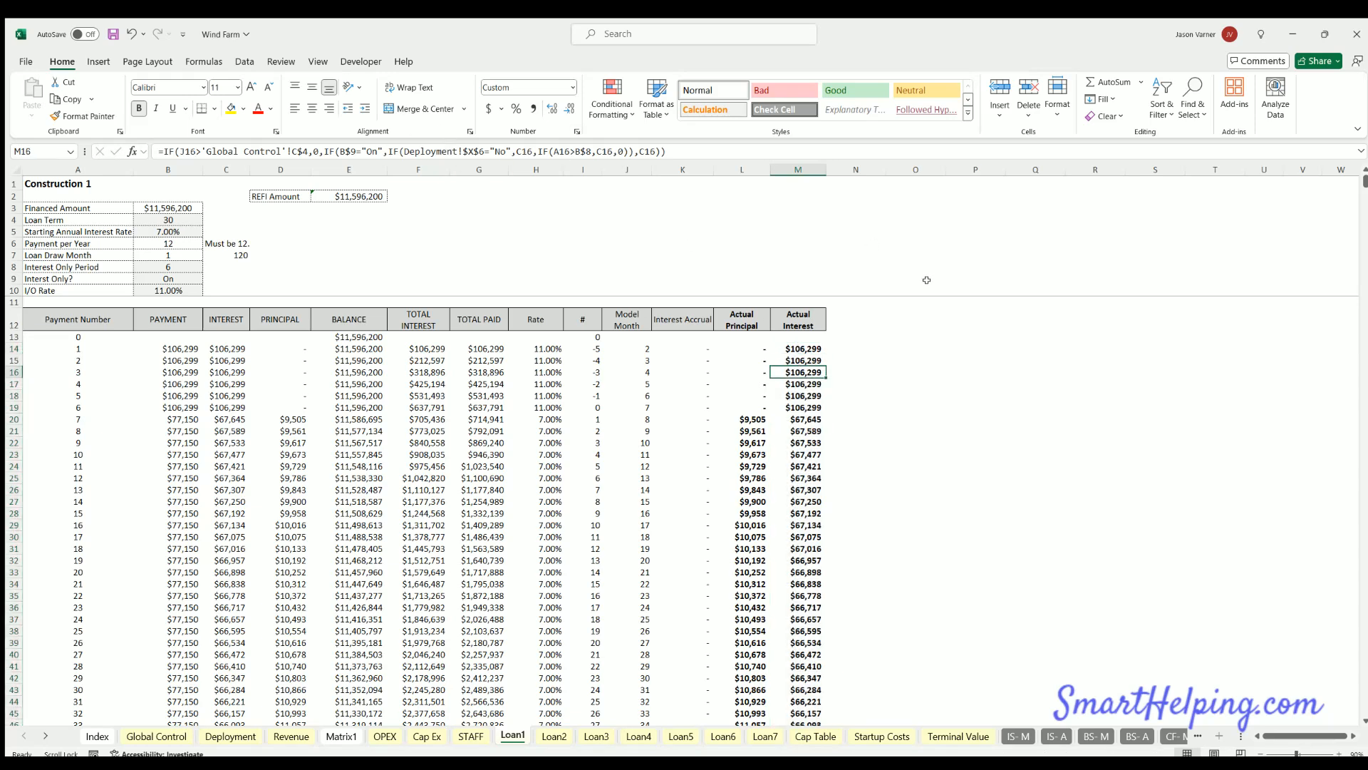
left_click(806, 346)
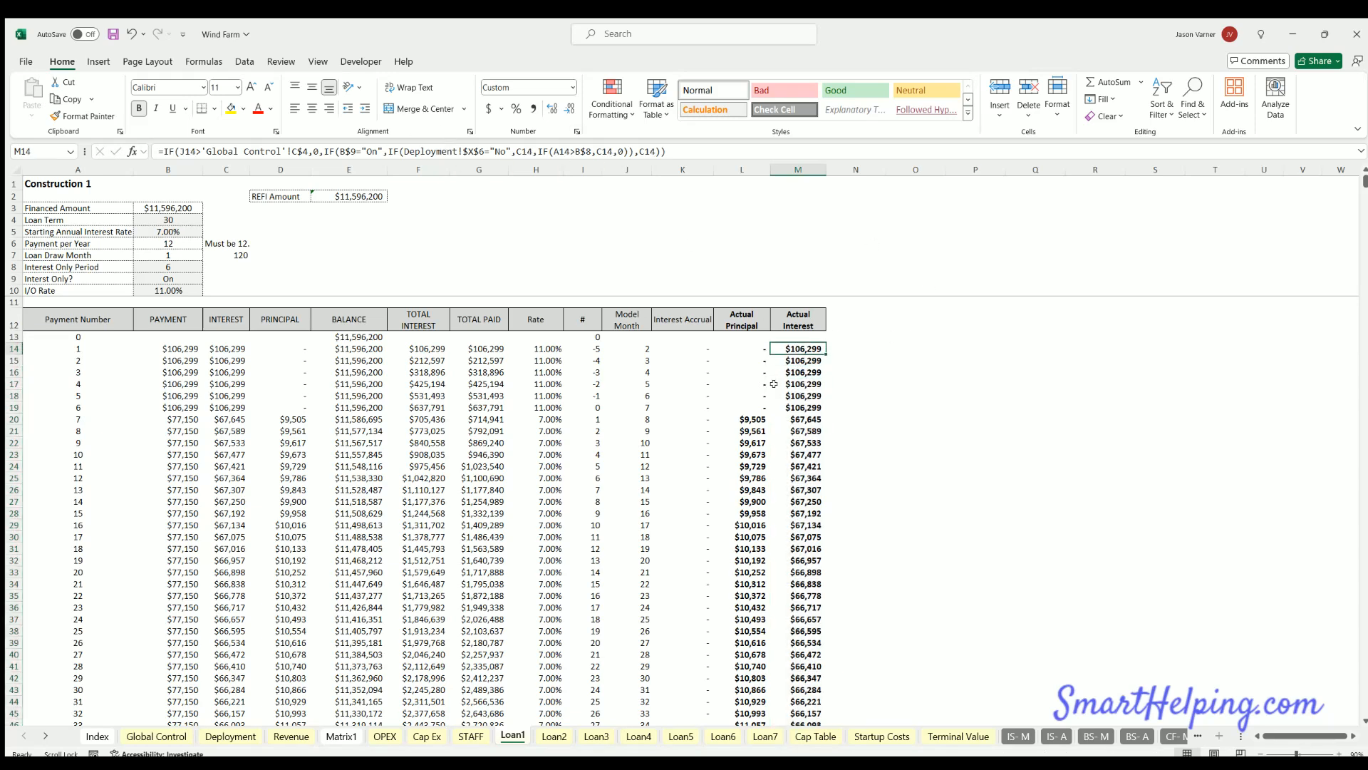
left_click_drag(229, 348, 229, 442)
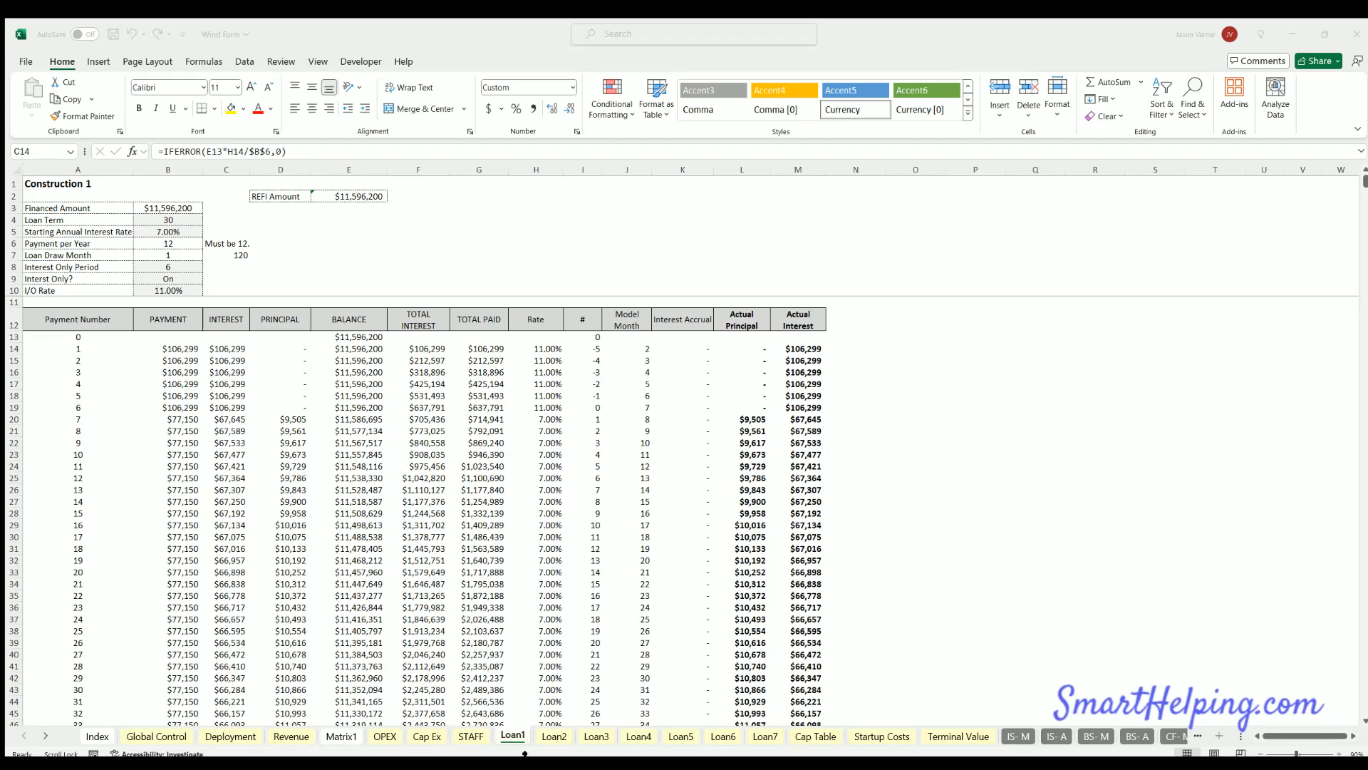
left_click(944, 431)
left_click(948, 426)
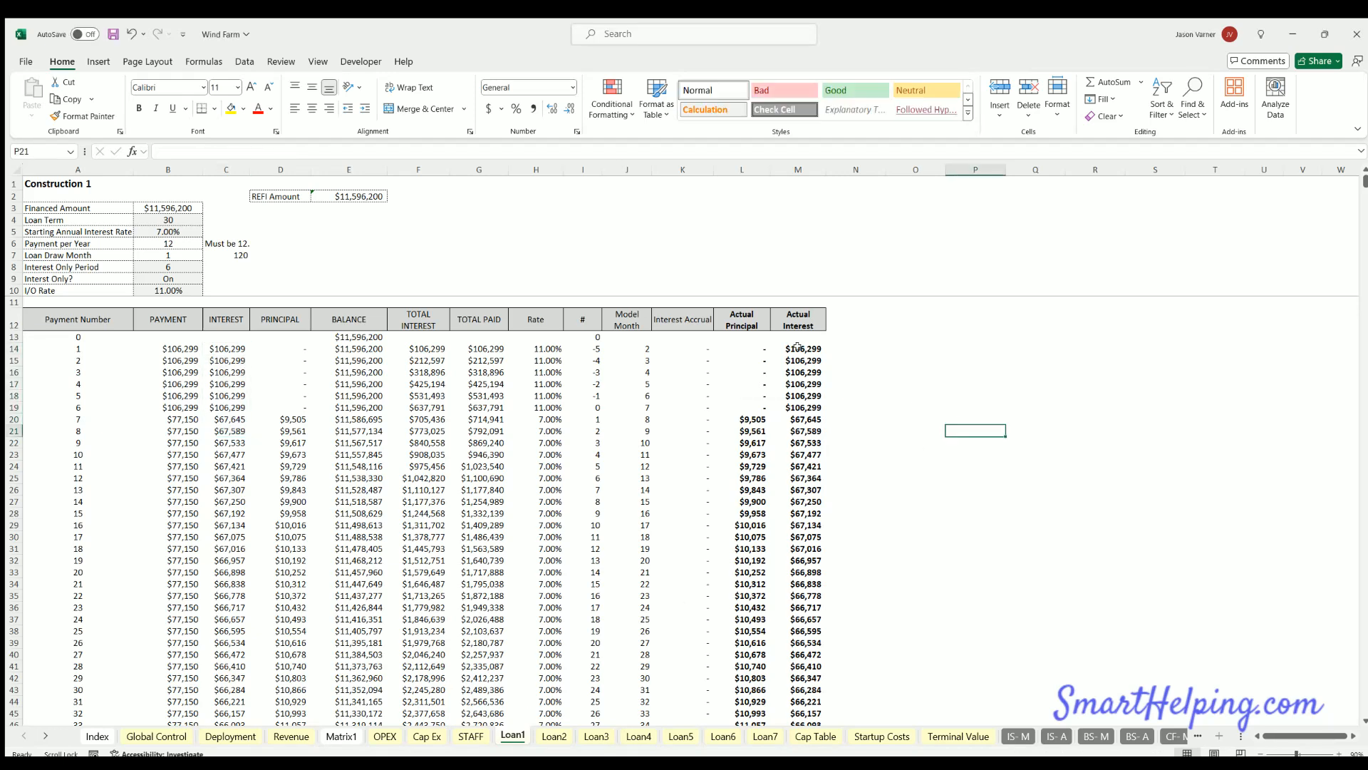
- Copy the formula text from Loan1's M14 and paste it over the Actual Interest formula in M14 of Loan2
left_click(797, 347)
left_click_drag(695, 151, 158, 151)
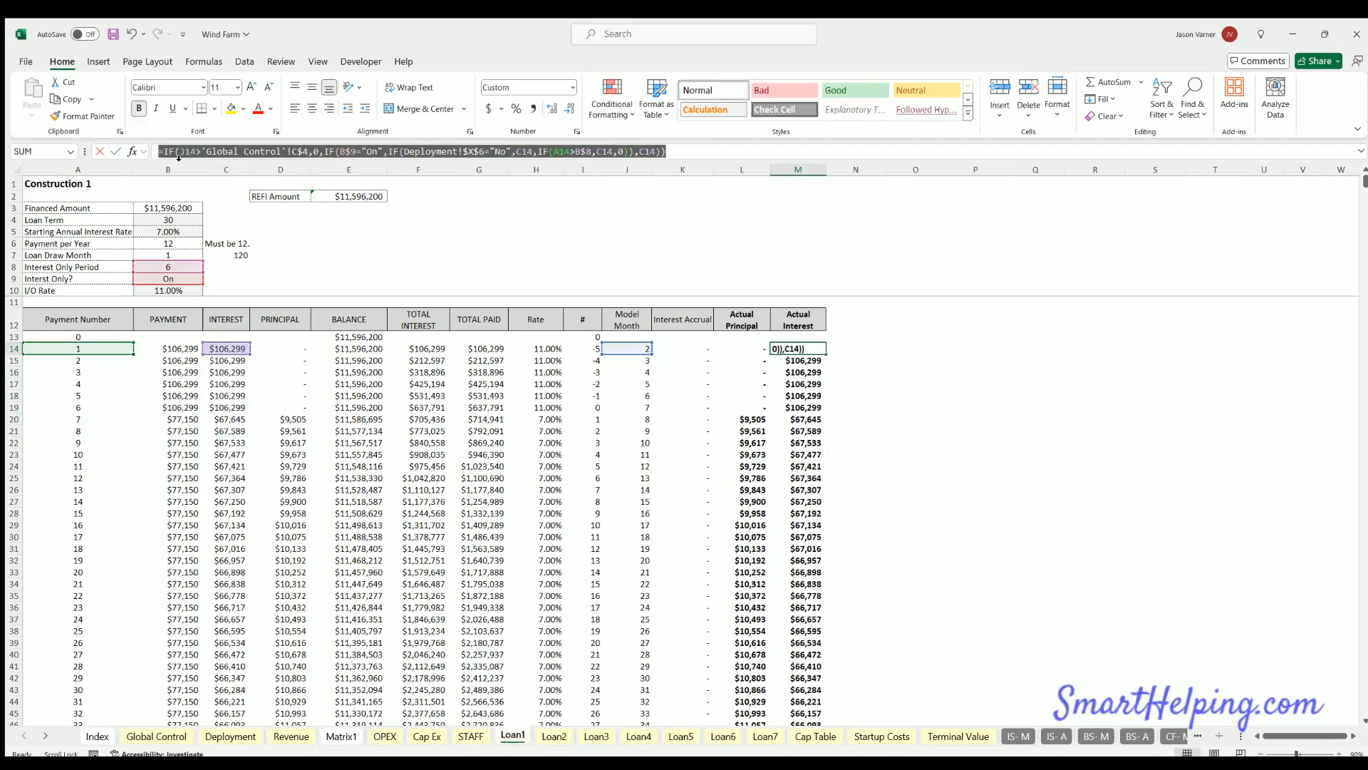
key("Return")
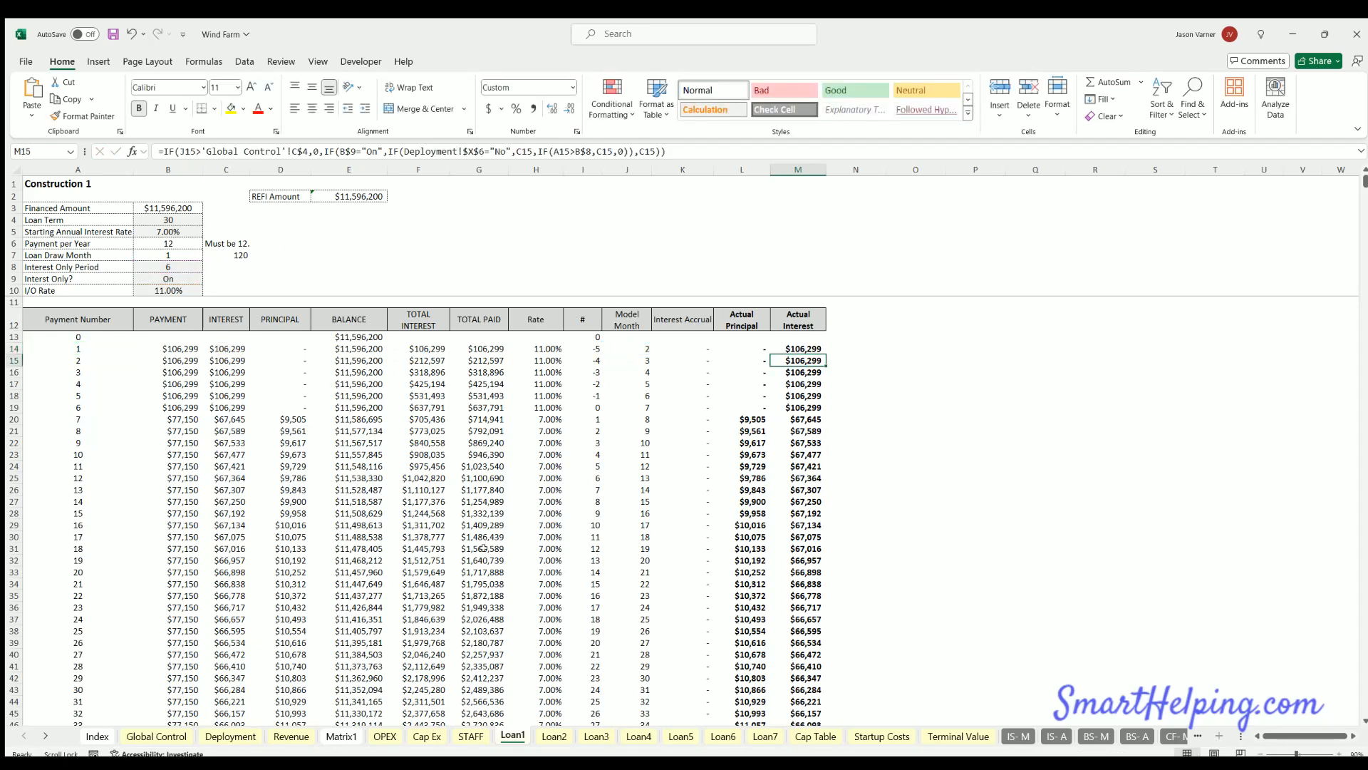
left_click(555, 735)
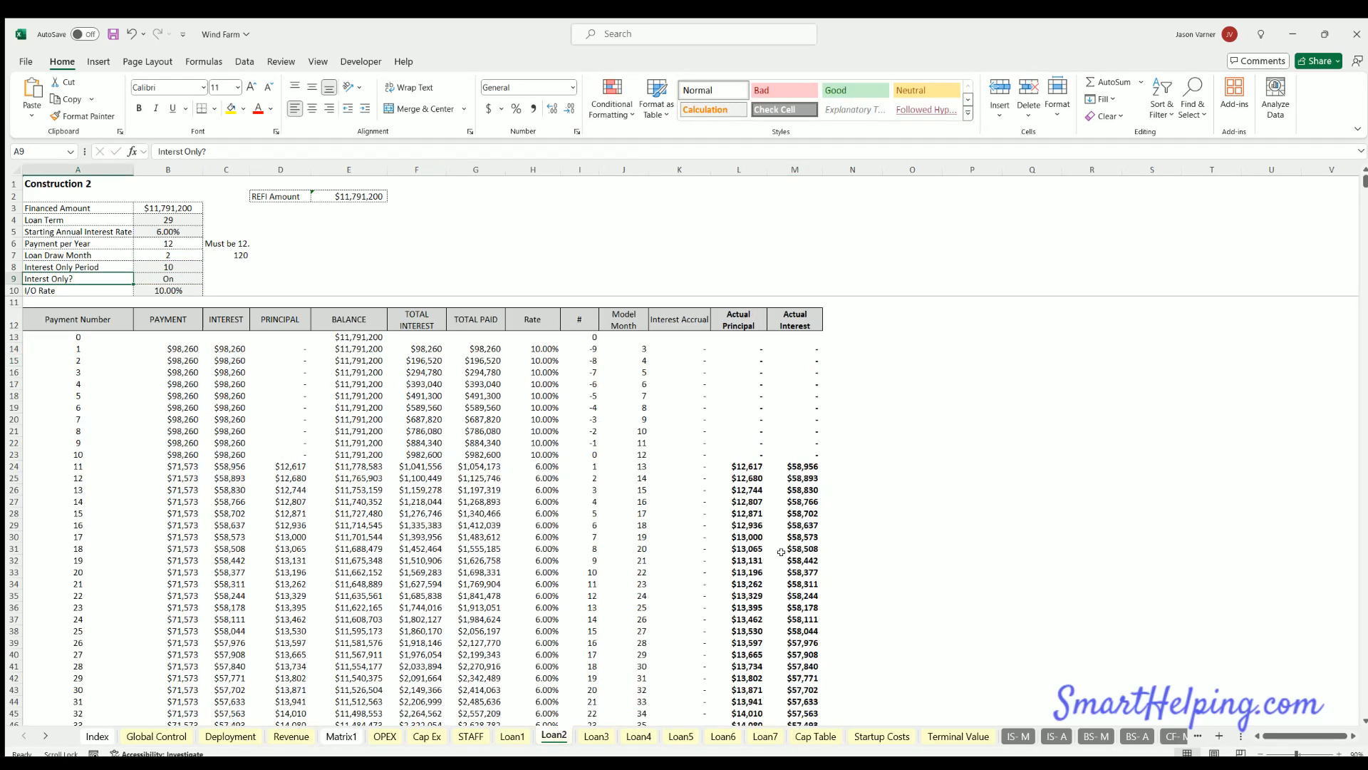
left_click(807, 344)
left_click_drag(520, 151, 181, 153)
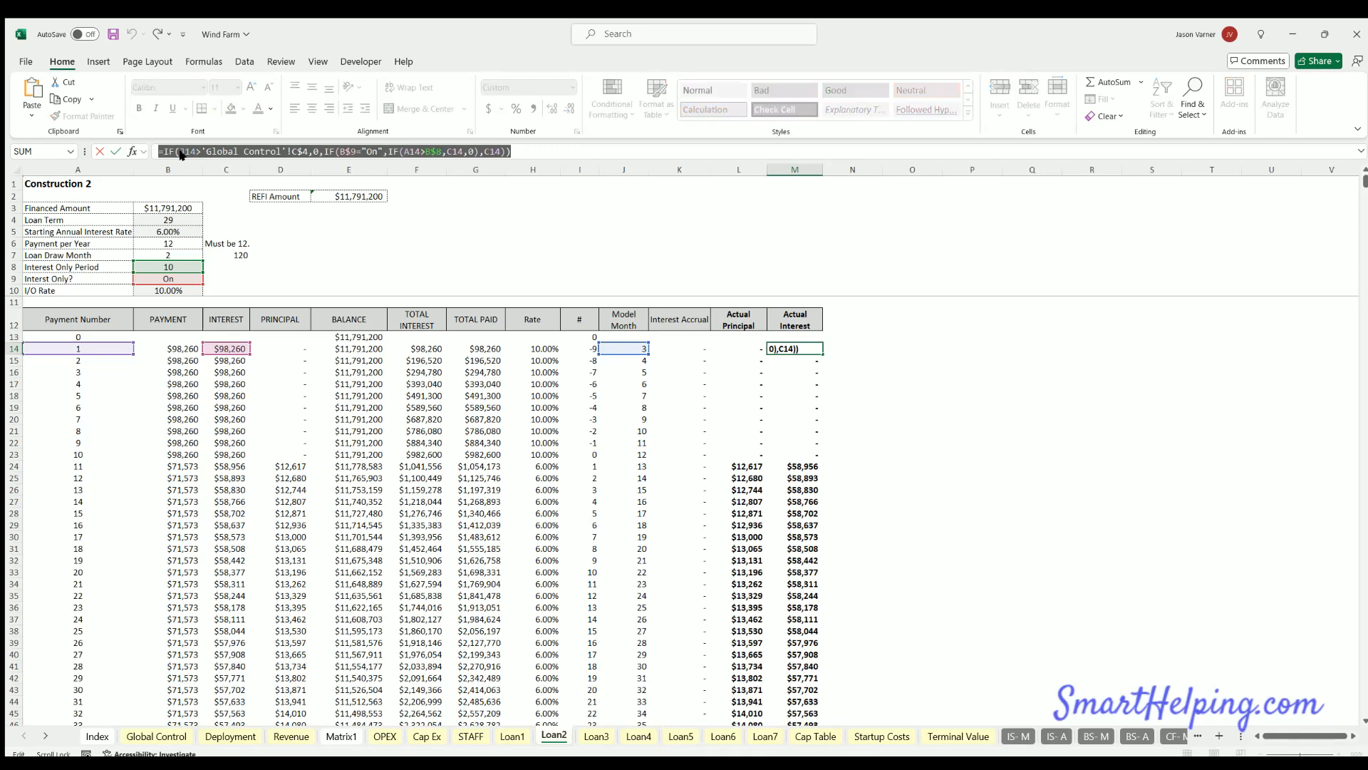
key("ctrl+v")
key("Return")
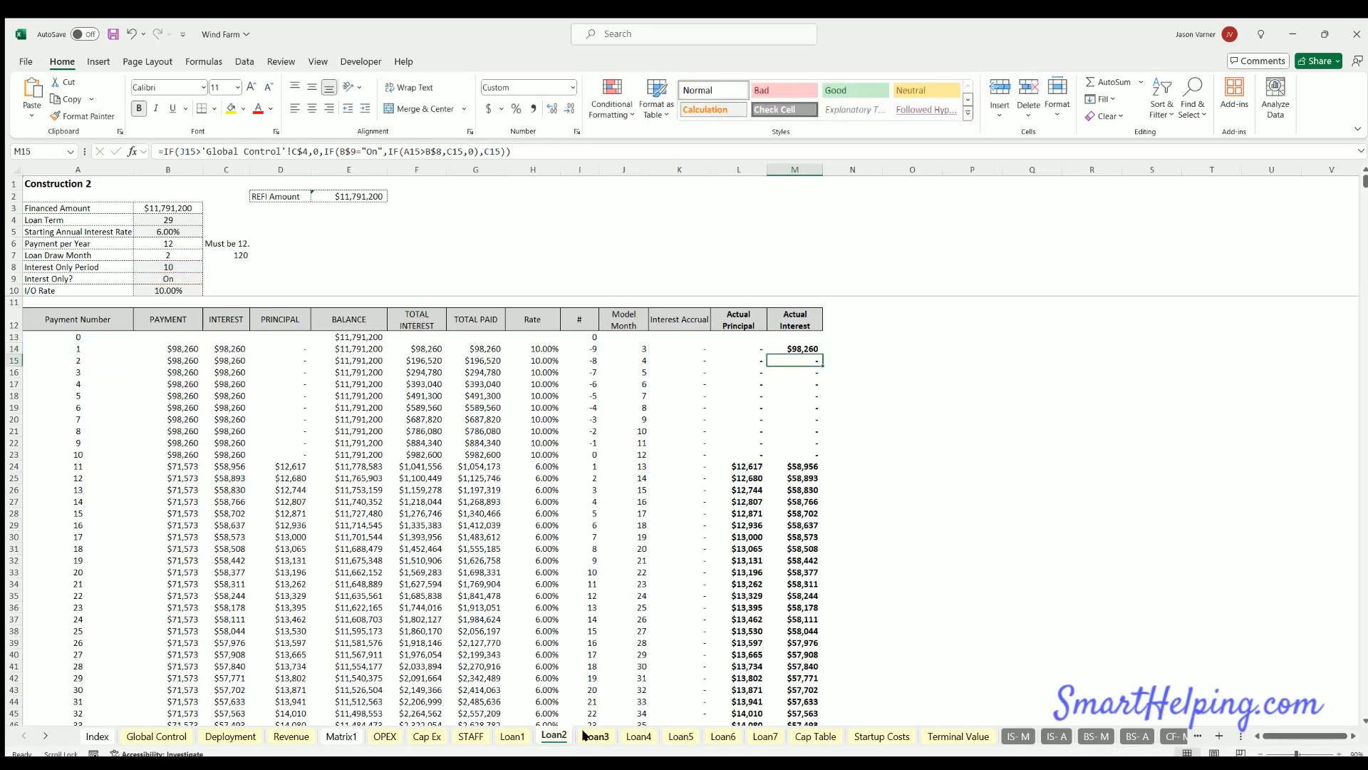
- Replace the Actual Interest formula in M14 of the Loan3 sheet with the copied Loan1 formula
left_click(586, 736)
left_click(795, 345)
left_click_drag(510, 151, 158, 151)
key("ctrl+v")
key("Return")
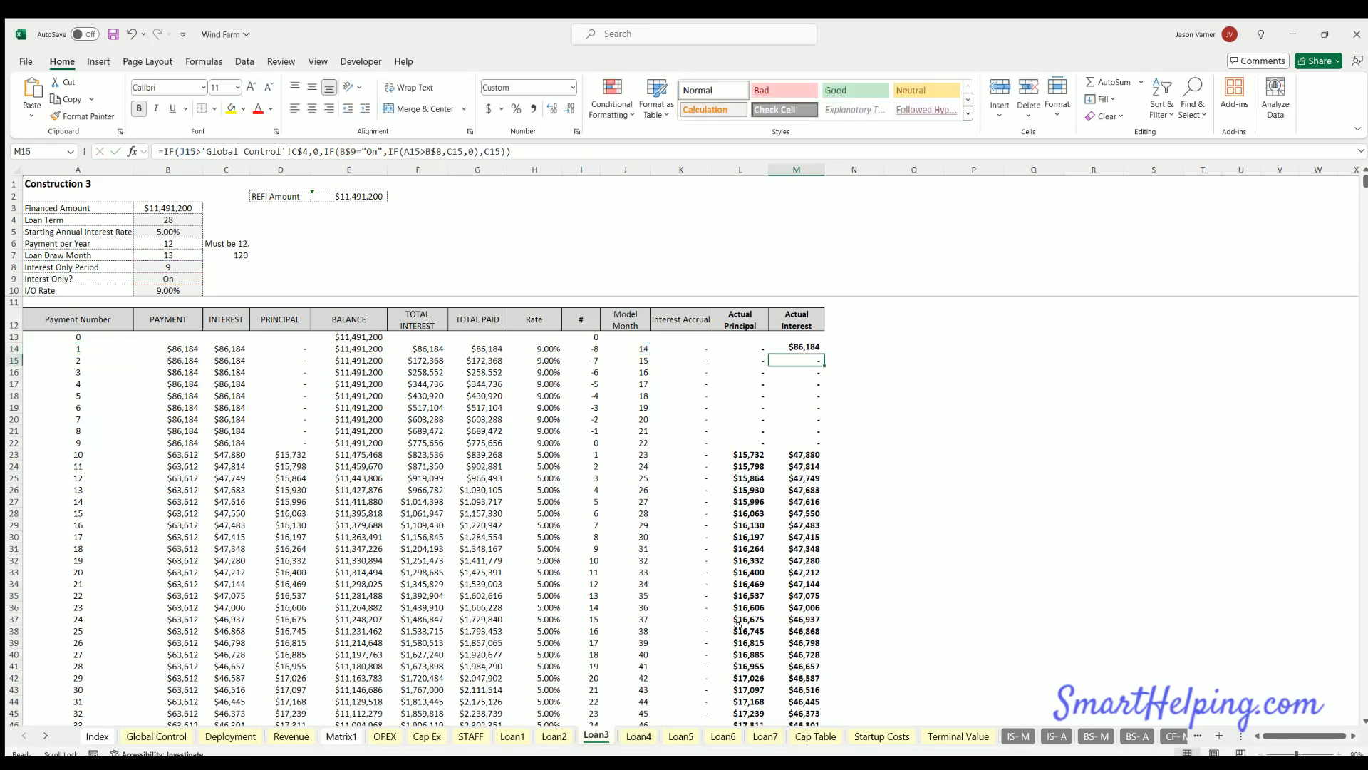
- Replace the Actual Interest formula in M14 of the Loan4 sheet with the copied Loan1 formula
left_click(639, 736)
left_click(802, 347)
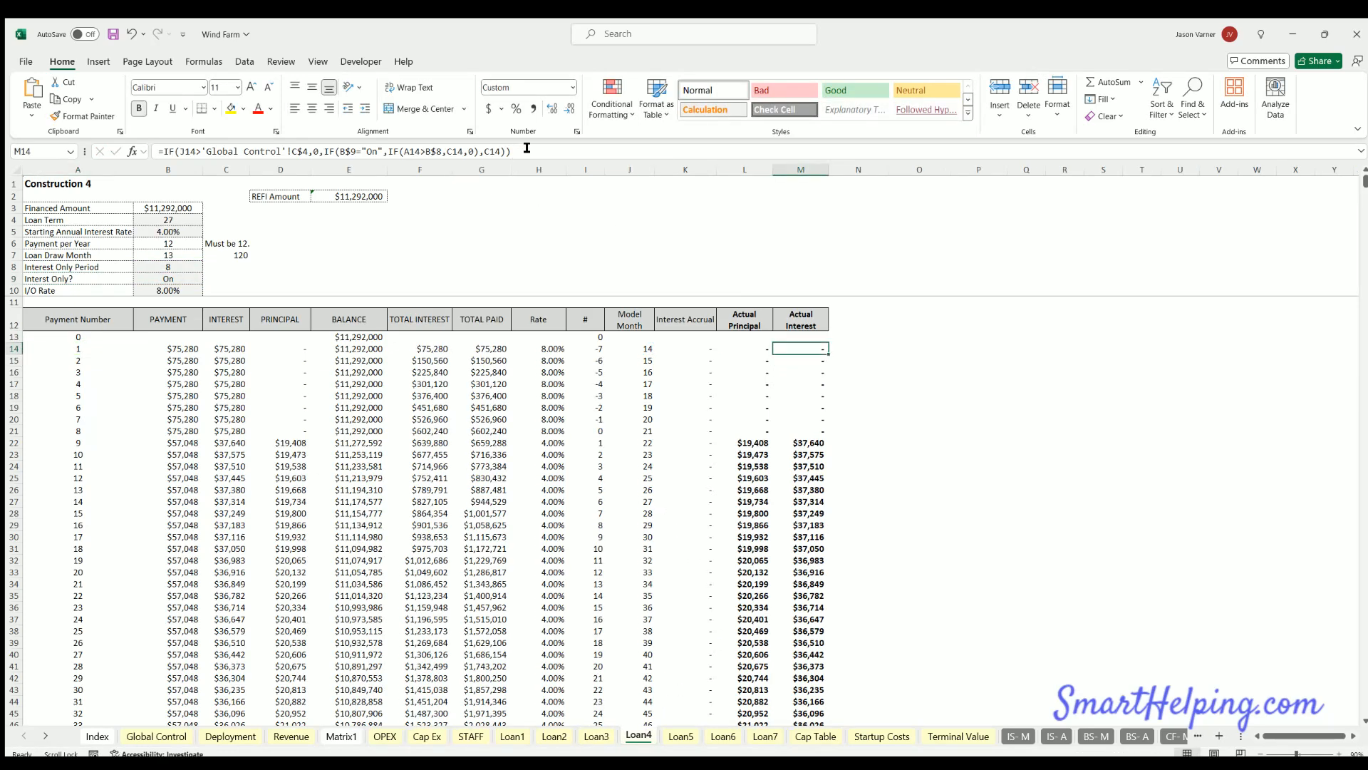
left_click_drag(510, 151, 158, 151)
type("=IF(J14>'Global Control'!C$4,0,IF(B$9=\"On\",IF(A14>B$8,C14,0),C14))")
key("Return")
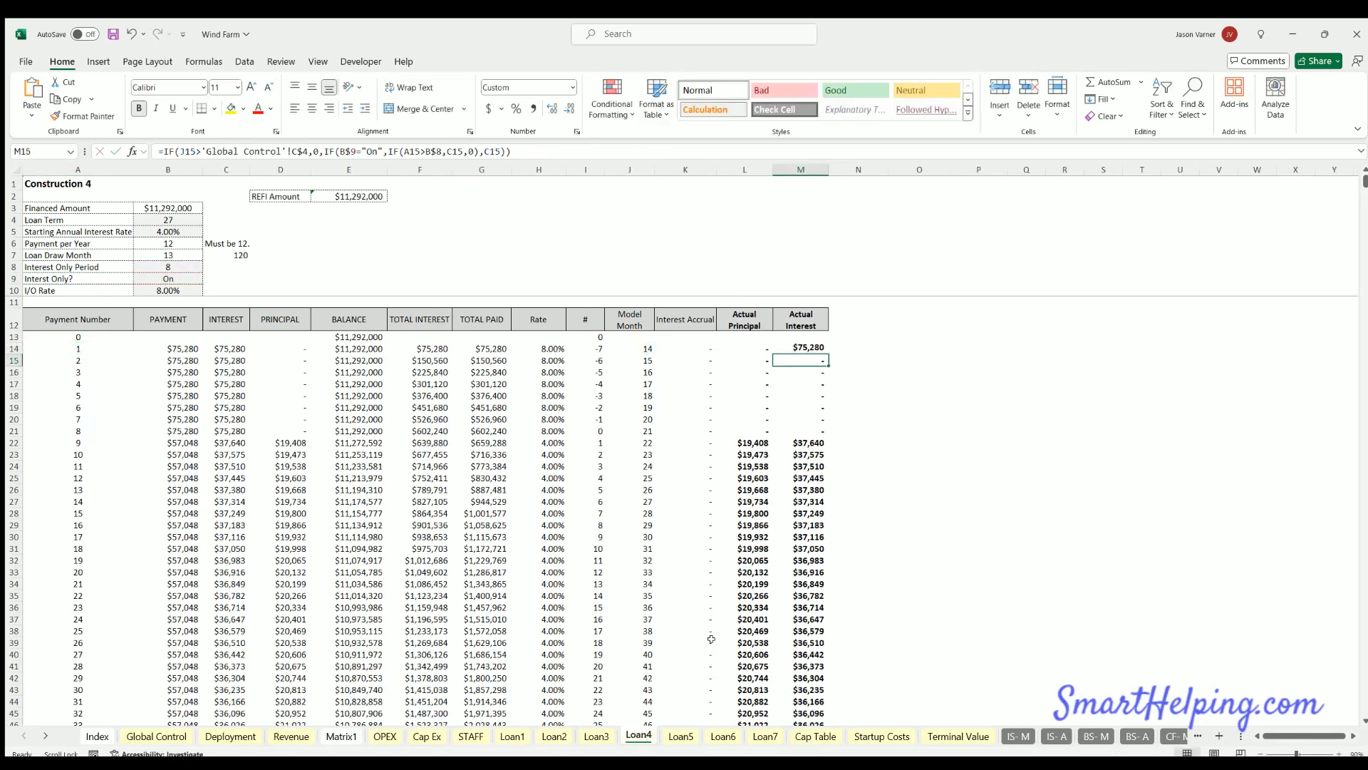
- Replace the Actual Interest formula in M14 of the Loan5 sheet with the copied Loan1 formula
left_click(681, 735)
left_click(800, 348)
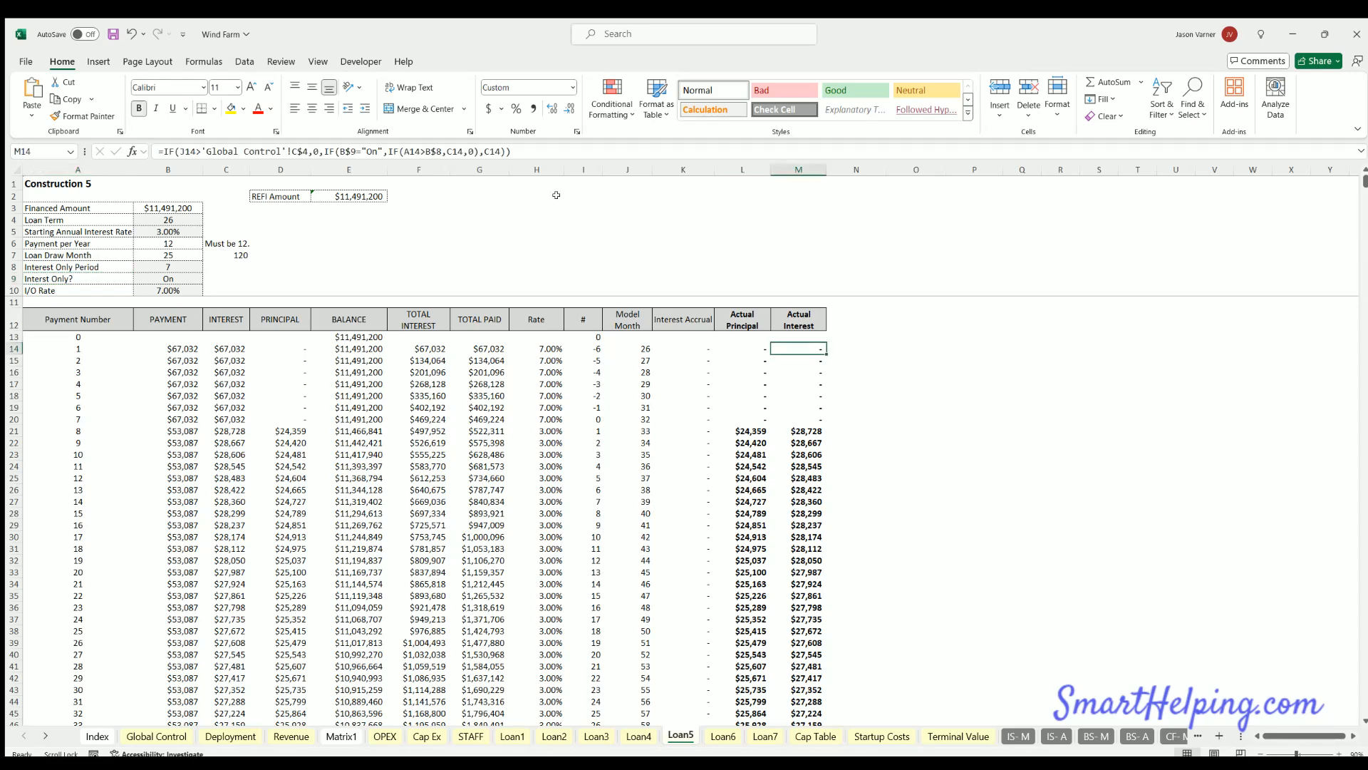
left_click_drag(510, 151, 159, 152)
type("=IF(J14>'Global Control'!C$4,0,IF(B$9=\"On\",IF(A14>B$8,C14,0),C14))")
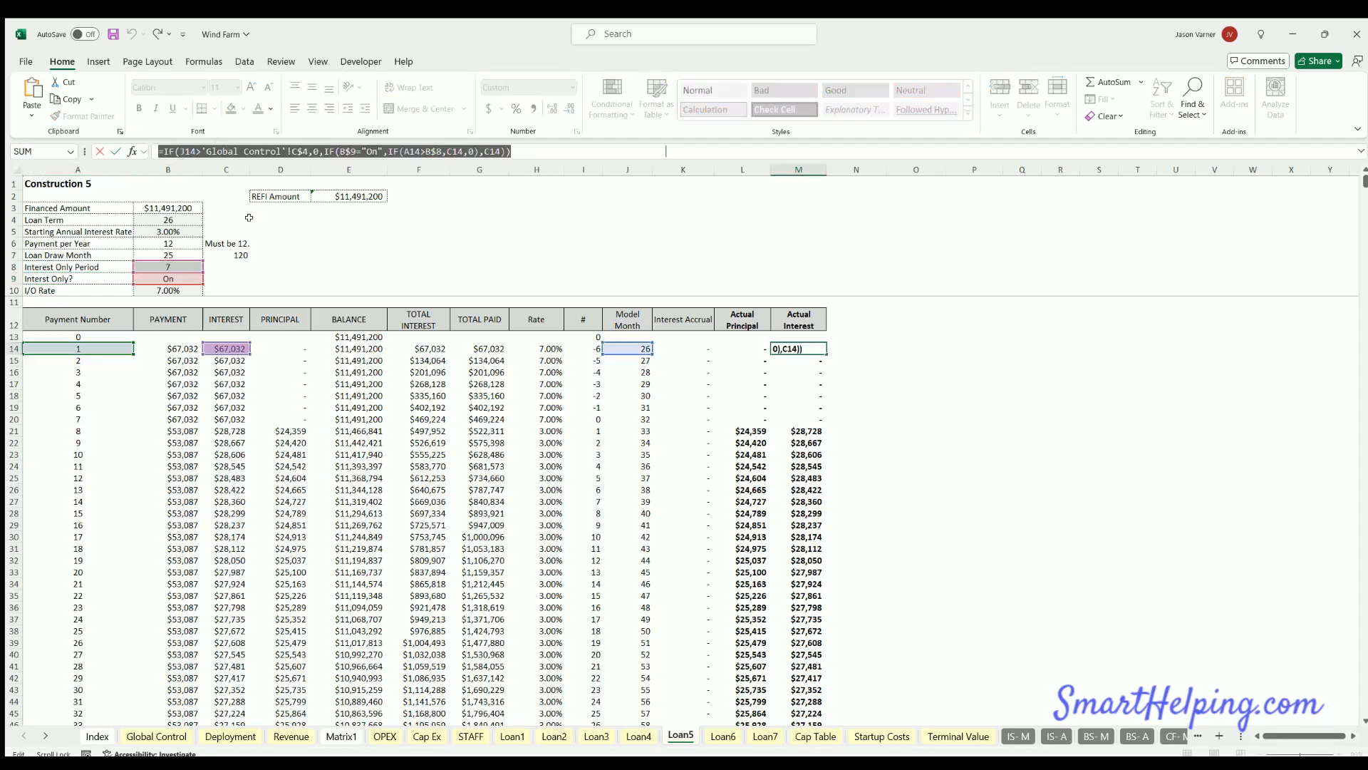
key("Return")
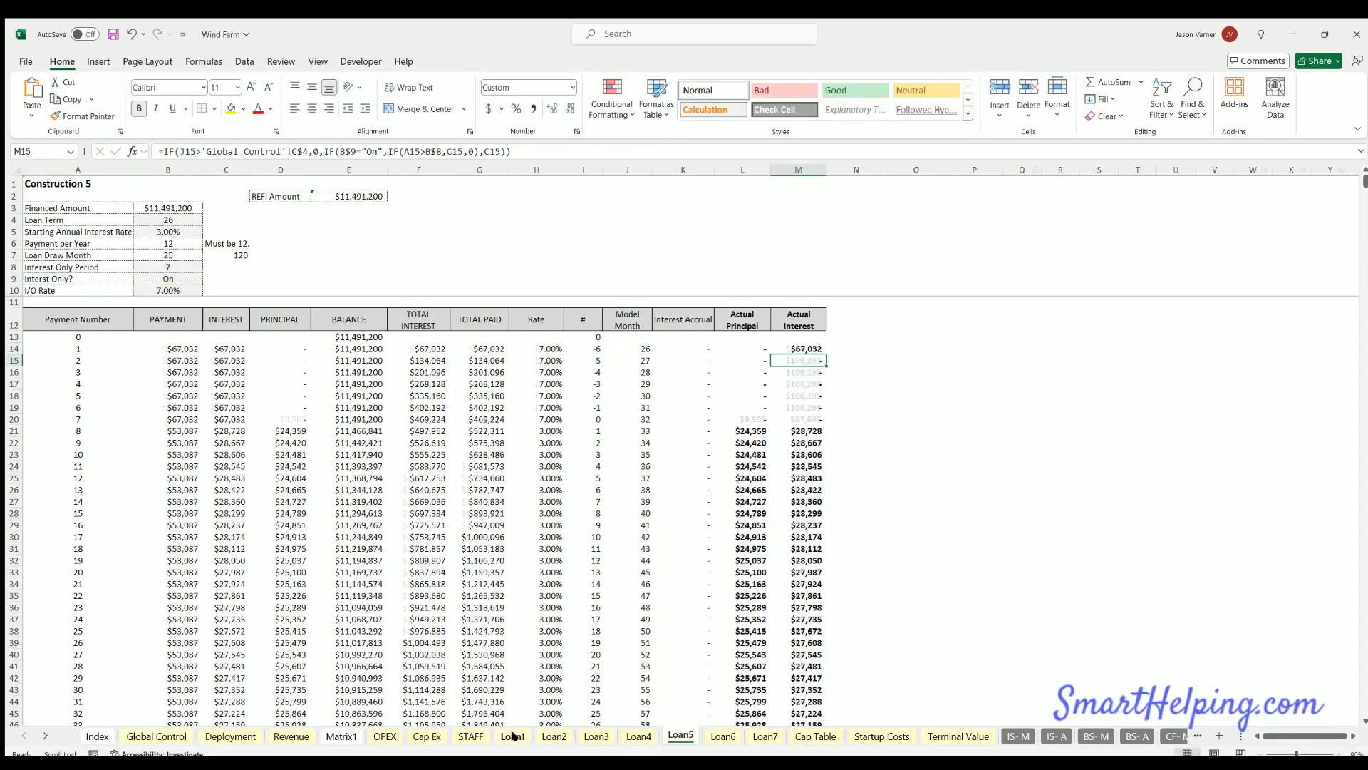
- Point the accrue-interest test in Loan2's M14 formula to Deployment!$X$7 and fill it down the Actual Interest column
left_click(512, 735)
left_click(795, 346)
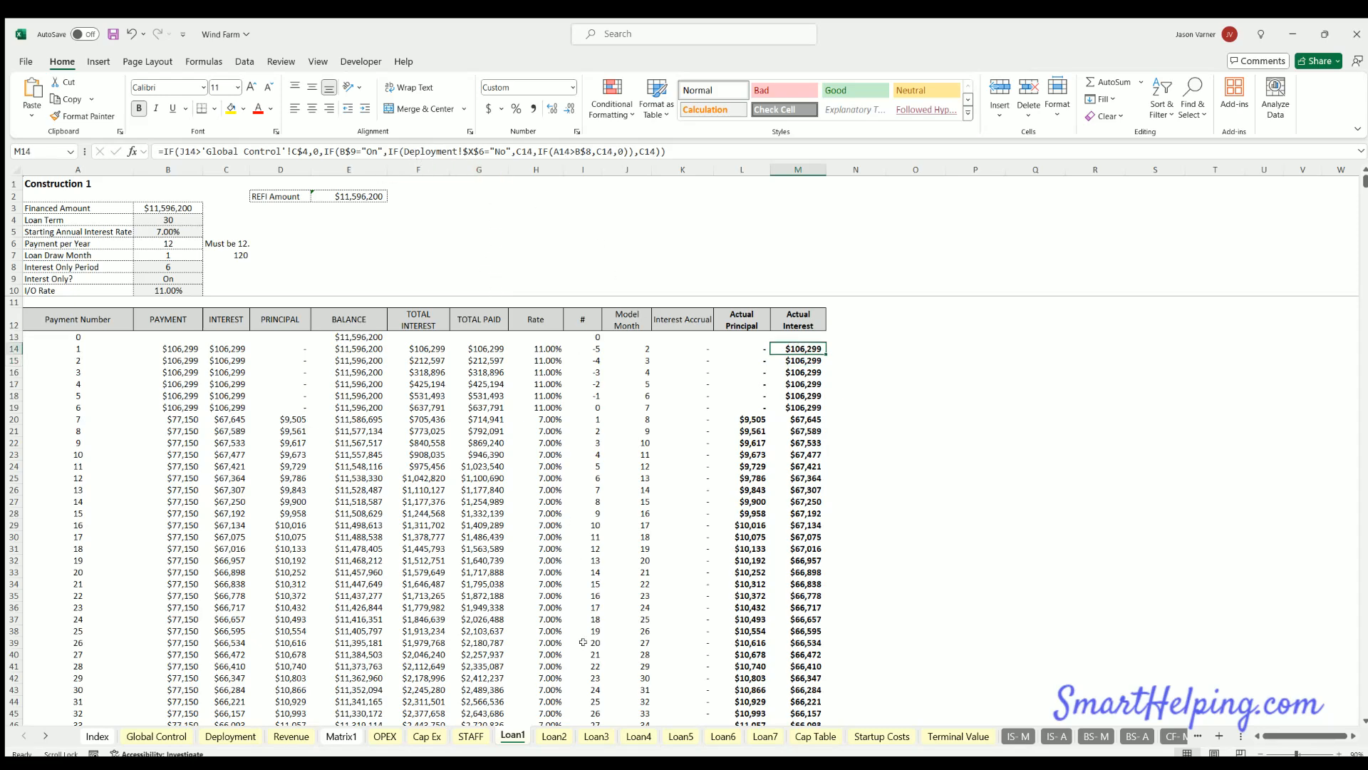
left_click(554, 735)
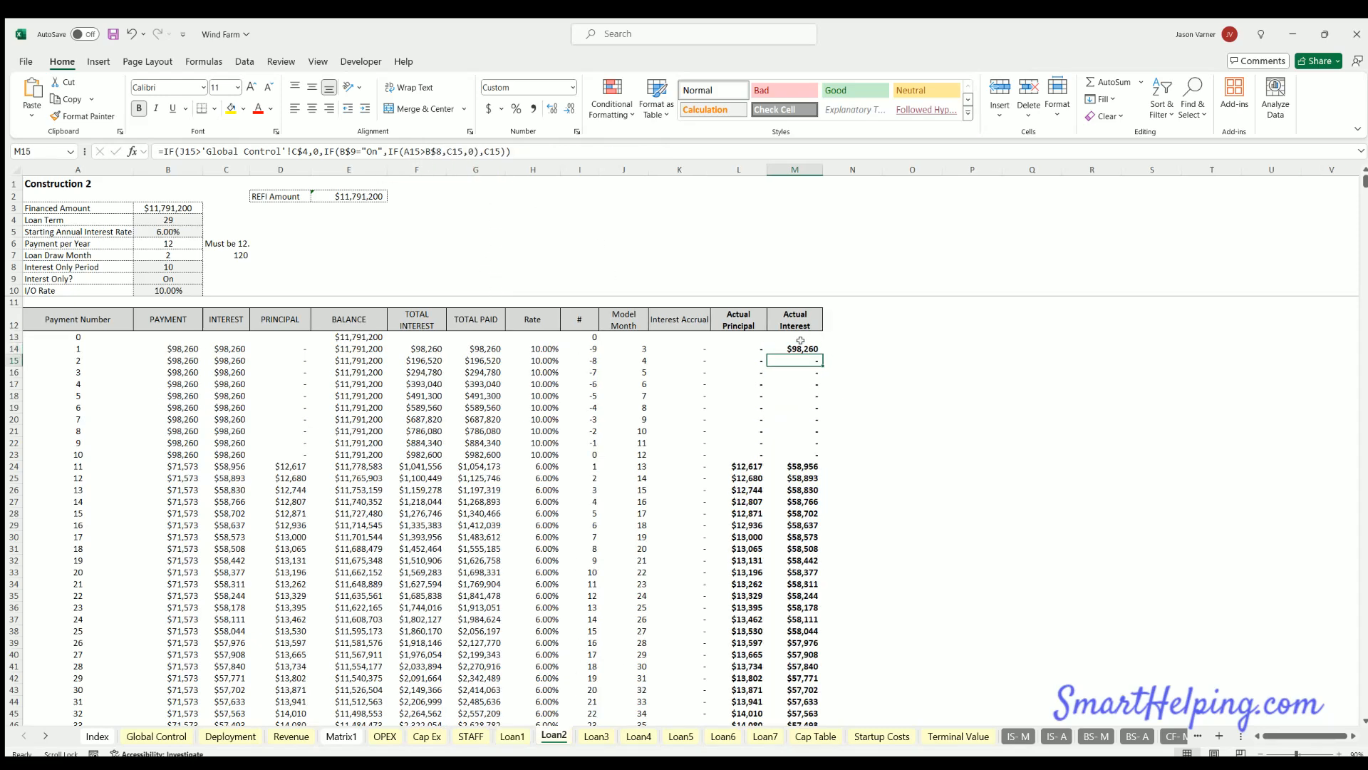
left_click(485, 151)
key("BackSpace")
type("7")
key("Return")
left_click(823, 349)
key("ctrl+shift+Down")
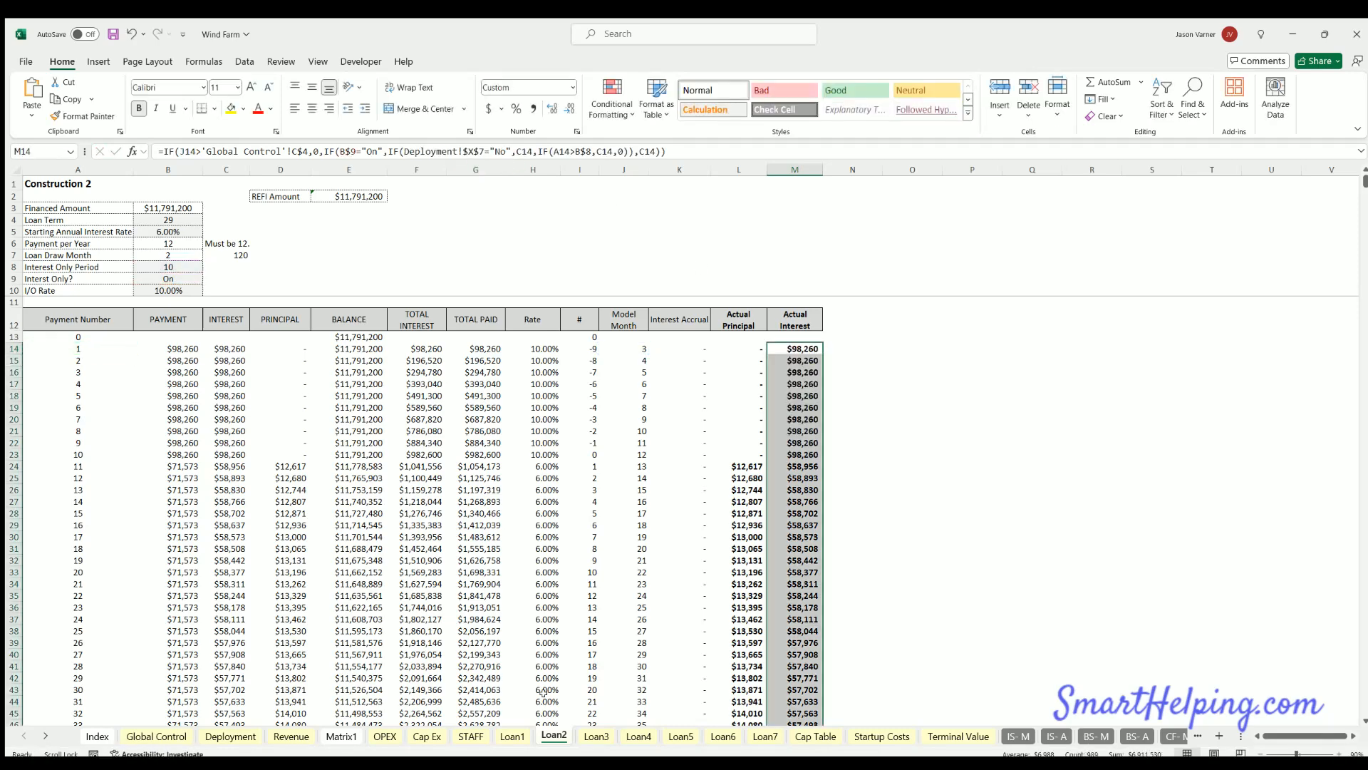
- Change the Deployment reference in Loan3's M14 formula to $X$8 and copy the formula down the Actual Interest column
left_click(597, 736)
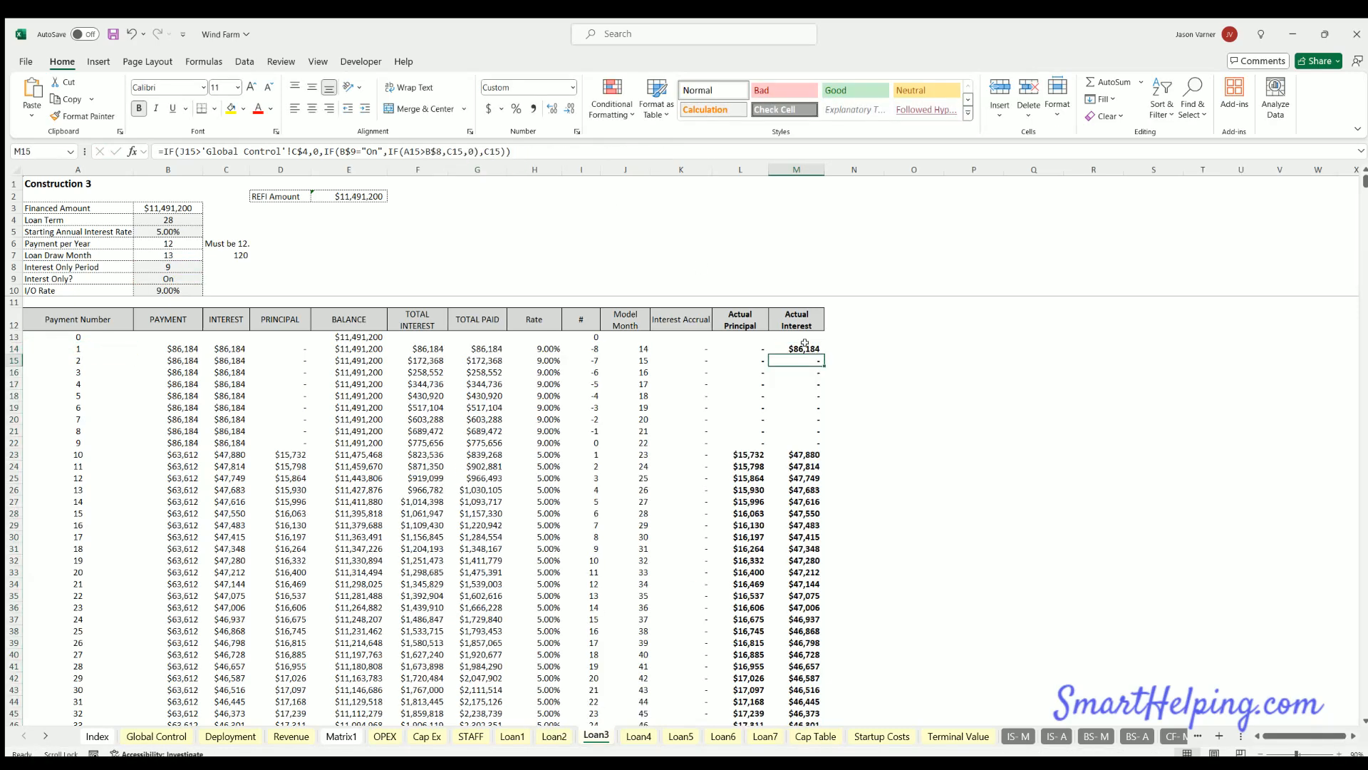
left_click(485, 151)
key("BackSpace")
type("8")
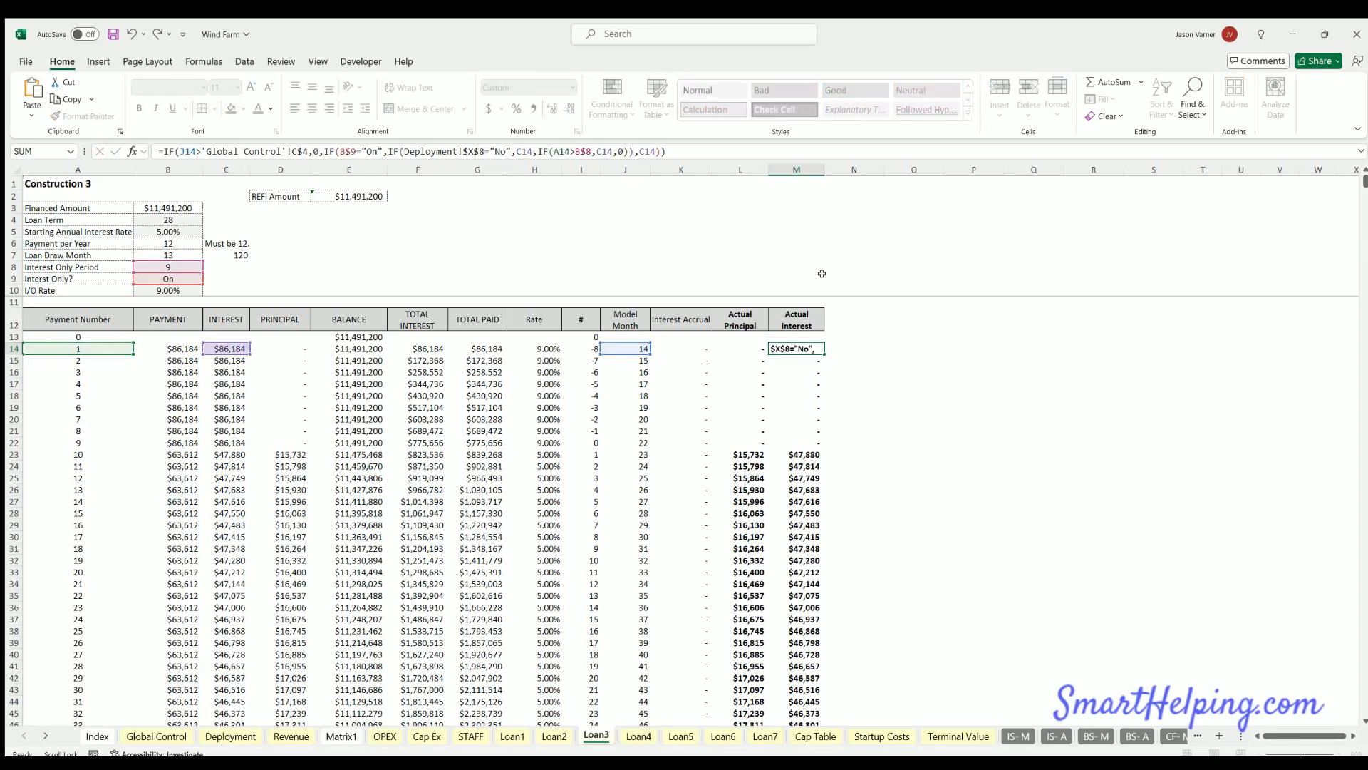
key("Return")
left_click(802, 349)
key("ctrl+shift+Down")
key("ctrl+d")
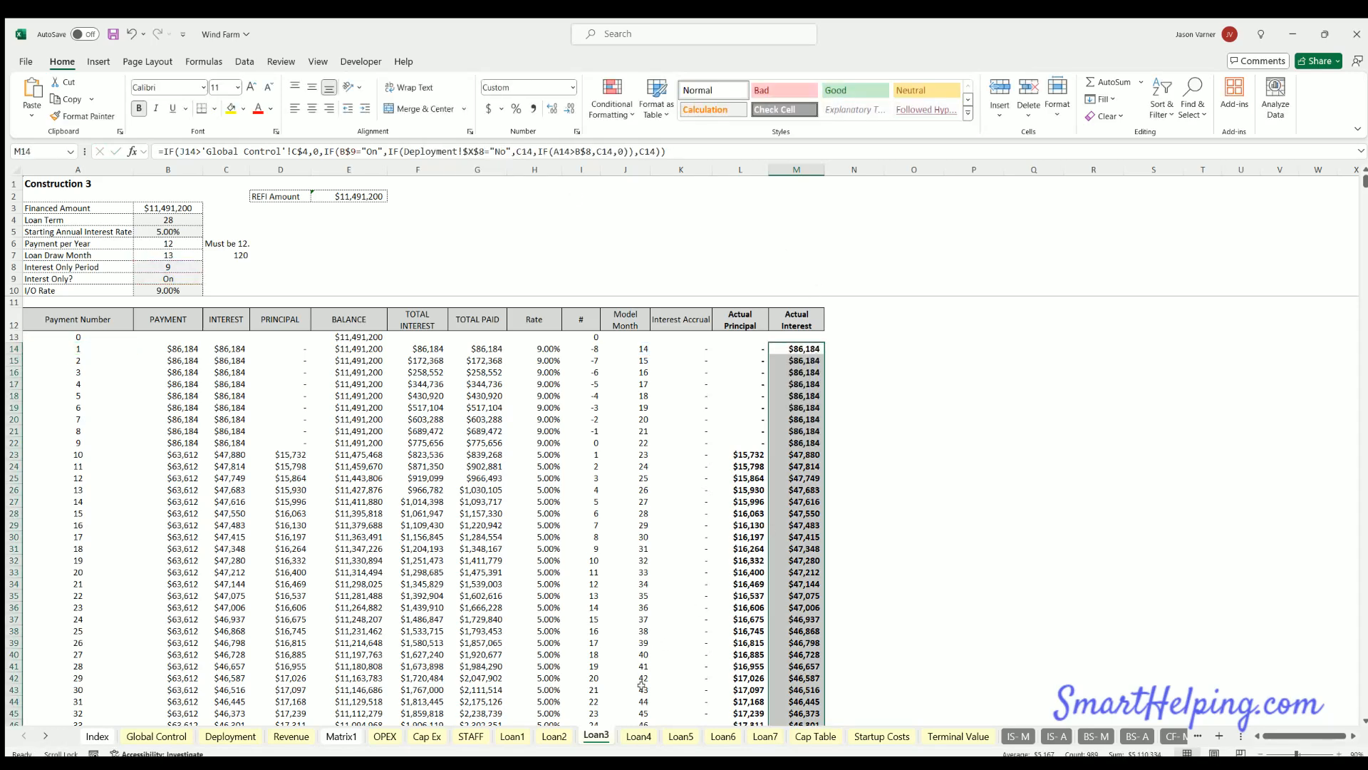
- Change Loan4's M14 formula to reference Deployment!$X$9, fill it down the Actual Interest column, and recheck the filled formula on Loan3
left_click(639, 735)
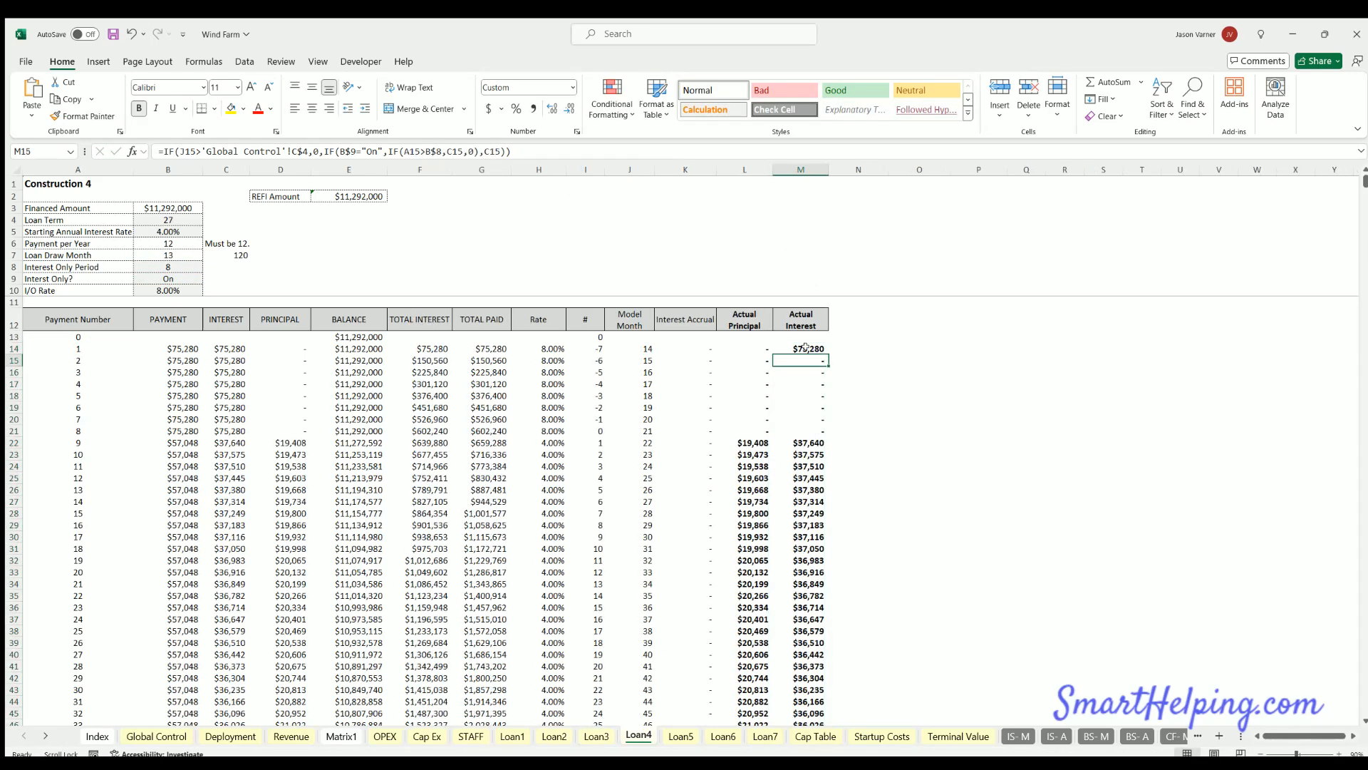
left_click(485, 151)
key("BackSpace")
type("9")
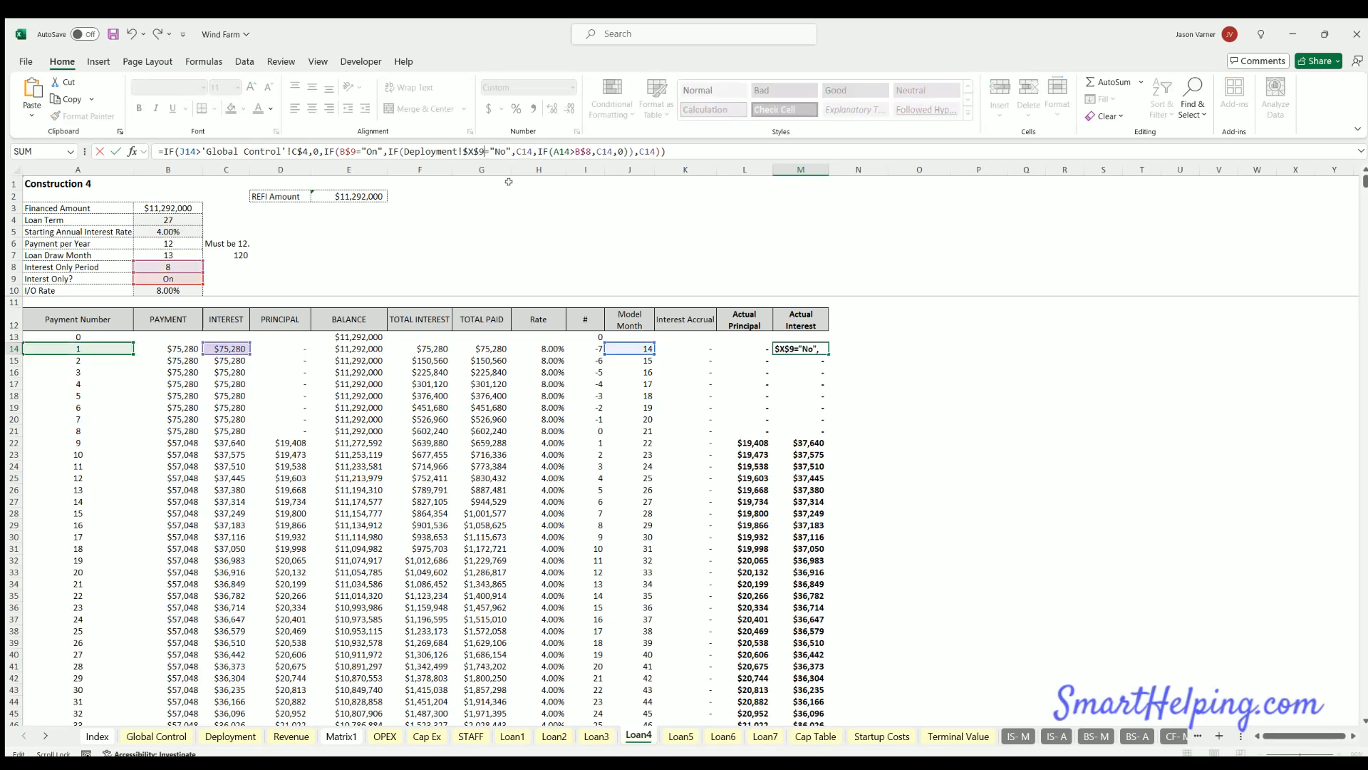
key("Return")
left_click(820, 349)
double_click(824, 350)
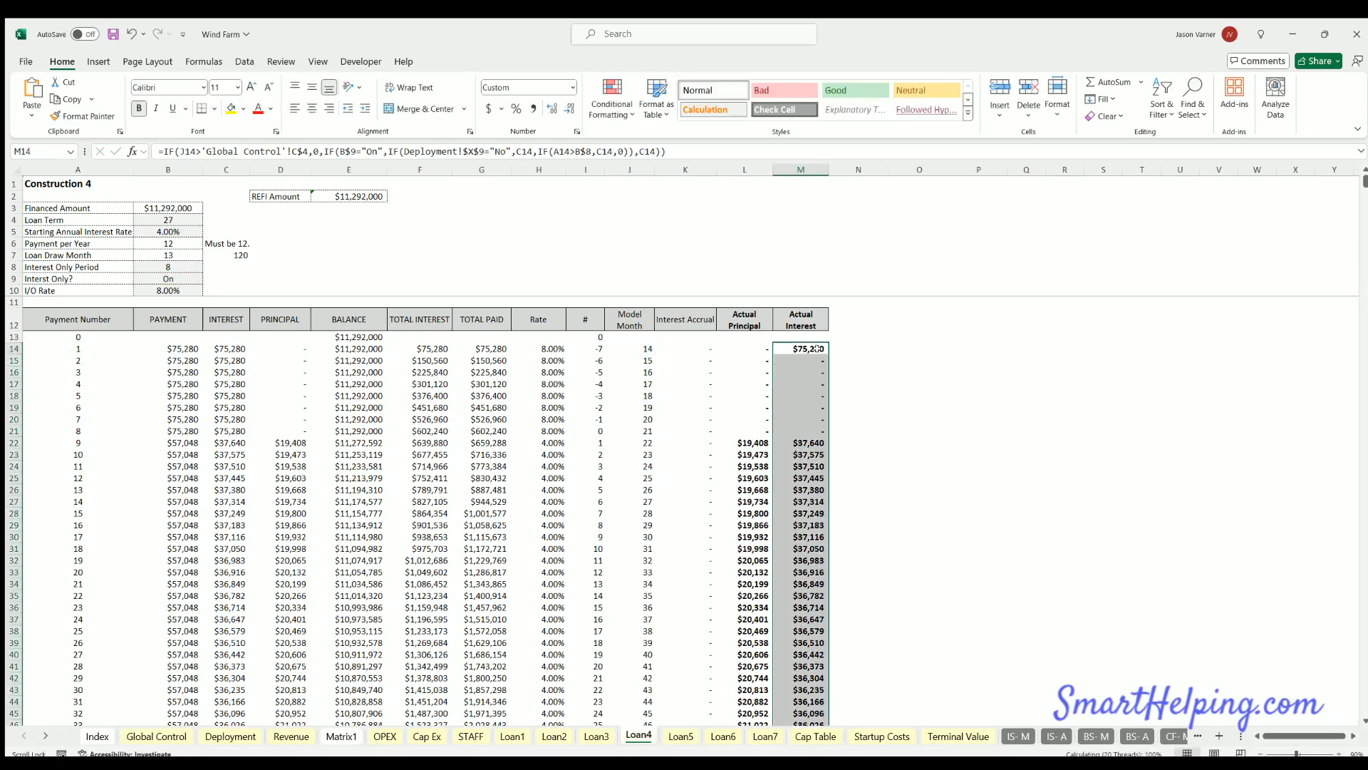
left_click(597, 735)
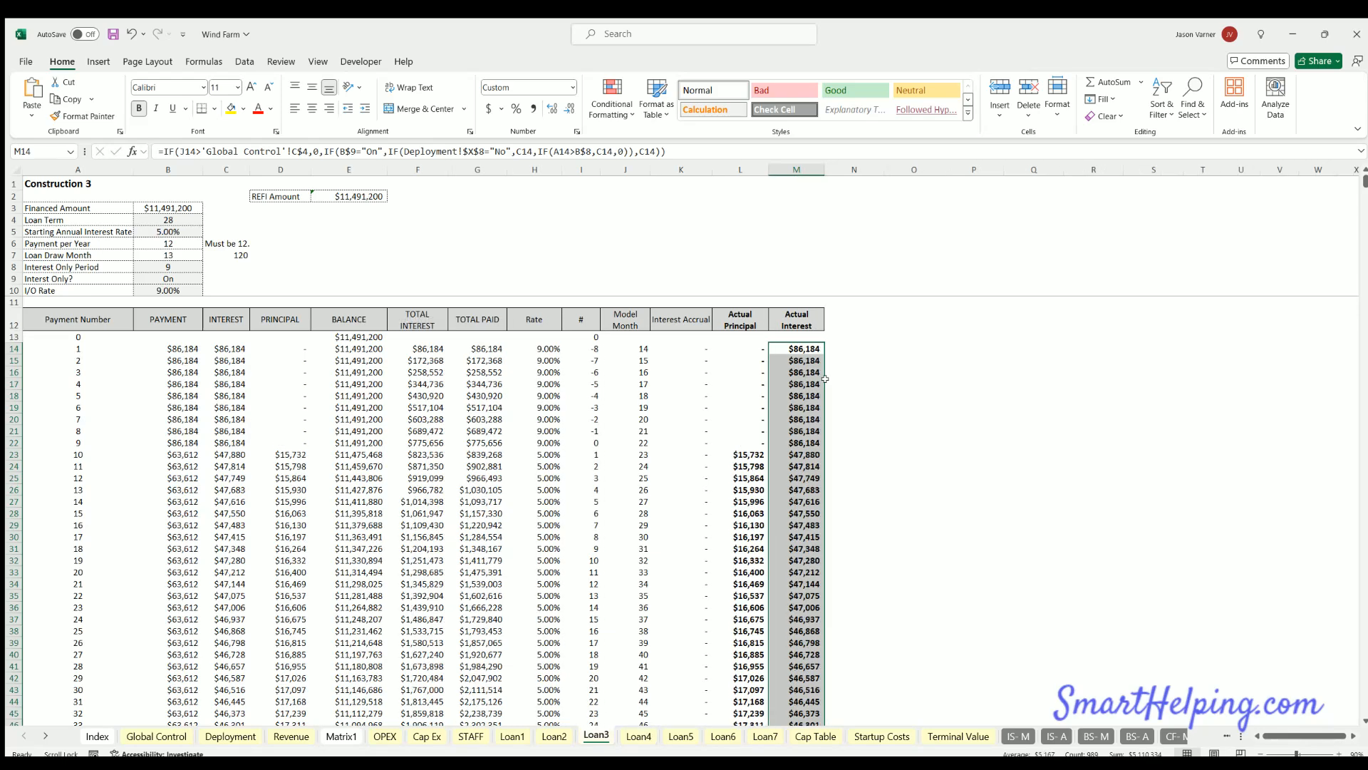
left_click(791, 371)
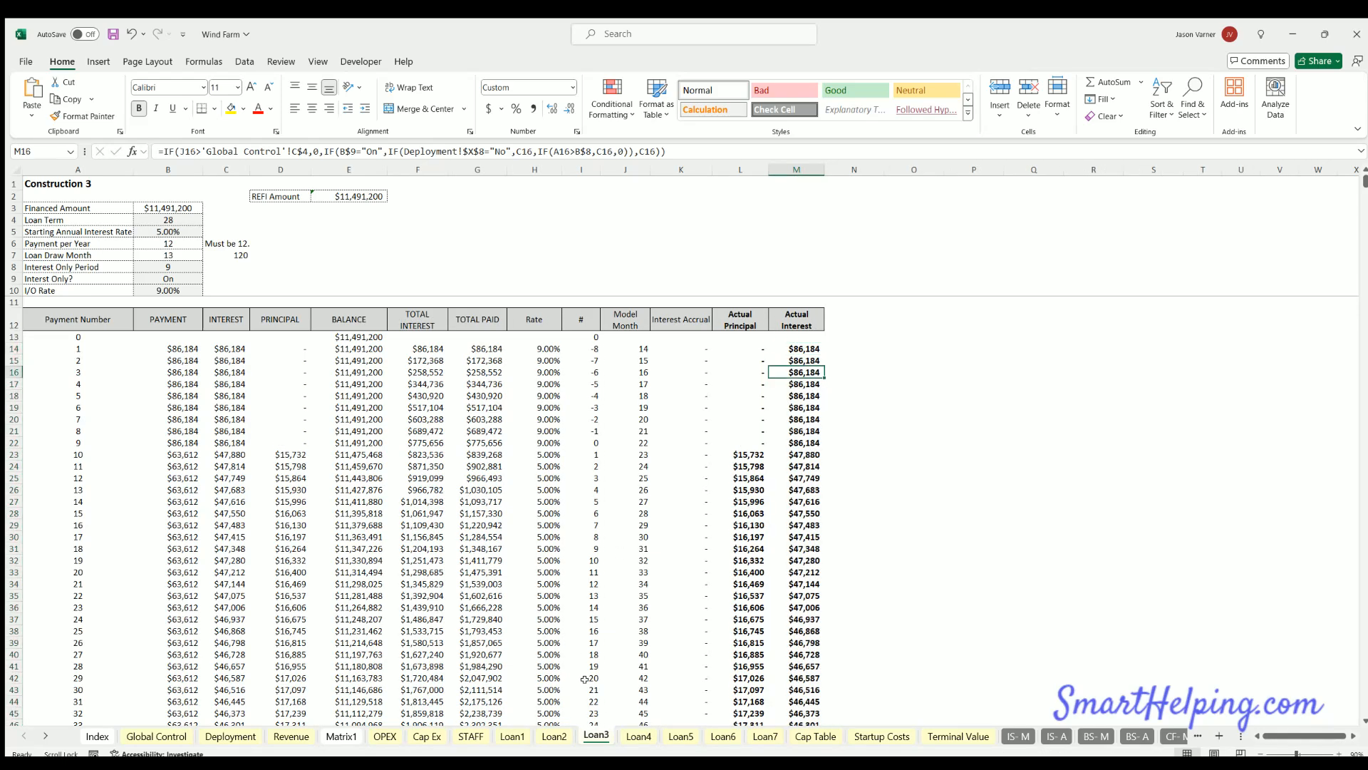
left_click(638, 735)
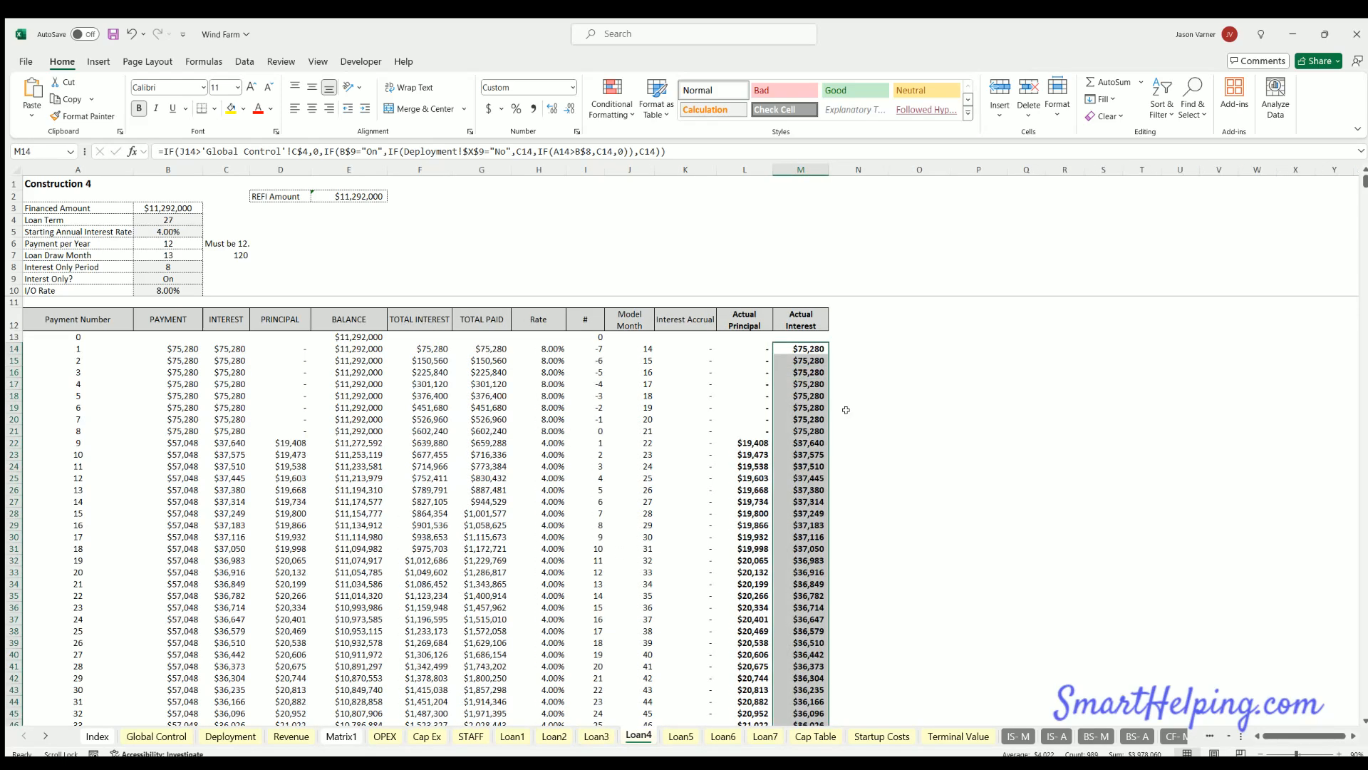
- Link Loan5's M14 formula to Deployment!$X$10 and fill it down the Actual Interest column
left_click(680, 735)
left_click(796, 346)
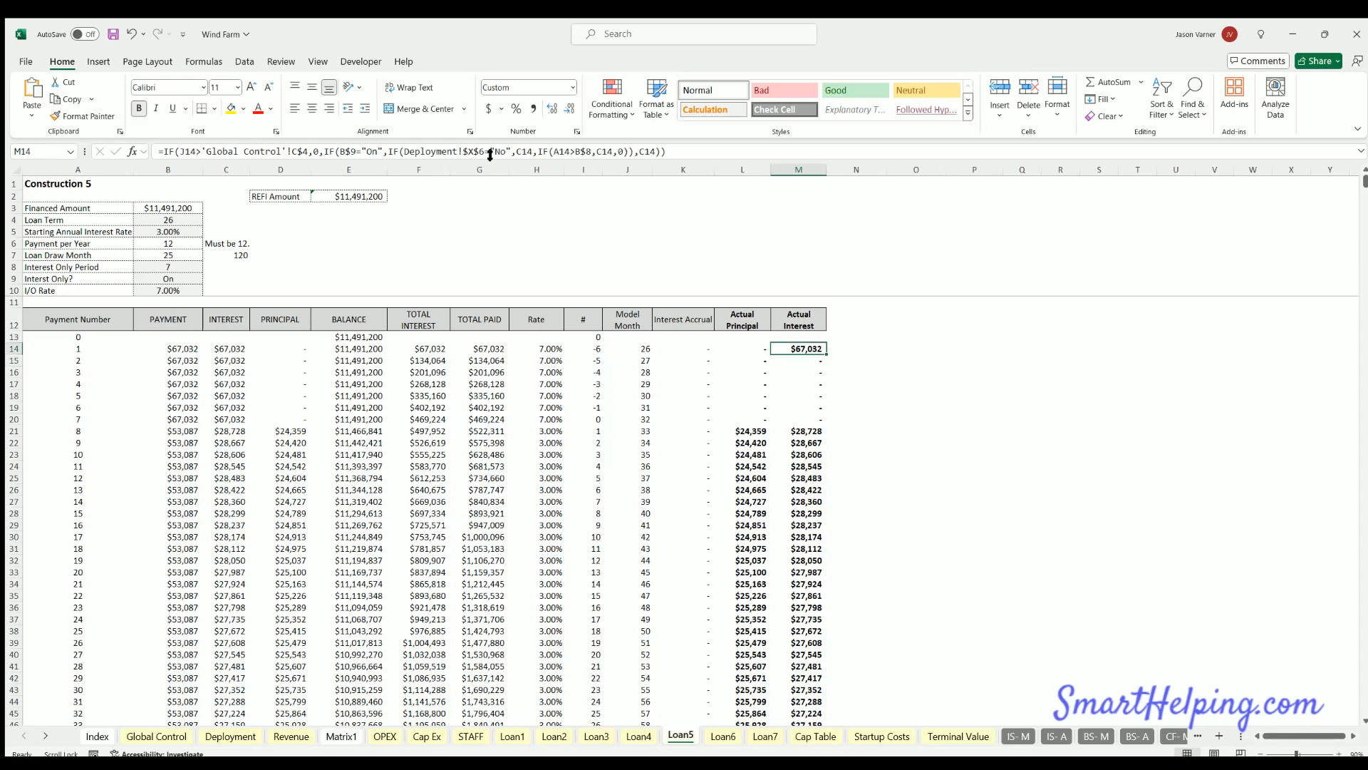
left_click(500, 152)
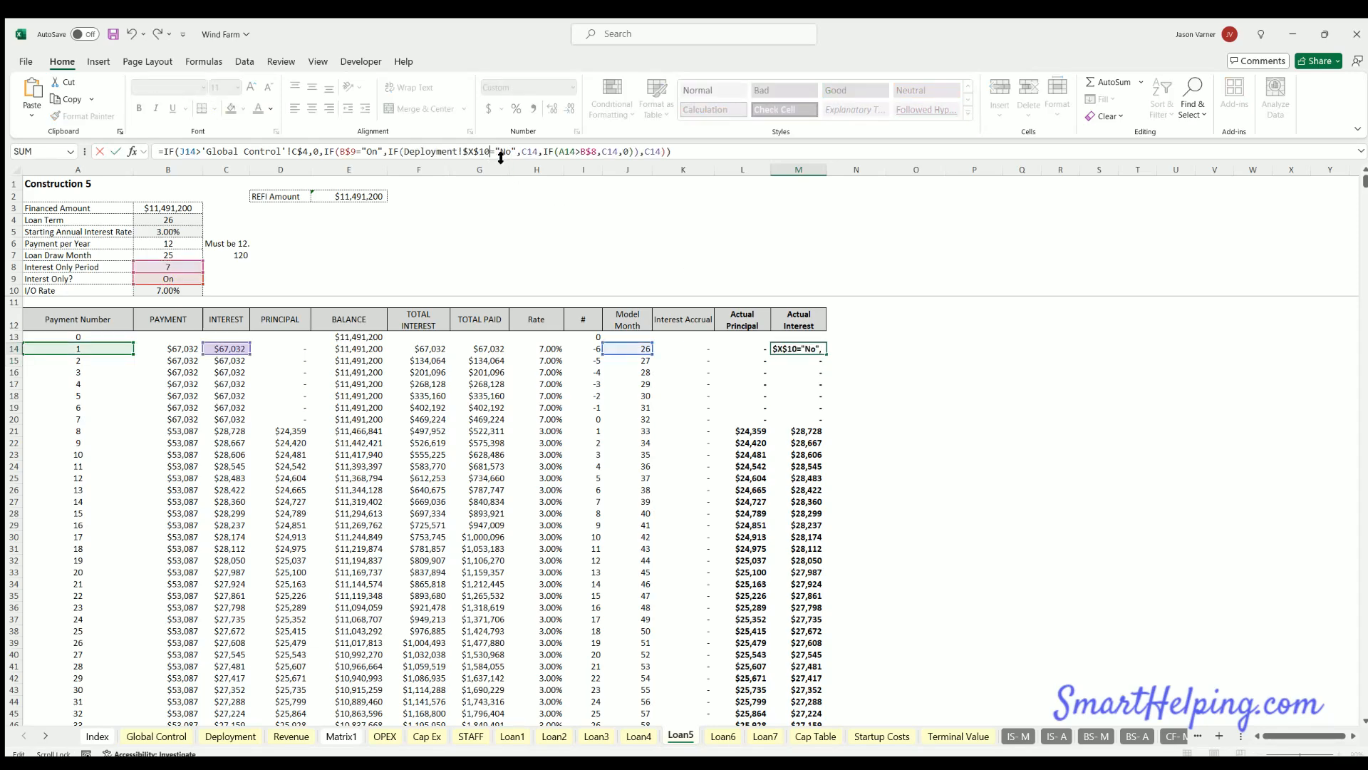
key("Return")
left_click(811, 347)
double_click(827, 354)
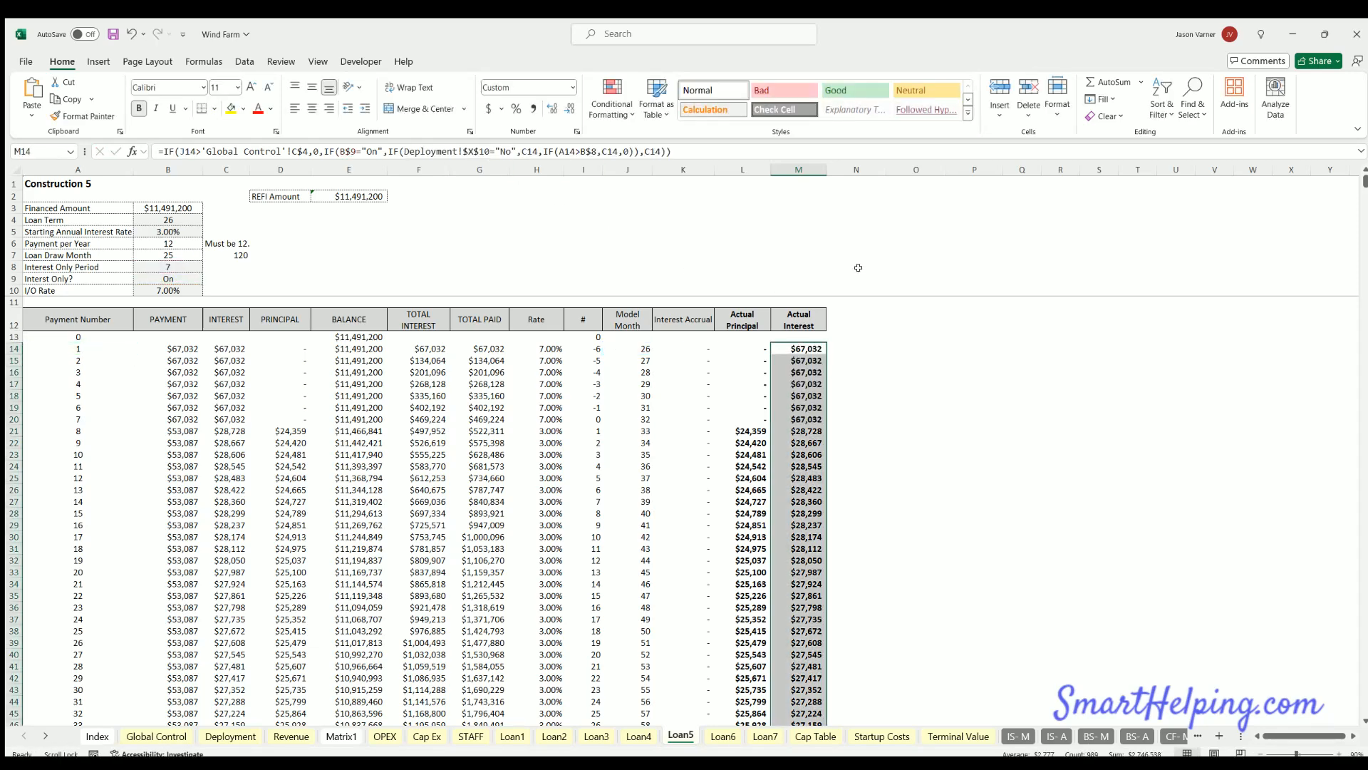
- Switch the I/O Loan option in row 8 of the Deployment sheet to Off
left_click(229, 736)
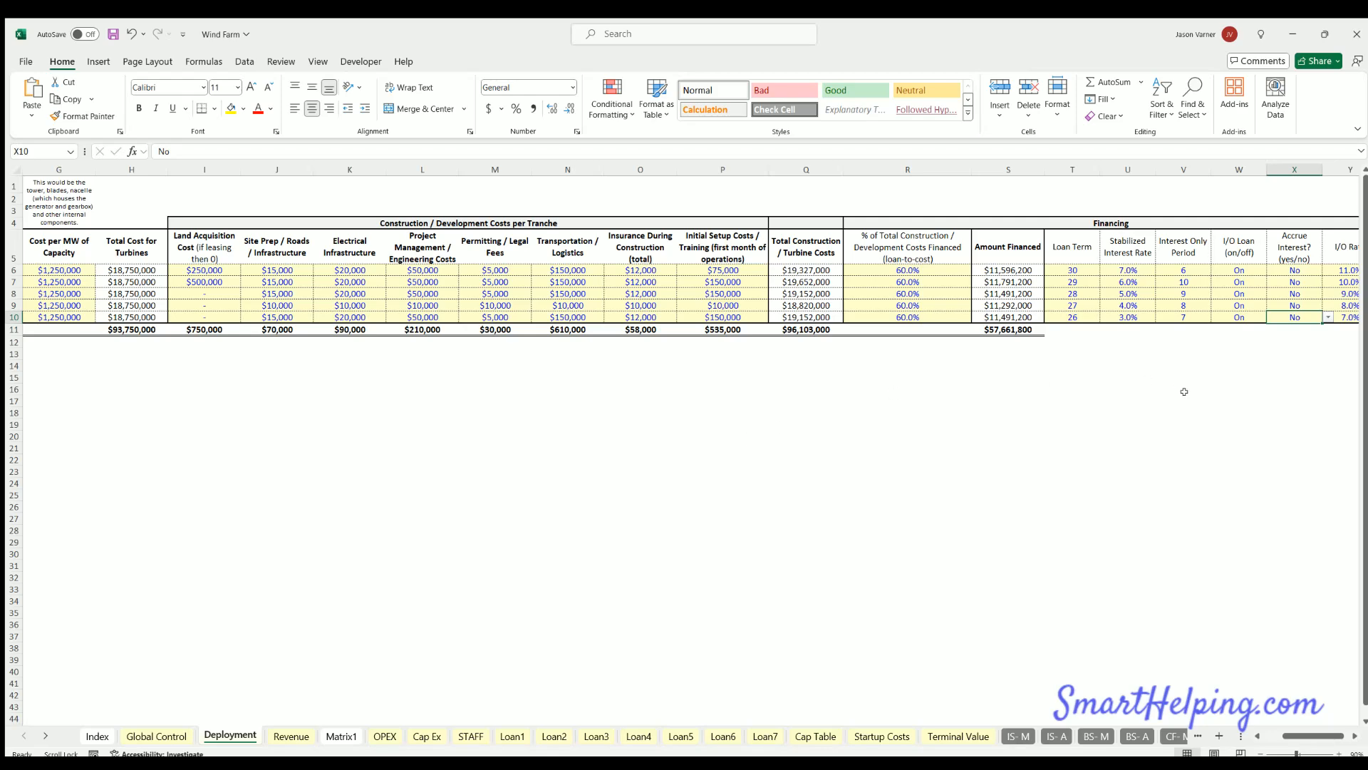
mouse_move(1198, 491)
left_mouse_down()
mouse_move(1304, 478)
mouse_move(1212, 472)
left_mouse_up()
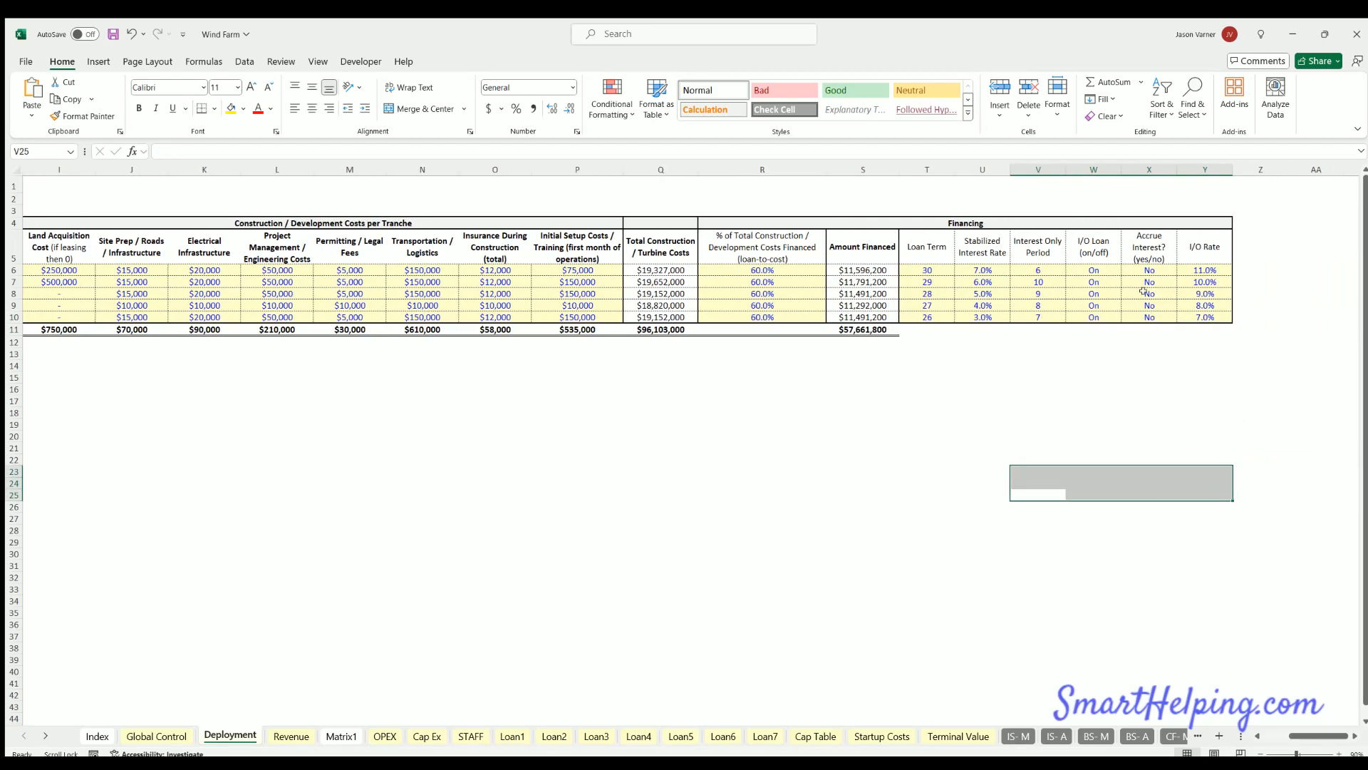
left_click(1089, 287)
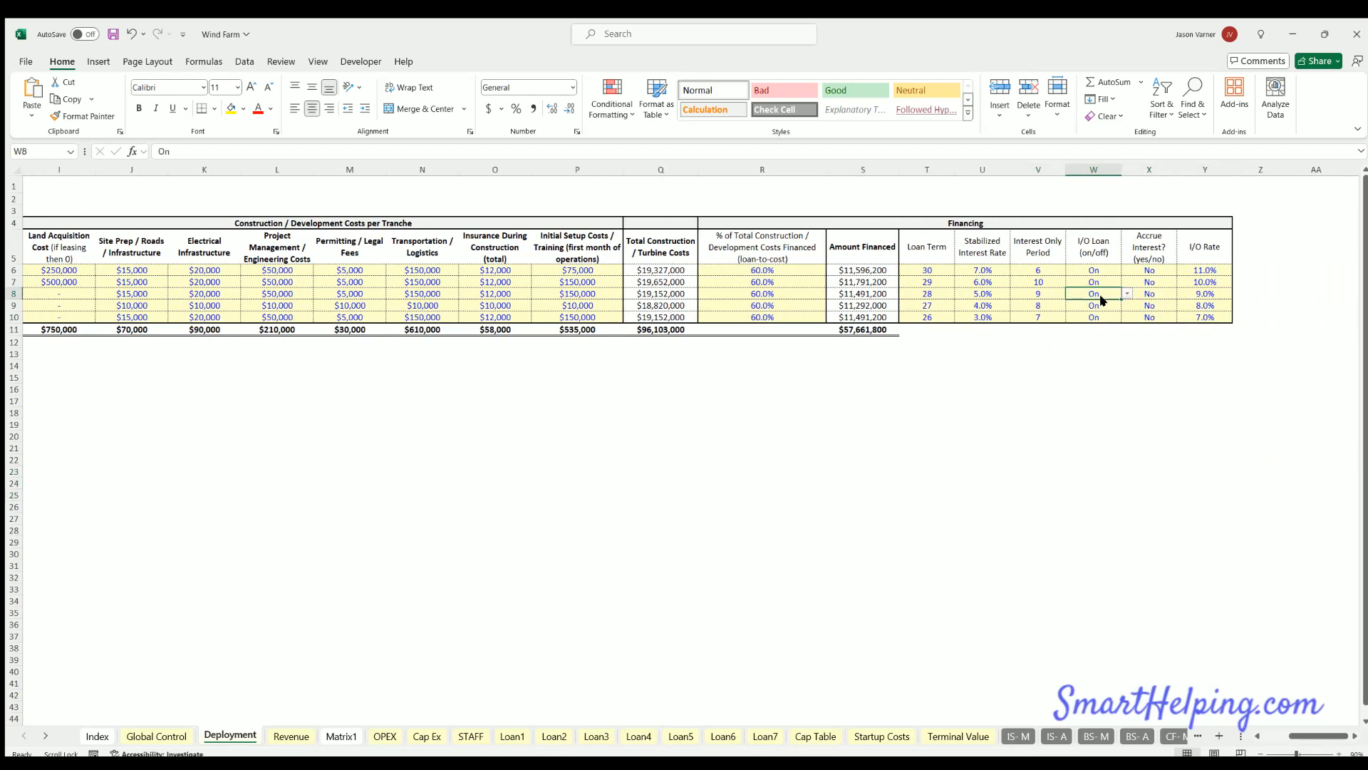
double_click(1091, 289)
- Examine Loan3's balance schedule from payment 0 through row 120, including the Actual Principal and Actual Interest formulas there
left_click(596, 735)
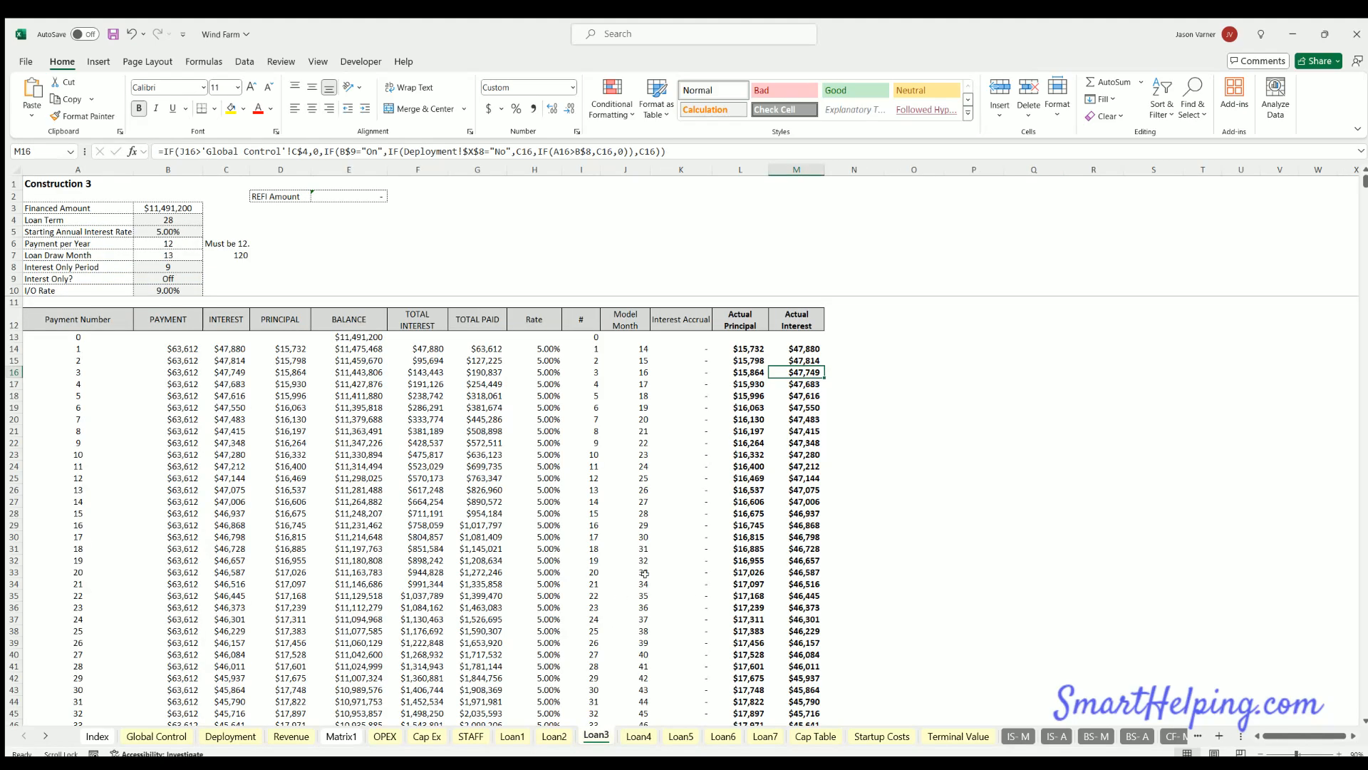
left_click(348, 335)
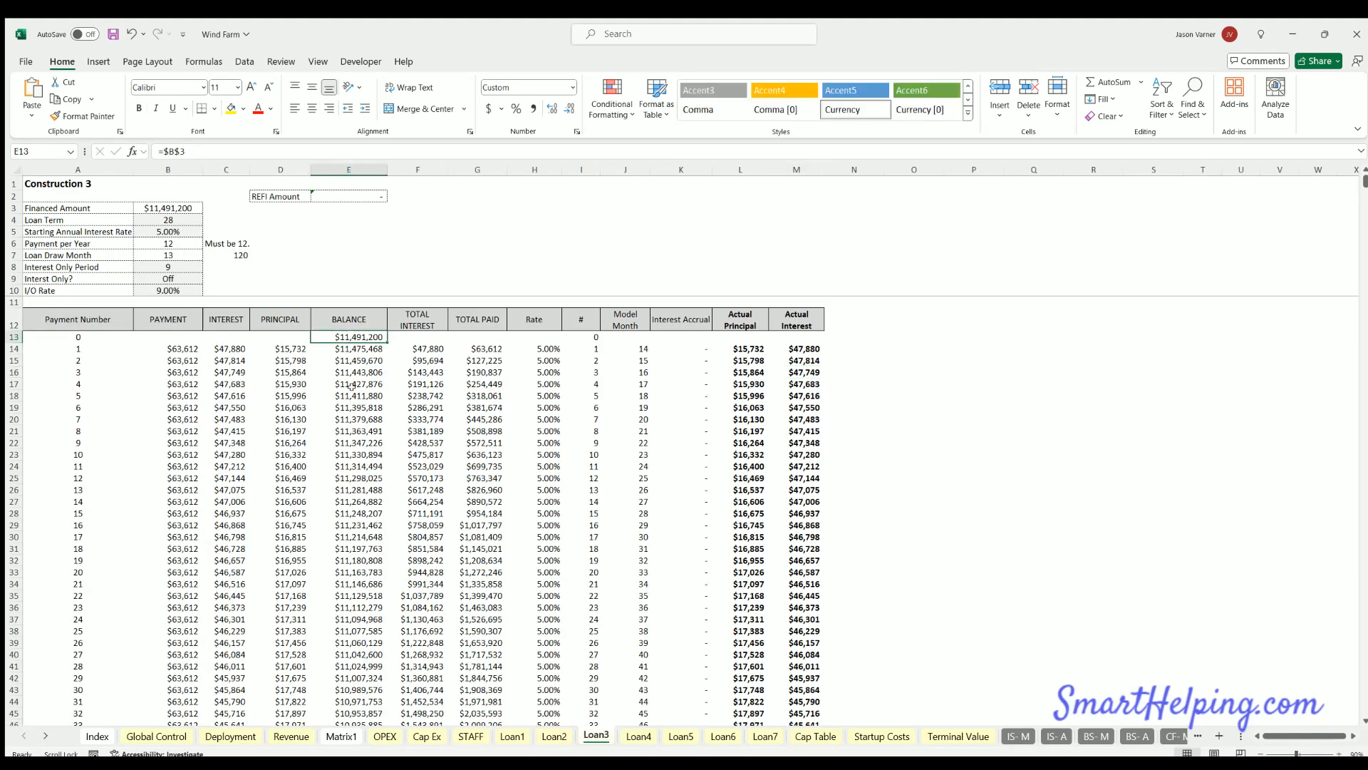
scroll(350, 384, "down", 20)
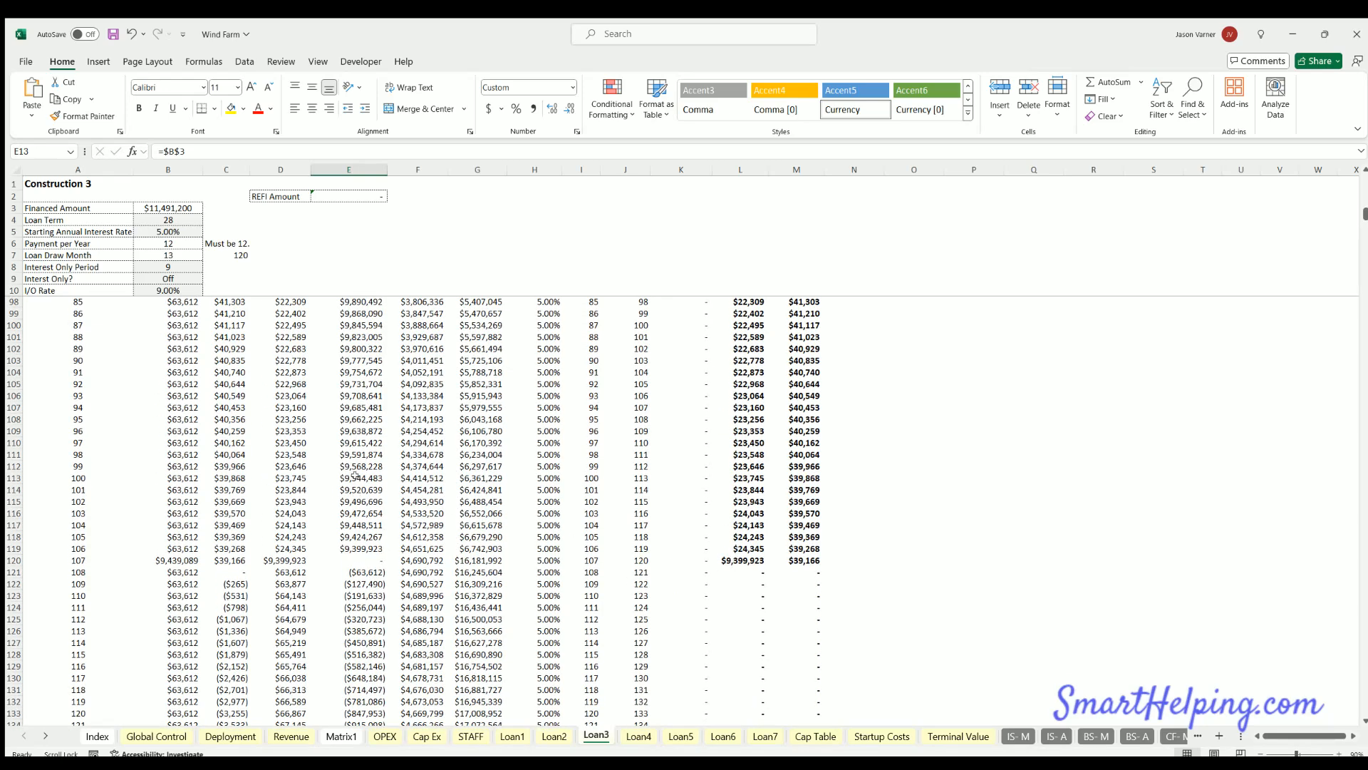
left_click(744, 560)
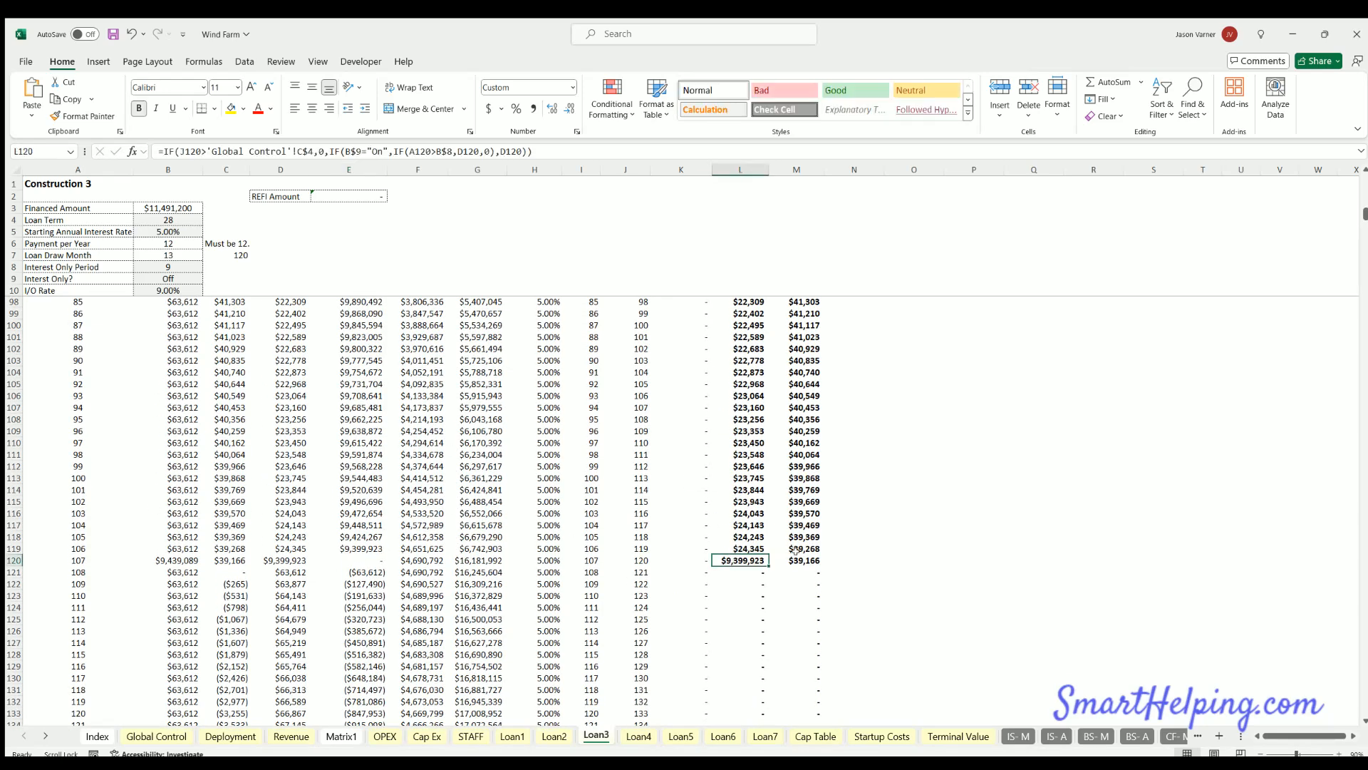
key("Right")
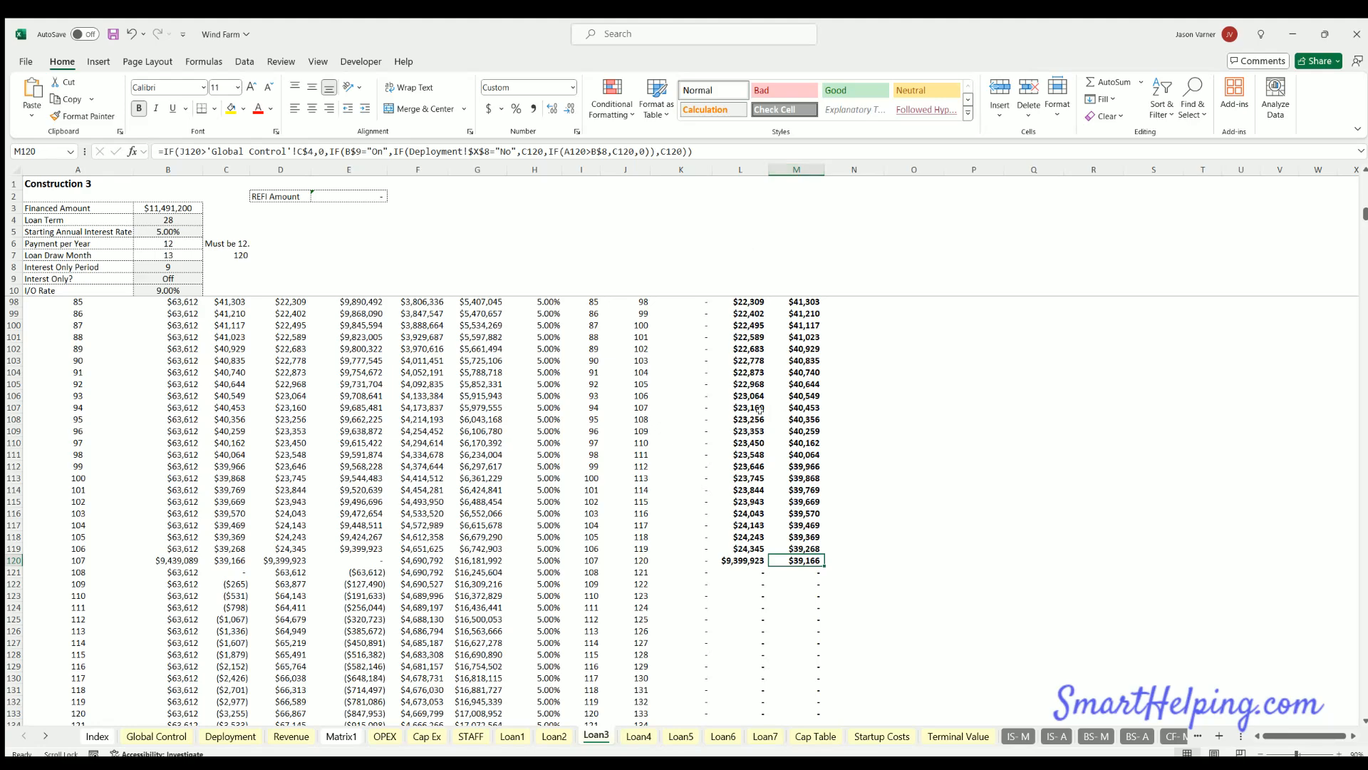
scroll(371, 476, "up", 11)
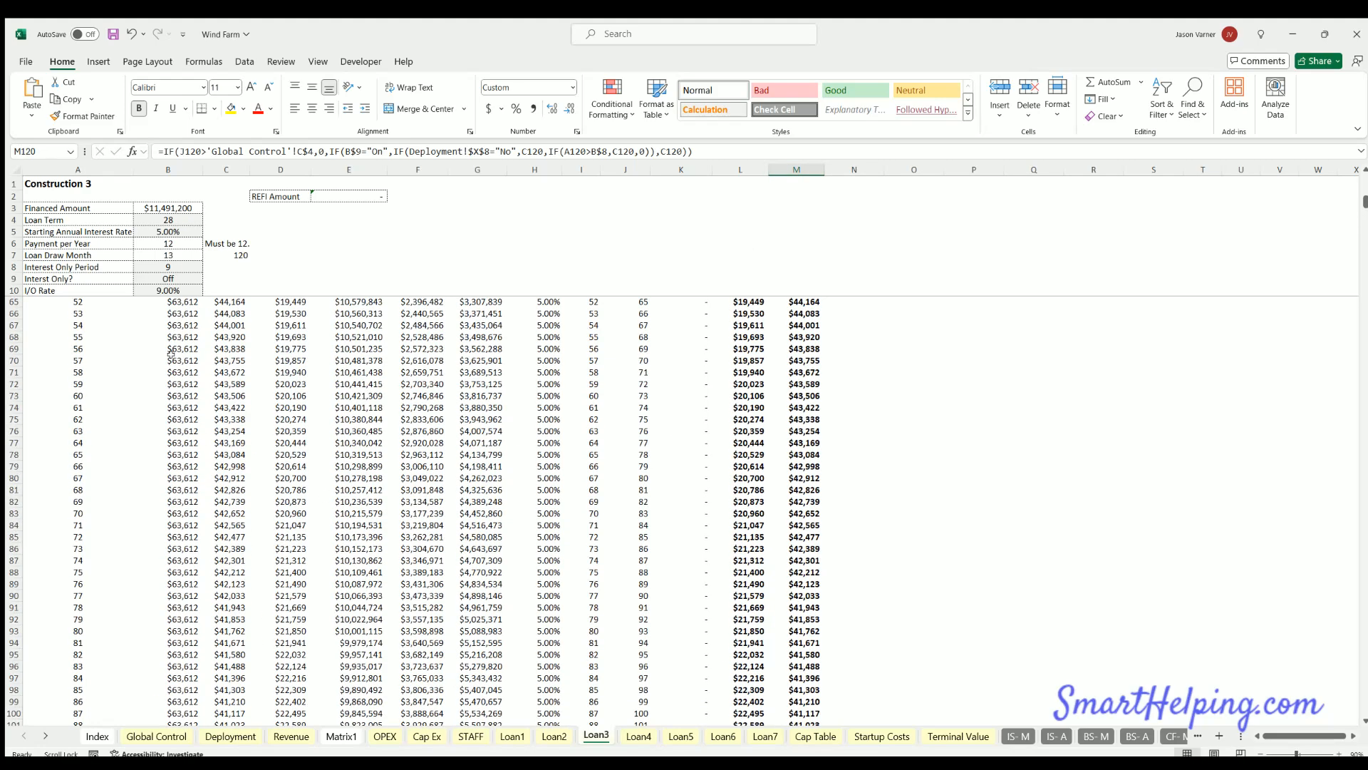
scroll(335, 485, "up", 18)
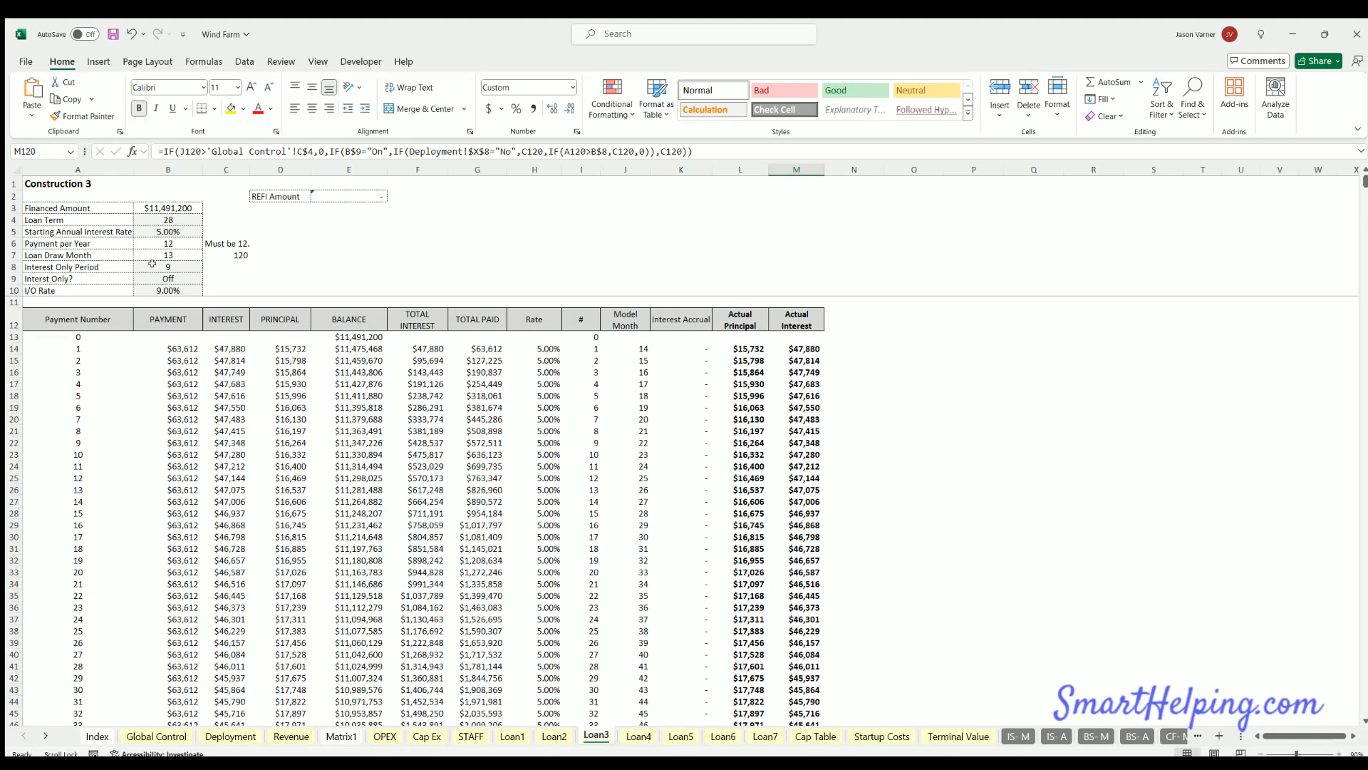
- On Deployment, set row 8's I/O Loan option to On and its Accrue Interest option to Yes
left_click(231, 736)
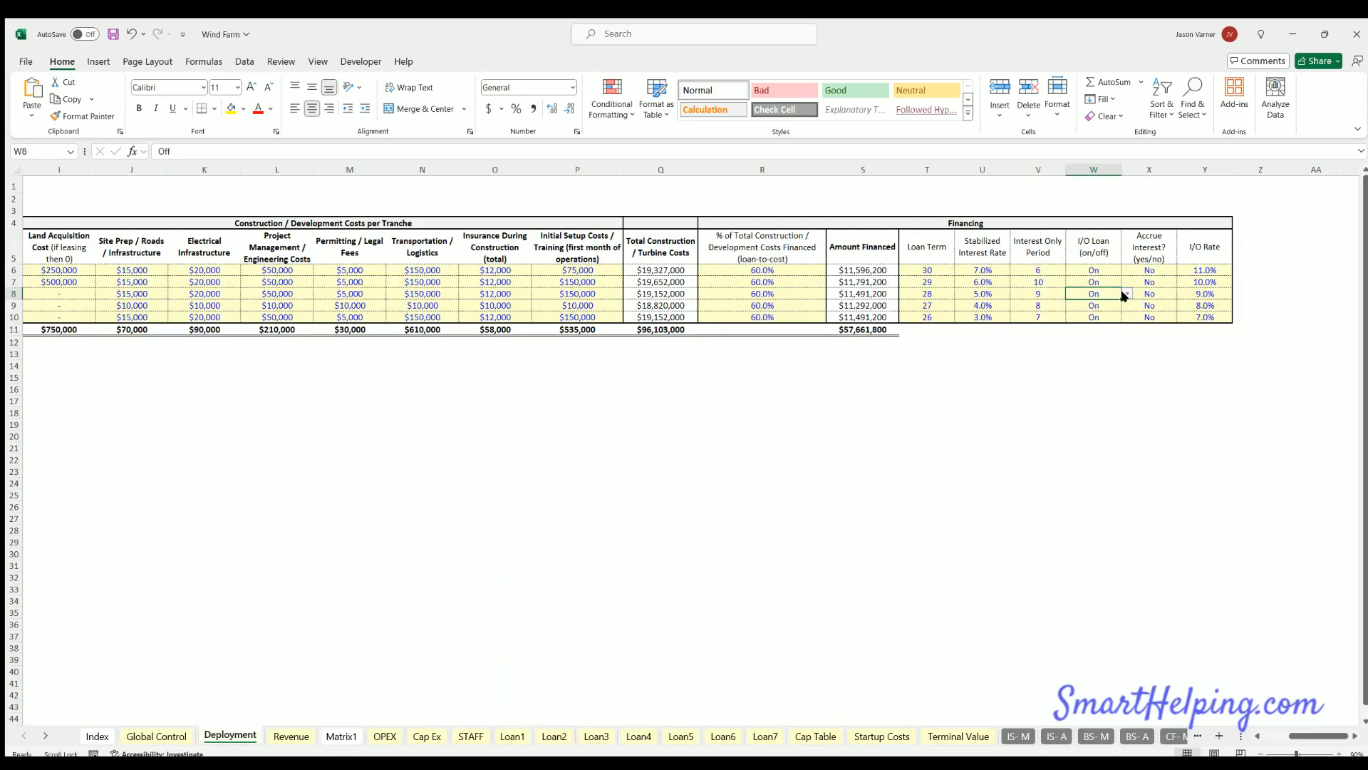
type("On")
key("Tab")
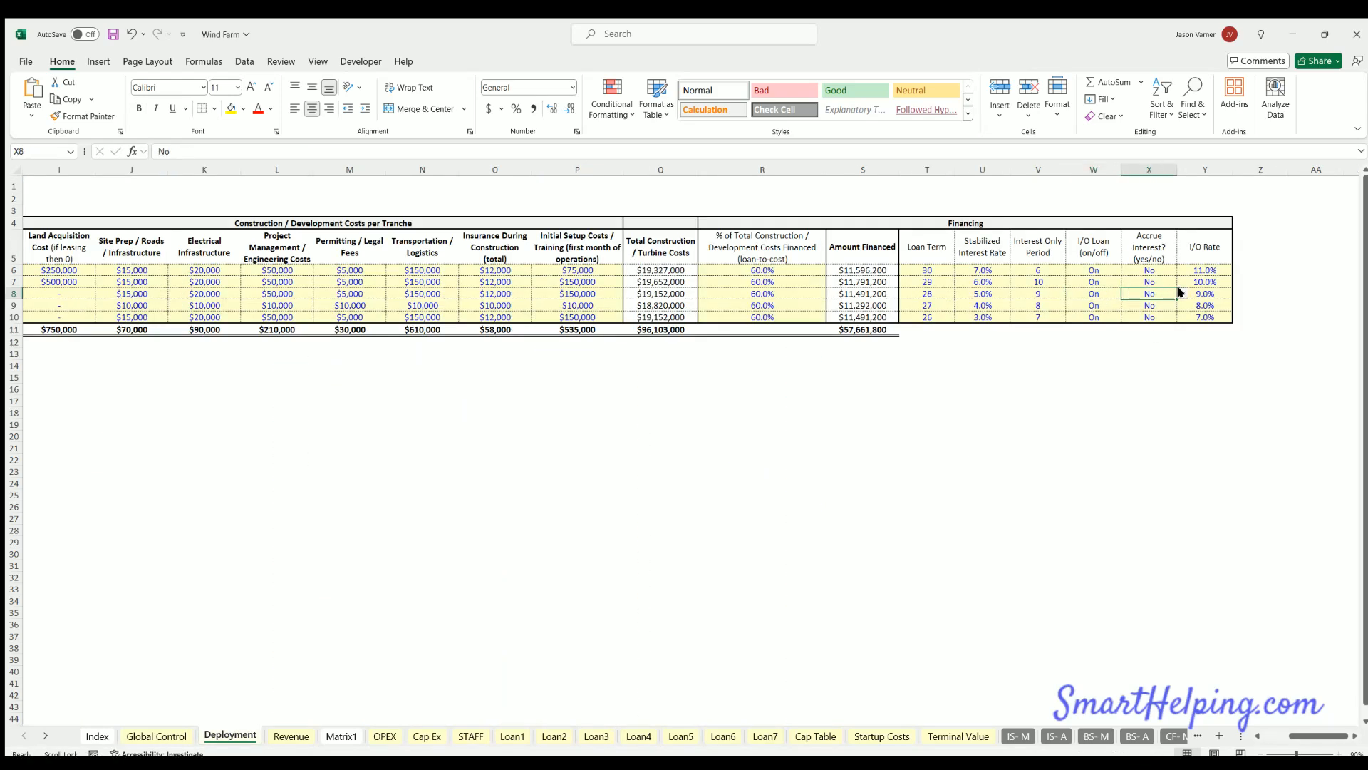
left_click(1180, 291)
left_click(1144, 302)
- Review the Interest Accrual, Actual Interest, Balance and Principal columns on Loan3 during and just after the interest-only period
left_click(596, 735)
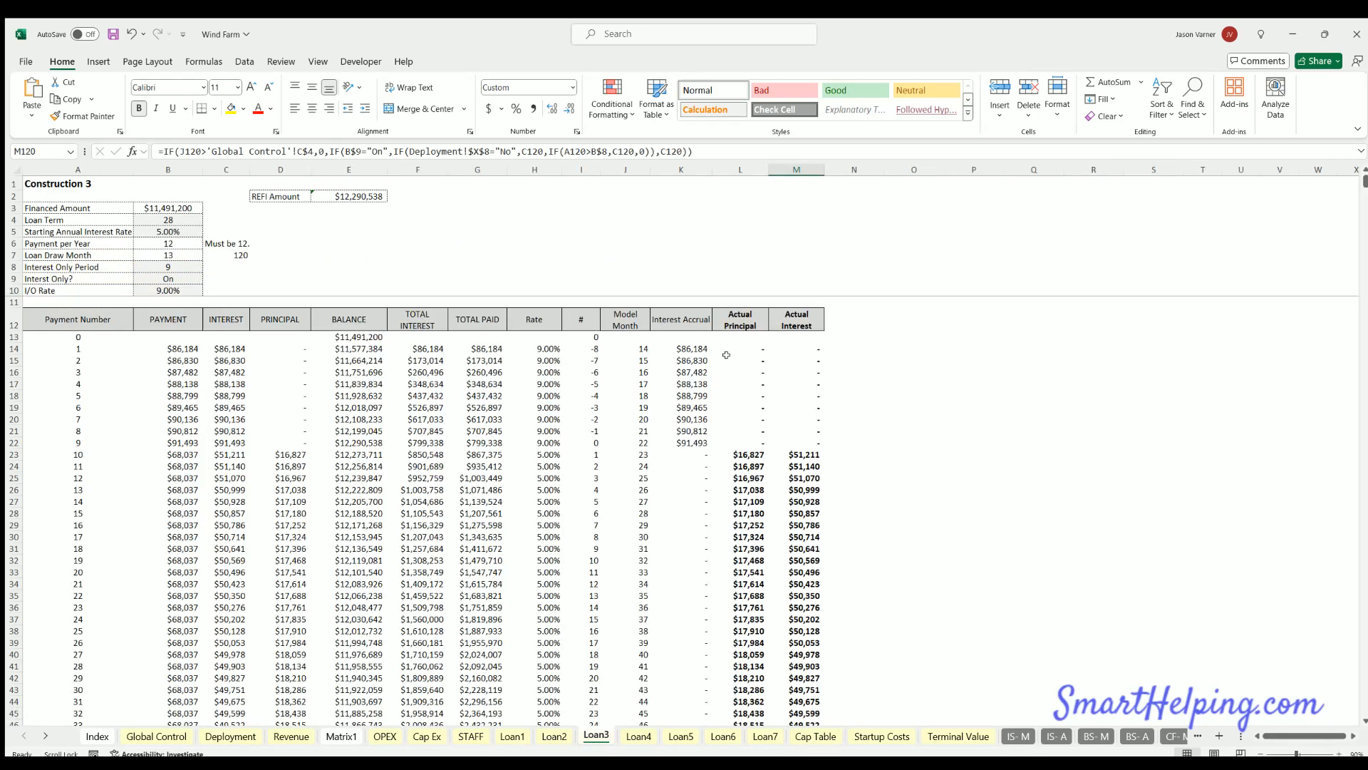
left_click(686, 347)
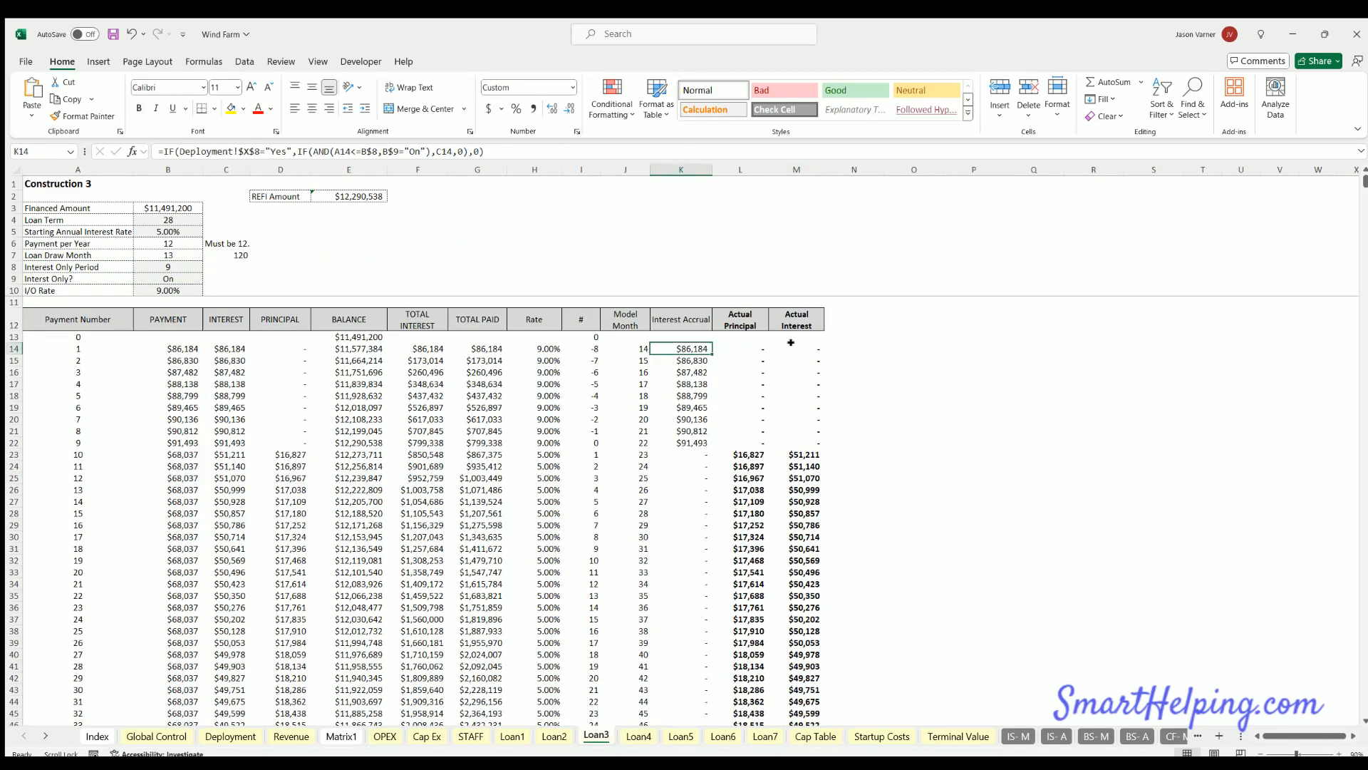
left_click_drag(791, 343, 795, 409)
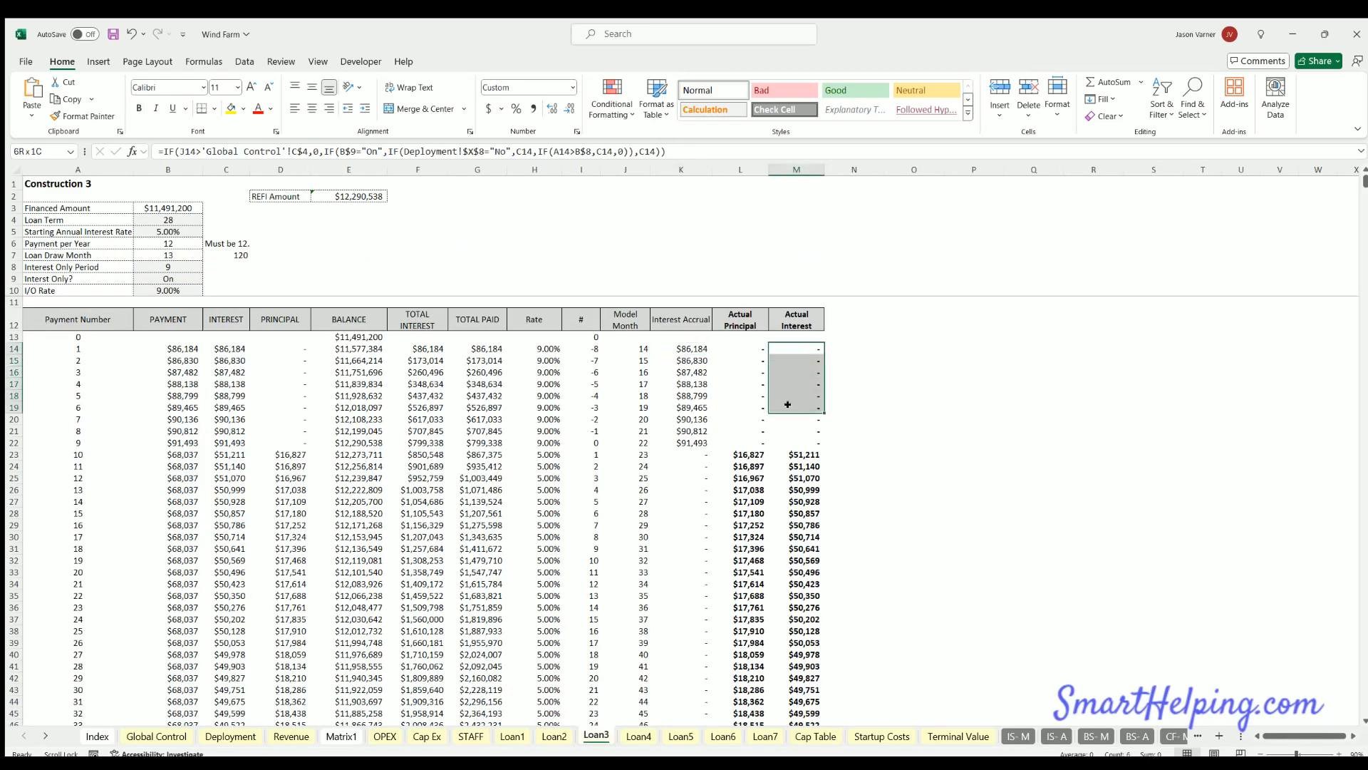
left_click(361, 383)
left_click(342, 433)
left_click_drag(284, 454, 366, 451)
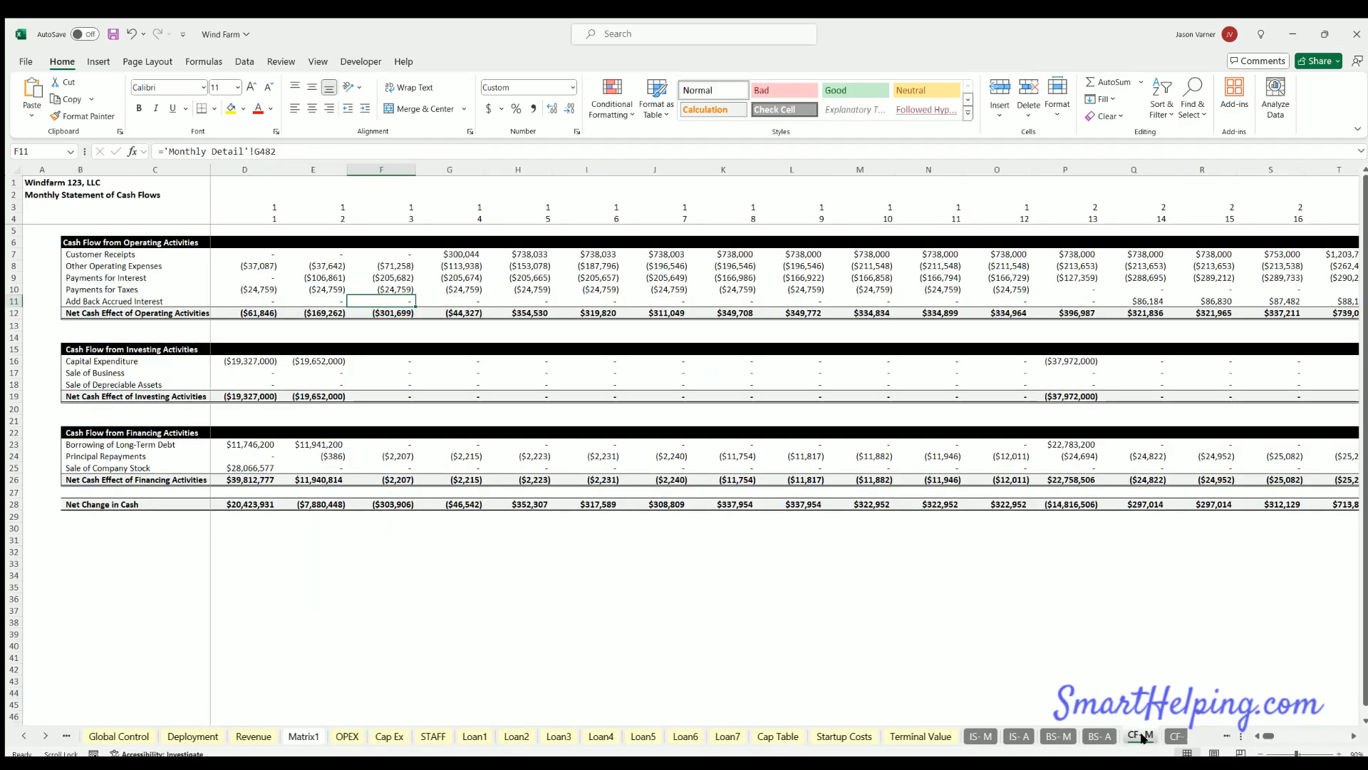
- Inspect the liabilities, equity and Check row on the monthly balance sheet
left_click(1171, 736)
left_click(1056, 736)
scroll(1062, 642, "down", 7)
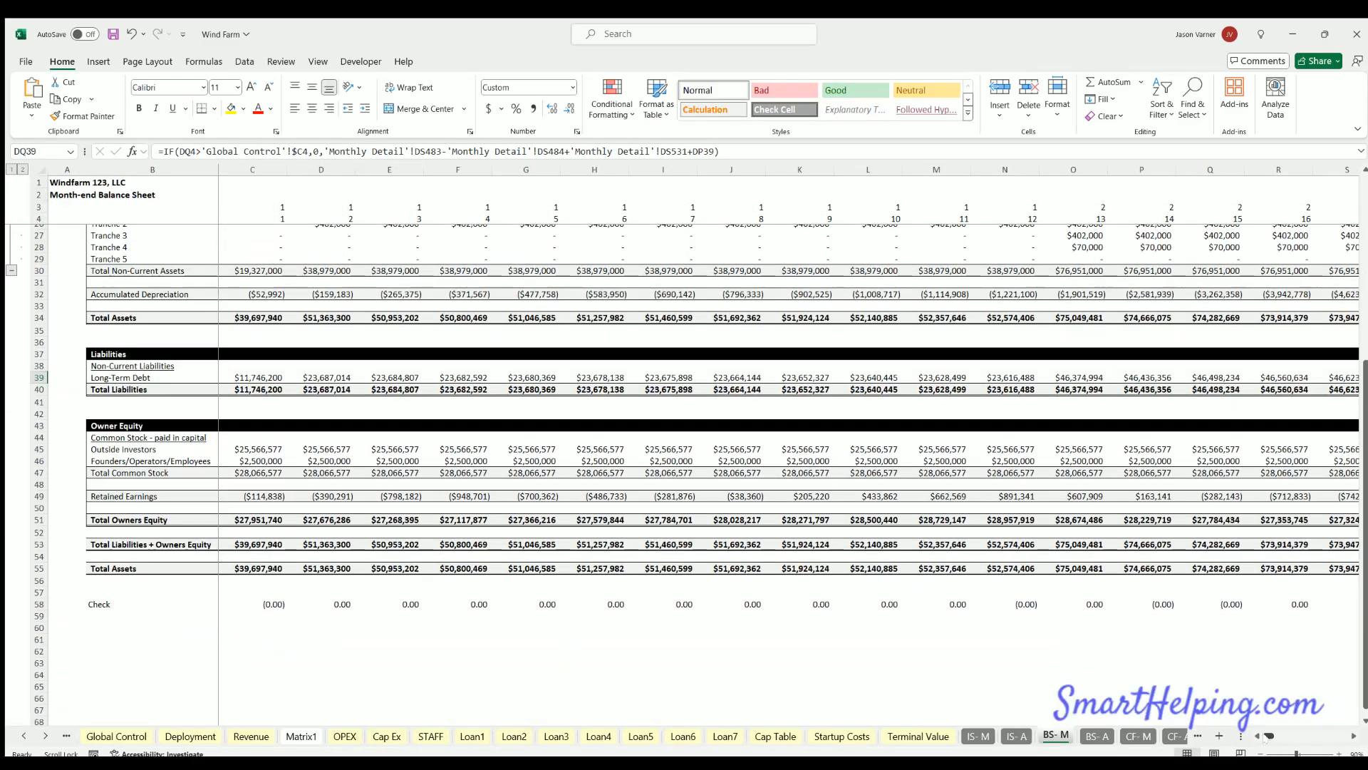
- Examine the interest rows for Construction Loans 1 to 5 in the Monthly Detail sheet's Loans section
mouse_move(1269, 737)
left_mouse_down()
mouse_move(1344, 736)
mouse_move(1271, 736)
left_mouse_up()
left_click(1175, 736)
left_click(1175, 736)
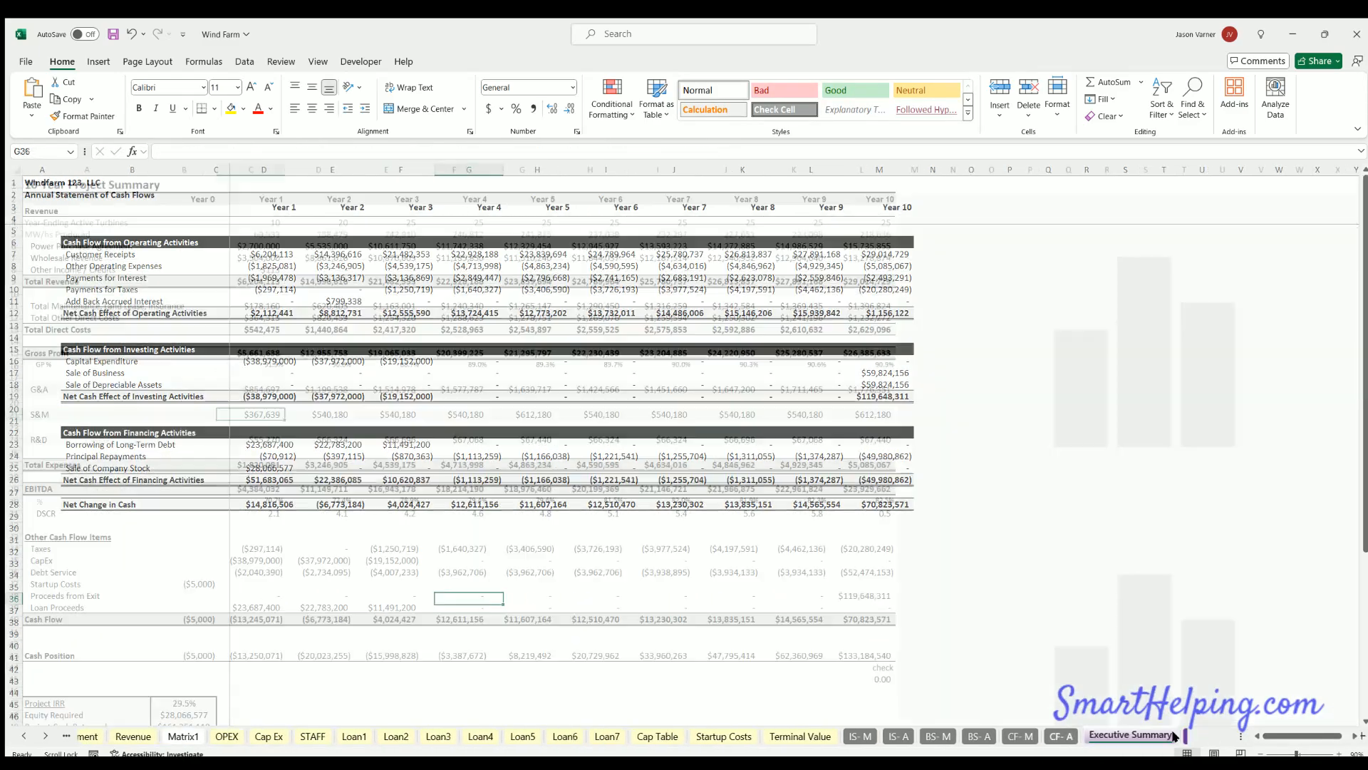
left_click(1175, 736)
left_click(1176, 736)
left_click(1175, 736)
scroll(612, 554, "down", 20)
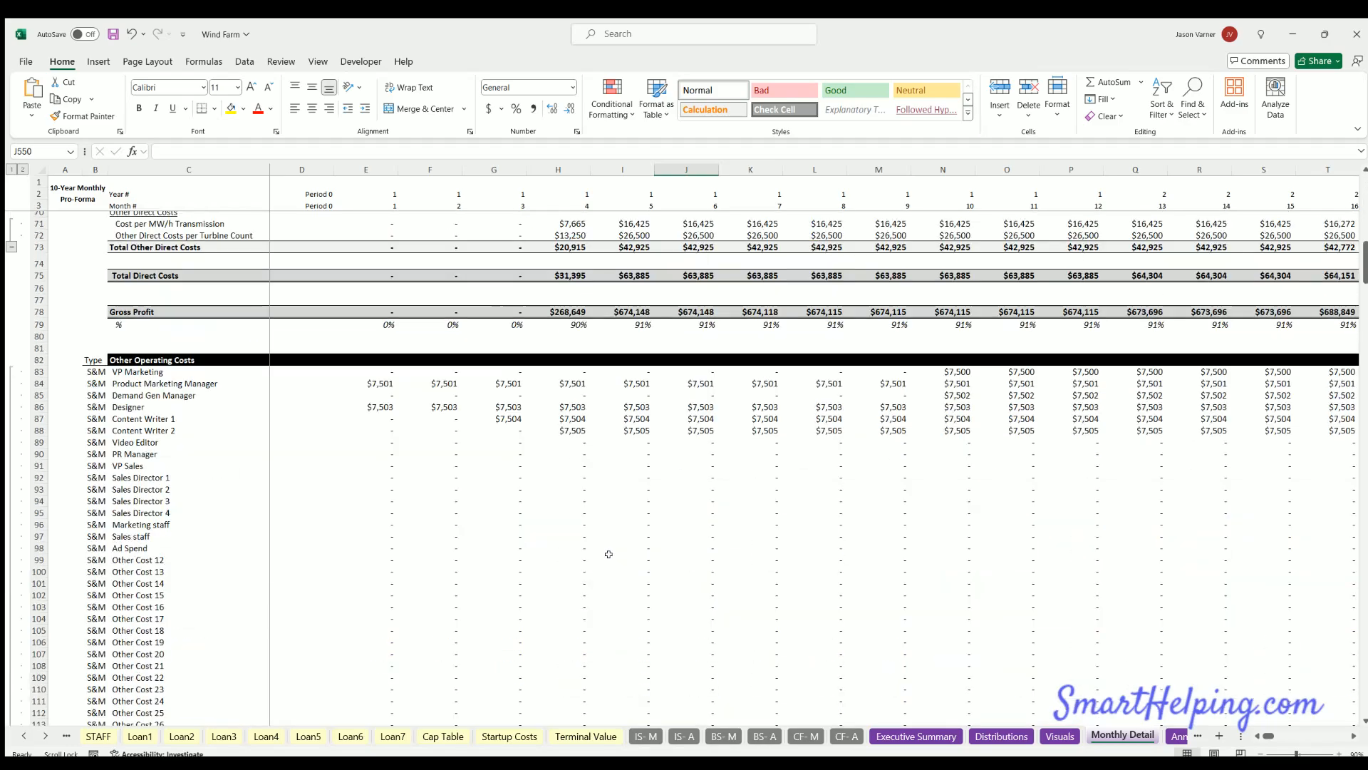
scroll(613, 554, "down", 20)
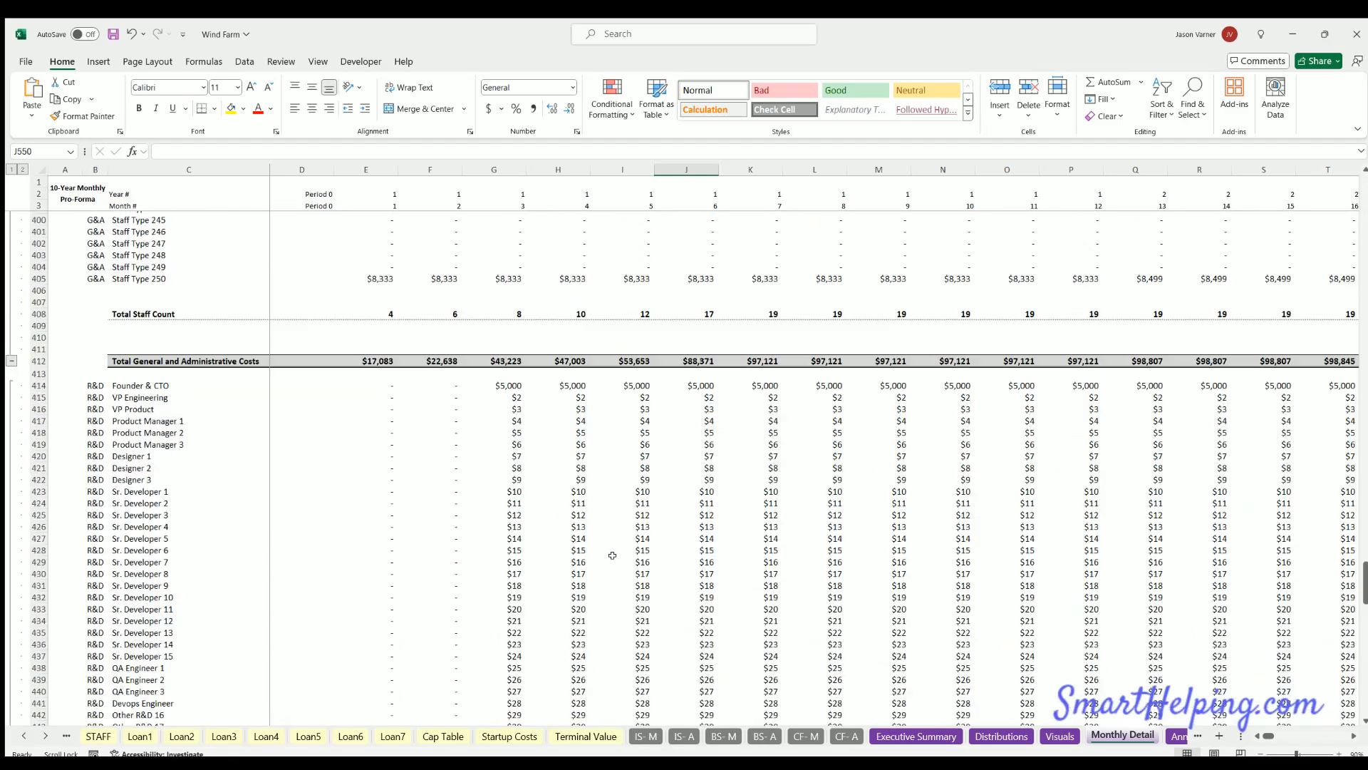
scroll(613, 555, "down", 5)
scroll(613, 555, "up", 5)
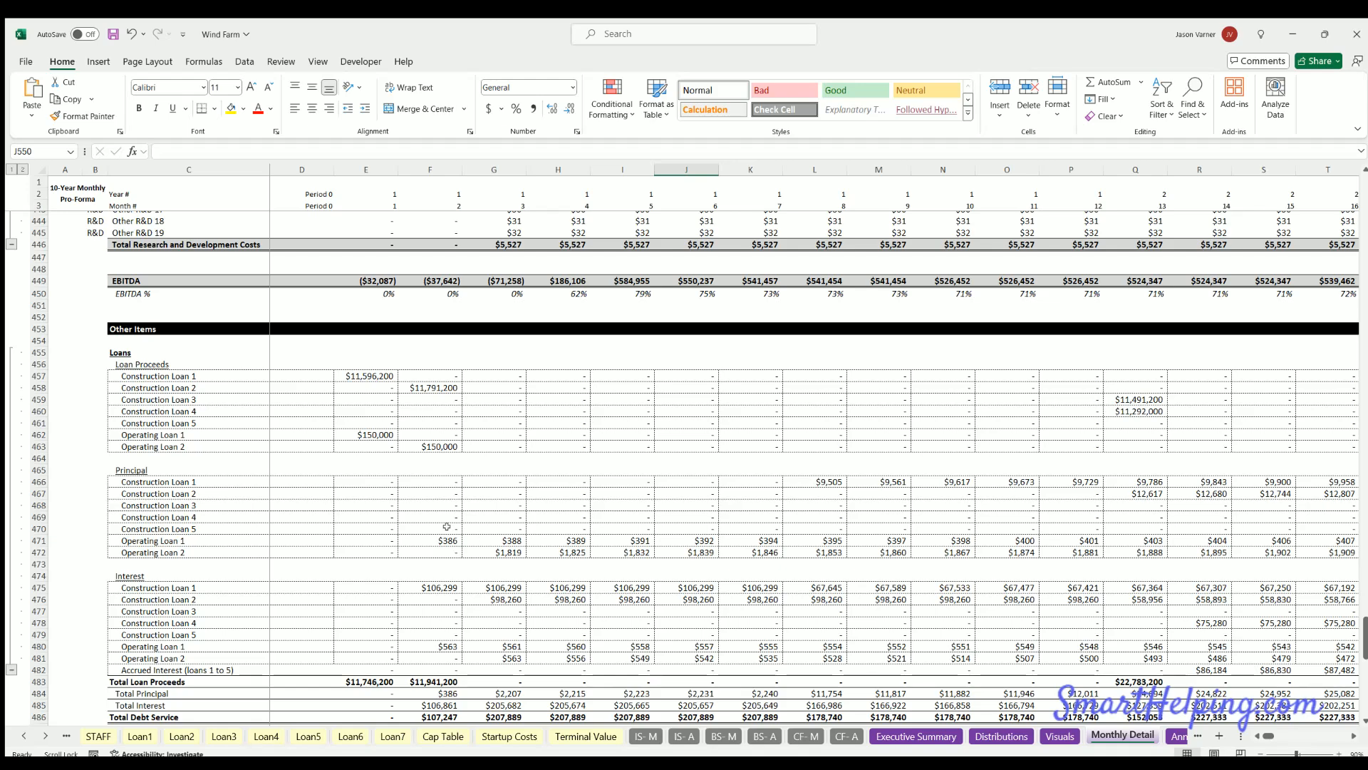
scroll(432, 453, "down", 3)
left_click_drag(432, 453, 1148, 473)
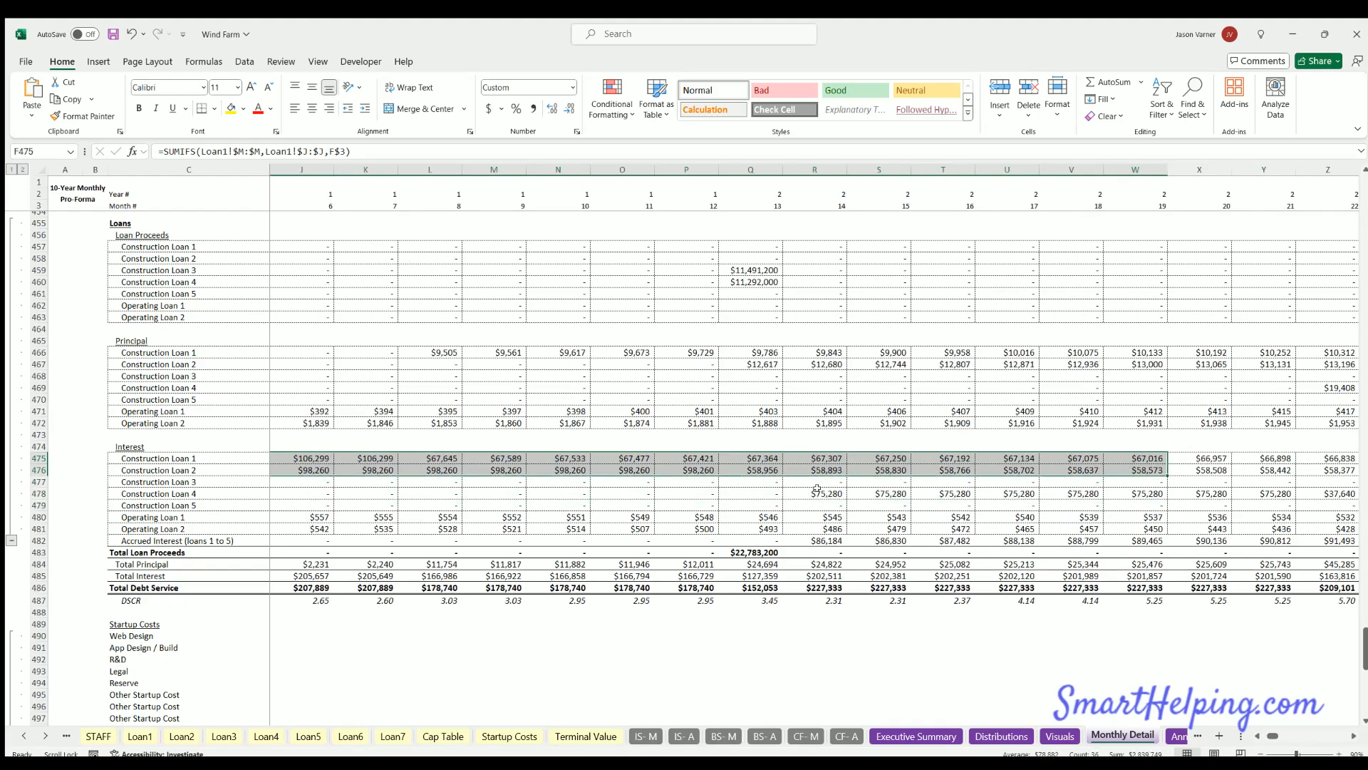
left_click_drag(818, 488, 1067, 507)
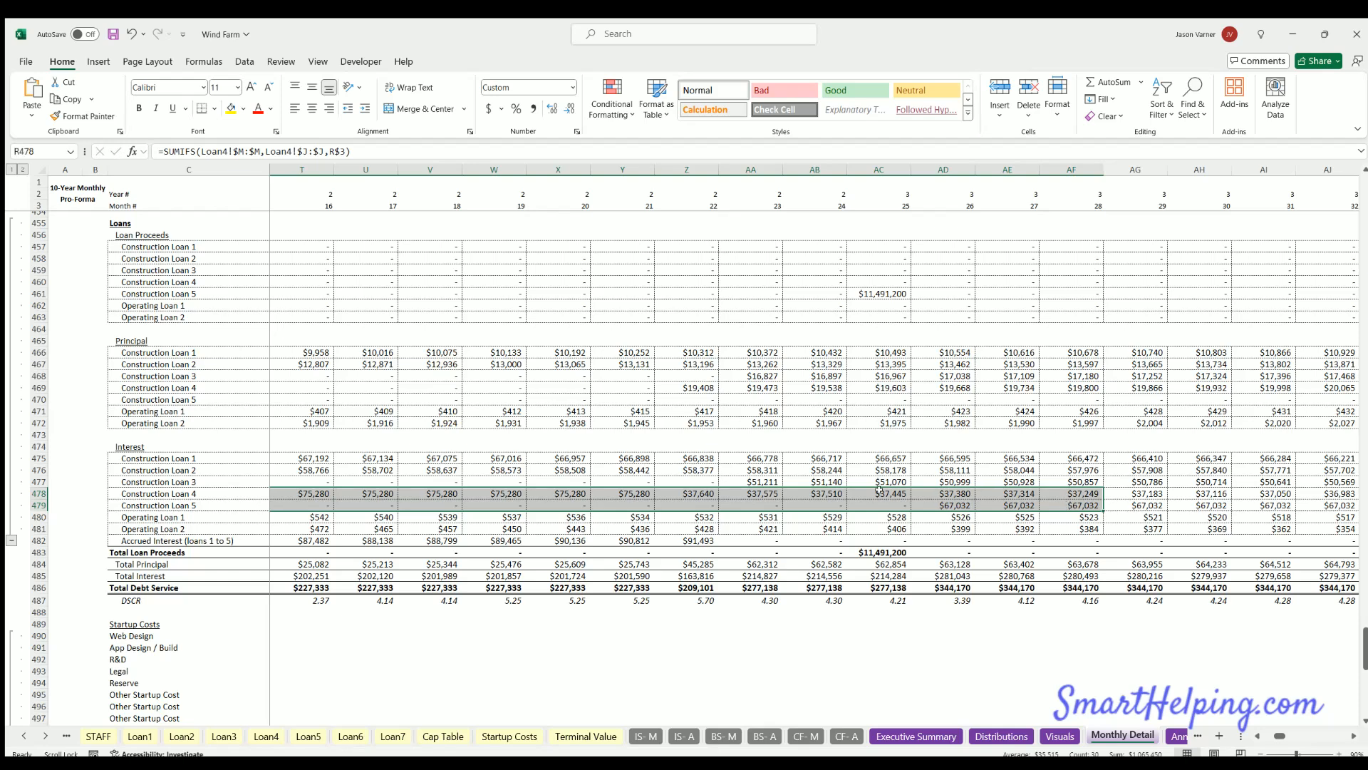
- Inspect Construction Loan 4's monthly interest and principal around month 22, where its interest-only period ends
left_click(880, 491)
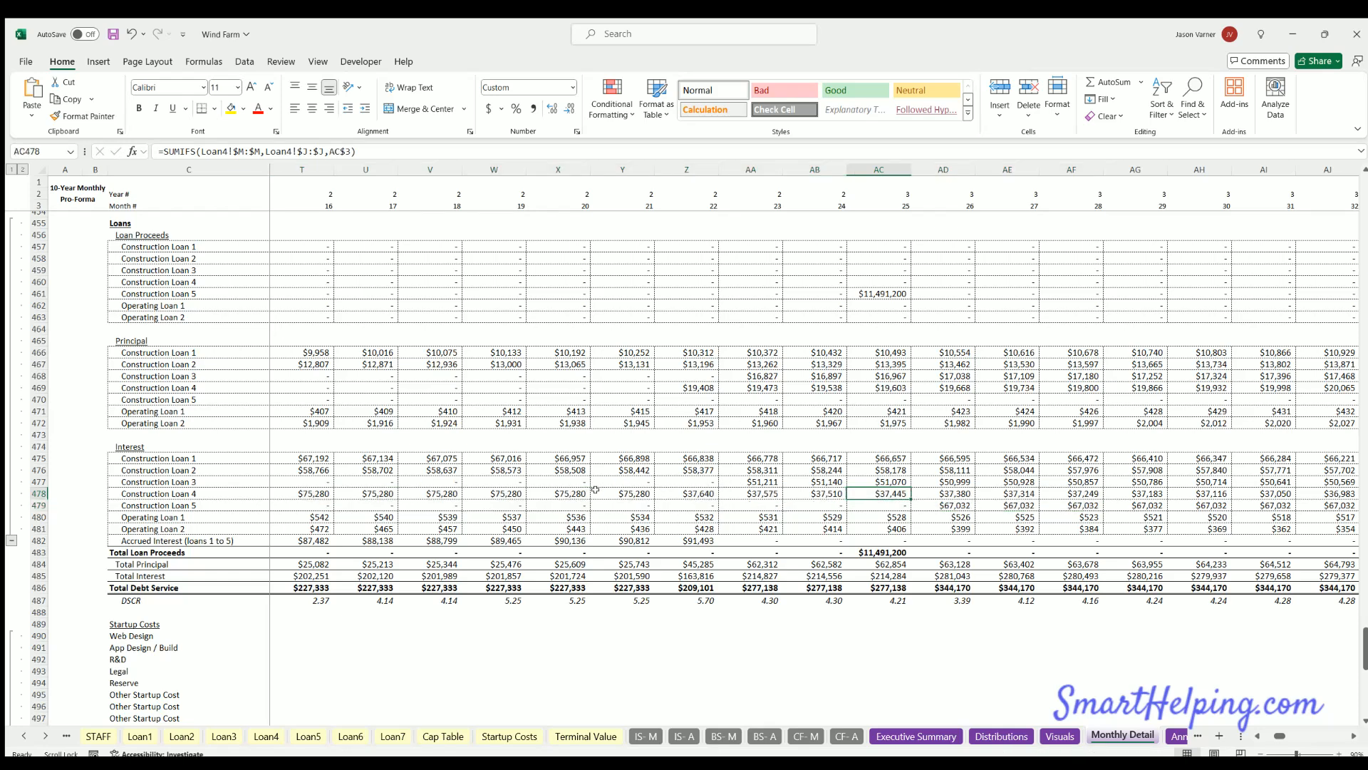
left_click(554, 490)
left_click(622, 493)
left_click(713, 494)
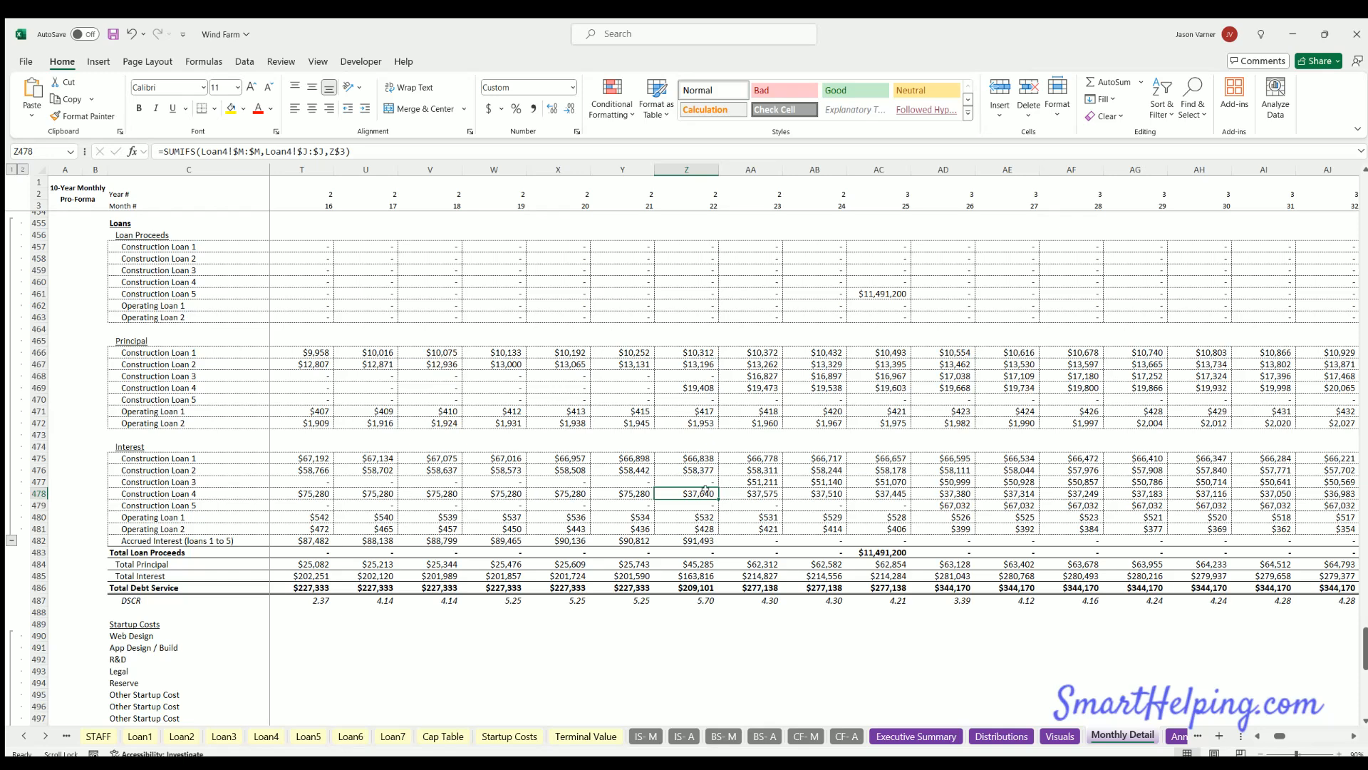
left_click(696, 385)
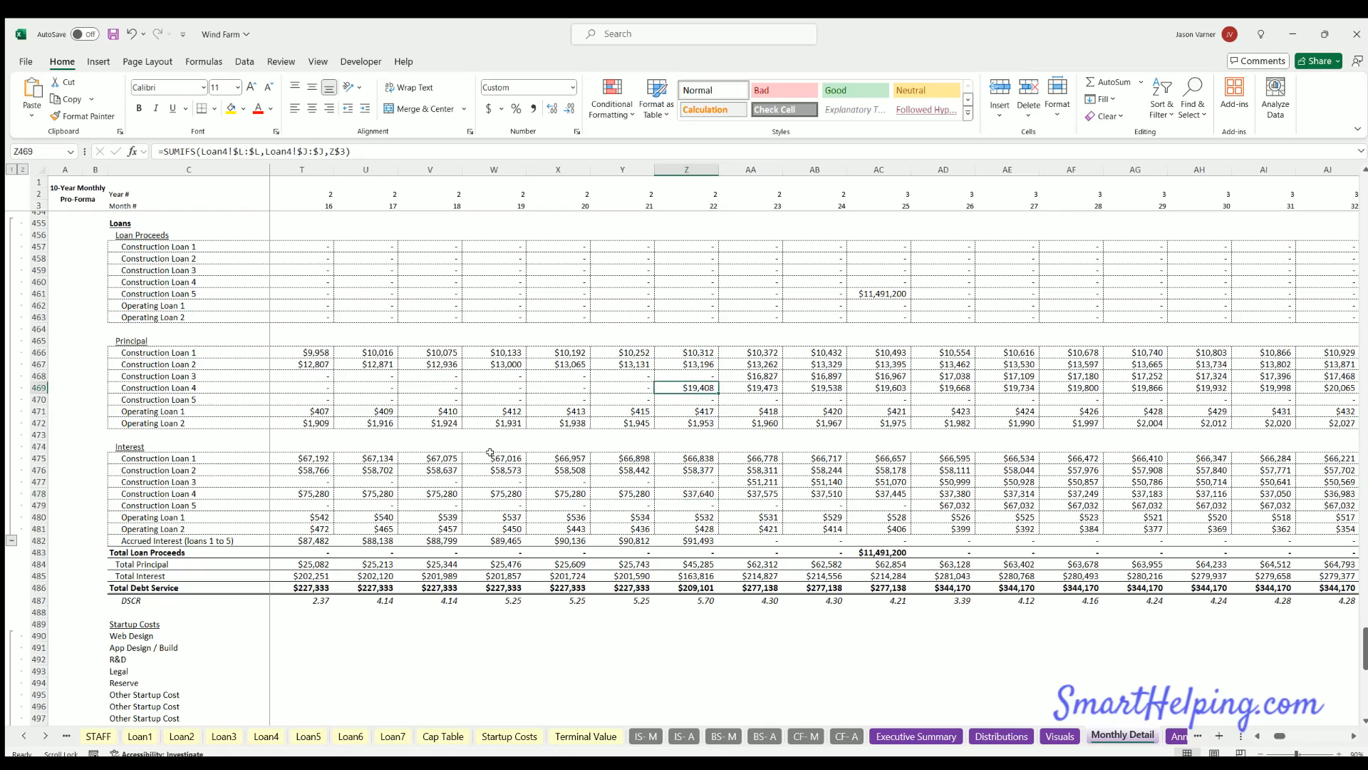
- Check Construction Loan 1's monthly interest and Construction Loan 2's monthly principal following their interest-only periods
left_click(495, 456)
left_click_drag(519, 455, 820, 467)
left_click(828, 456)
left_click(884, 457)
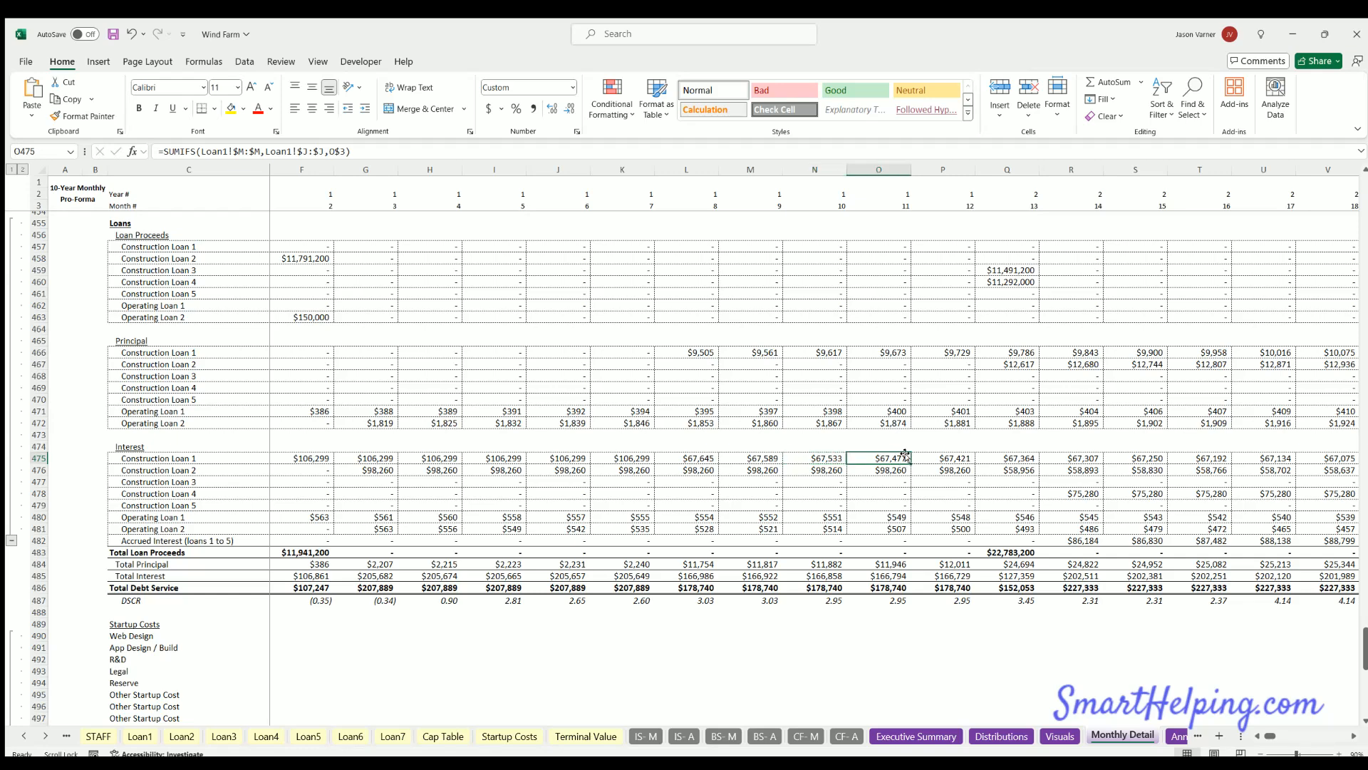
left_click(951, 457)
left_click(1006, 456)
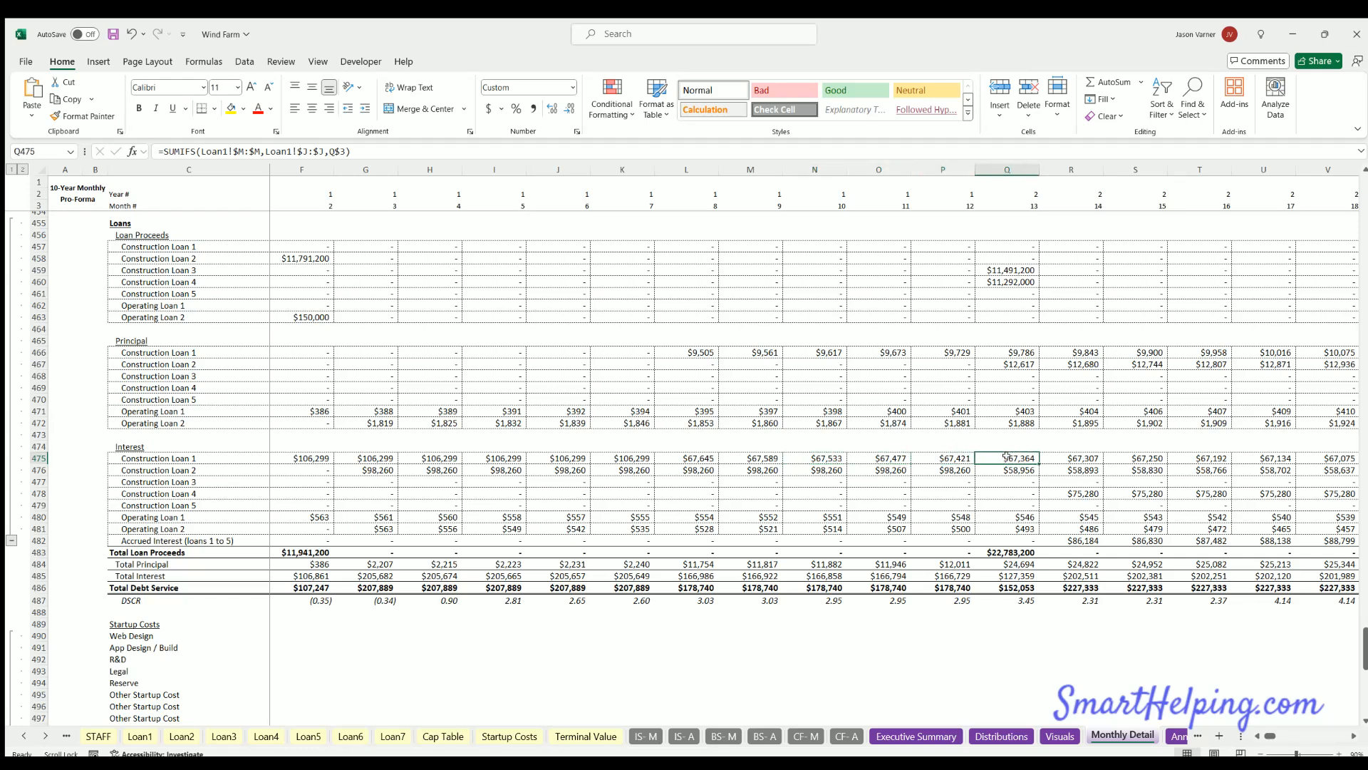
left_click(1069, 457)
left_click(1135, 457)
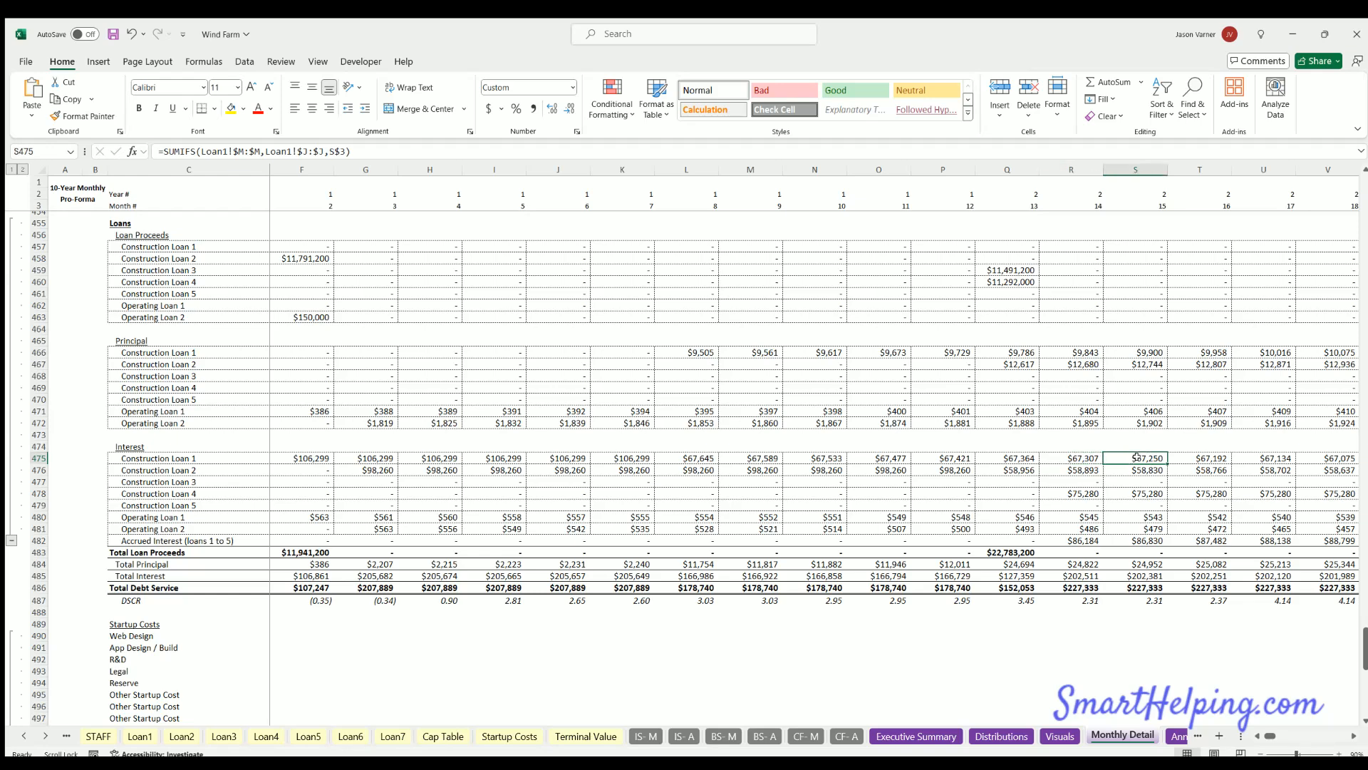
left_click(1208, 456)
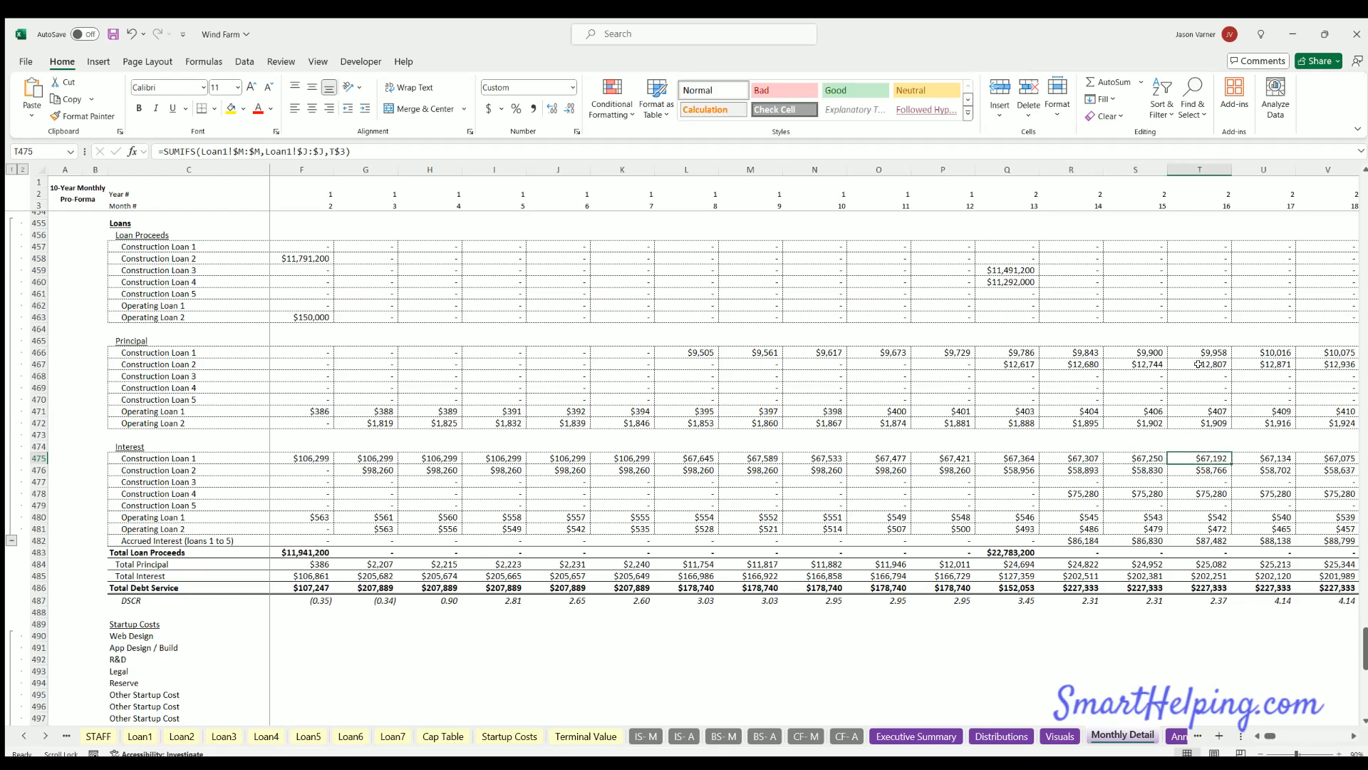
left_click(1198, 364)
left_click(1022, 364)
left_click(1074, 362)
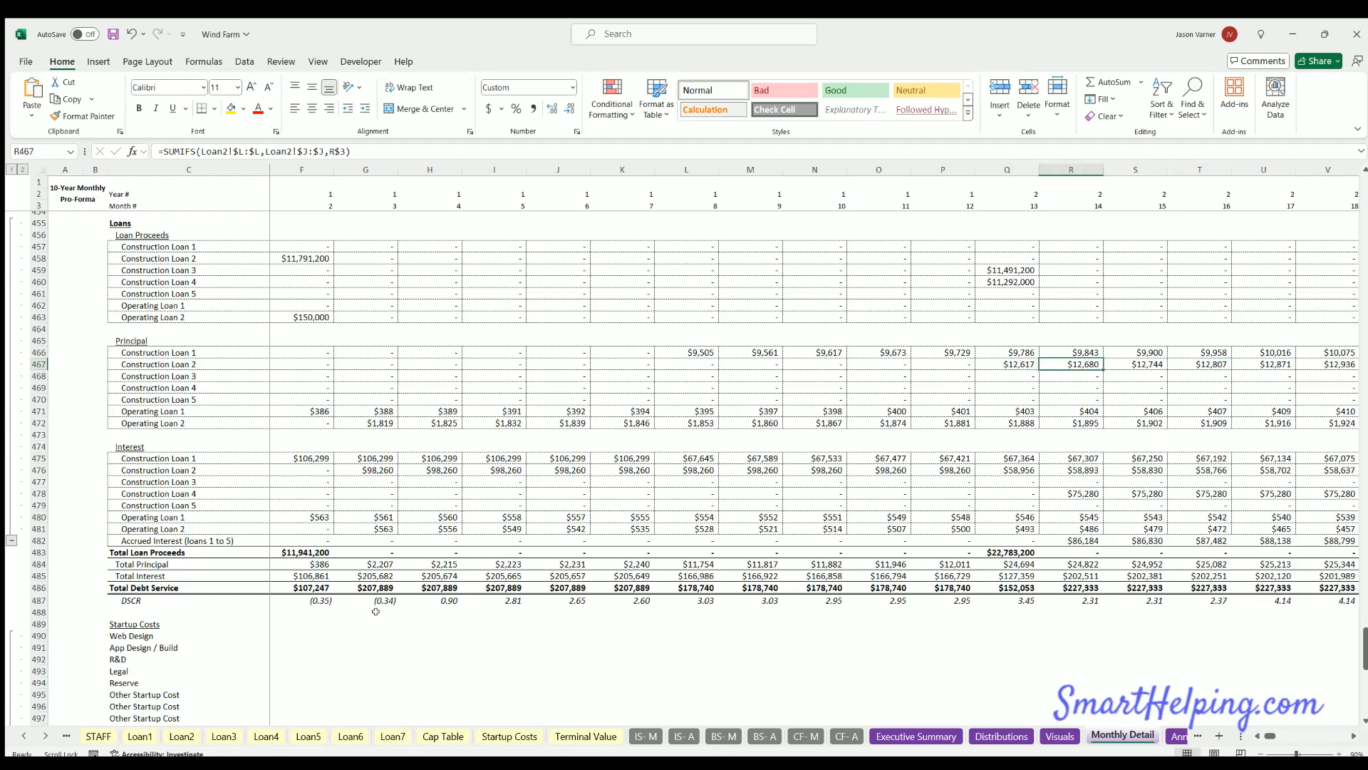
- Look through the Annual Detail, Terminal Value, construction loan and STAFF sheets
scroll(375, 613, "up", 20)
scroll(375, 657, "up", 20)
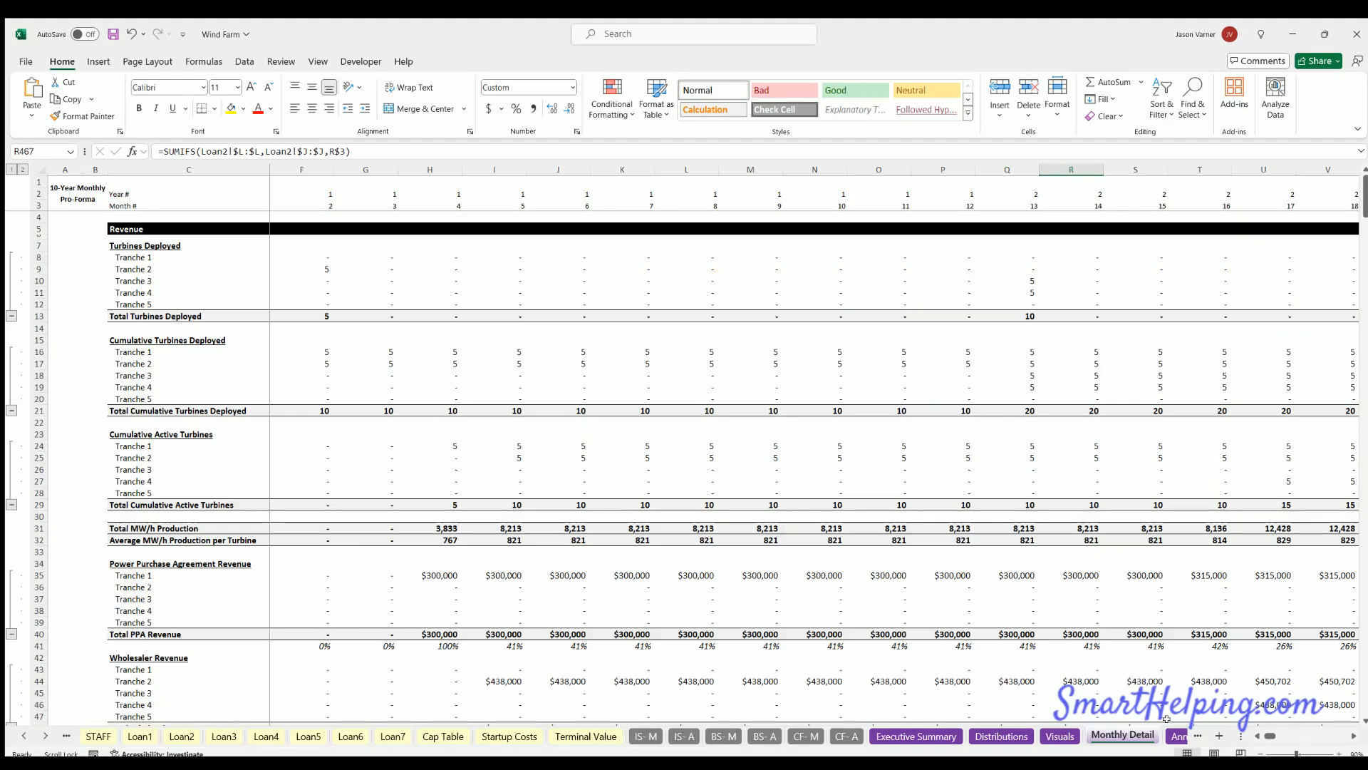
left_click(1180, 736)
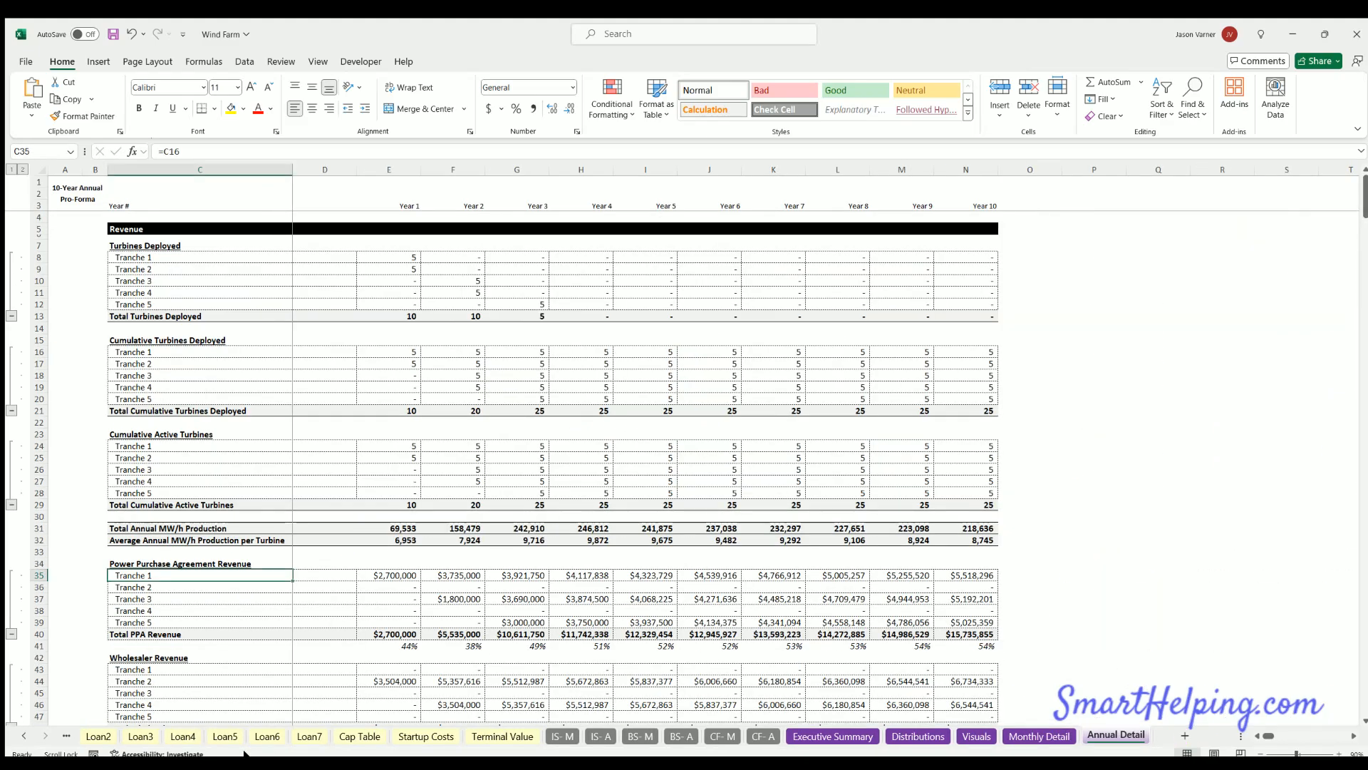
left_click(502, 735)
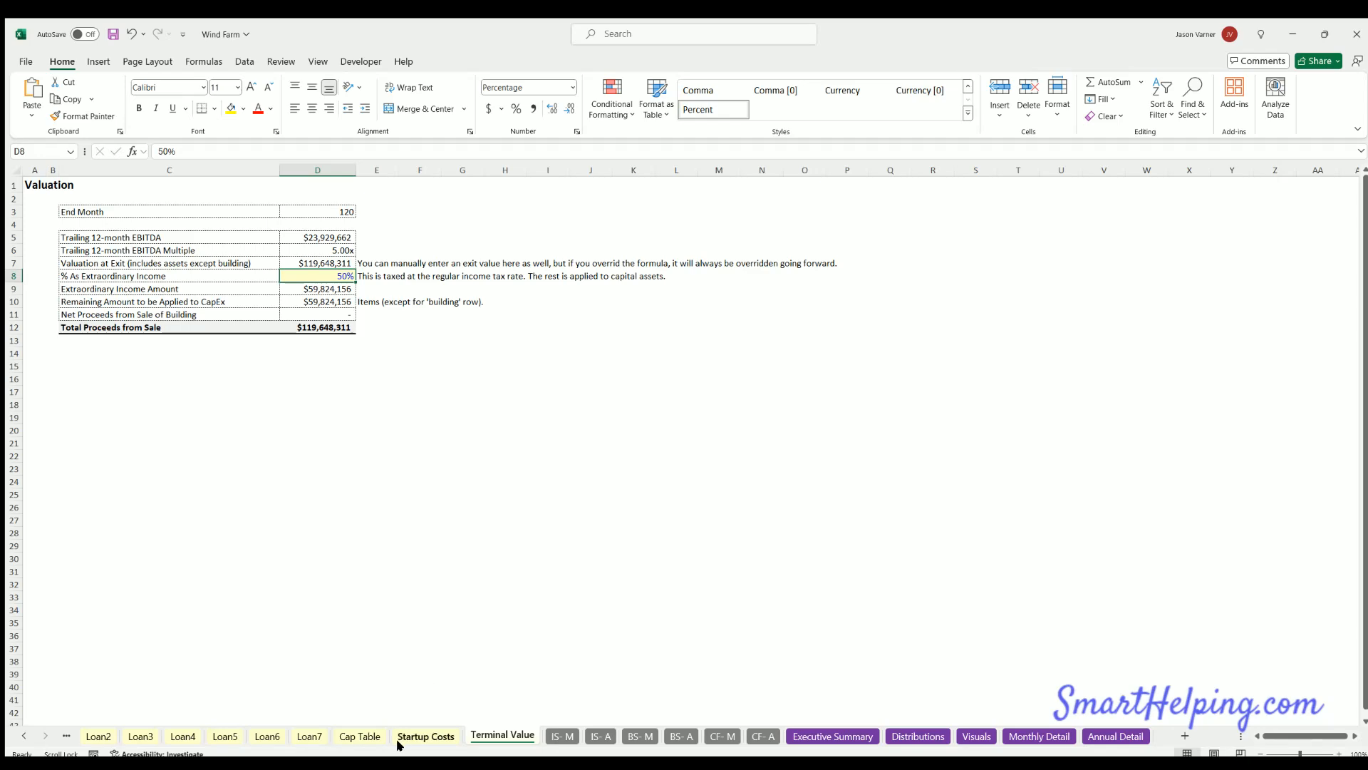
left_click(227, 737)
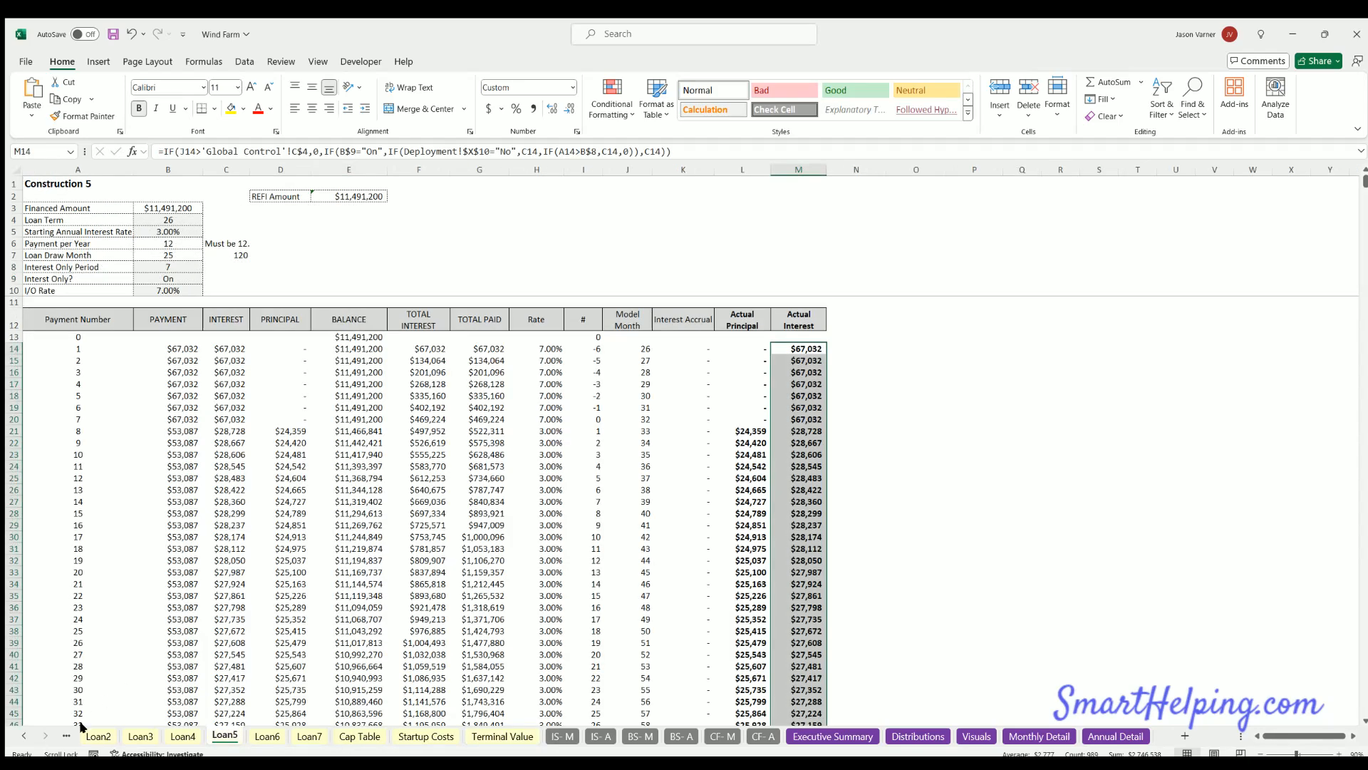
left_click(19, 734)
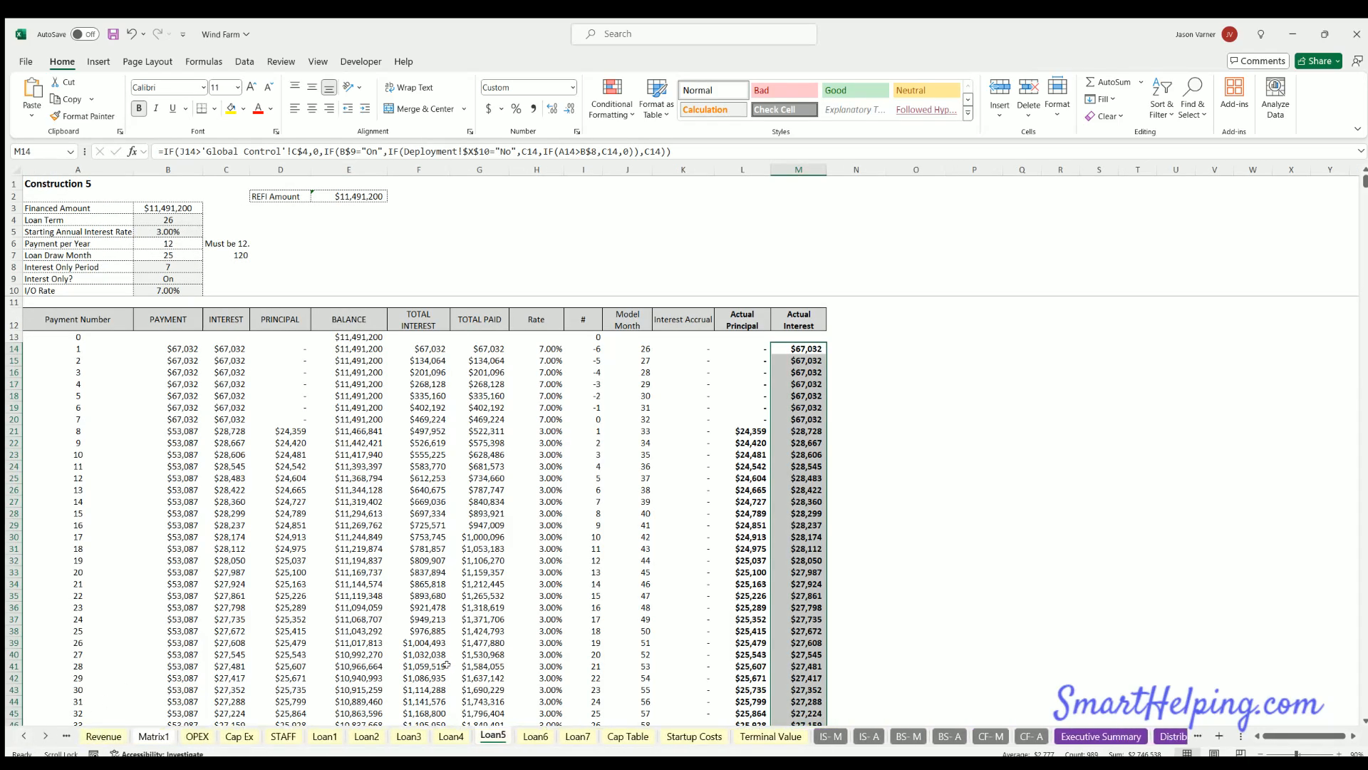
left_click(1104, 525)
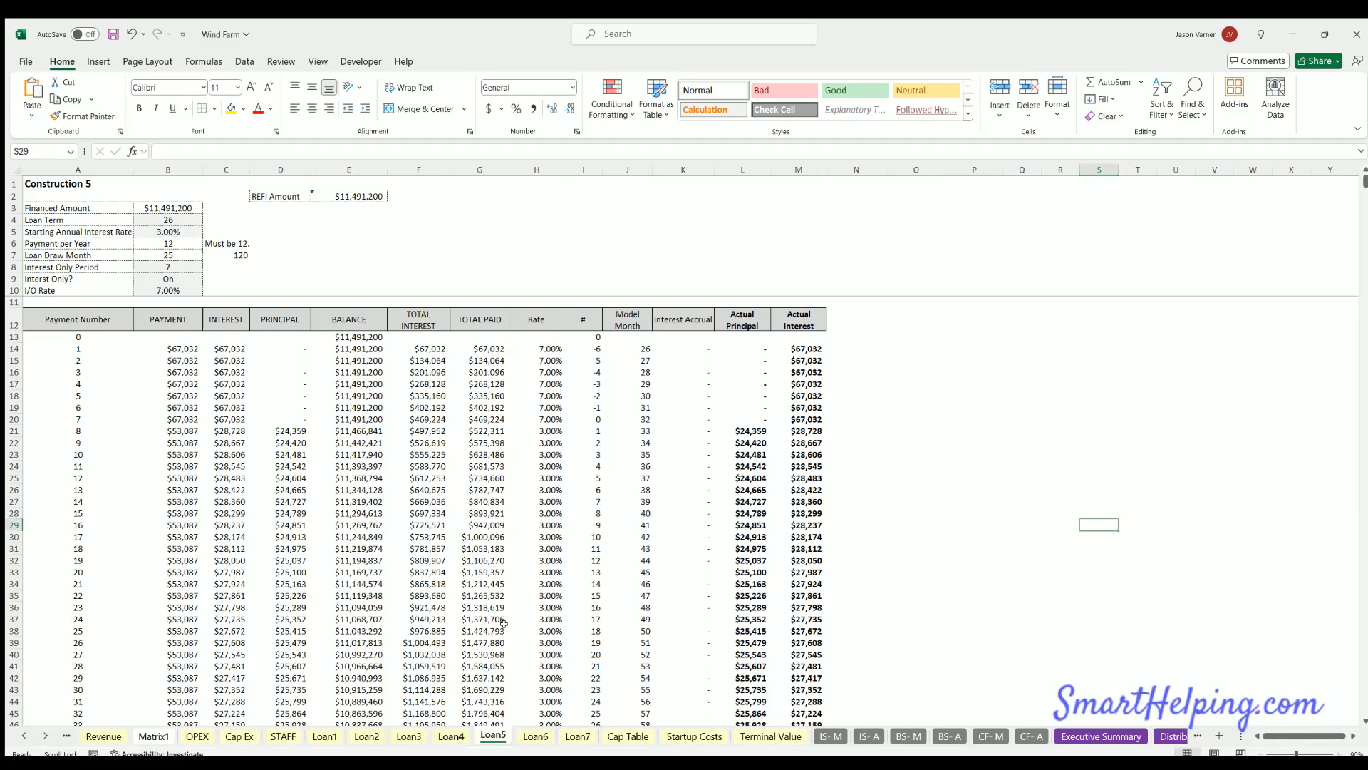
left_click(451, 737)
left_click(409, 737)
left_click(367, 737)
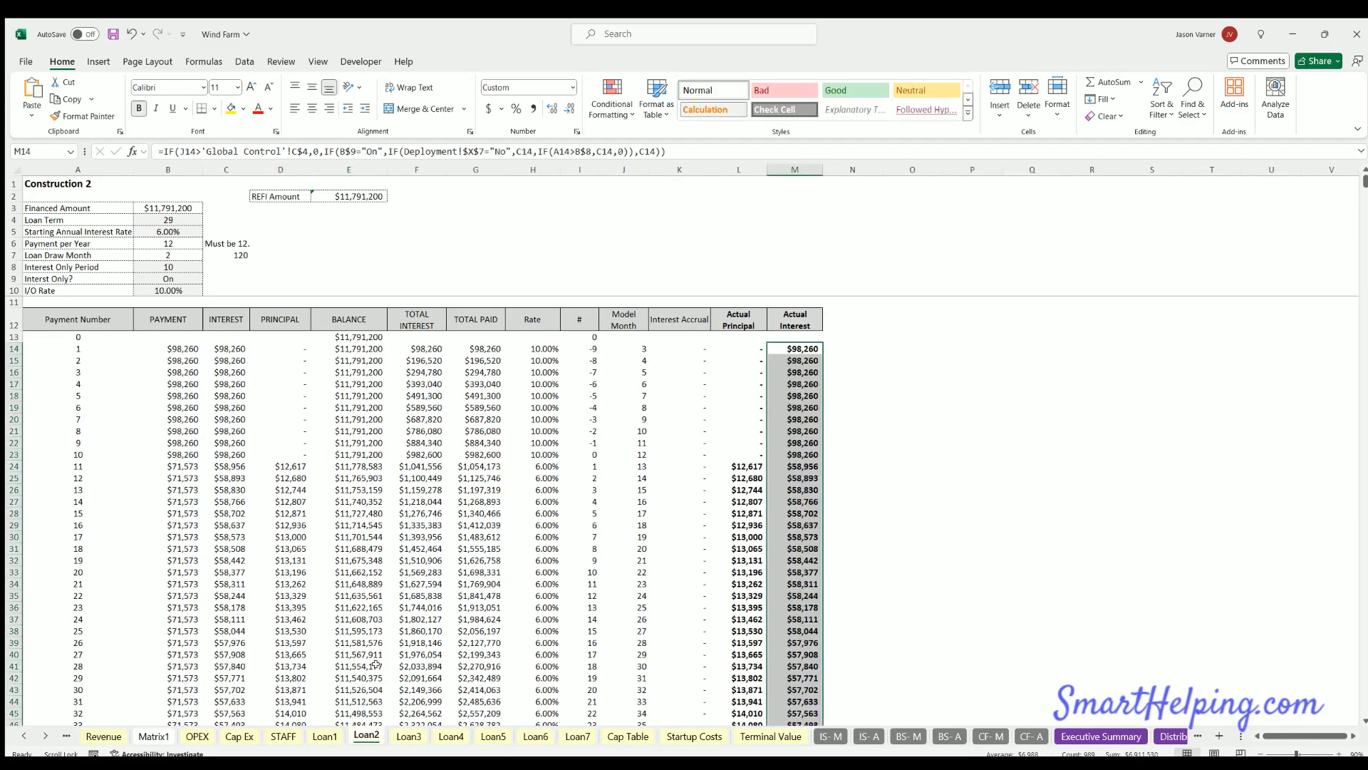
left_click(325, 736)
left_click(280, 737)
left_click(239, 736)
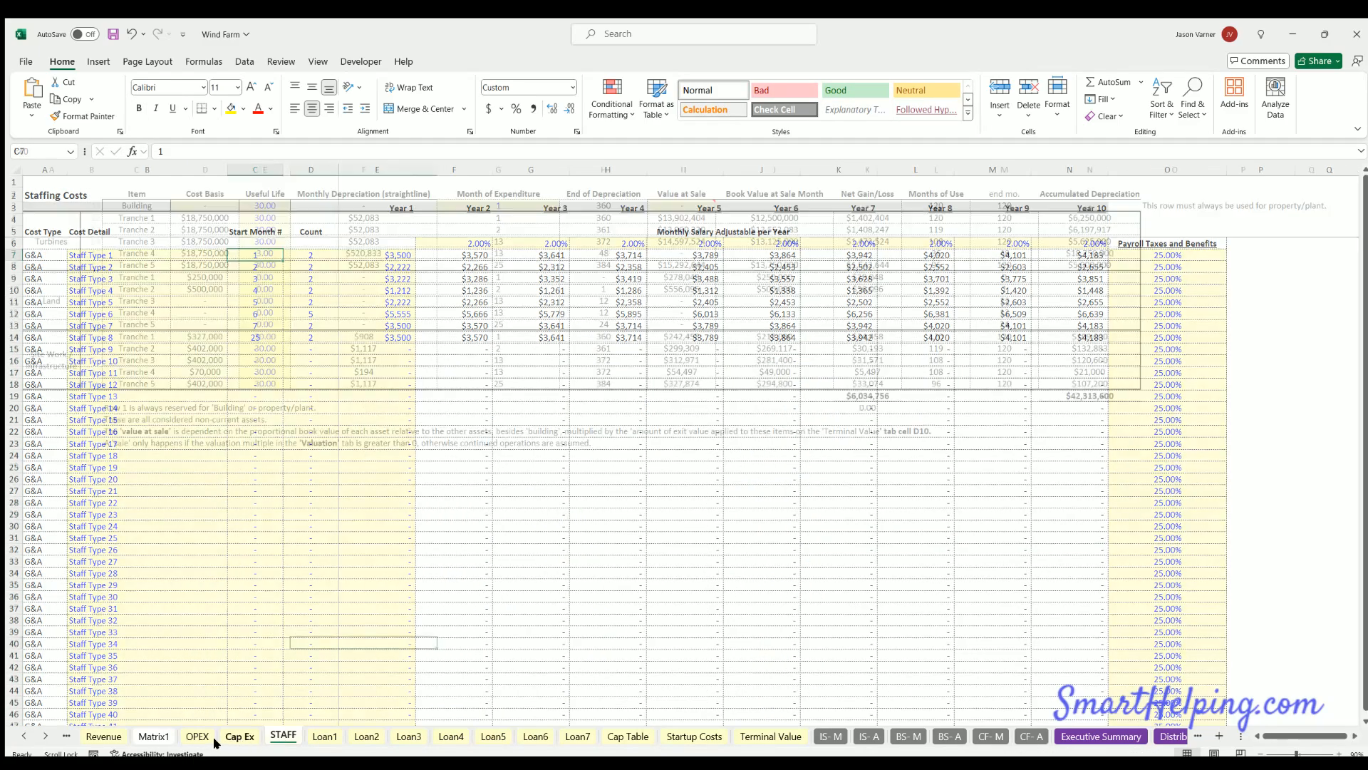
- On Deployment, set the percentage of construction costs financed to 0% for all five tranches
left_click(24, 738)
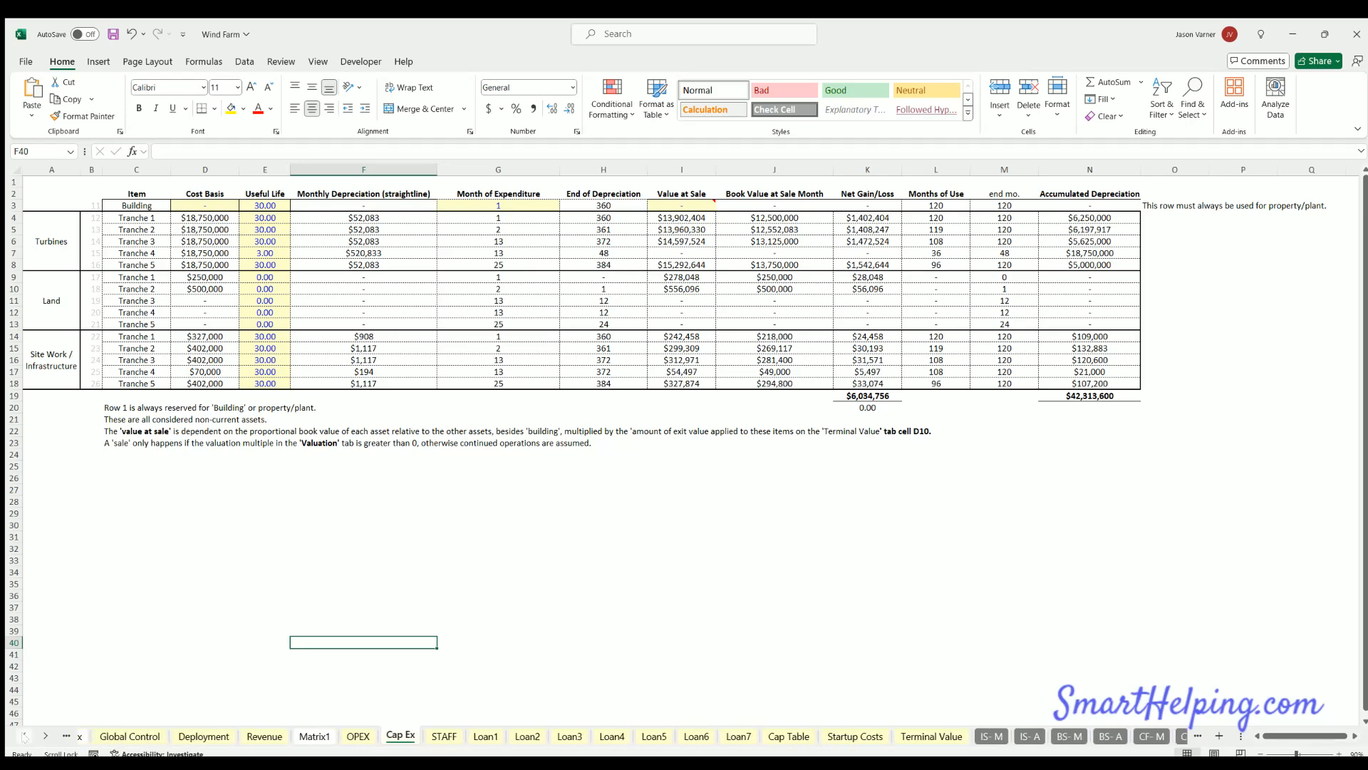
left_click(24, 737)
left_click(229, 736)
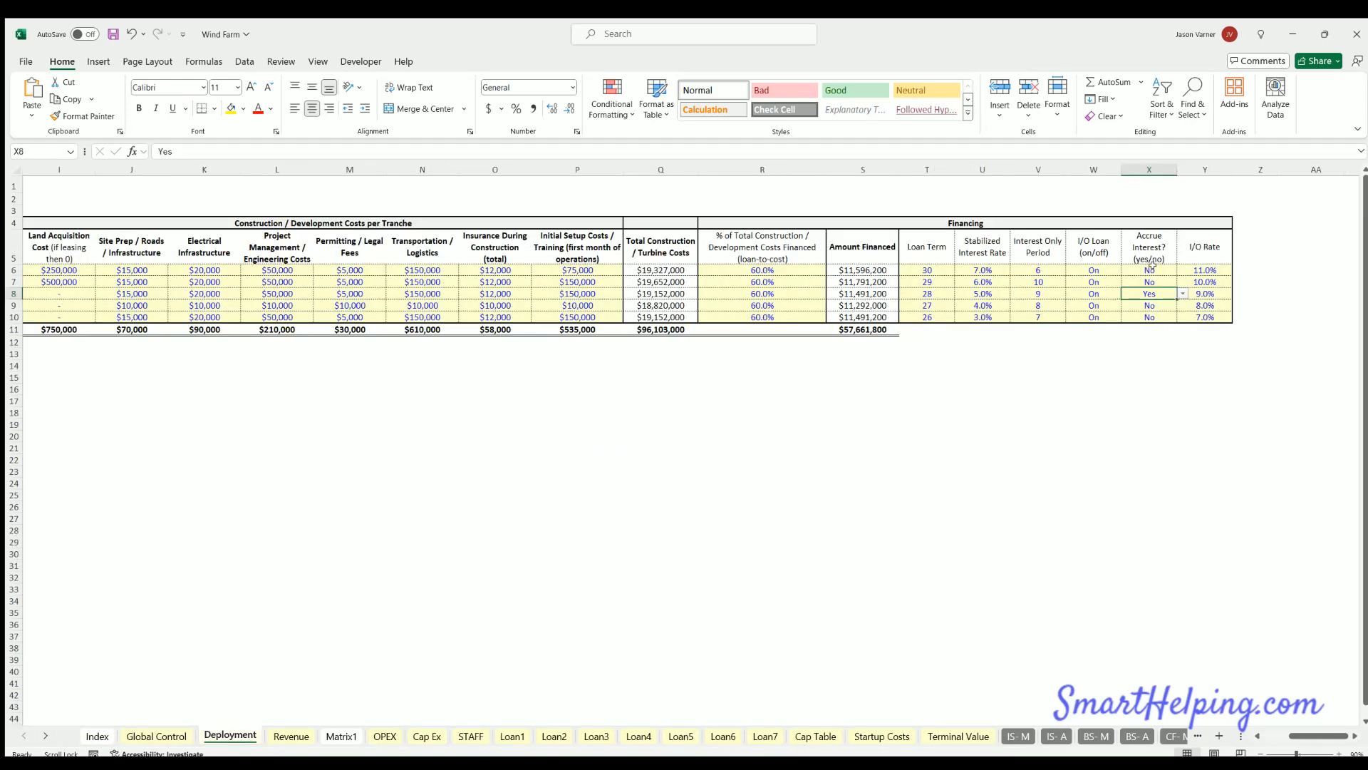
key("Up")
key("Up")
left_click(1099, 269)
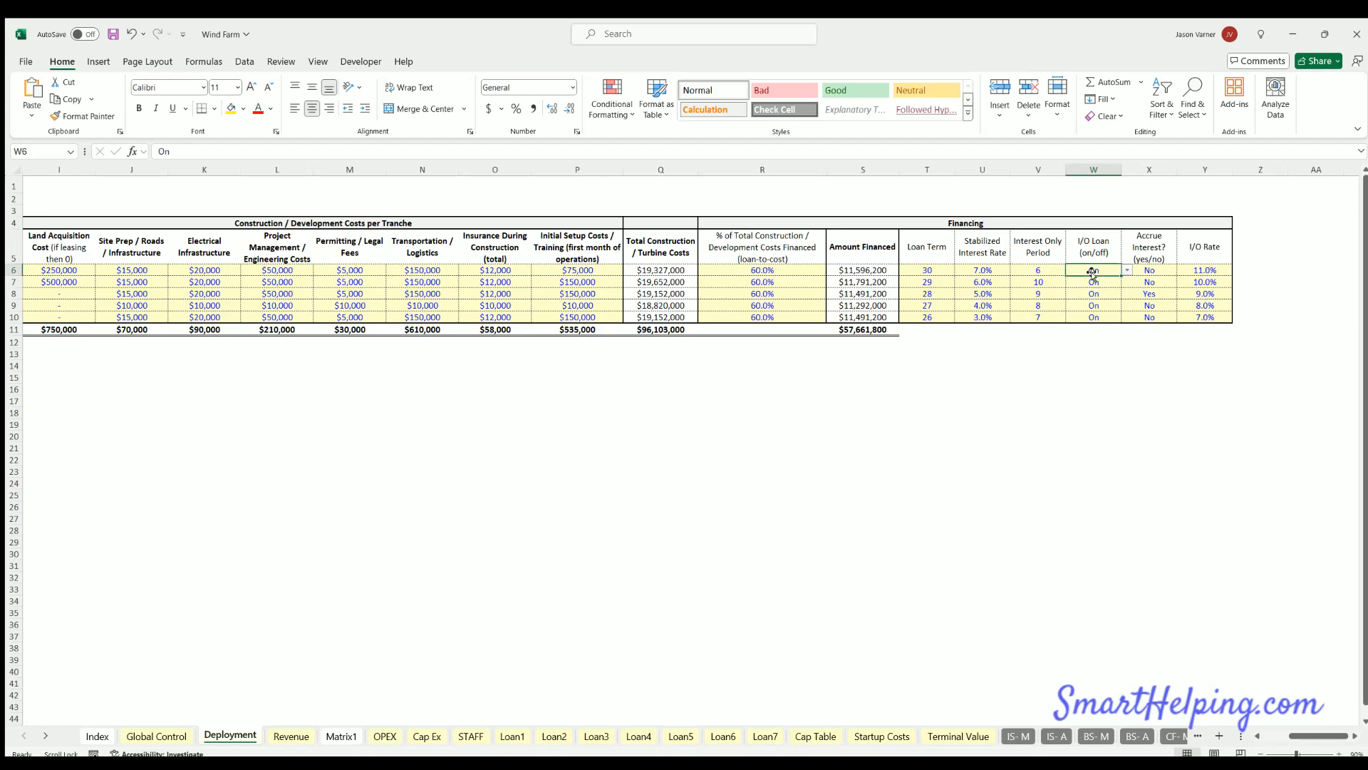
left_click(763, 270)
key("Down")
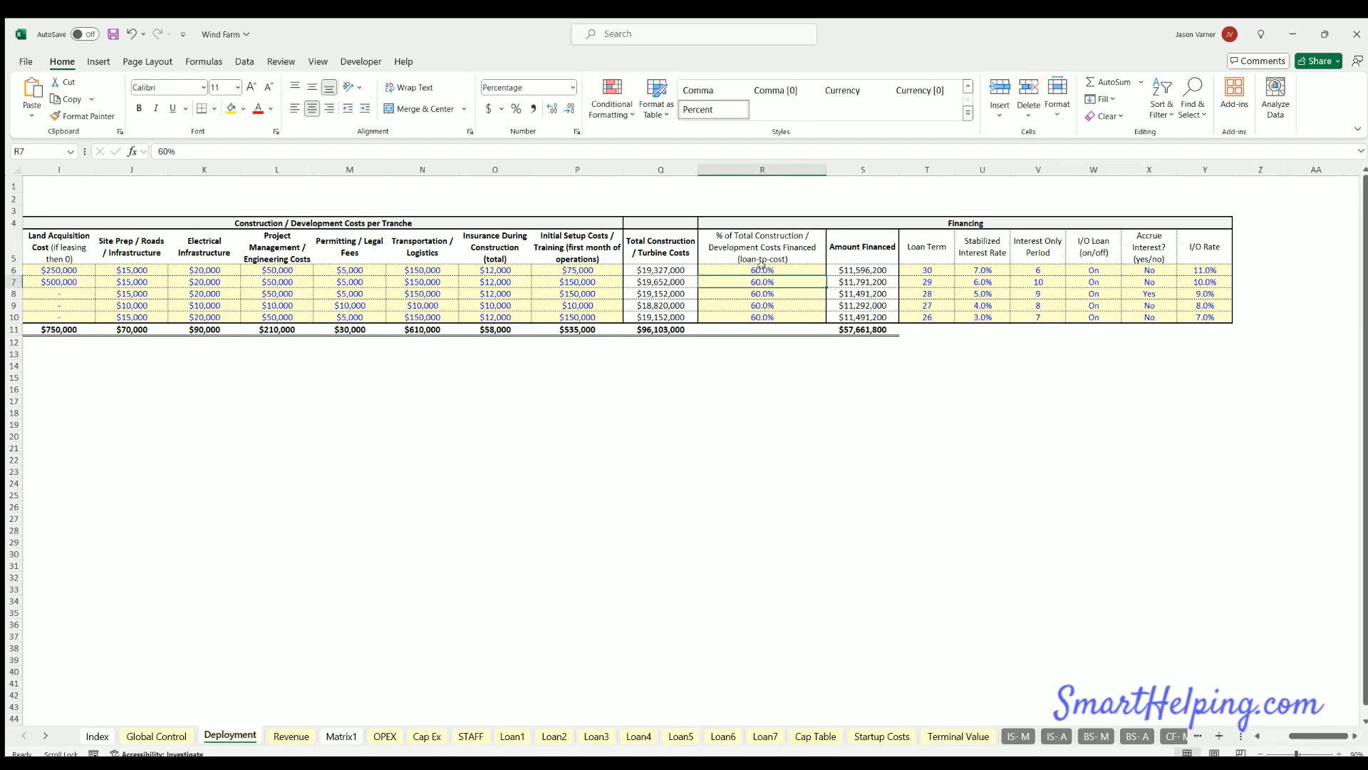
key("Up")
key("Down")
key("Up")
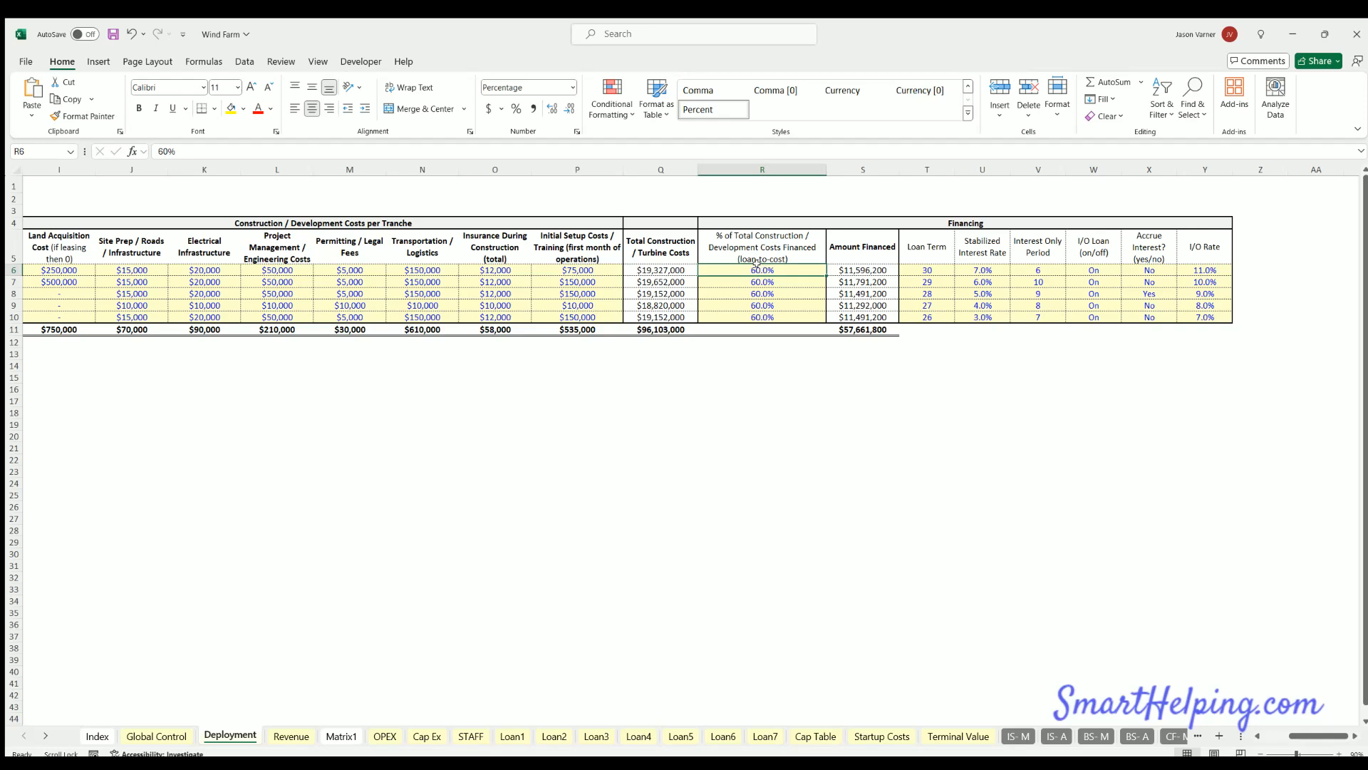
type("0 0 0 0 0")
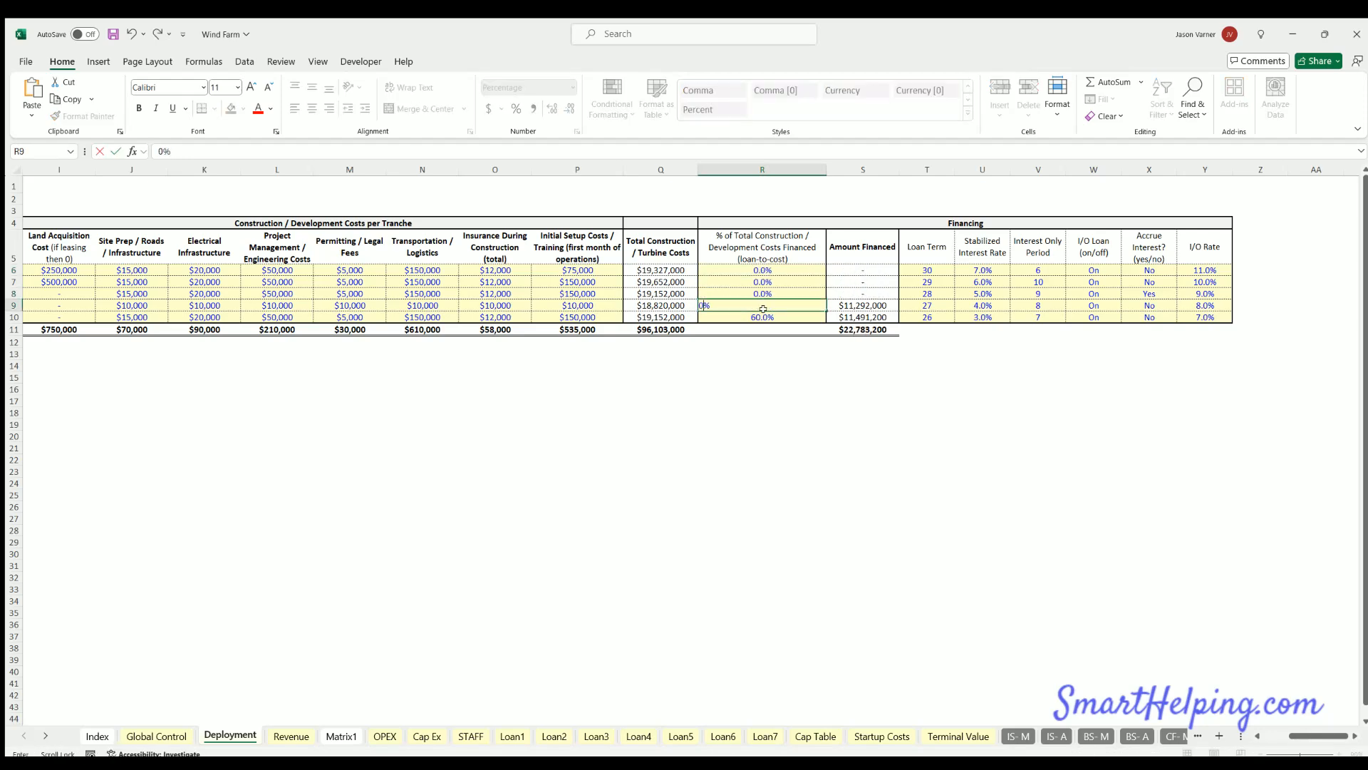
key("Return")
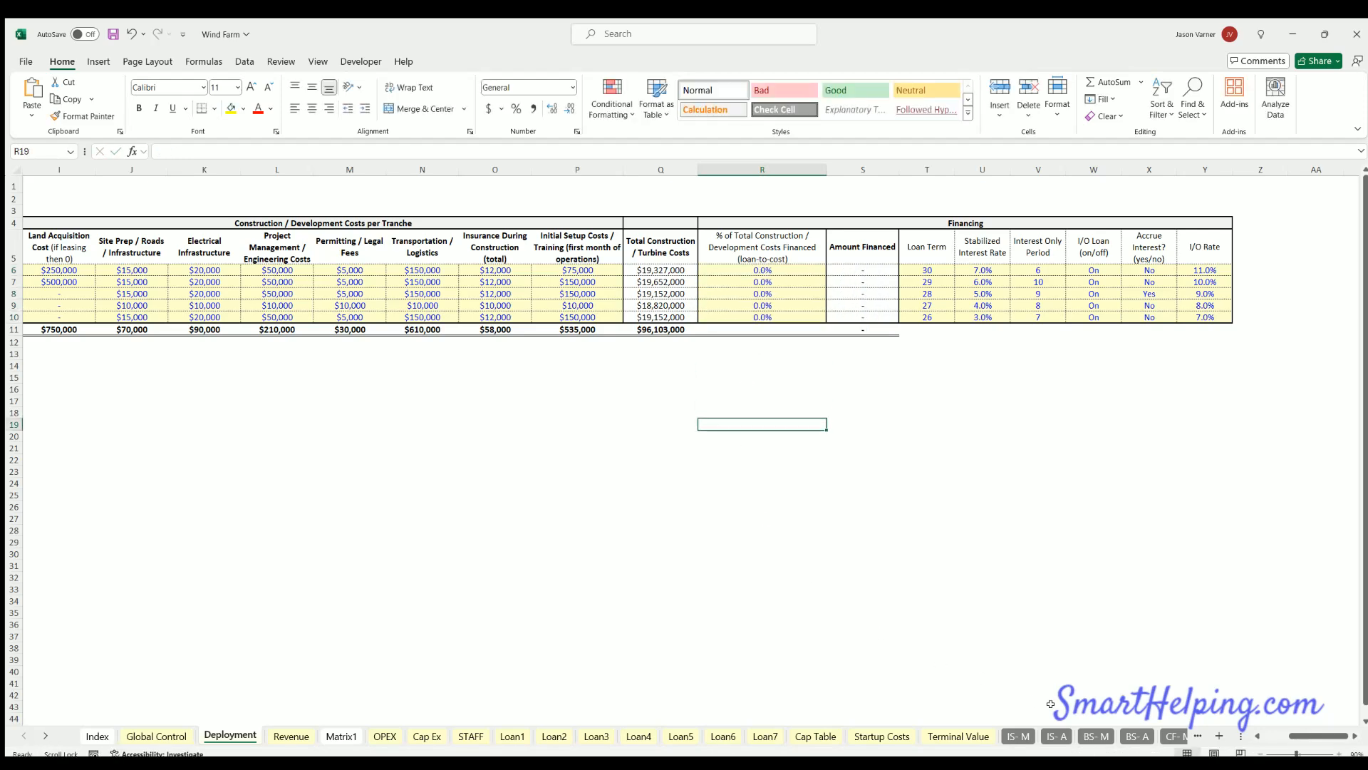
- Review the payment schedules on Loan1 through Loan7, including the financed amounts of the two operating loans
left_click(507, 735)
left_click(553, 736)
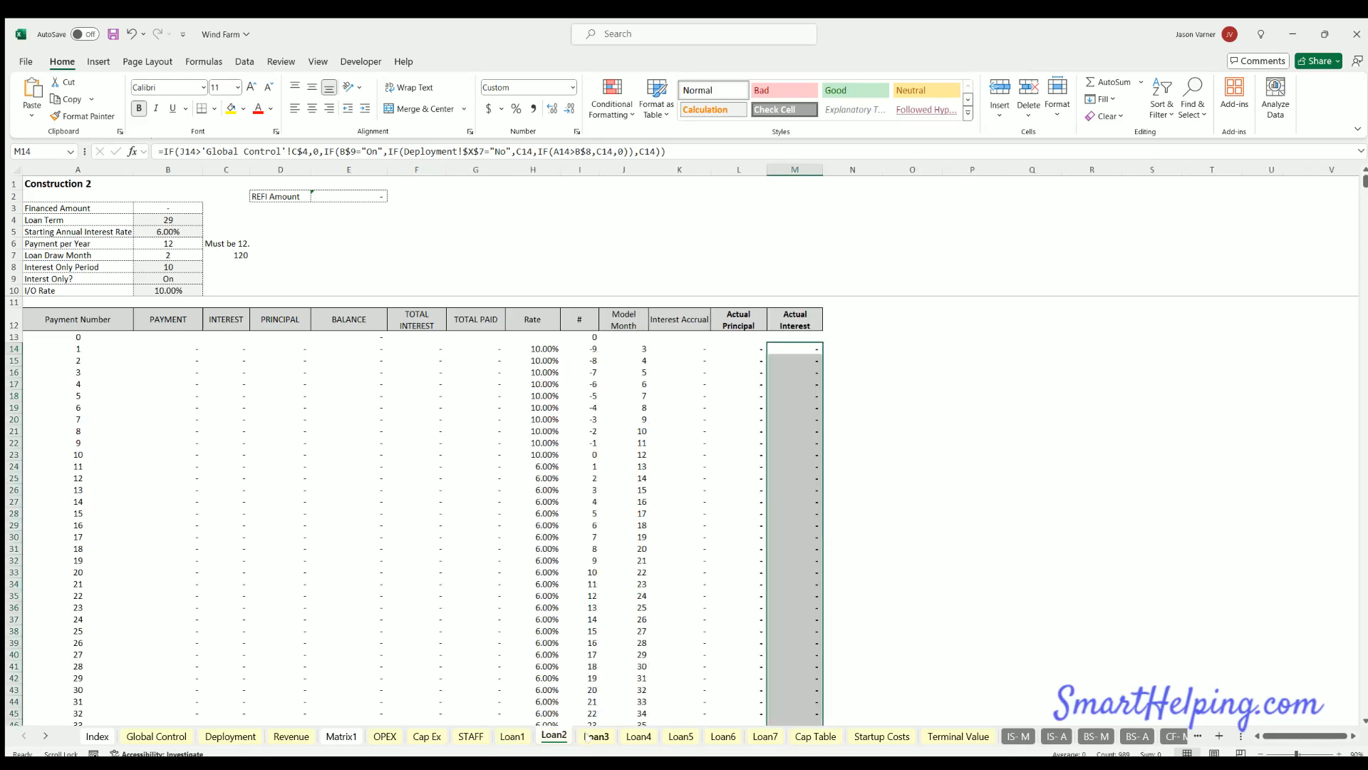
left_click(597, 735)
left_click(639, 735)
left_click(680, 736)
left_click(722, 735)
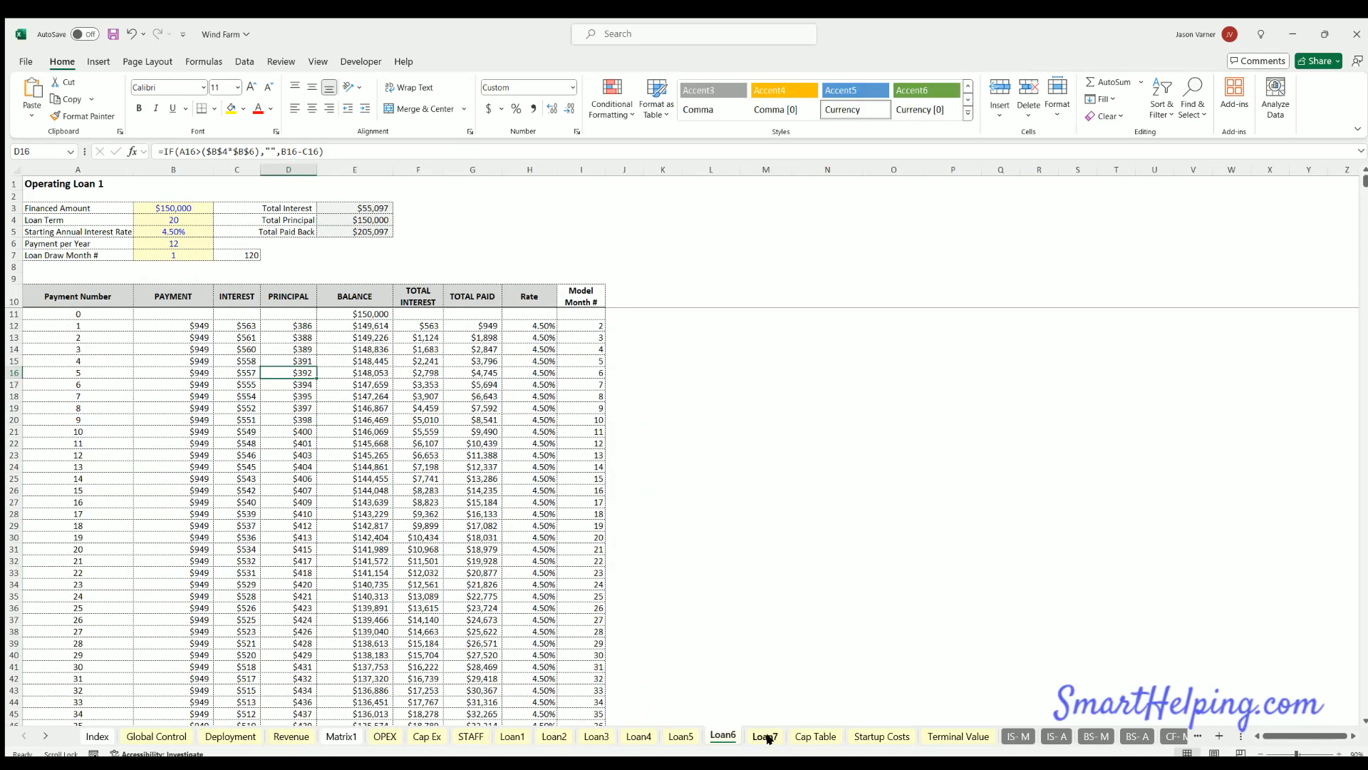
left_click(175, 208)
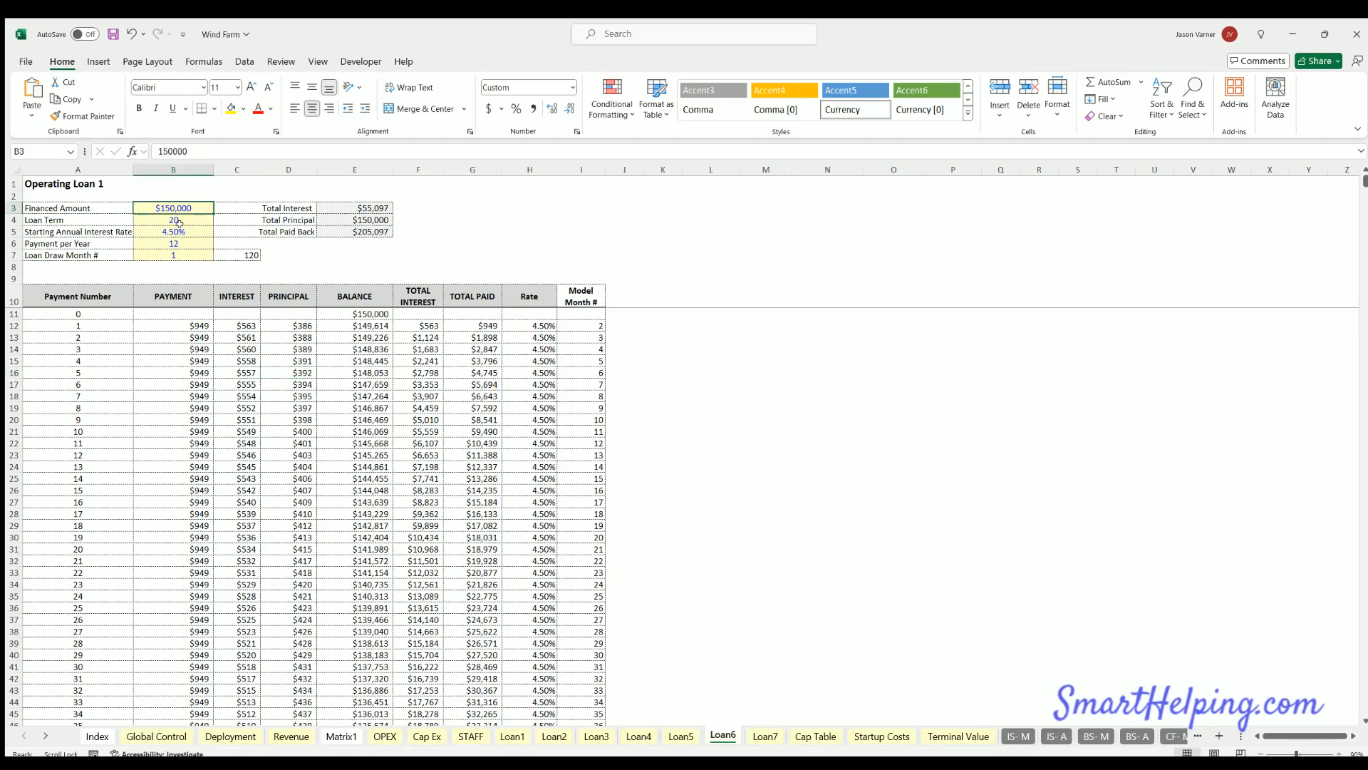
left_click(765, 737)
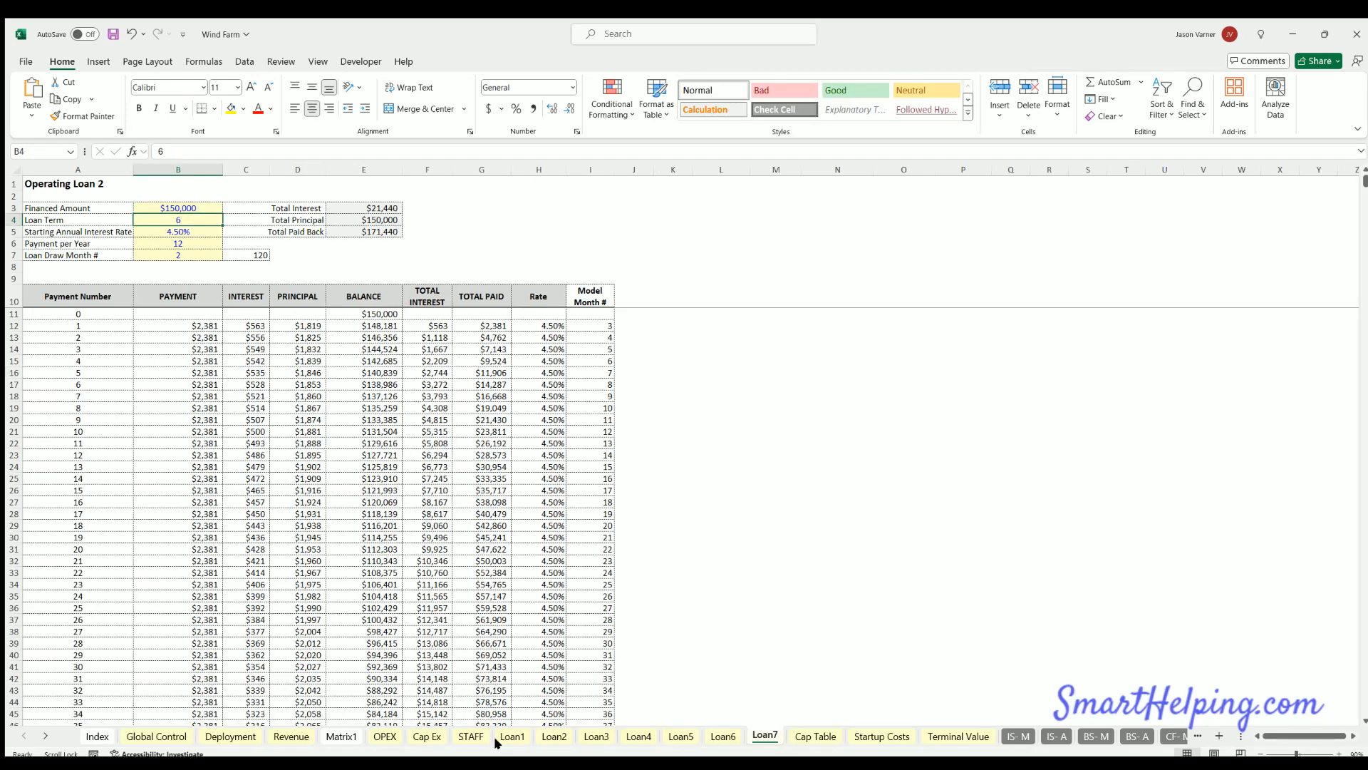
- On Deployment, undo the five 0% loan-to-cost entries
left_click(230, 735)
left_click(130, 34)
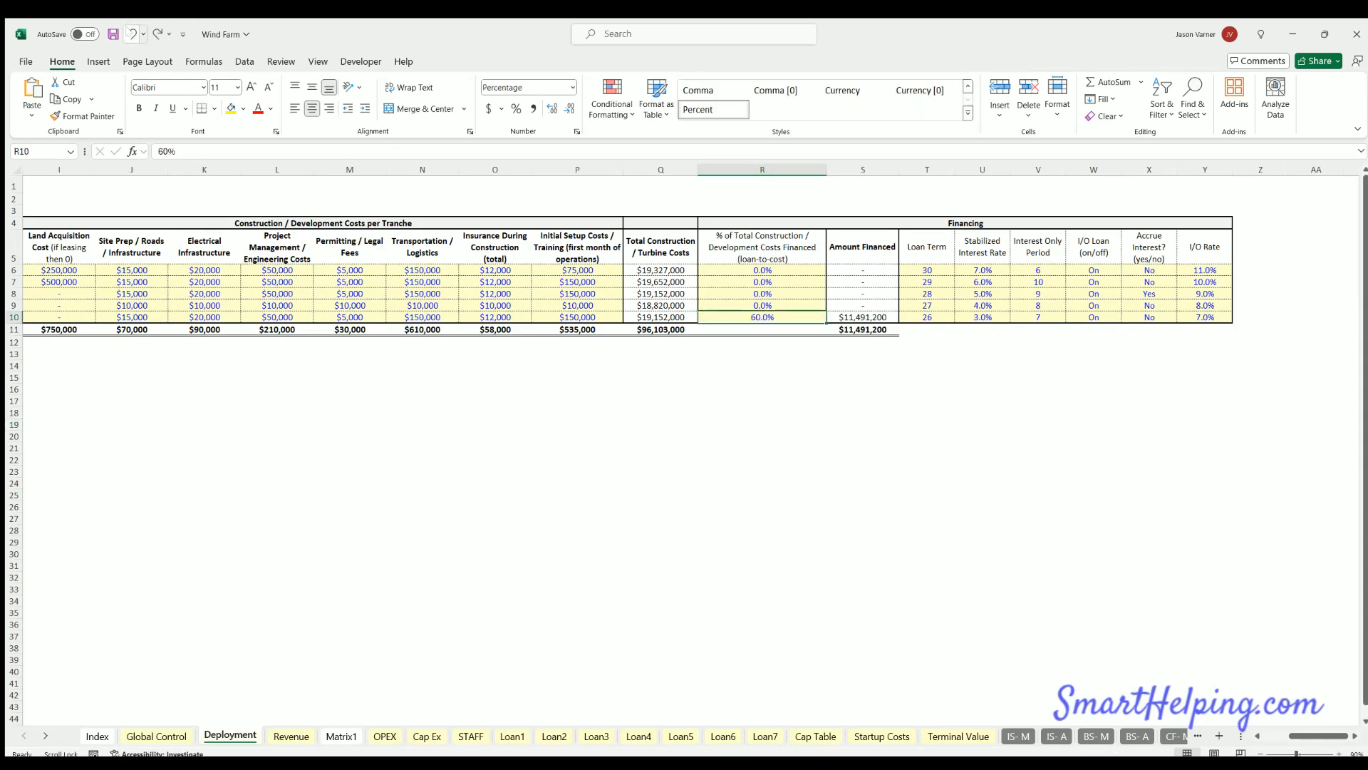
left_click(131, 33)
left_click(131, 33)
left_click(130, 33)
left_click(131, 34)
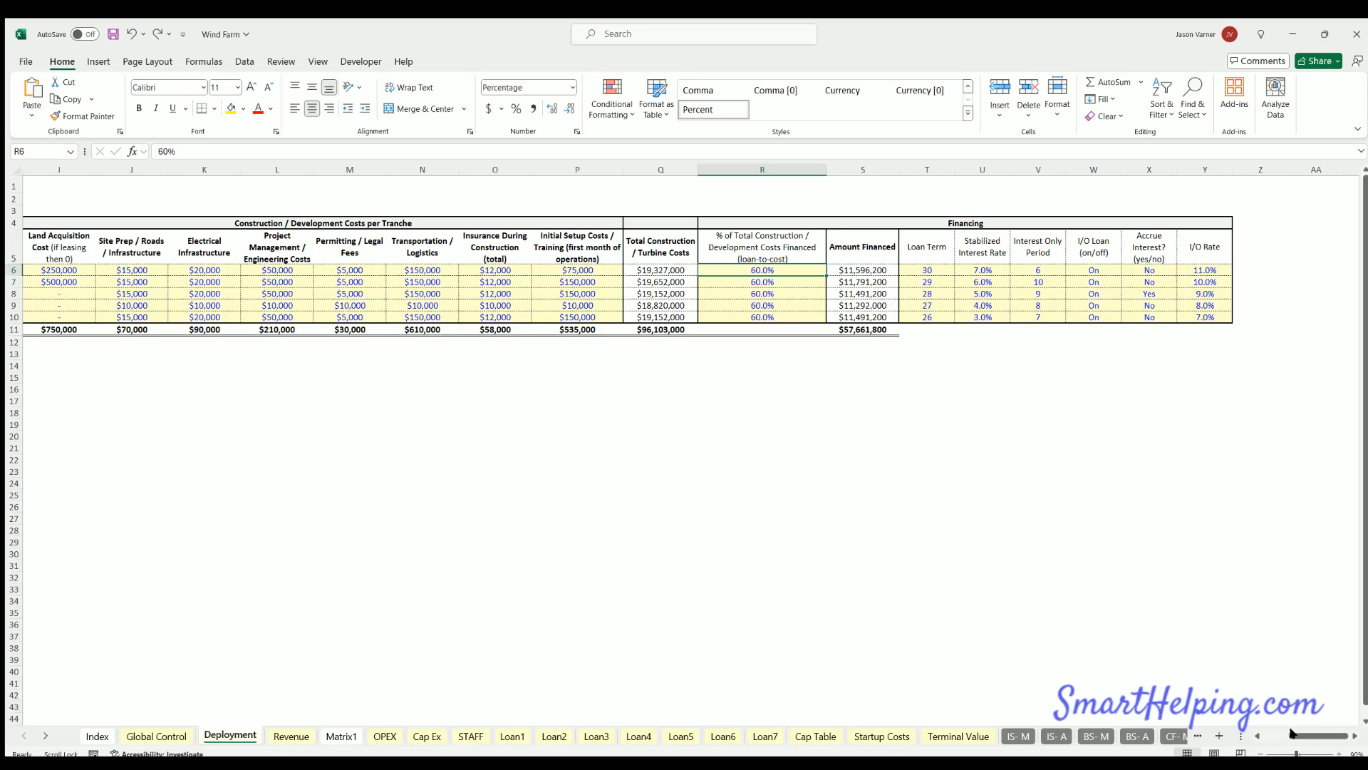
- Review the main project assumptions and the check summary on the Global Control sheet
left_click_drag(1292, 734, 1263, 735)
left_click(156, 736)
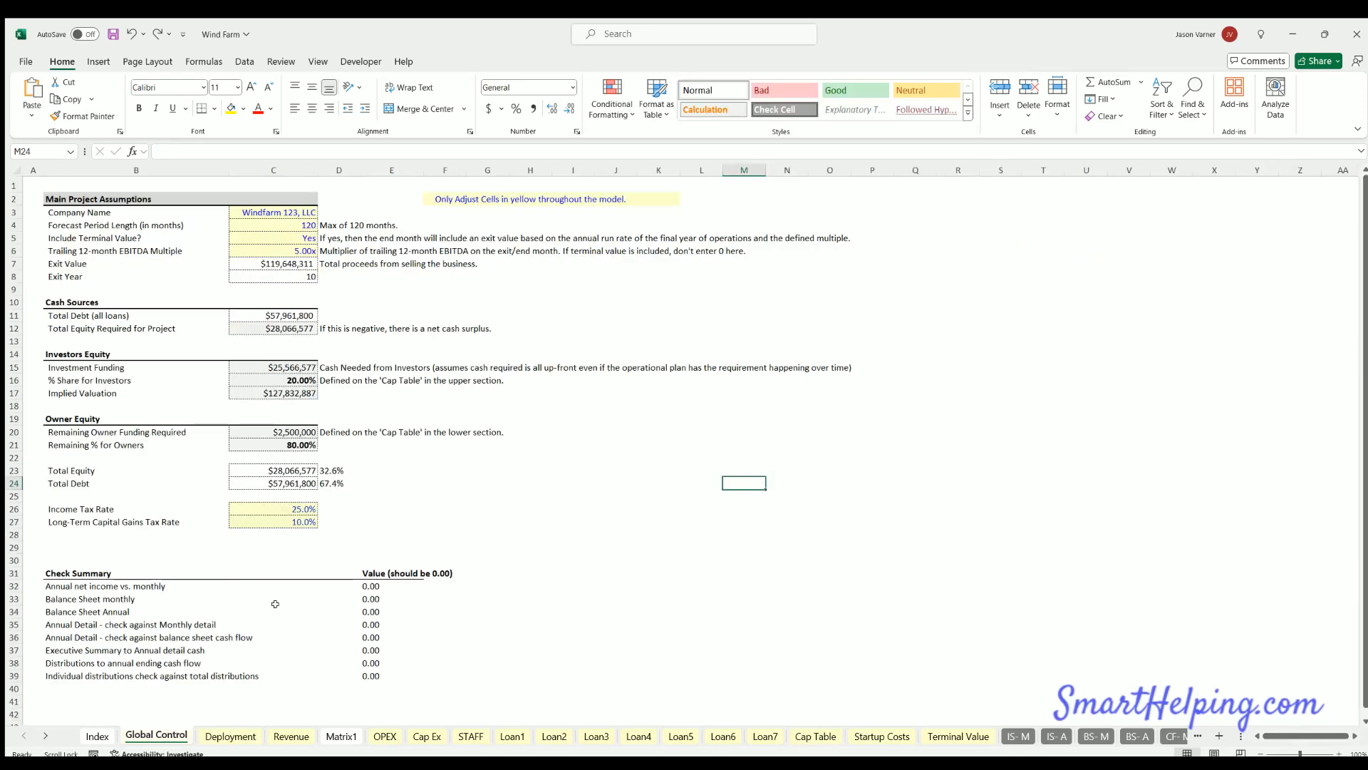
left_click(280, 213)
key("Down")
key("Down")
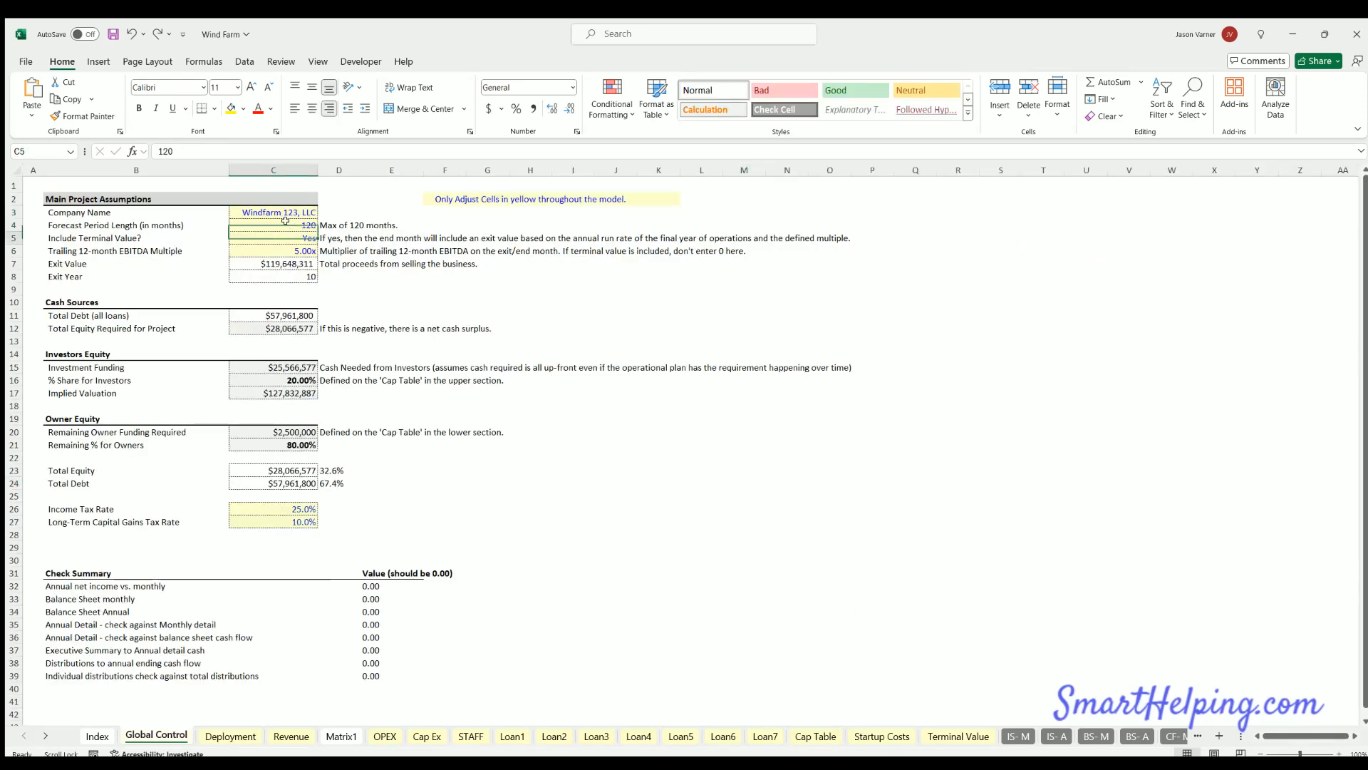
left_click(787, 509)
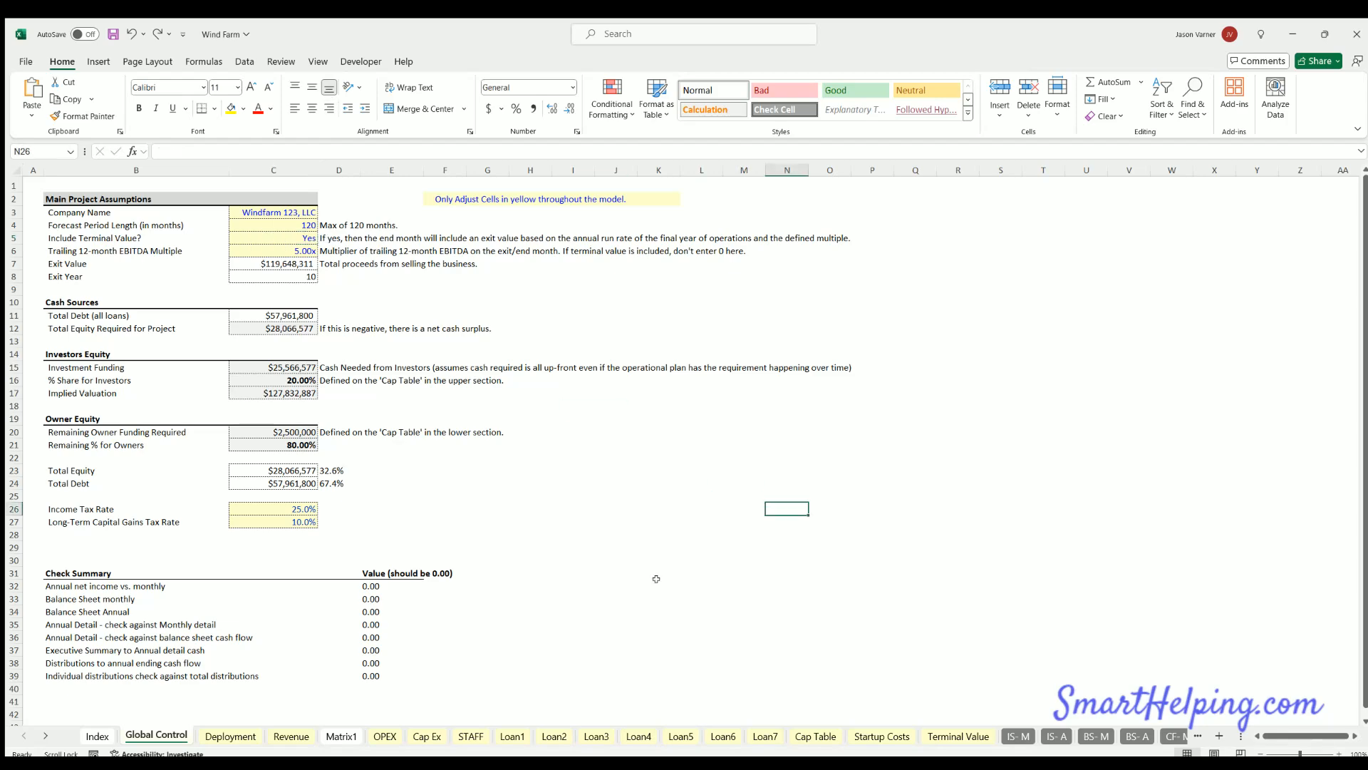
- Return to the Index sheet and save the Wind Farm workbook
left_click(97, 735)
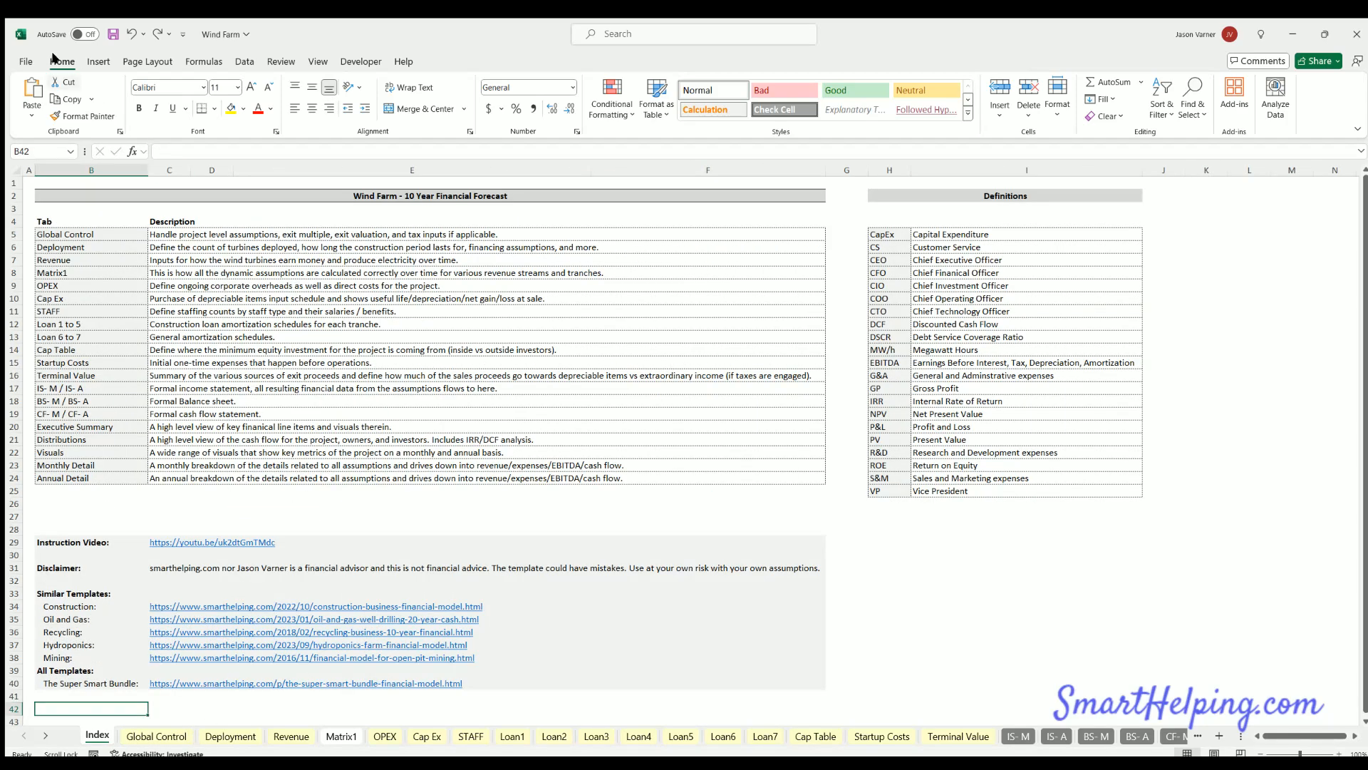
left_click(113, 35)
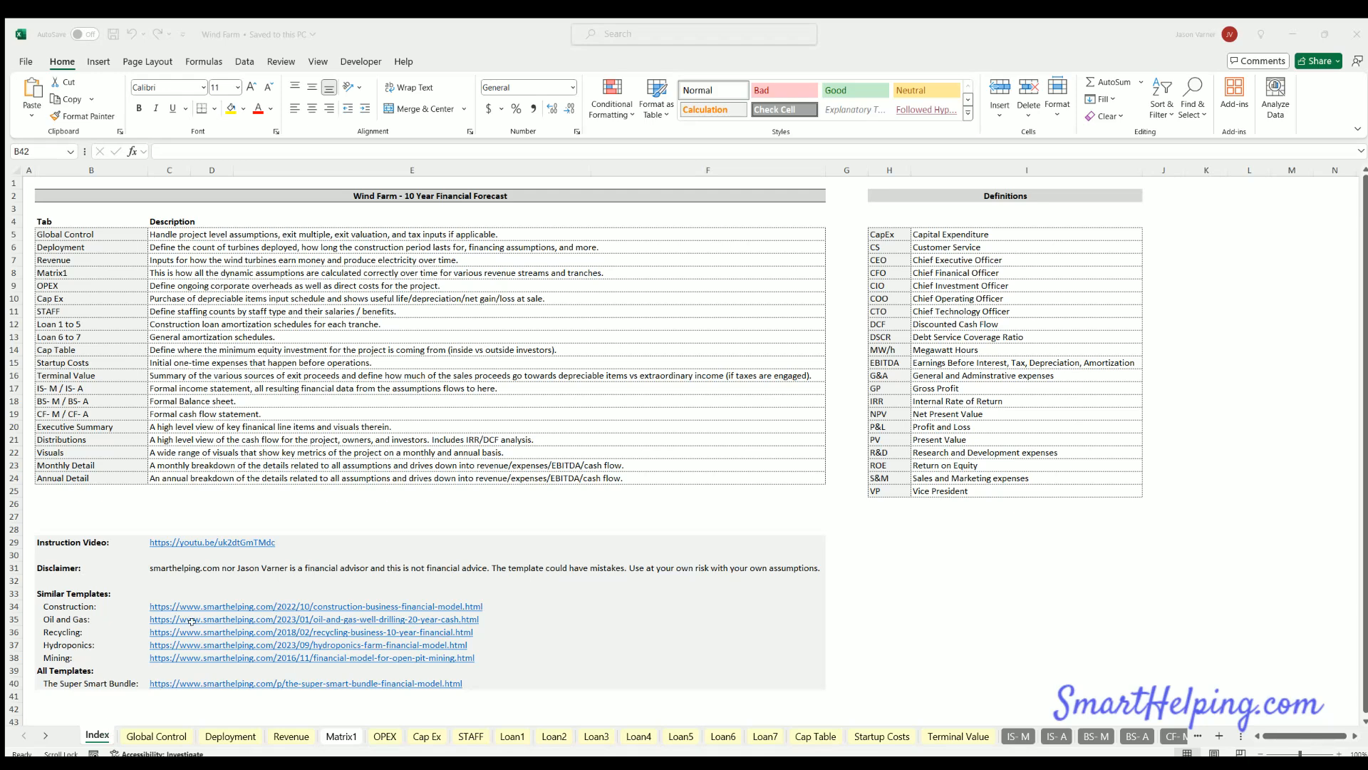
left_click(111, 33)
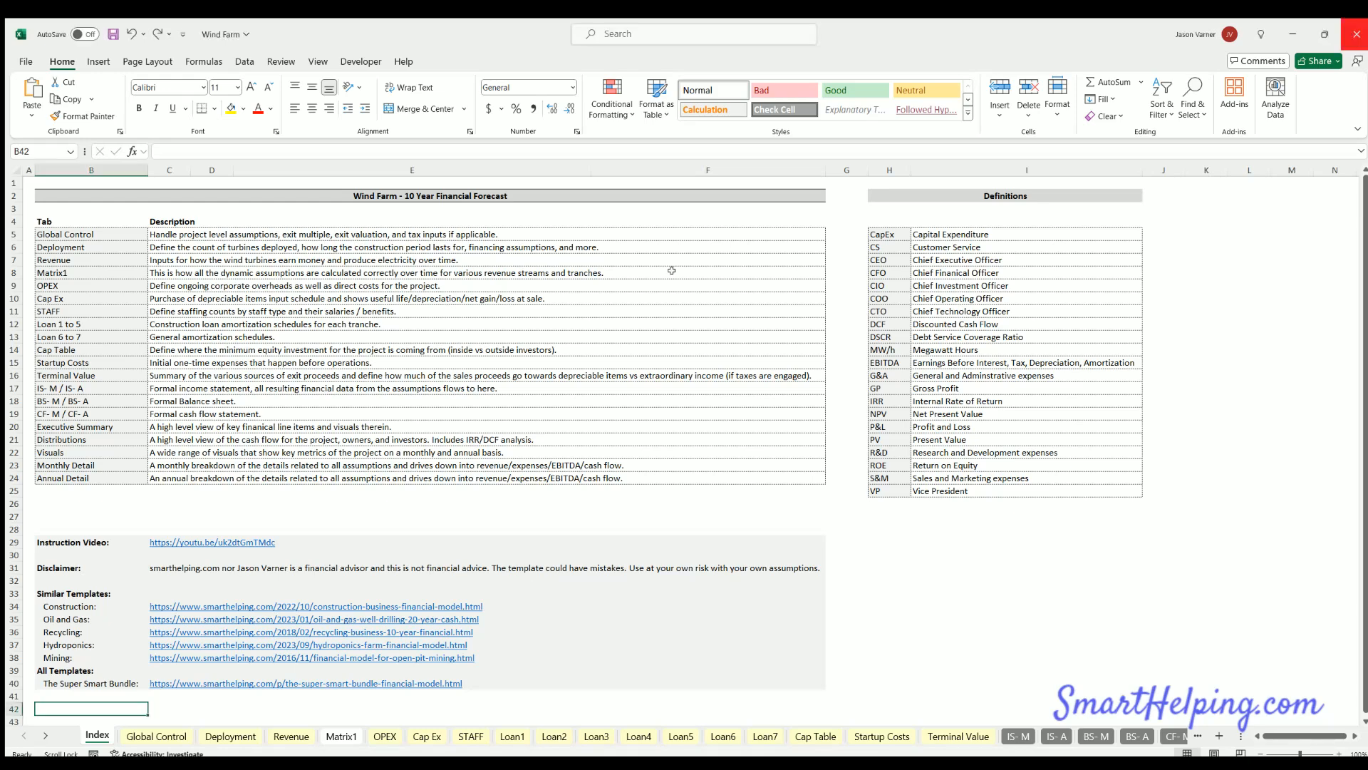
- Look through the Global Control, Deployment, Revenue, OPEX, Cap Ex and STAFF input sheets
left_click(177, 732)
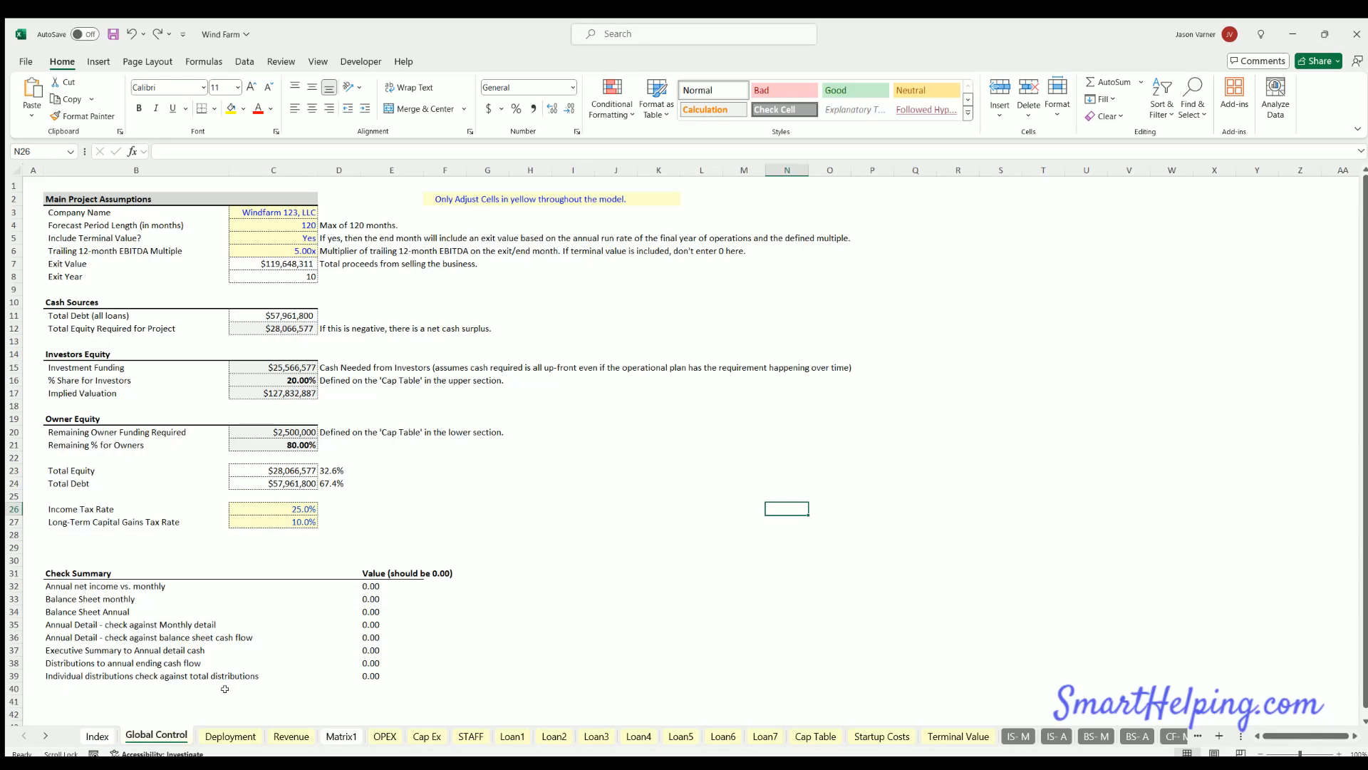
left_click(233, 735)
left_click(298, 736)
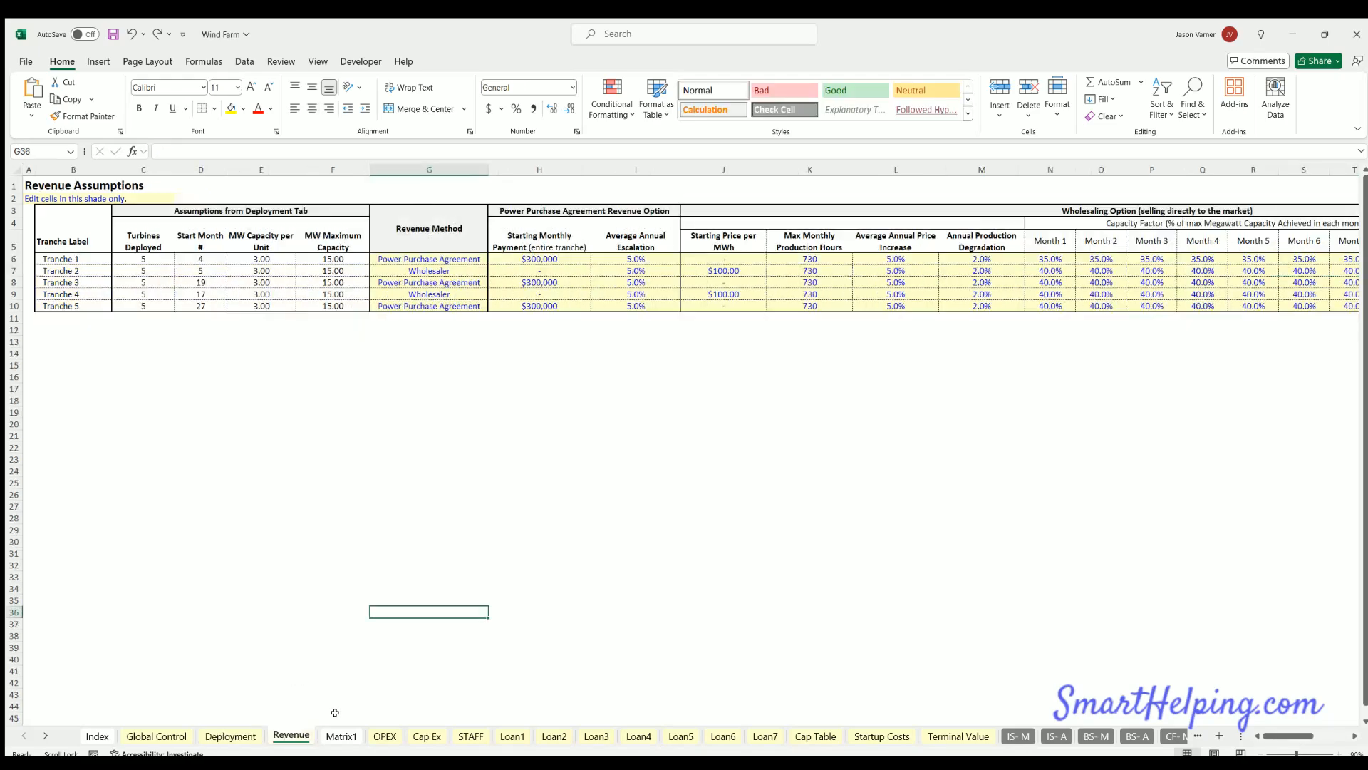
left_click(382, 735)
left_click(342, 736)
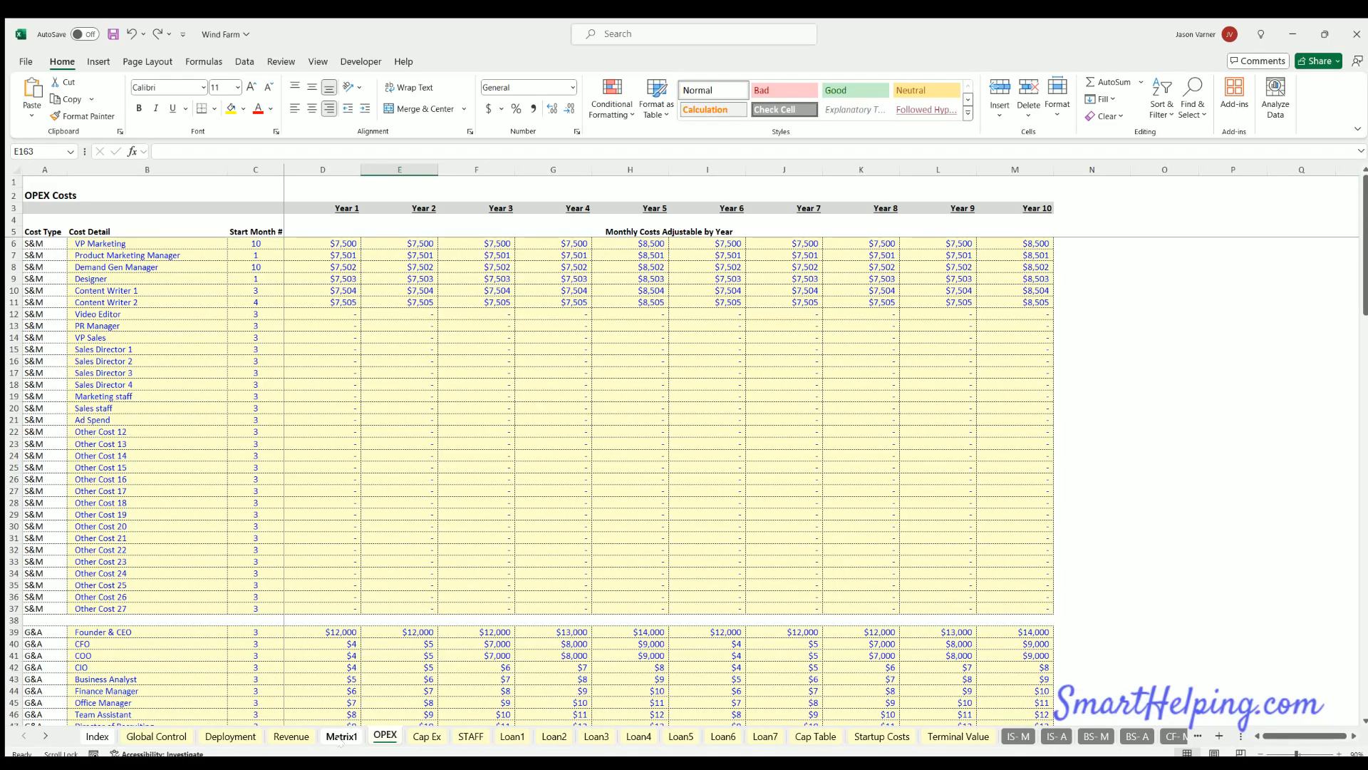
left_click(385, 735)
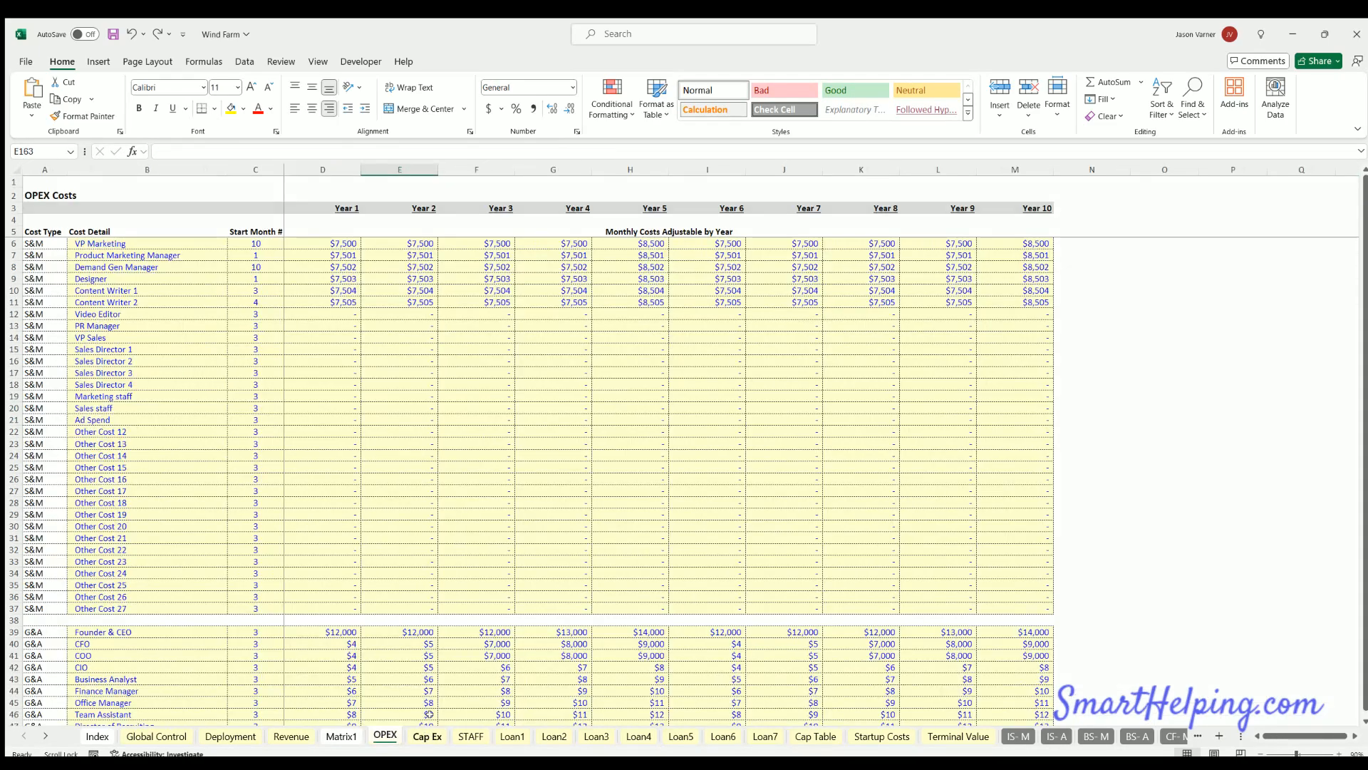
left_click(427, 736)
left_click(469, 735)
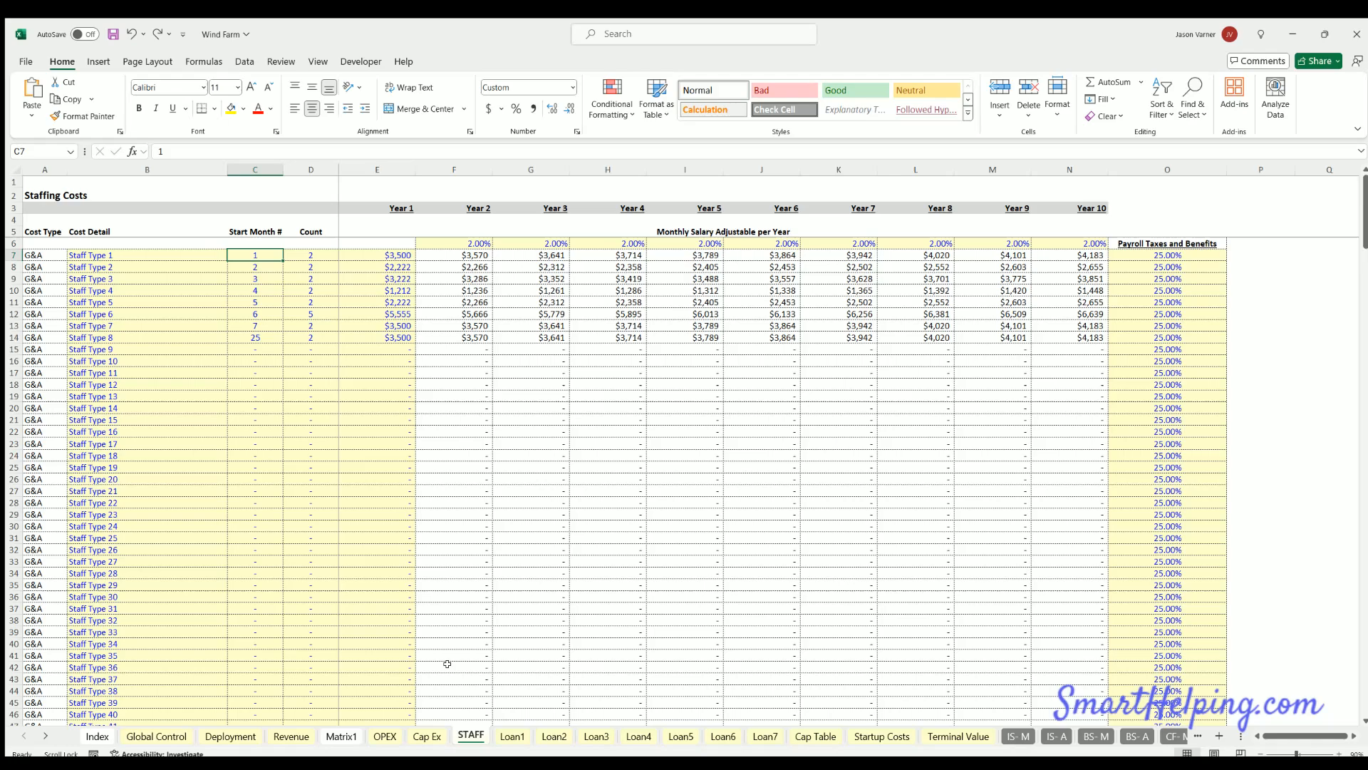
- Look through the amortization schedules on Loan1 through Loan7, ending on Loan5
left_click(512, 735)
left_click(552, 736)
left_click(597, 736)
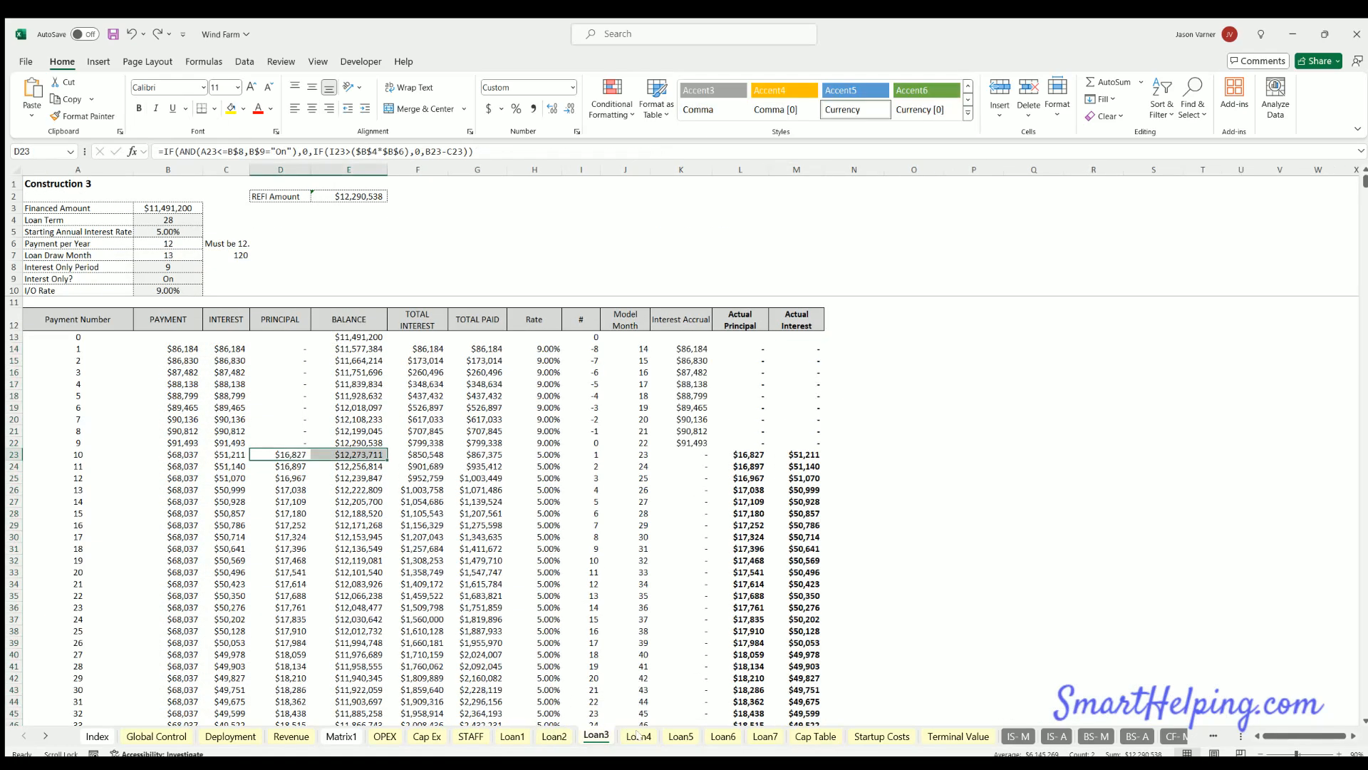
left_click(638, 736)
left_click(681, 736)
left_click(723, 735)
left_click(765, 735)
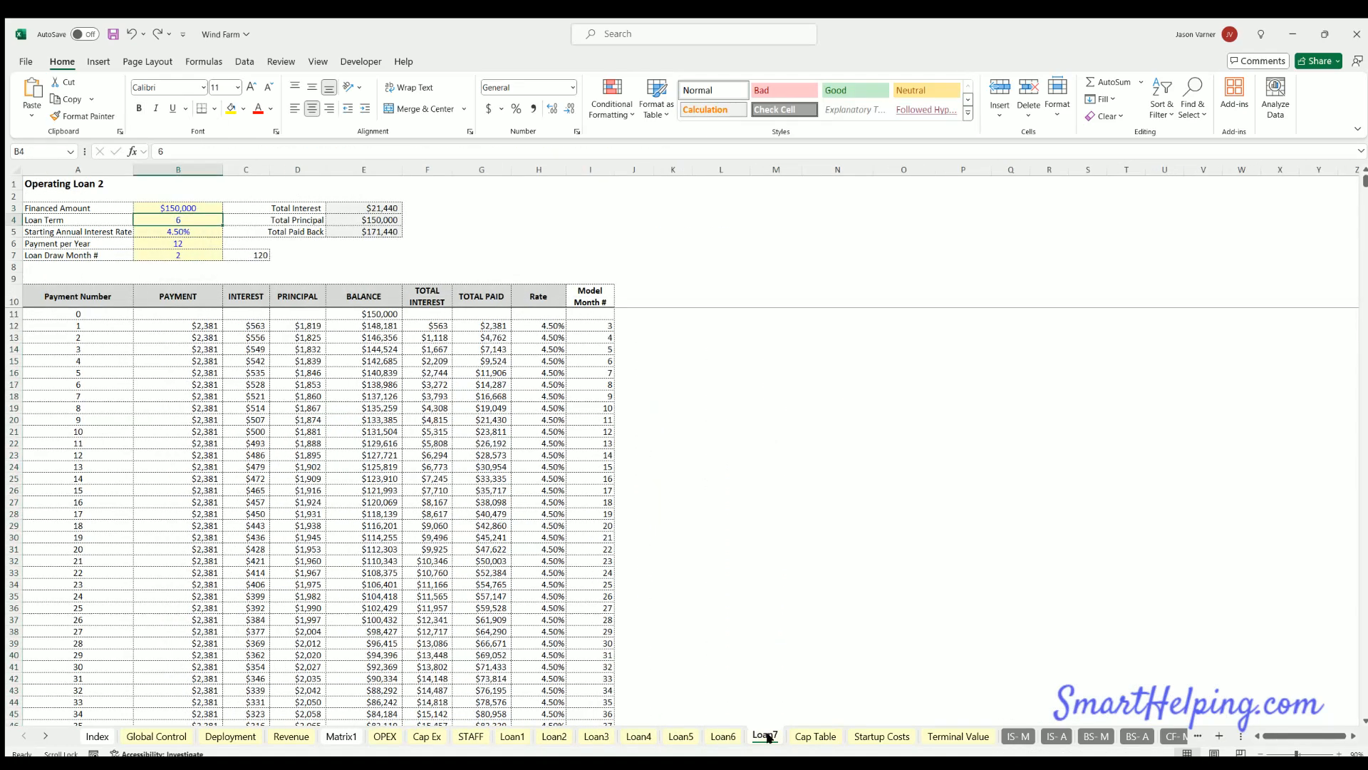
left_click(680, 735)
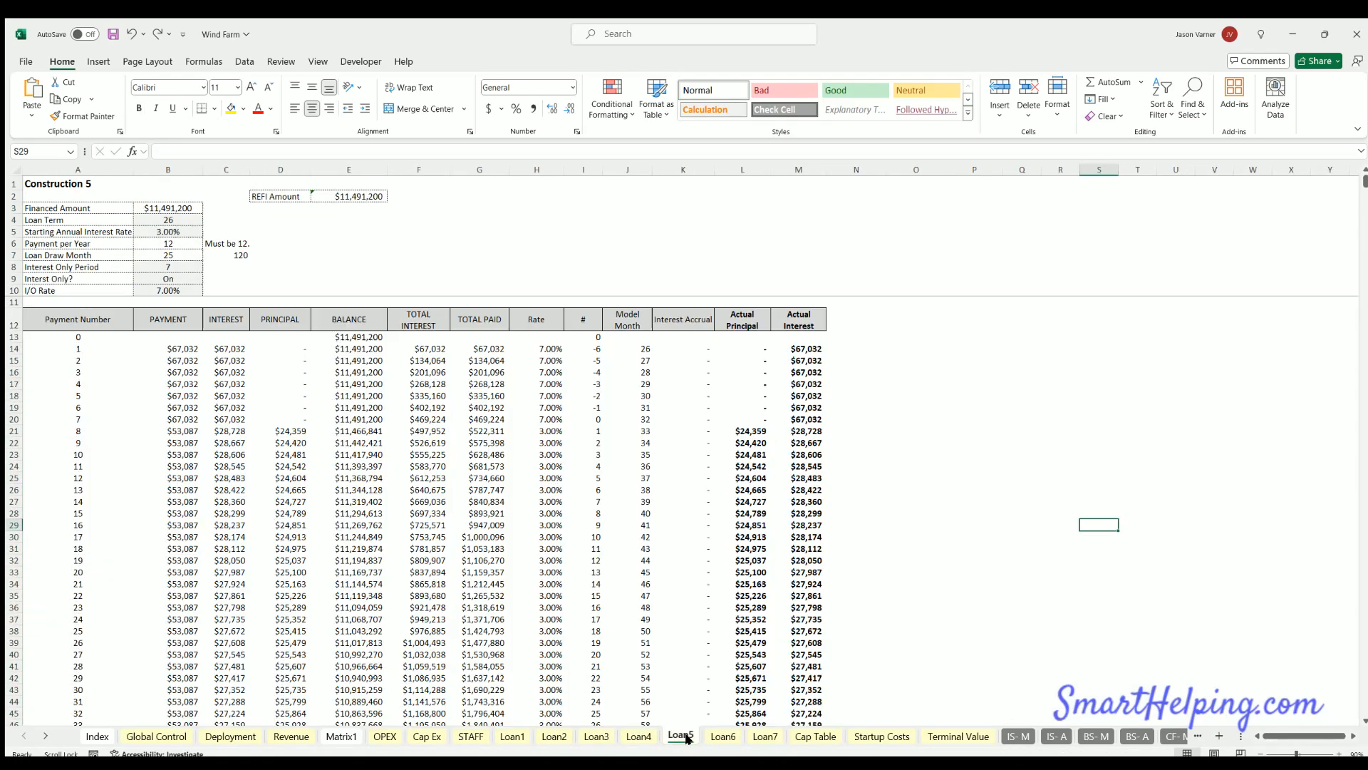
- Go back to the Index sheet and save the workbook again with that sheet active
left_click(97, 736)
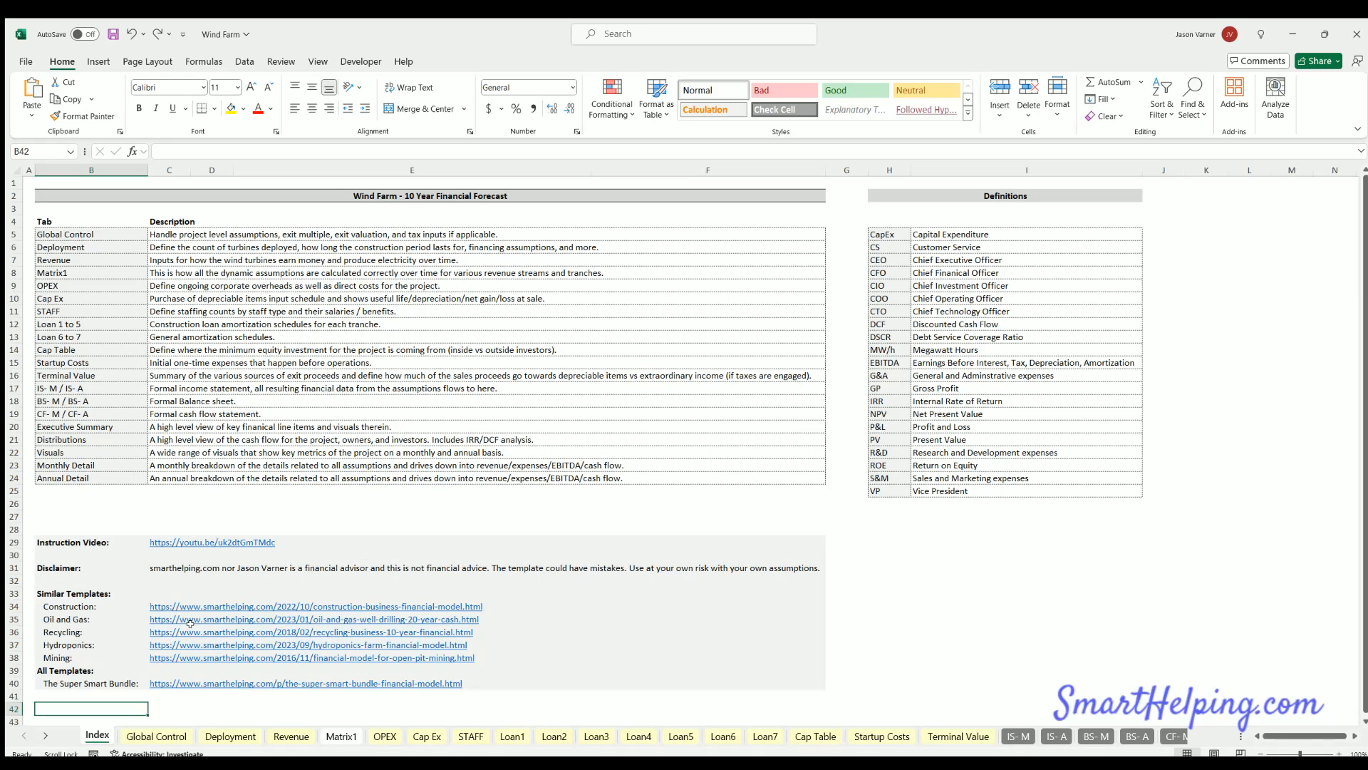
left_click(112, 32)
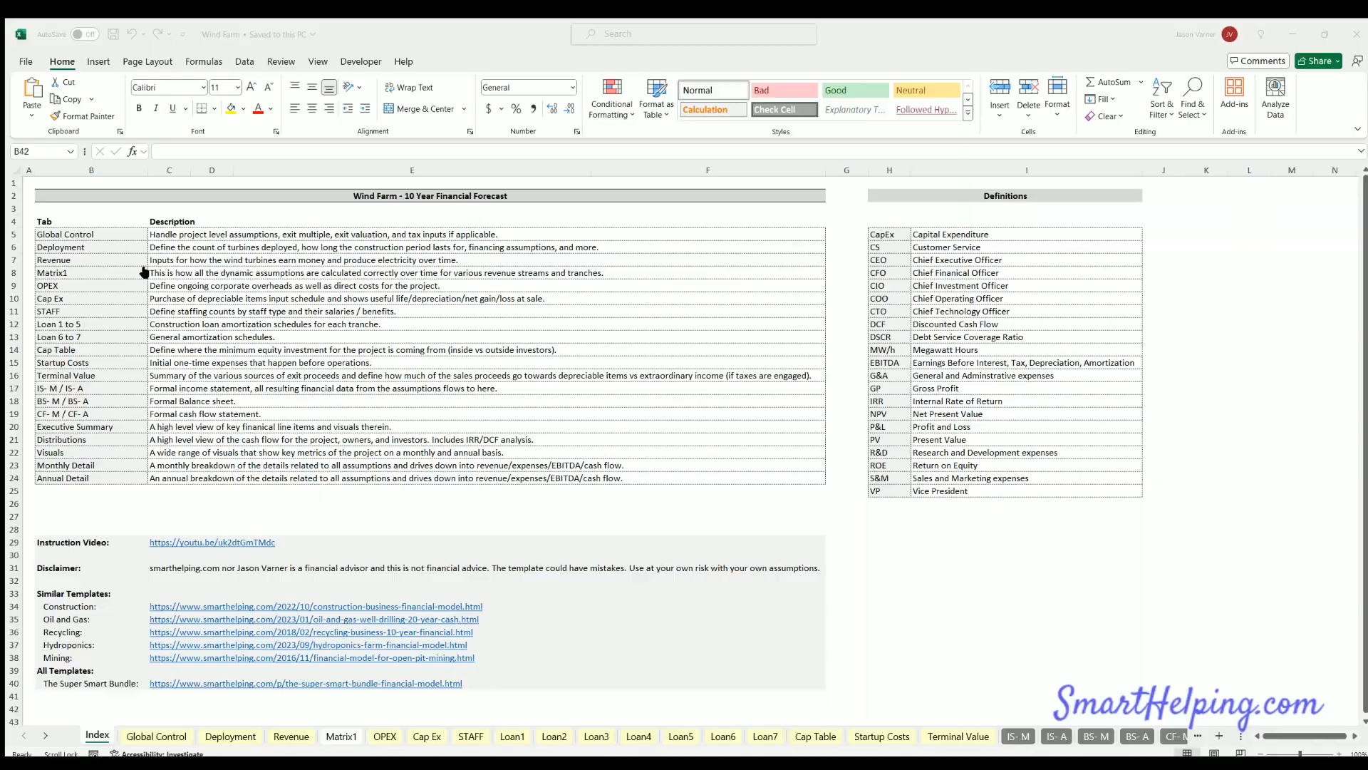
- Switch to the web browser and open the SmartHelping page listing all financial models
key("alt+Tab")
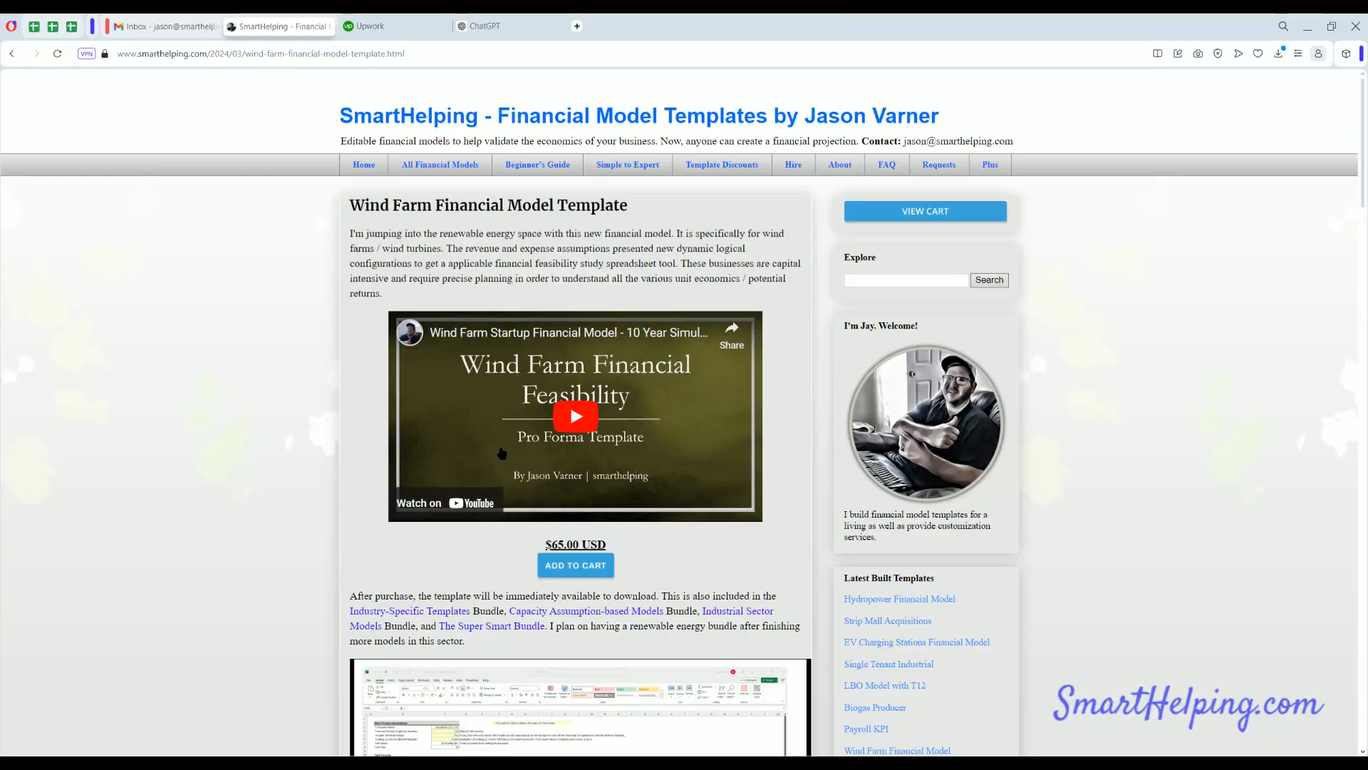
left_click(440, 165)
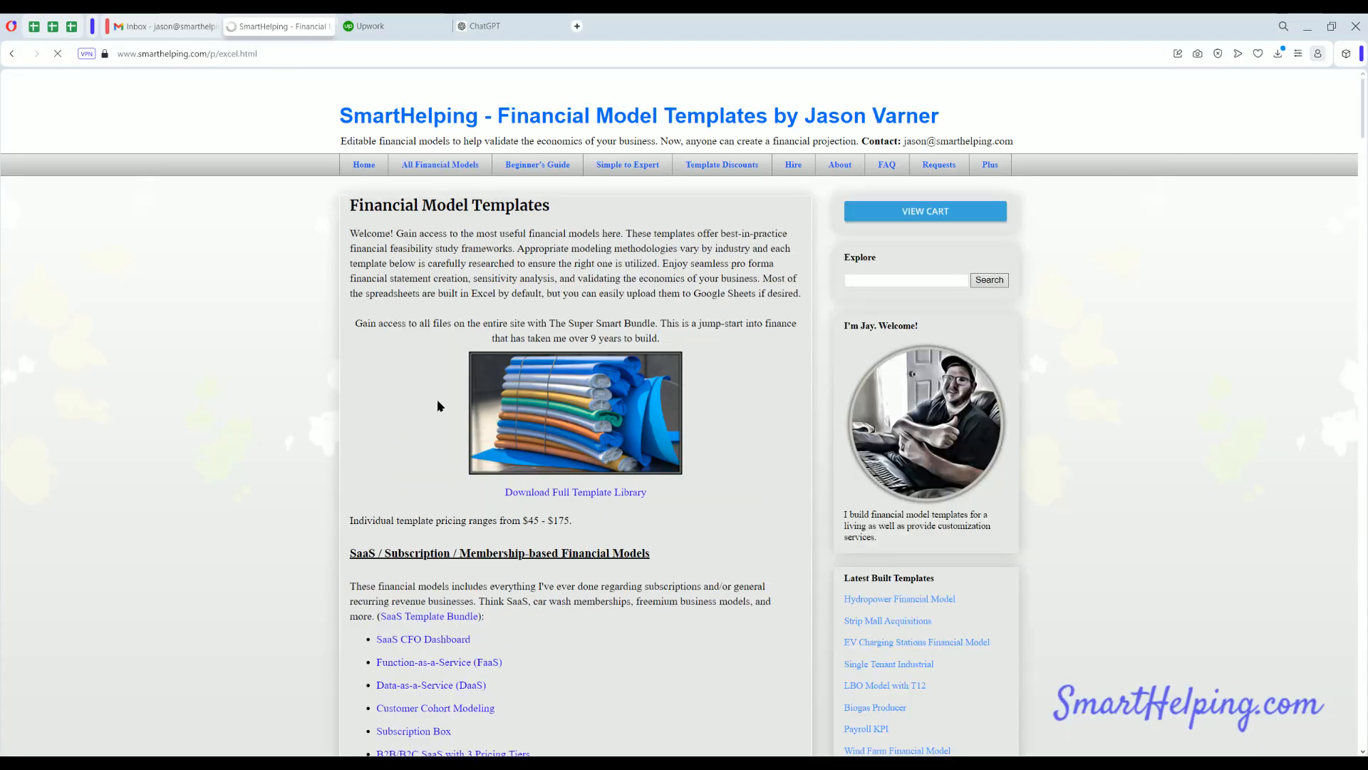
scroll(439, 406, "down", 3)
scroll(441, 417, "up", 3)
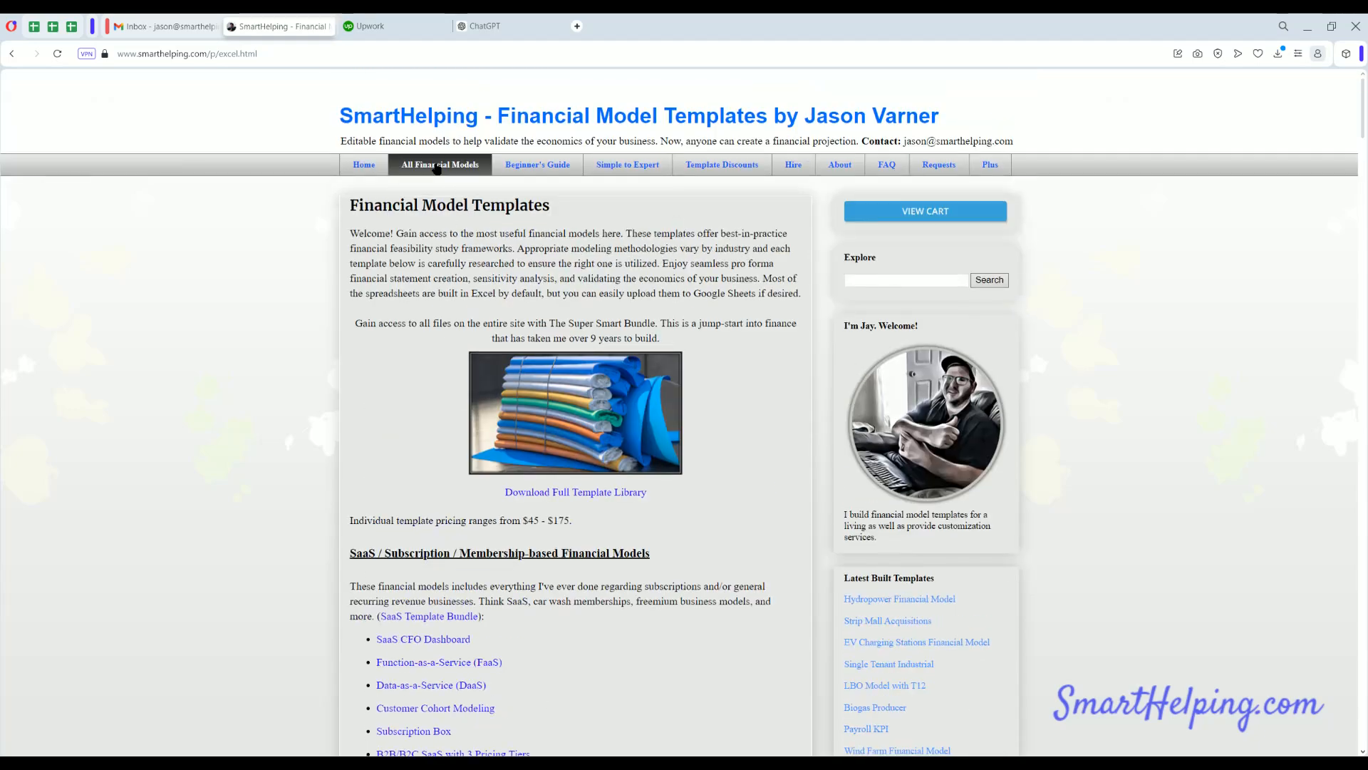
scroll(447, 432, "down", 6)
scroll(409, 322, "up", 3)
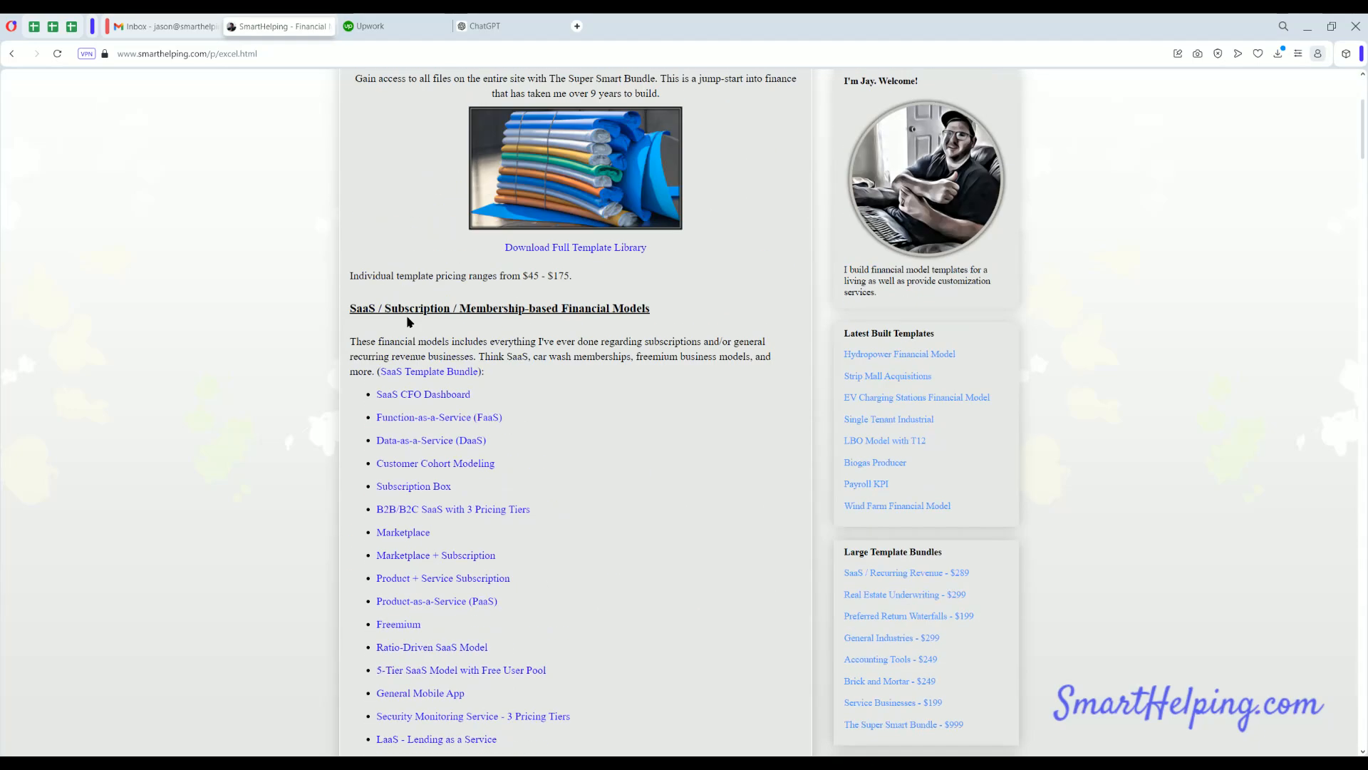
- Look through the real estate, industry-specific and joint venture distribution template lists on the Financial Model Templates page
scroll(410, 323, "down", 12)
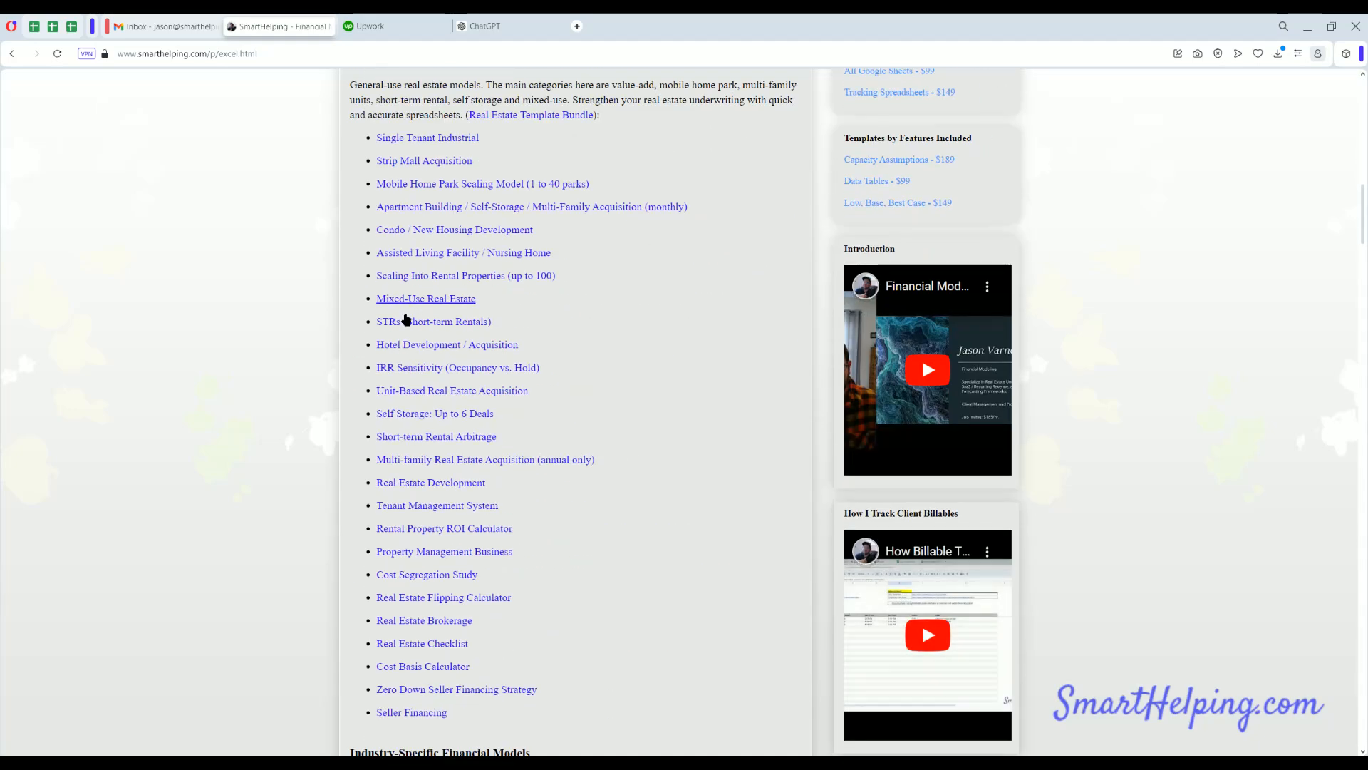
scroll(406, 319, "down", 6)
scroll(424, 370, "down", 6)
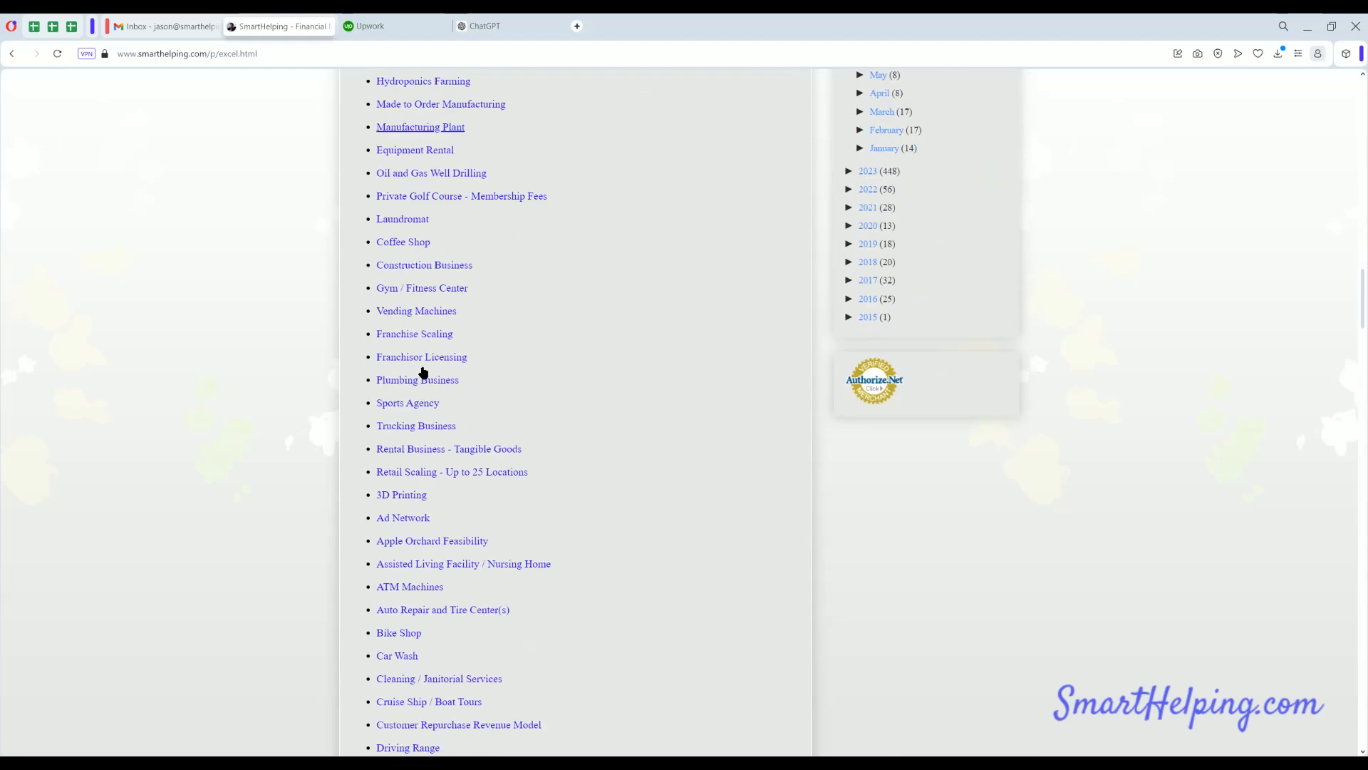
scroll(423, 371, "down", 12)
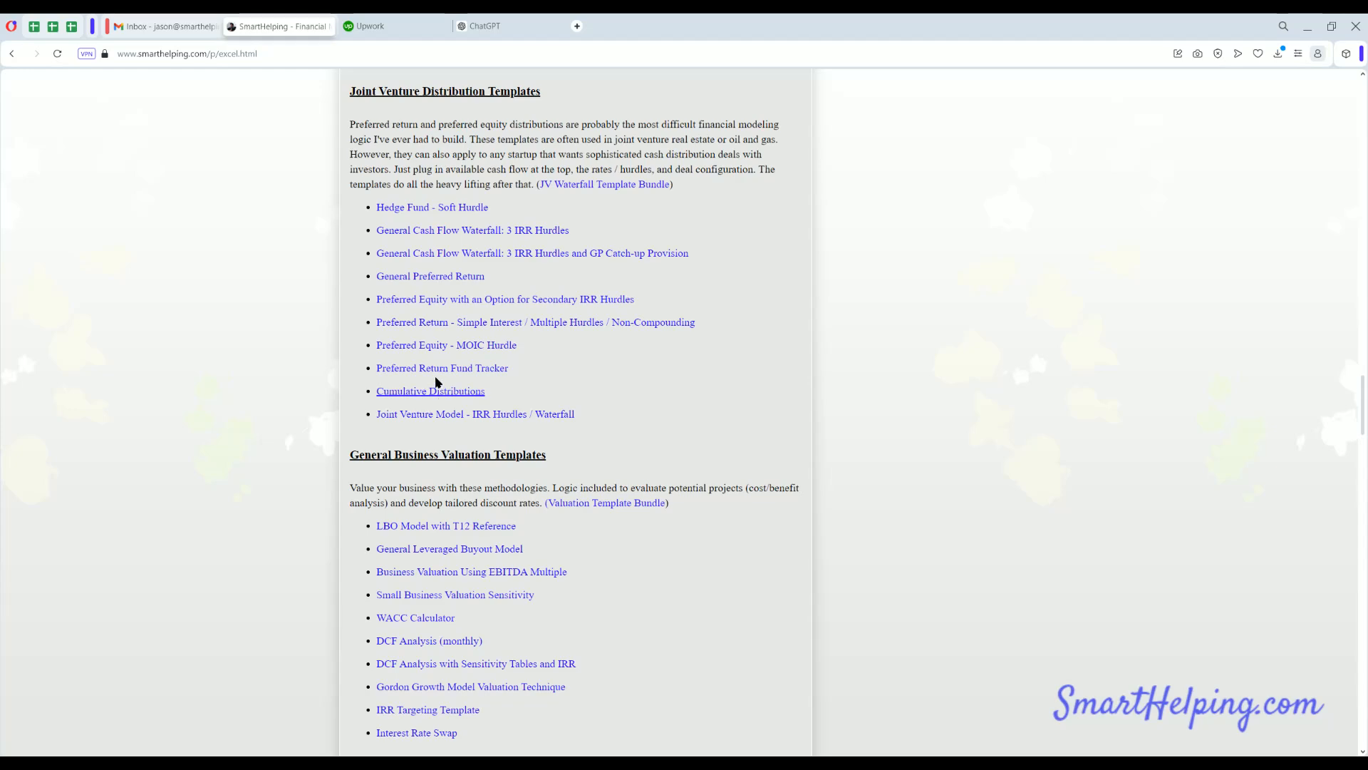
scroll(437, 383, "down", 3)
scroll(431, 313, "up", 3)
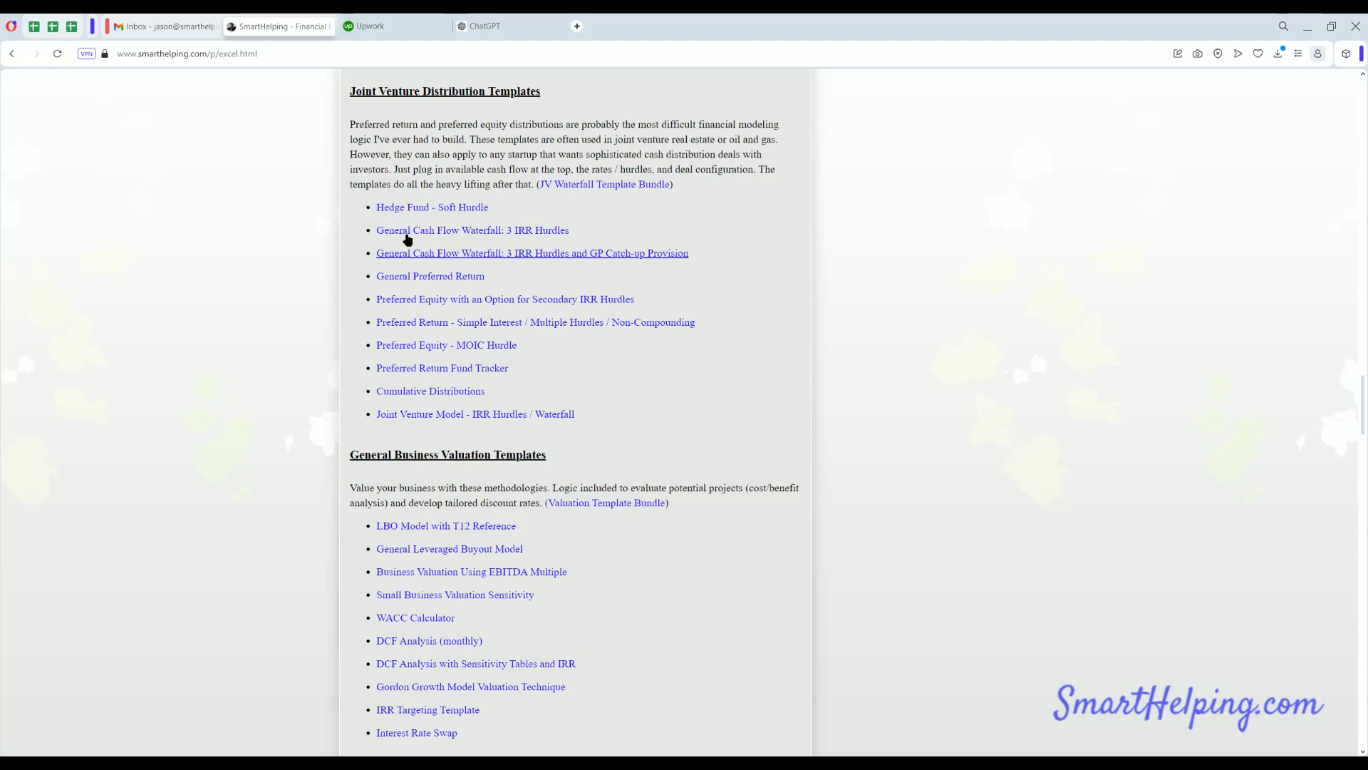
mouse_move(589, 234)
left_mouse_down()
mouse_move(372, 231)
mouse_move(599, 227)
left_mouse_up()
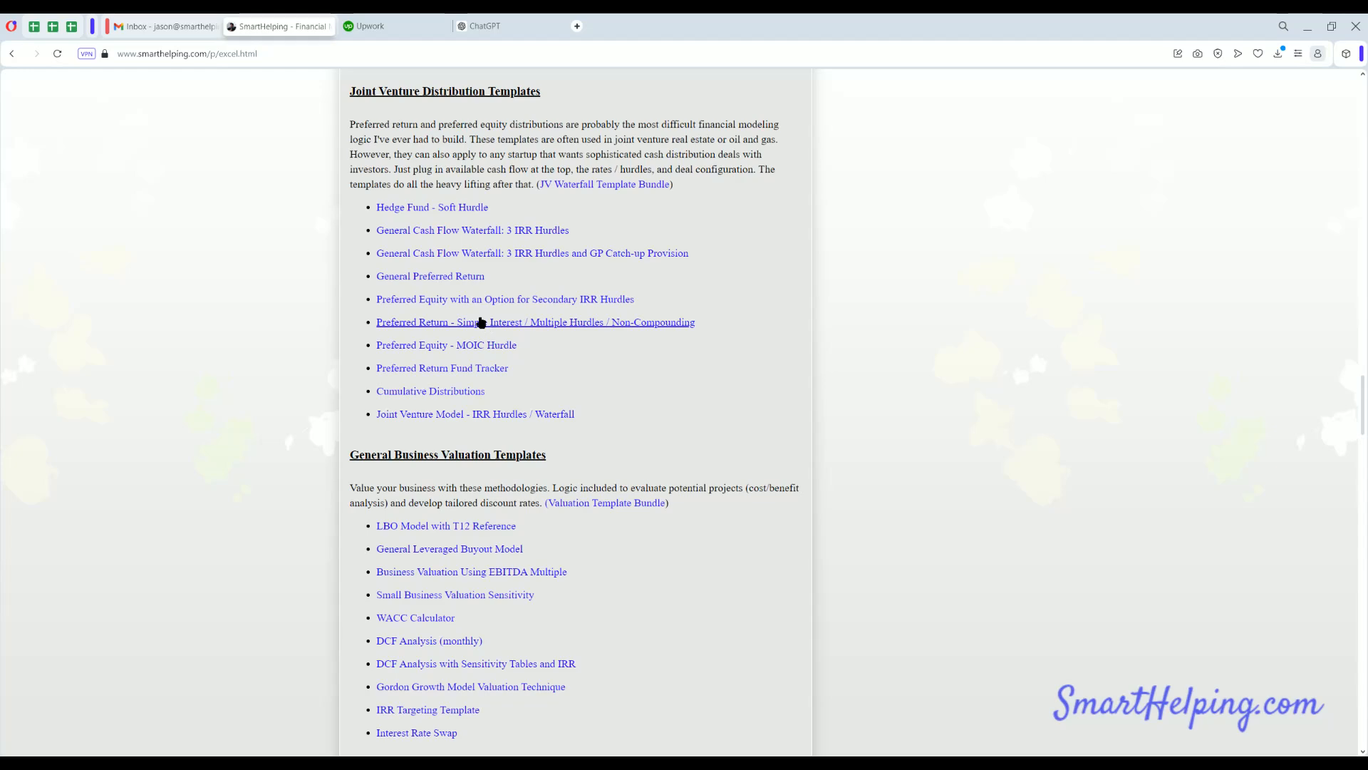
triple_click(422, 280)
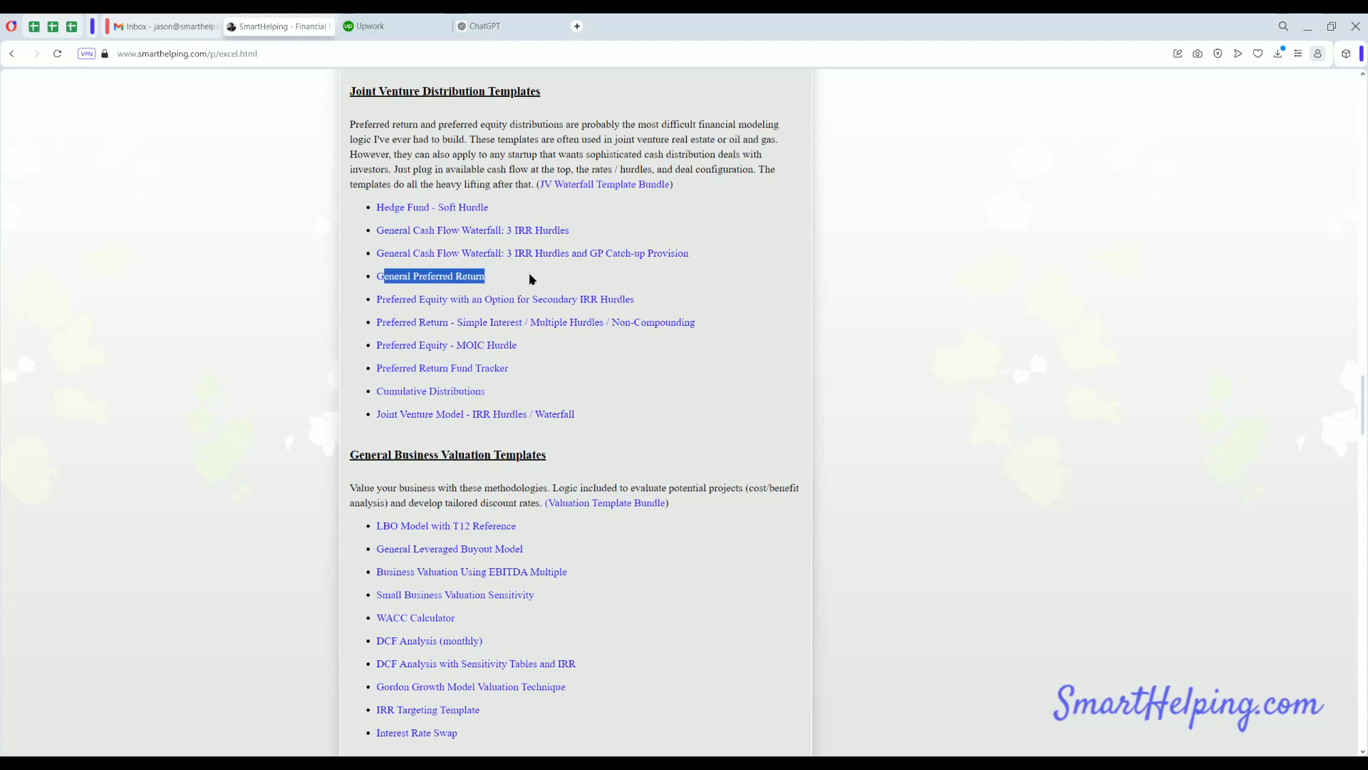
- Look through the business valuation, accounting, HR, Google Sheets and sales pipeline template lists, down to the additional bundles
scroll(486, 431, "down", 3)
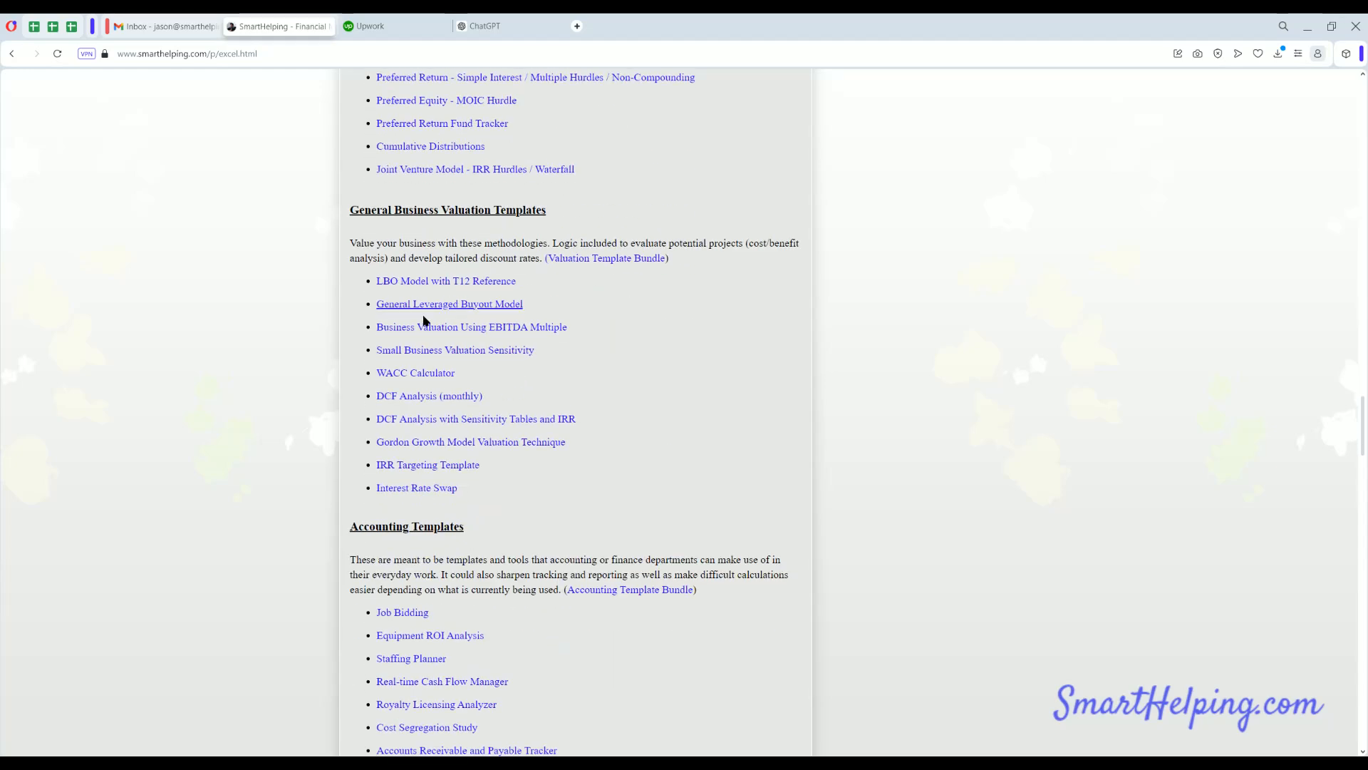
scroll(421, 335, "down", 3)
scroll(421, 335, "down", 3)
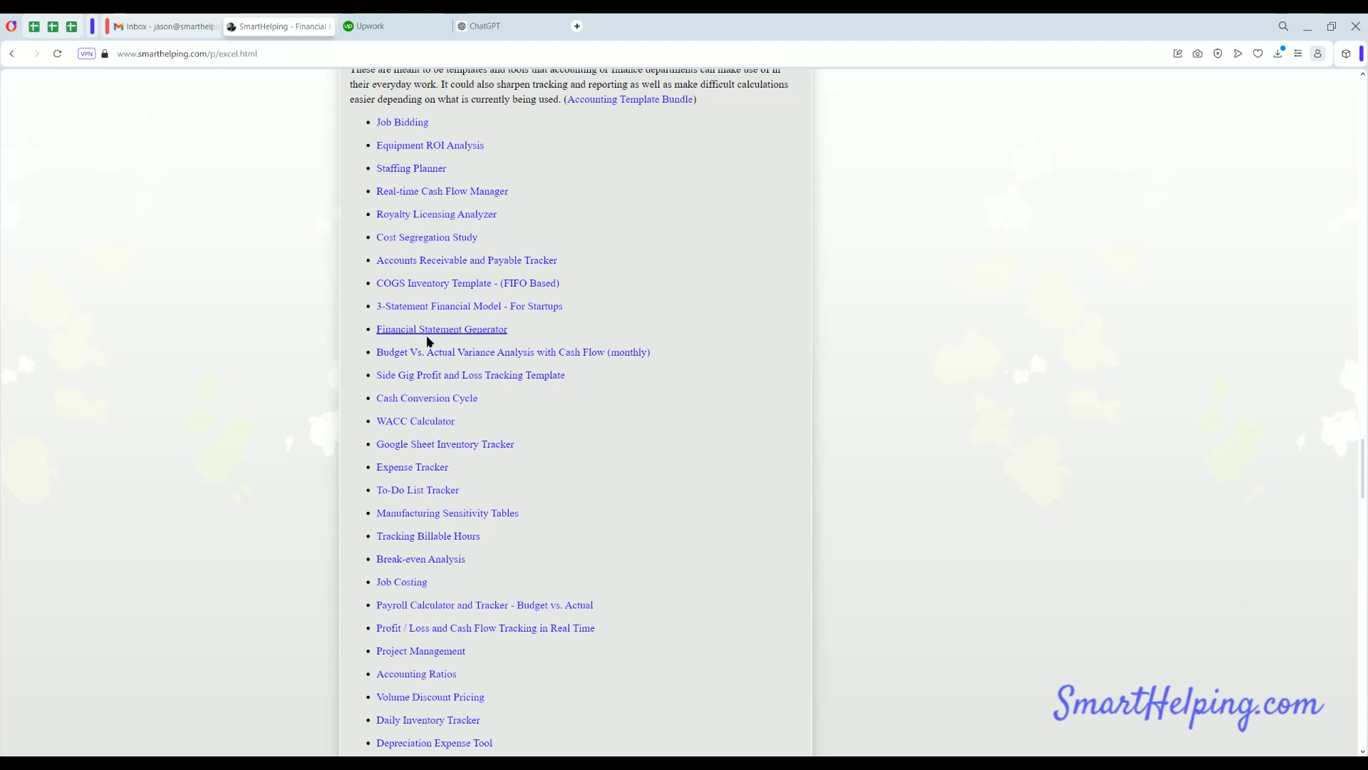
scroll(425, 373, "down", 3)
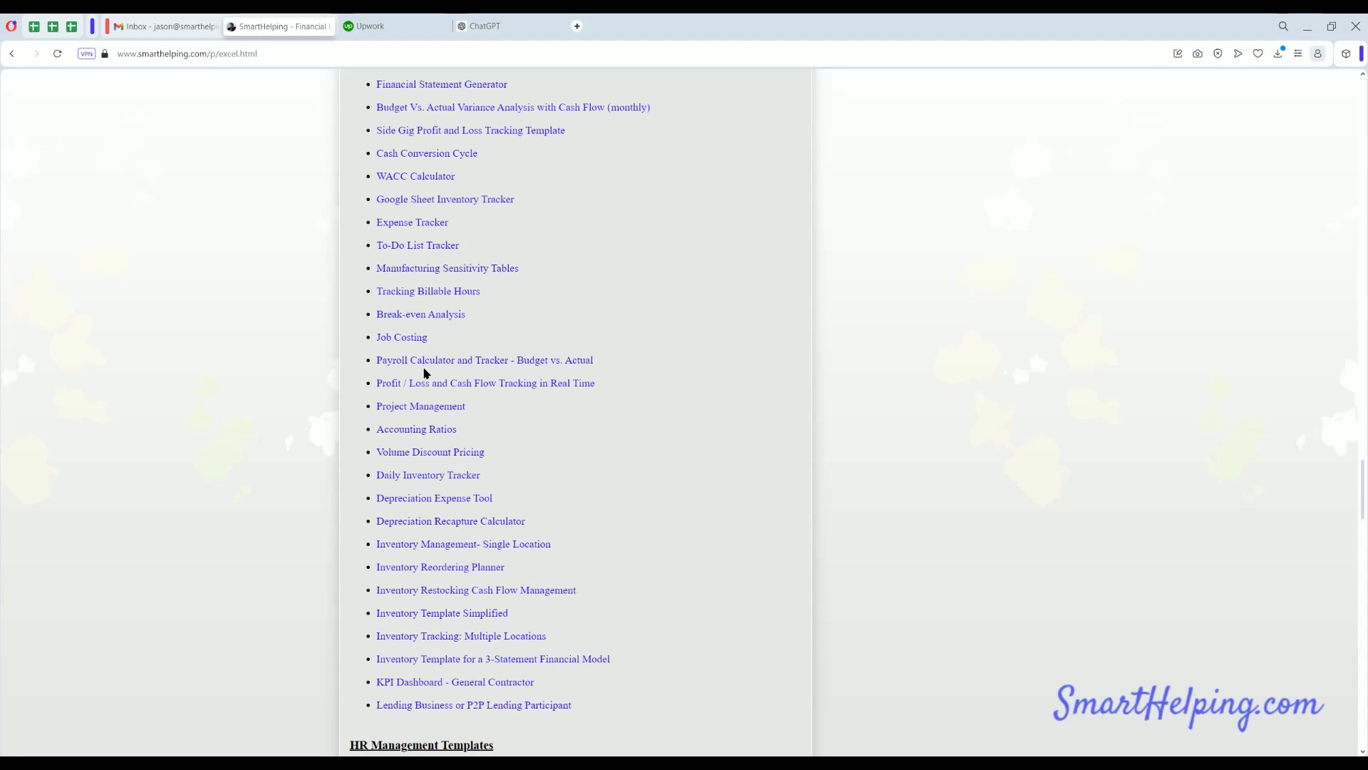
scroll(428, 257, "down", 6)
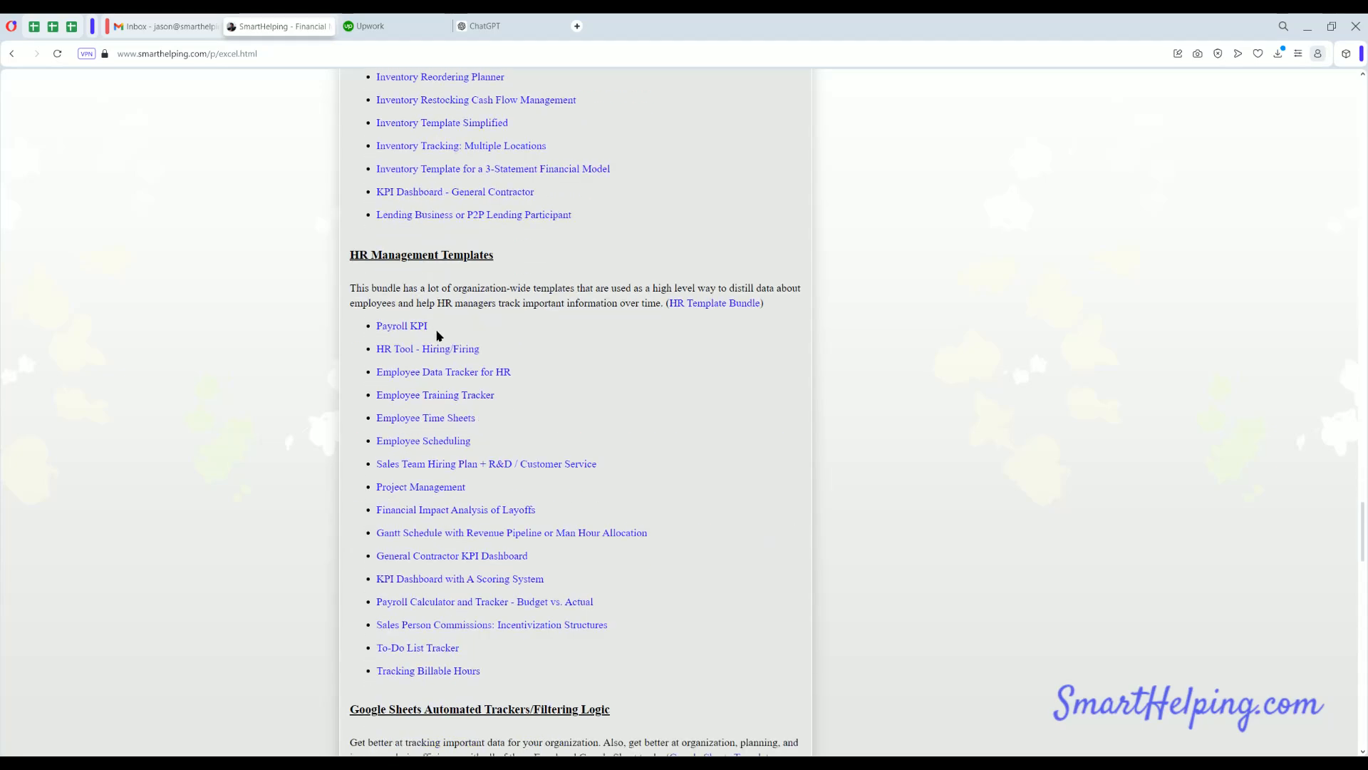
scroll(427, 442, "down", 6)
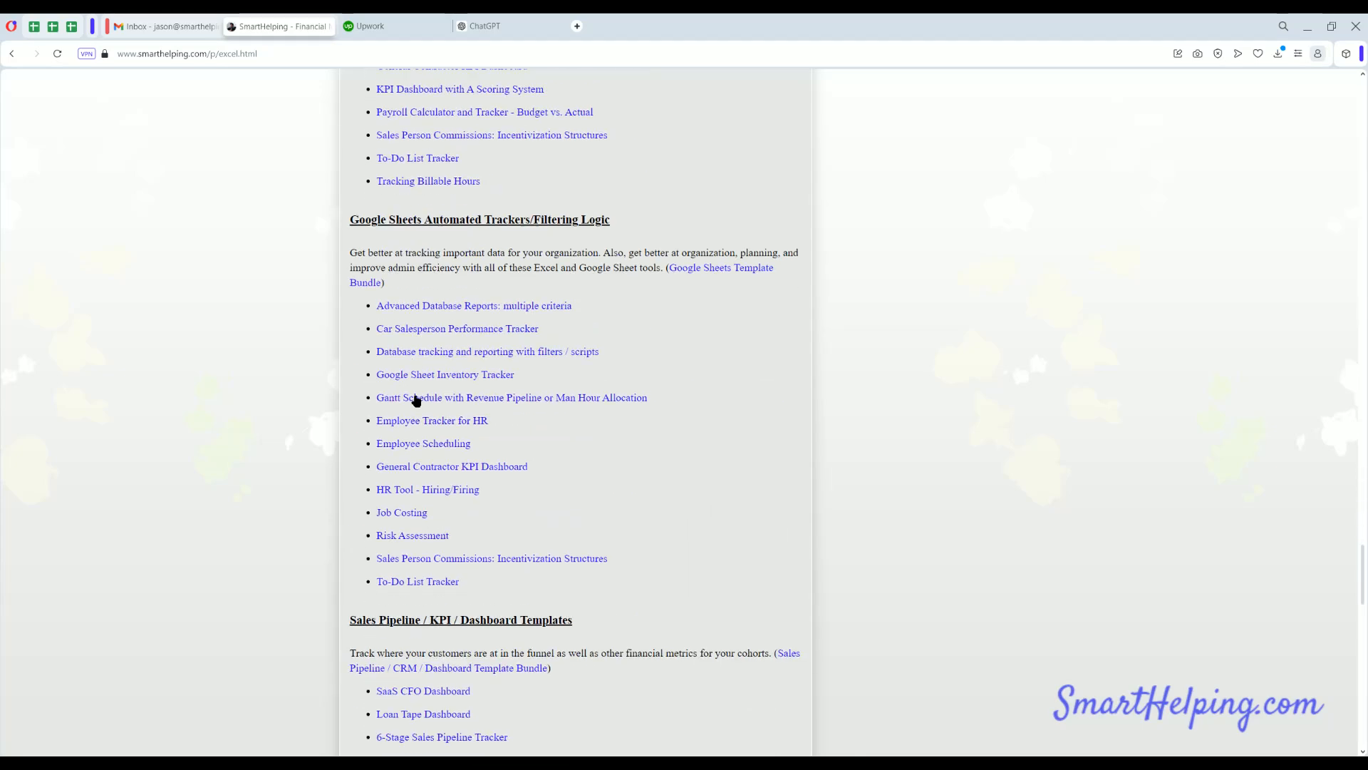
scroll(453, 477, "down", 6)
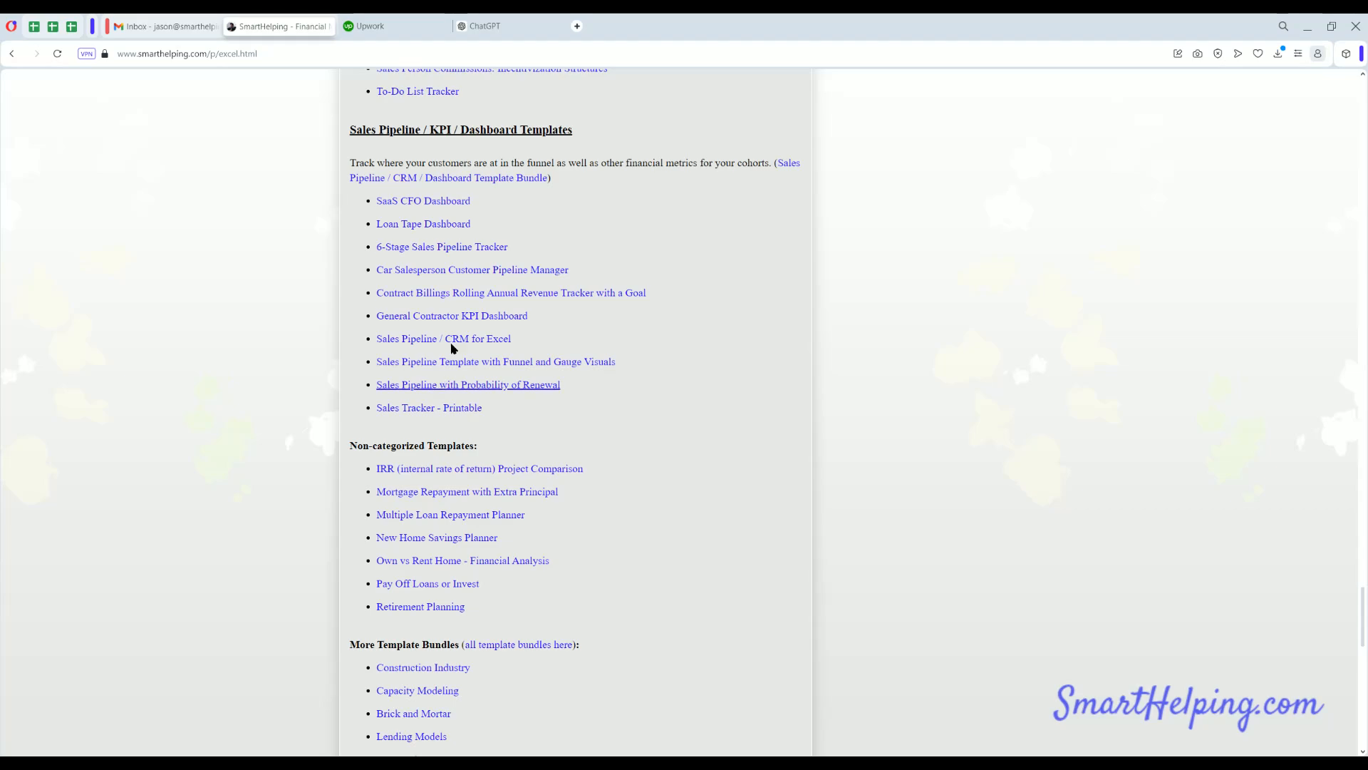
scroll(435, 292, "down", 6)
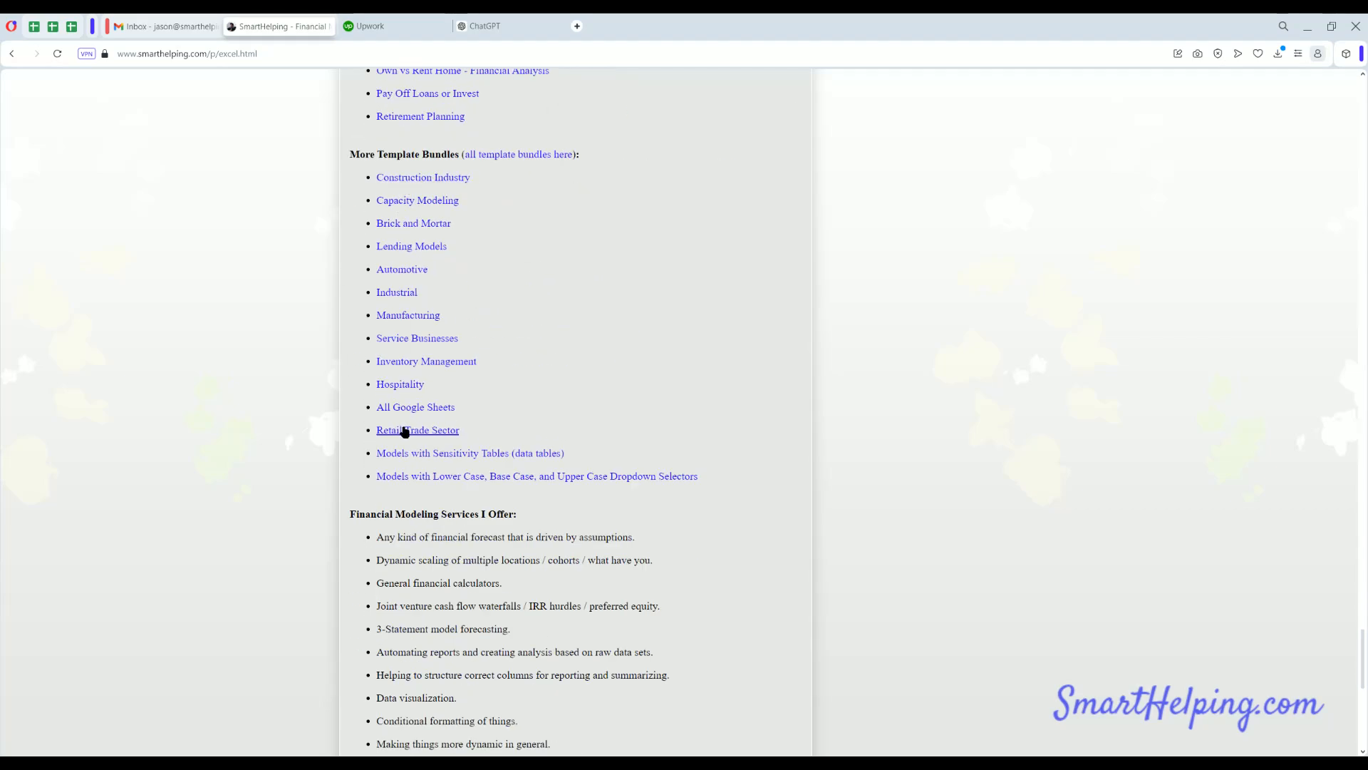
- Return to the start of the template page and open the full template library download page
scroll(405, 432, "up", 20)
scroll(408, 445, "up", 20)
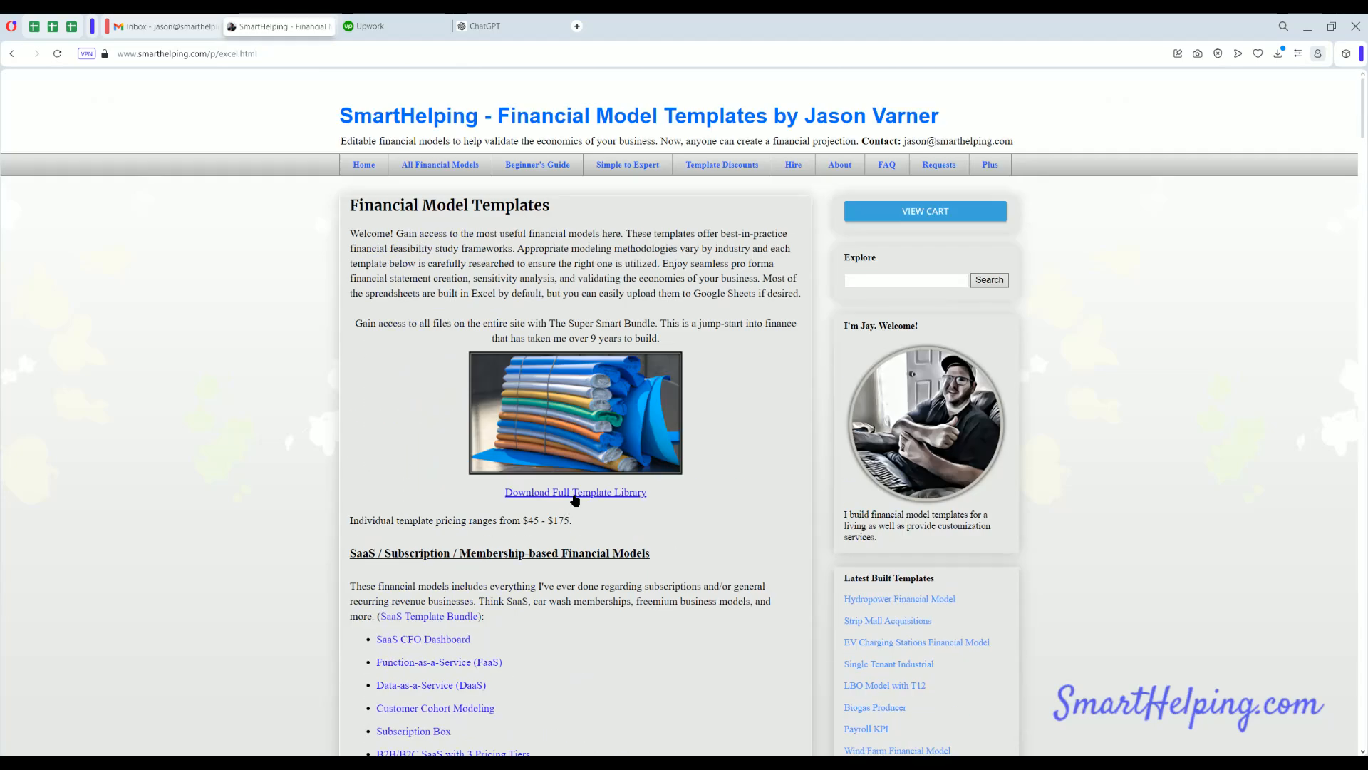
left_click(576, 492)
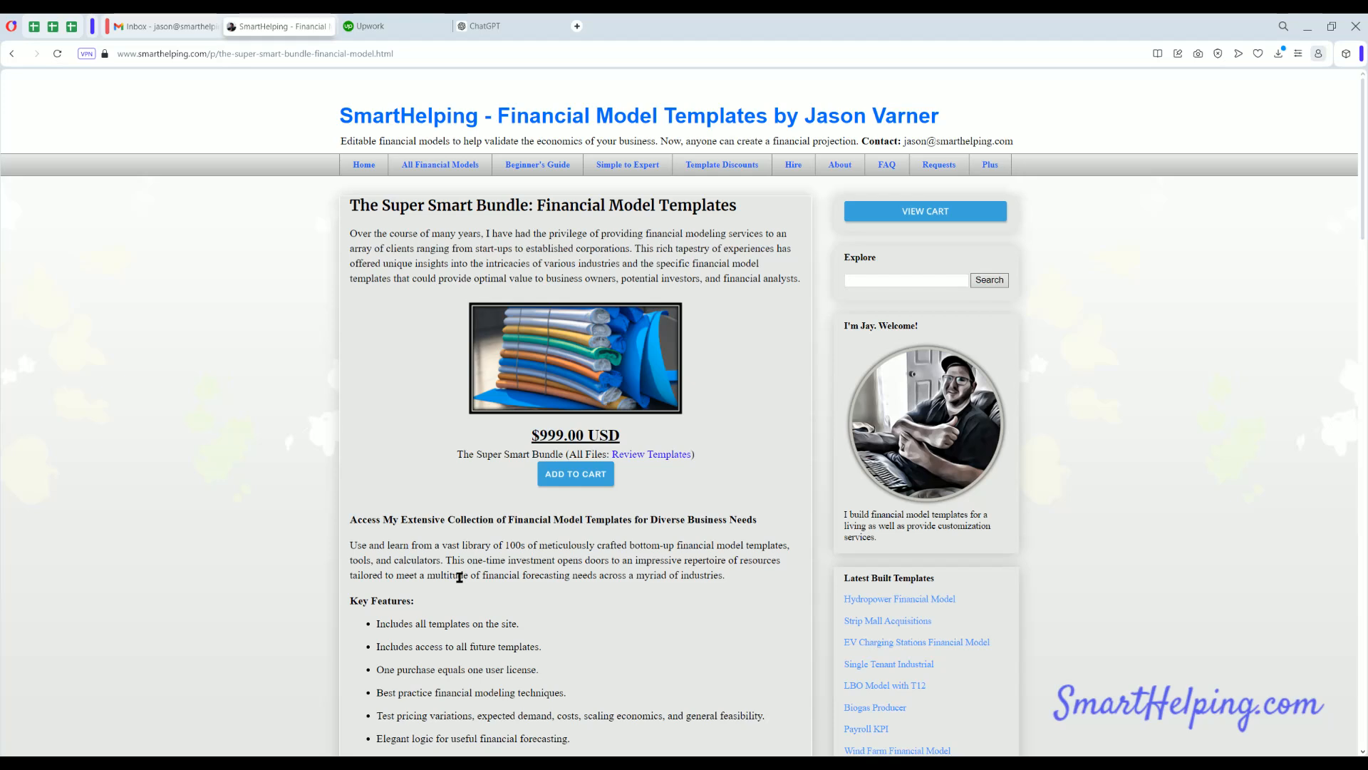
- View the Hire page, and examine the general volume discount tiers on the Template Discounts page
left_click(792, 169)
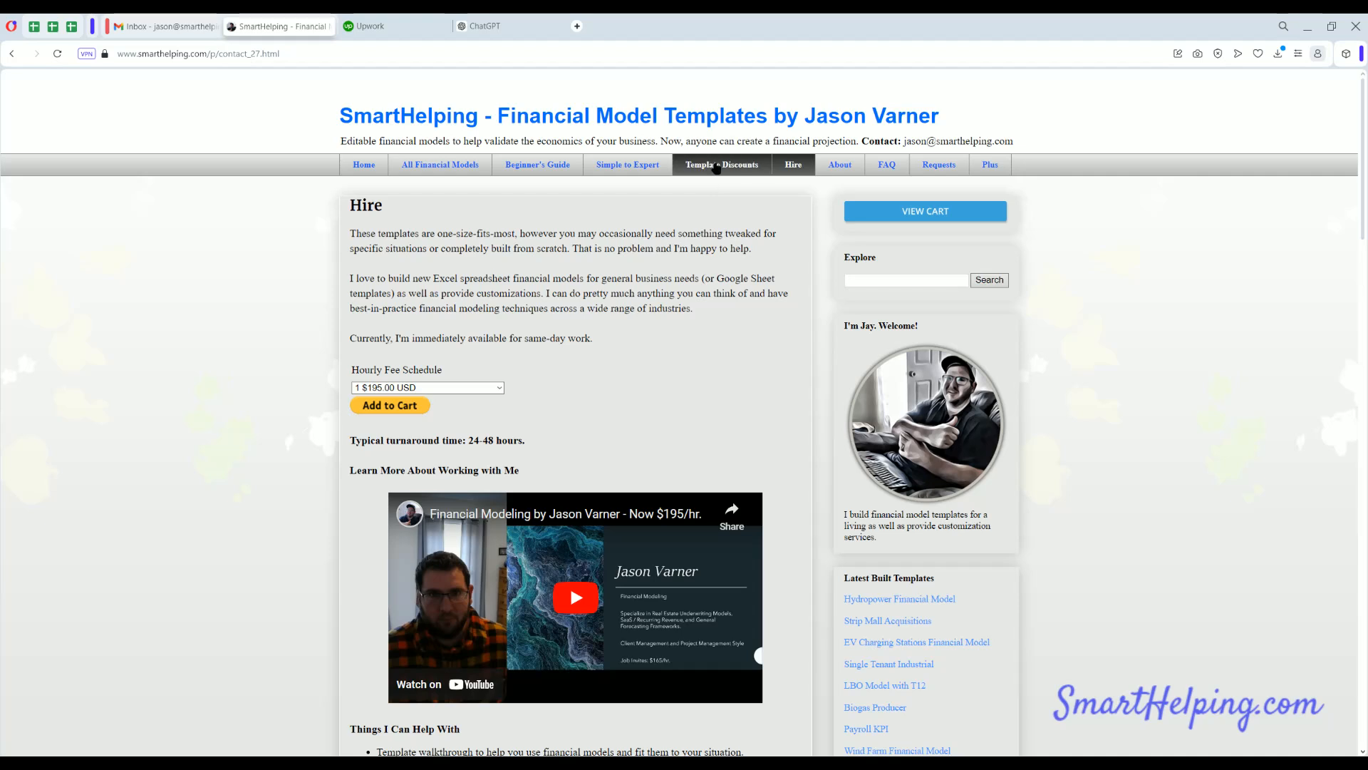
left_click(716, 168)
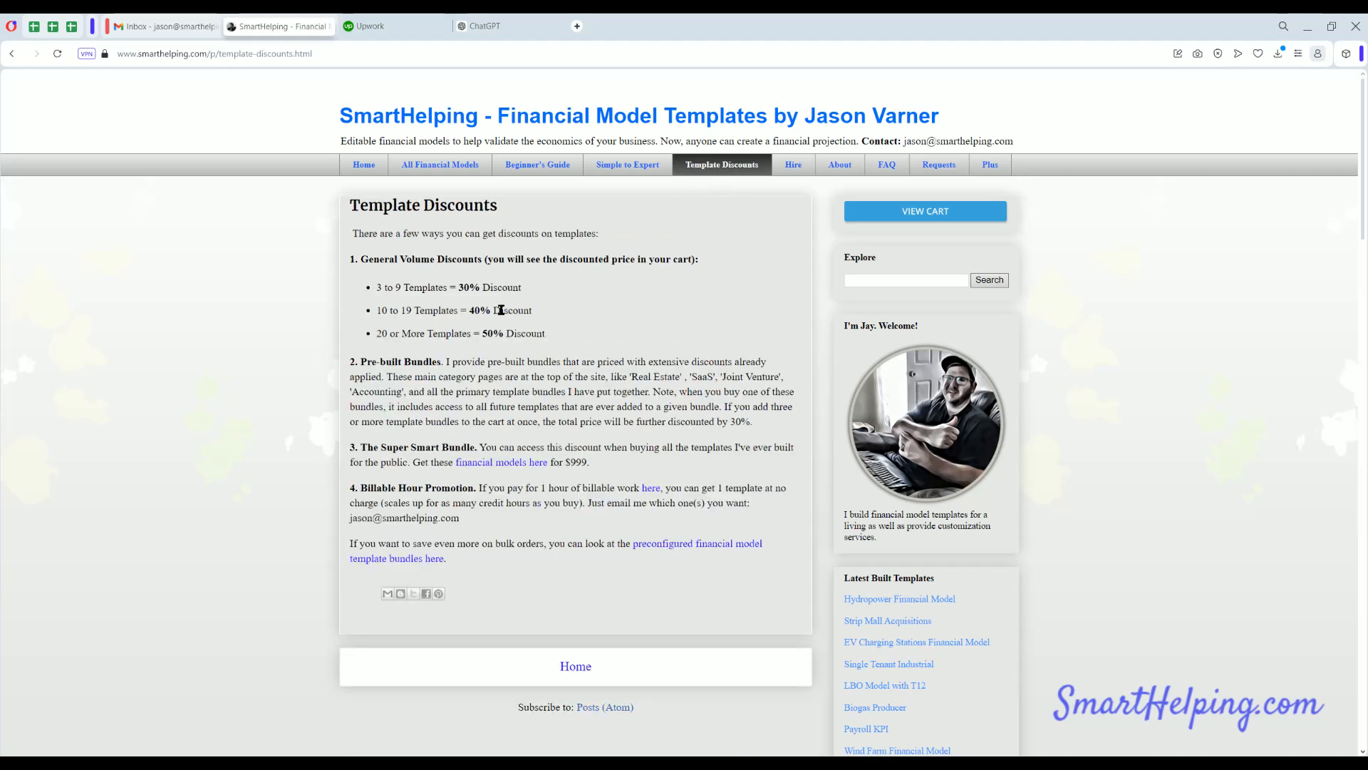
left_click_drag(378, 287, 436, 288)
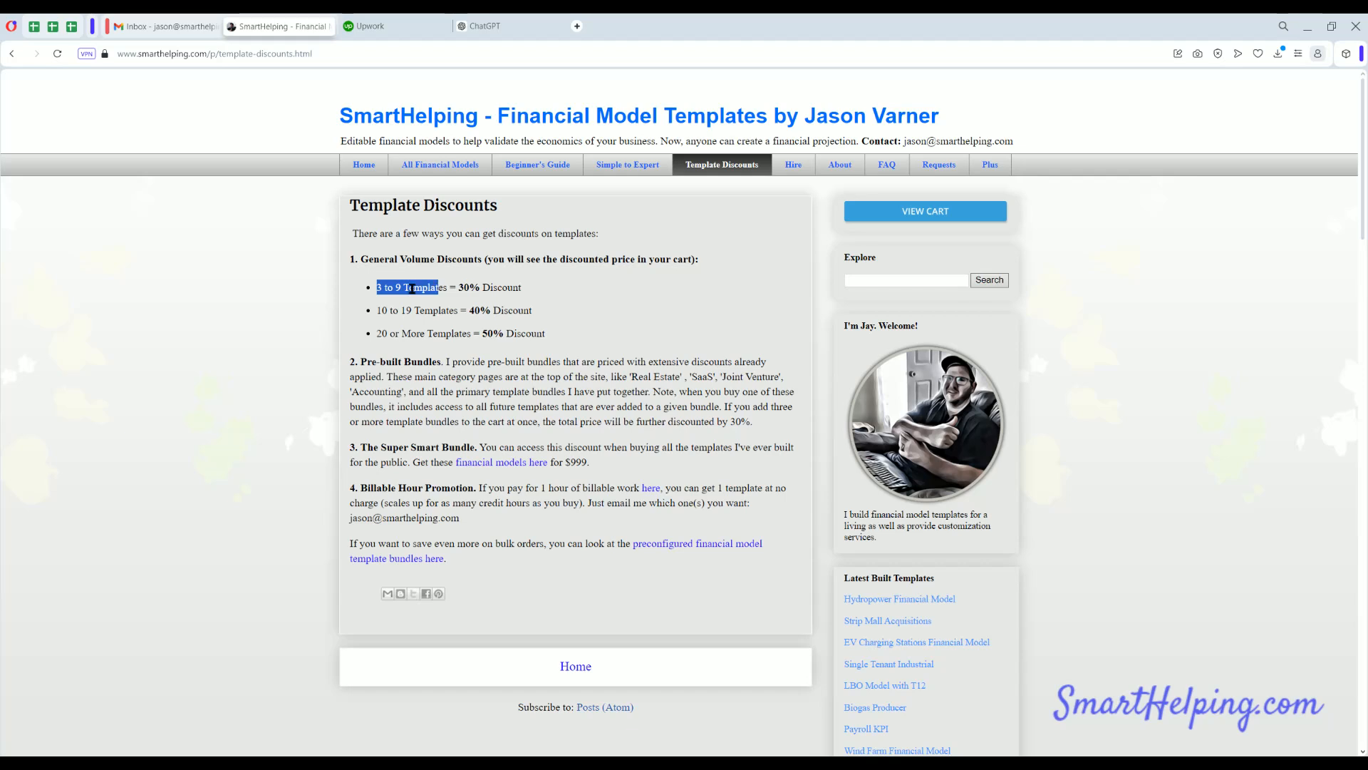
left_click(417, 288)
double_click(463, 287)
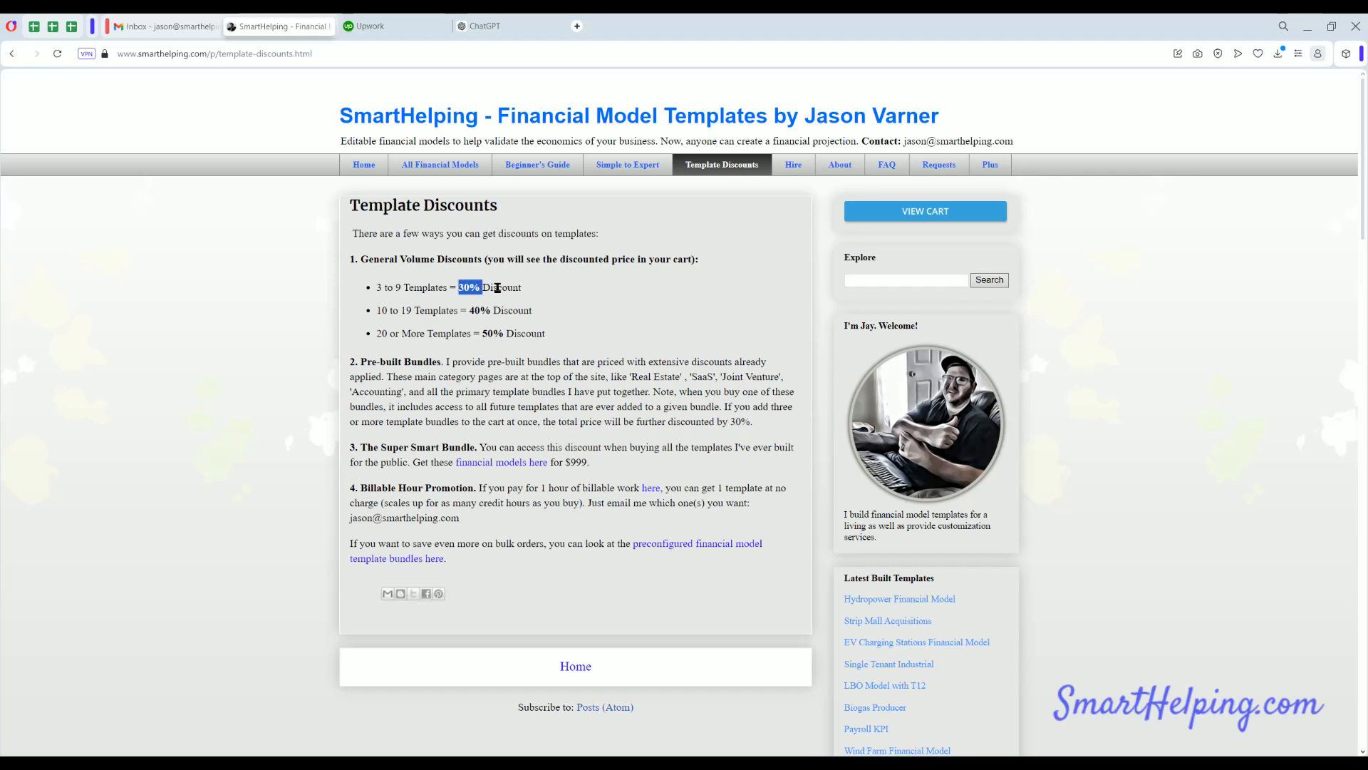
left_click(379, 292)
left_click_drag(378, 292, 395, 334)
left_click(472, 289)
left_click(512, 308)
double_click(512, 308)
left_click_drag(490, 334, 524, 334)
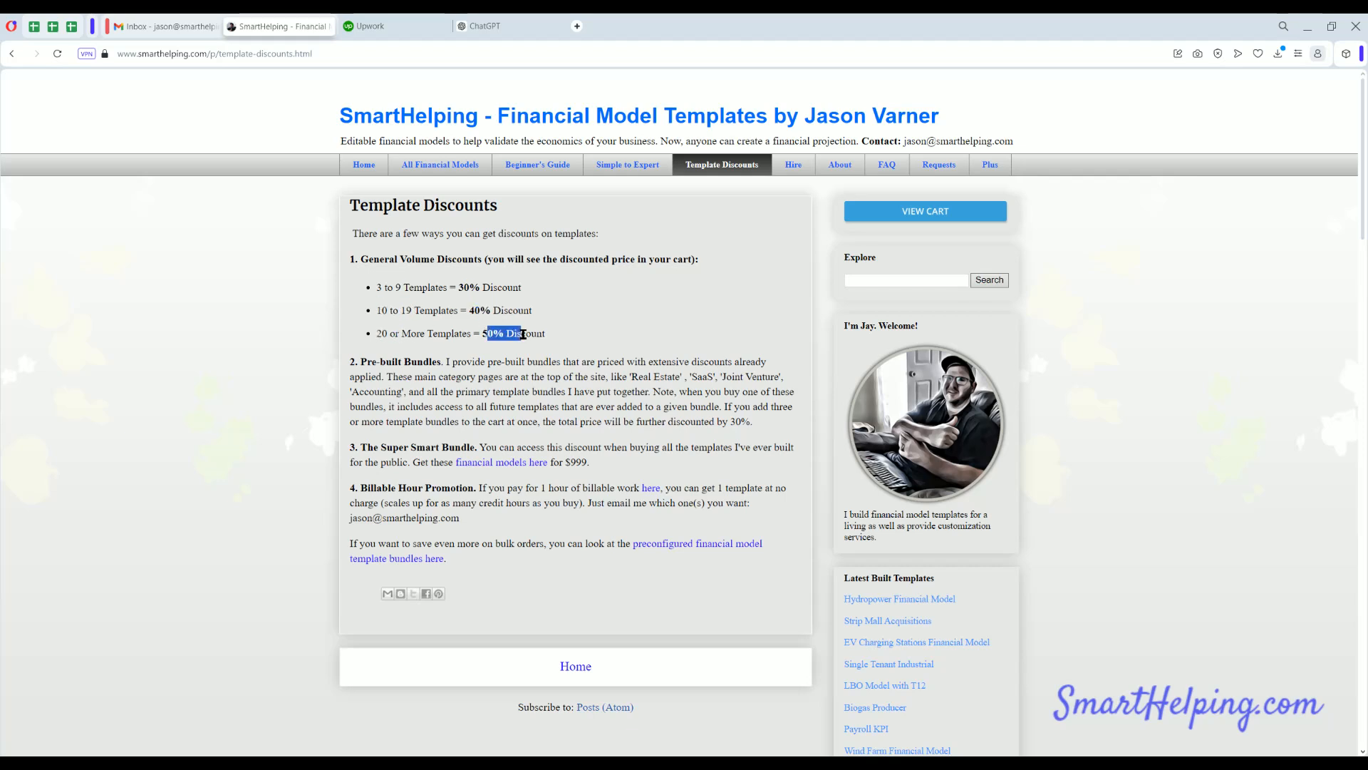
- Read the pre-built bundles discount terms and look through the large and niche template bundle lists
left_click(389, 364)
left_click_drag(370, 361, 756, 423)
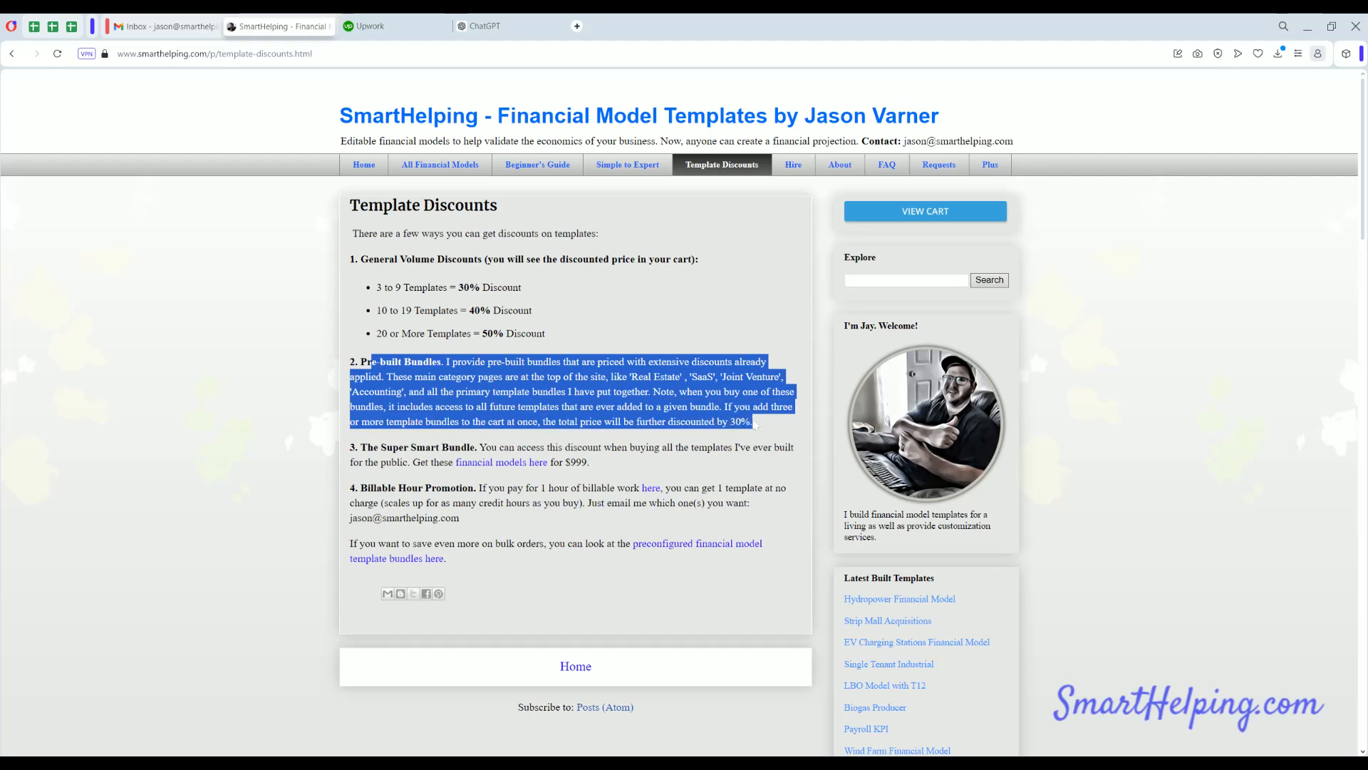
left_click(406, 365)
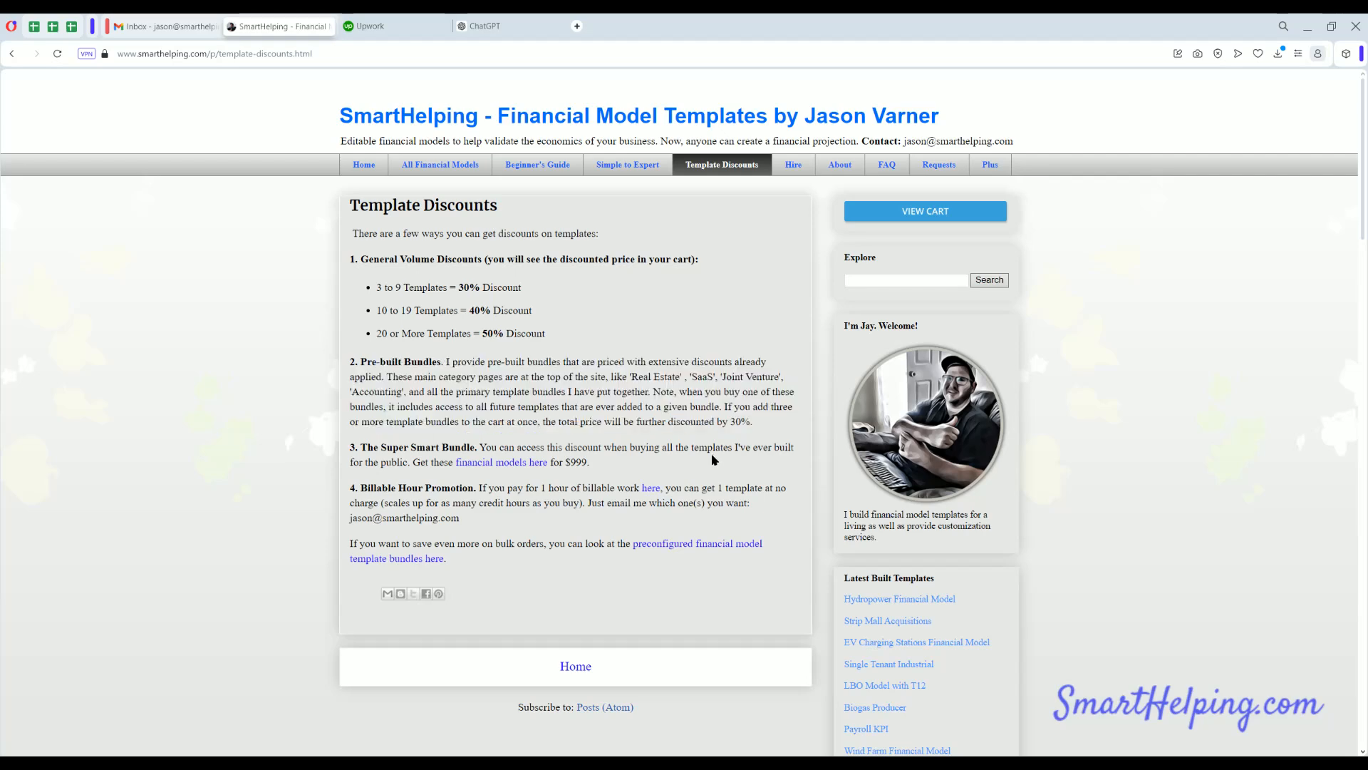
scroll(711, 457, "down", 7)
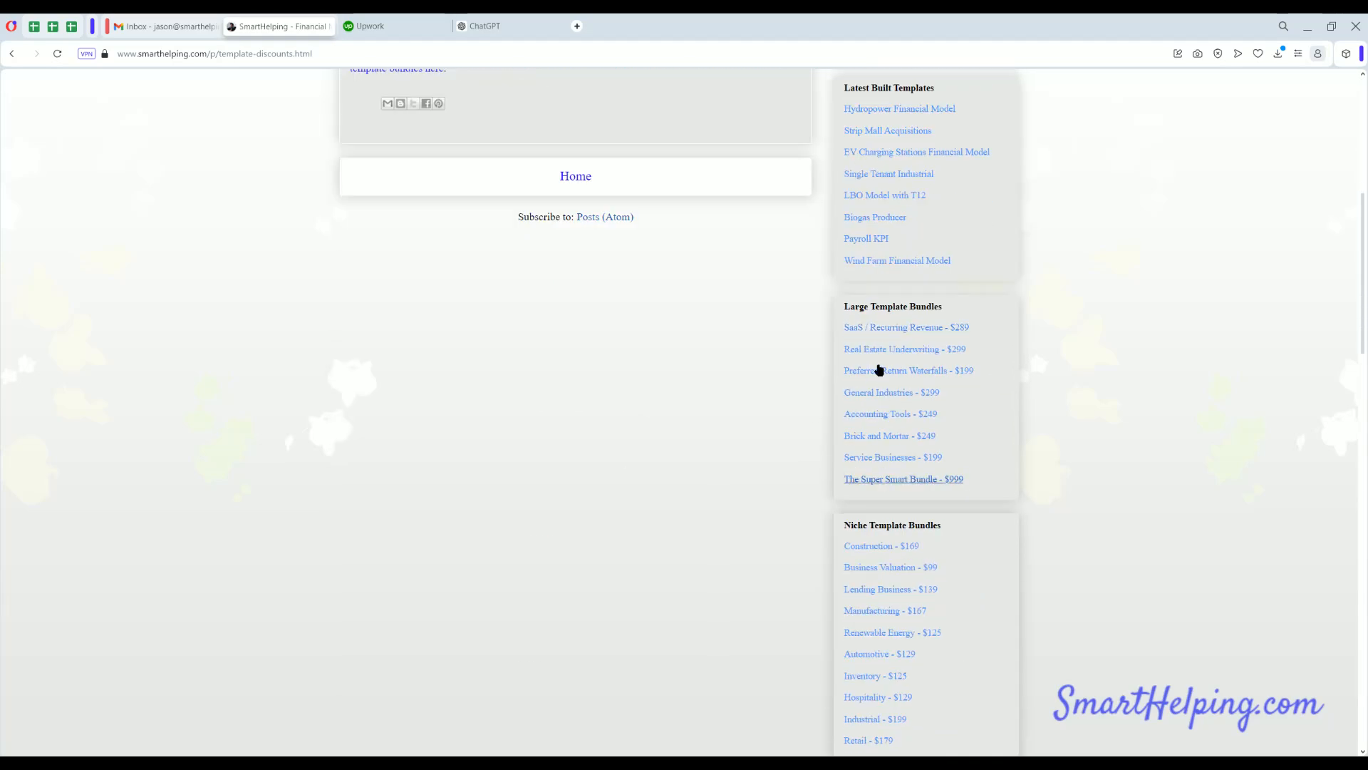
scroll(828, 452, "down", 4)
scroll(505, 358, "up", 10)
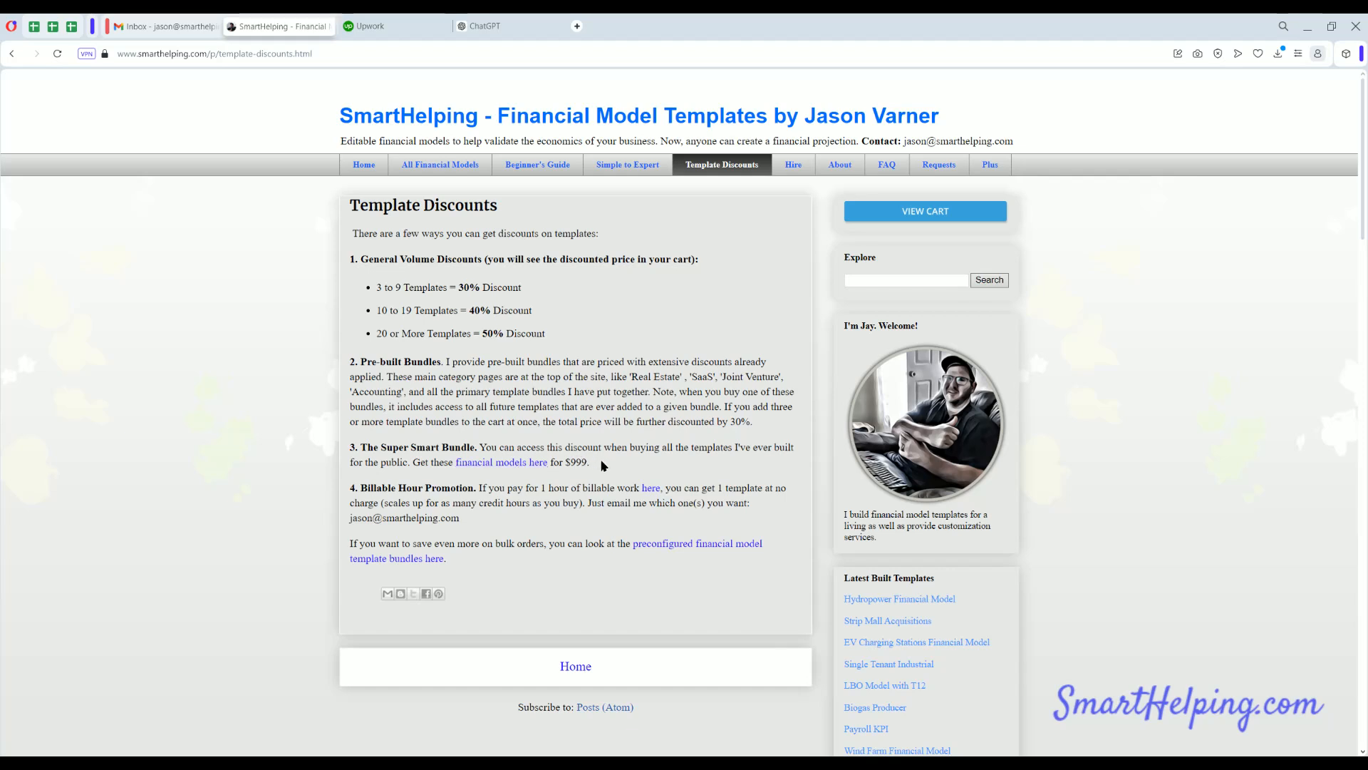
- Check the price of The Super Smart Bundle in the discount terms and open the site's home page
left_click_drag(596, 465, 564, 466)
left_click(564, 467)
left_click(363, 170)
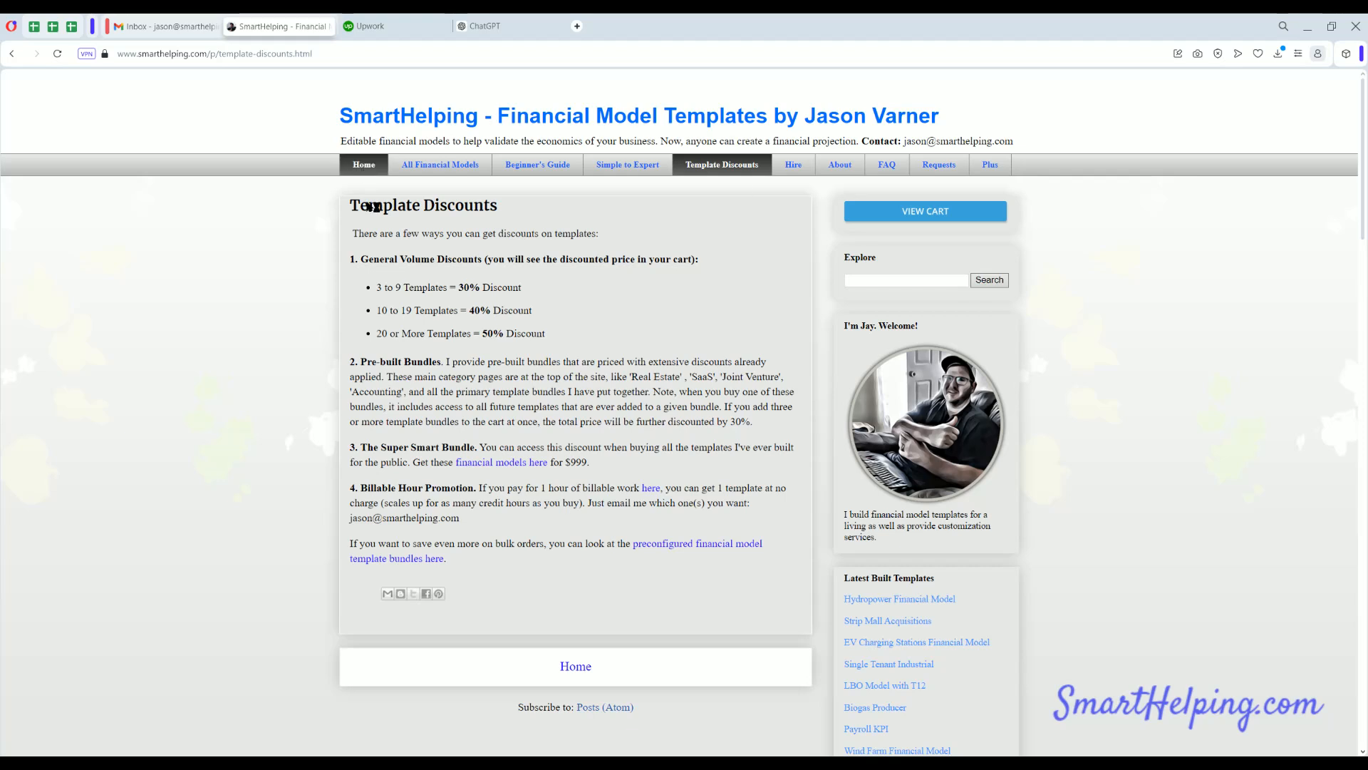